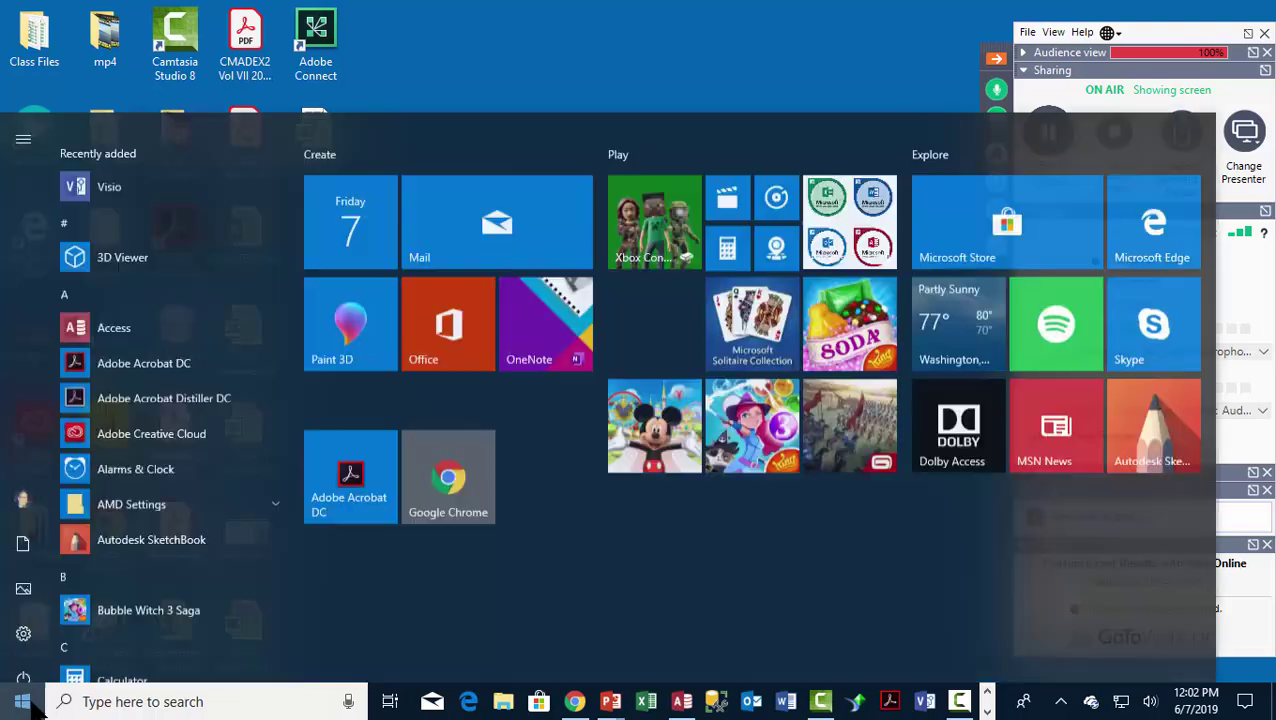
# Launch Visio from the desktop and collapse the GoToWebinar control panel so that the start page is uncovered
pyautogui.click(443, 24)
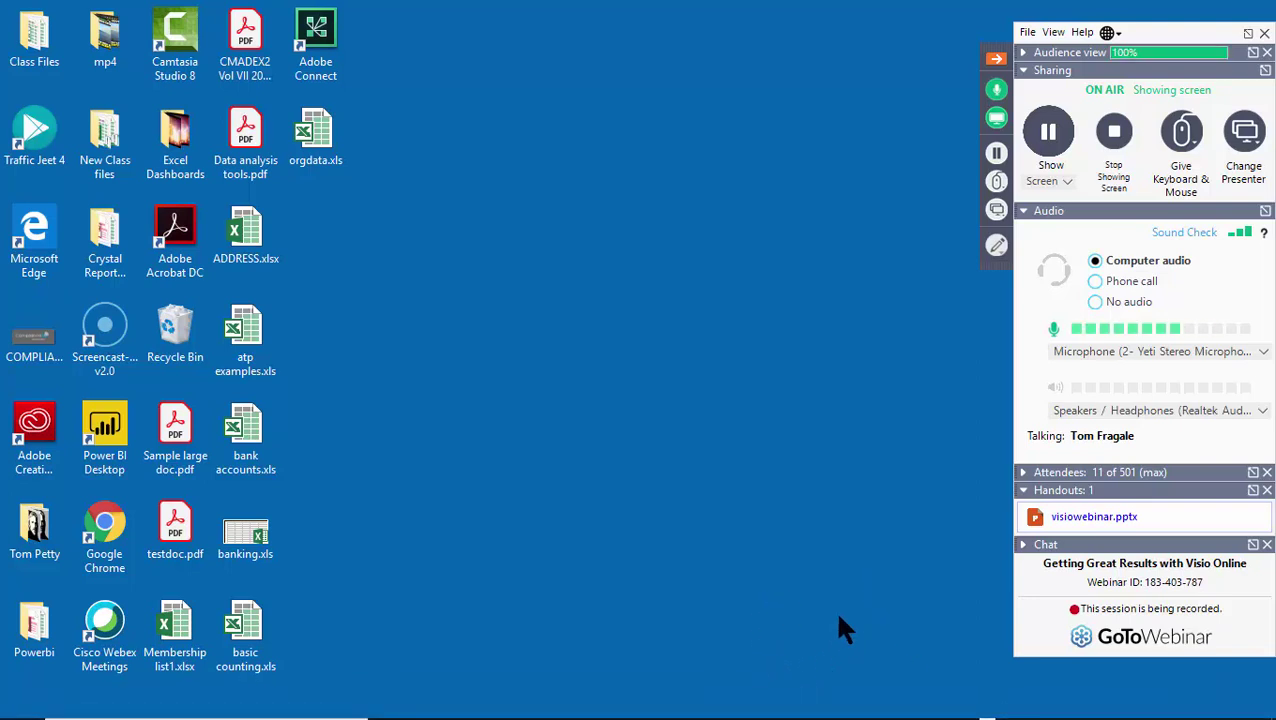
pyautogui.moveTo(925, 703)
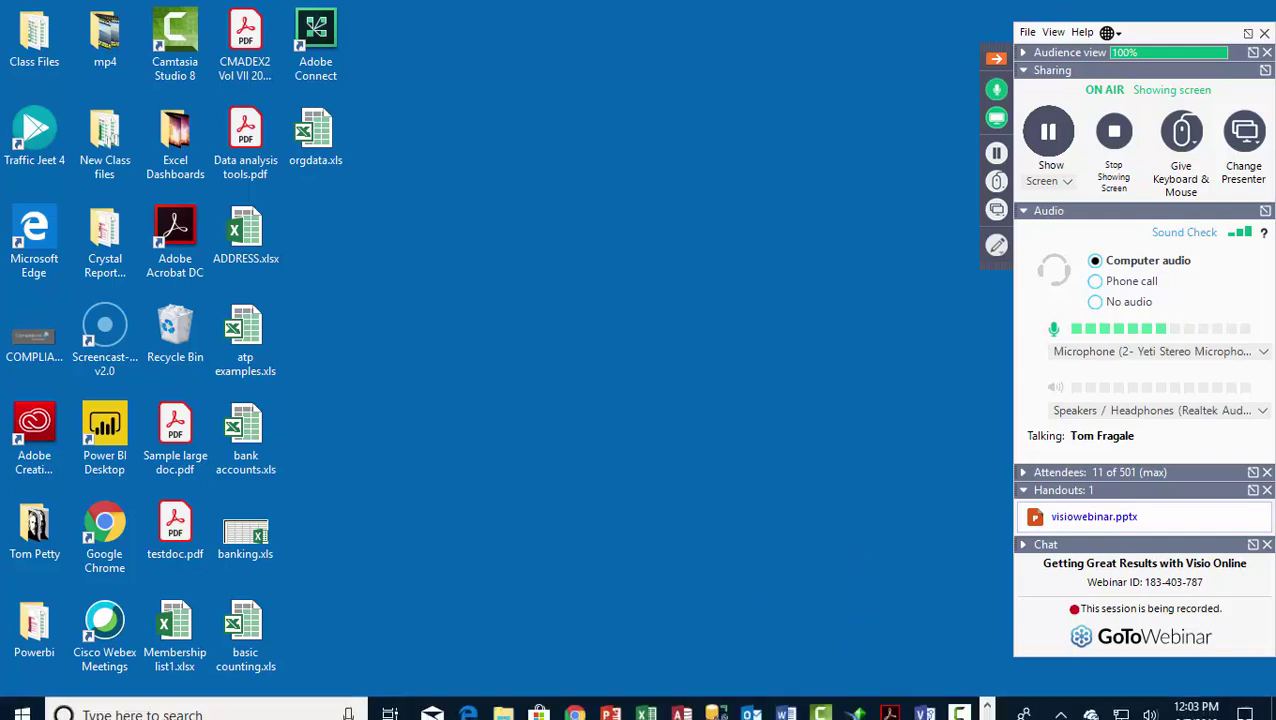
pyautogui.click(925, 701)
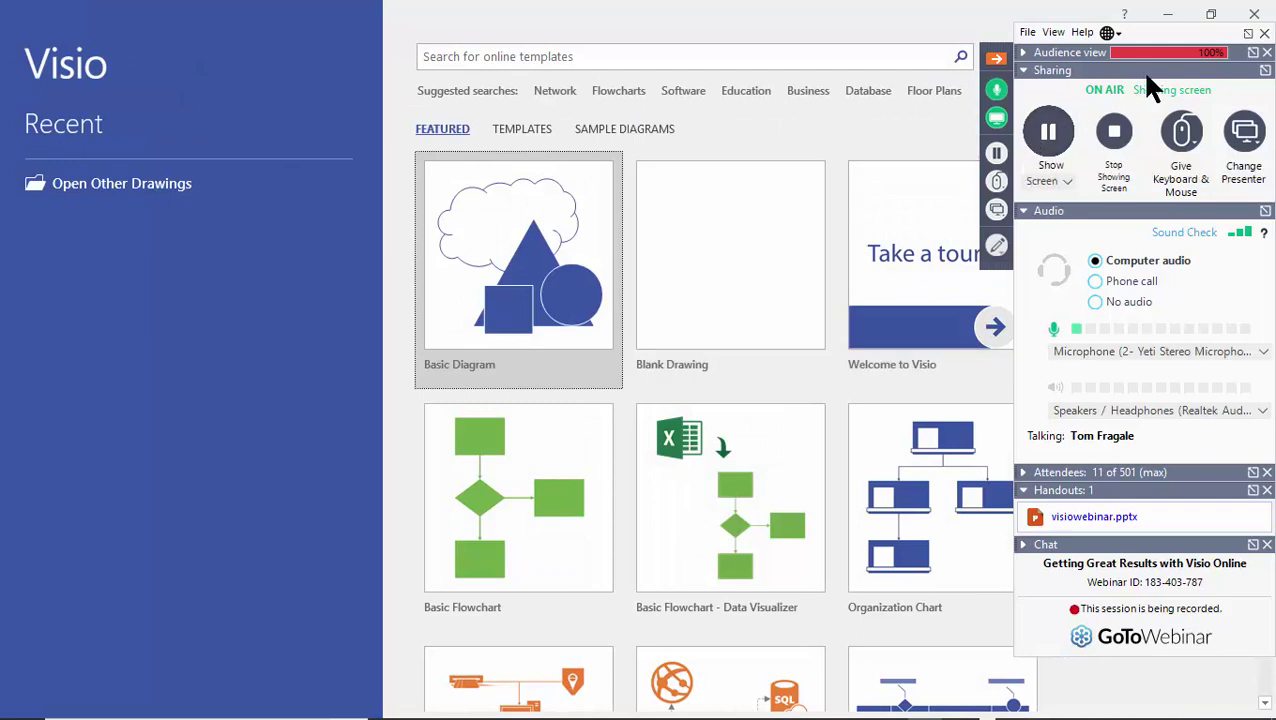
pyautogui.click(998, 60)
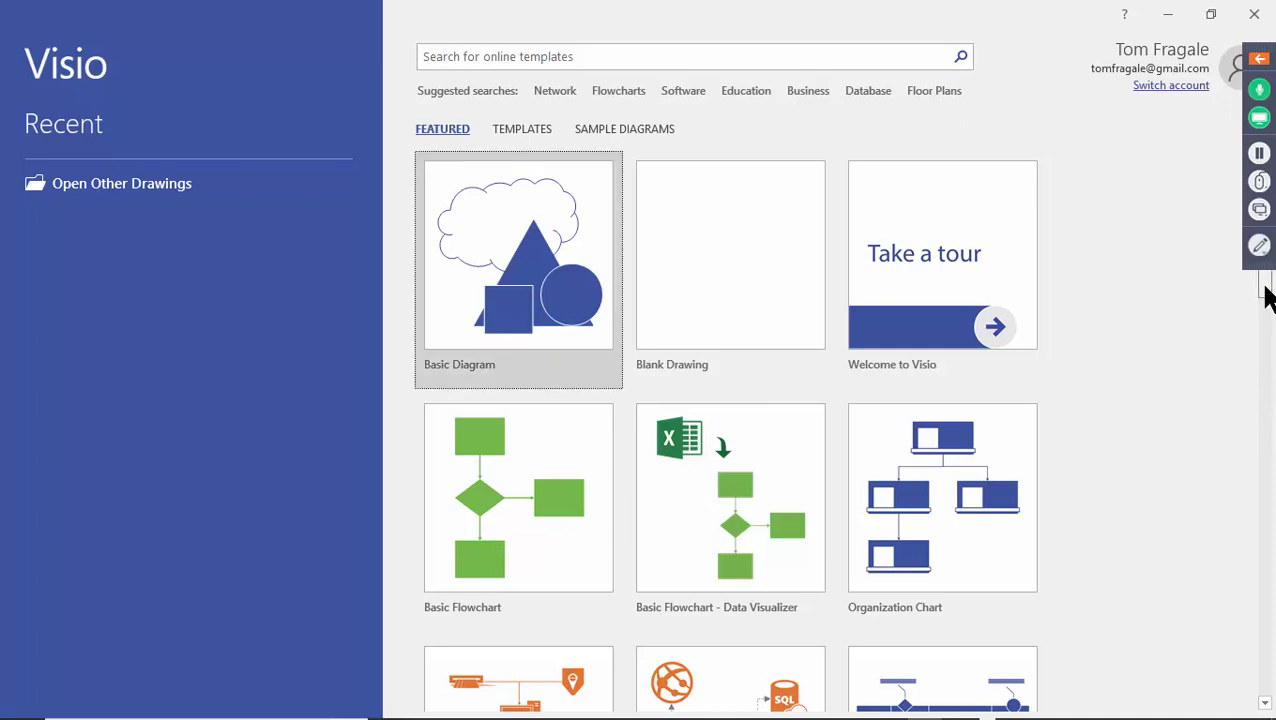
# Switch from the featured templates to the template categories and look through the whole list, from Business to Software and Database
pyautogui.moveTo(1267, 296)
pyautogui.mouseDown()
pyautogui.moveTo(1245, 561)
pyautogui.moveTo(1250, 700)
pyautogui.moveTo(1262, 290)
pyautogui.mouseUp()
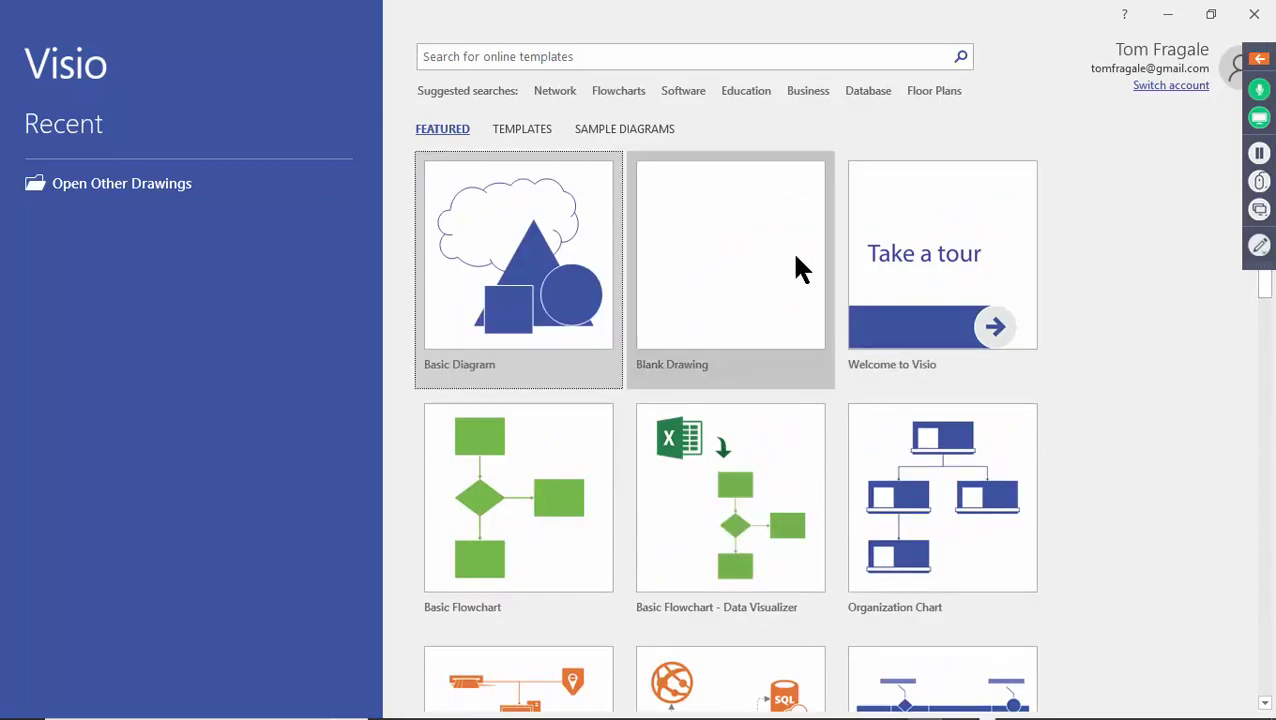
pyautogui.click(534, 136)
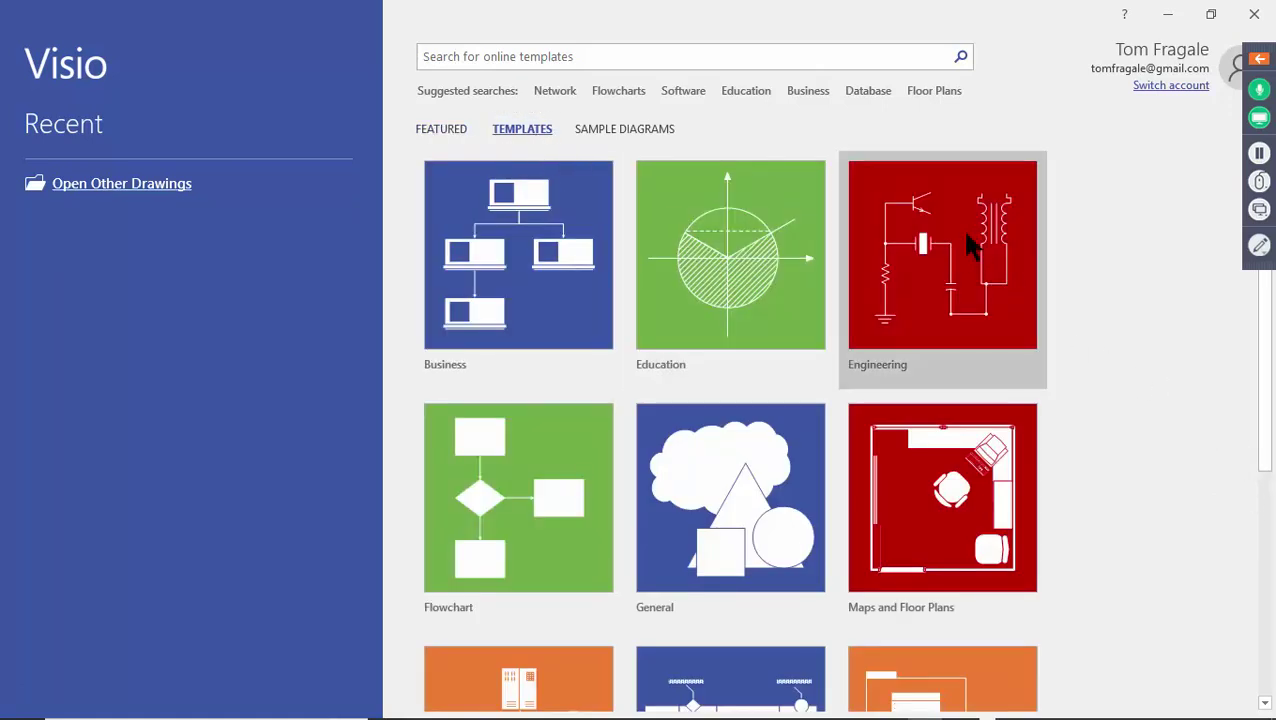
pyautogui.moveTo(1265, 333); pyautogui.dragTo(1265, 428)
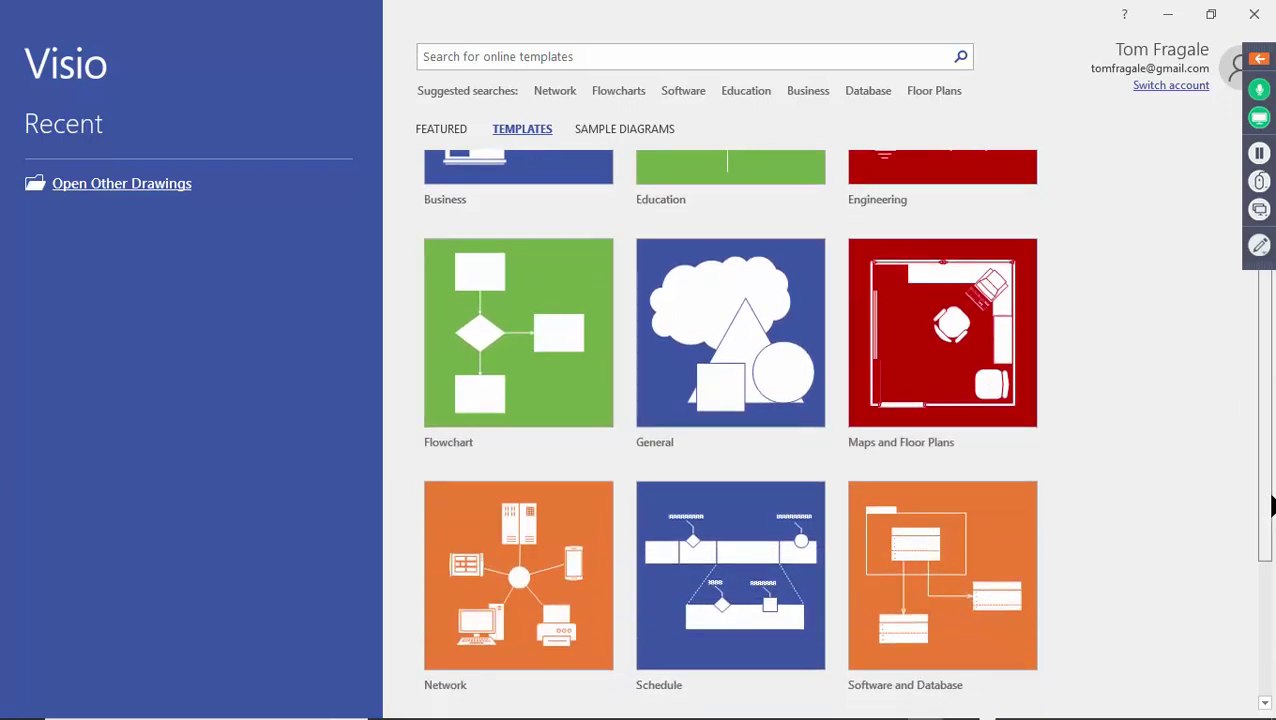
pyautogui.moveTo(1269, 507); pyautogui.dragTo(1270, 590)
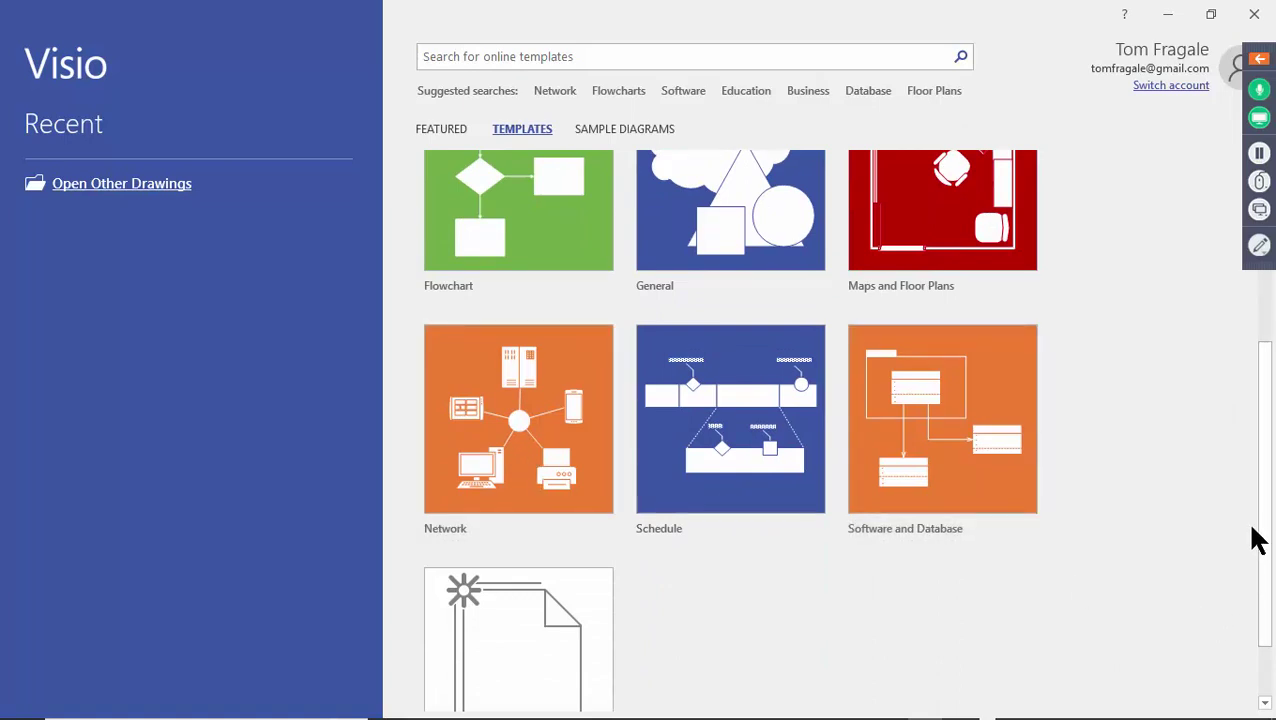
pyautogui.moveTo(1268, 512); pyautogui.dragTo(1272, 148)
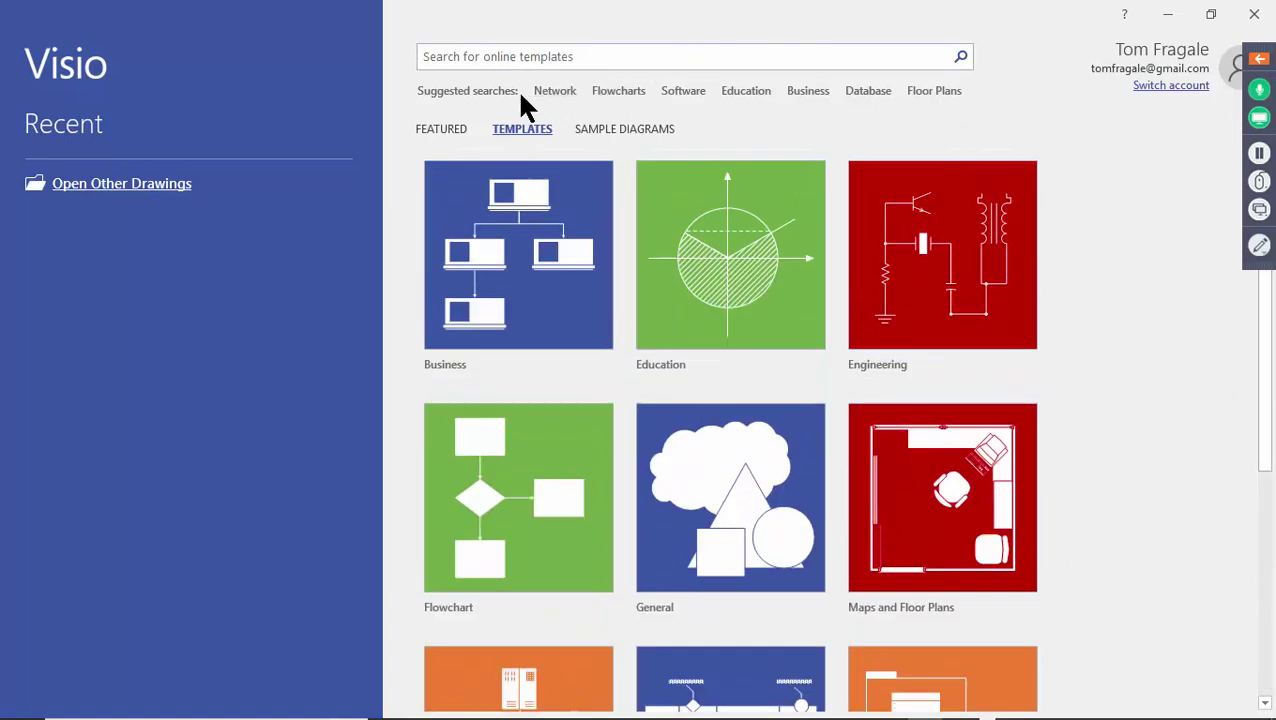
# Browse the templates offered by the suggested searches Network, Flowcharts and Software, returning to the start page after each
pyautogui.click(553, 95)
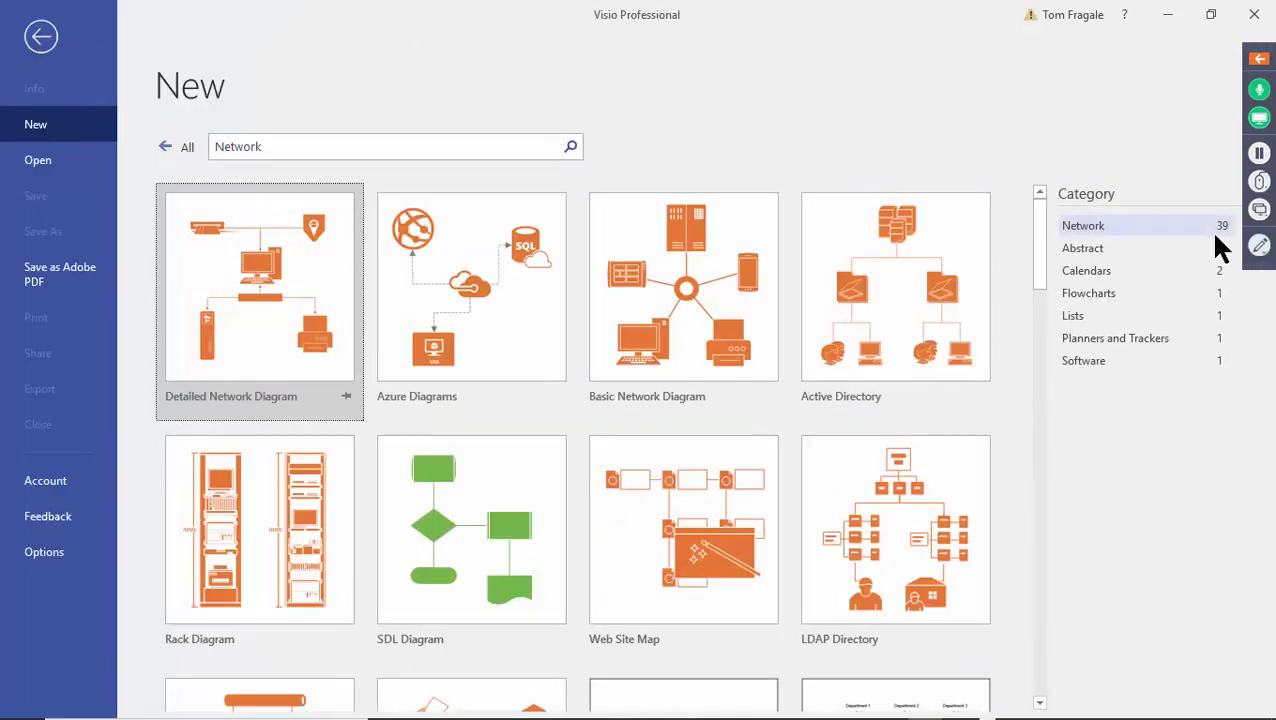
pyautogui.moveTo(1036, 289); pyautogui.dragTo(1077, 182)
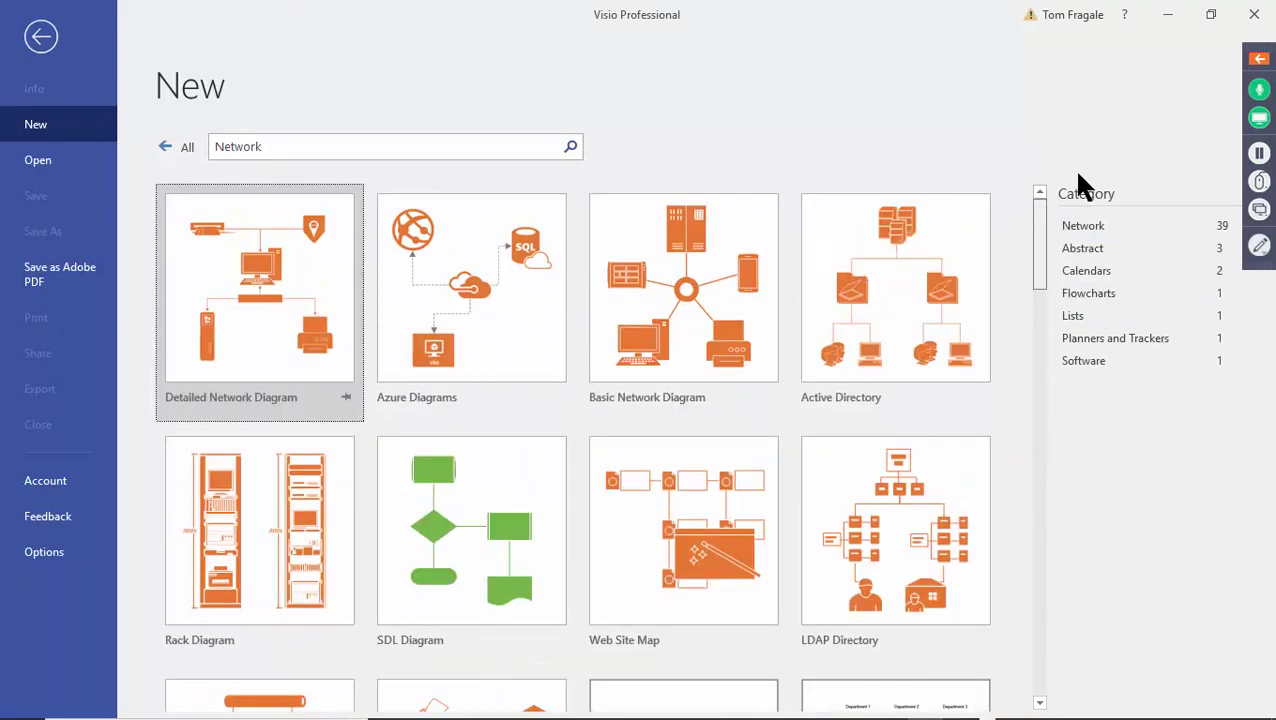
pyautogui.click(60, 52)
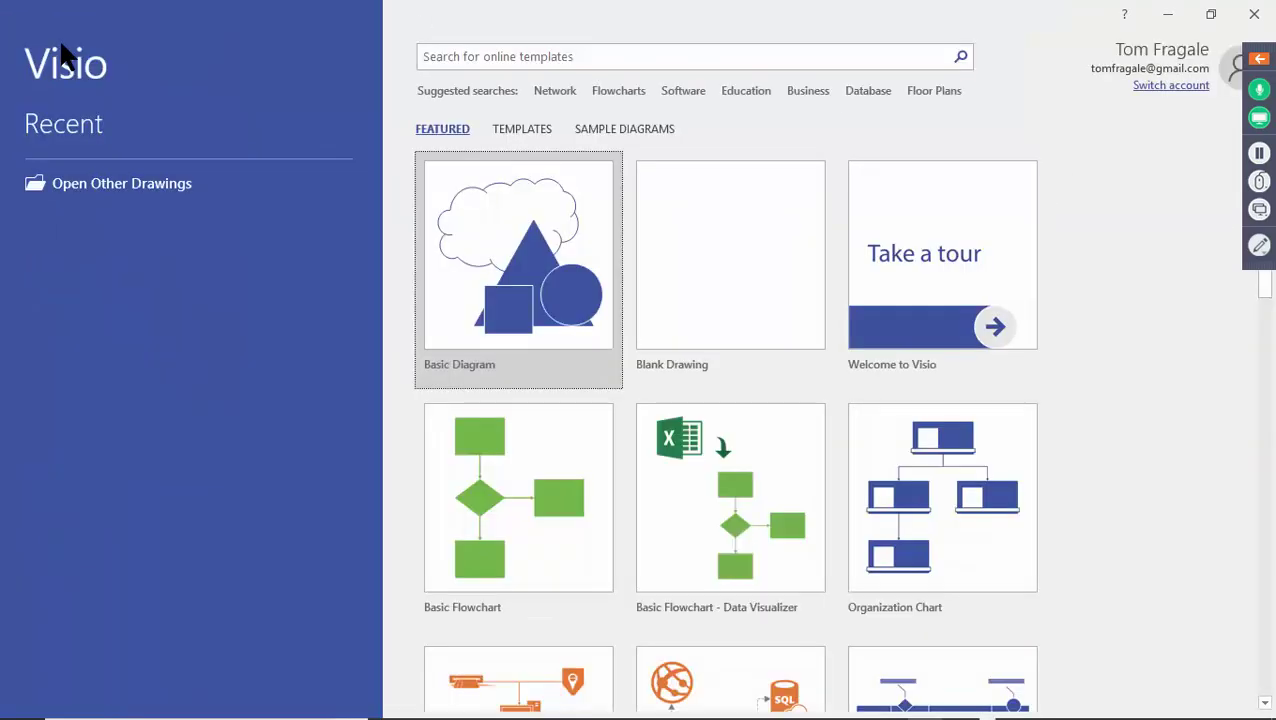
pyautogui.click(600, 90)
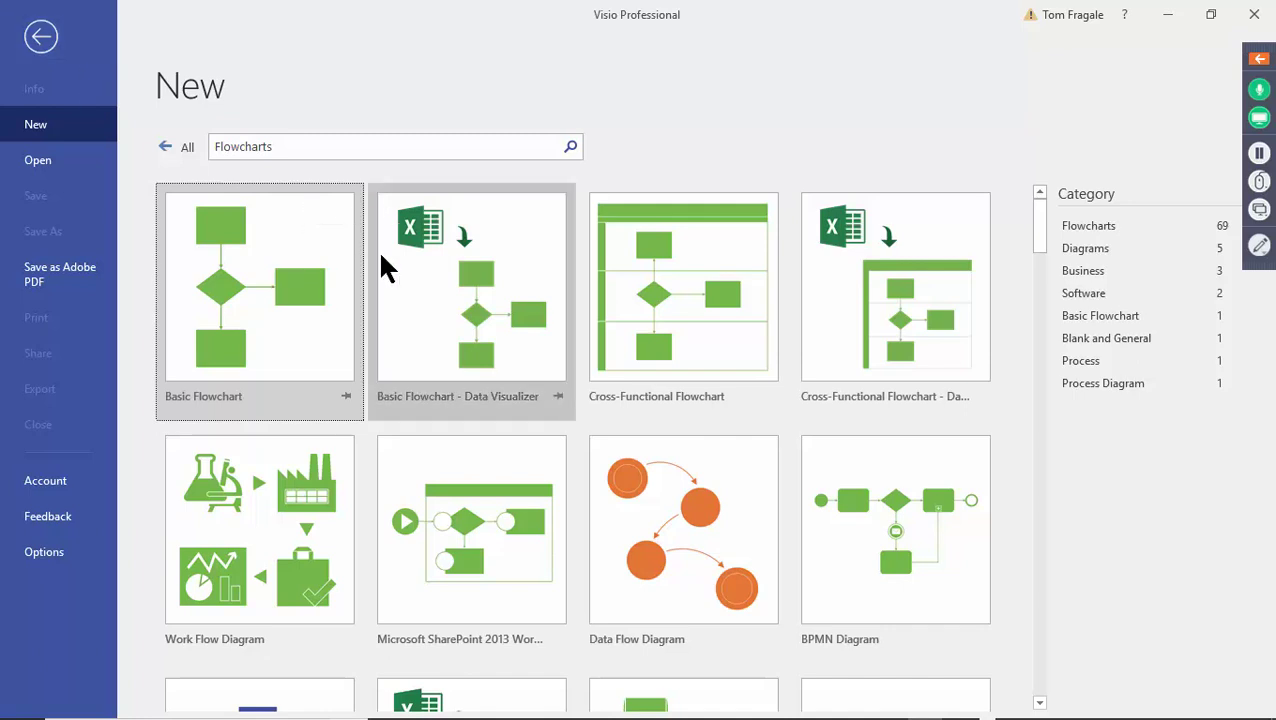
pyautogui.click(52, 50)
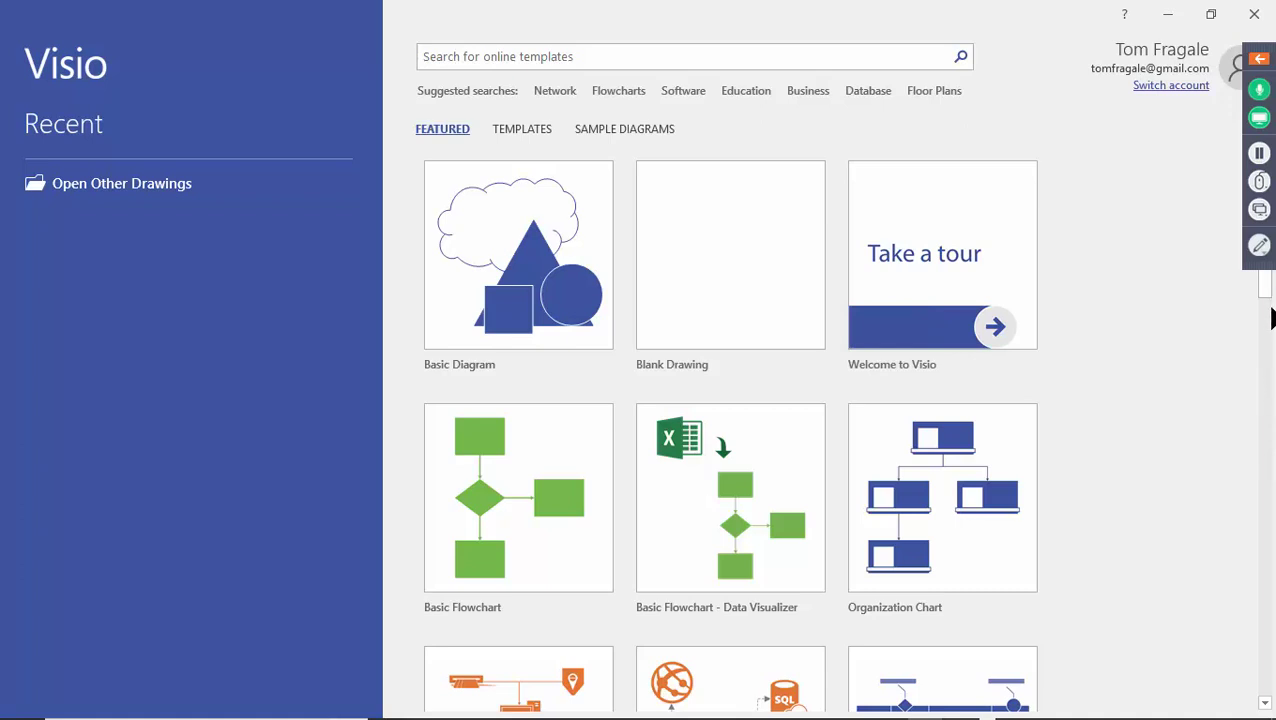
pyautogui.scroll(-1, 990, 175)
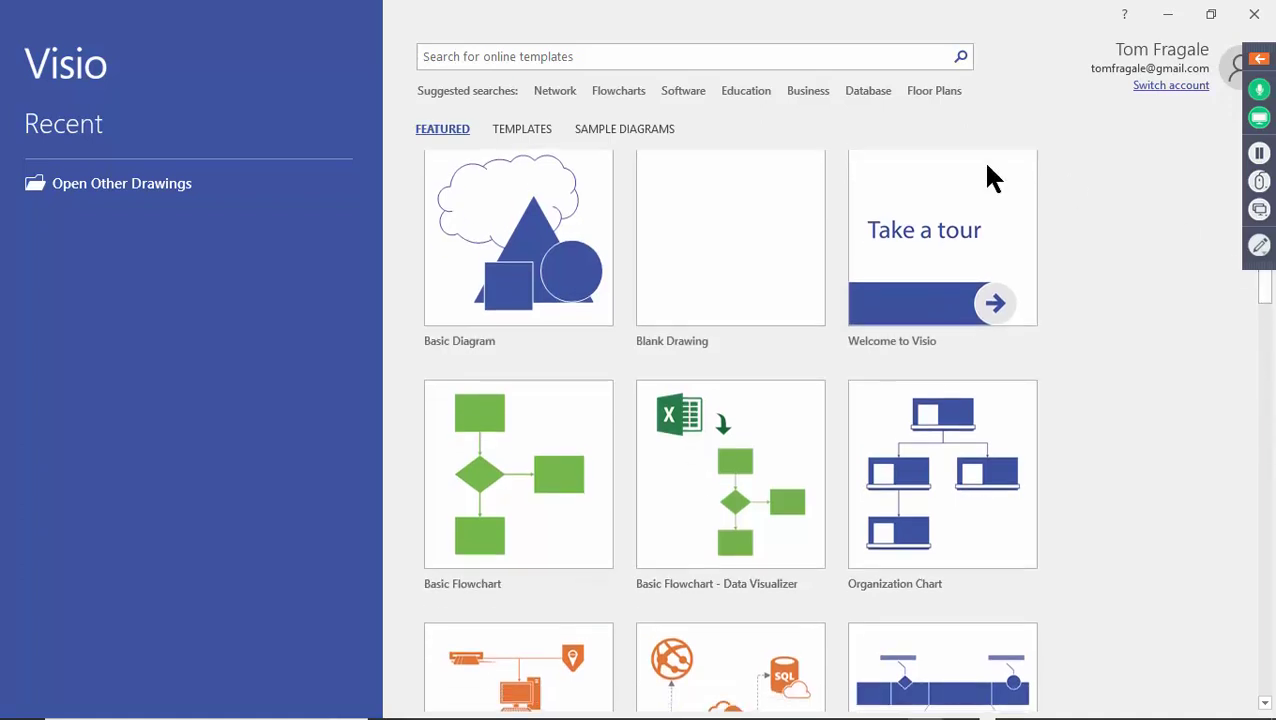
pyautogui.click(684, 91)
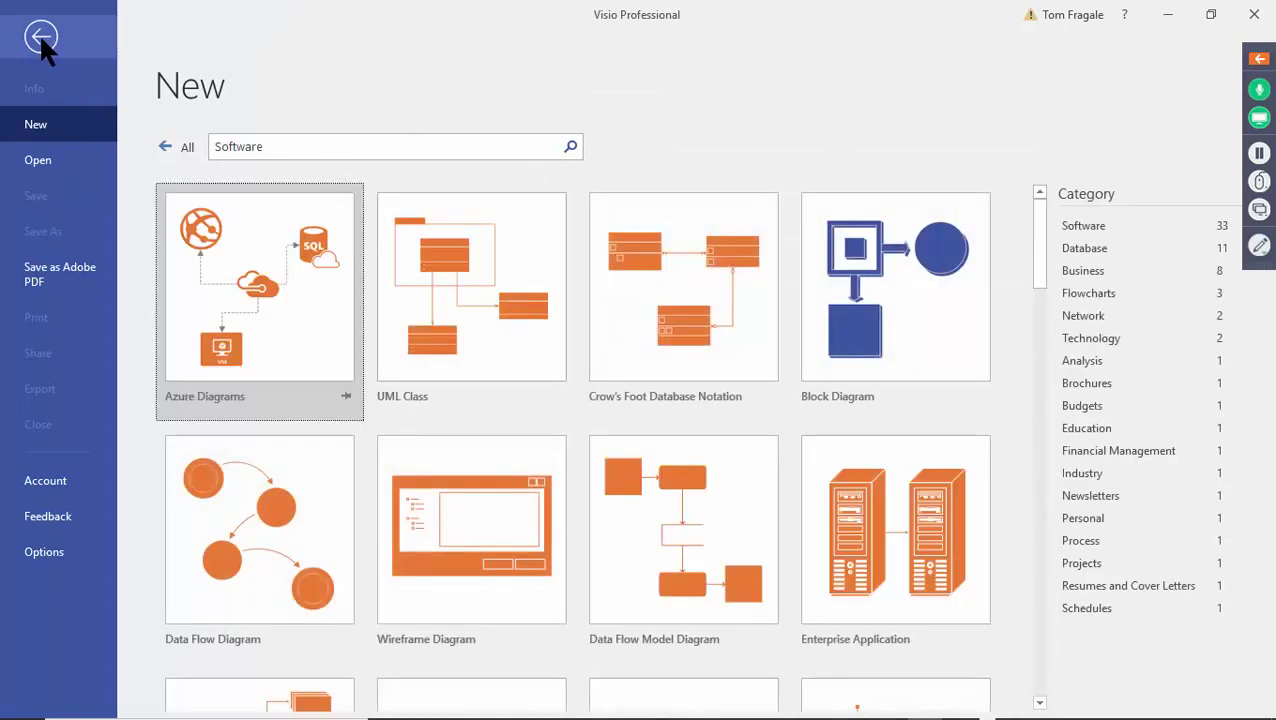
pyautogui.click(41, 37)
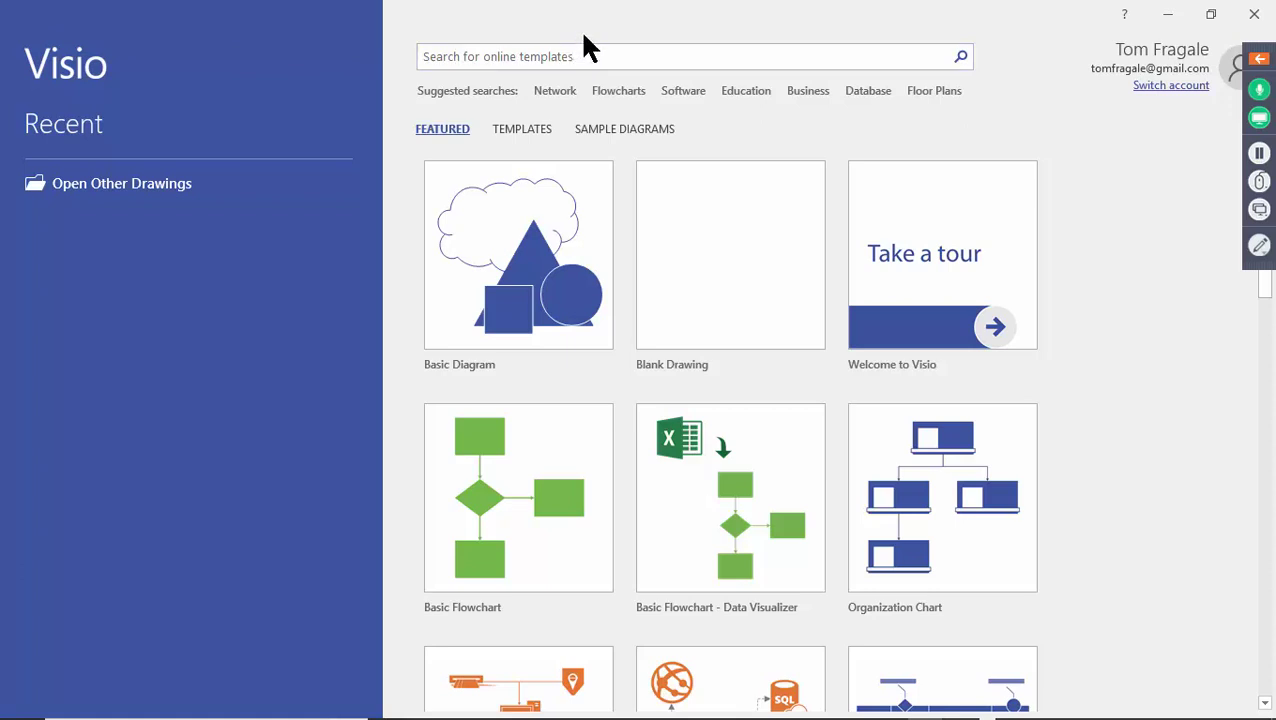
# Search the online templates for "flowcharts", look through the results and return to the start page
pyautogui.click(584, 55)
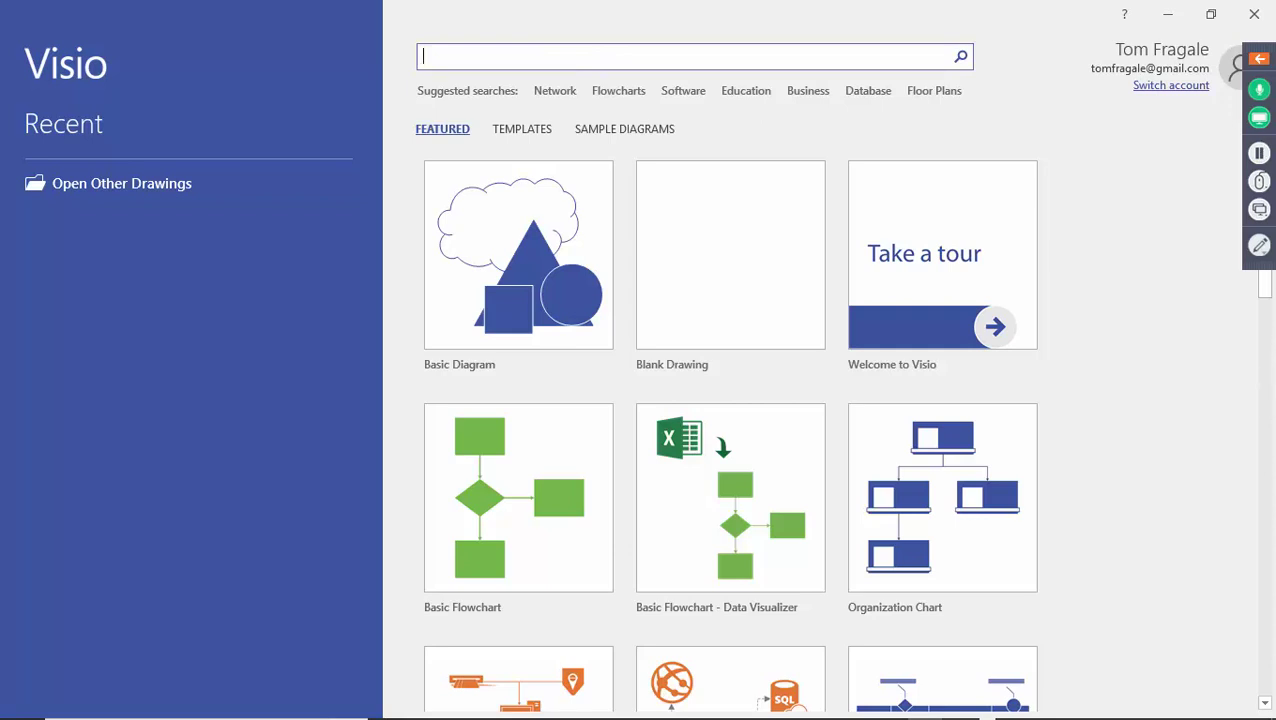
pyautogui.write('flowcharts')
pyautogui.press('Return')
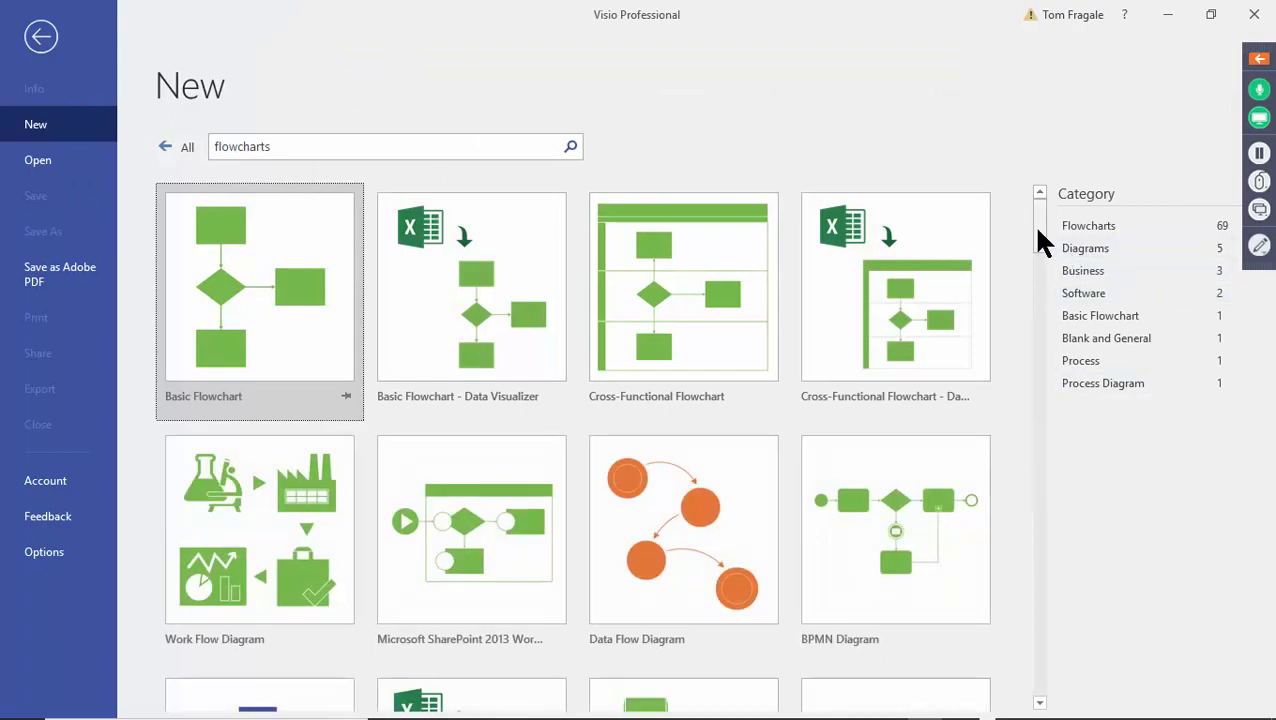
pyautogui.scroll(-1, 1043, 297)
pyautogui.moveTo(1041, 285); pyautogui.dragTo(185, 88)
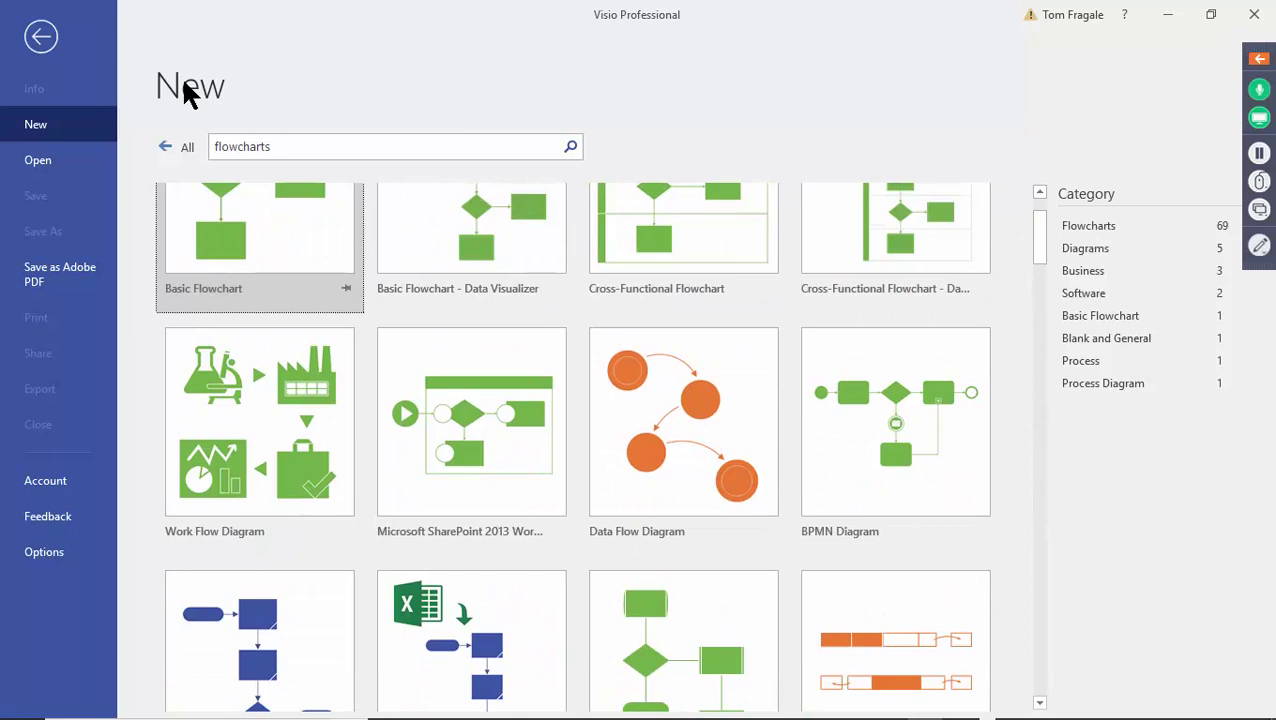
pyautogui.click(36, 38)
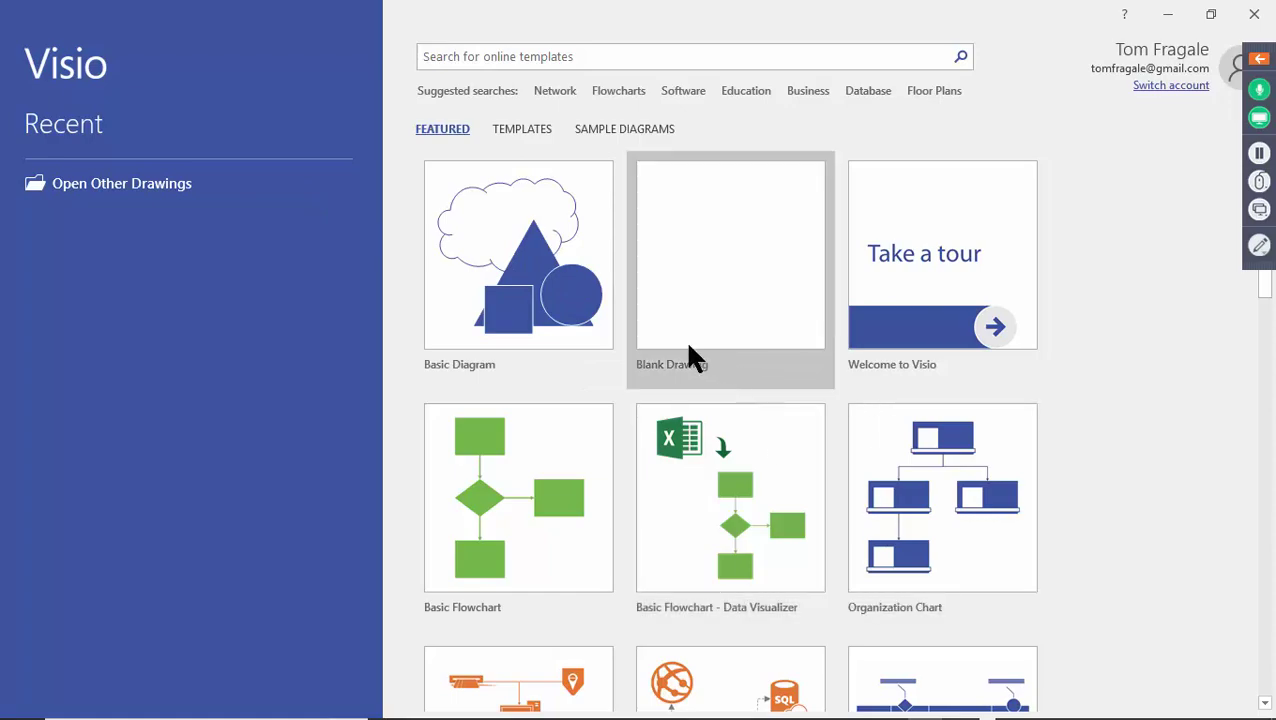
# Create a new drawing from the Basic Diagram template with US Units
pyautogui.click(501, 272)
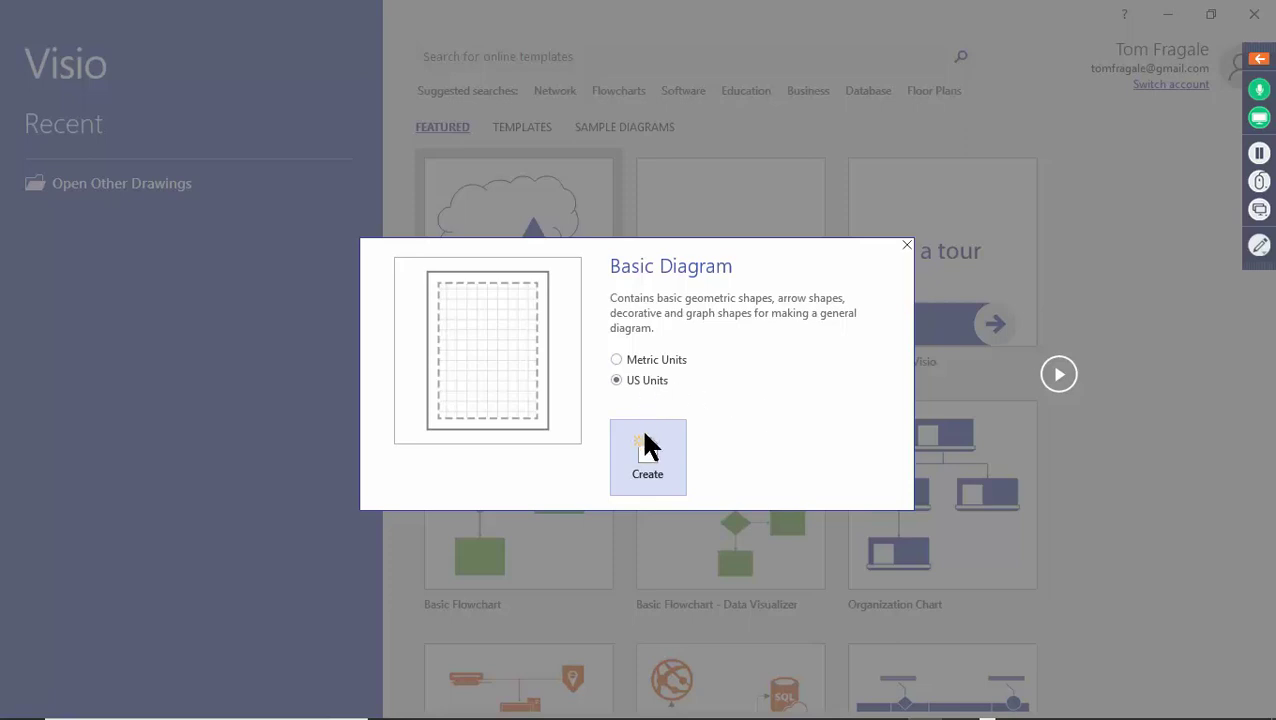
pyautogui.click(662, 471)
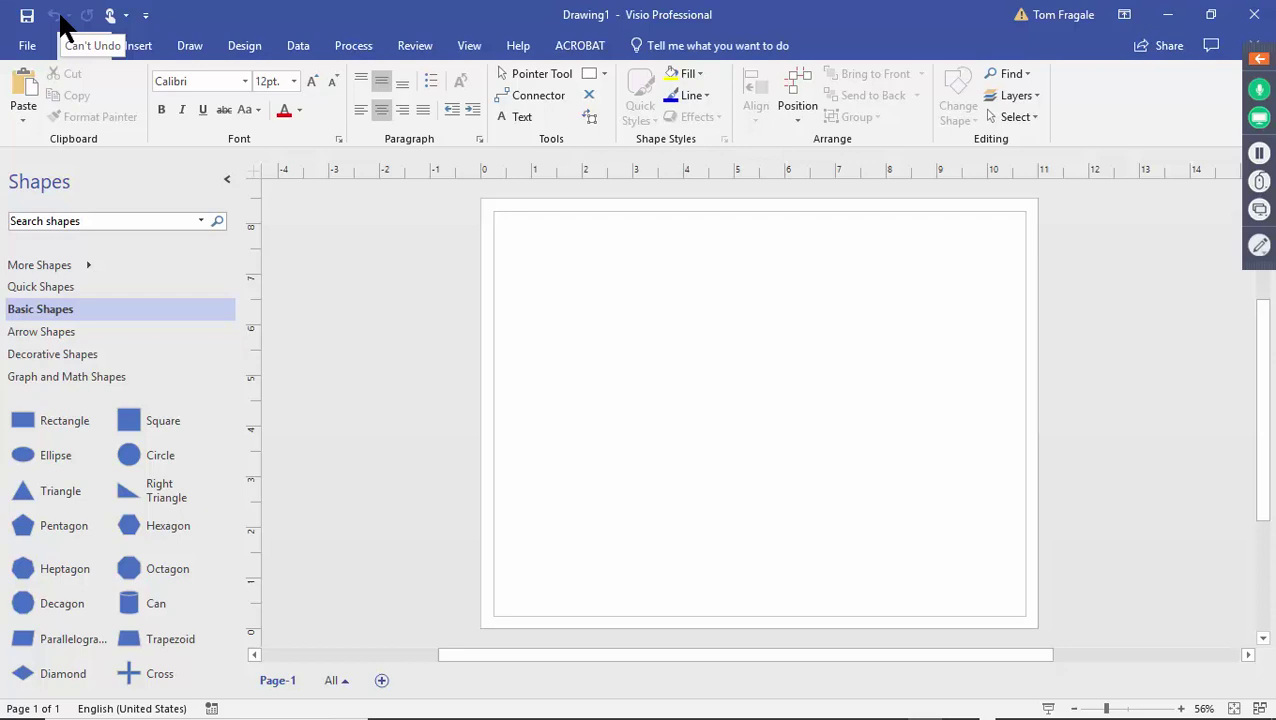
# Add the New, Open and Bold commands to the Quick Access Toolbar
pyautogui.click(145, 17)
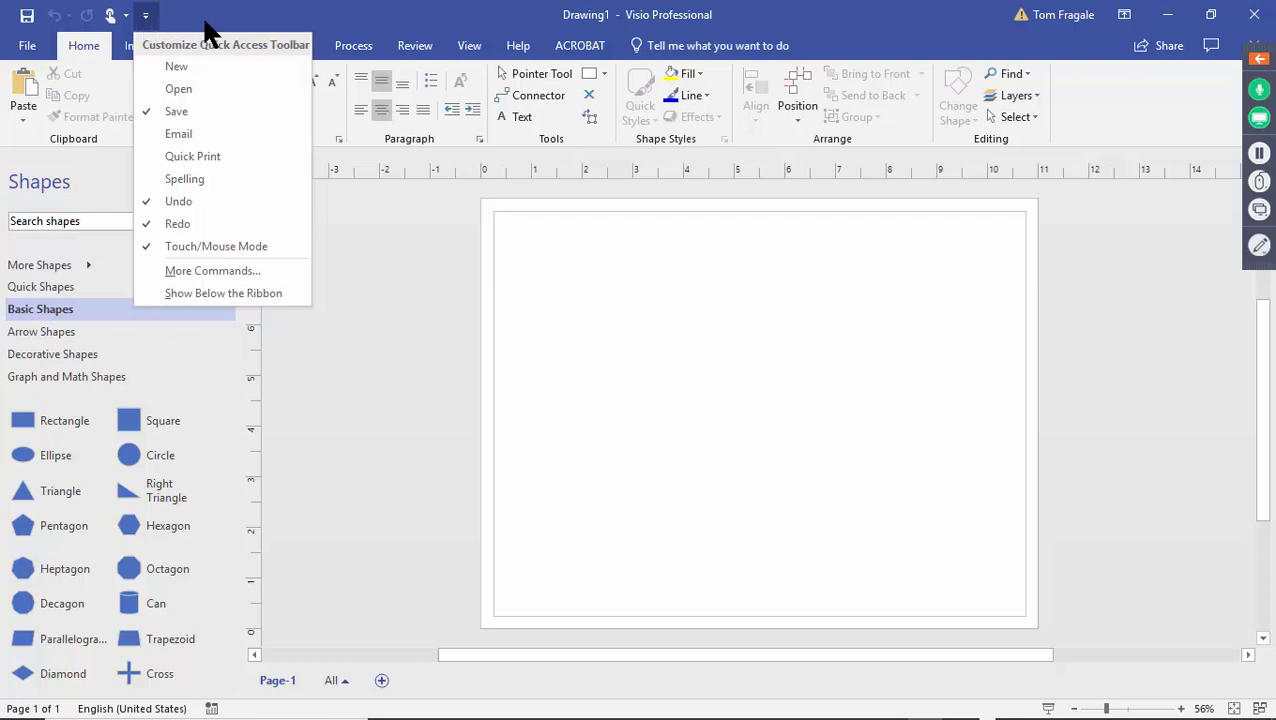
pyautogui.click(186, 66)
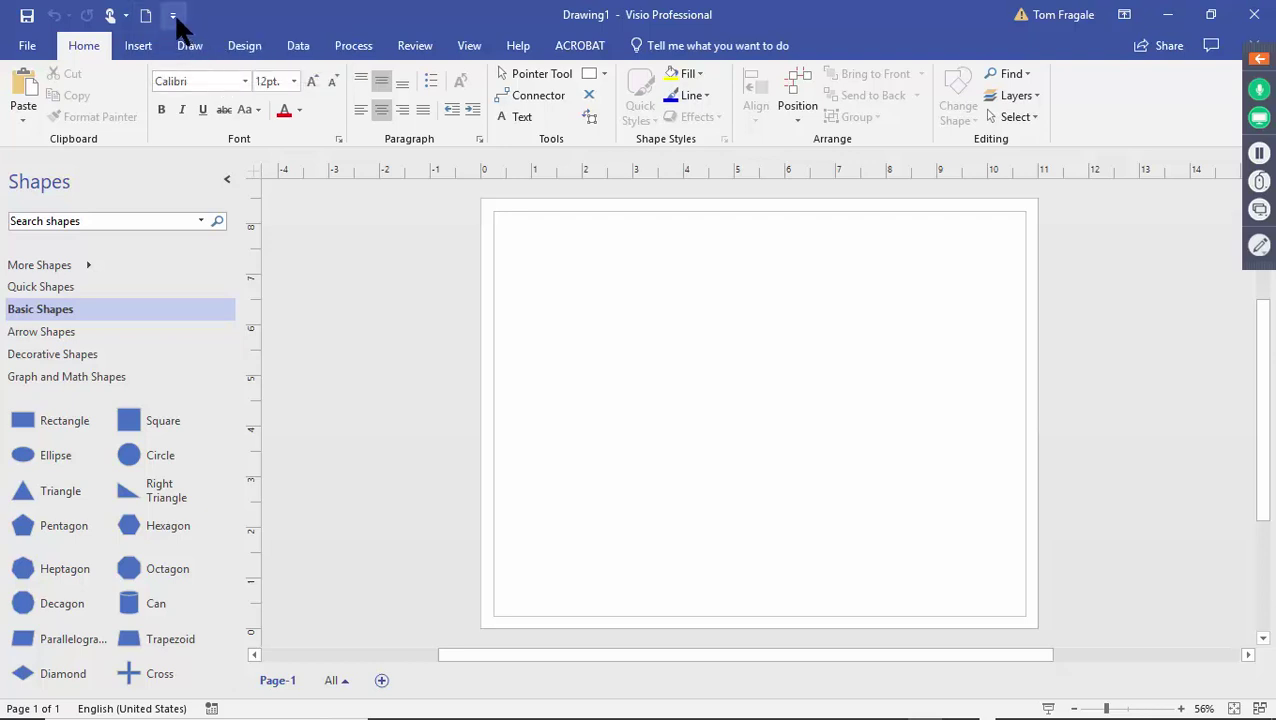
pyautogui.click(174, 17)
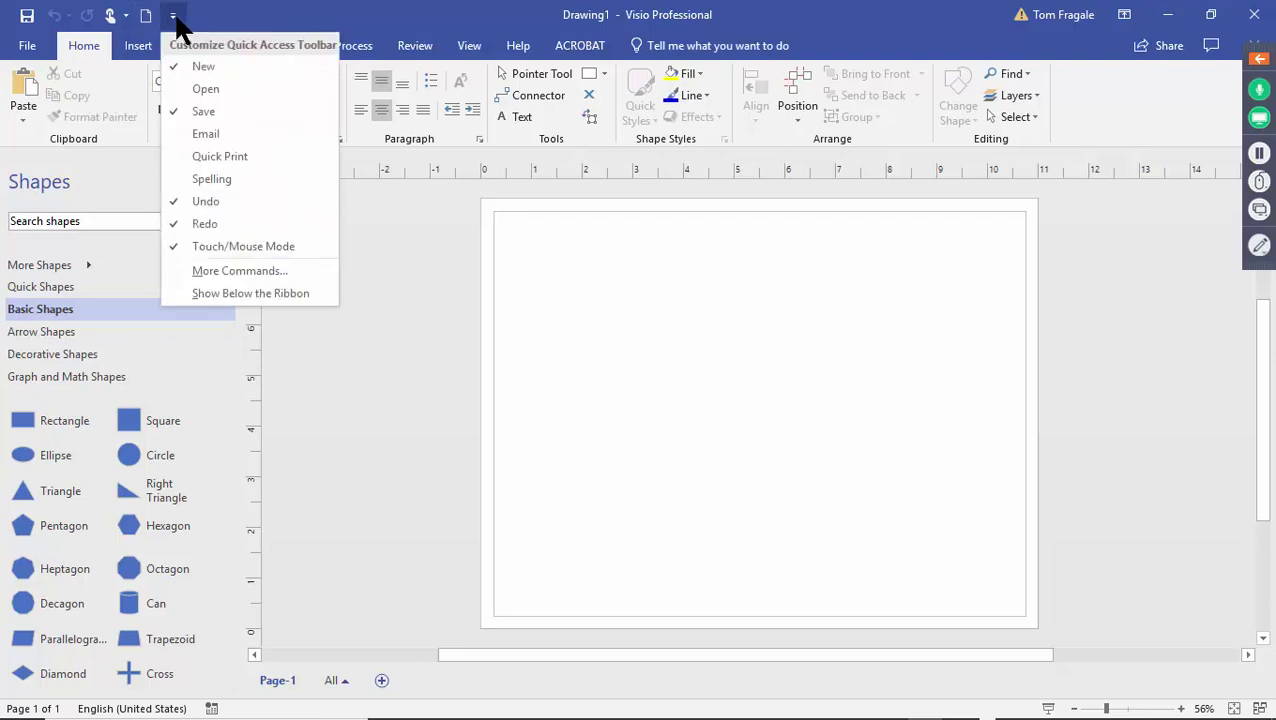
pyautogui.click(205, 92)
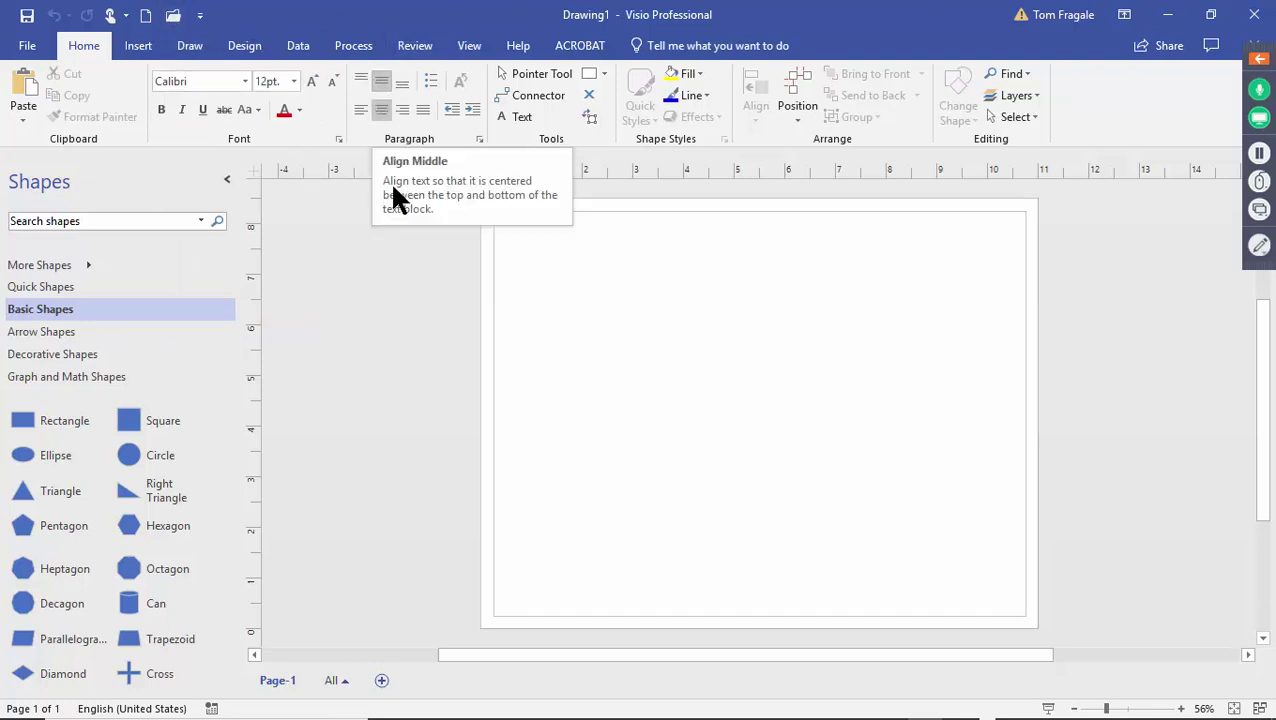
pyautogui.rightClick(162, 110)
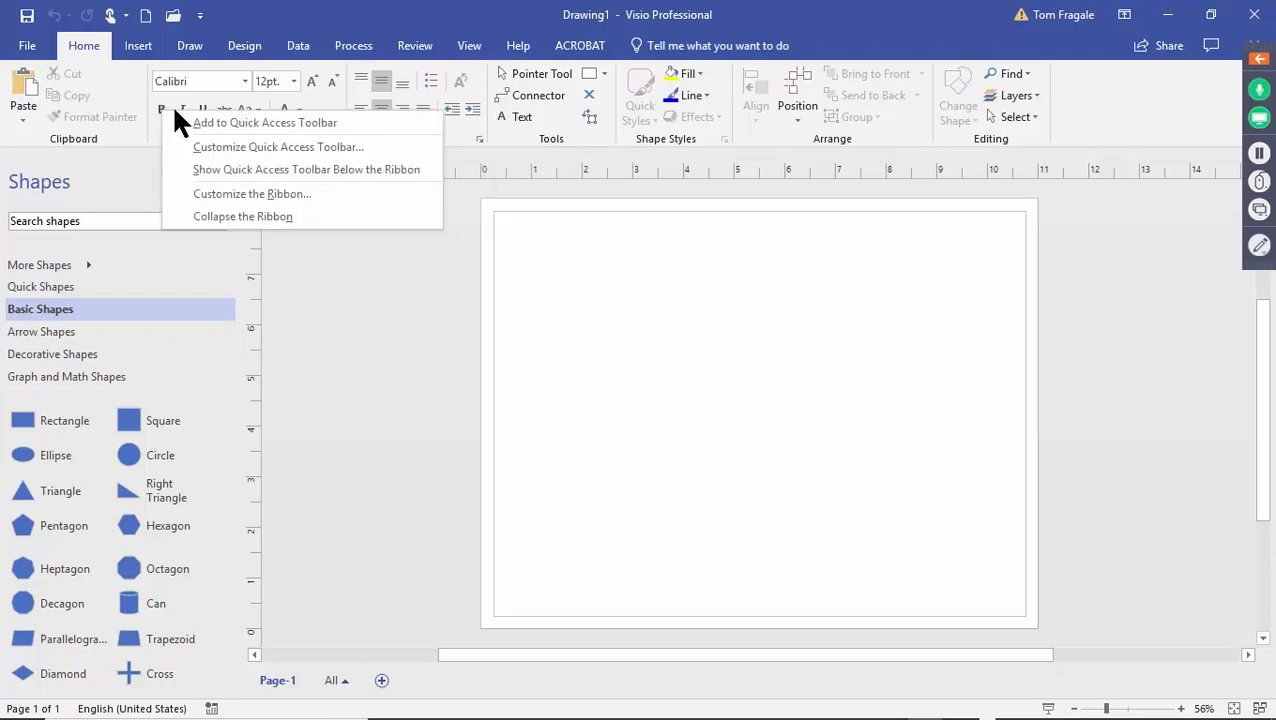
pyautogui.click(278, 122)
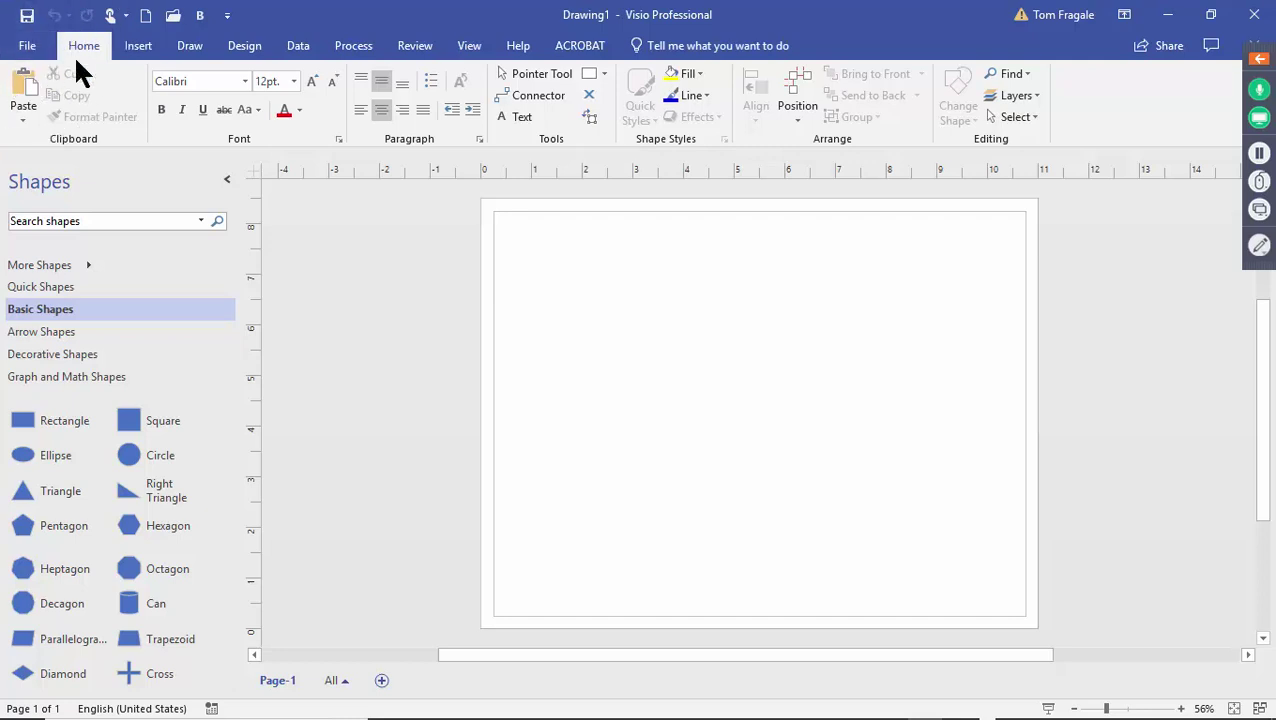
# Look over the file commands and the storage places for opening drawings, and return to the drawing
pyautogui.click(16, 48)
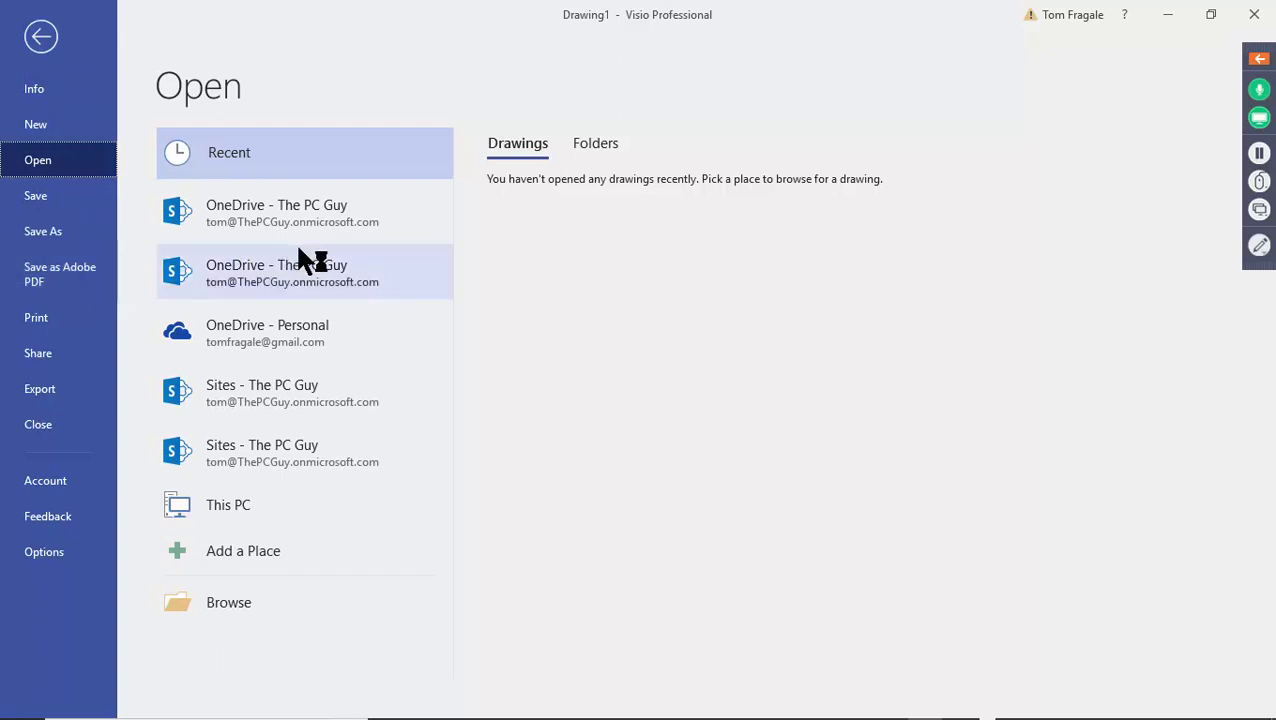
pyautogui.click(41, 37)
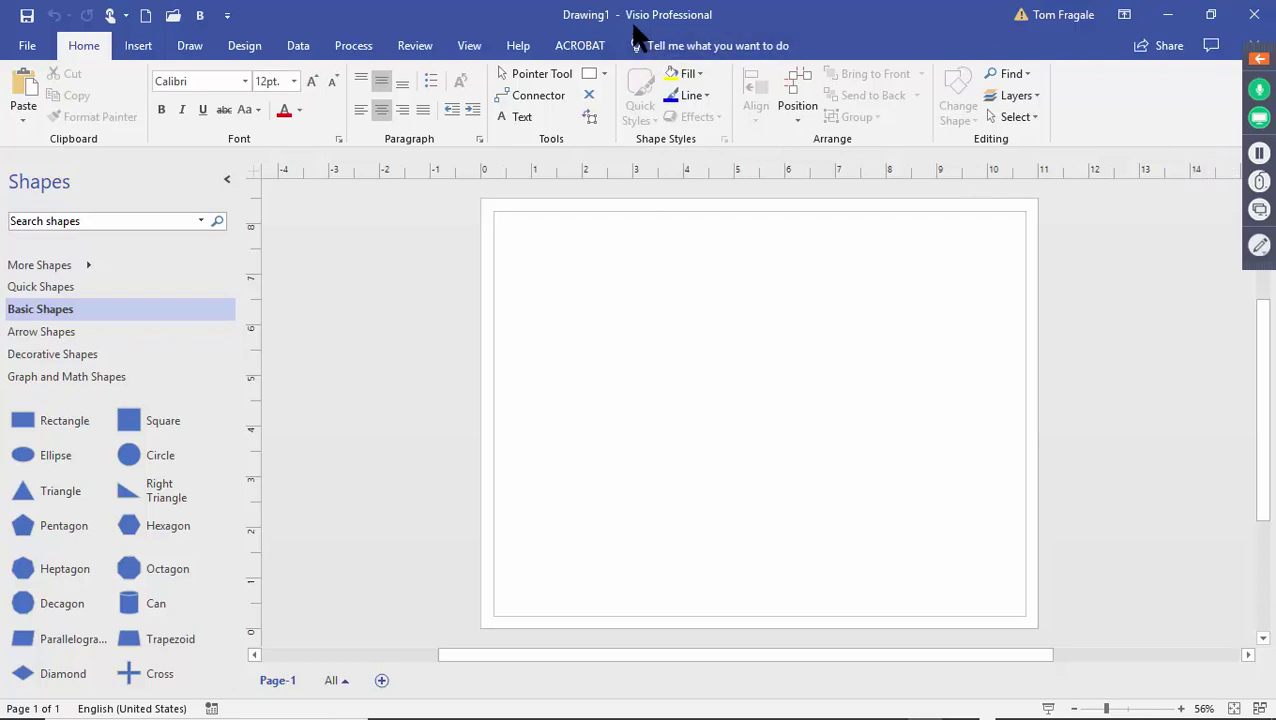
# Look over the insert commands and the file types accepted for a CAD drawing, closing the file dialog without inserting anything
pyautogui.click(139, 46)
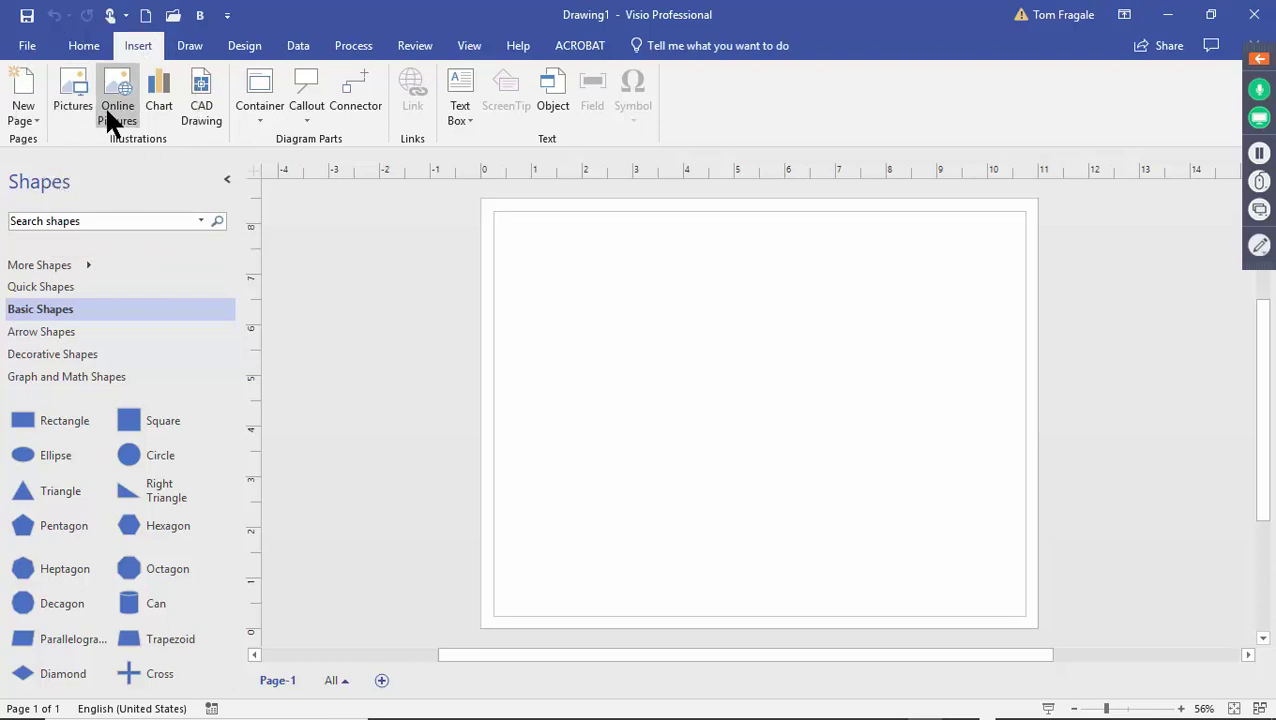
pyautogui.click(162, 110)
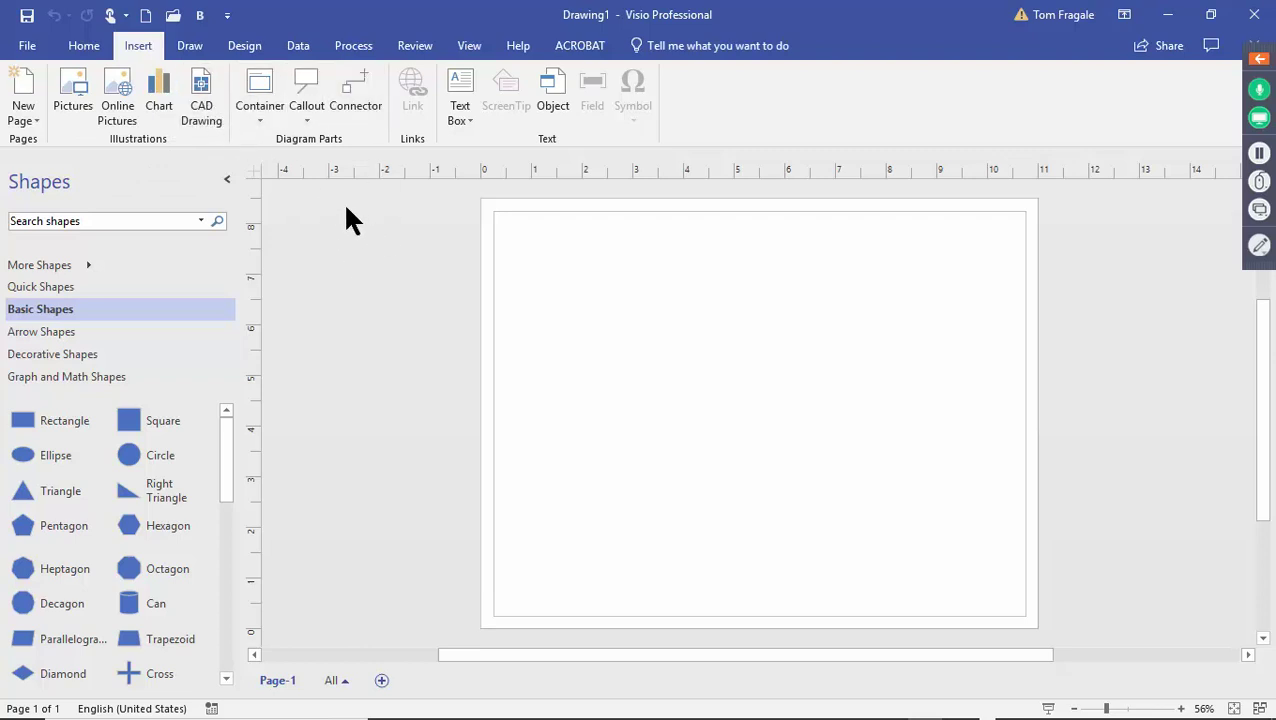
pyautogui.click(196, 81)
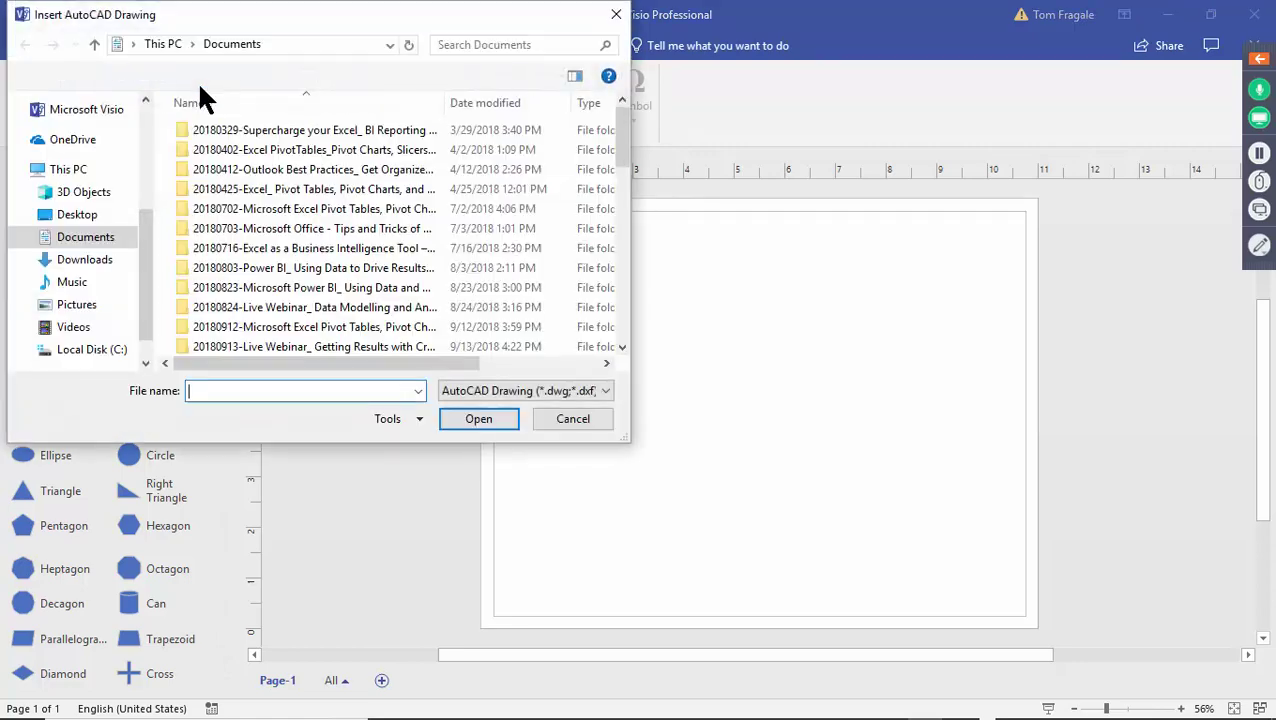
pyautogui.click(603, 391)
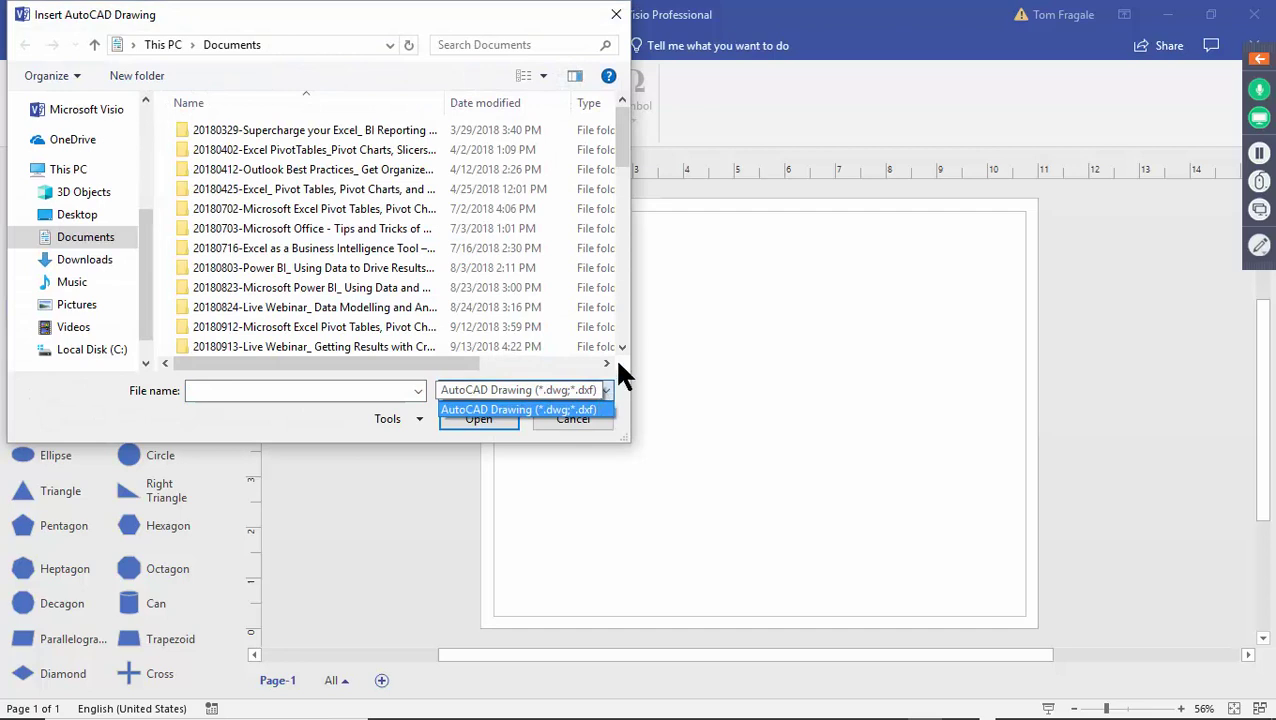
pyautogui.click(617, 17)
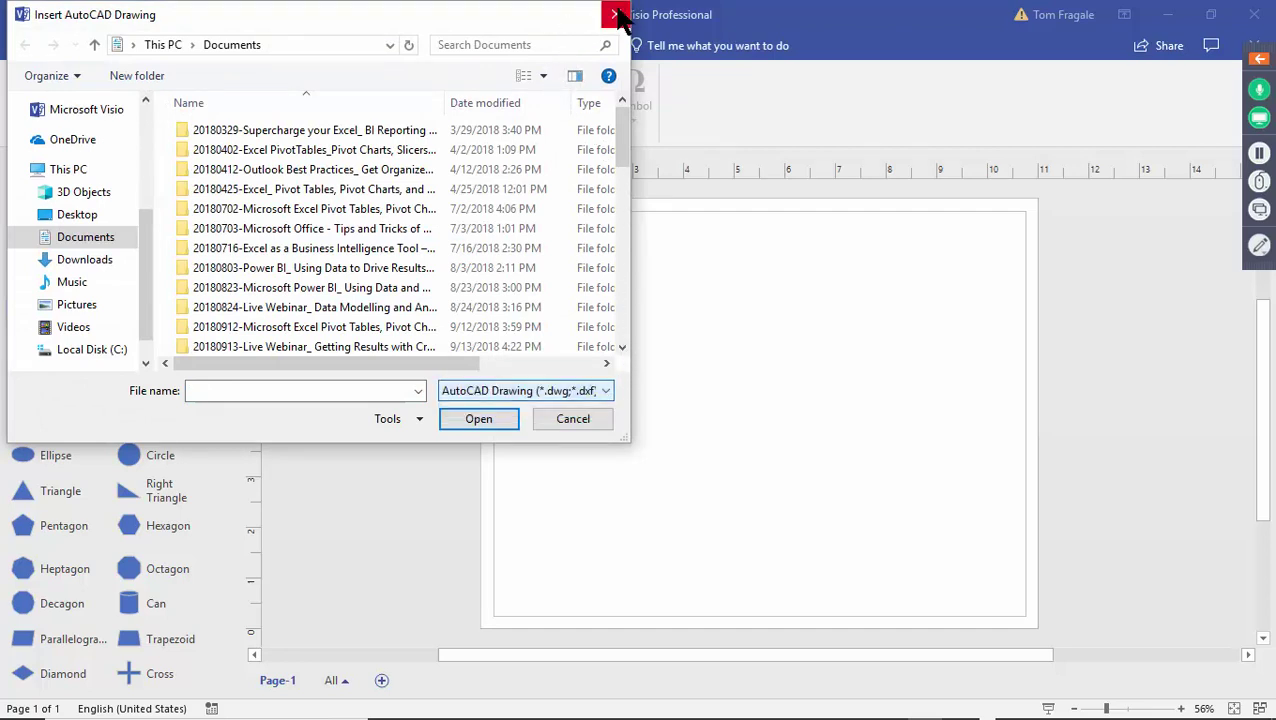
pyautogui.click(620, 18)
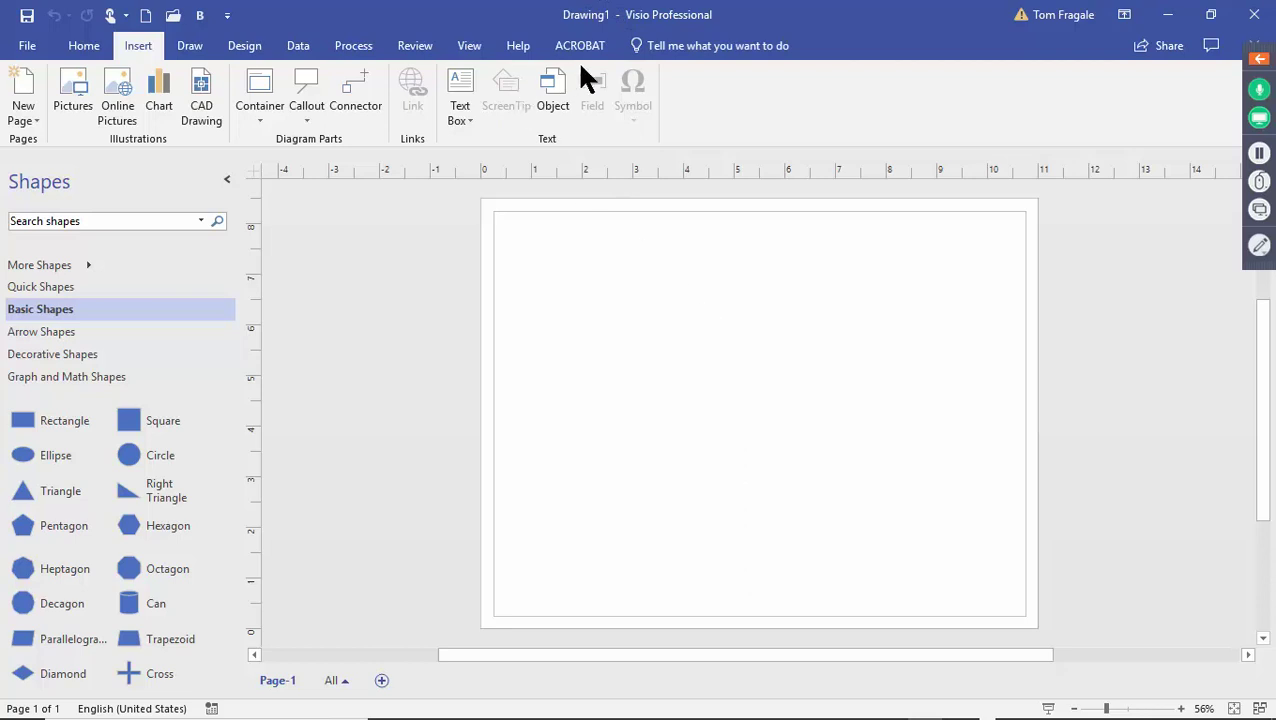
# Look over the pen drawing tools and the page orientation and size options without changing them
pyautogui.click(190, 46)
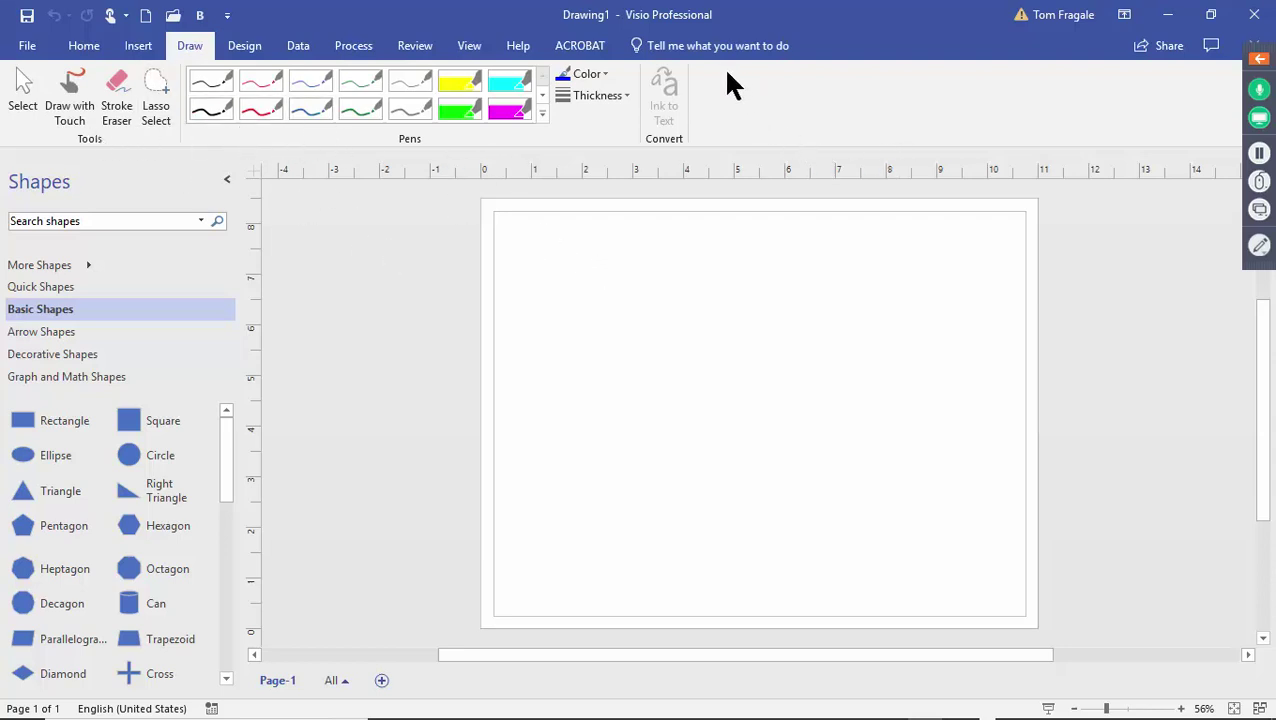
pyautogui.click(244, 46)
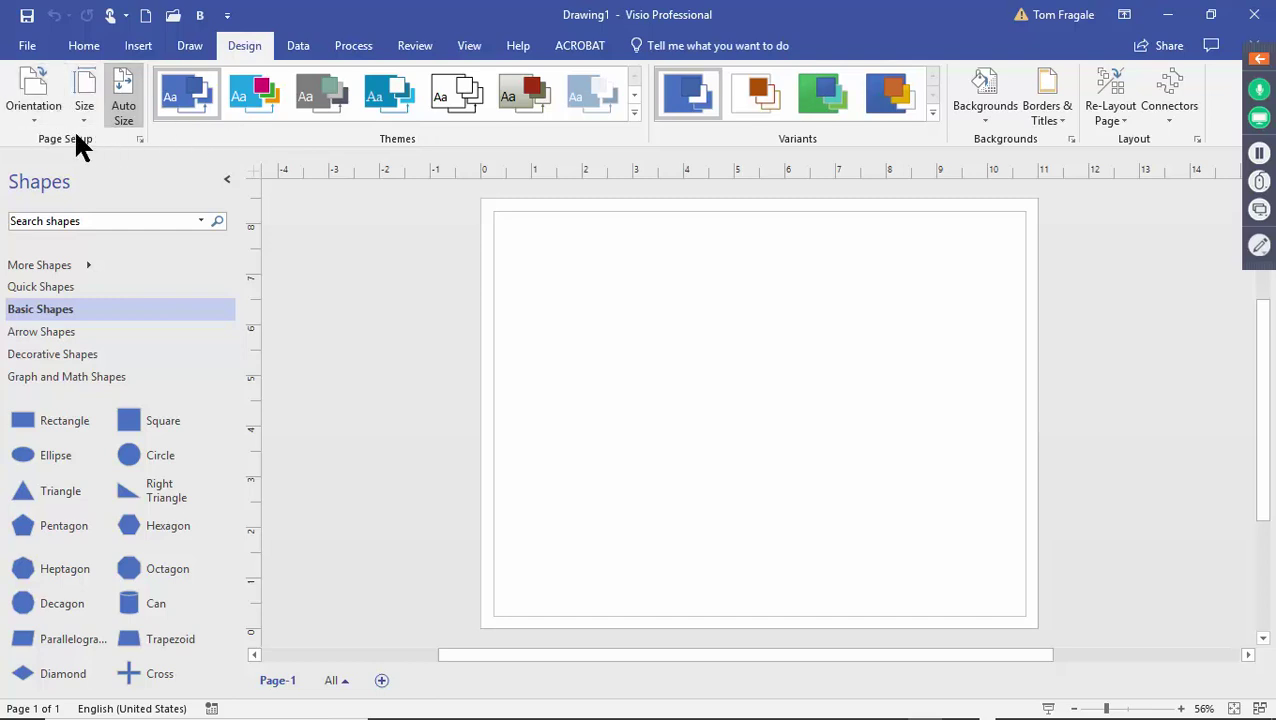
pyautogui.click(11, 118)
pyautogui.click(11, 117)
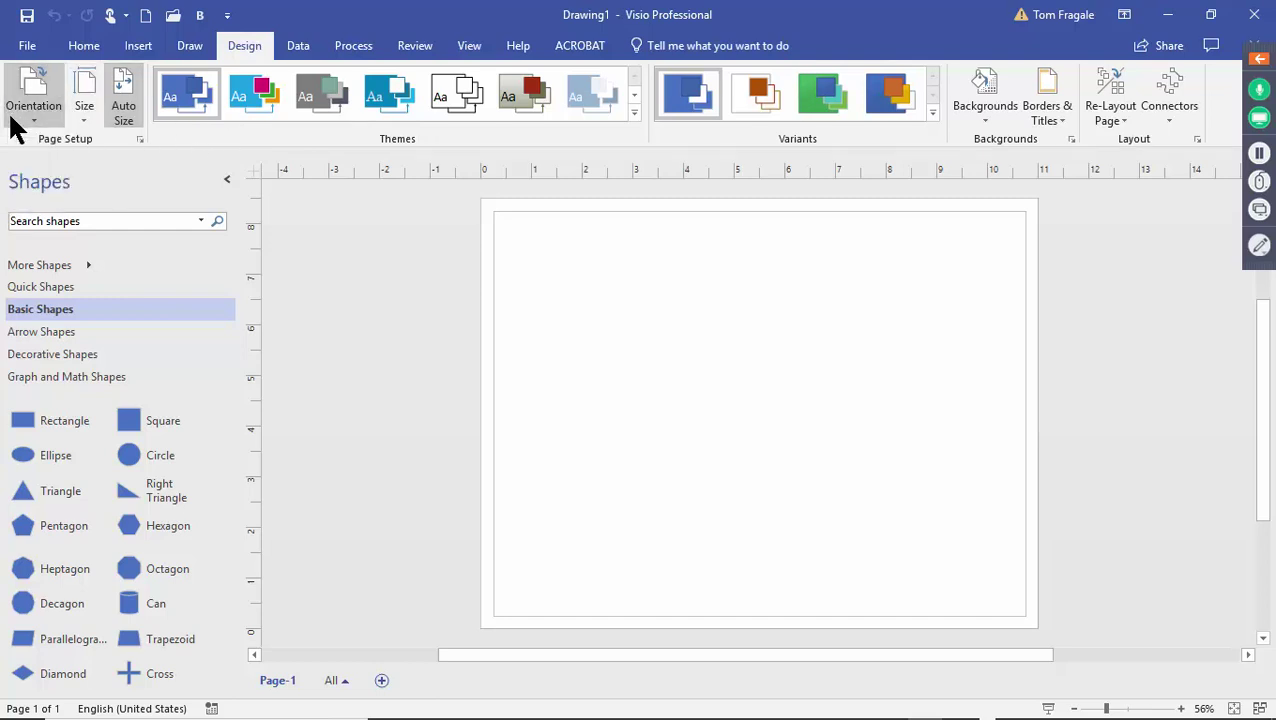
pyautogui.click(79, 110)
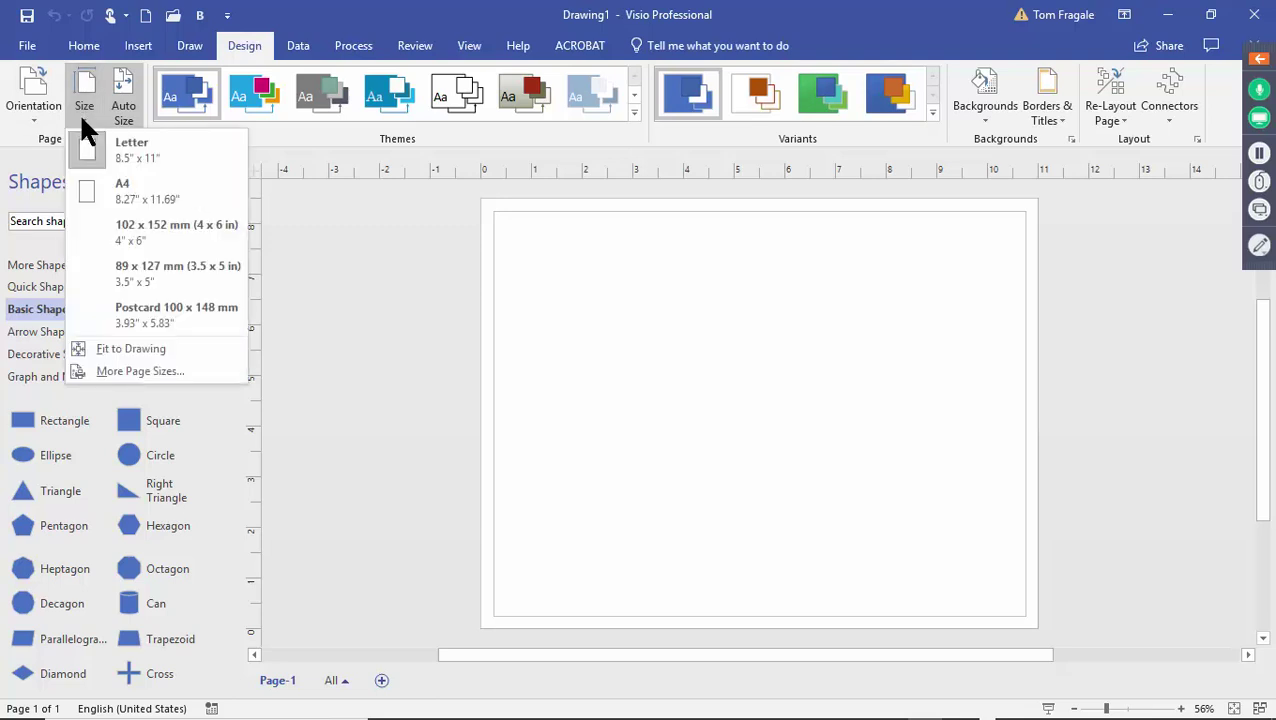
pyautogui.click(80, 113)
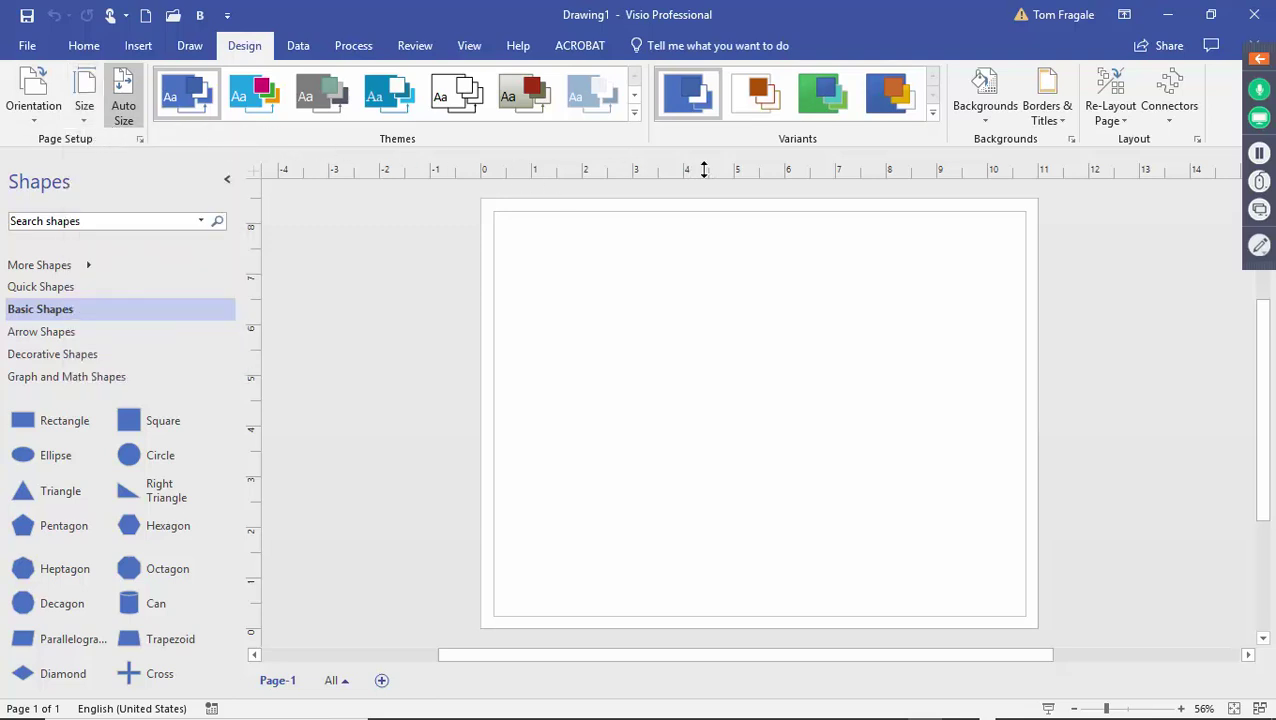
# Look through the page backgrounds, the border and title designs, and the connector layout options without applying any
pyautogui.click(976, 120)
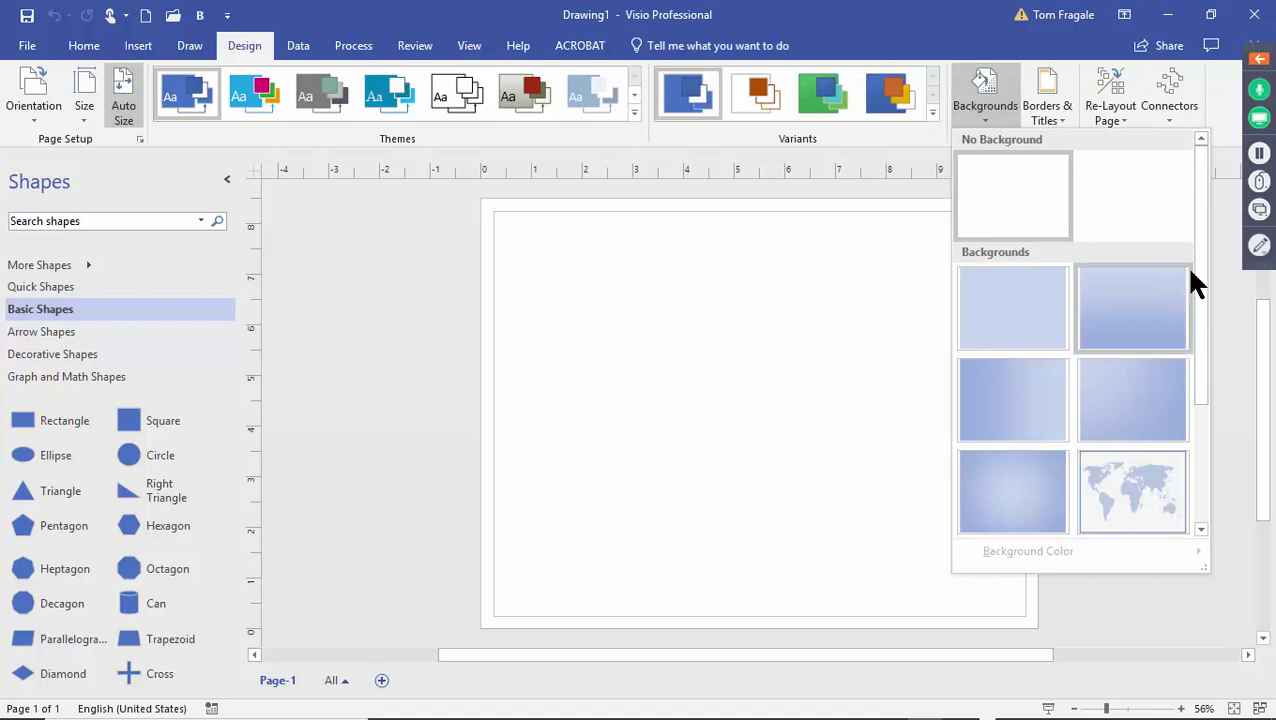
pyautogui.moveTo(1202, 270); pyautogui.dragTo(1182, 190)
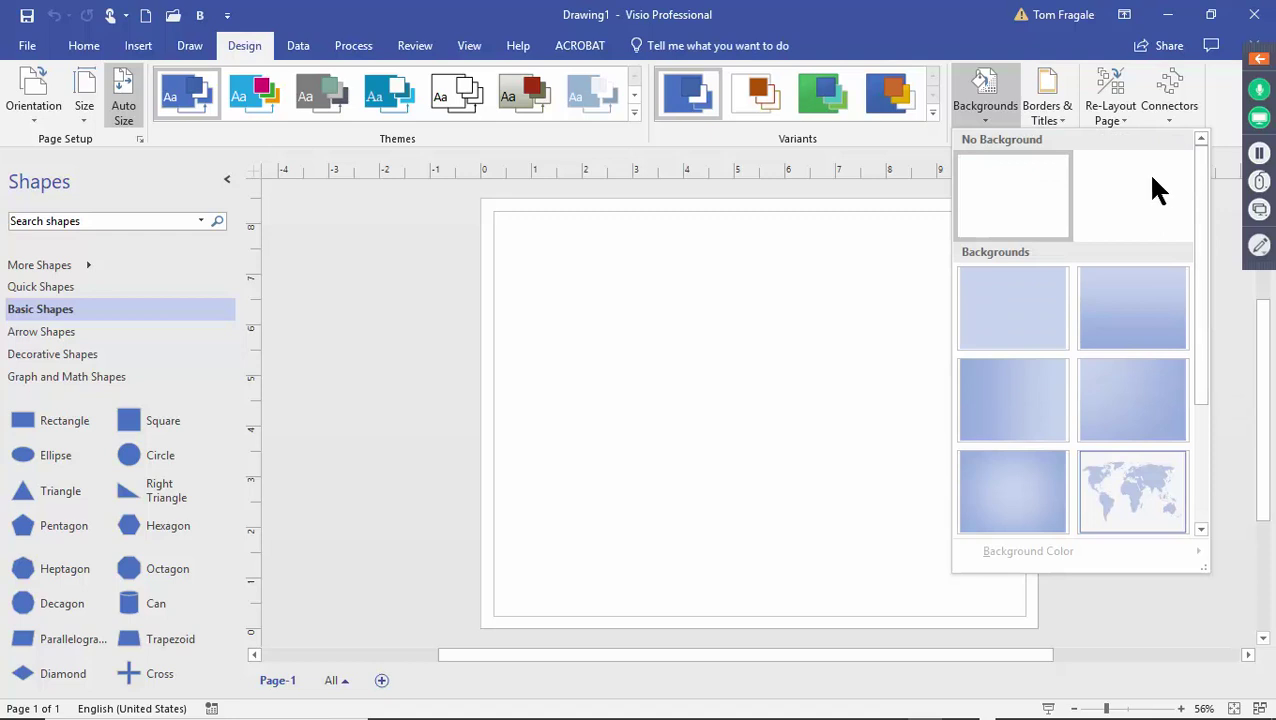
pyautogui.click(1044, 117)
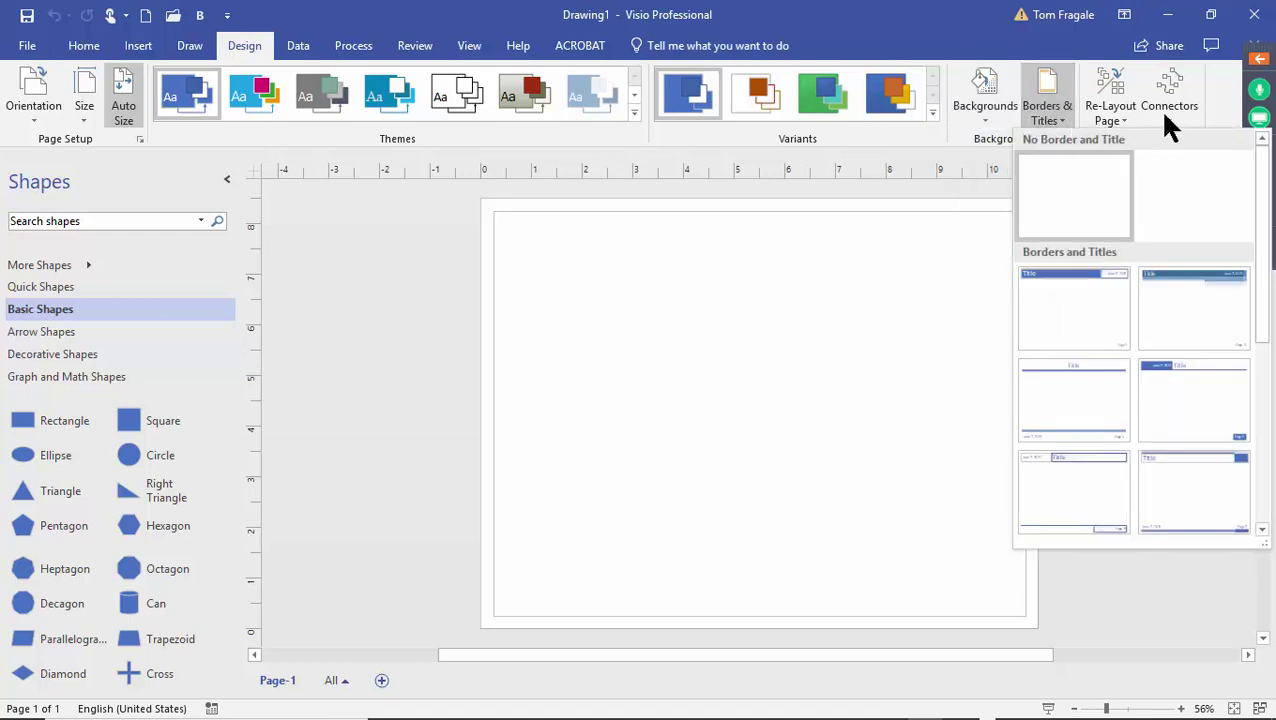
pyautogui.click(1218, 97)
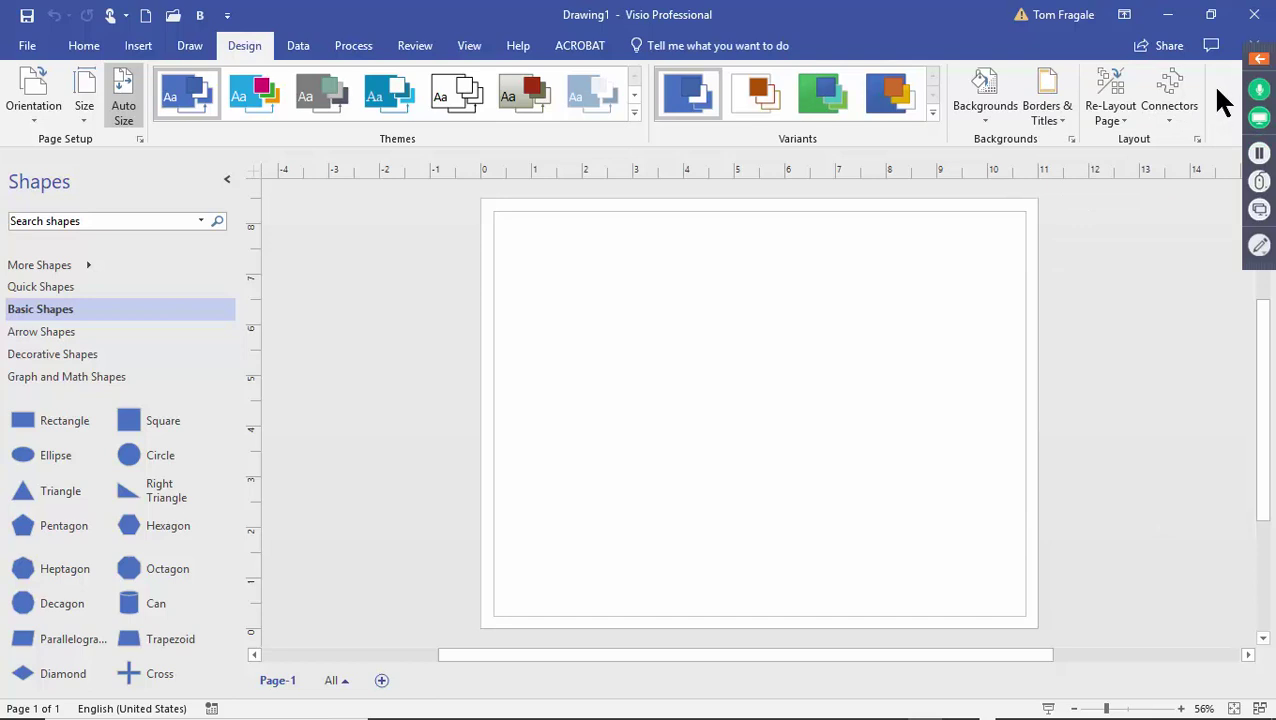
pyautogui.click(1167, 122)
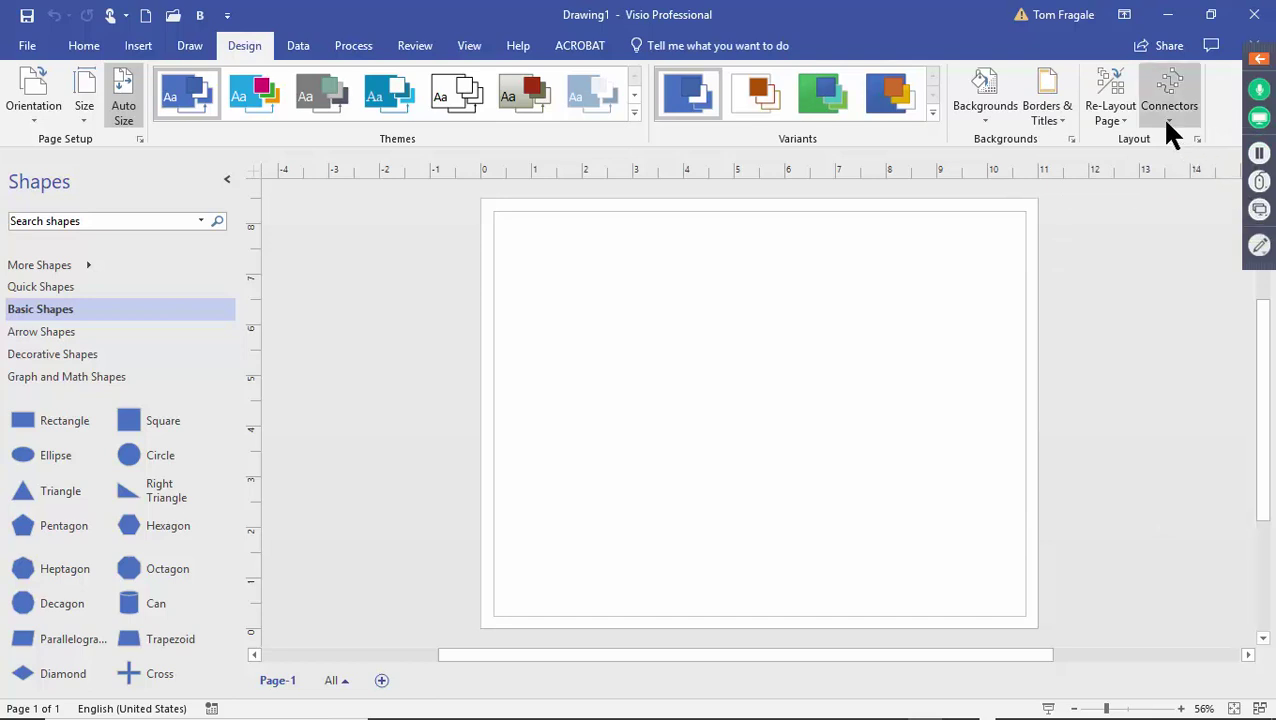
pyautogui.click(1217, 101)
# Look over the data linking, process validation and review commands
pyautogui.click(300, 47)
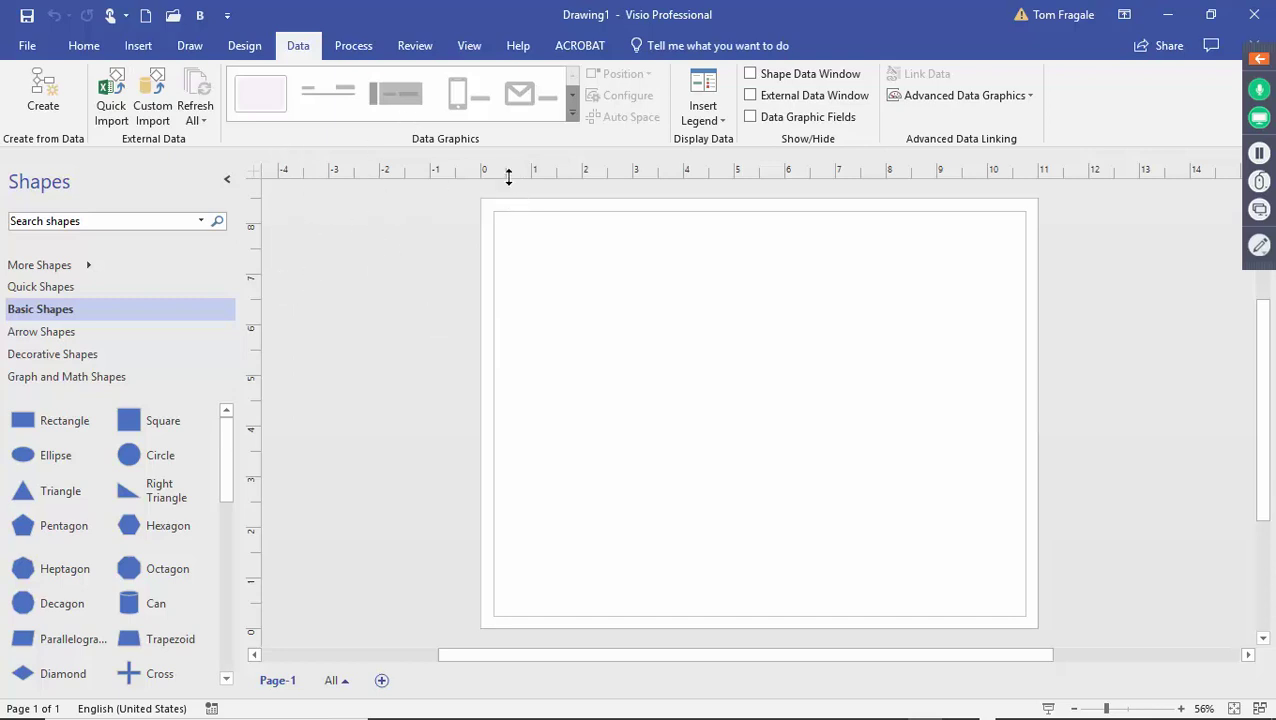
pyautogui.click(349, 50)
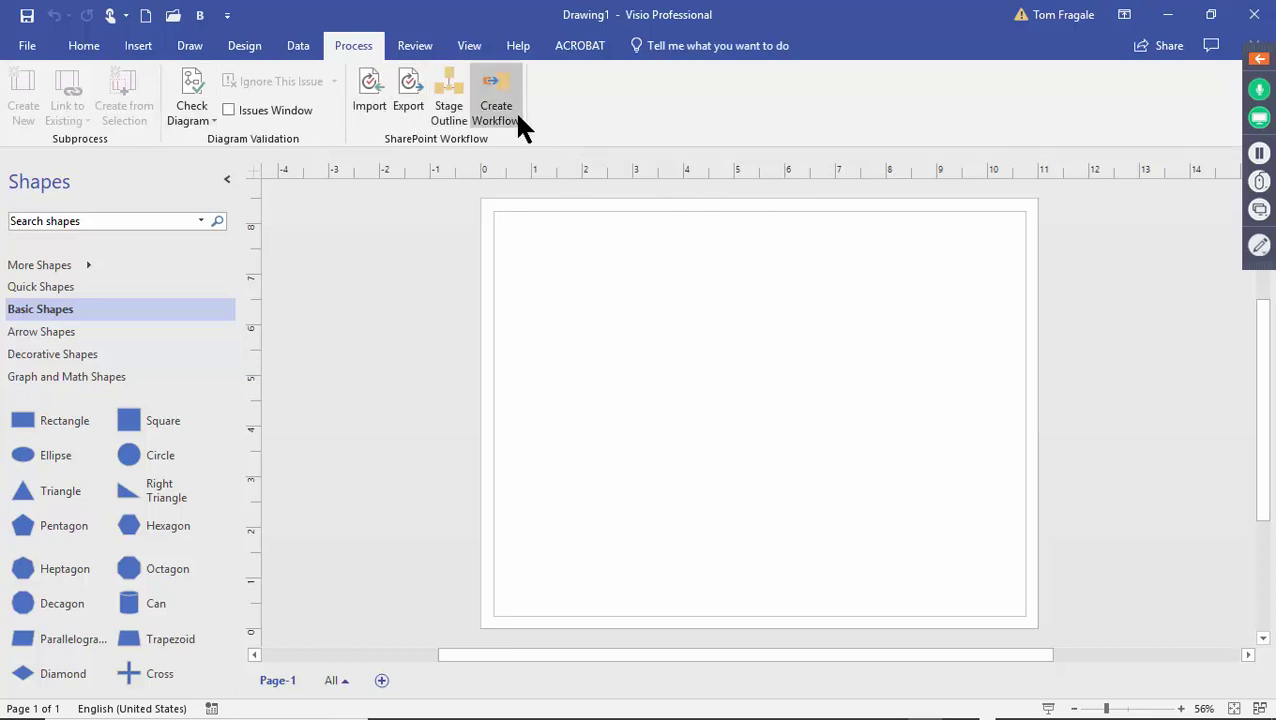
pyautogui.click(416, 55)
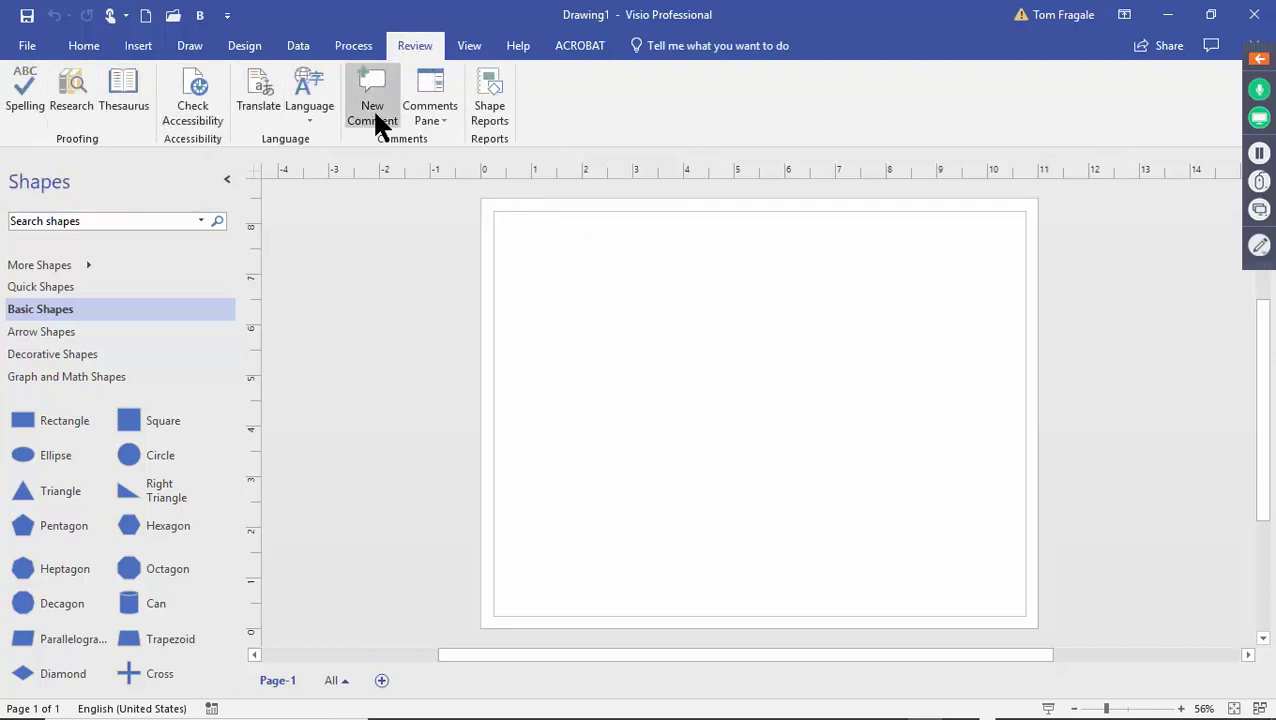
# Show the grid on the drawing page, keeping the ruler, page breaks and guides on
pyautogui.click(463, 47)
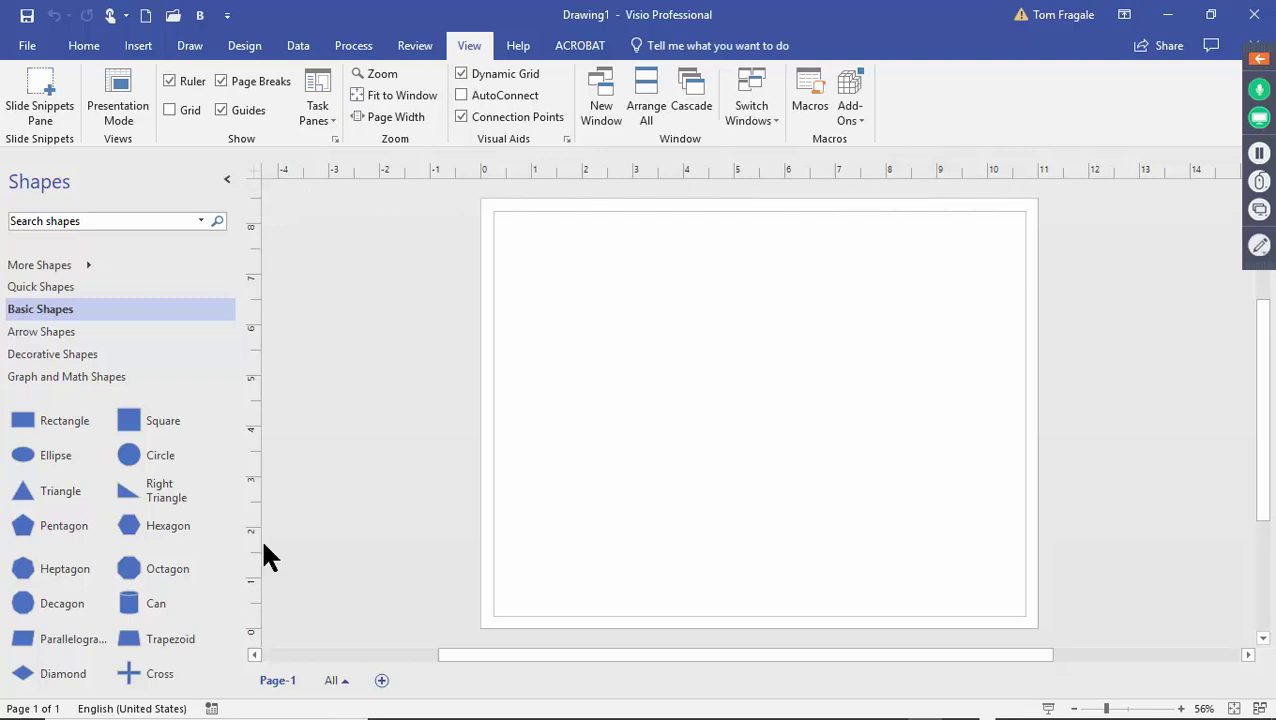
pyautogui.click(479, 48)
pyautogui.click(168, 83)
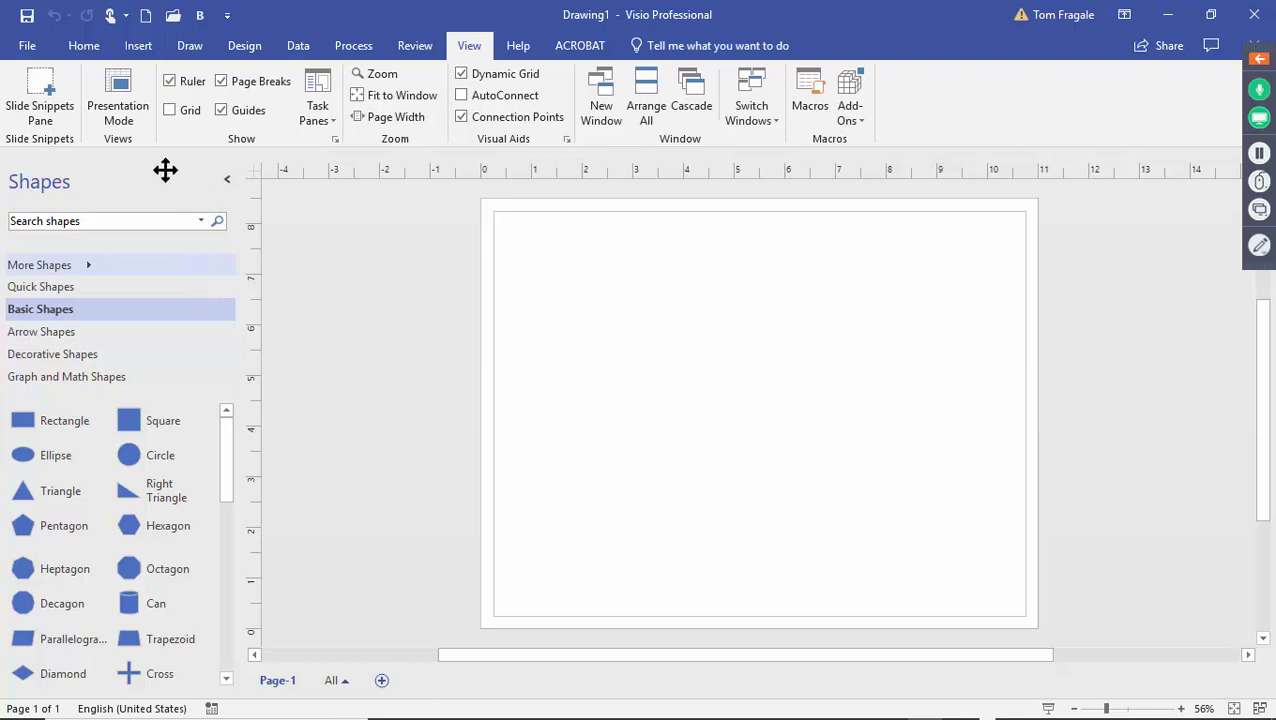
pyautogui.click(168, 110)
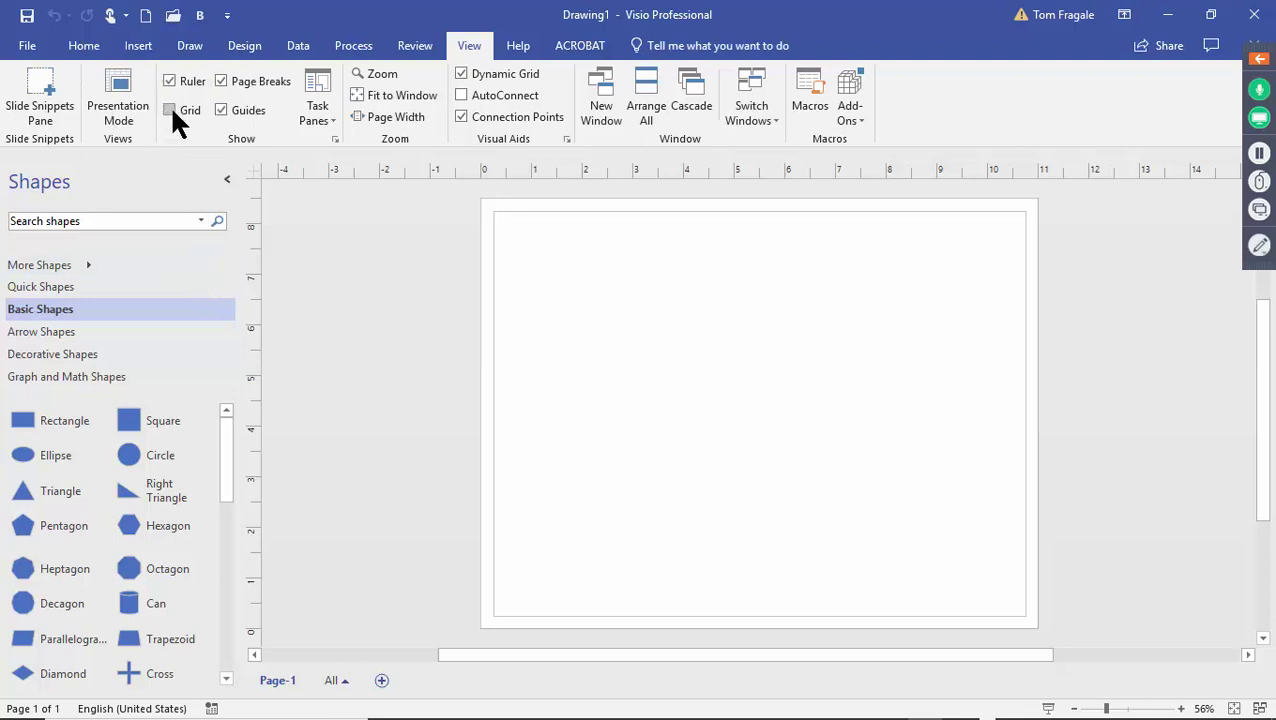
pyautogui.click(169, 110)
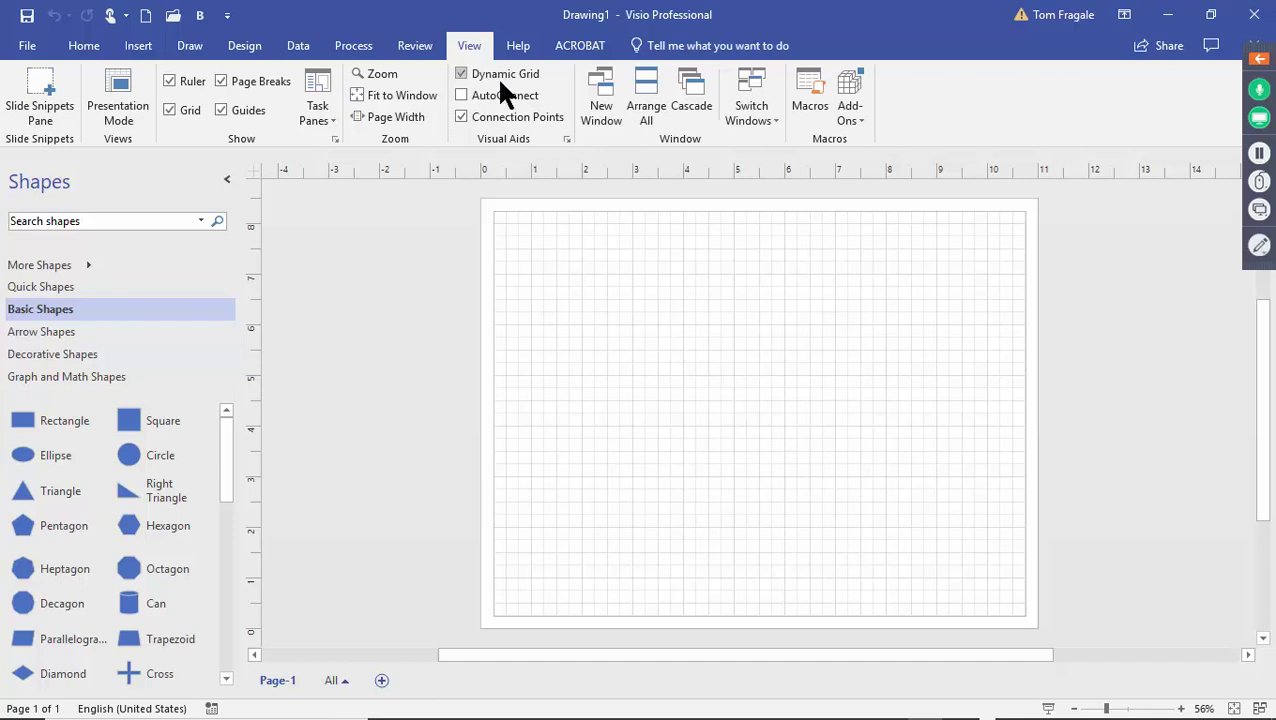
# Look over the zoom magnification choices and the available task panes without changing anything
pyautogui.click(360, 78)
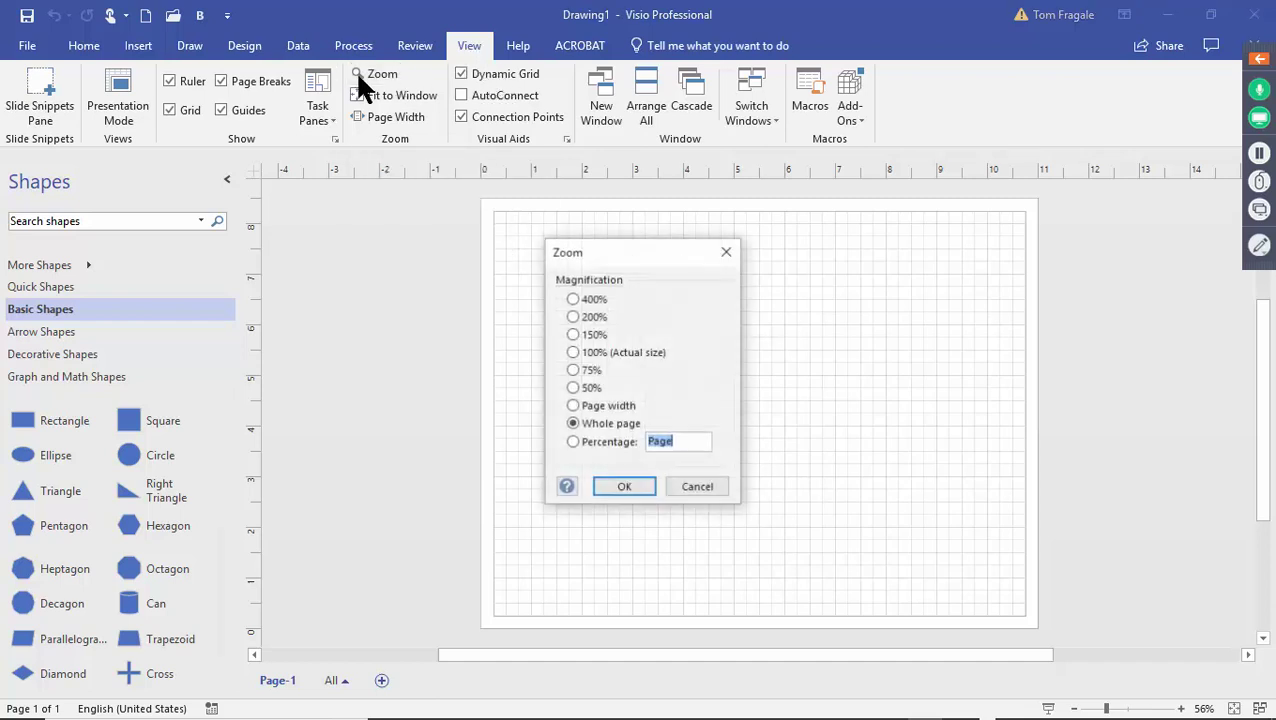
pyautogui.click(731, 263)
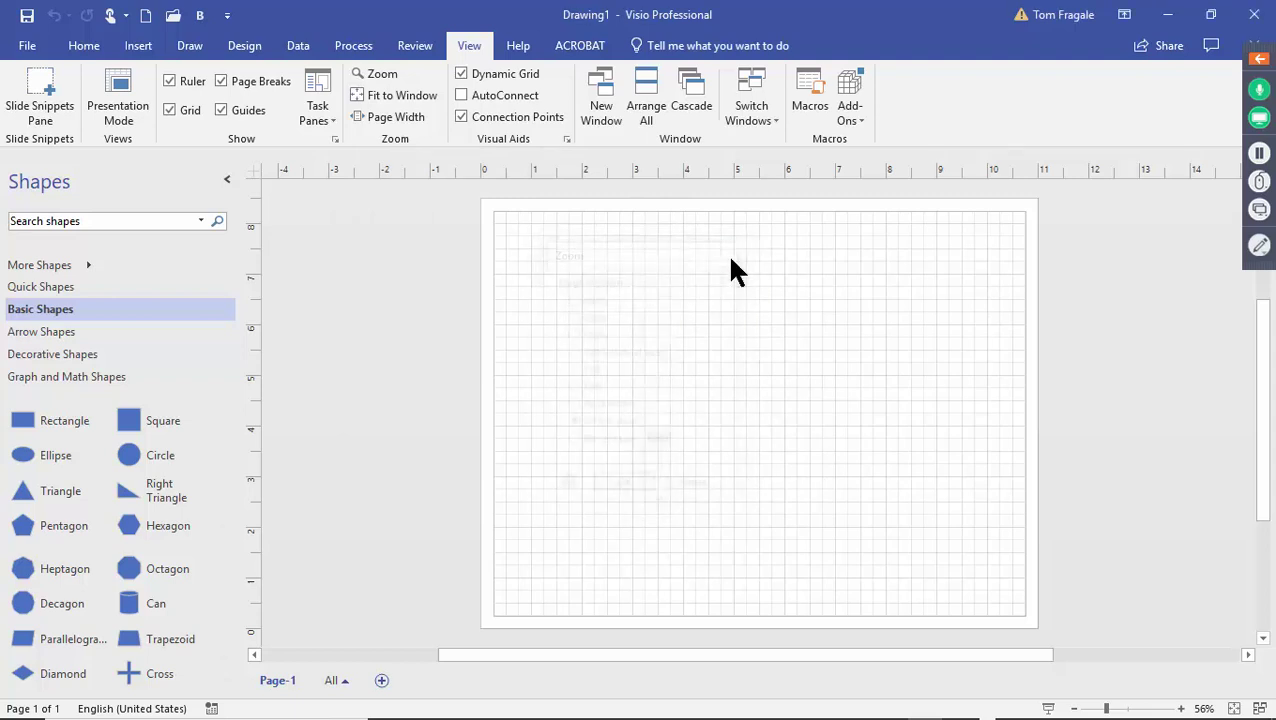
pyautogui.click(329, 111)
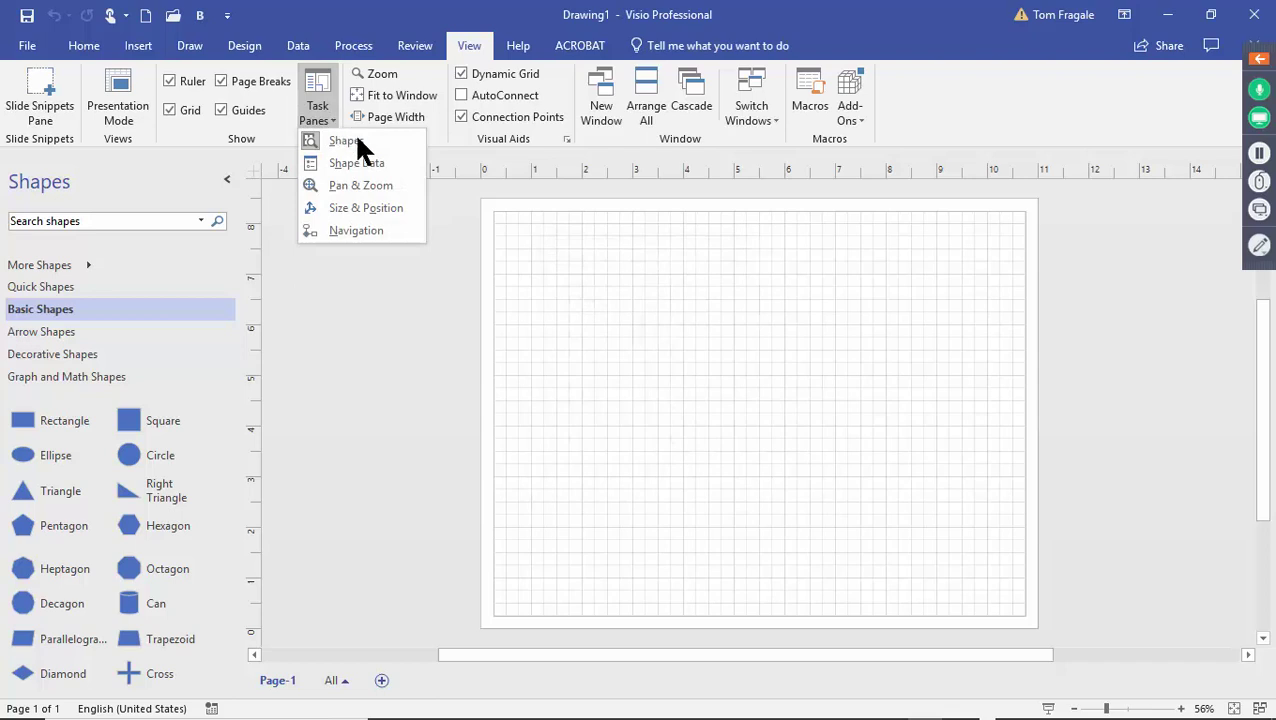
pyautogui.click(411, 341)
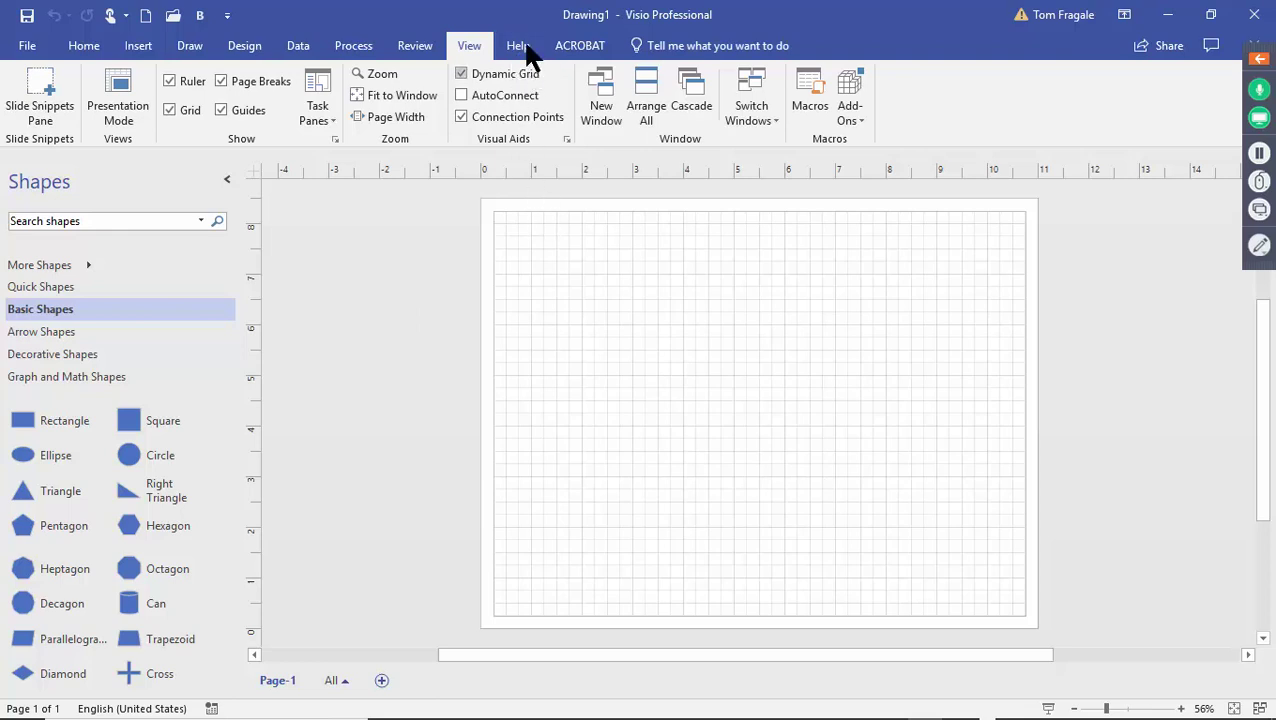
# Look over the help, support and training commands, and return to the view commands
pyautogui.click(527, 52)
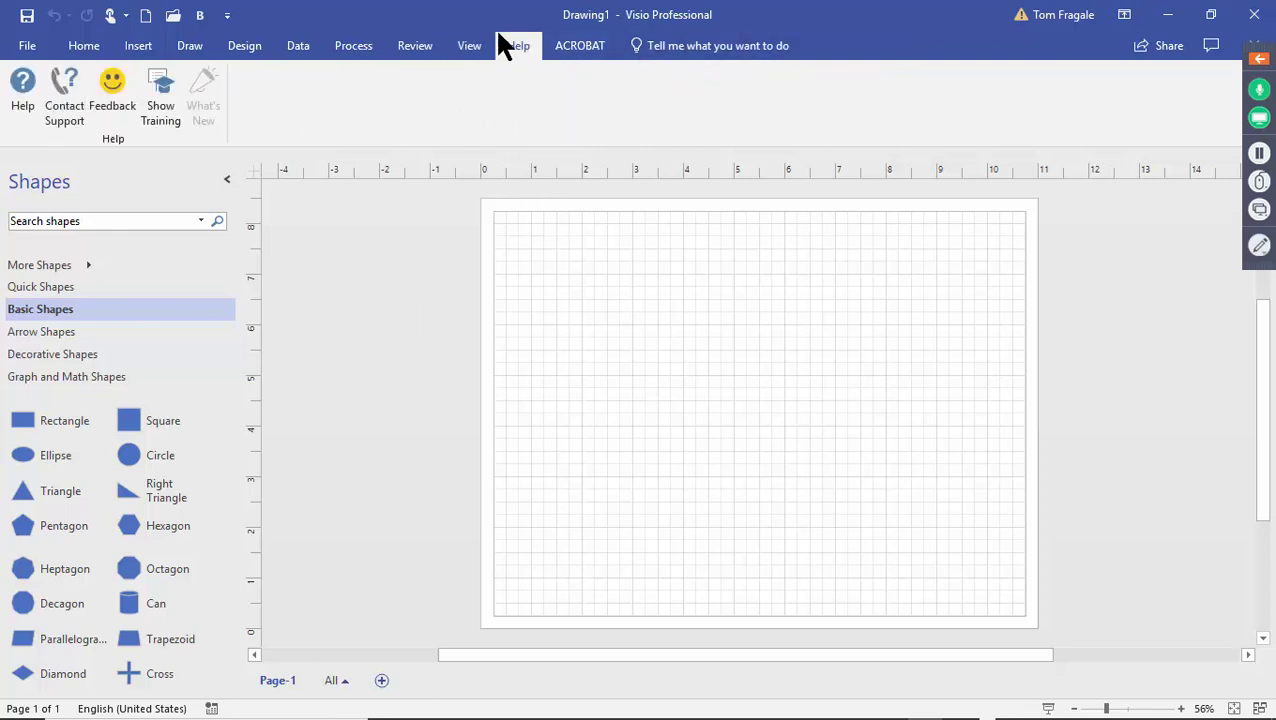
pyautogui.click(467, 47)
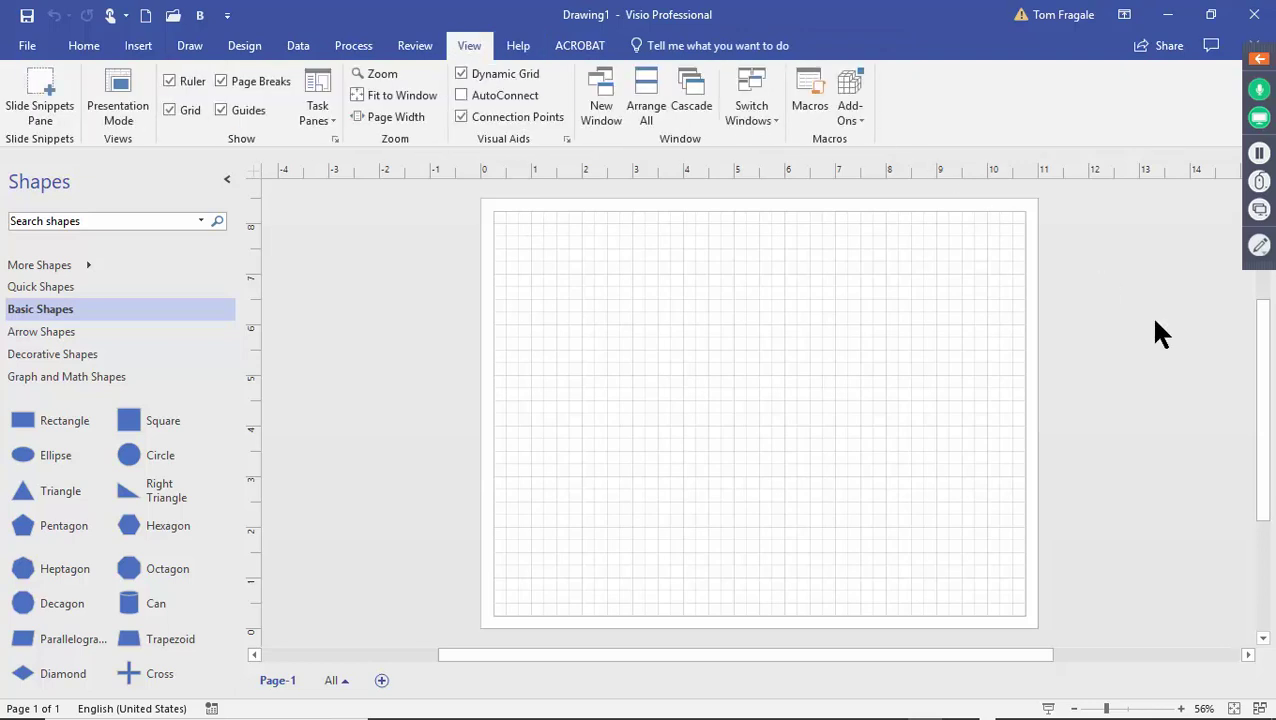
pyautogui.click(527, 46)
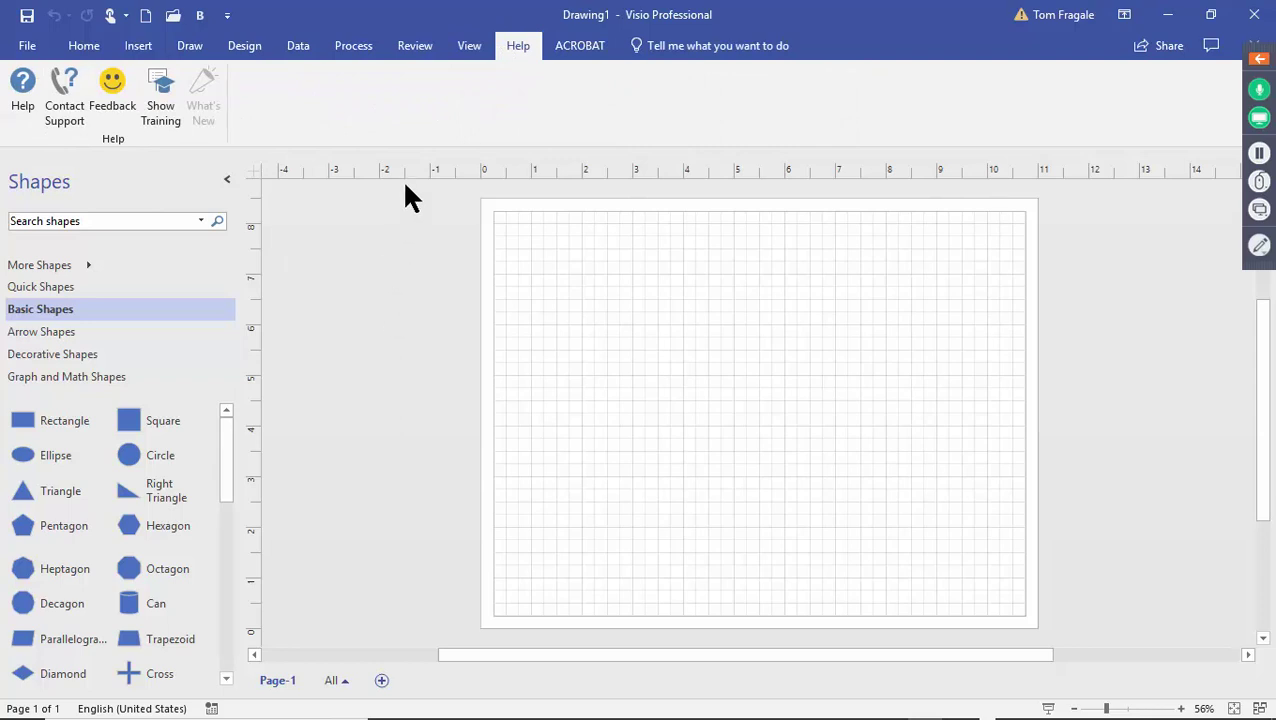
pyautogui.click(469, 46)
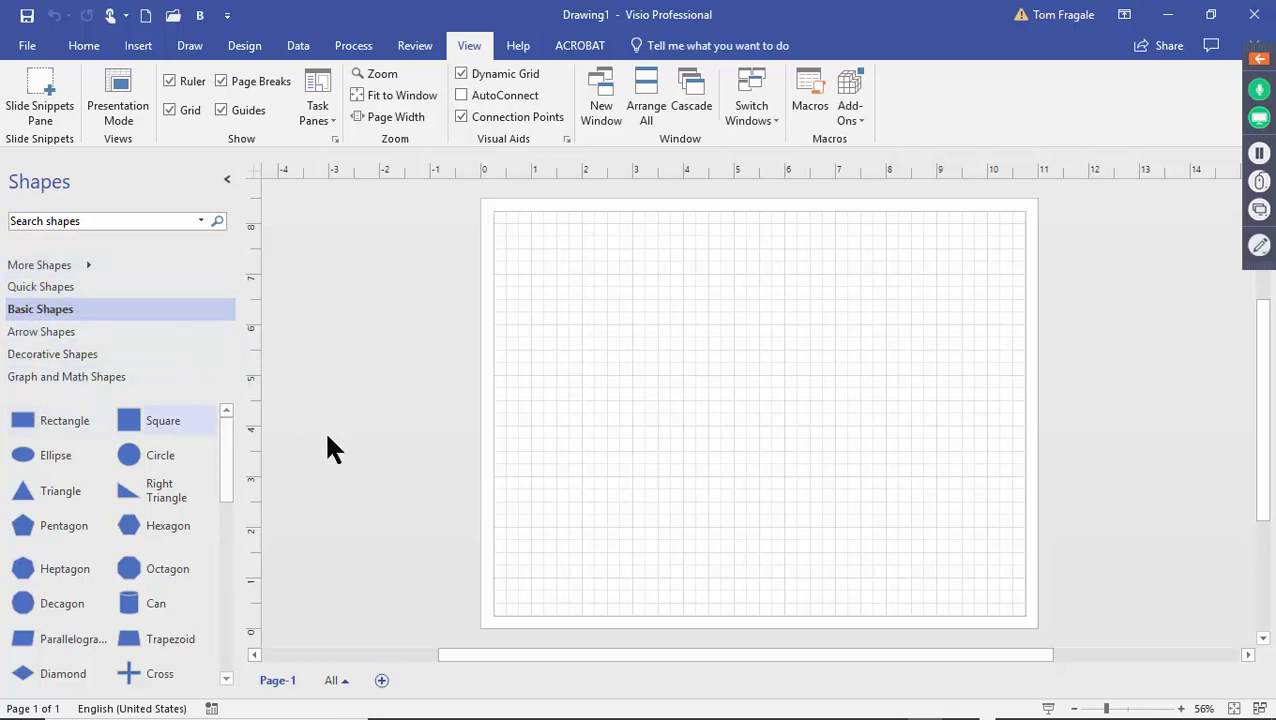
# Browse the Quick, Basic, Arrow, Decorative, and Graph and Math Shapes stencils, ending on Graph and Math Shapes
pyautogui.click(42, 286)
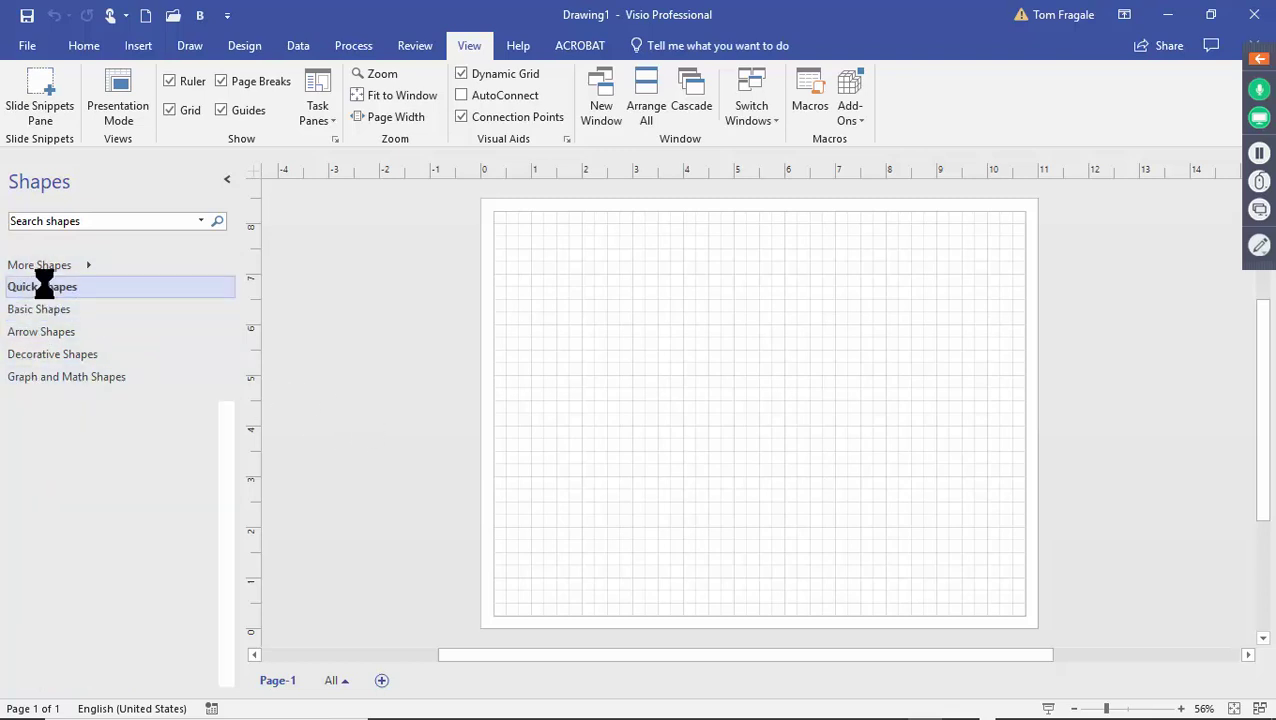
pyautogui.click(44, 312)
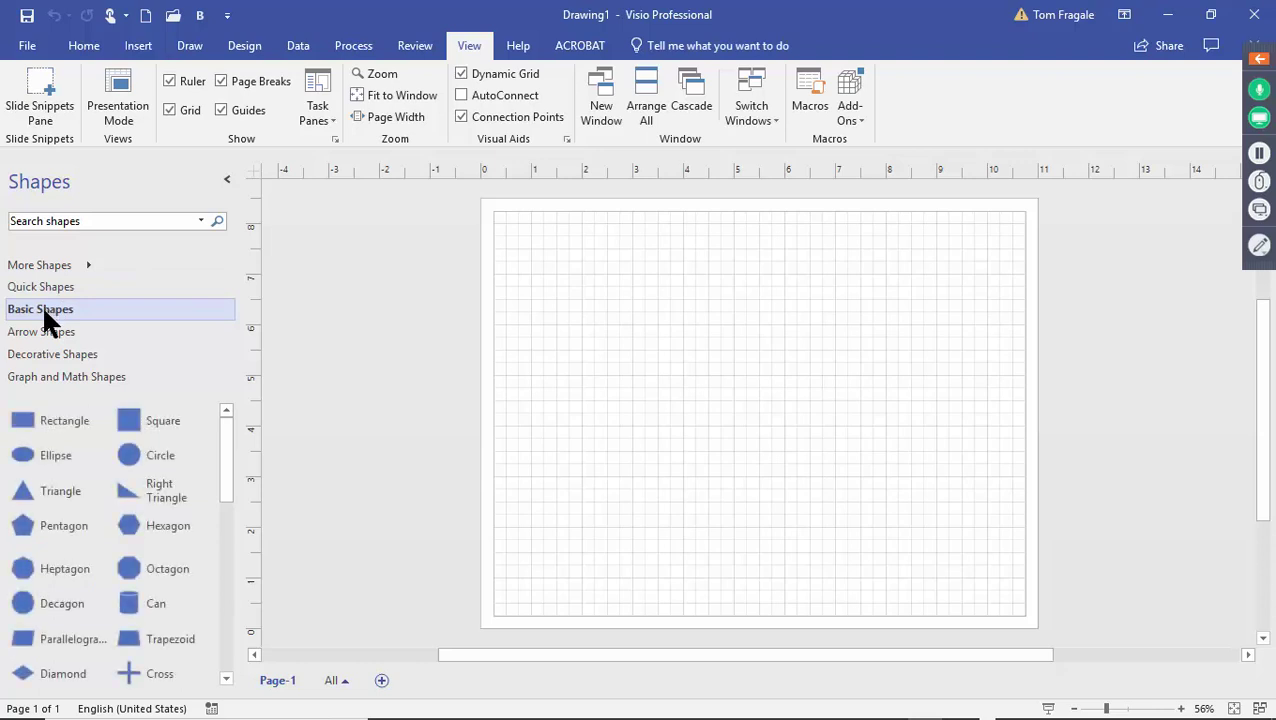
pyautogui.click(37, 330)
pyautogui.click(34, 354)
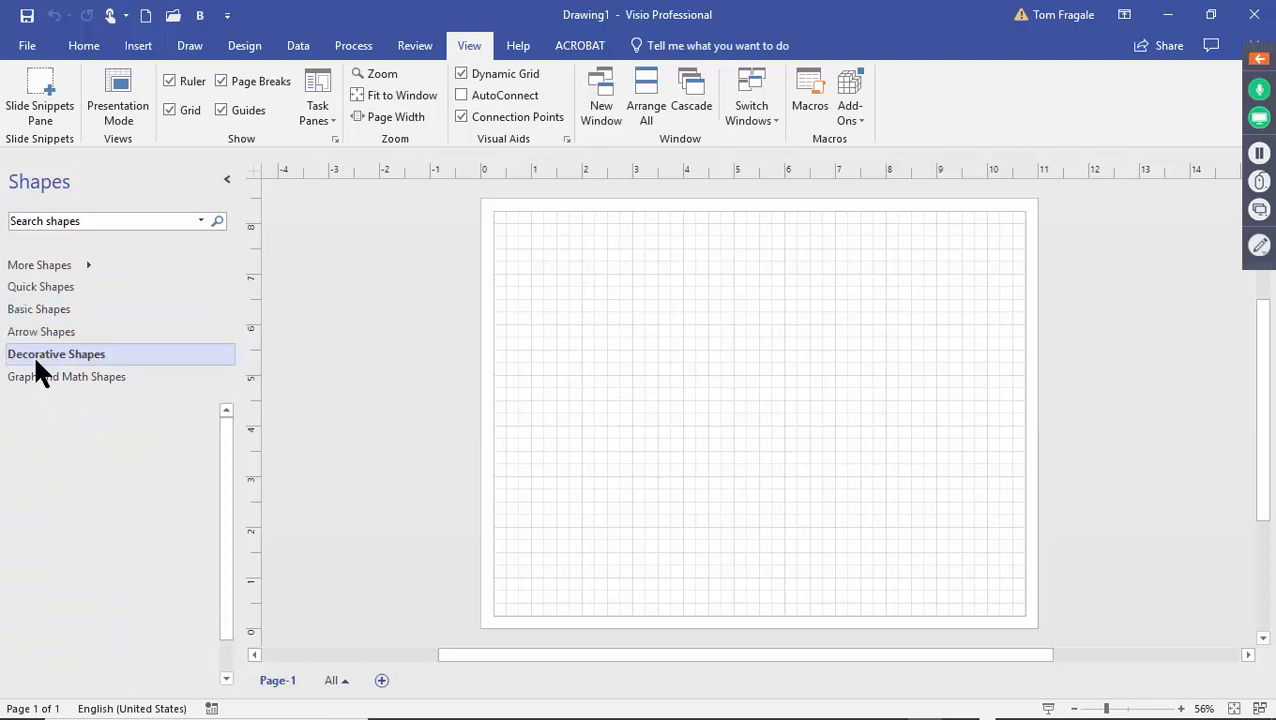
pyautogui.click(85, 376)
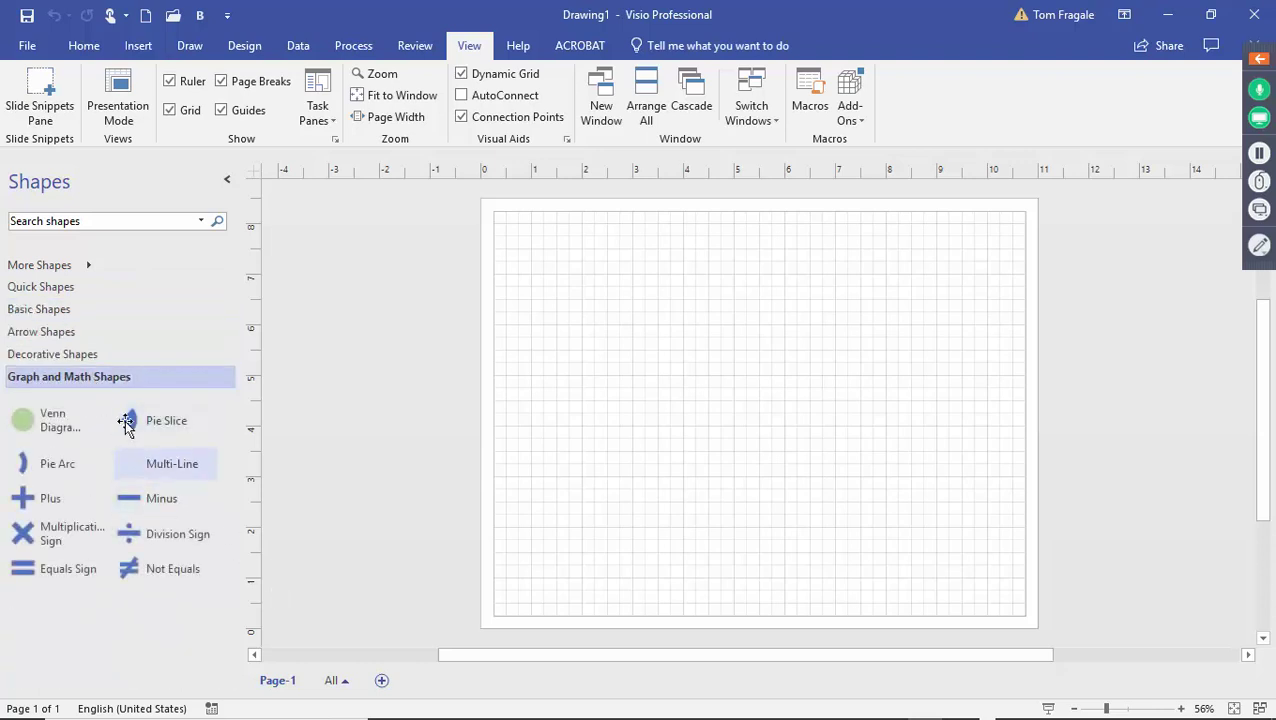
# Browse back through the Decorative Shapes and Arrow Shapes stencils, ending on Quick Shapes
pyautogui.click(60, 354)
pyautogui.click(53, 331)
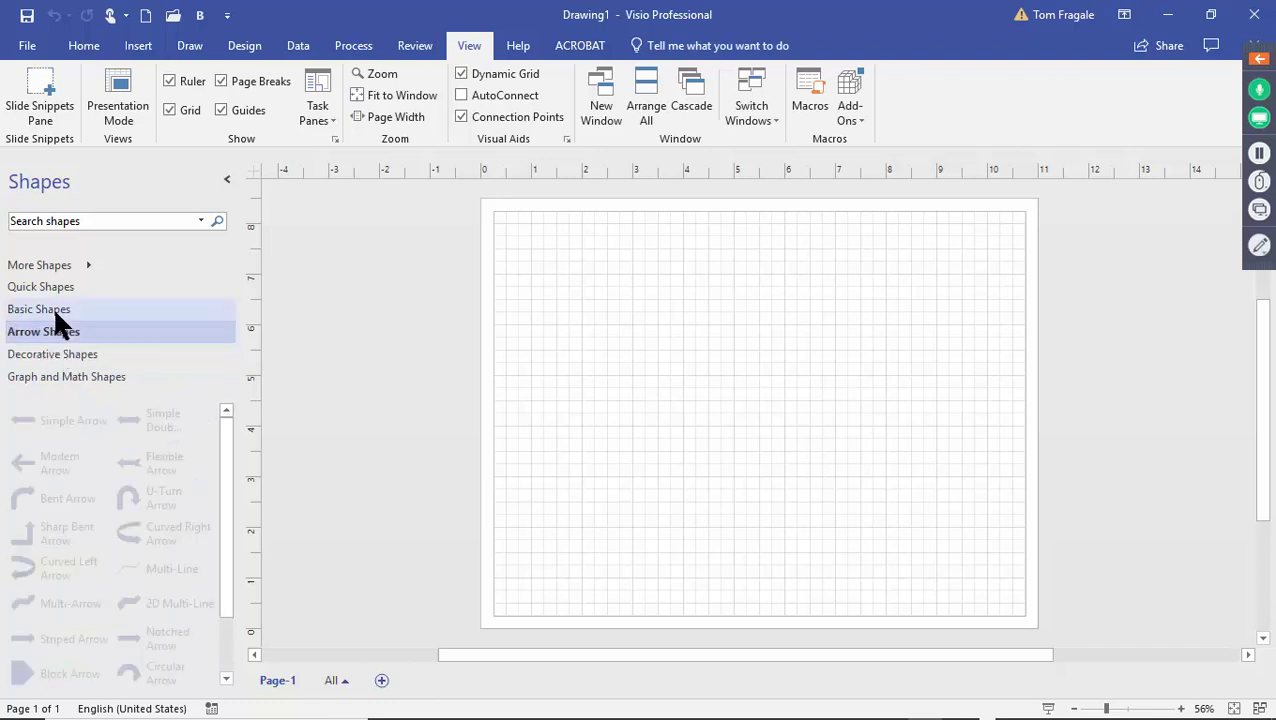
pyautogui.click(58, 287)
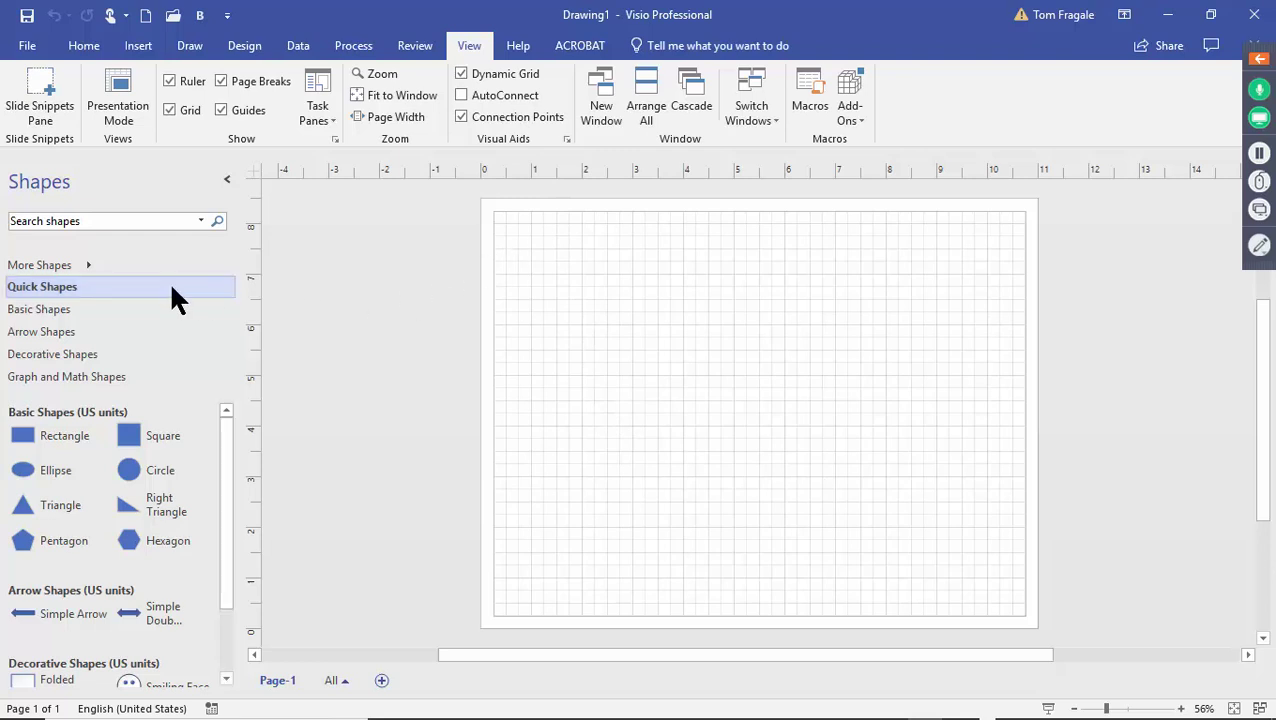
# Look over the additional My Shapes and Business stencils, from Brainstorming and Business Process through Charts and Graphs to PivotDiagram
pyautogui.click(99, 265)
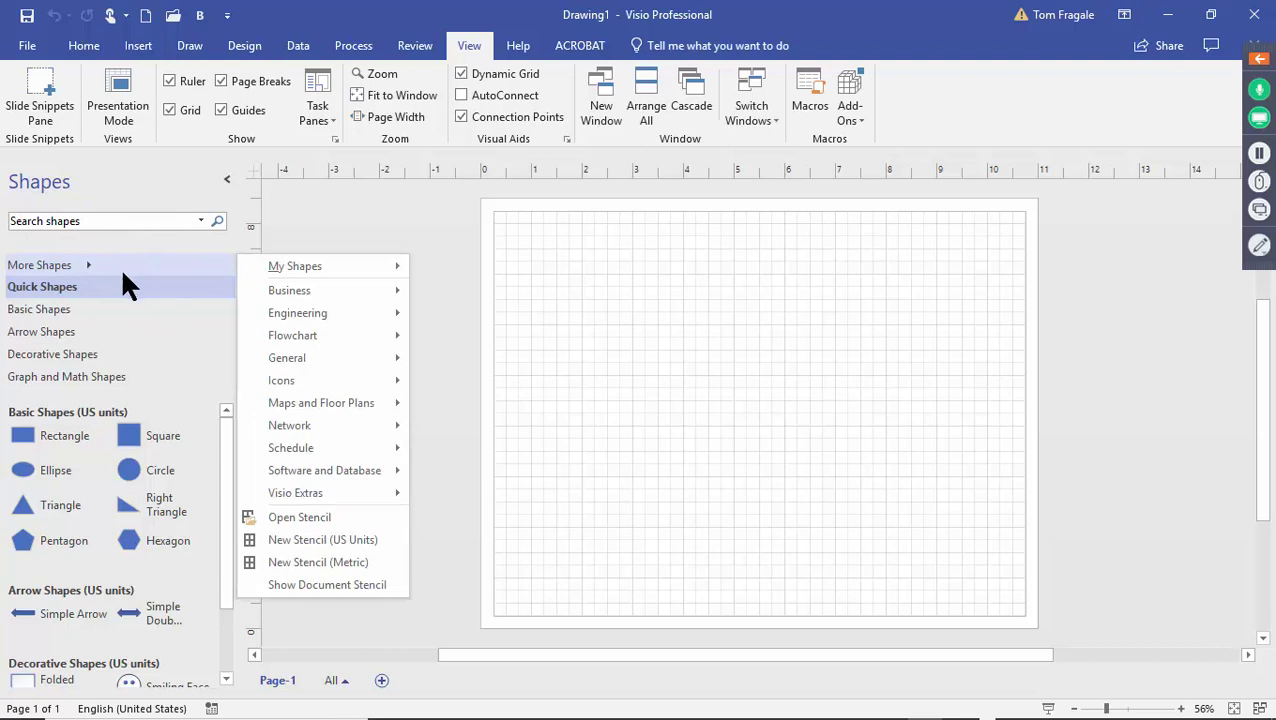
pyautogui.click(290, 274)
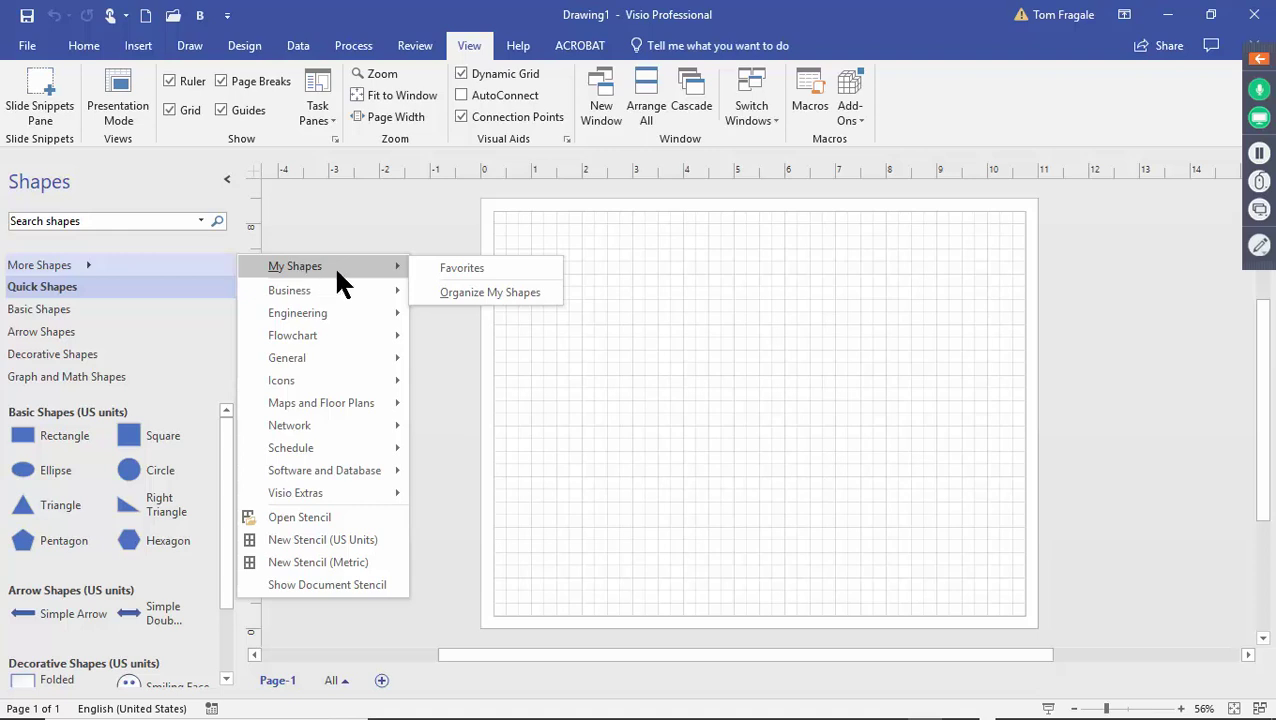
pyautogui.moveTo(330, 299)
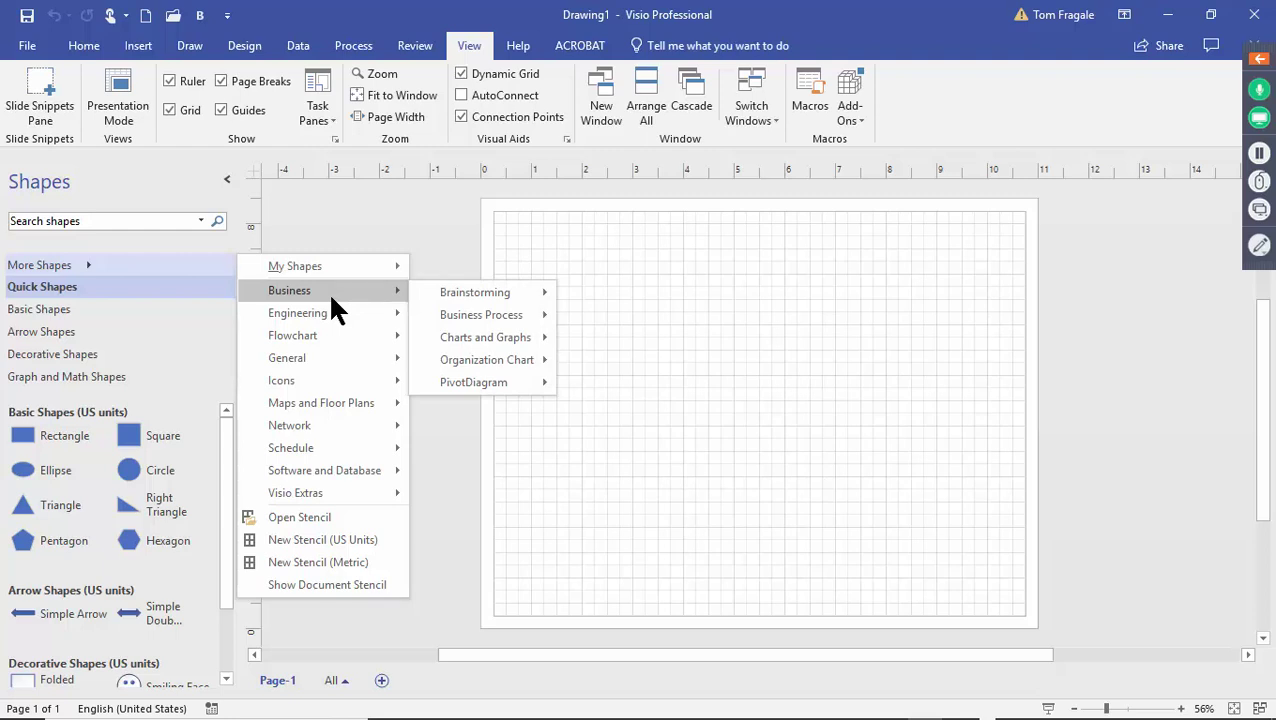
pyautogui.moveTo(442, 291)
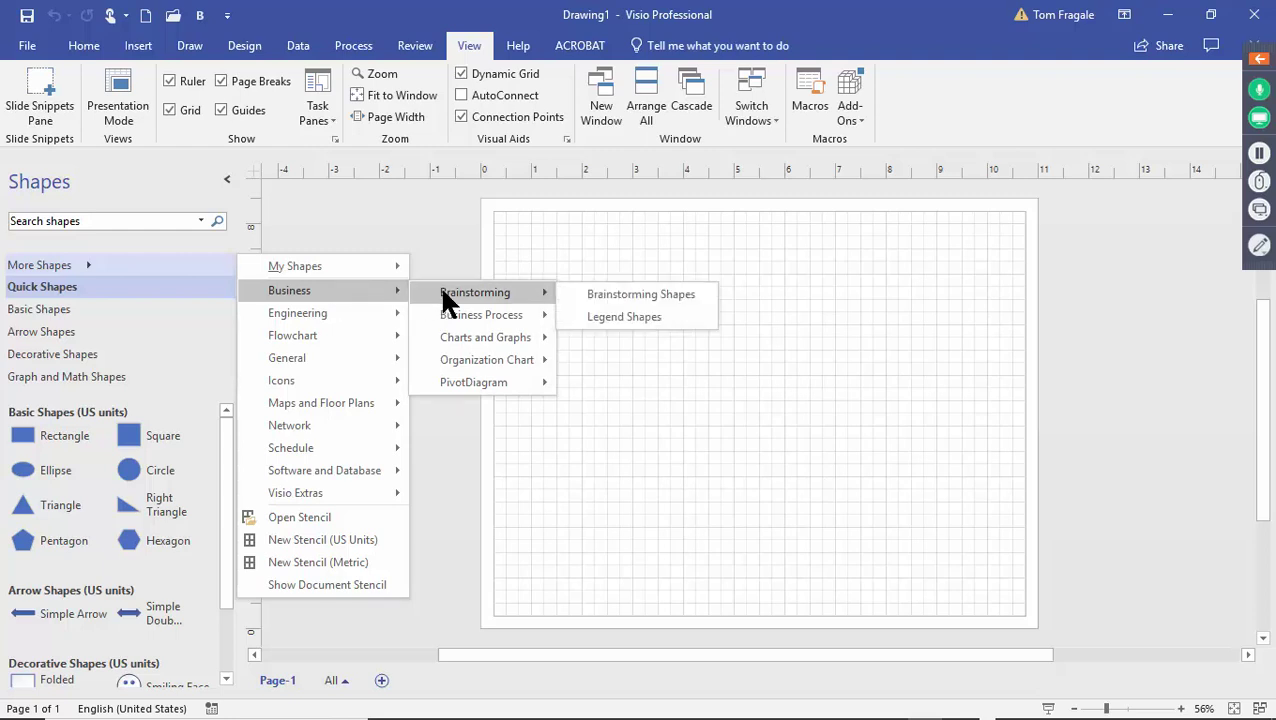
pyautogui.moveTo(450, 320)
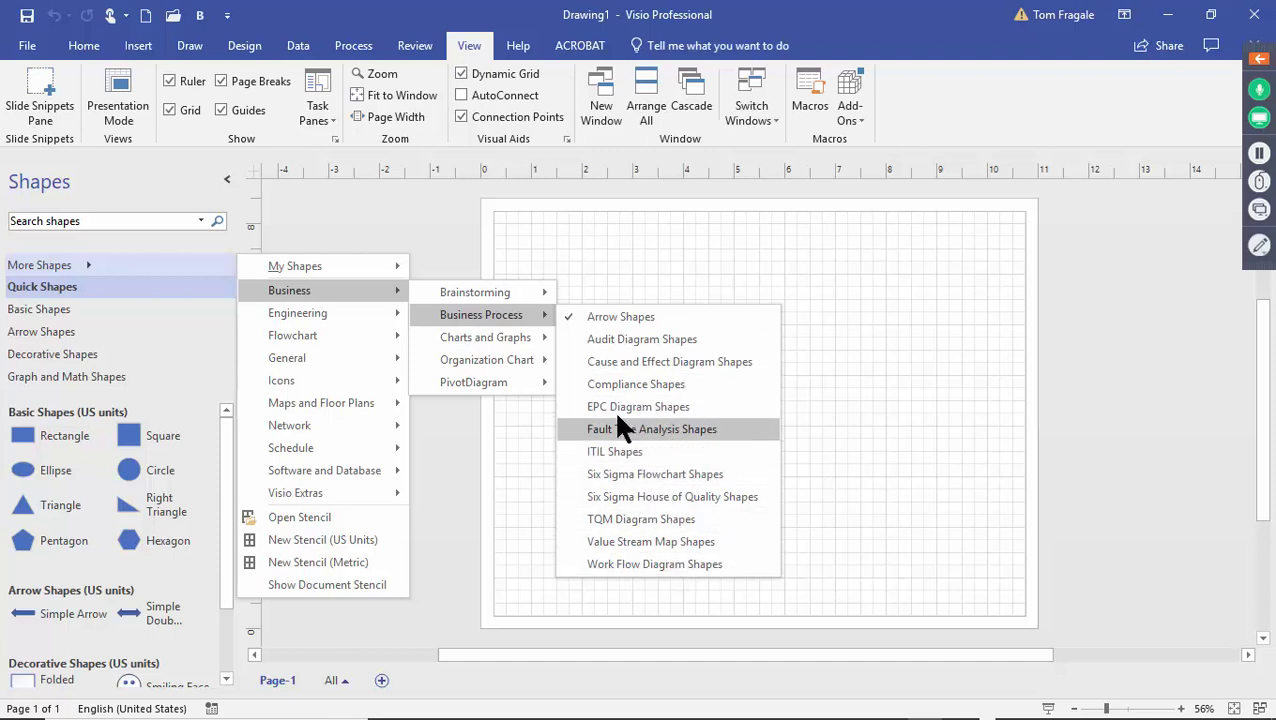
pyautogui.moveTo(481, 339)
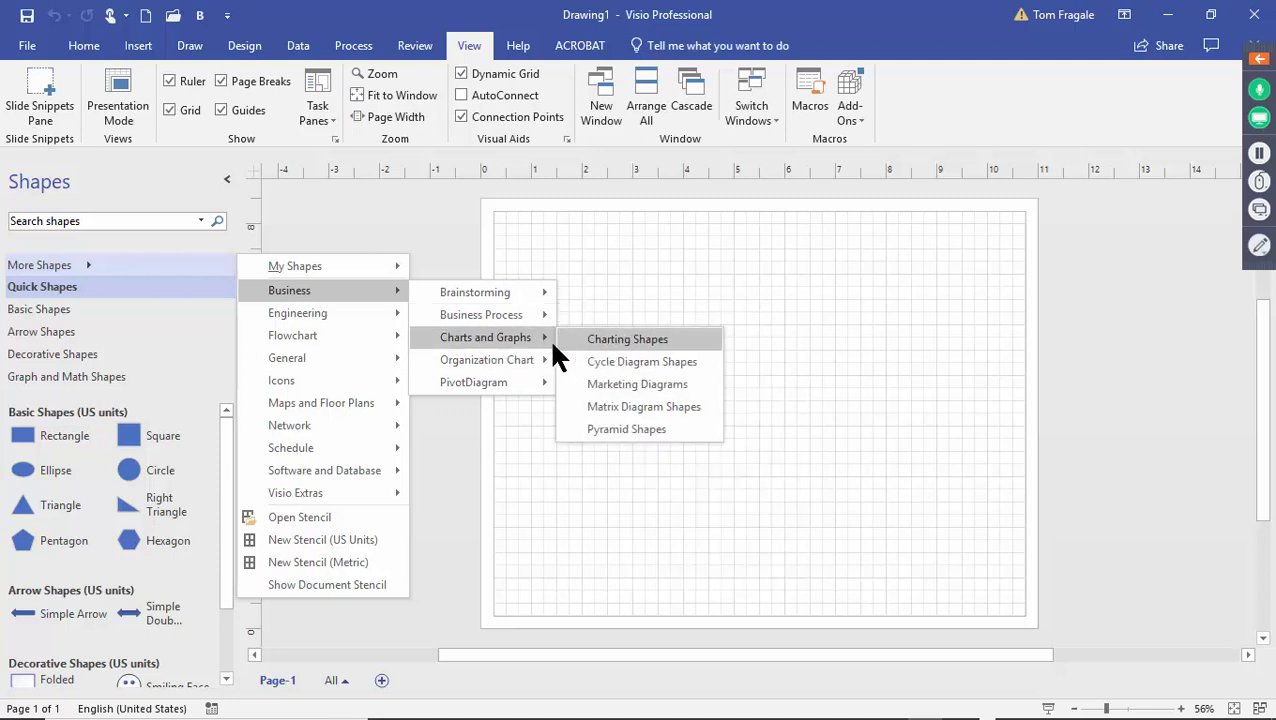
pyautogui.moveTo(510, 365)
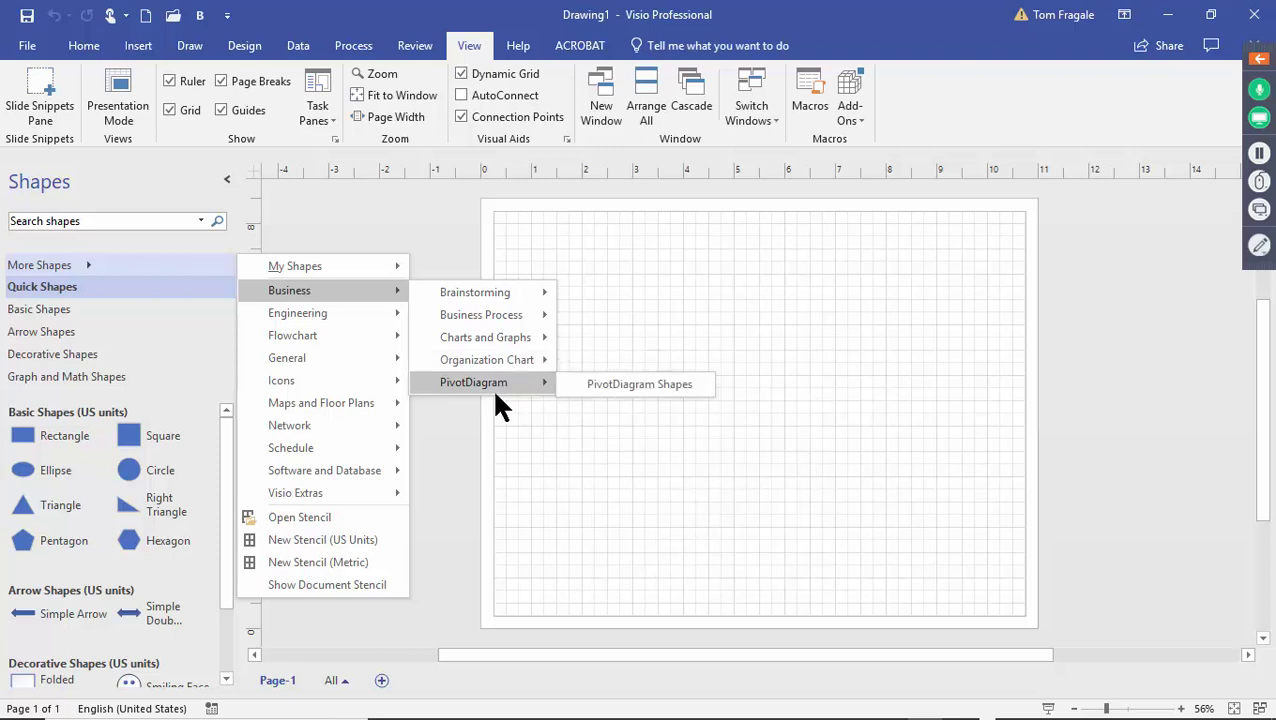
# Look over the Engineering, Network and Visio Extras stencil categories and the shape search field without opening a stencil
pyautogui.moveTo(381, 314)
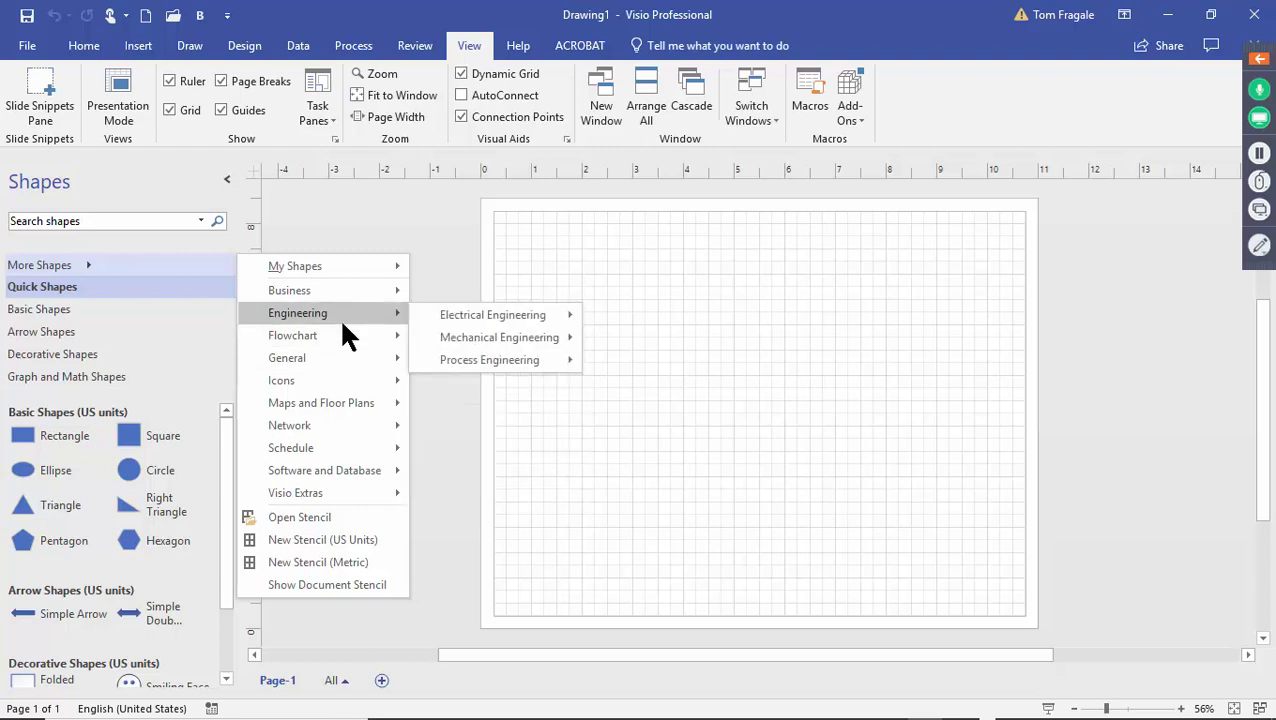
pyautogui.moveTo(329, 428)
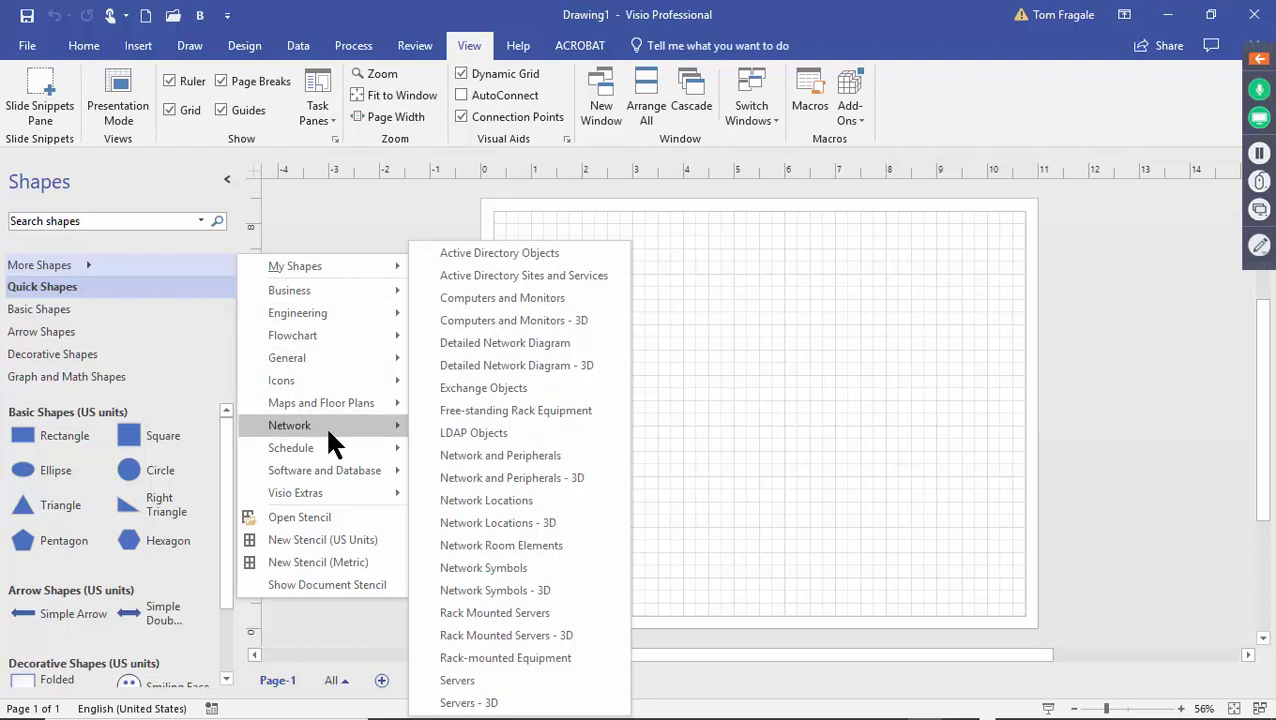
pyautogui.moveTo(321, 484)
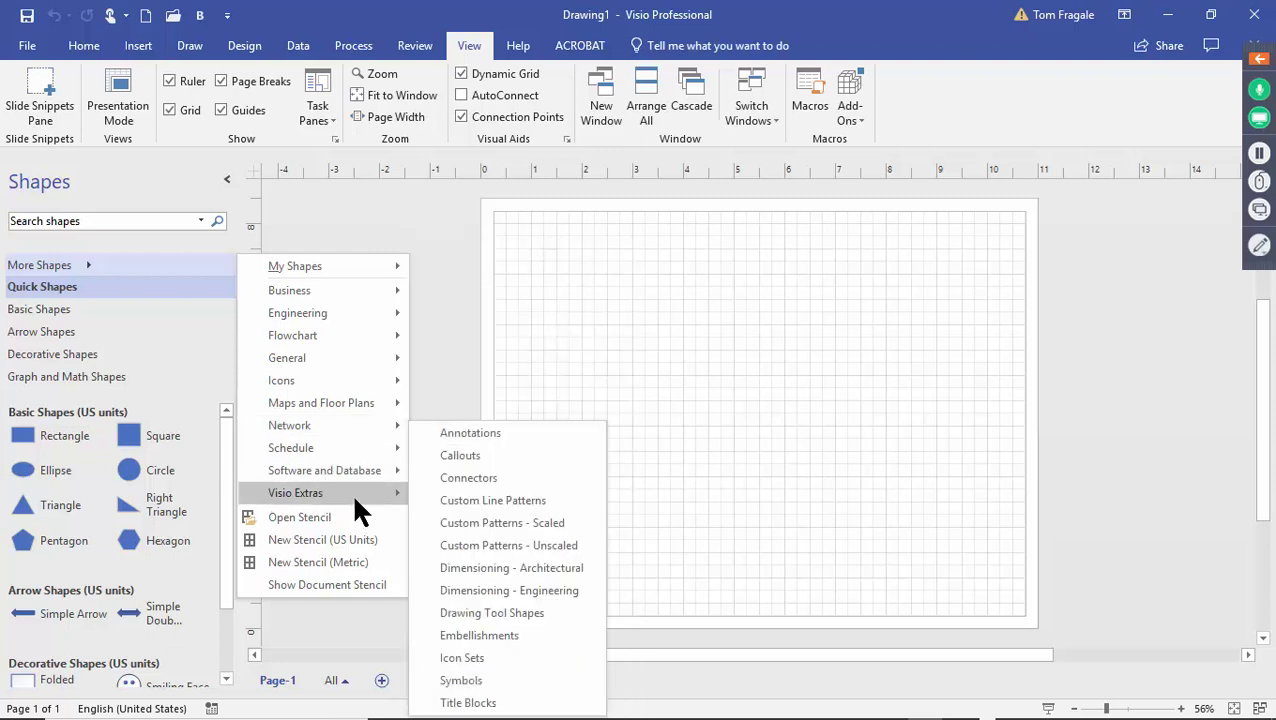
pyautogui.click(394, 227)
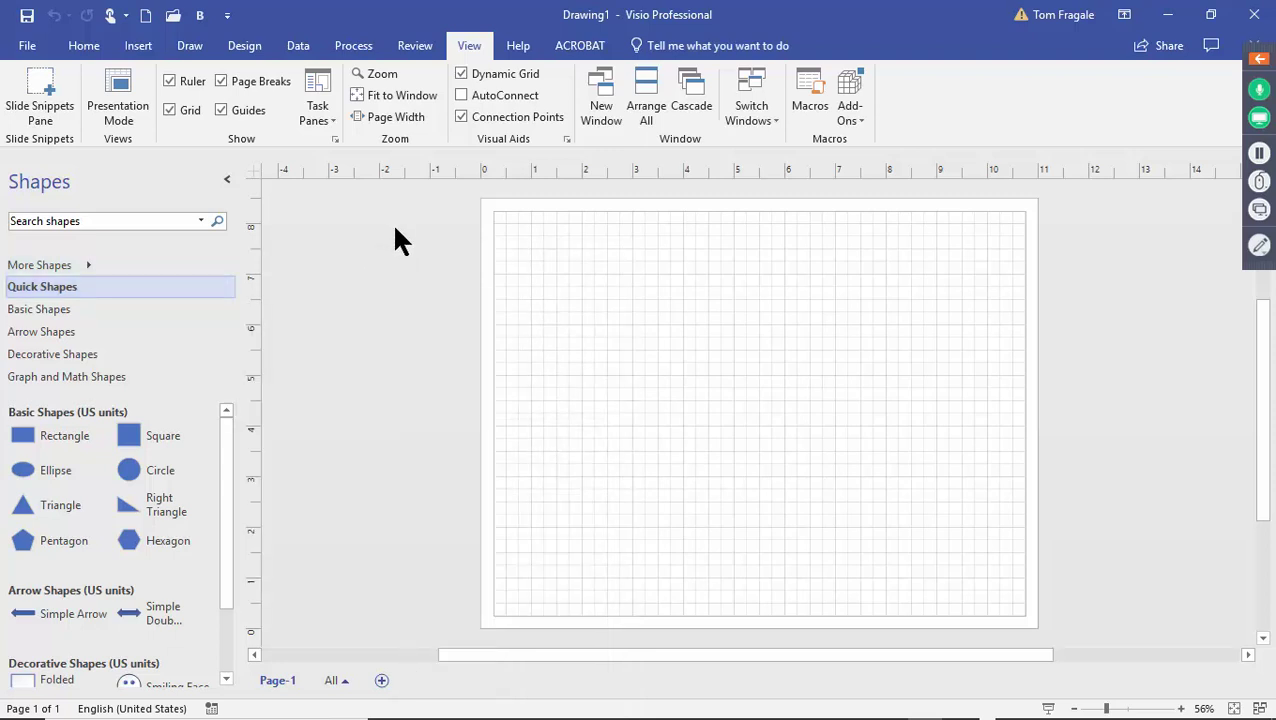
pyautogui.click(98, 222)
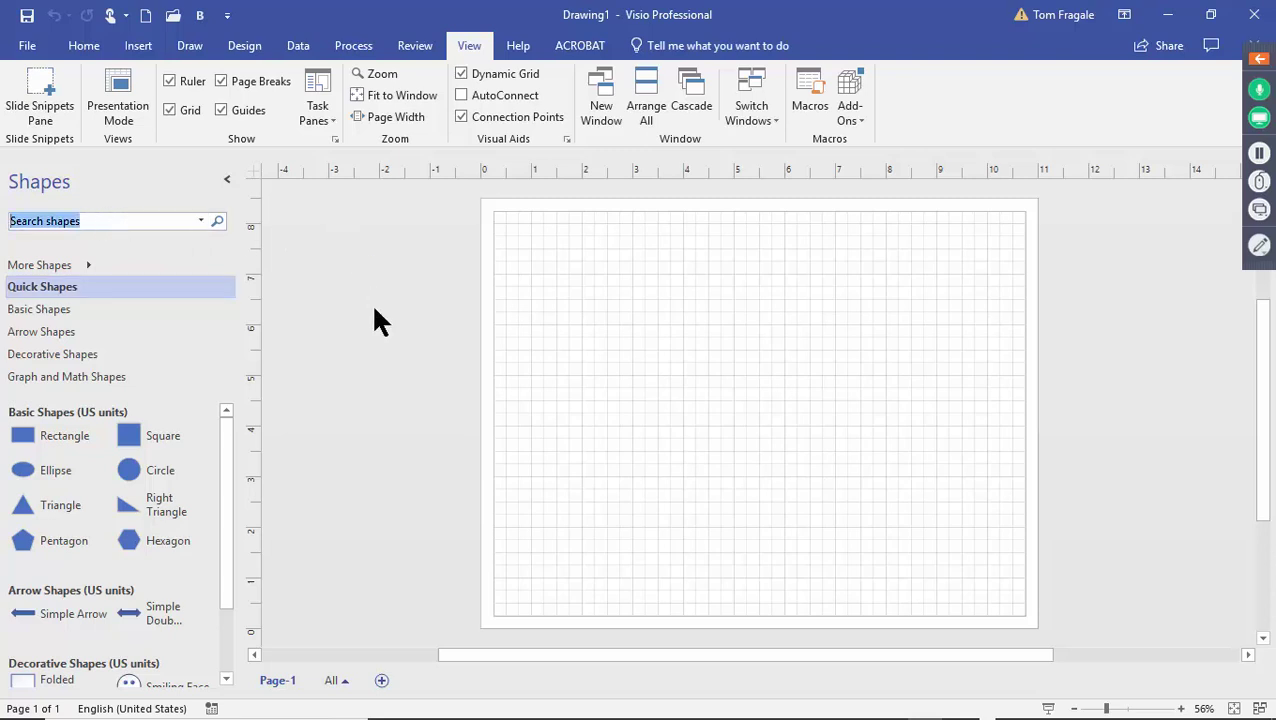
pyautogui.click(381, 367)
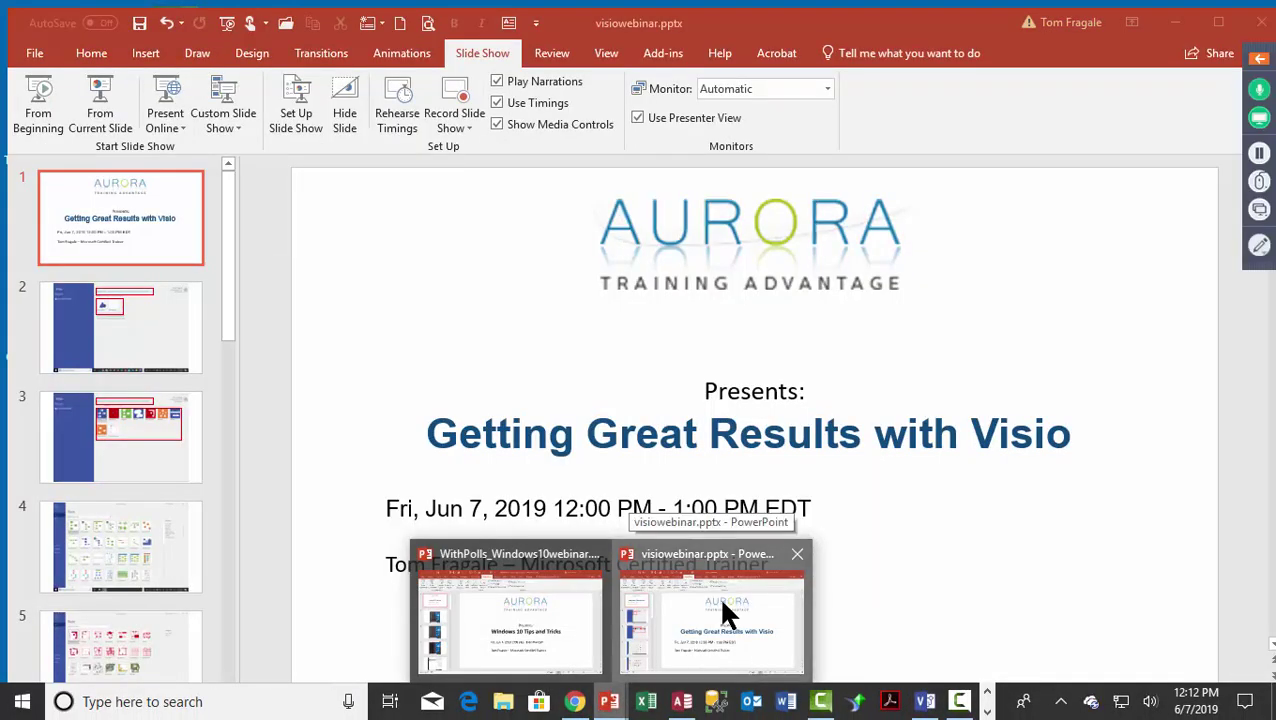
# Switch to the visiowebinar.pptx presentation in PowerPoint and review slides 2 to 7 on Visio templates, Basic Diagram and shapes
pyautogui.click(720, 600)
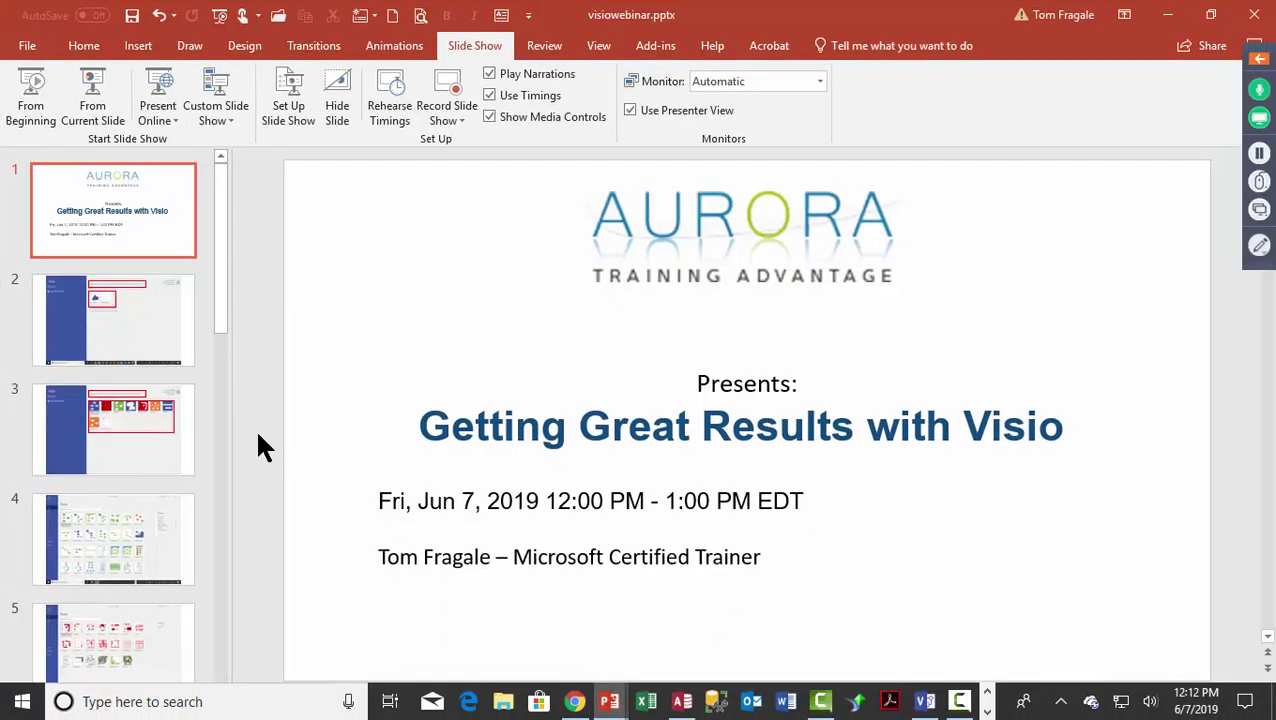
pyautogui.click(125, 330)
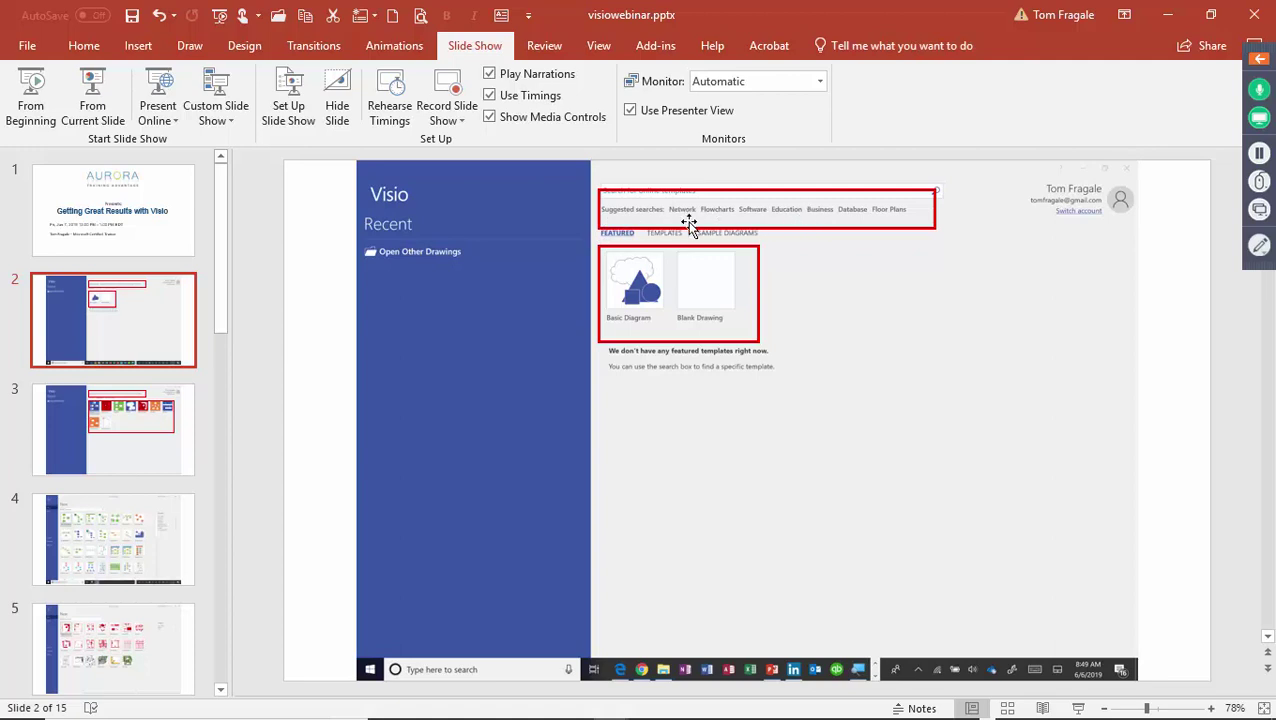
pyautogui.scroll(-1, 689, 222)
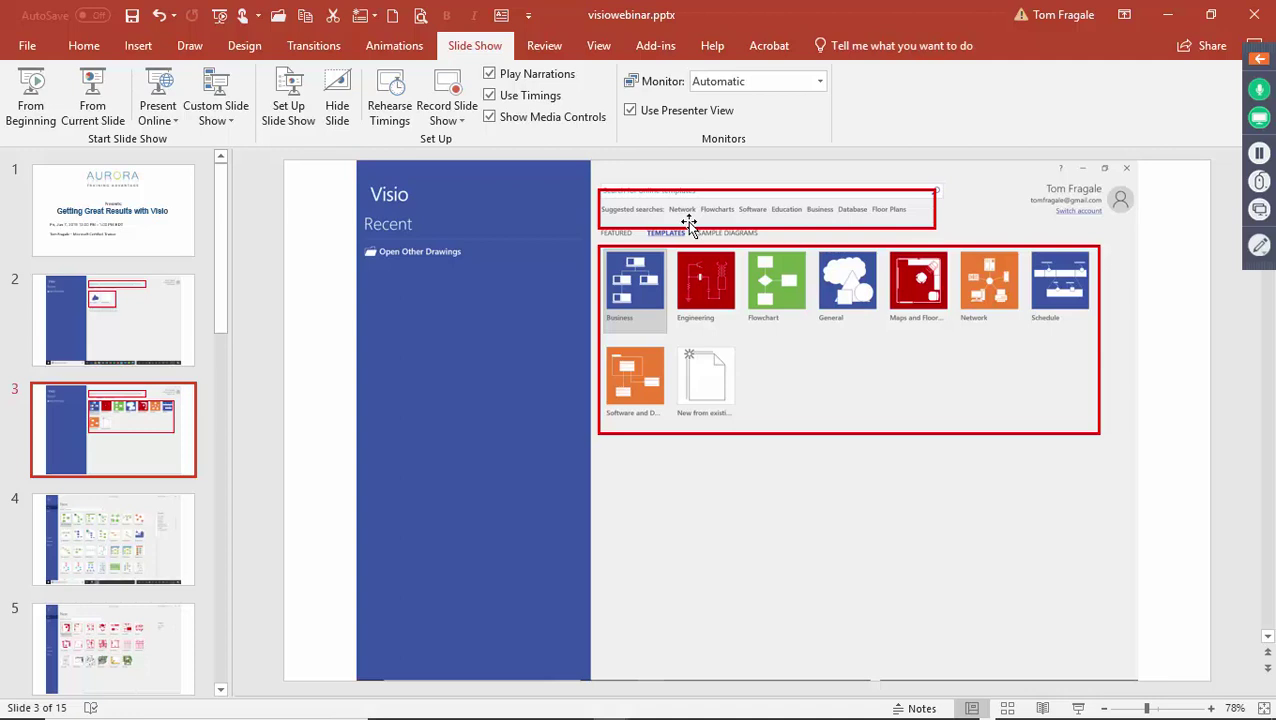
pyautogui.scroll(-1, 689, 222)
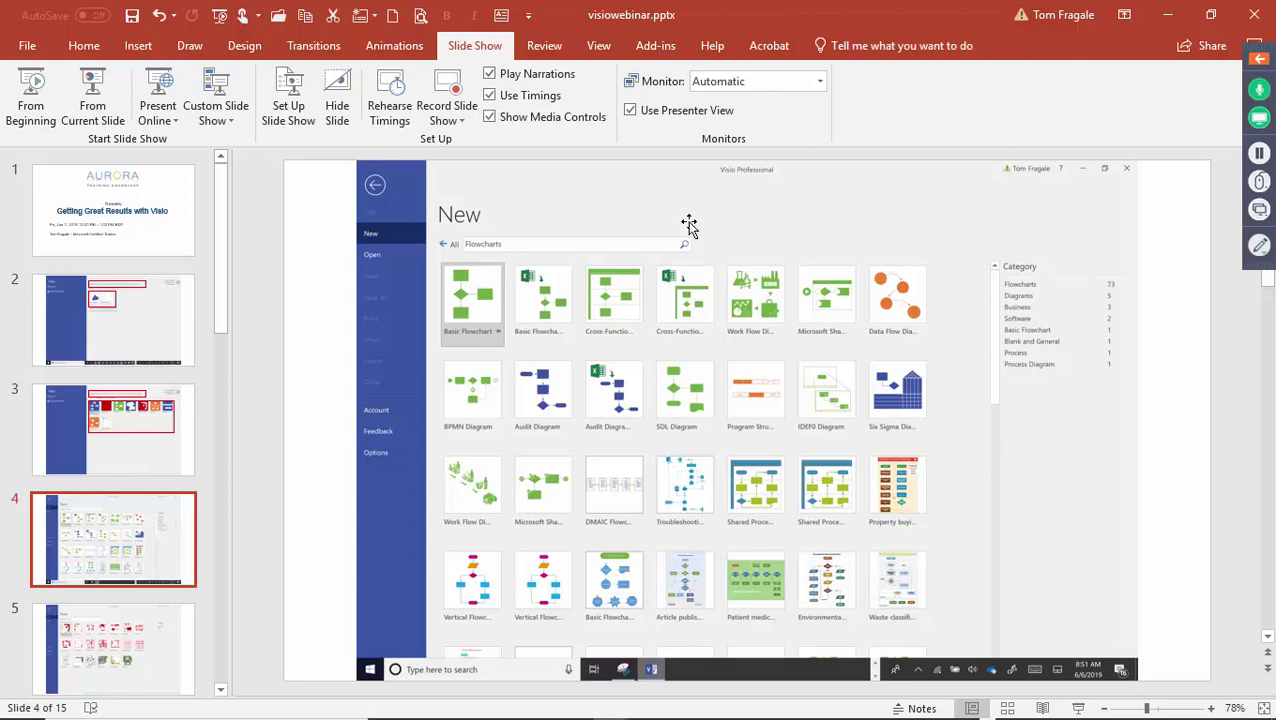
pyautogui.press('Down')
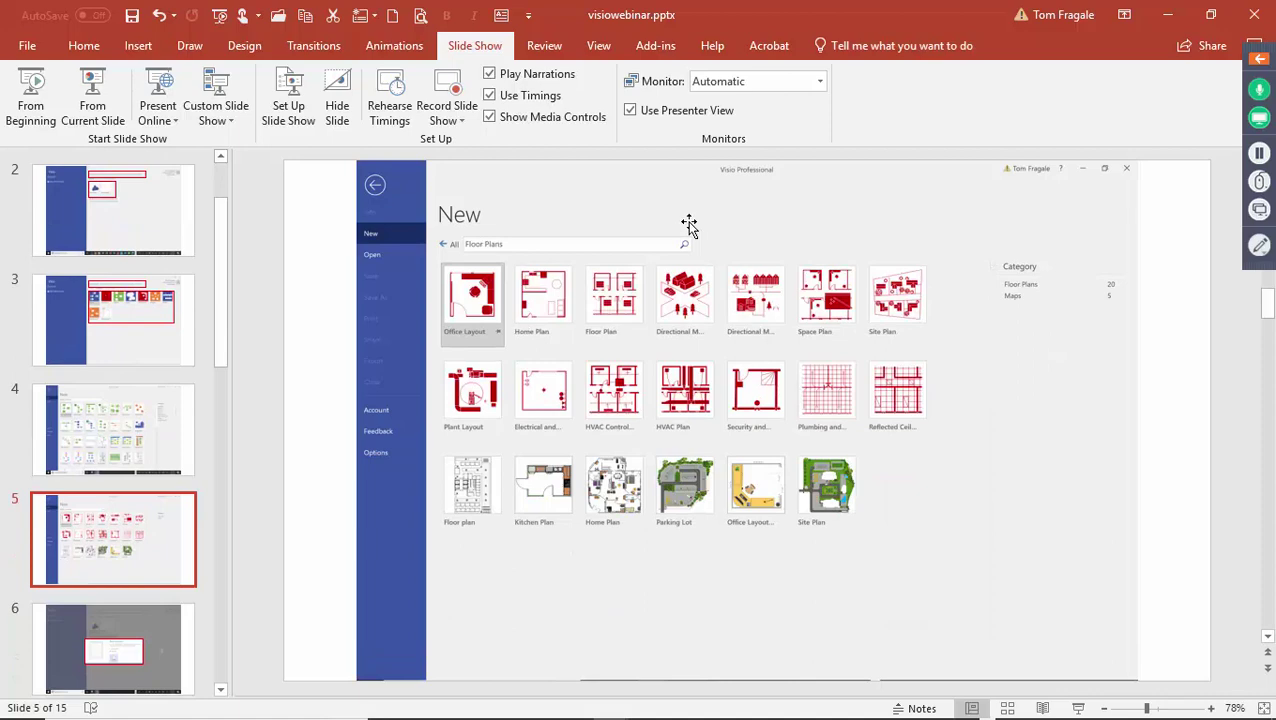
pyautogui.press('Down')
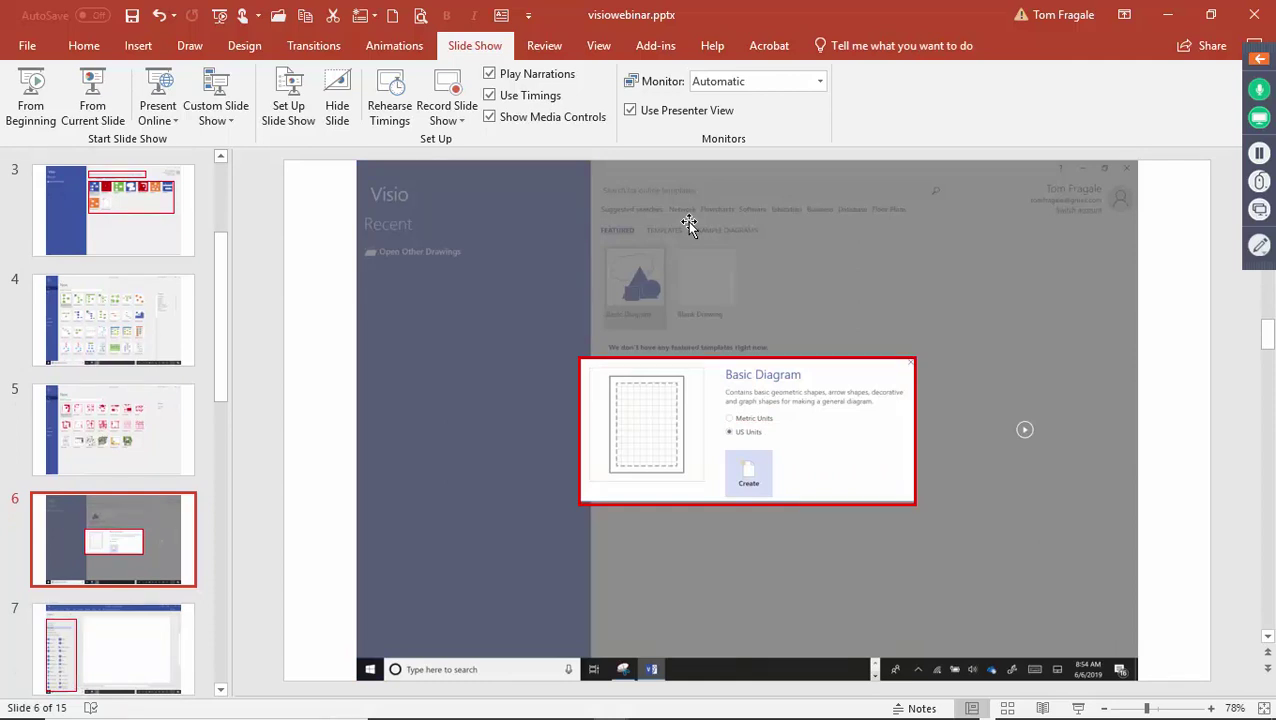
pyautogui.press('Down')
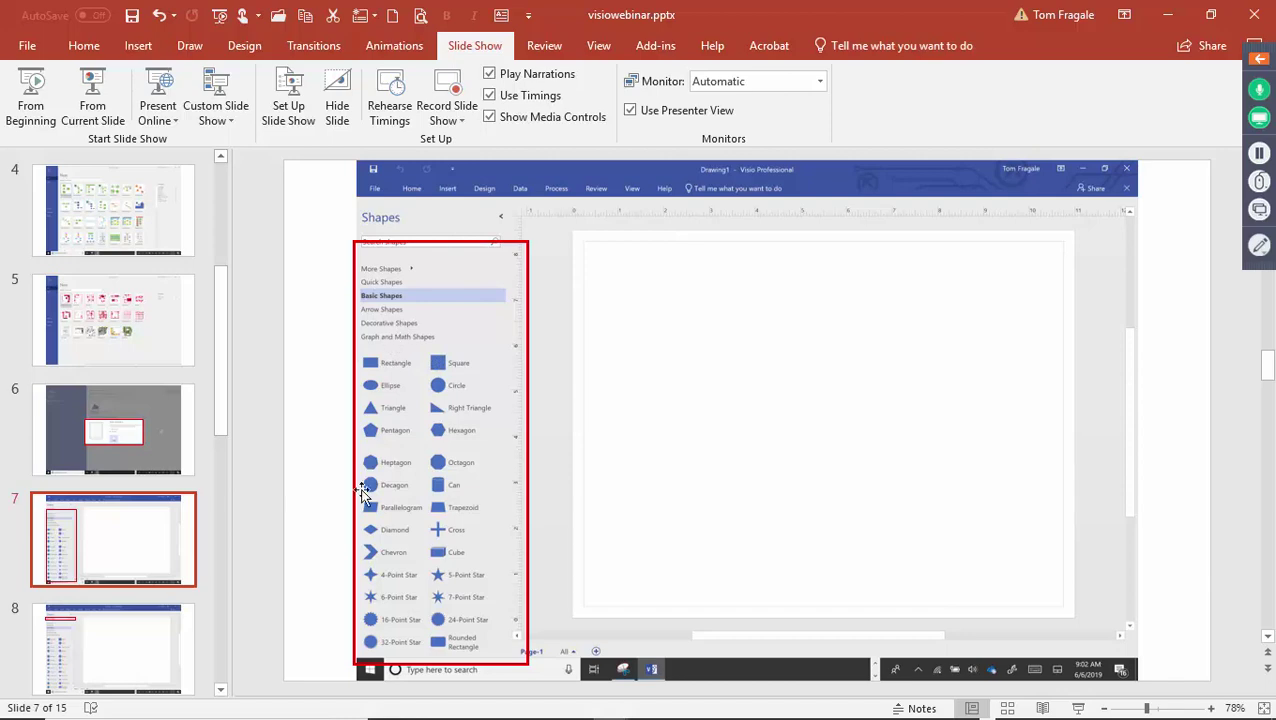
# Switch back to the Visio drawing, place a Basic Shapes rectangle in the upper-left area of the page, and deselect it
pyautogui.moveTo(715, 710)
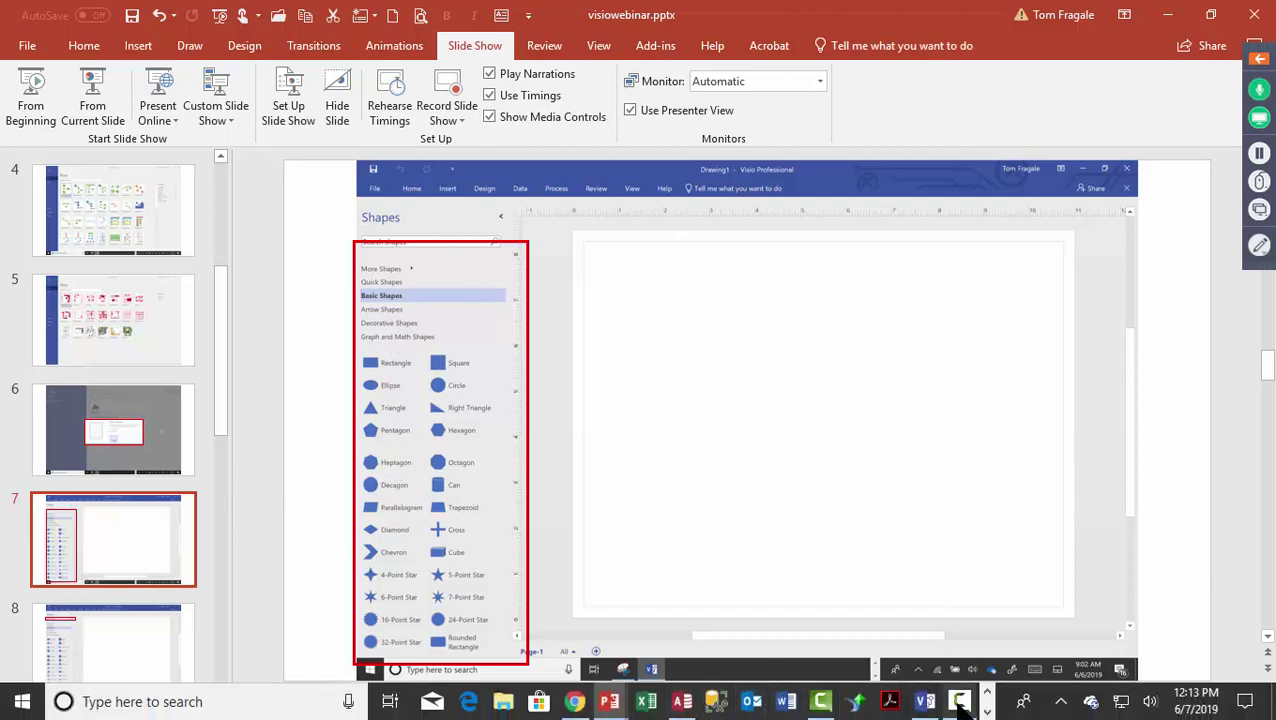
pyautogui.click(925, 701)
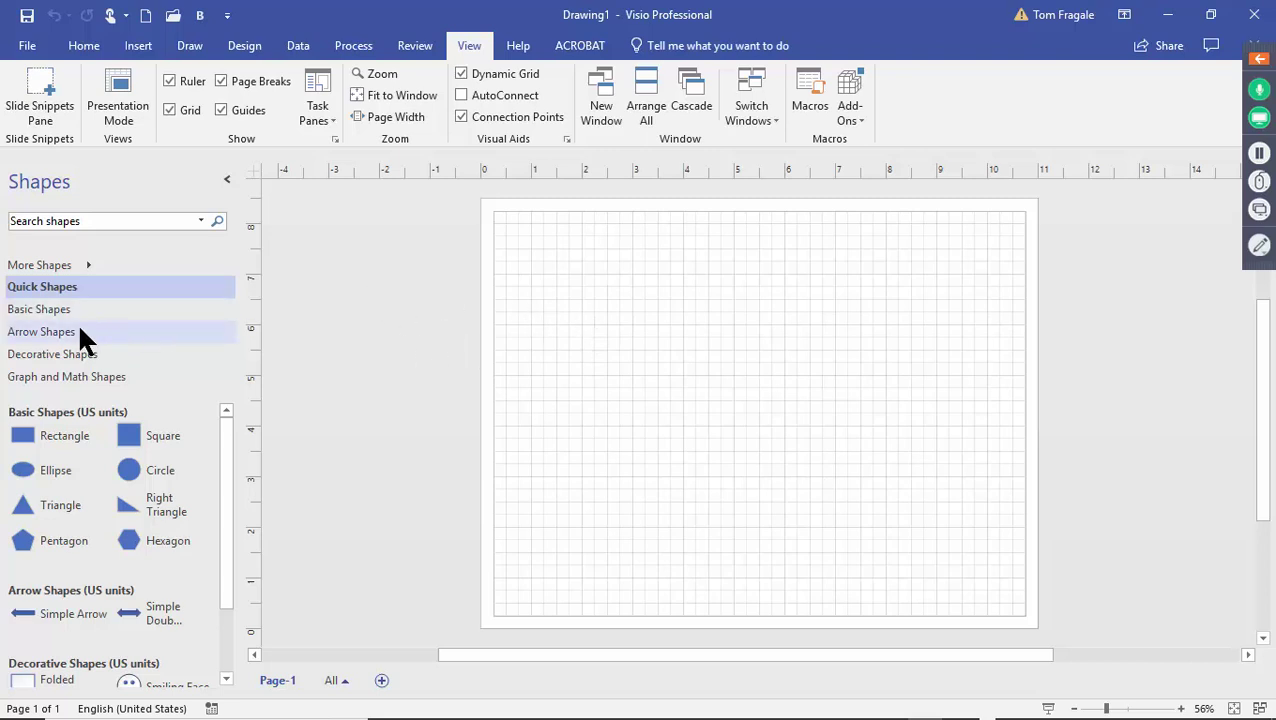
pyautogui.click(37, 318)
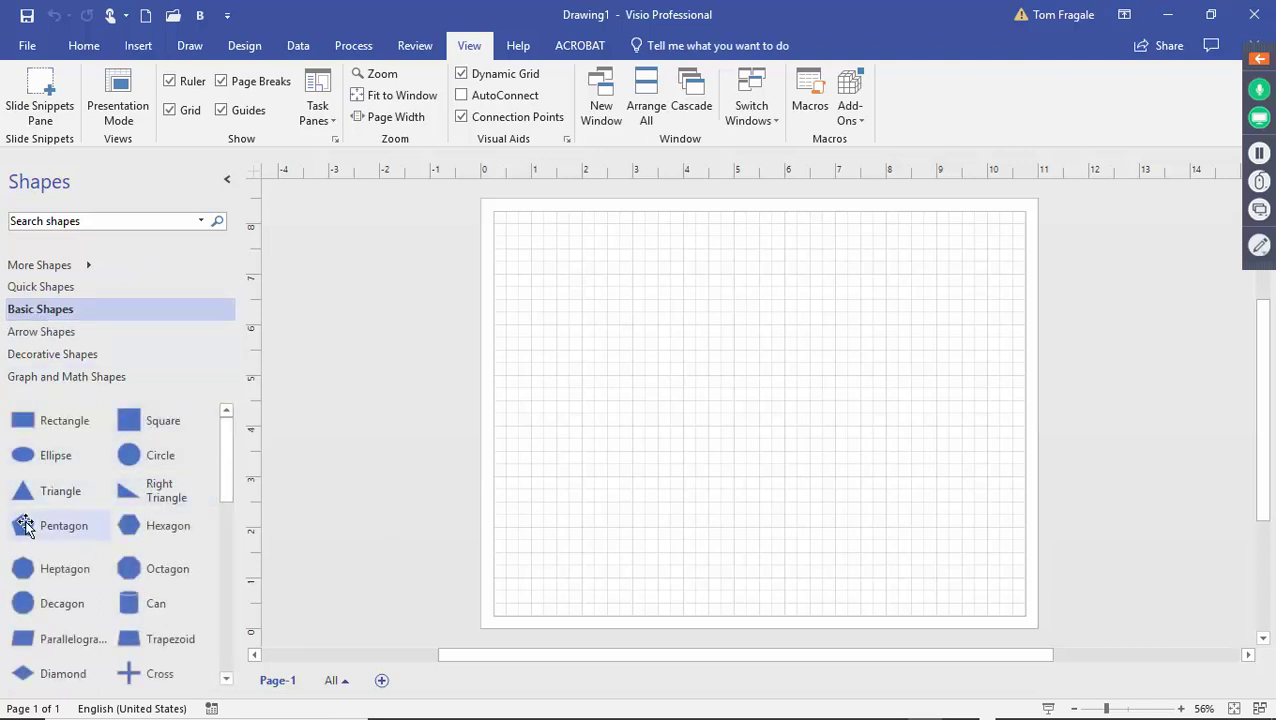
pyautogui.moveTo(228, 478); pyautogui.dragTo(229, 446)
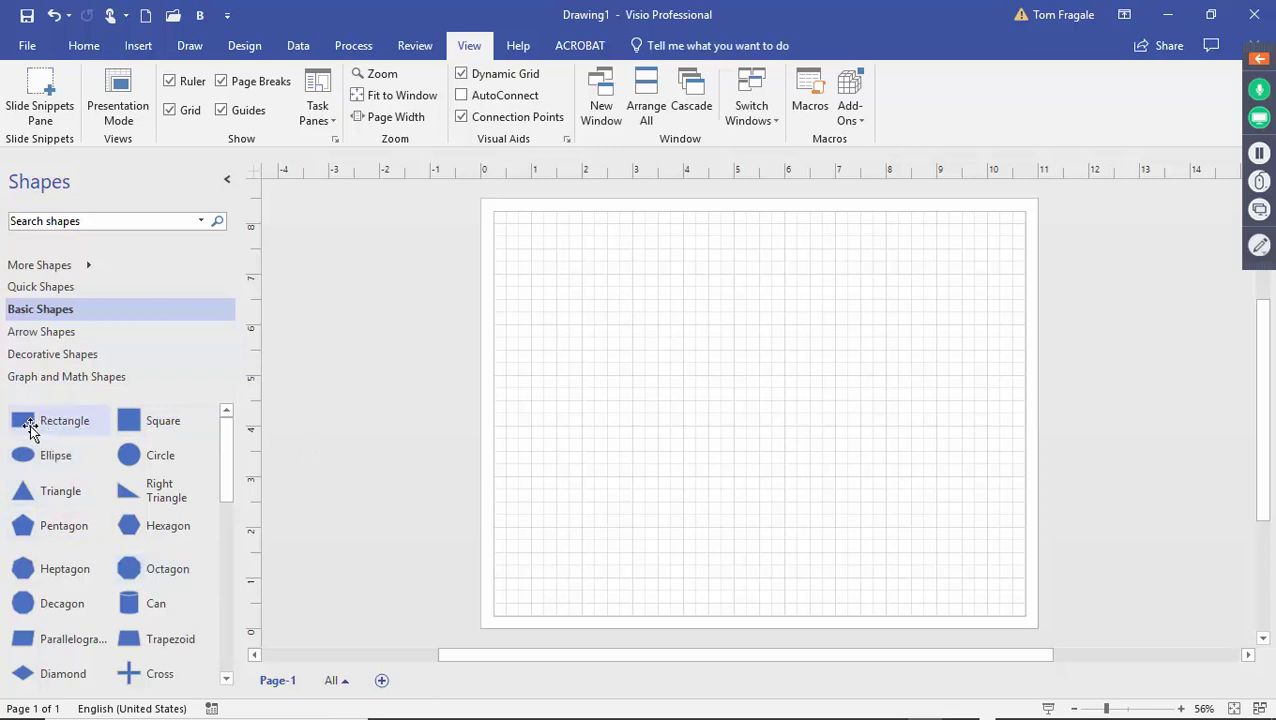
pyautogui.moveTo(42, 430); pyautogui.dragTo(606, 290)
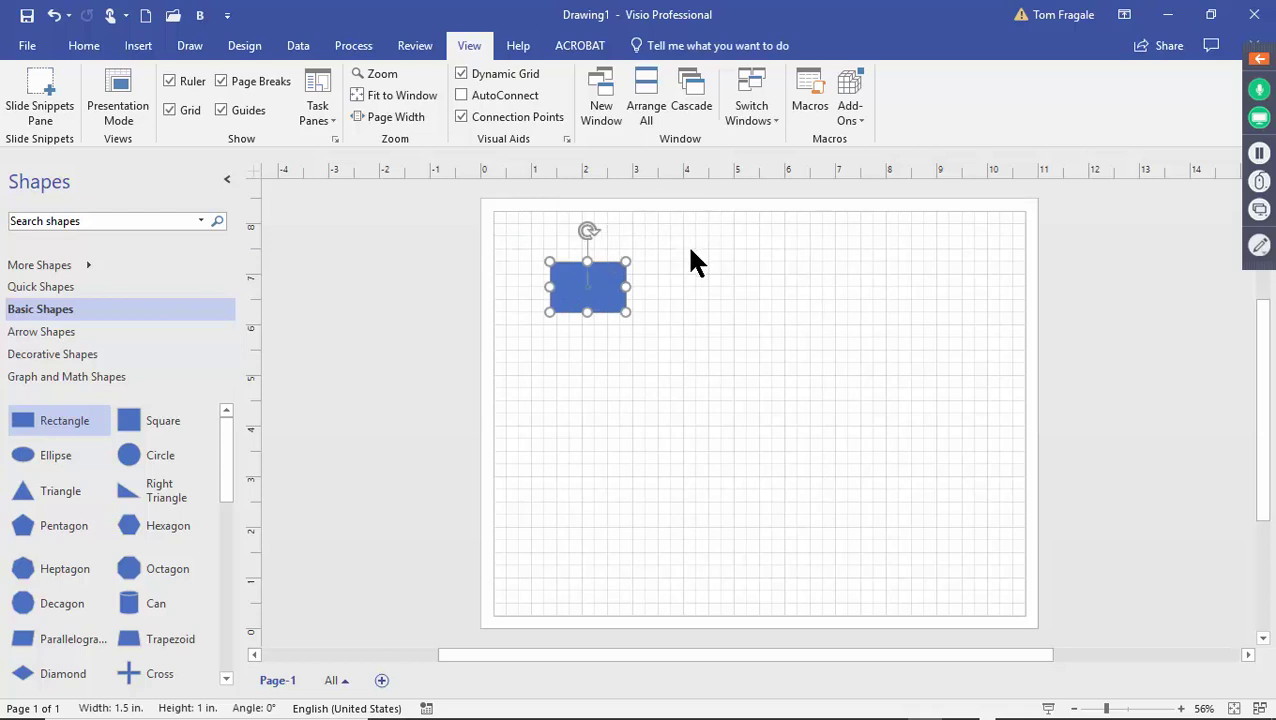
pyautogui.press('Escape')
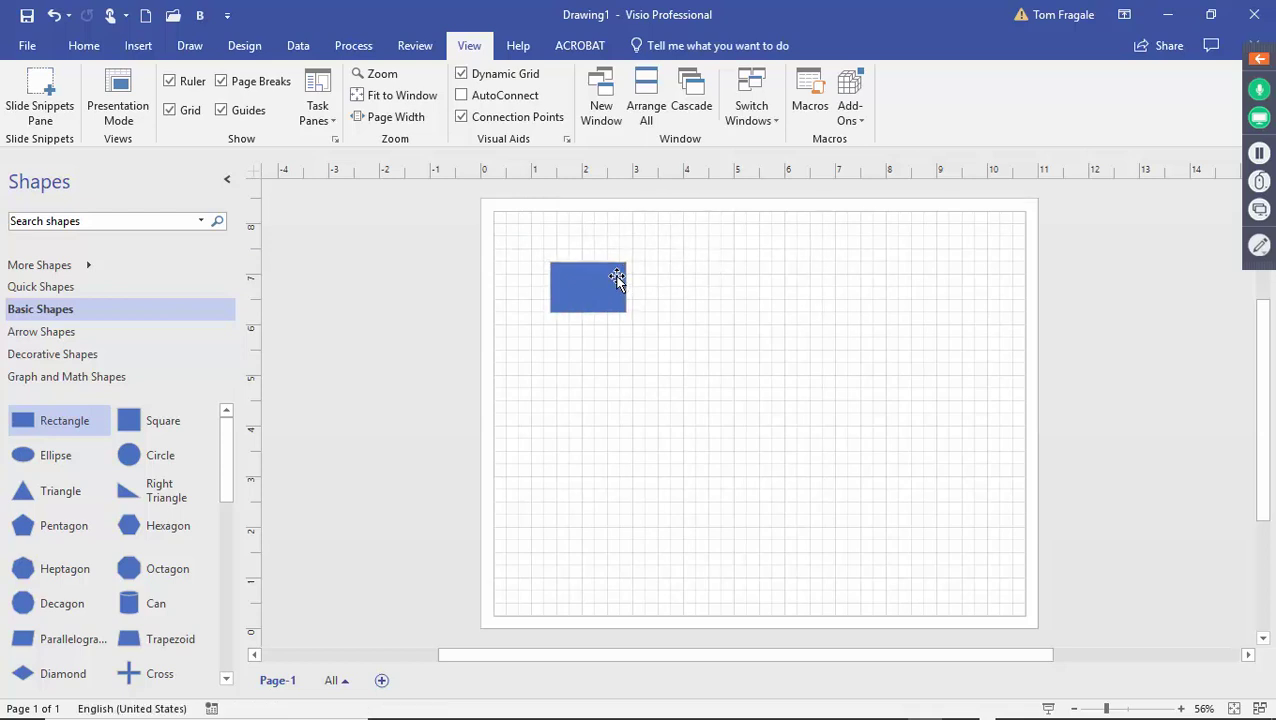
# Select the rectangle and look over its rotation handle and the available fill colors without changing them
pyautogui.click(584, 299)
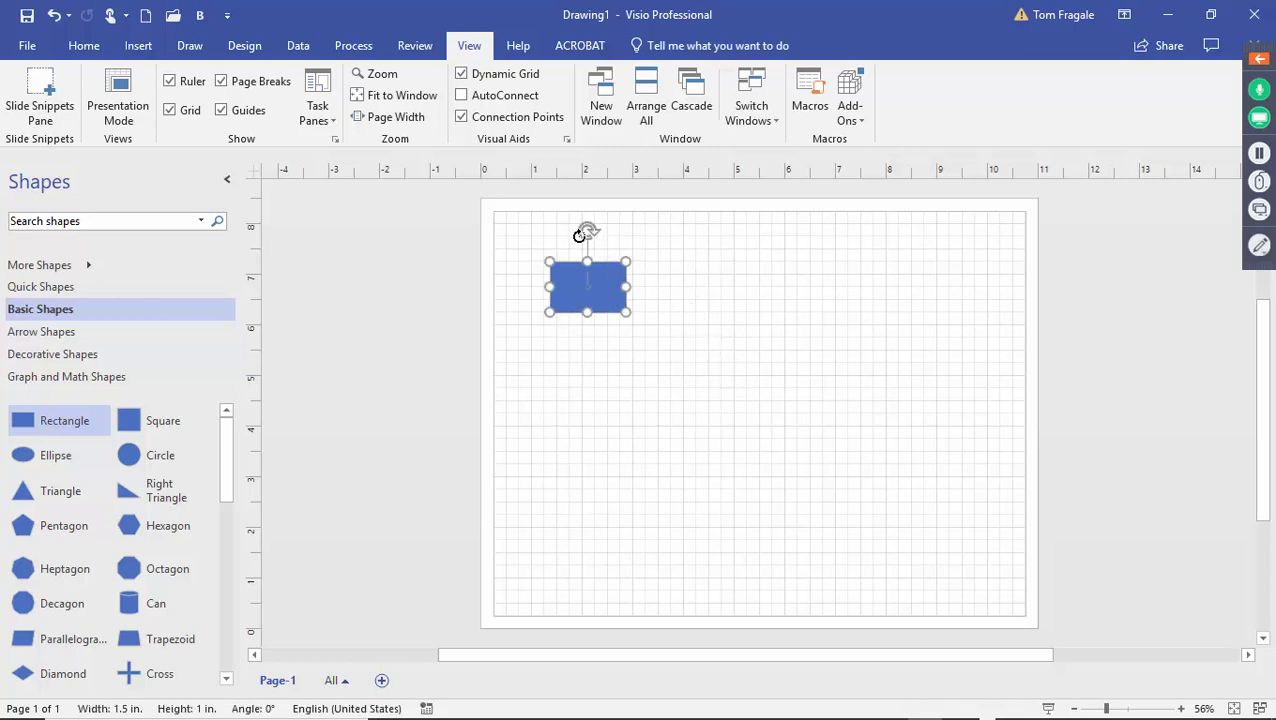
pyautogui.moveTo(588, 231)
pyautogui.mouseDown()
pyautogui.moveTo(576, 289)
pyautogui.moveTo(624, 239)
pyautogui.moveTo(577, 234)
pyautogui.moveTo(598, 228)
pyautogui.moveTo(586, 226)
pyautogui.mouseUp()
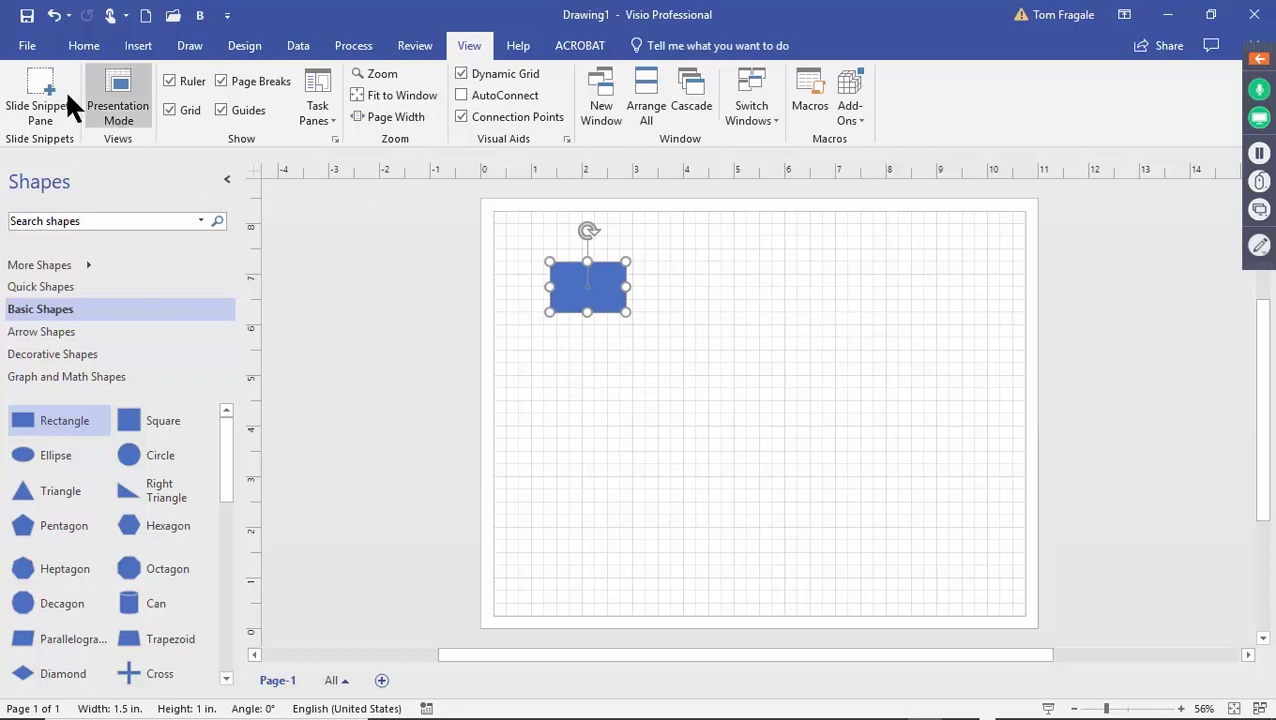
pyautogui.click(80, 47)
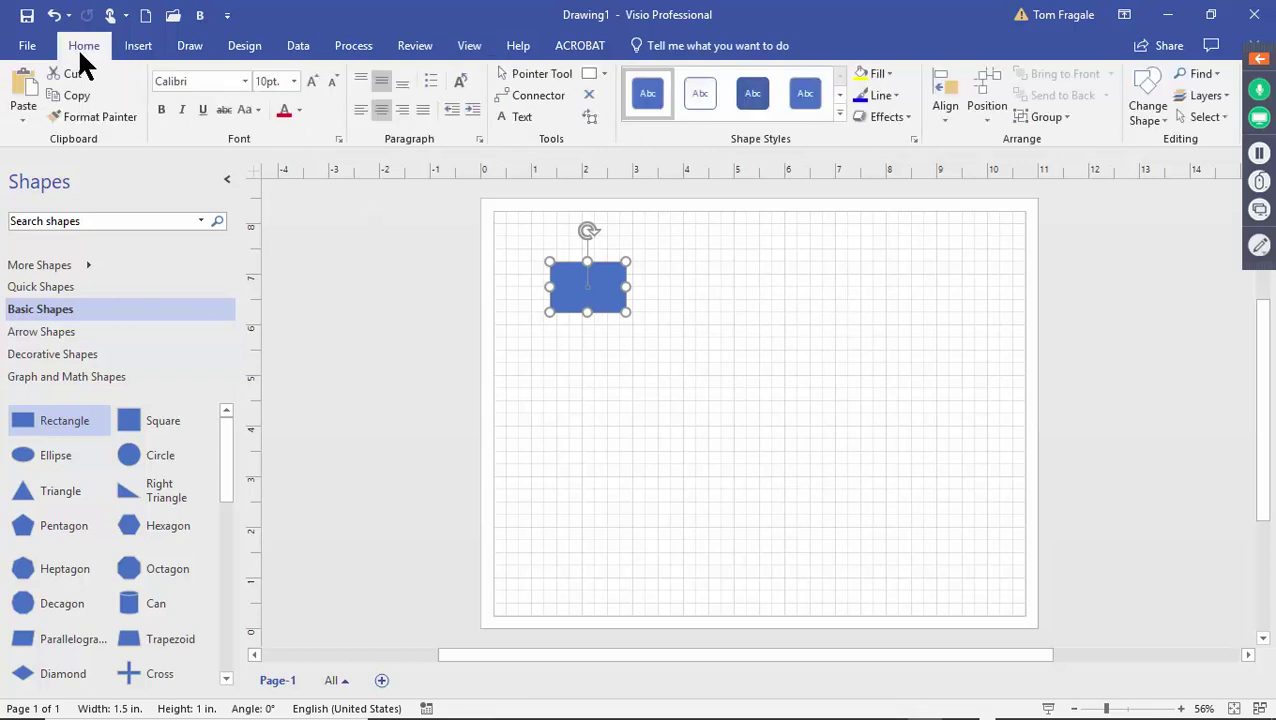
pyautogui.click(877, 75)
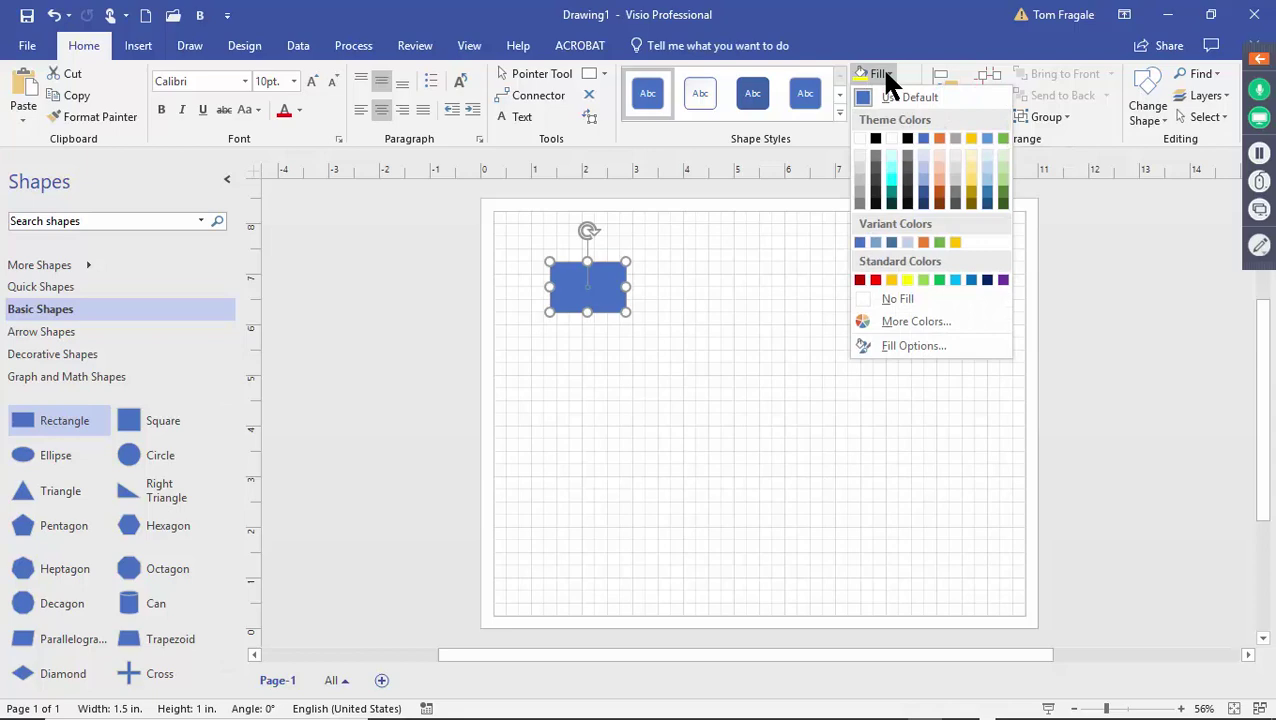
pyautogui.click(917, 70)
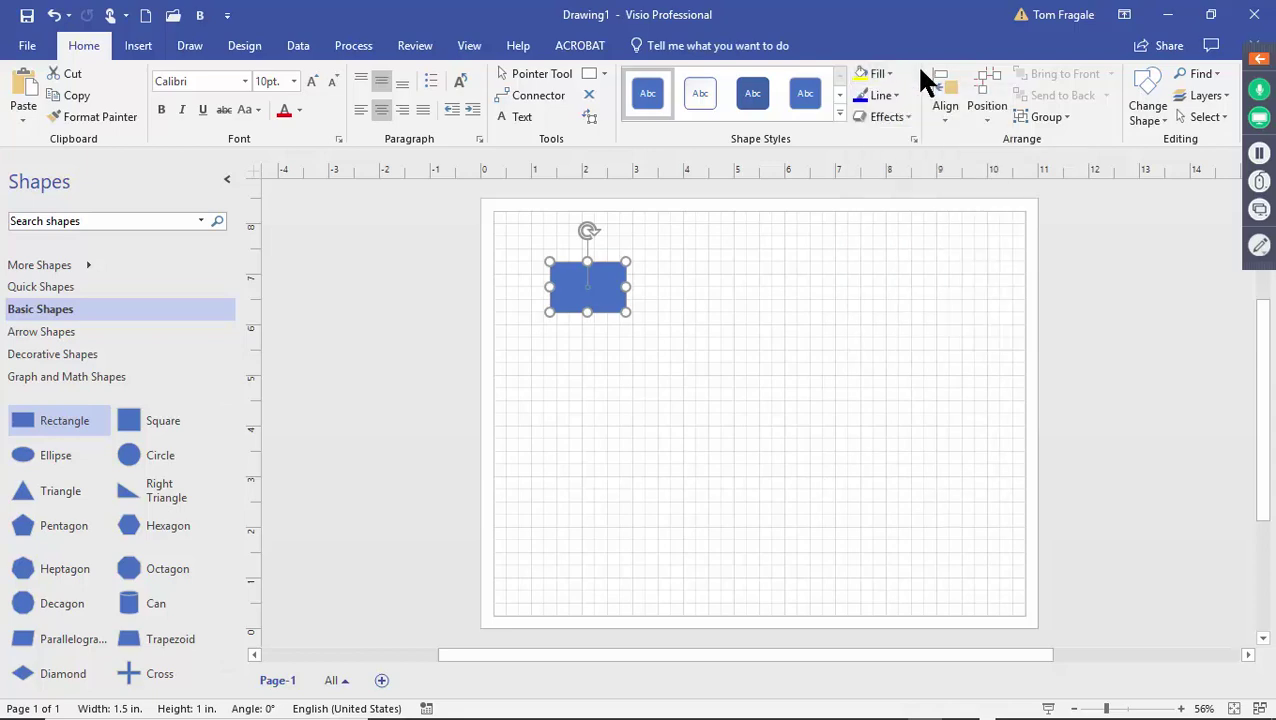
# Give the rectangle a black outline with a 2¼ pt line weight
pyautogui.click(893, 96)
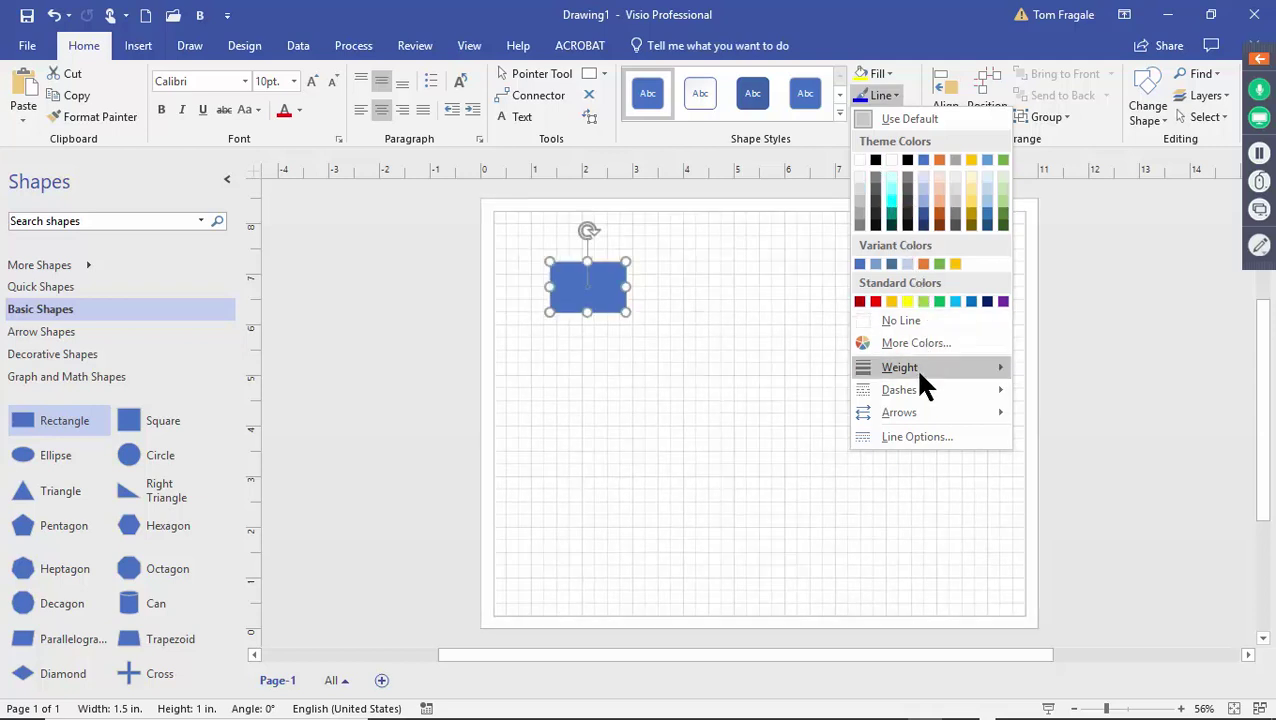
pyautogui.moveTo(919, 366)
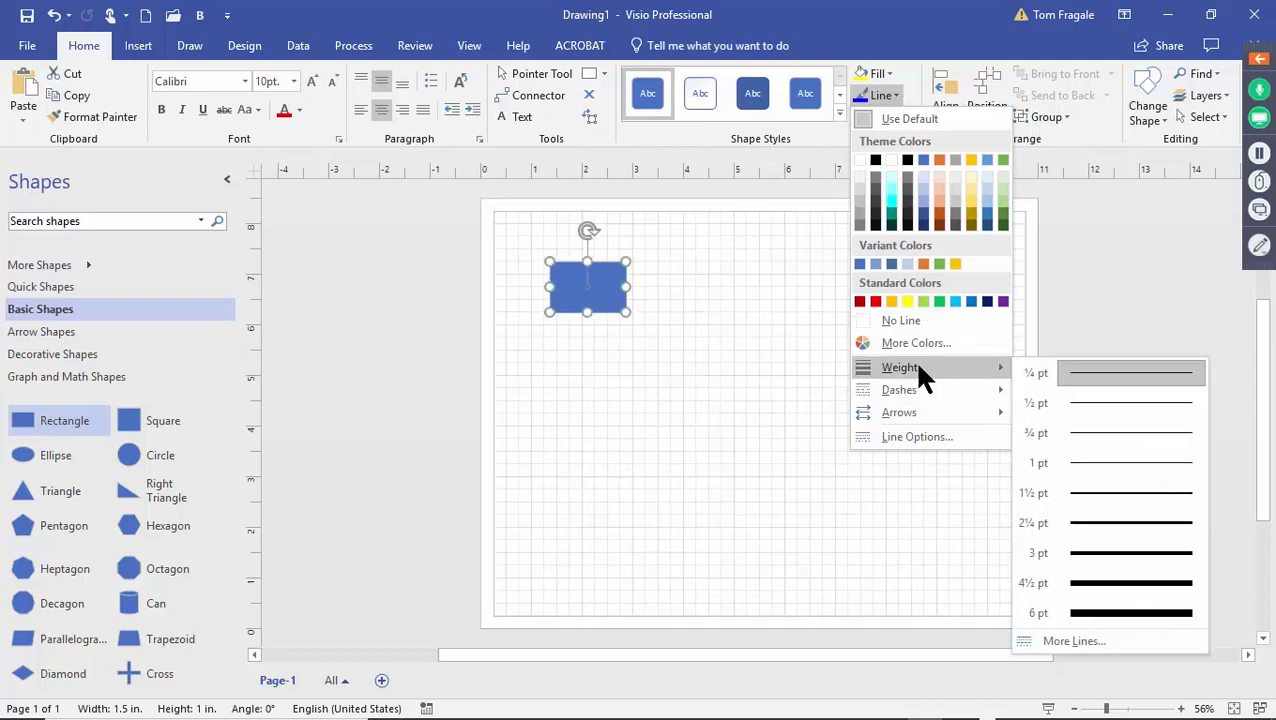
pyautogui.click(1107, 523)
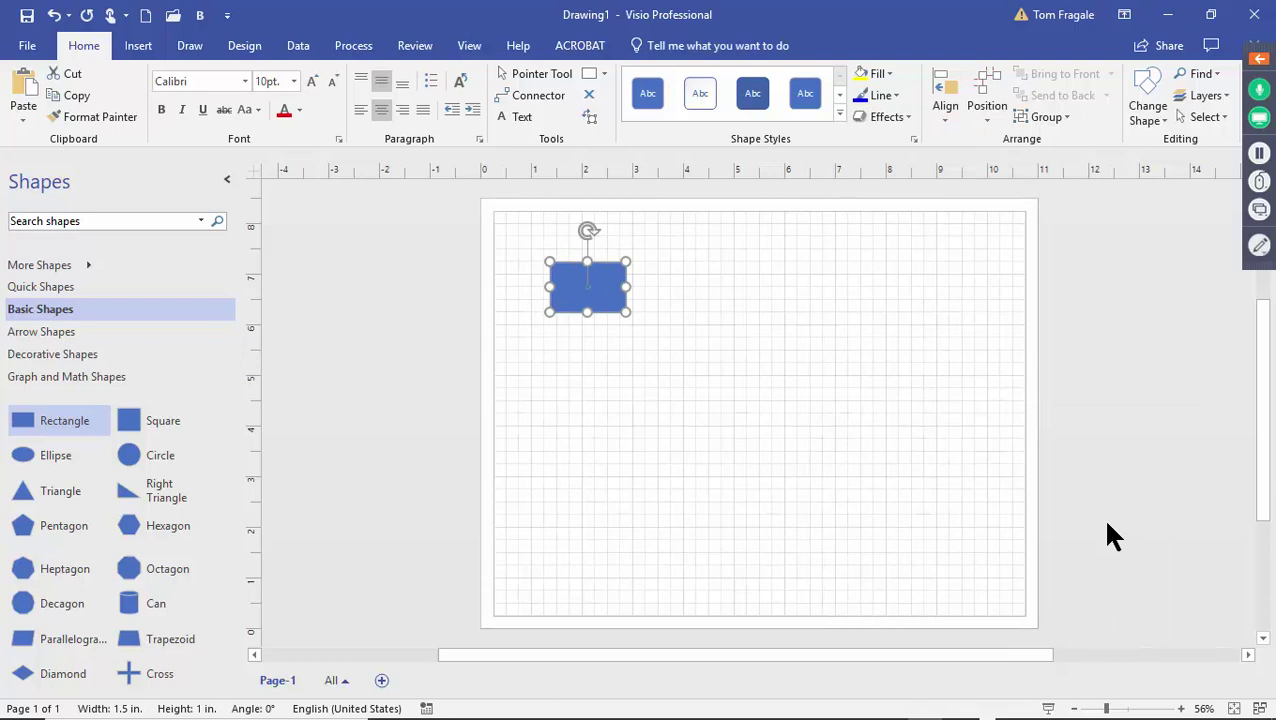
pyautogui.click(658, 445)
pyautogui.click(609, 288)
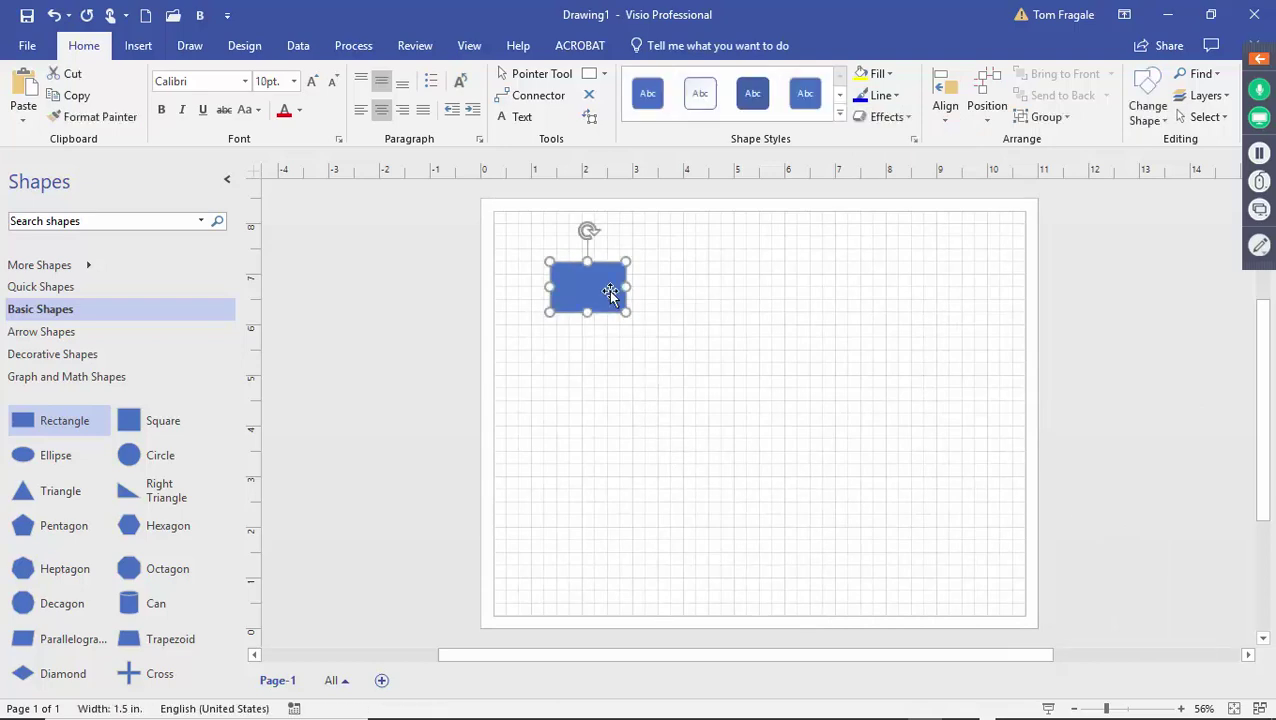
pyautogui.click(884, 96)
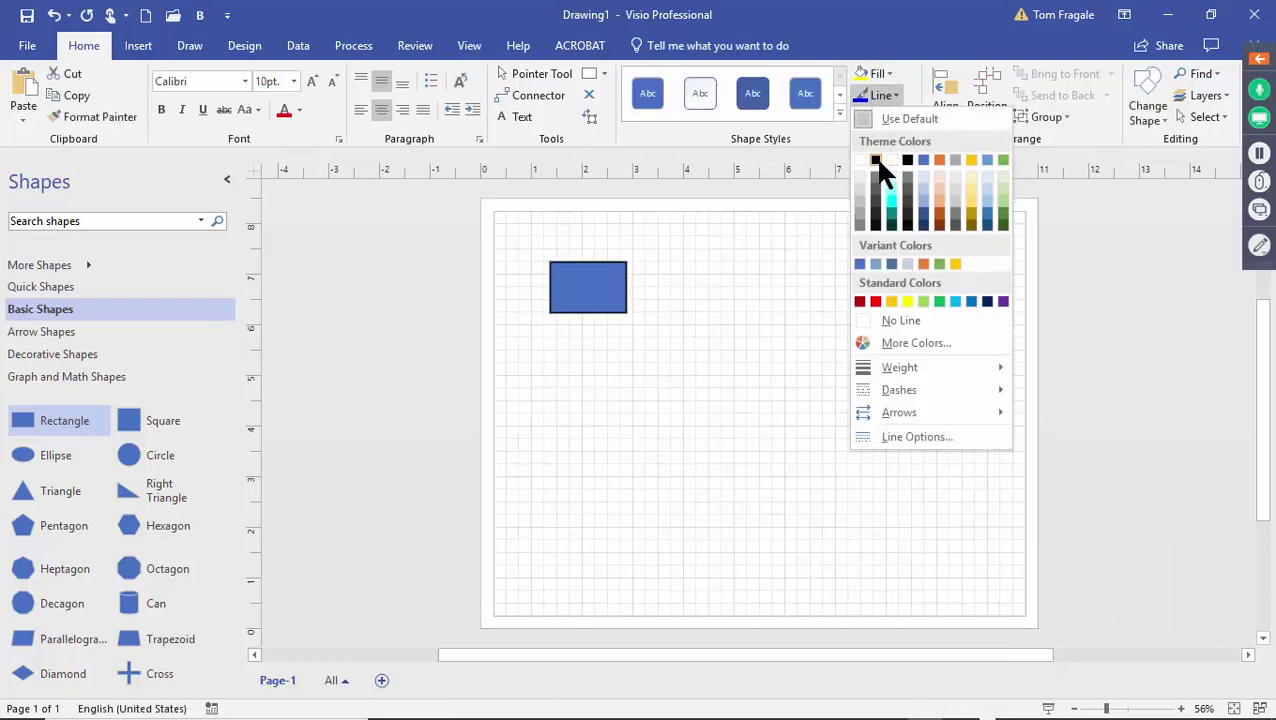
pyautogui.click(878, 162)
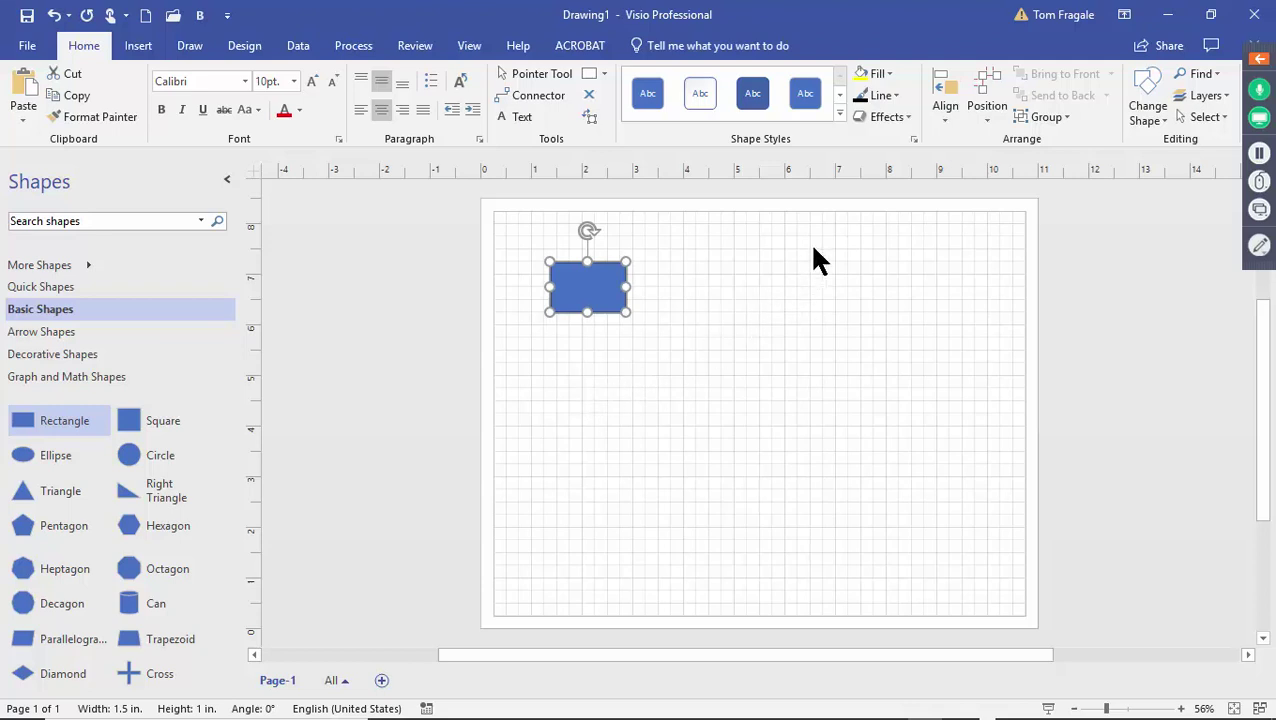
# Look over the effects, including the glow variations, and the variant and theme styles for the rectangle, and deselect it
pyautogui.click(887, 117)
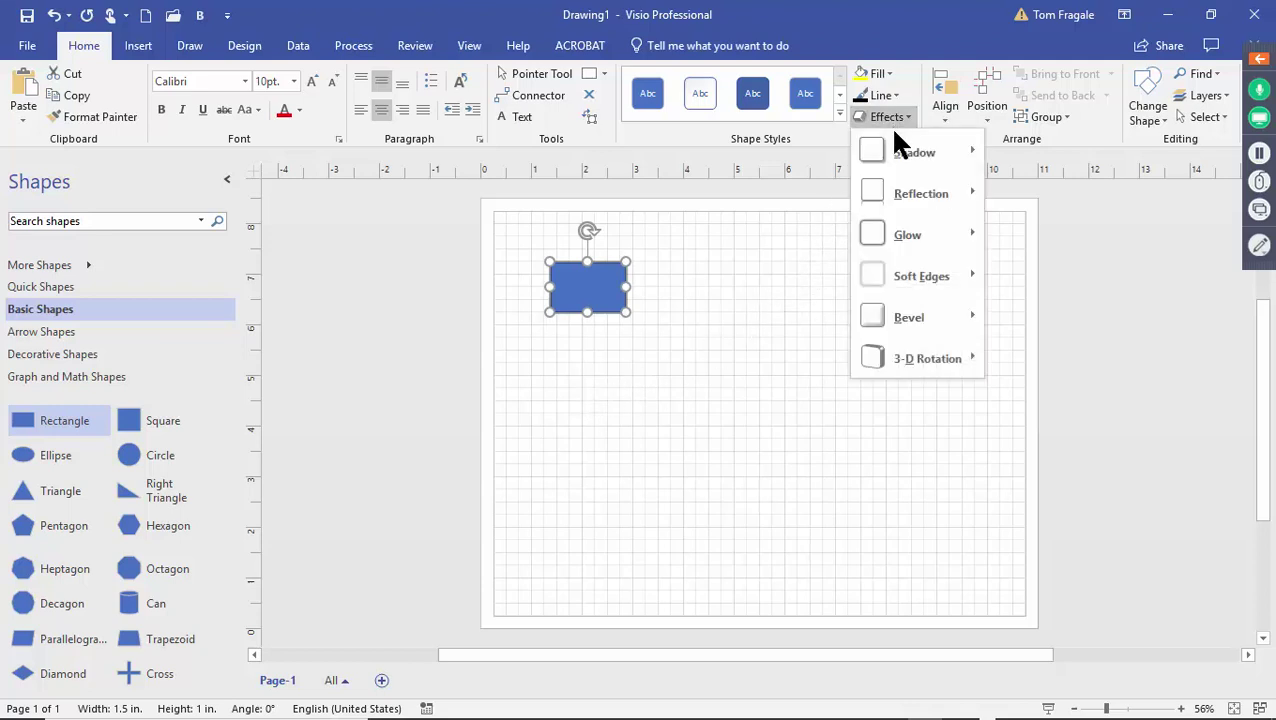
pyautogui.moveTo(913, 237)
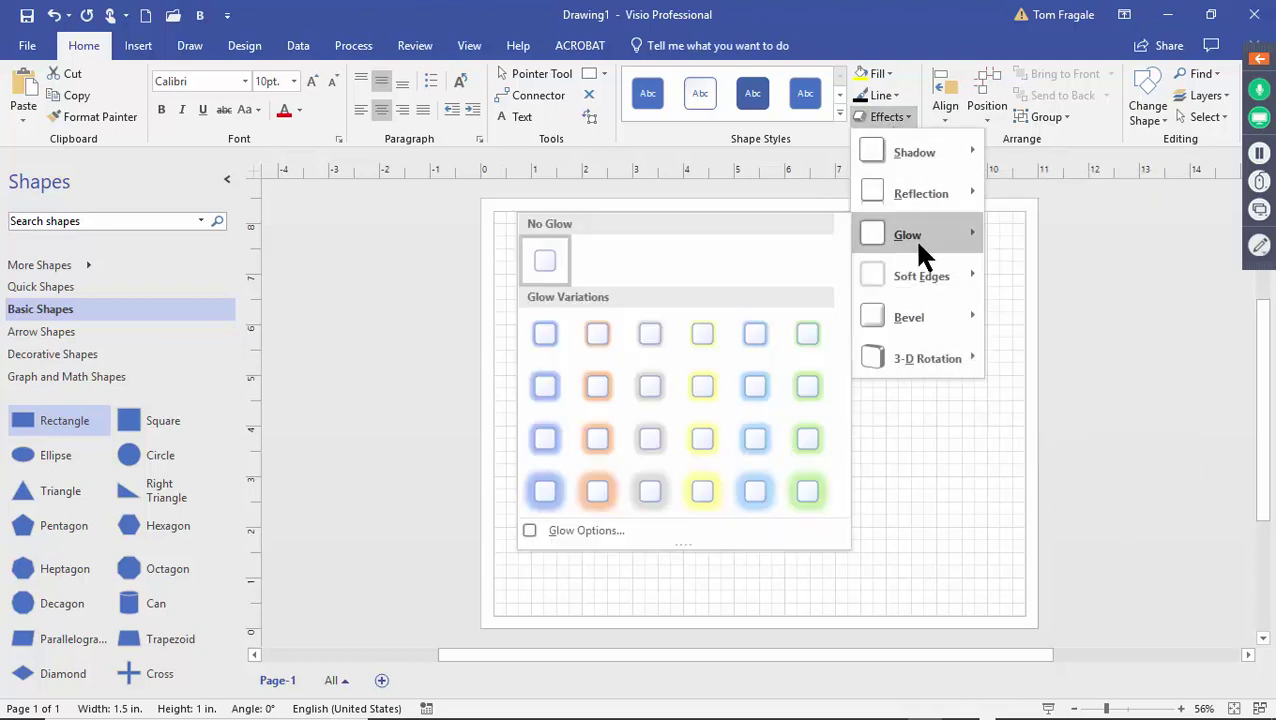
pyautogui.click(957, 412)
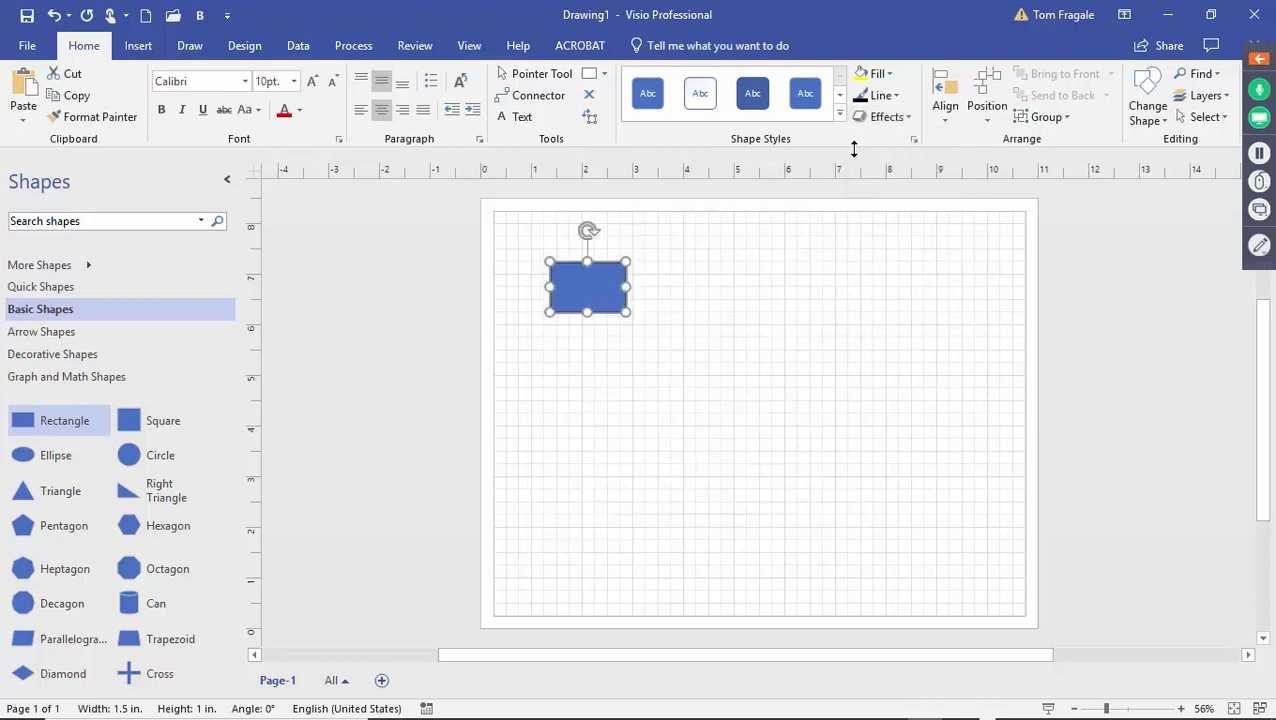
pyautogui.click(840, 114)
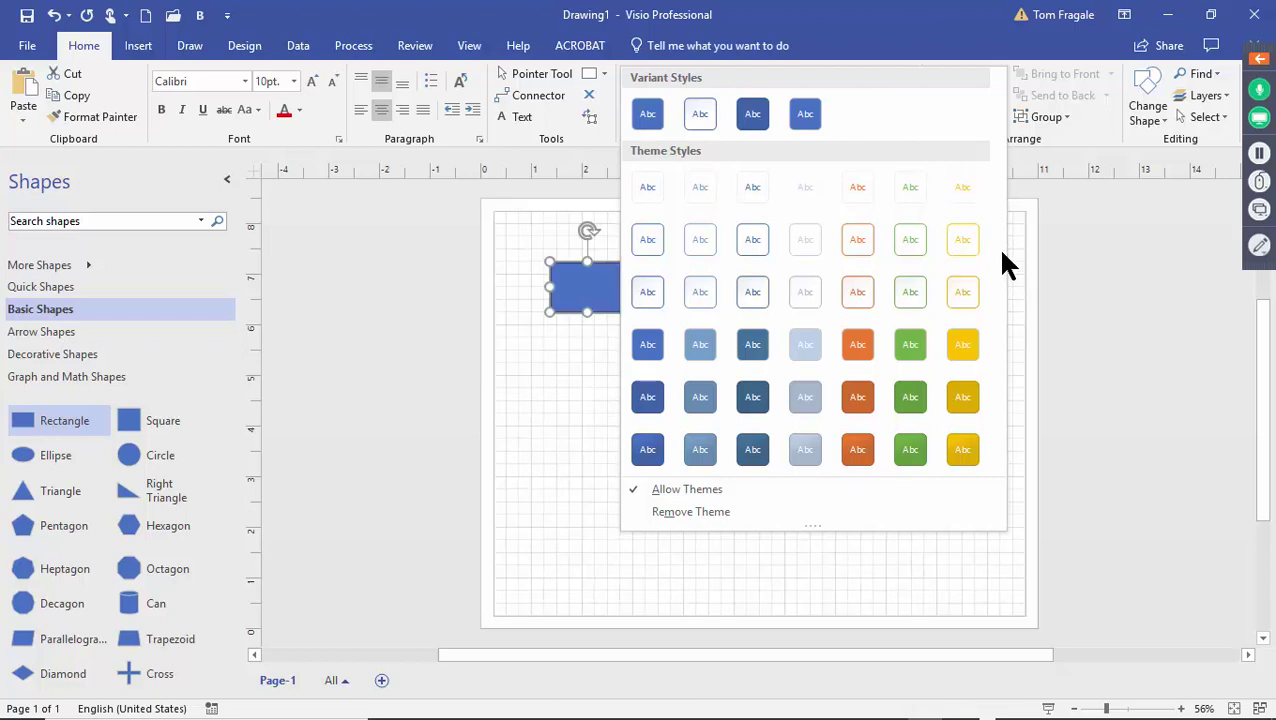
pyautogui.click(1040, 196)
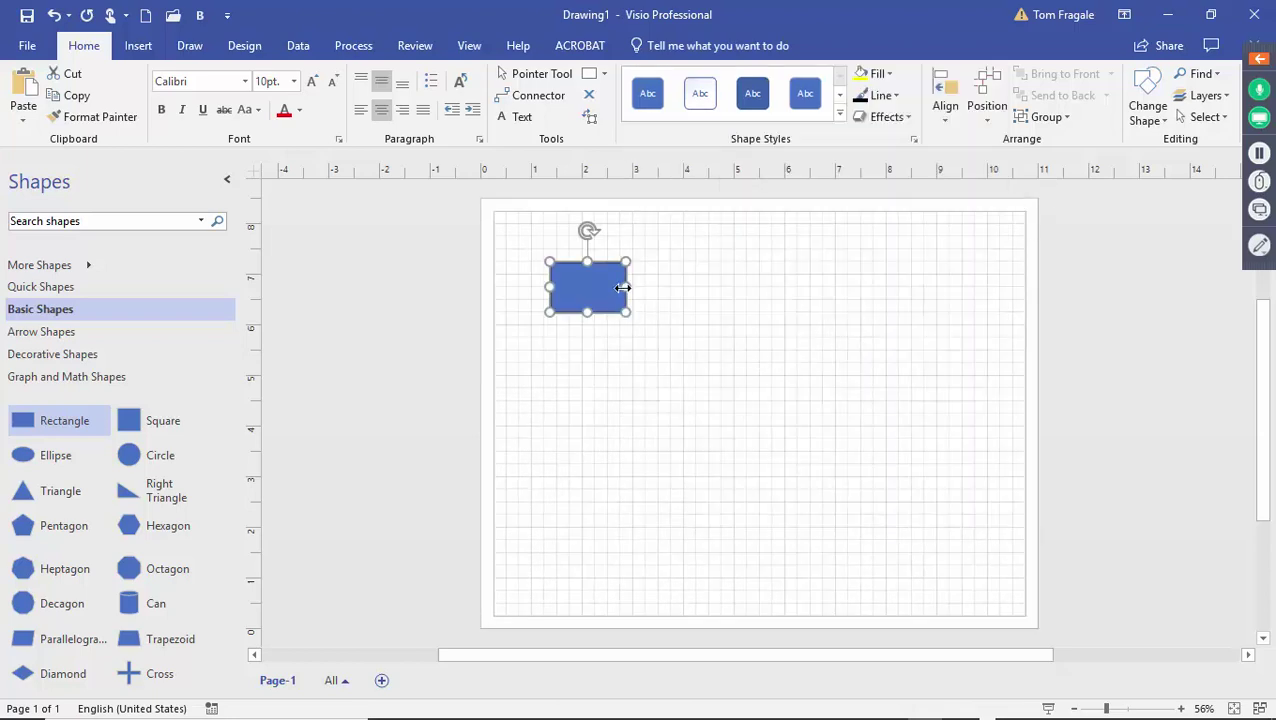
pyautogui.click(987, 454)
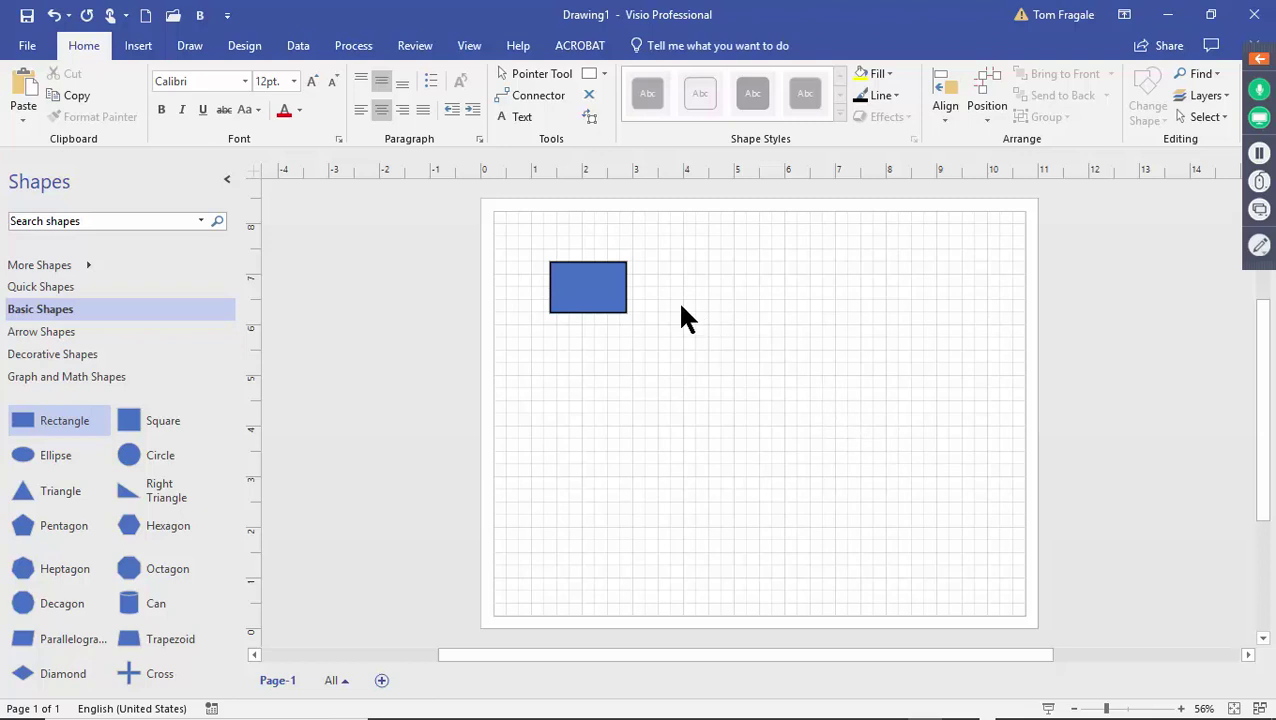
# Label the rectangle "First Shape" and finish the text editing
pyautogui.click(585, 287)
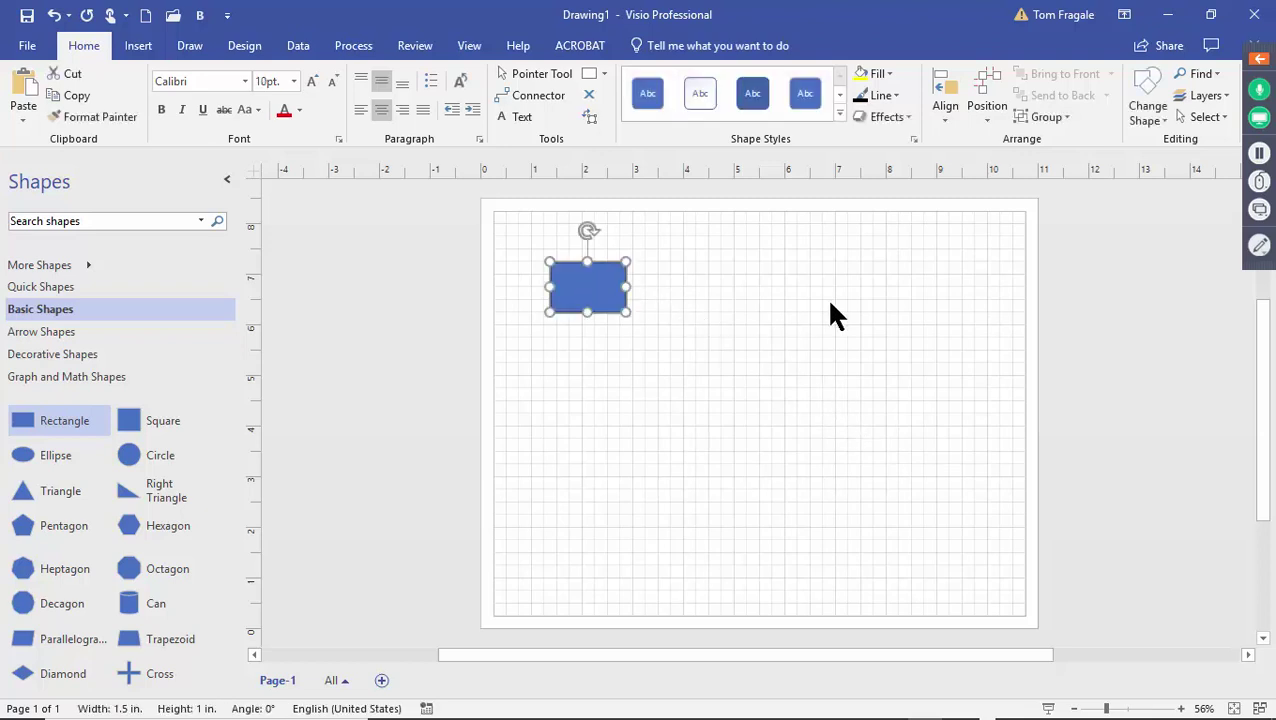
pyautogui.write('First Sh')
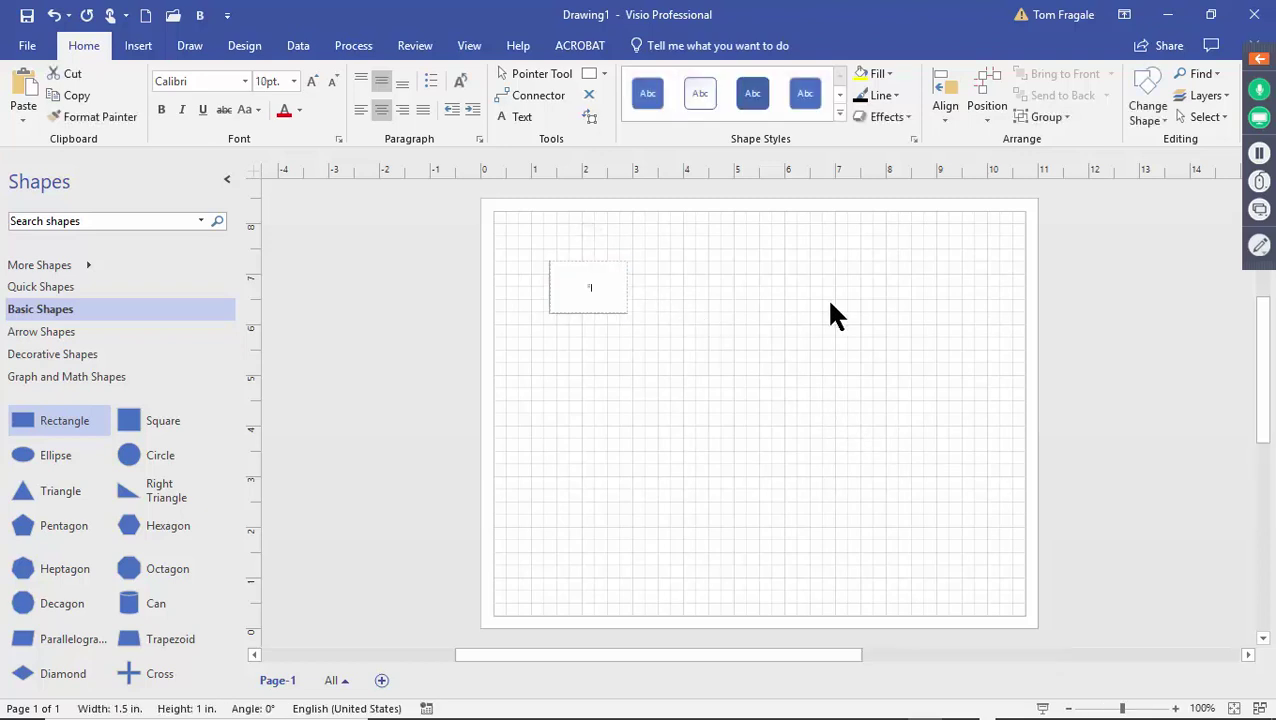
pyautogui.write('ape')
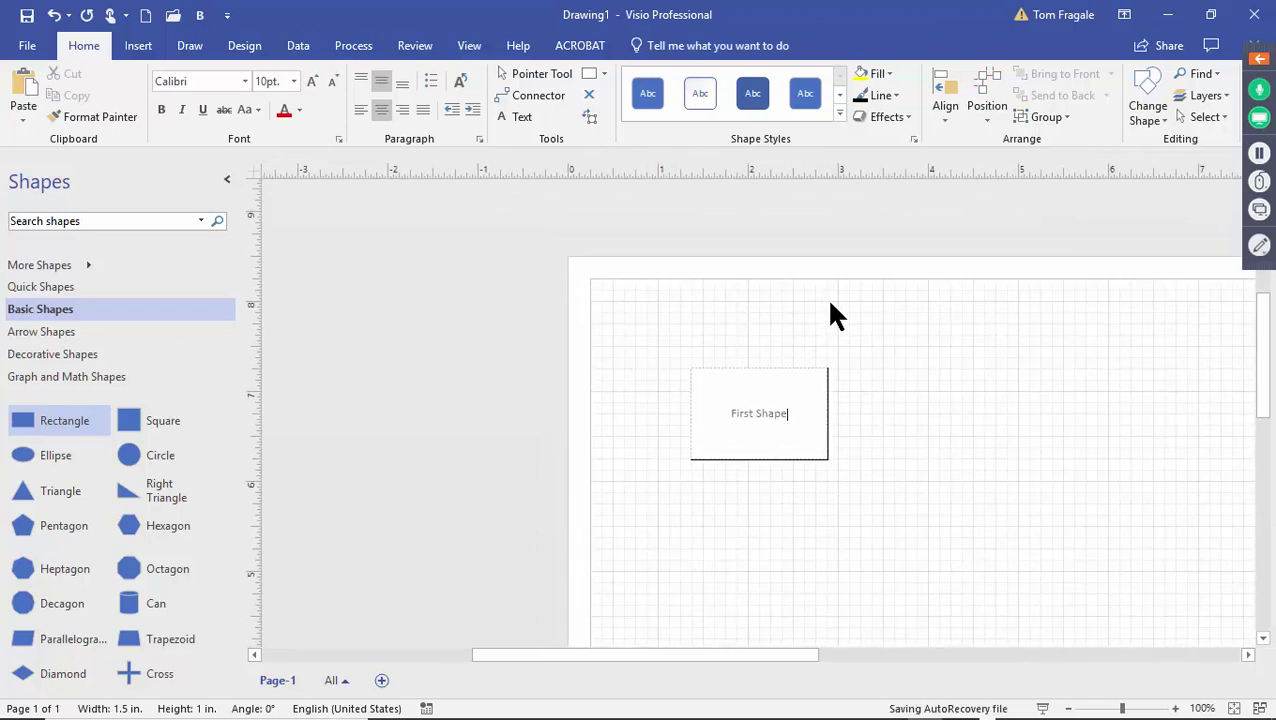
pyautogui.click(977, 370)
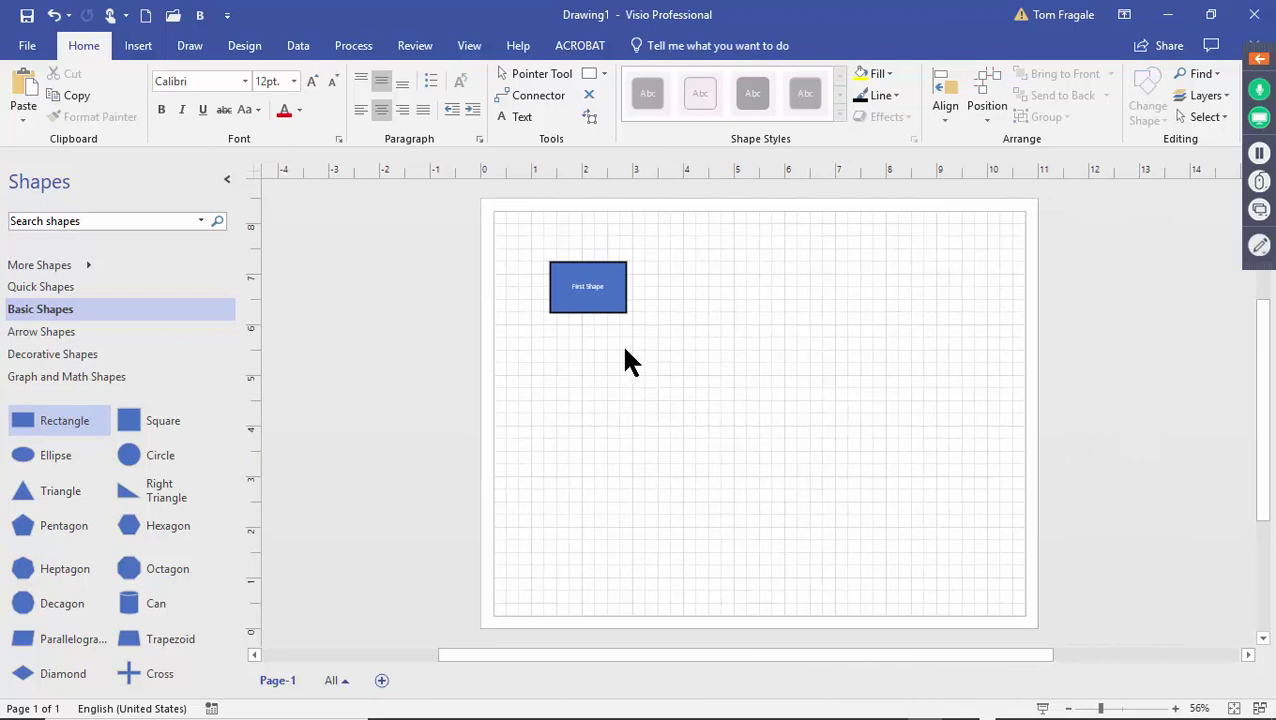
# Move the First Shape rectangle slightly right and down so its left edge sits at about 2 in, and view its context commands
pyautogui.moveTo(601, 296); pyautogui.dragTo(641, 302)
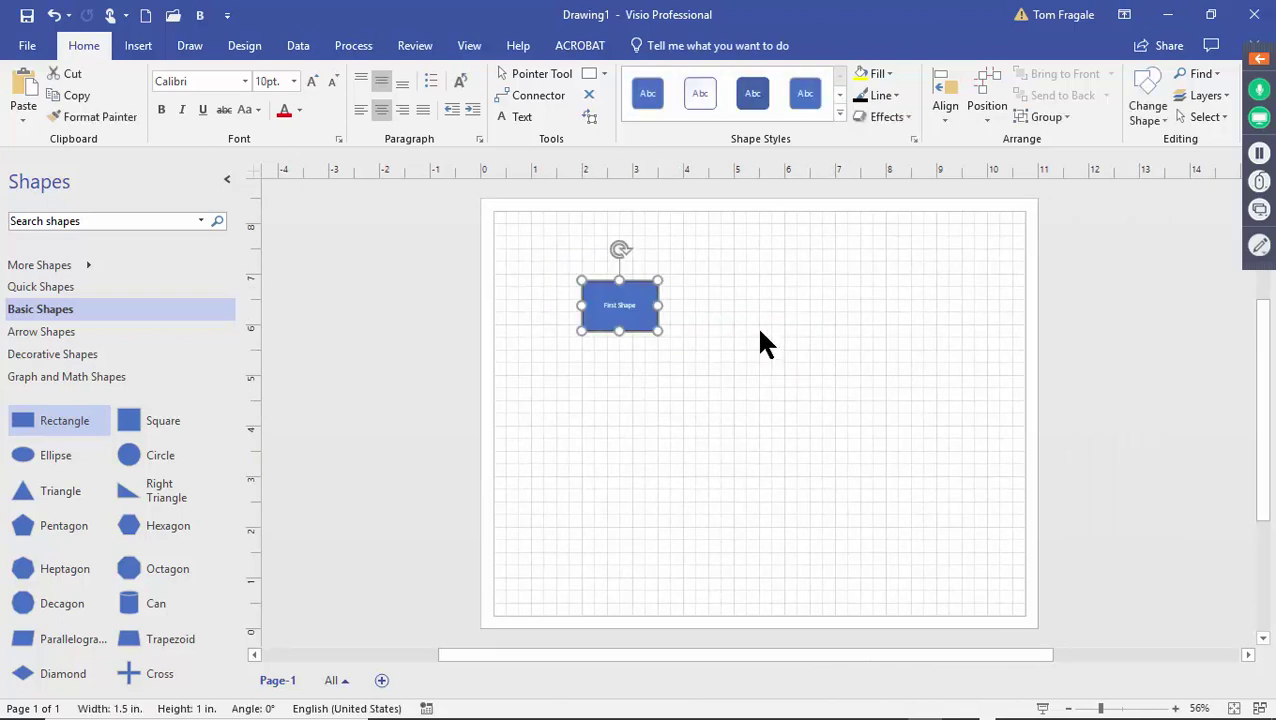
pyautogui.rightClick(640, 318)
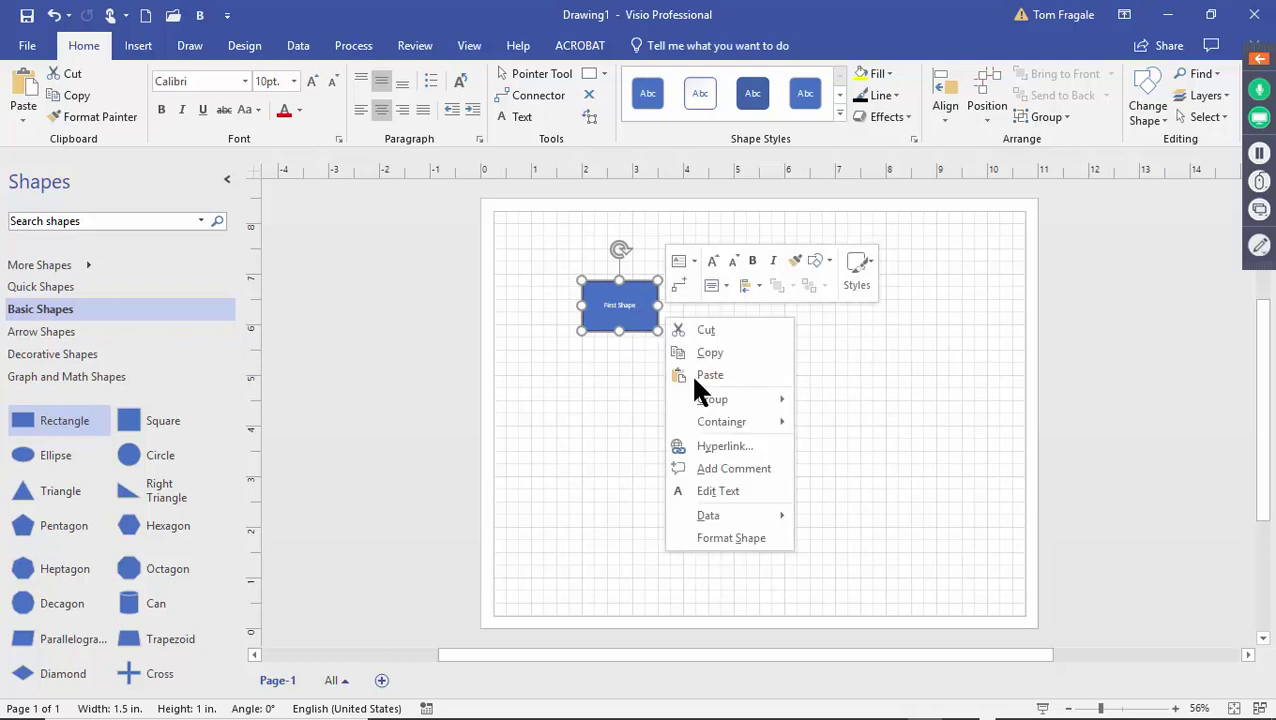
pyautogui.click(875, 470)
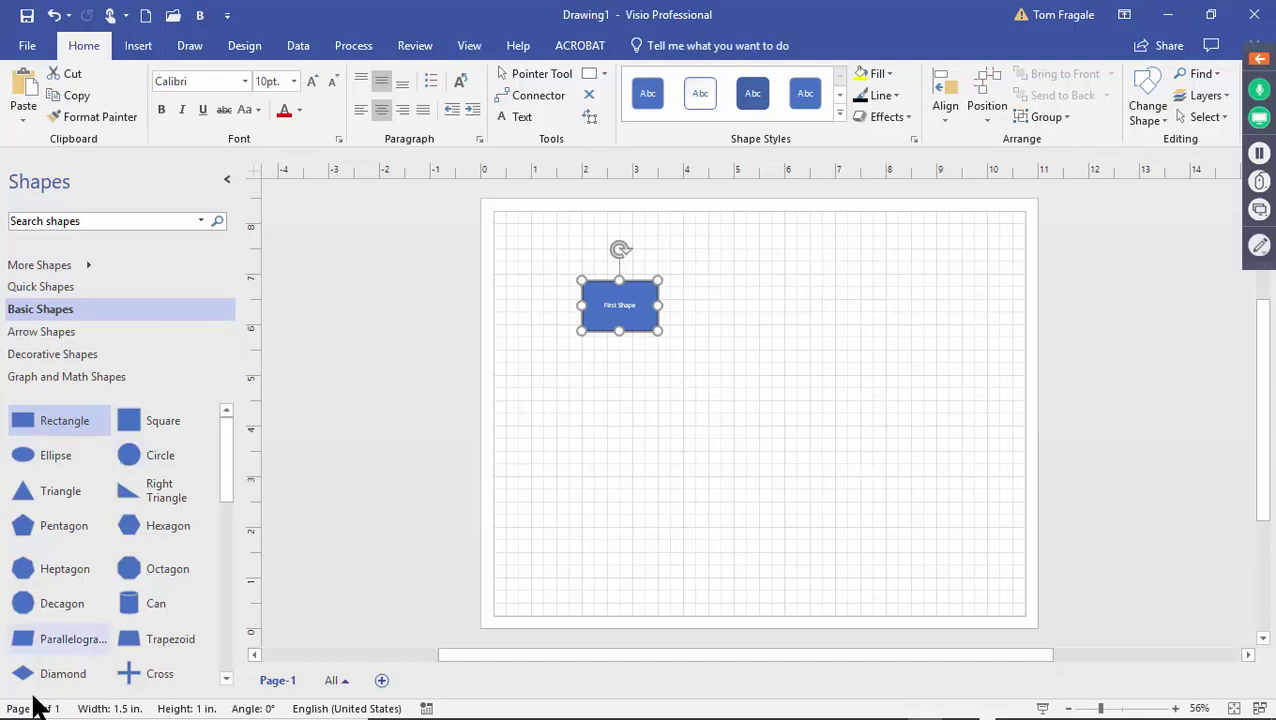
# Place a Basic Shapes triangle below the rectangle and move it to the upper-right part of the page, its top level with the rectangle's
pyautogui.moveTo(226, 485)
pyautogui.mouseDown()
pyautogui.moveTo(241, 545)
pyautogui.moveTo(222, 606)
pyautogui.moveTo(222, 478)
pyautogui.mouseUp()
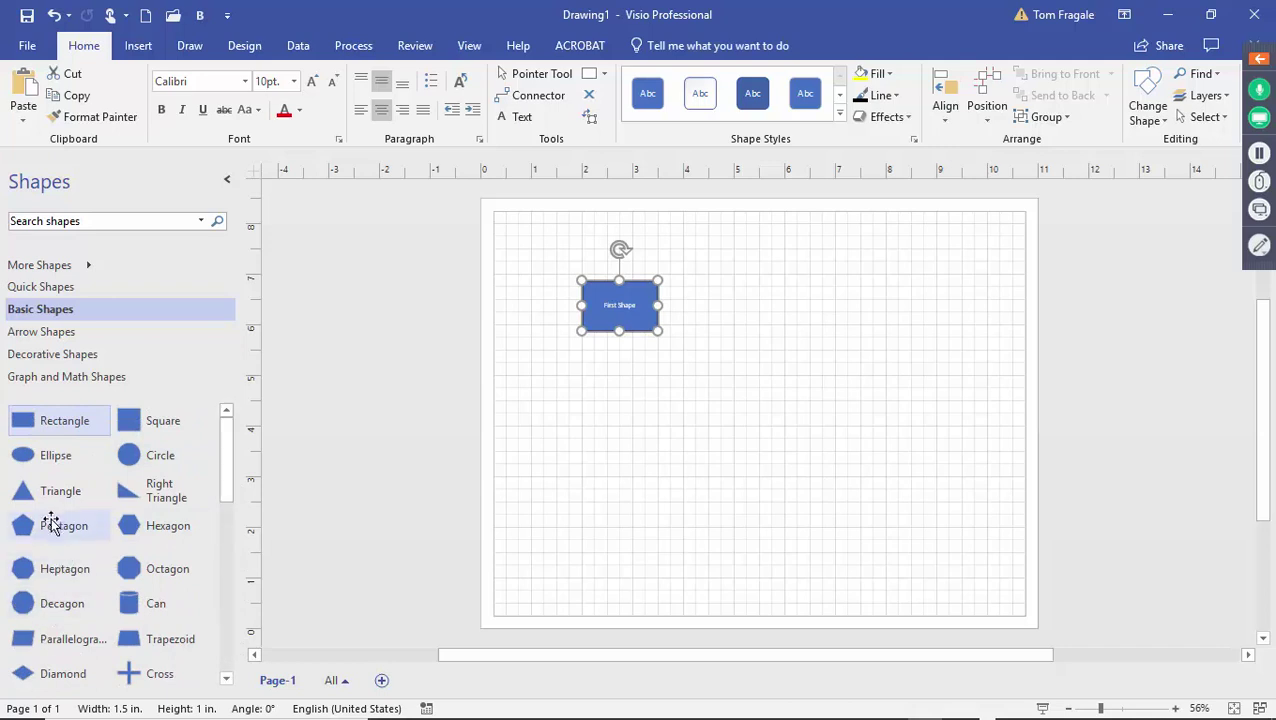
pyautogui.moveTo(46, 492); pyautogui.dragTo(613, 473)
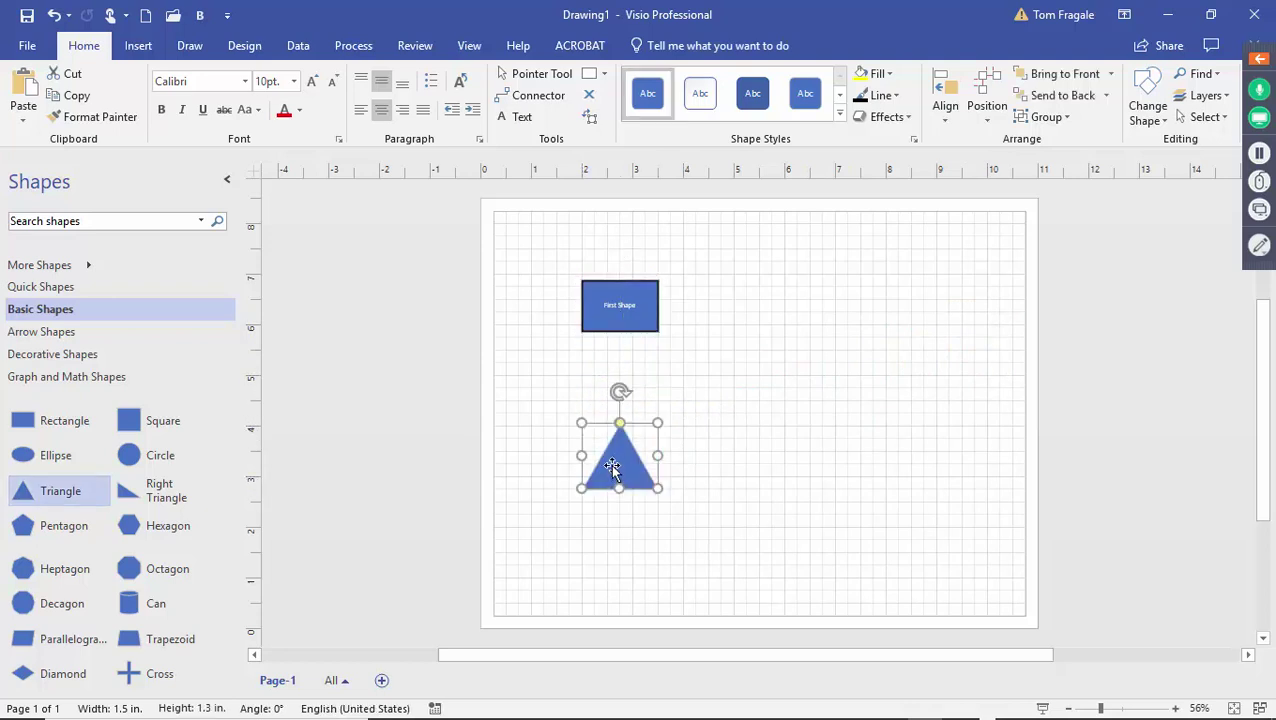
pyautogui.press('Escape')
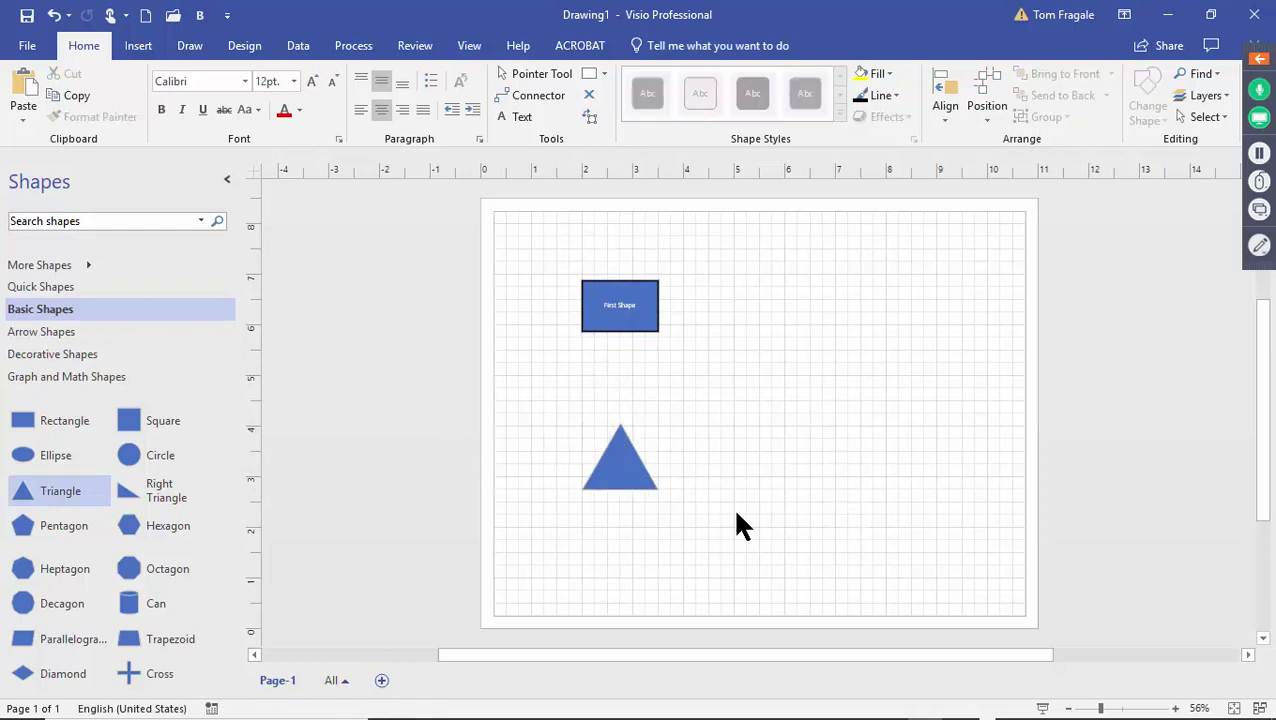
pyautogui.moveTo(626, 471); pyautogui.dragTo(905, 338)
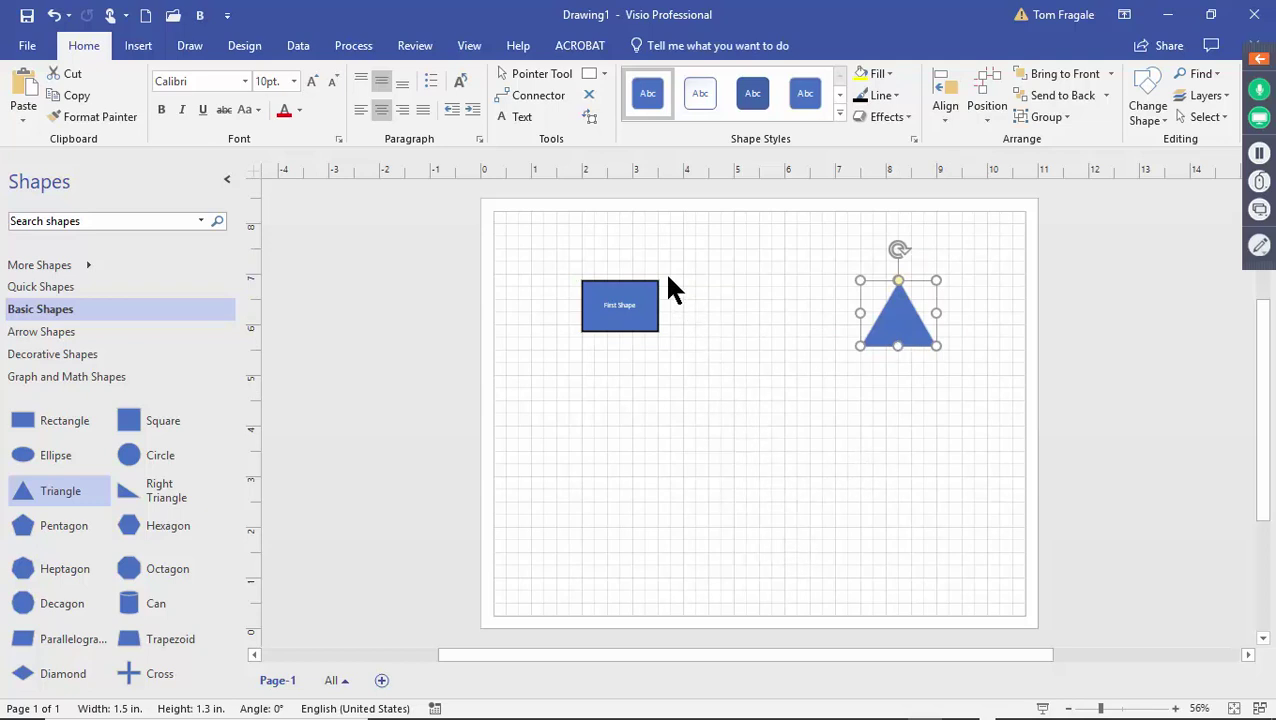
# With the grid as a guide, move the rectangle up slightly and raise the triangle until their centers line up horizontally
pyautogui.click(477, 52)
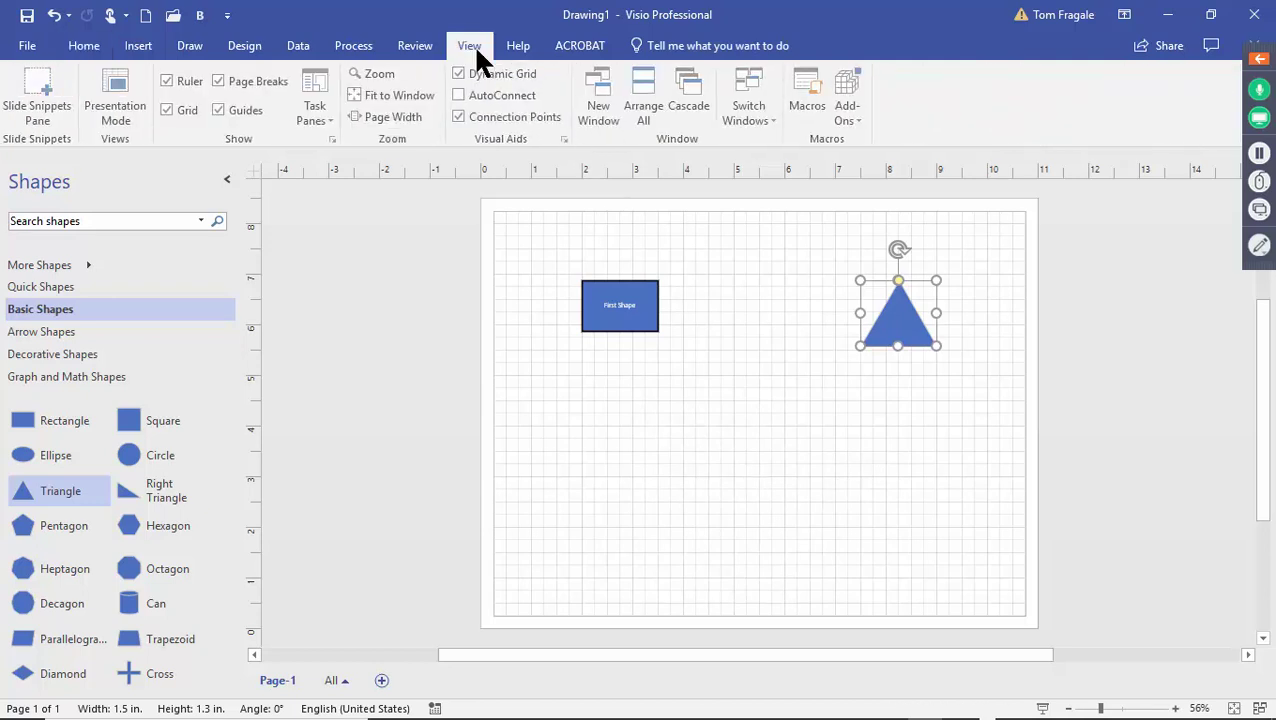
pyautogui.click(170, 110)
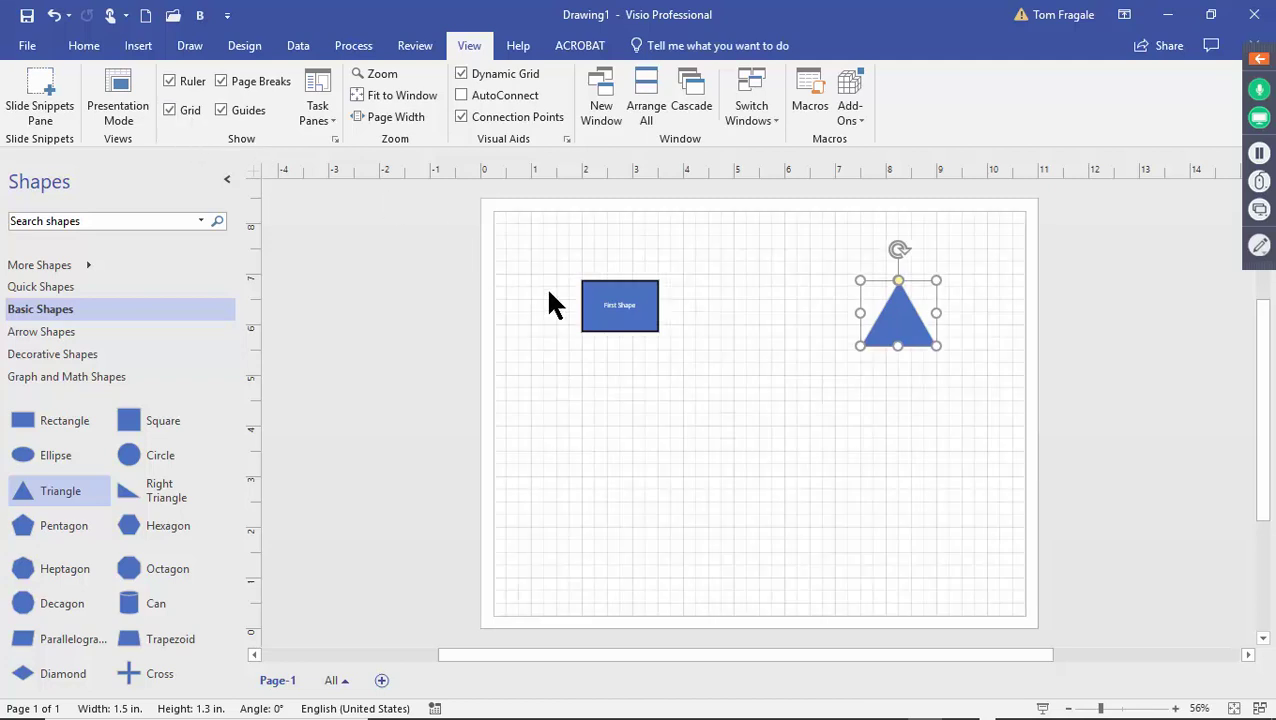
pyautogui.moveTo(618, 292); pyautogui.dragTo(620, 284)
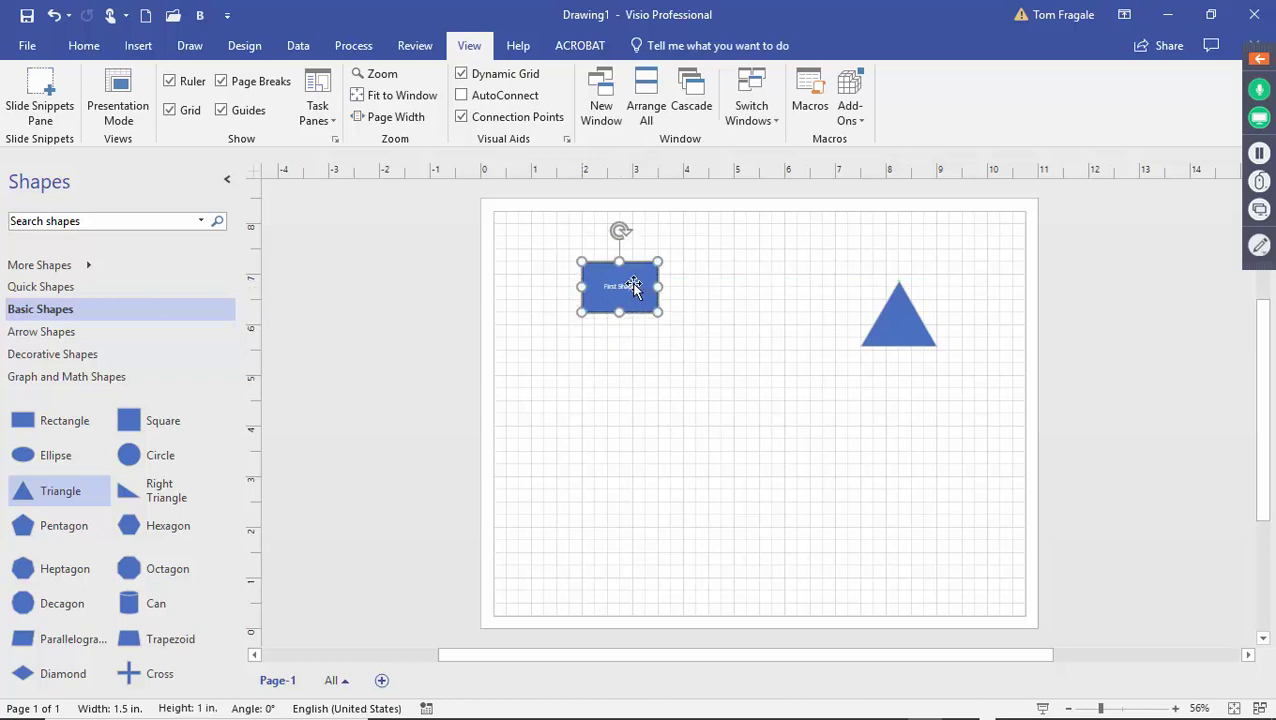
pyautogui.moveTo(907, 318)
pyautogui.mouseDown()
pyautogui.moveTo(906, 249)
pyautogui.moveTo(907, 306)
pyautogui.mouseUp()
pyautogui.moveTo(907, 311); pyautogui.dragTo(907, 305)
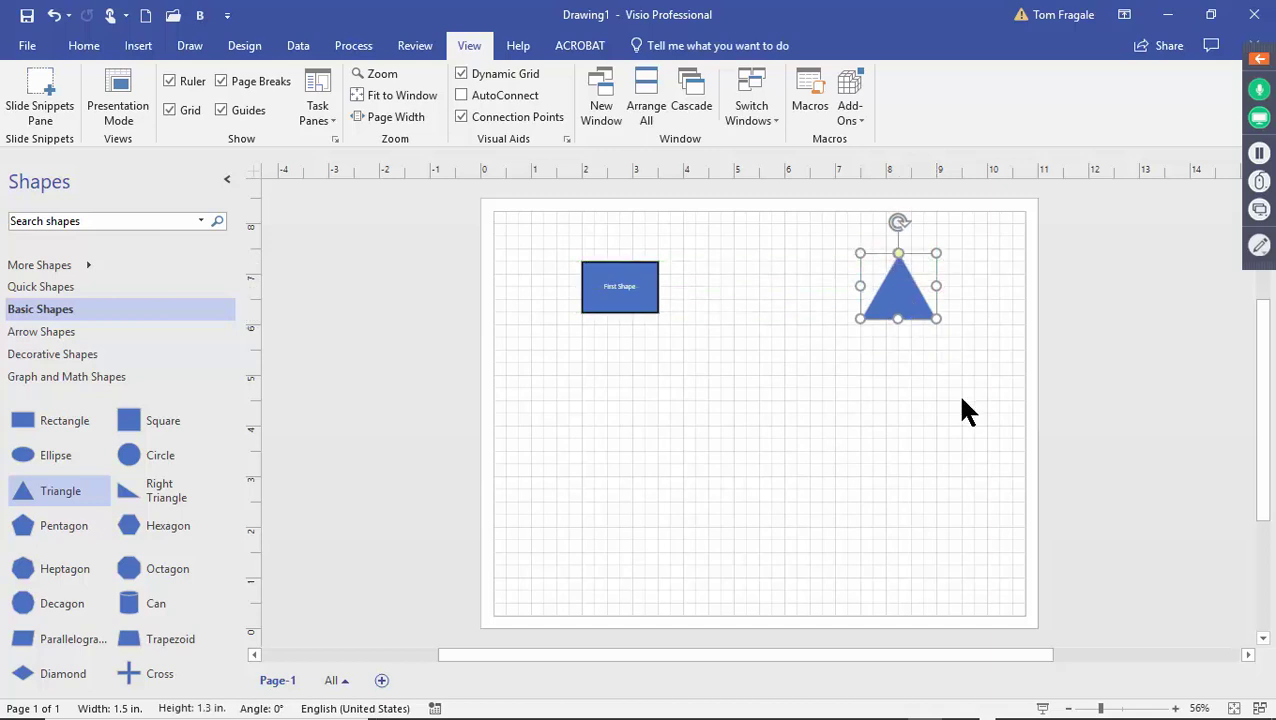
pyautogui.click(956, 392)
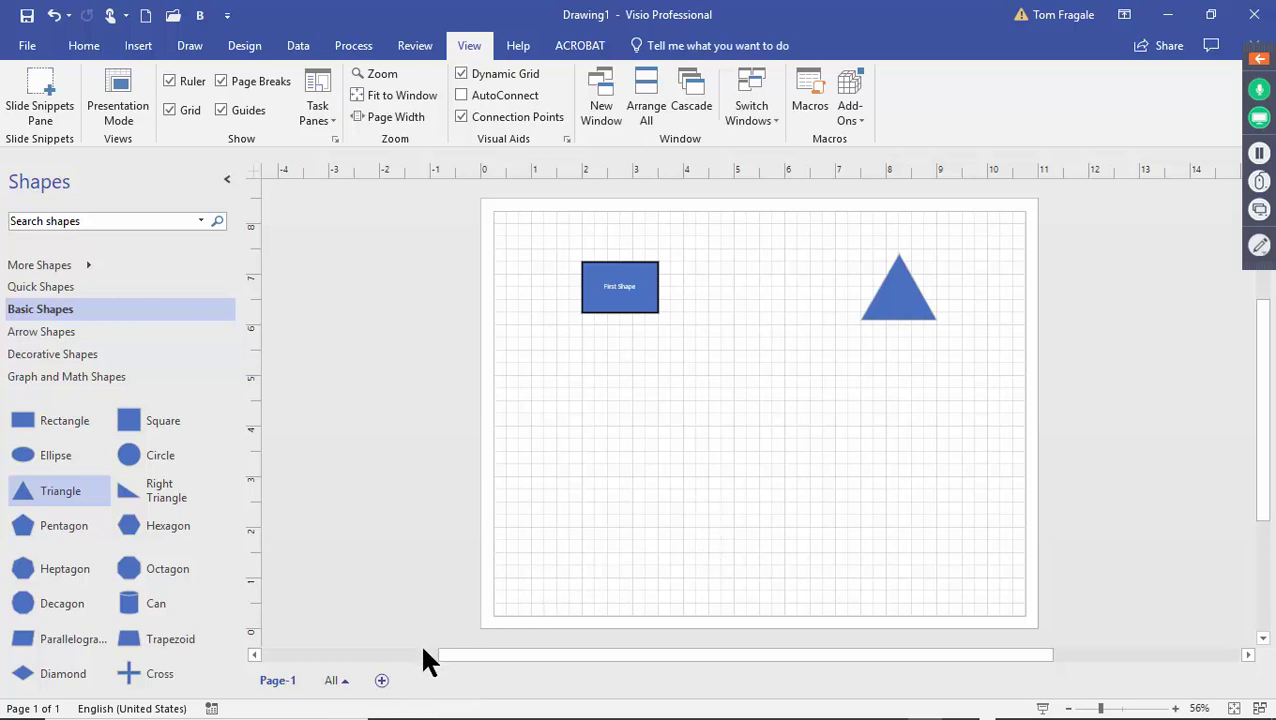
# Add two blank pages to the drawing after Page-1
pyautogui.click(384, 682)
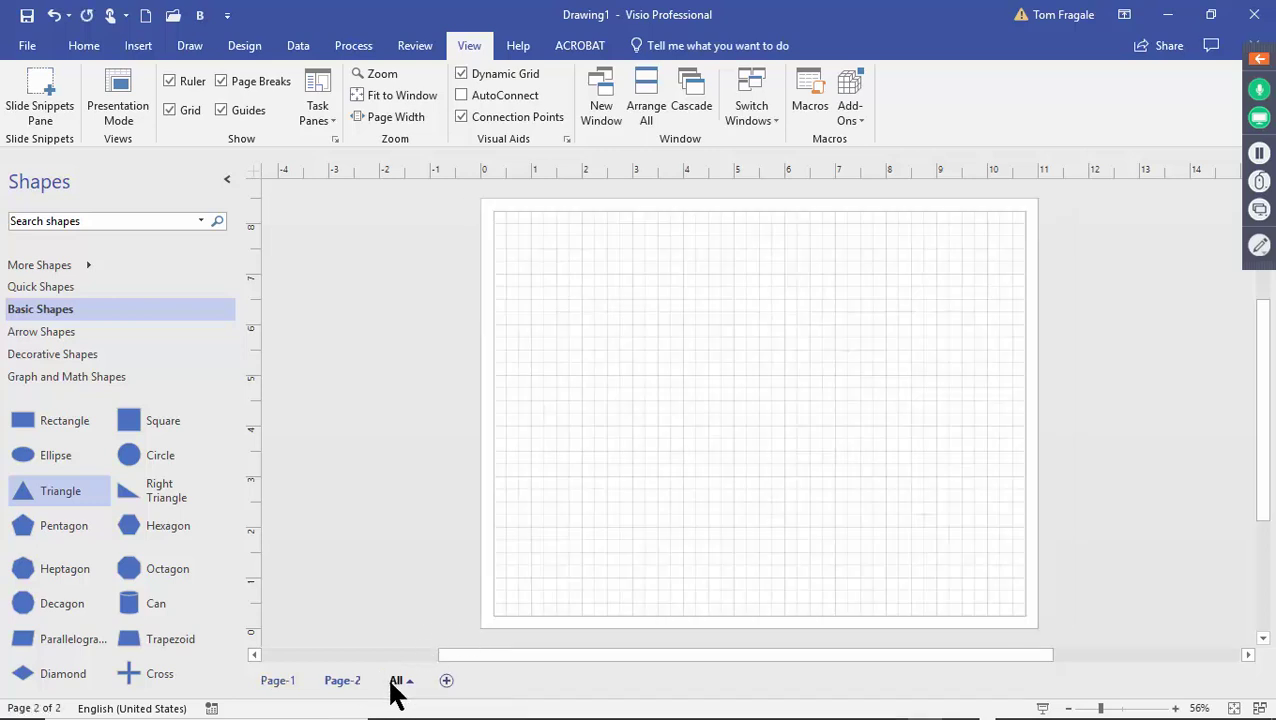
pyautogui.click(444, 682)
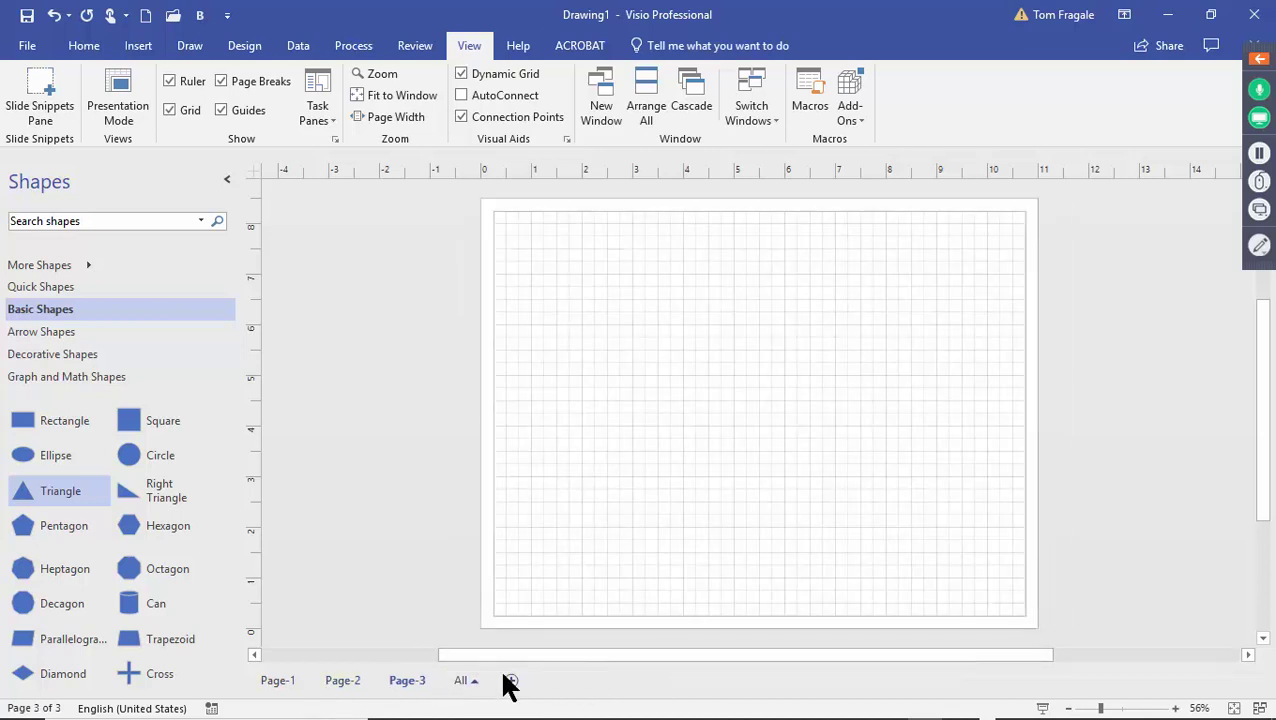
# Delete the blank Page-3 and Page-2 from the drawing
pyautogui.rightClick(407, 684)
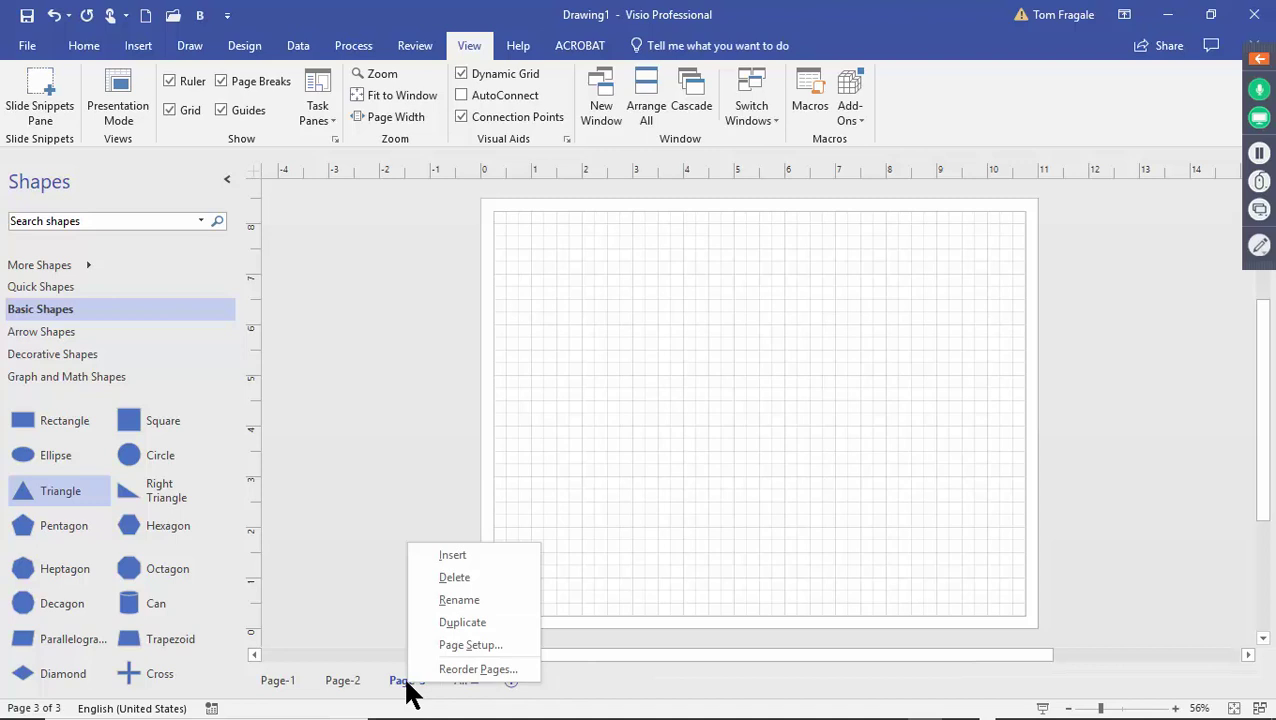
pyautogui.click(473, 576)
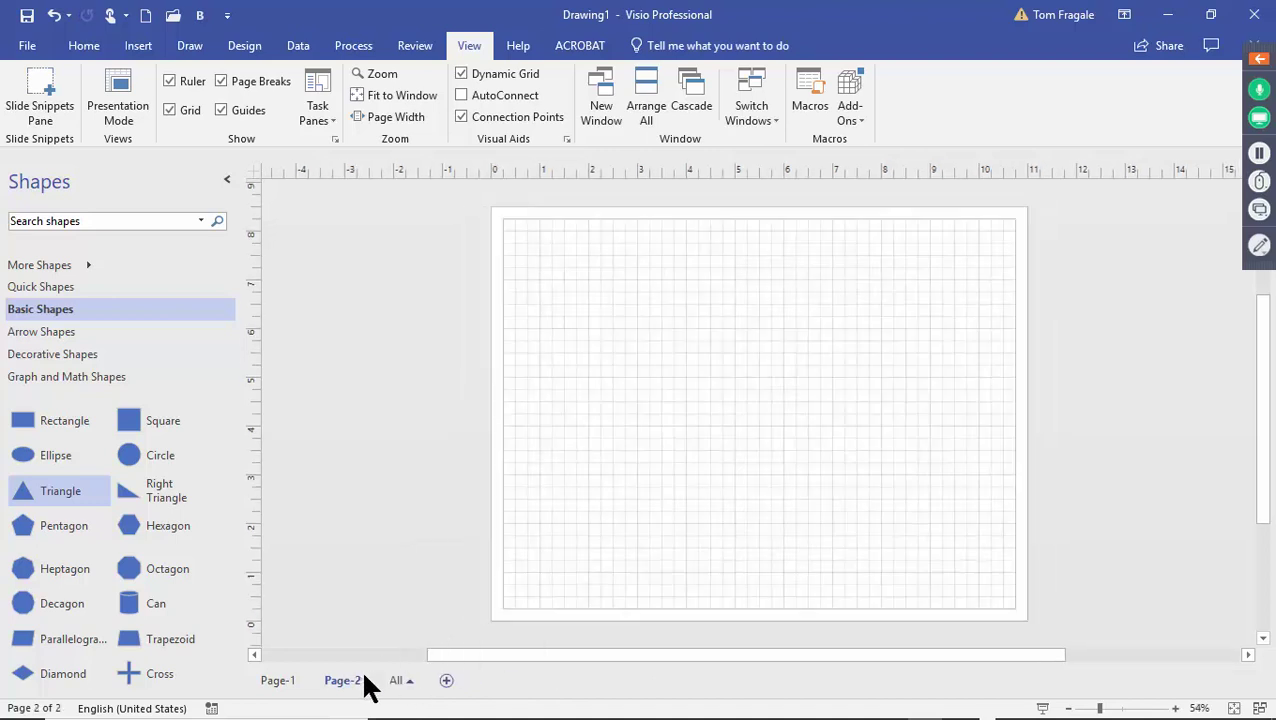
pyautogui.rightClick(354, 686)
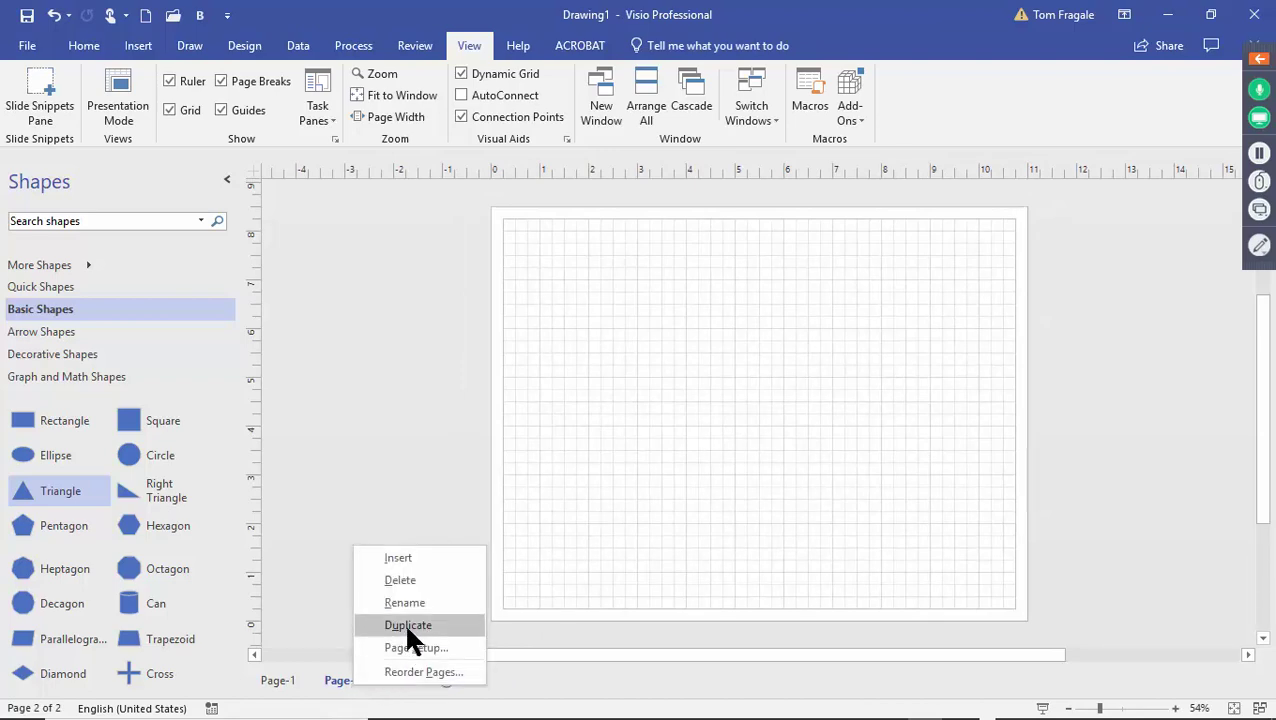
pyautogui.click(418, 578)
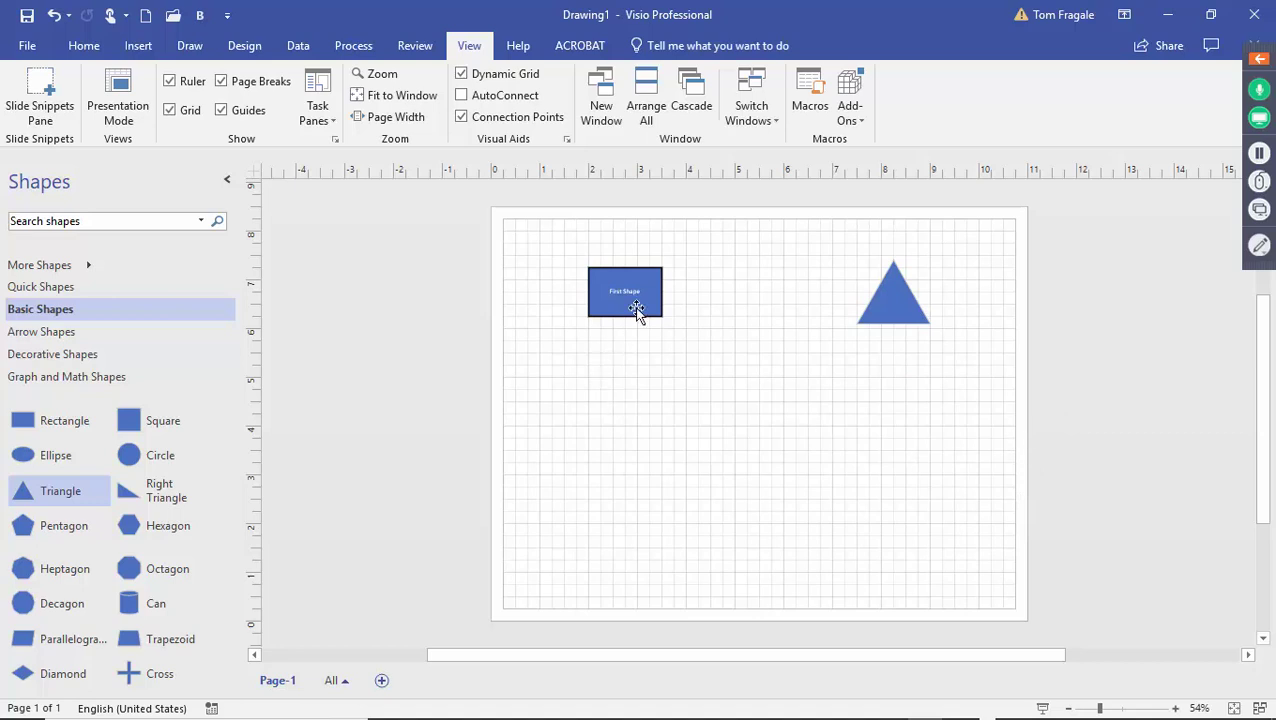
# Move the First Shape rectangle toward the page's upper-left corner, its left edge at about 1.1 in, and delete its text
pyautogui.moveTo(611, 271)
pyautogui.mouseDown()
pyautogui.moveTo(745, 393)
pyautogui.moveTo(603, 263)
pyautogui.mouseUp()
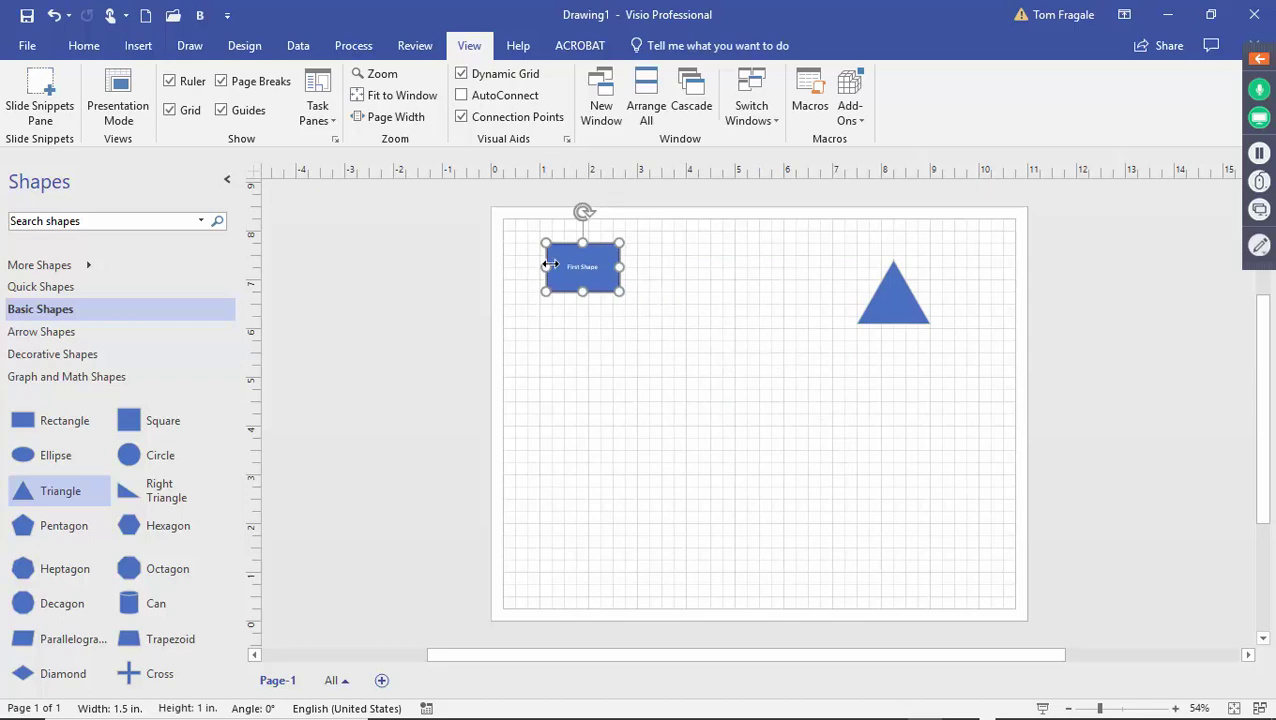
pyautogui.rightClick(605, 274)
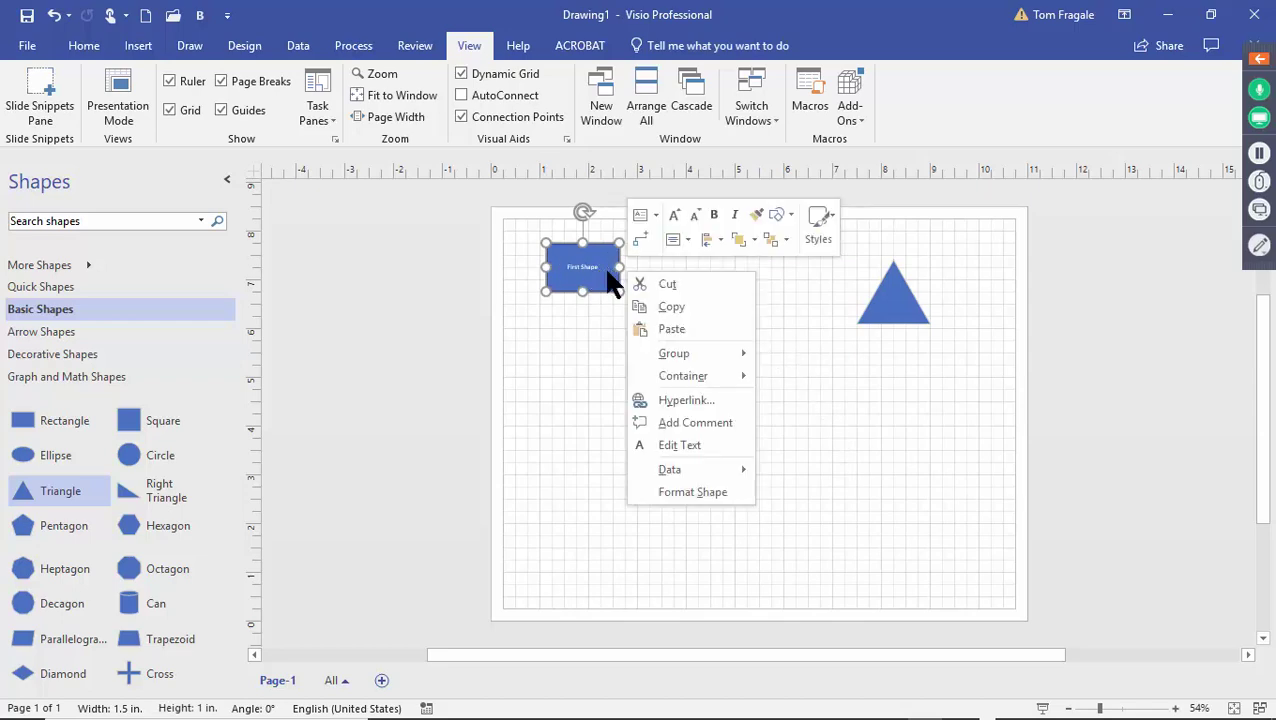
pyautogui.click(690, 445)
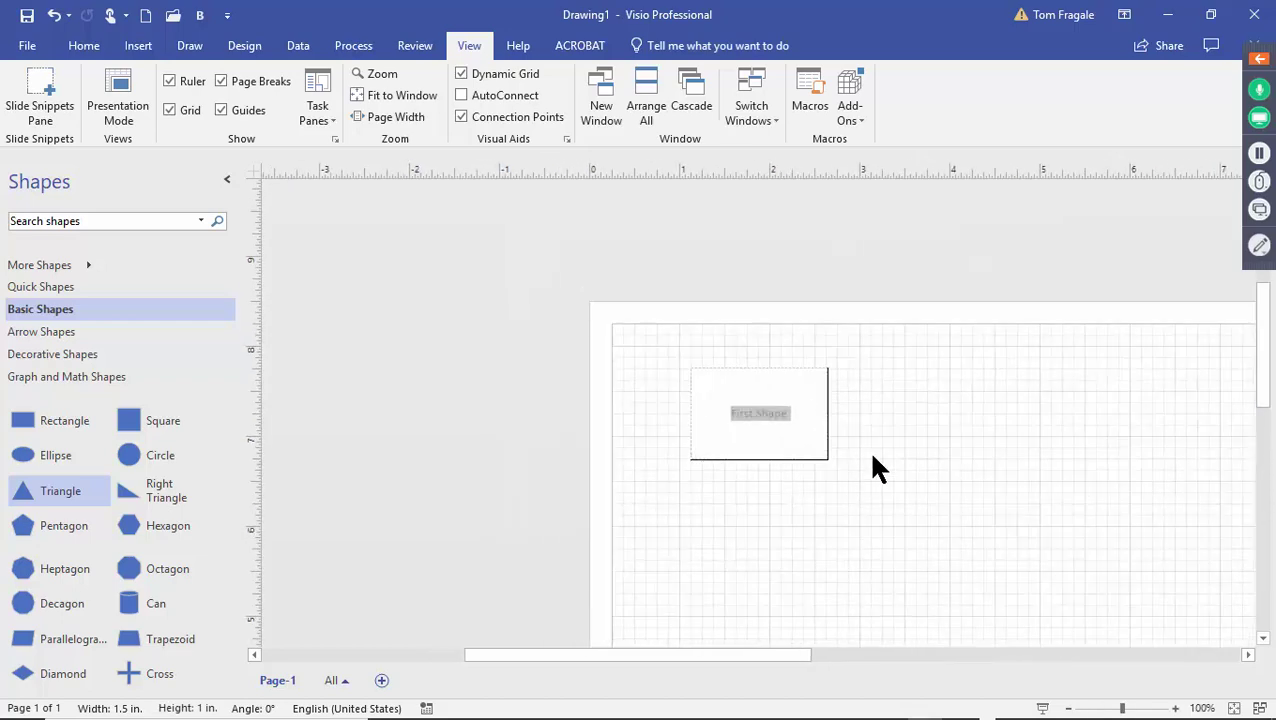
pyautogui.press('Delete')
pyautogui.press('Escape')
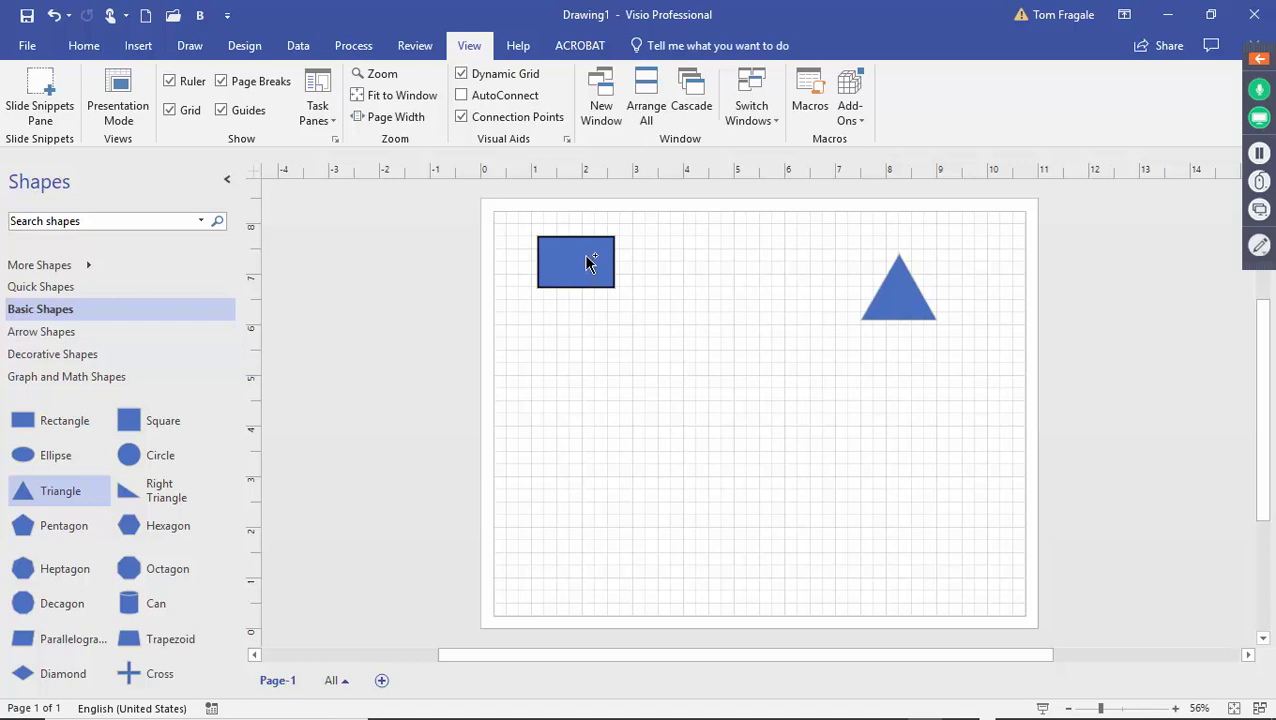
# Copy the rectangle to the middle of the page, and copy that rectangle together with the triangle down and to the left
pyautogui.moveTo(589, 275); pyautogui.dragTo(714, 401)
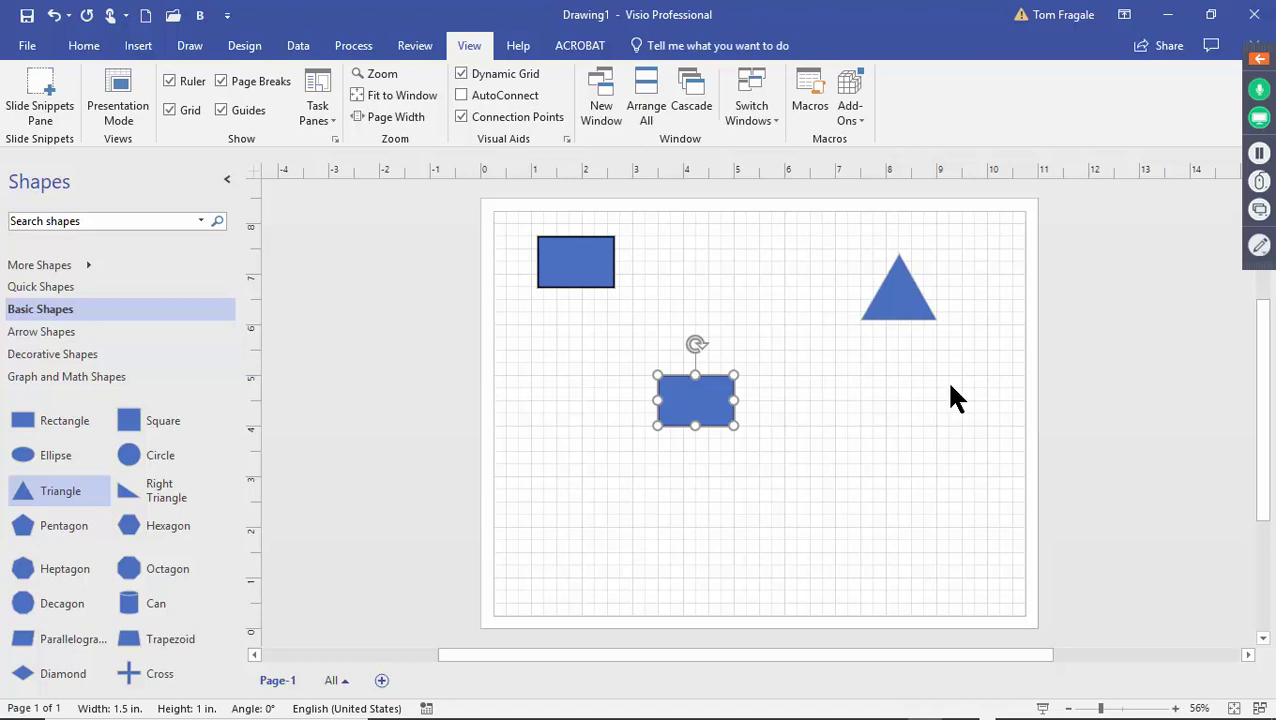
pyautogui.keyDown('shift'); pyautogui.click(903, 316); pyautogui.keyUp('shift')
pyautogui.moveTo(903, 316); pyautogui.dragTo(834, 410)
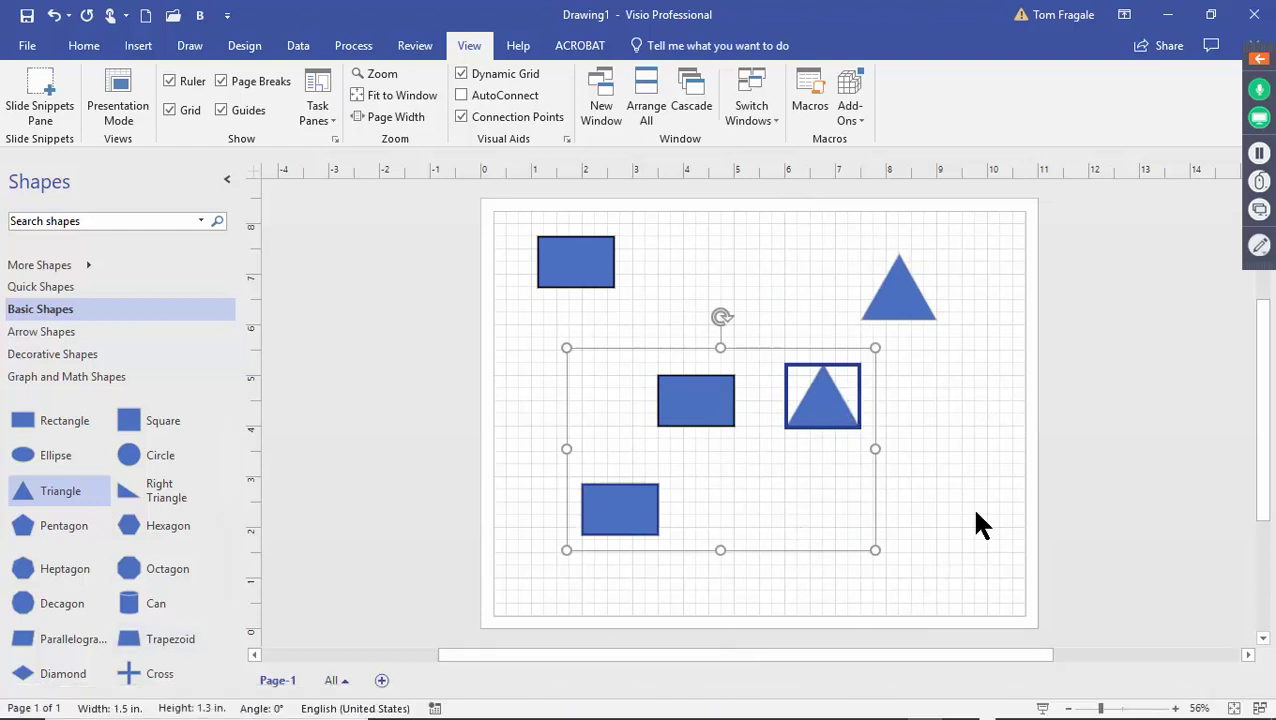
pyautogui.click(908, 423)
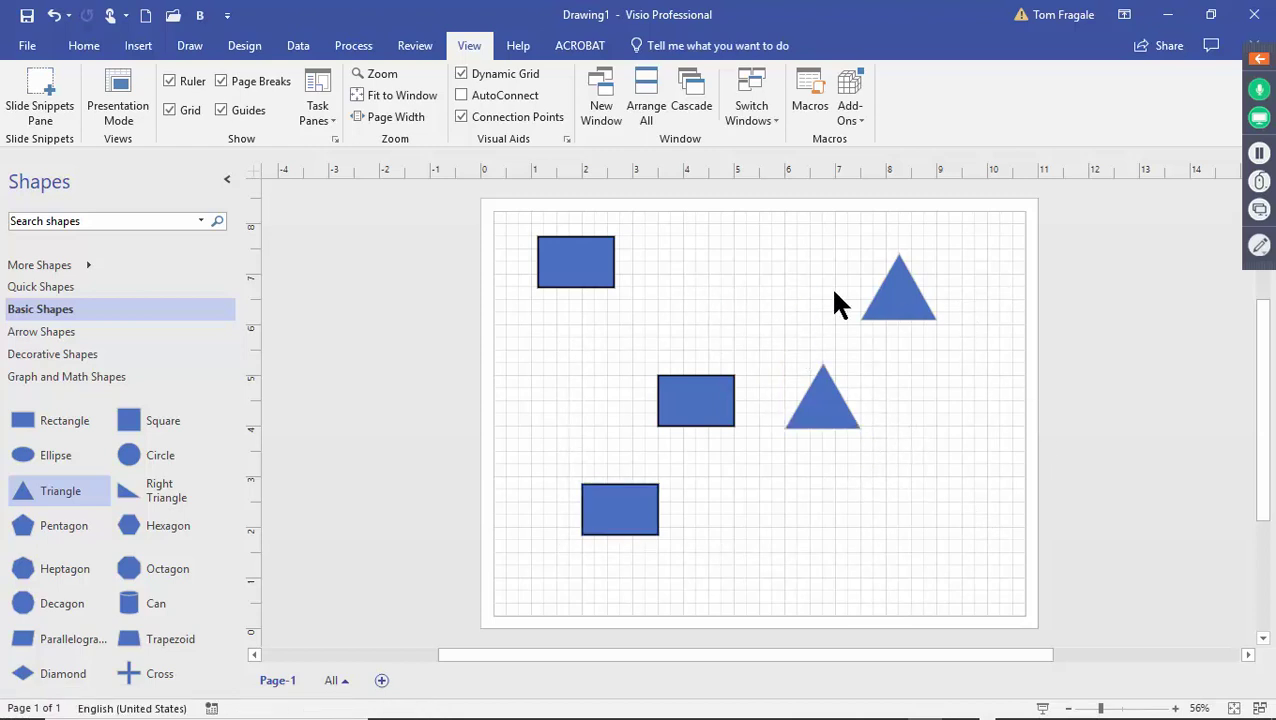
# Copy the upper rectangle and rightmost triangle together toward the lower right, and move the new triangle between the two originals
pyautogui.click(907, 295)
pyautogui.keyDown('shift'); pyautogui.click(578, 259); pyautogui.keyUp('shift')
pyautogui.moveTo(604, 288); pyautogui.dragTo(884, 531)
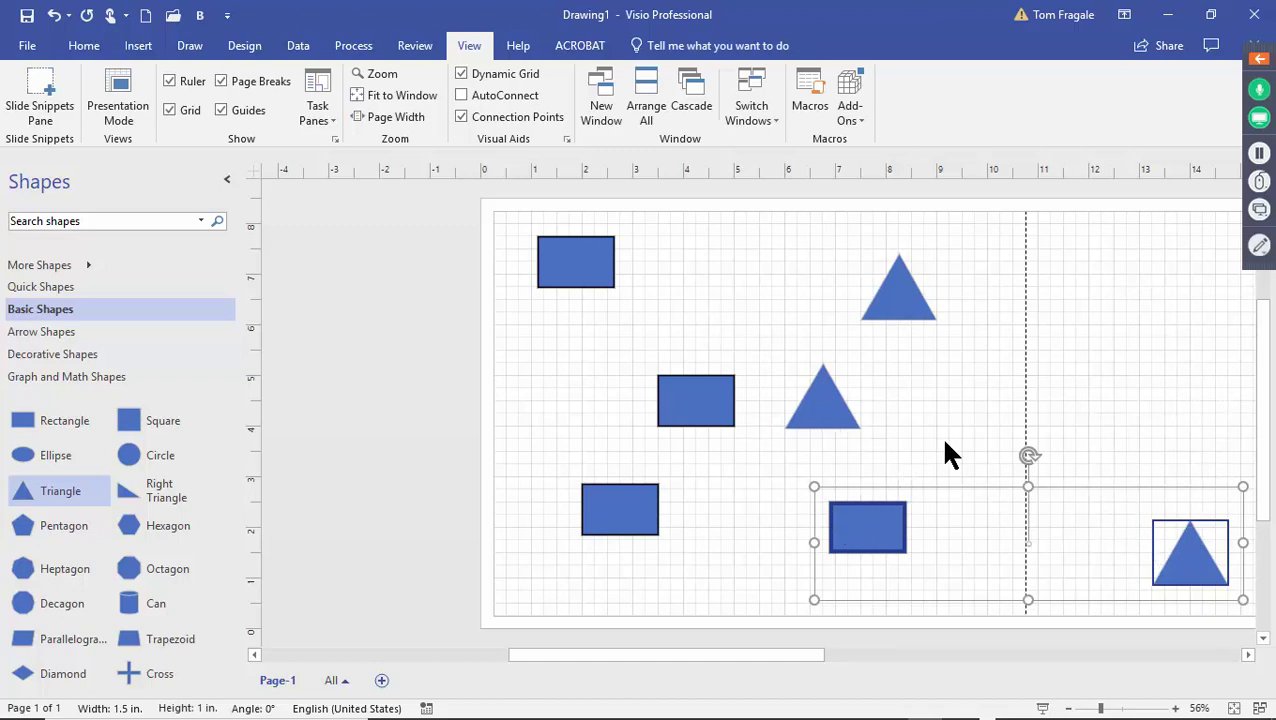
pyautogui.click(1079, 496)
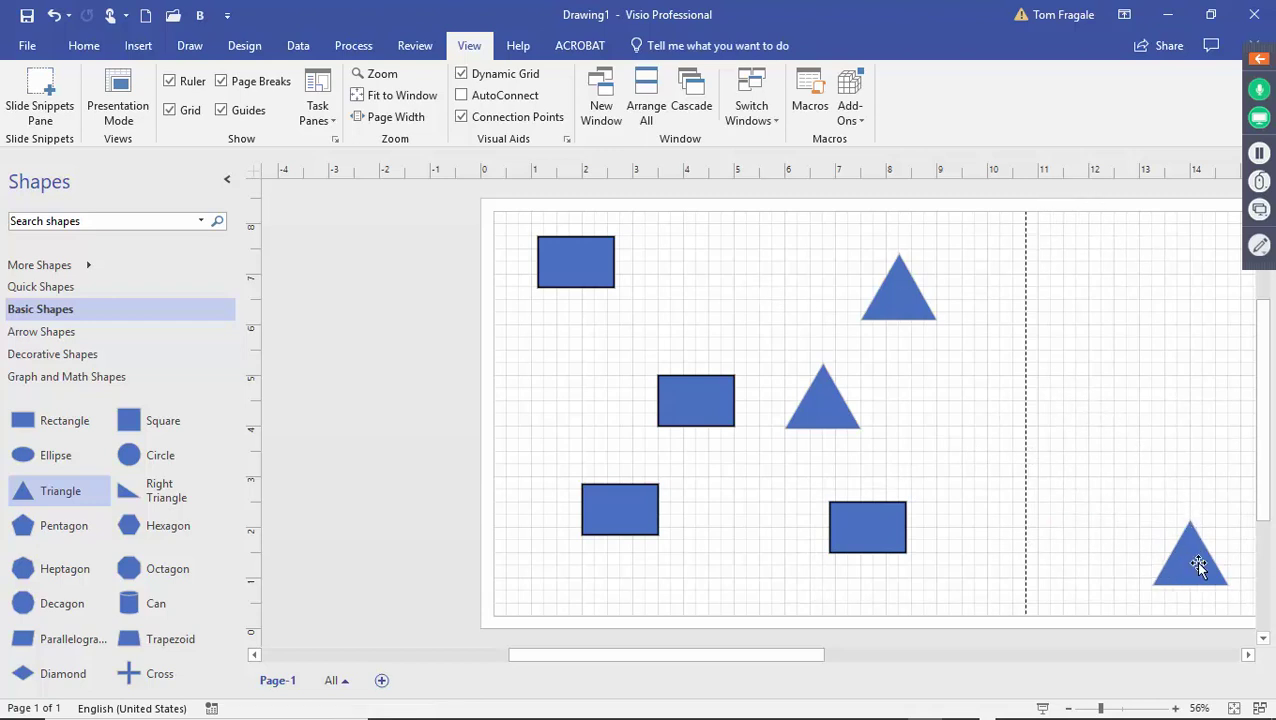
pyautogui.moveTo(1198, 565); pyautogui.dragTo(760, 299)
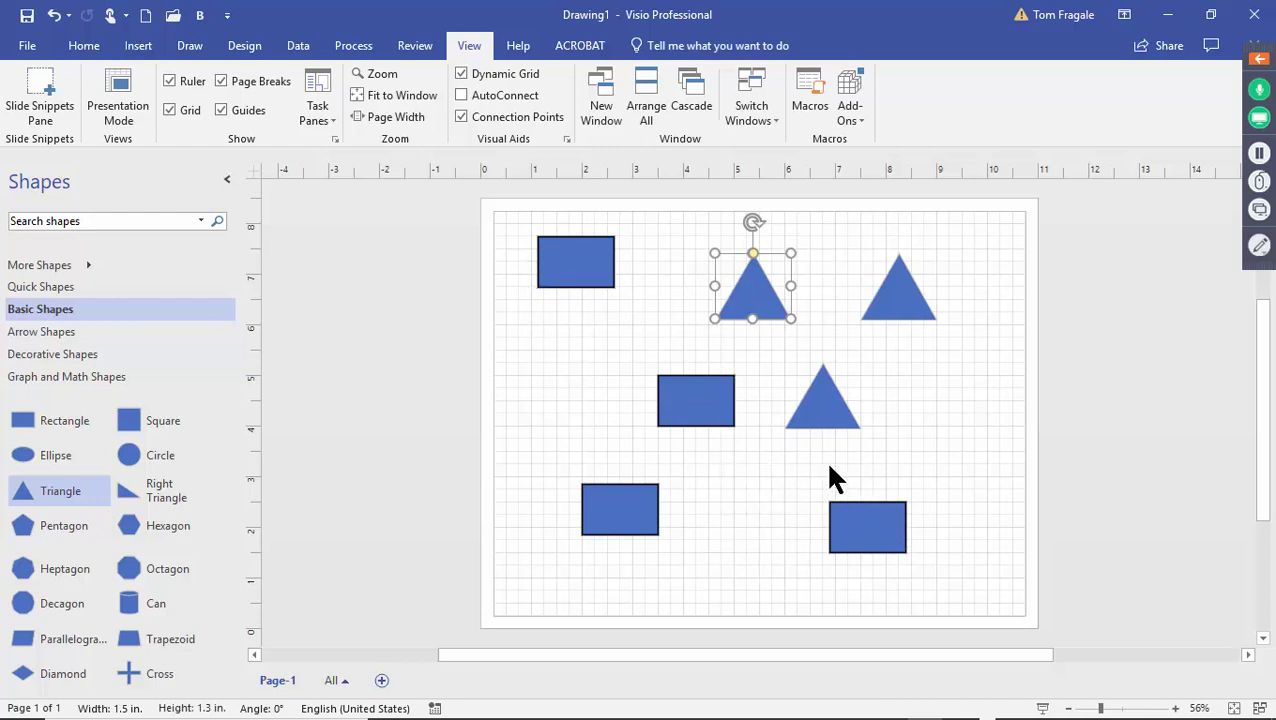
pyautogui.click(1048, 437)
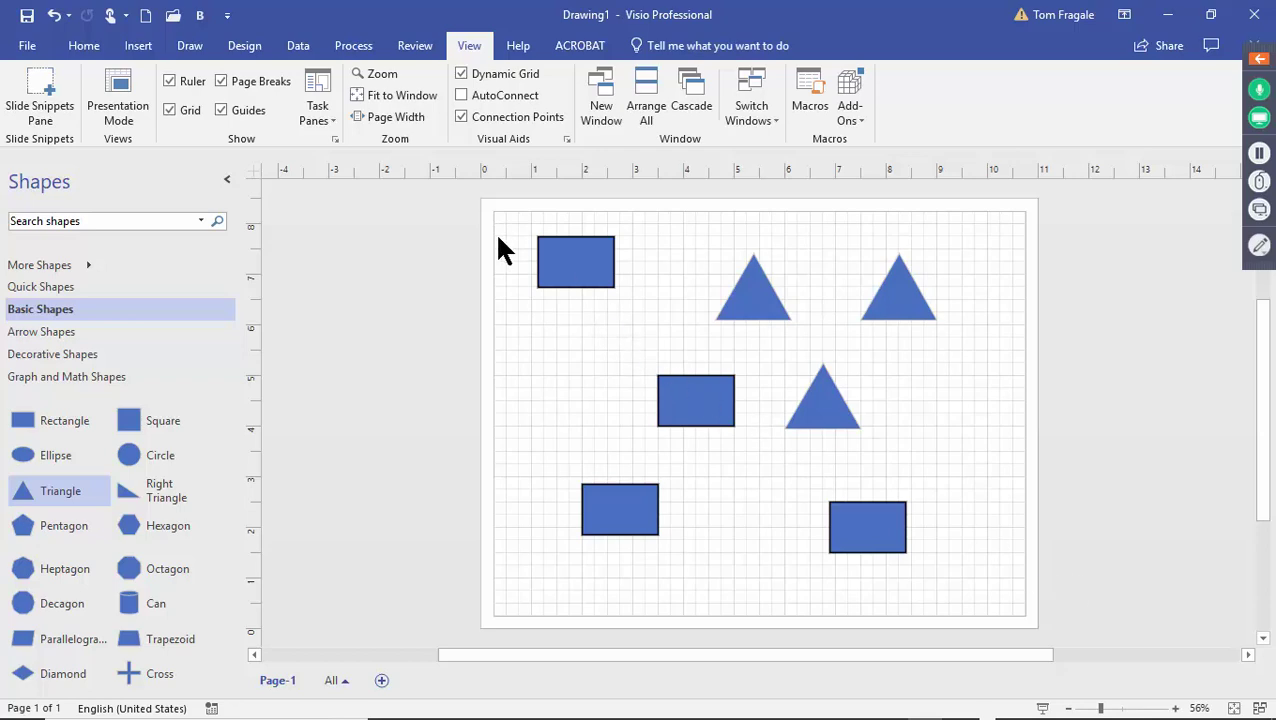
pyautogui.moveTo(499, 221); pyautogui.dragTo(953, 588)
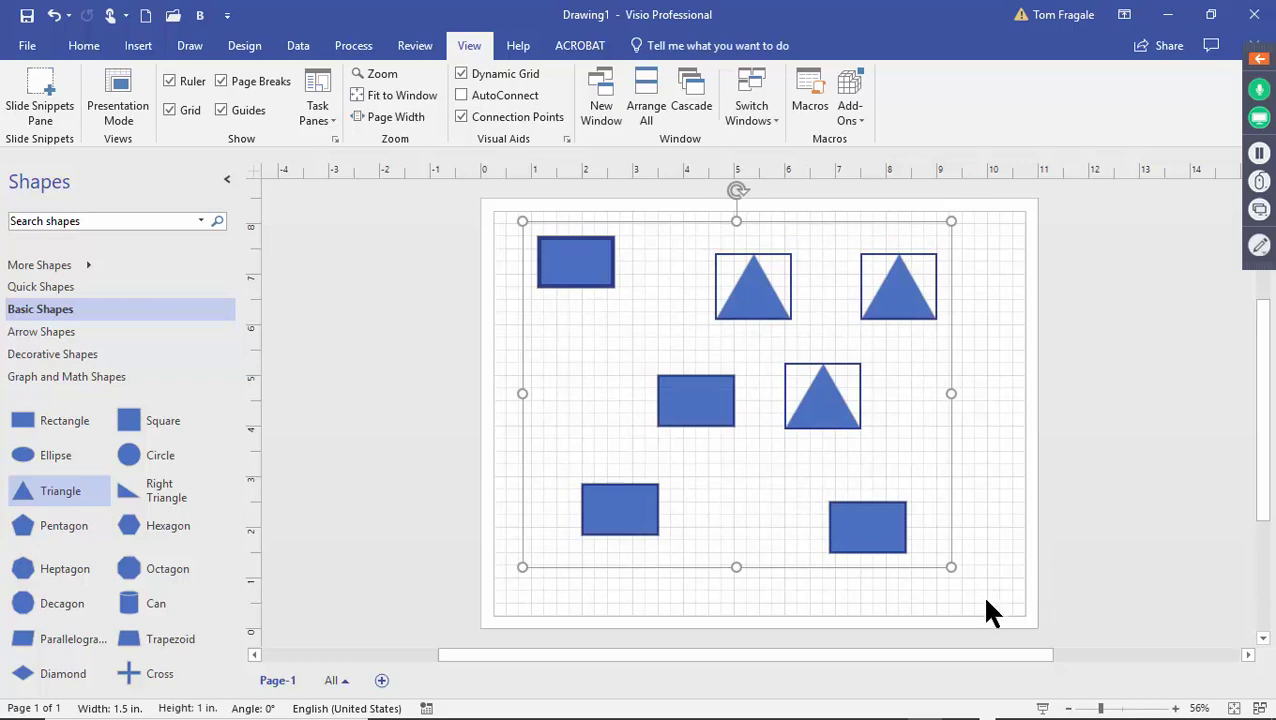
pyautogui.click(994, 375)
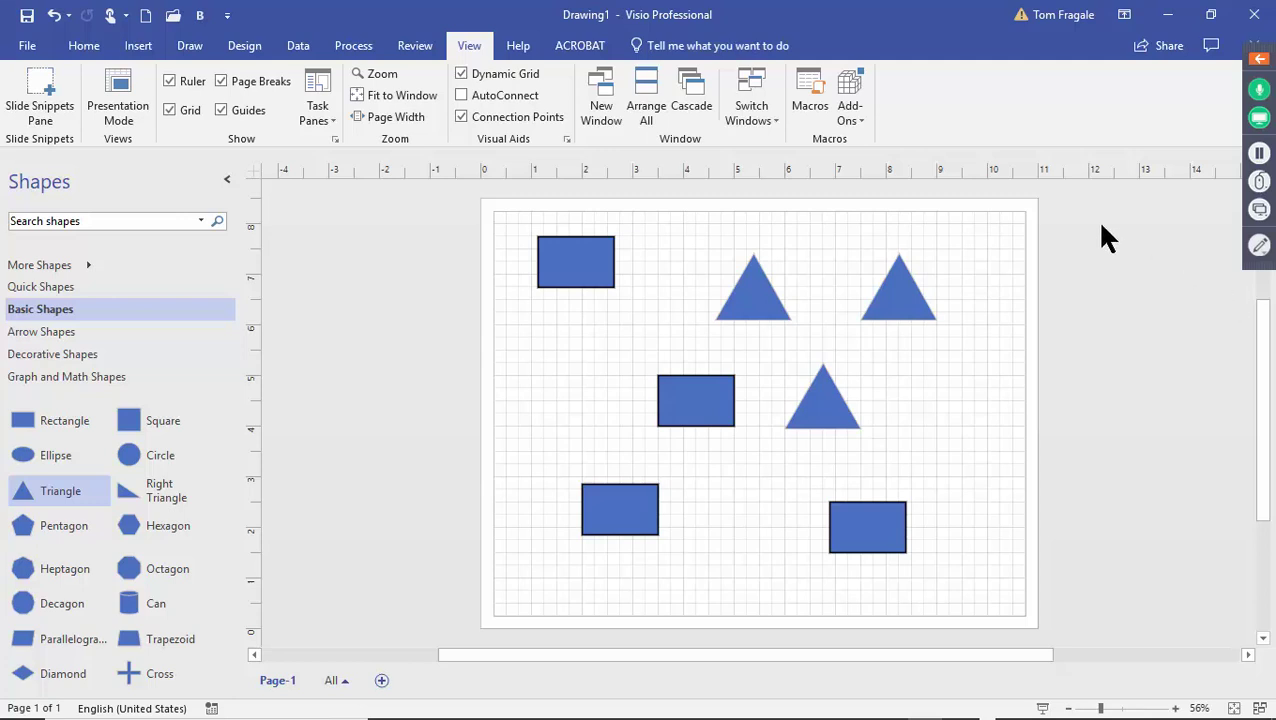
# Try left-aligning the three leftmost rectangles to the uppermost one, and undo the alignment
pyautogui.click(577, 266)
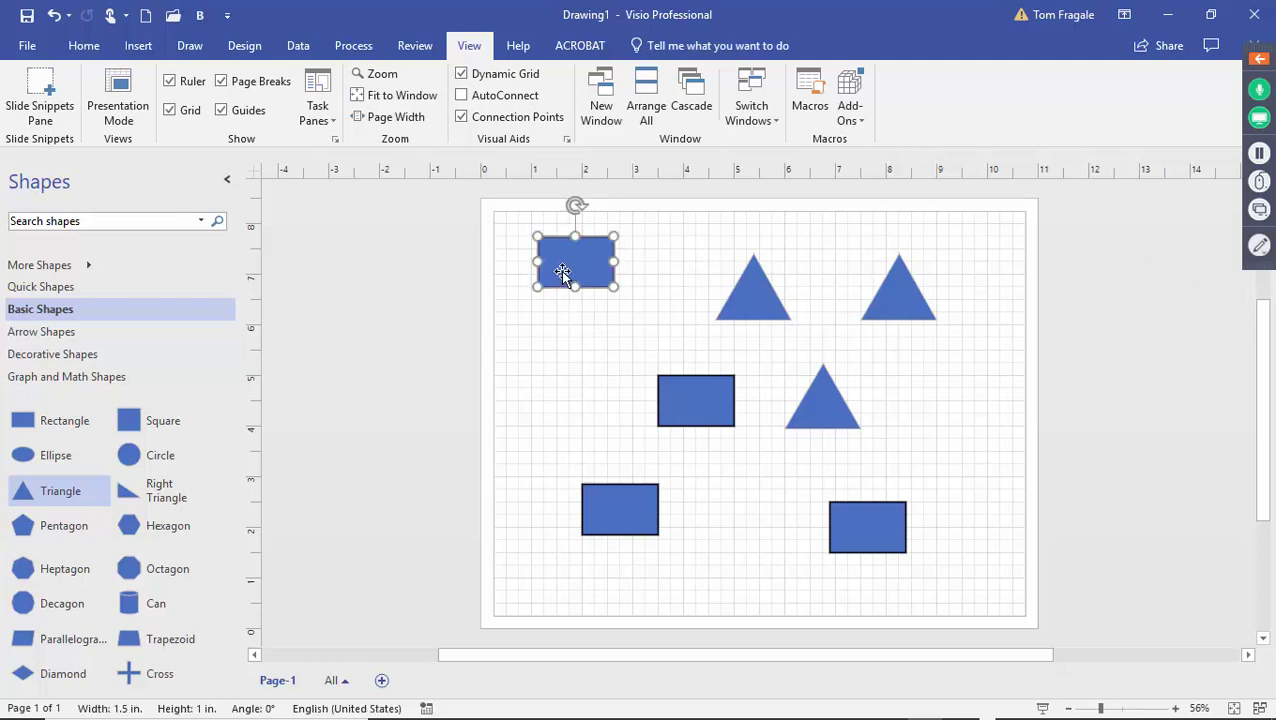
pyautogui.keyDown('shift'); pyautogui.click(697, 414); pyautogui.keyUp('shift')
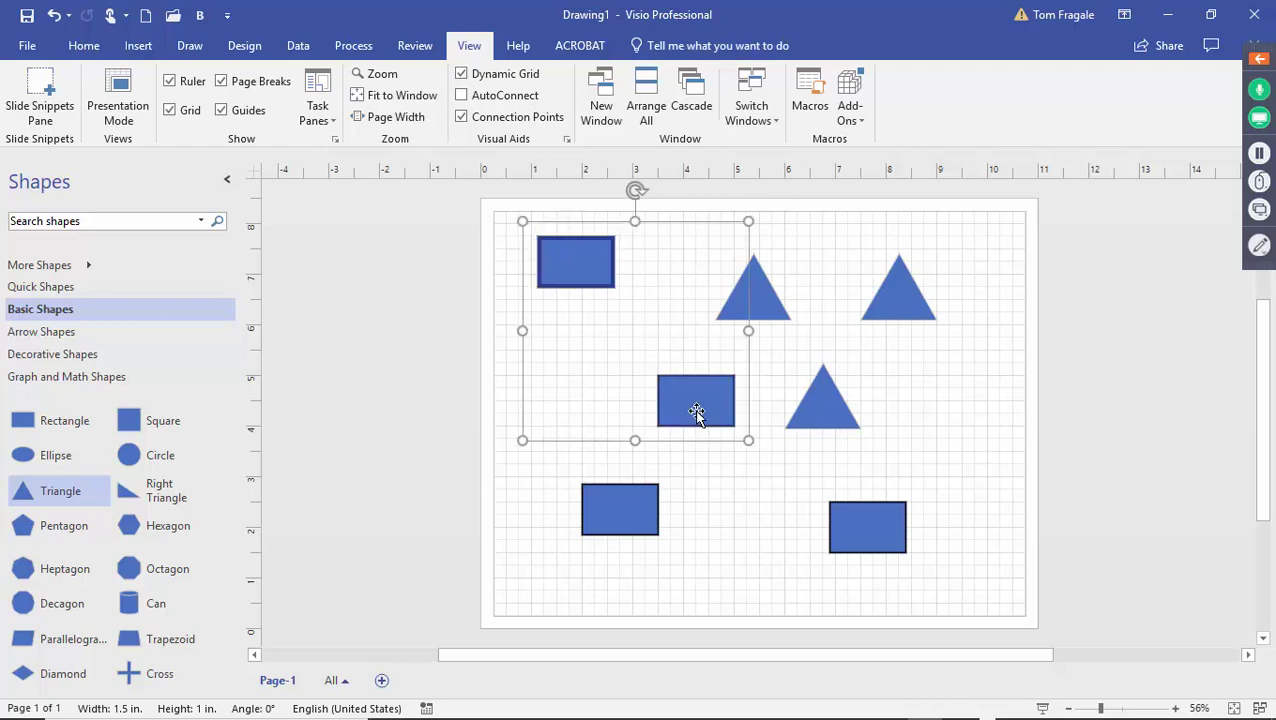
pyautogui.keyDown('shift'); pyautogui.click(621, 519); pyautogui.keyUp('shift')
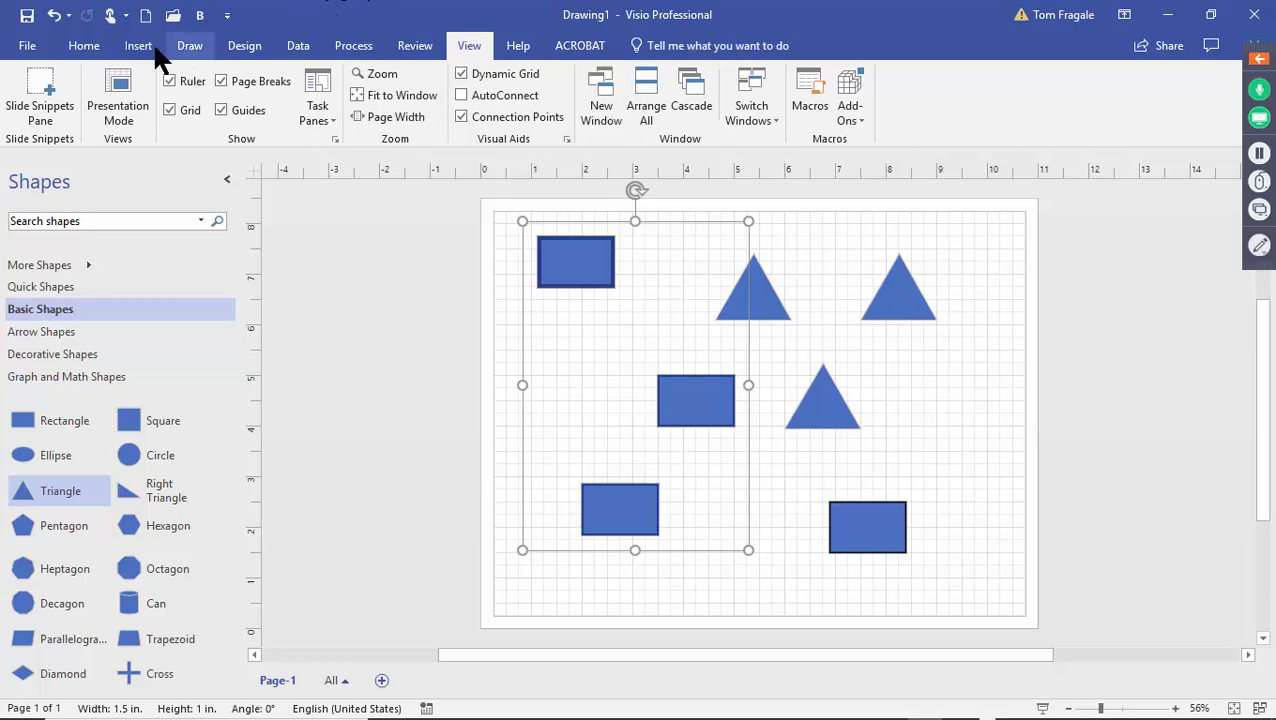
pyautogui.click(86, 48)
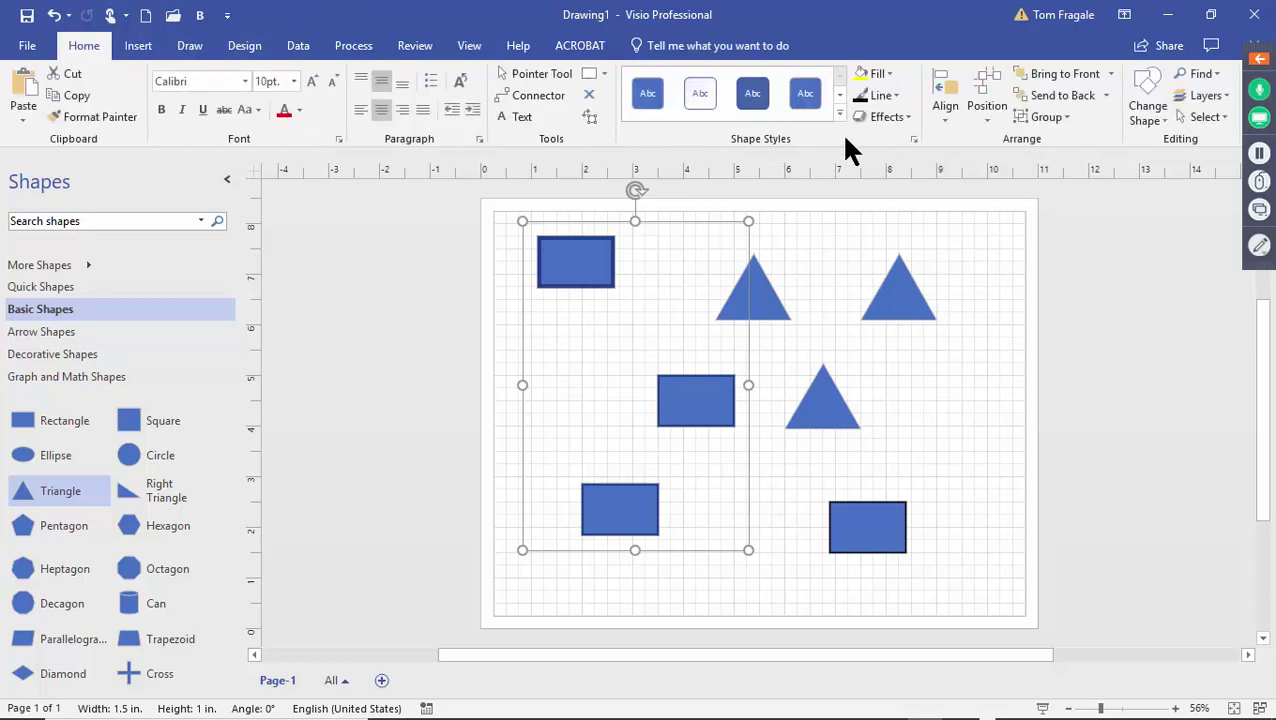
pyautogui.click(960, 124)
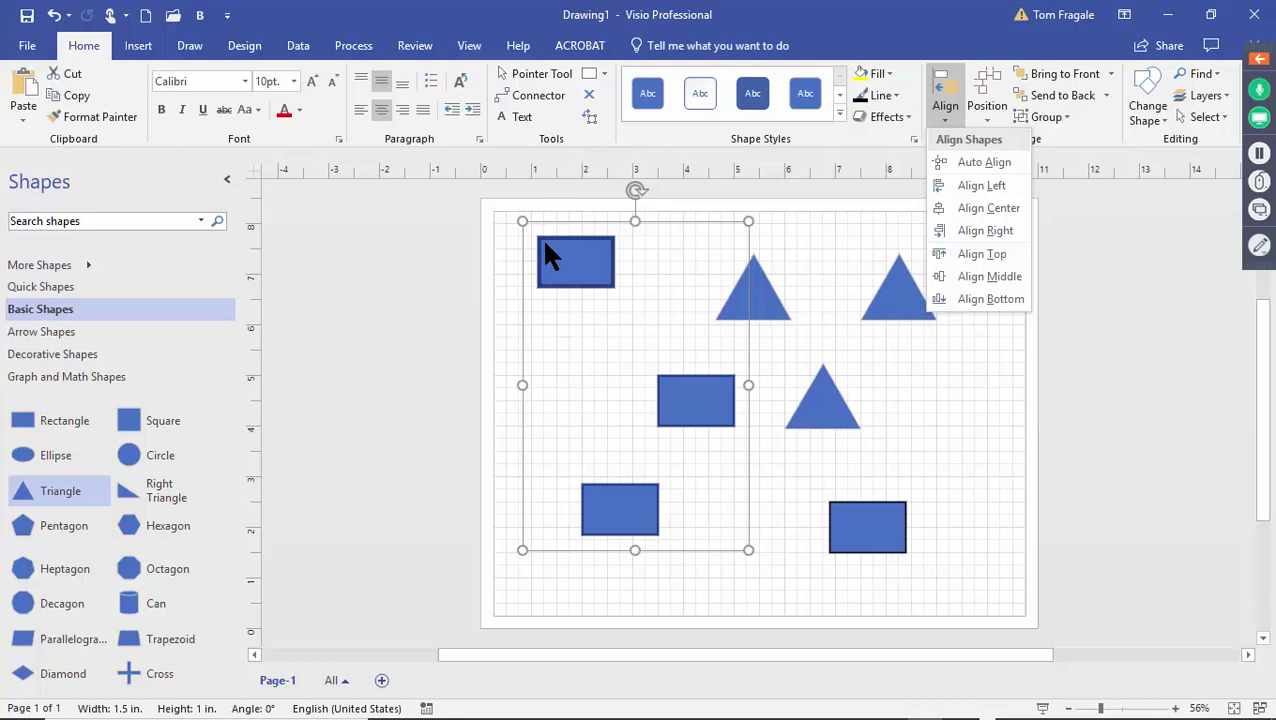
pyautogui.click(995, 184)
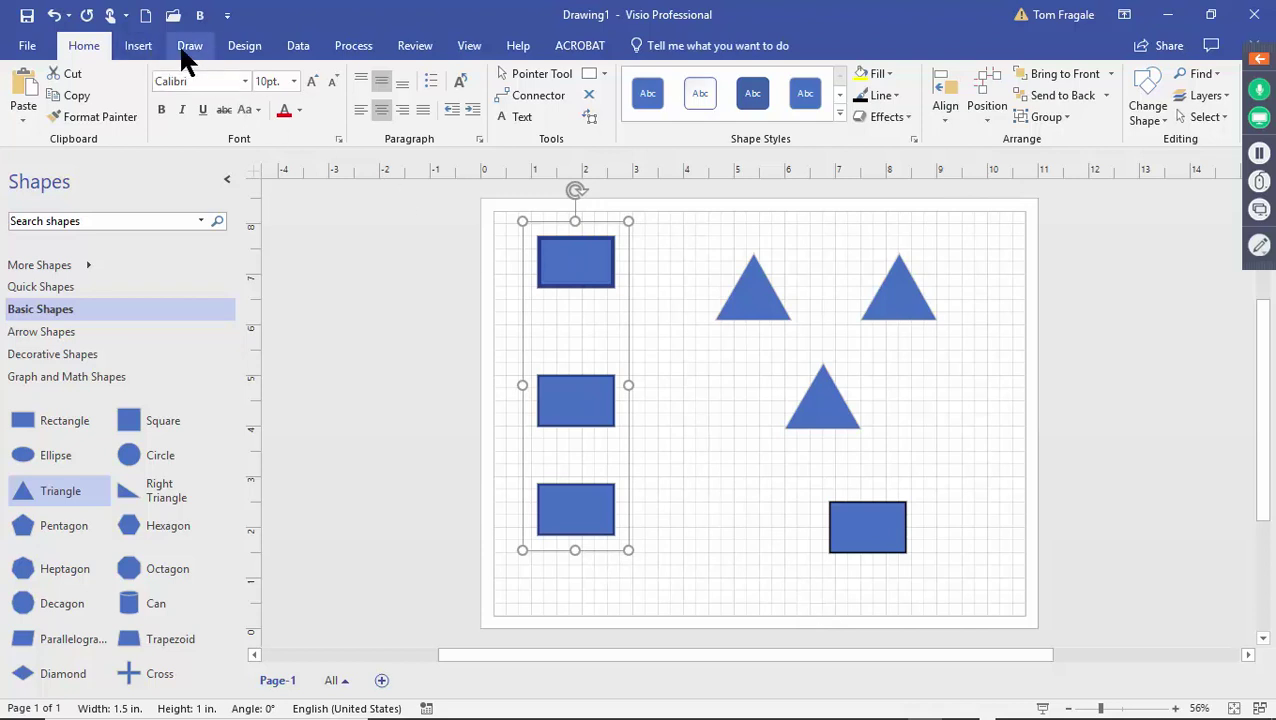
pyautogui.click(56, 16)
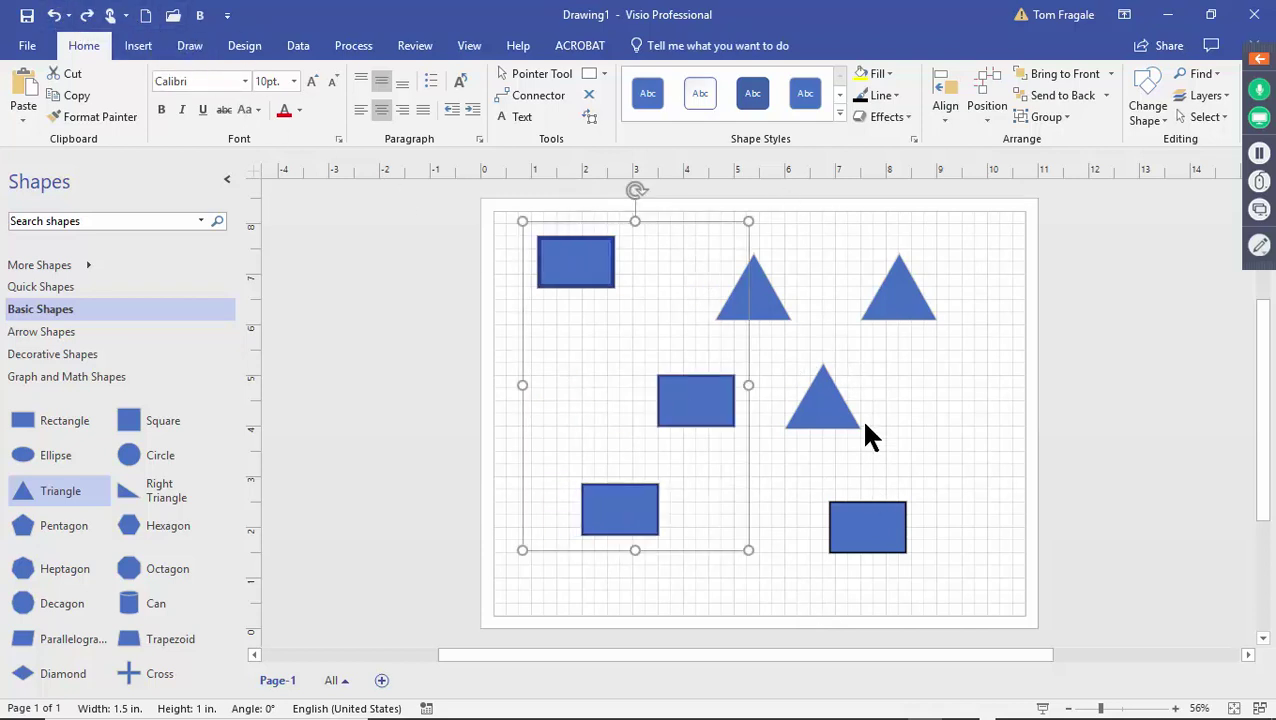
pyautogui.click(801, 343)
# Align the three leftmost rectangles to the uppermost one's left edge and distribute them vertically
pyautogui.click(585, 250)
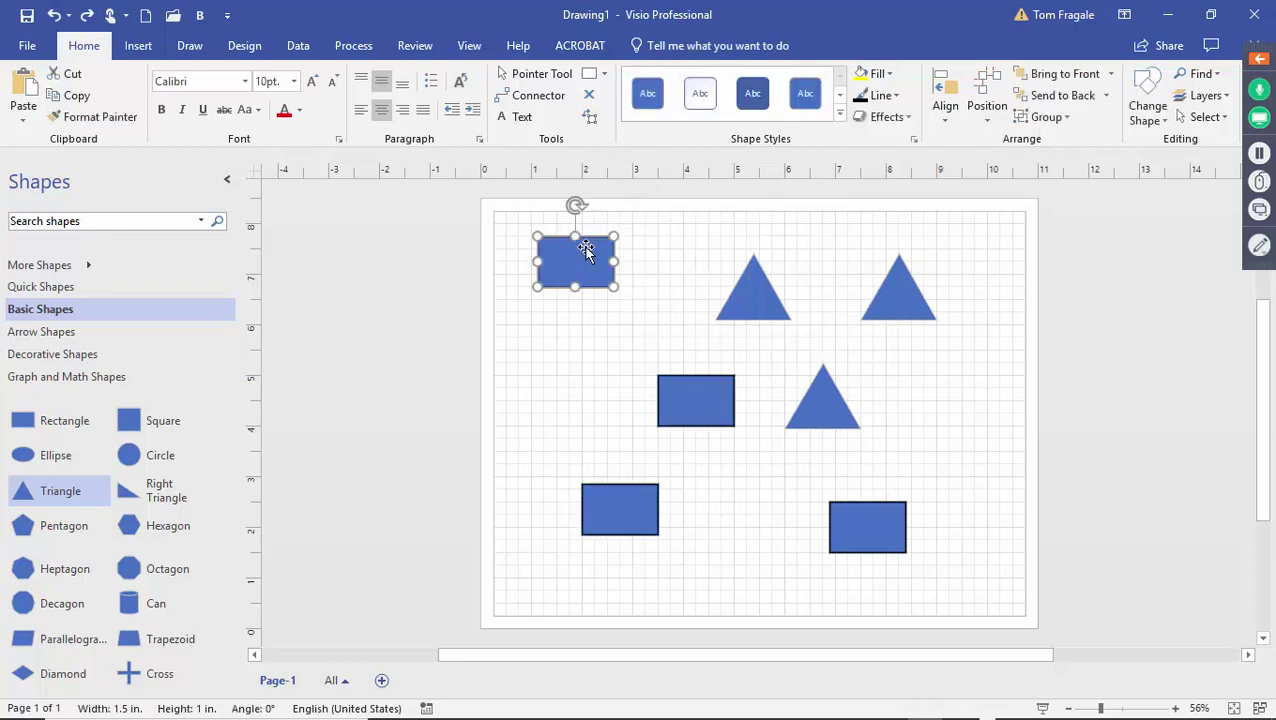
pyautogui.keyDown('shift'); pyautogui.click(678, 410); pyautogui.keyUp('shift')
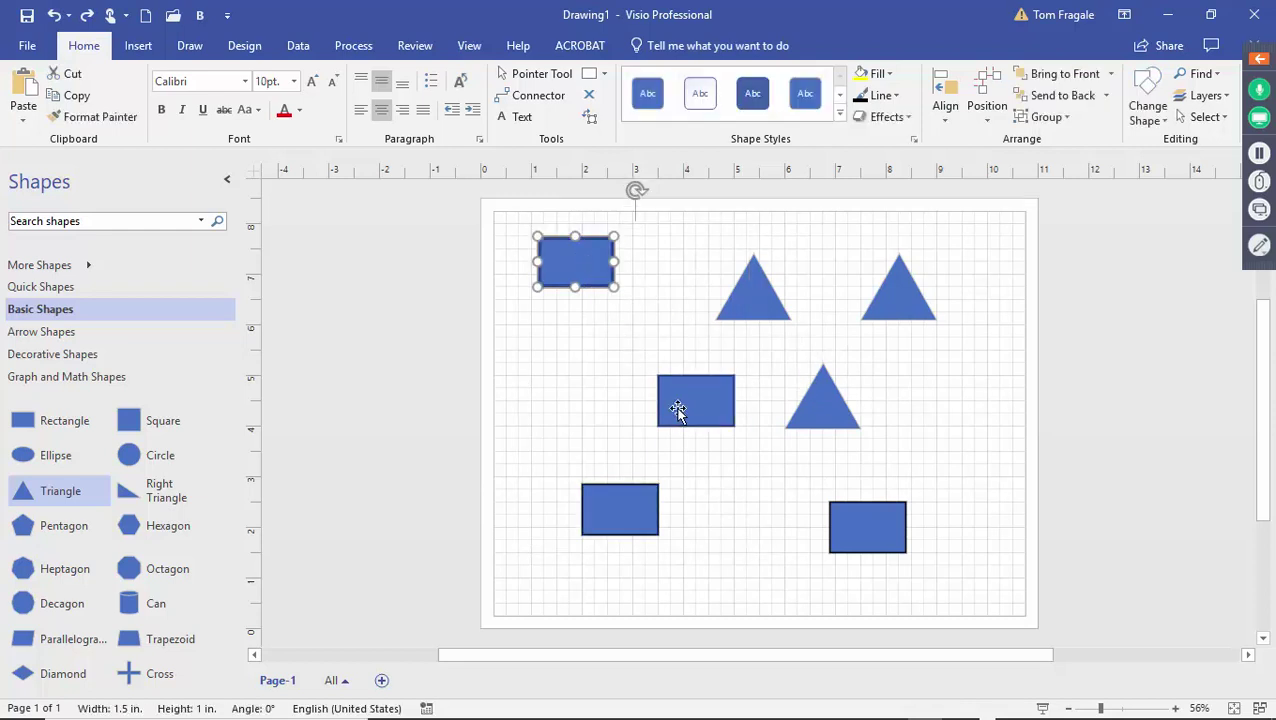
pyautogui.keyDown('shift'); pyautogui.click(635, 510); pyautogui.keyUp('shift')
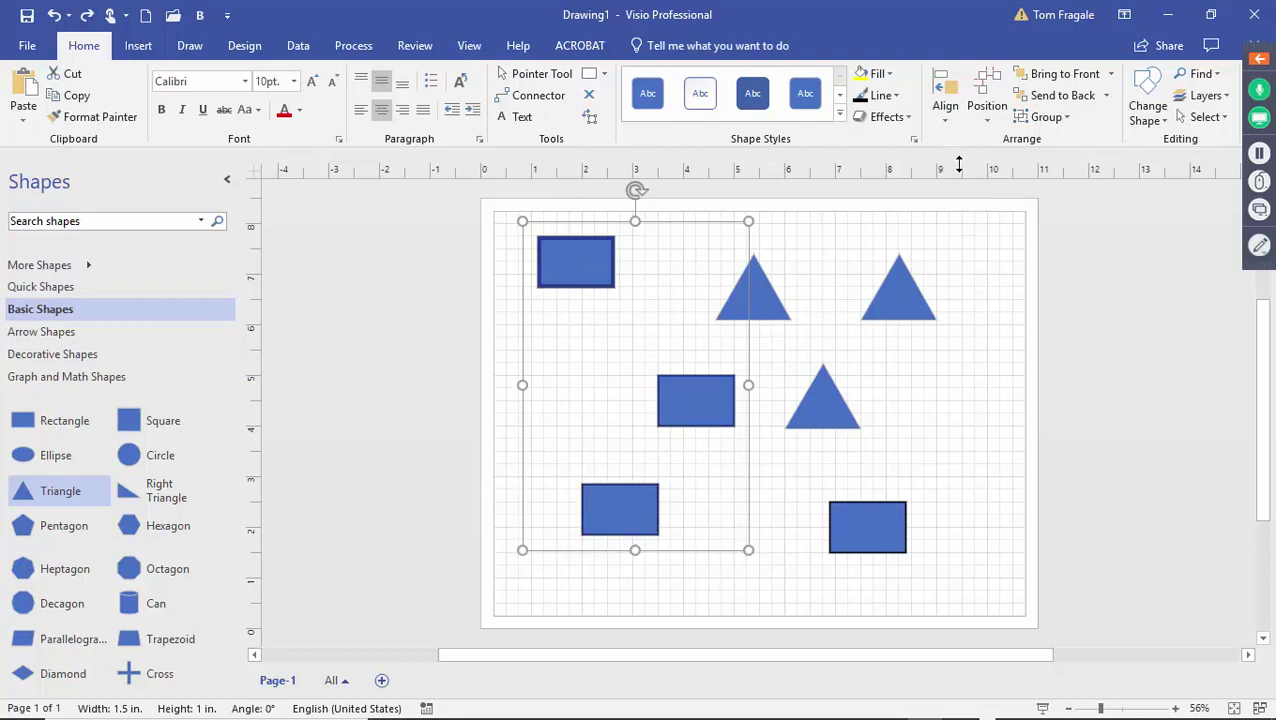
pyautogui.click(938, 113)
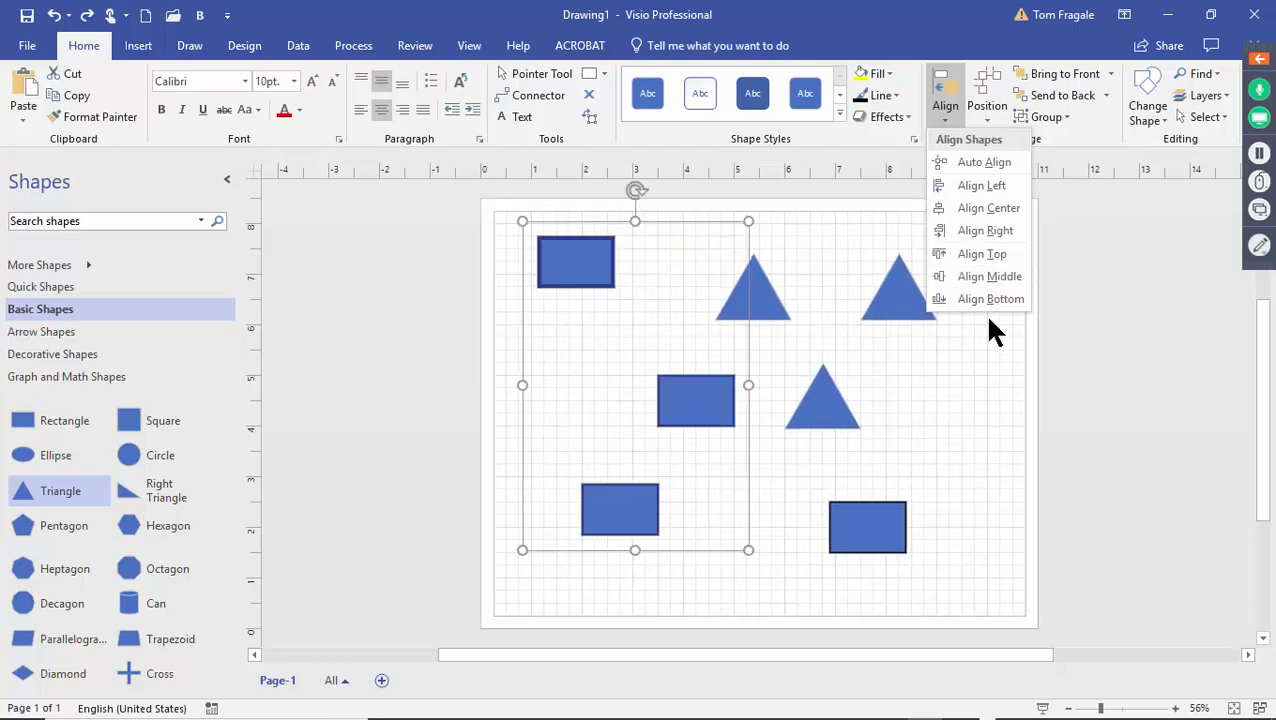
pyautogui.click(984, 185)
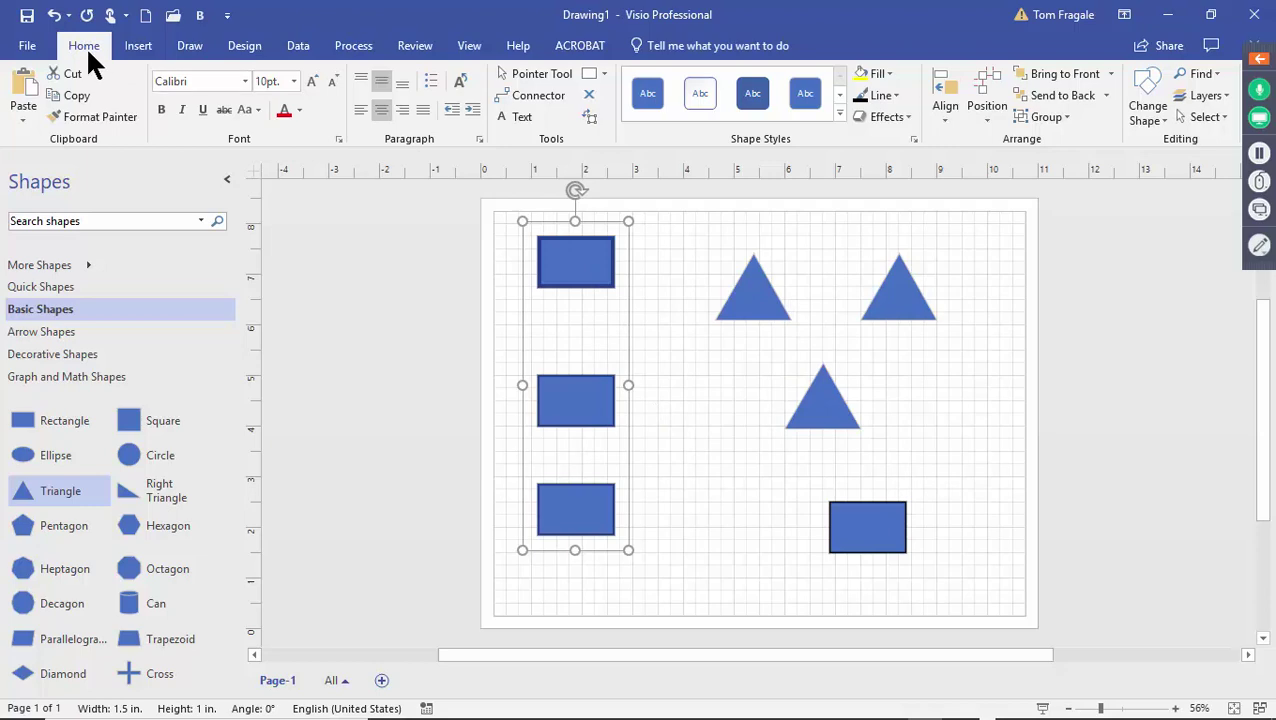
pyautogui.click(982, 122)
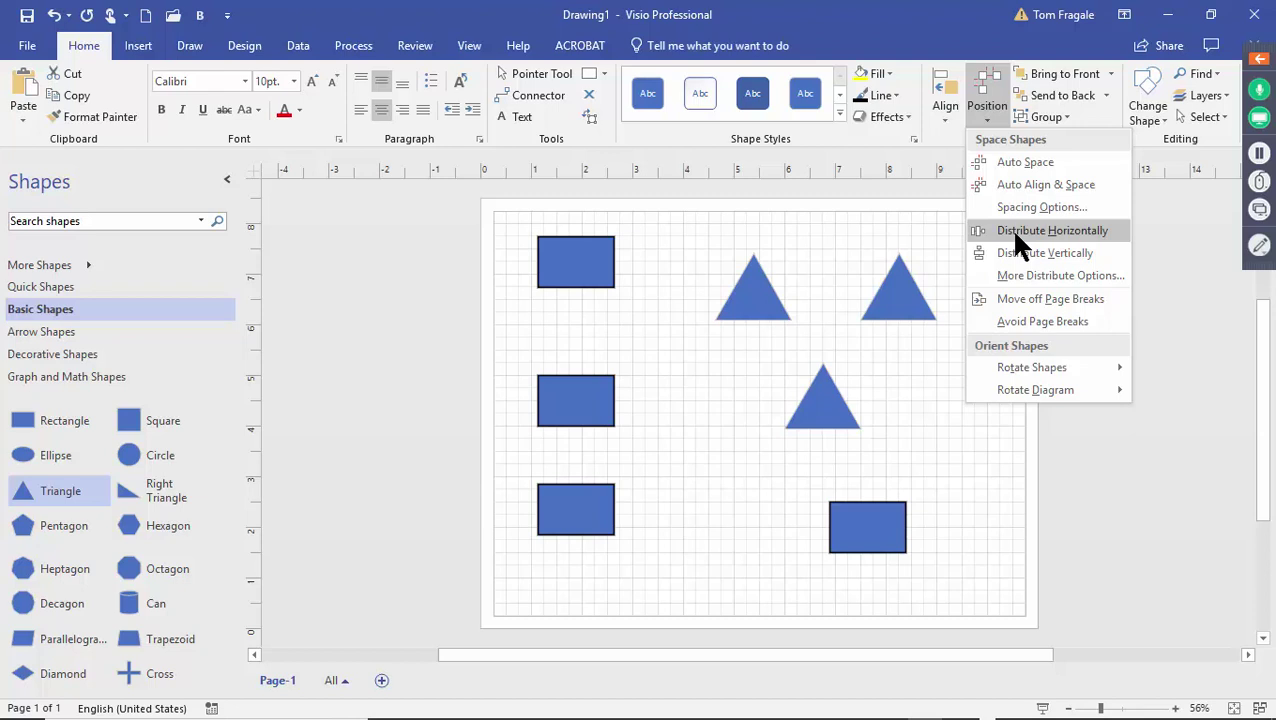
pyautogui.click(1031, 253)
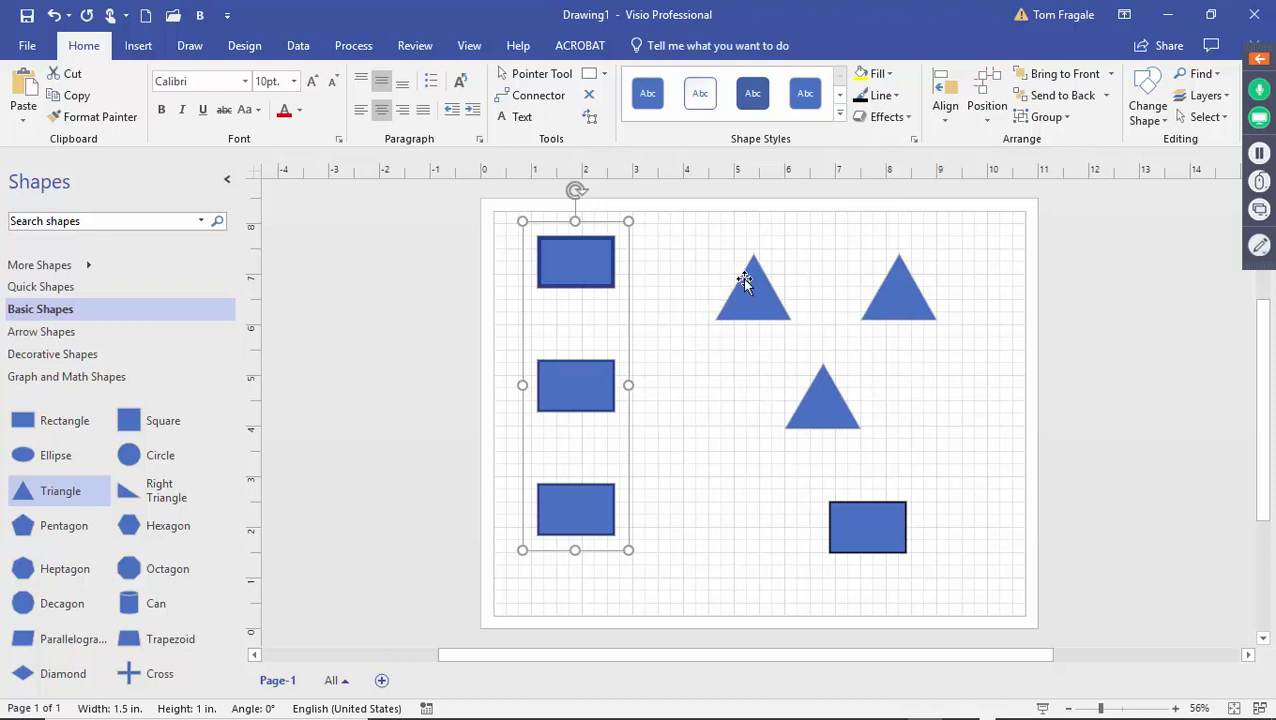
# Scatter the triangles: one beside the top rectangle, the rightmost across the page break, and the lower one just above the lower-right rectangle
pyautogui.moveTo(742, 277); pyautogui.dragTo(660, 260)
pyautogui.moveTo(900, 301); pyautogui.dragTo(1014, 352)
pyautogui.moveTo(834, 404); pyautogui.dragTo(847, 457)
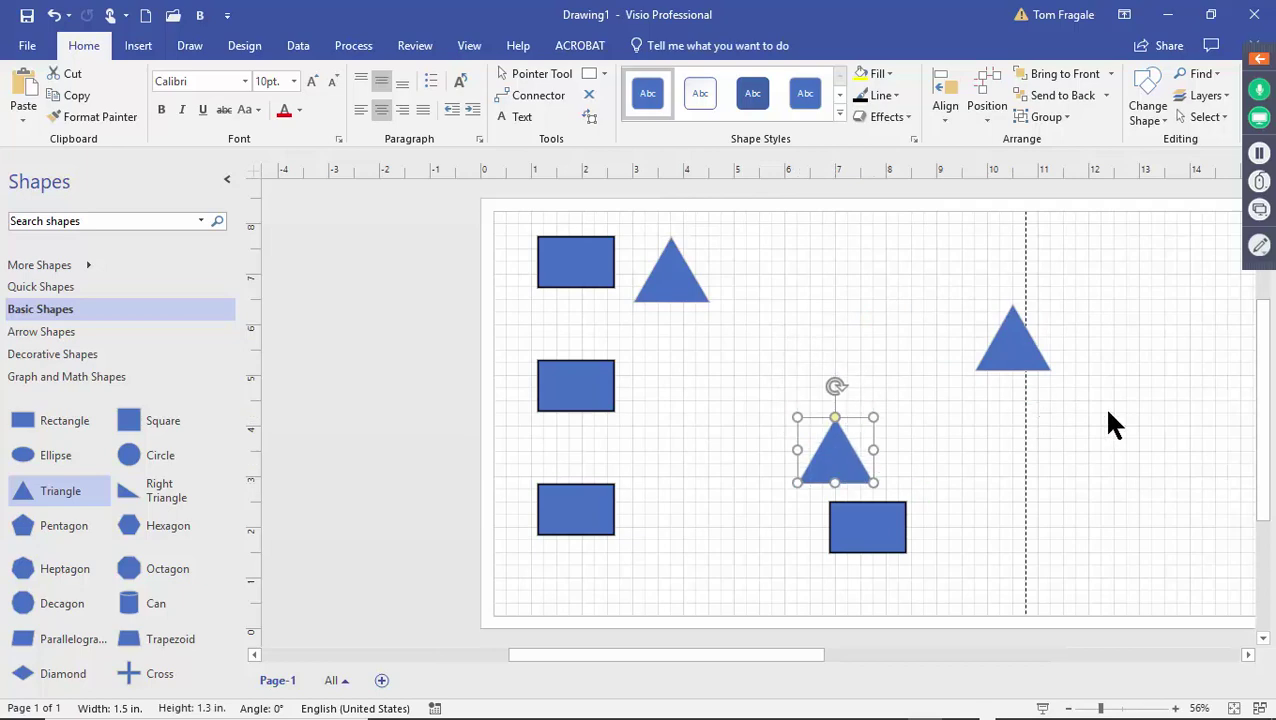
# Align the three triangles to the top edge of the leftmost one and distribute them horizontally
pyautogui.click(678, 275)
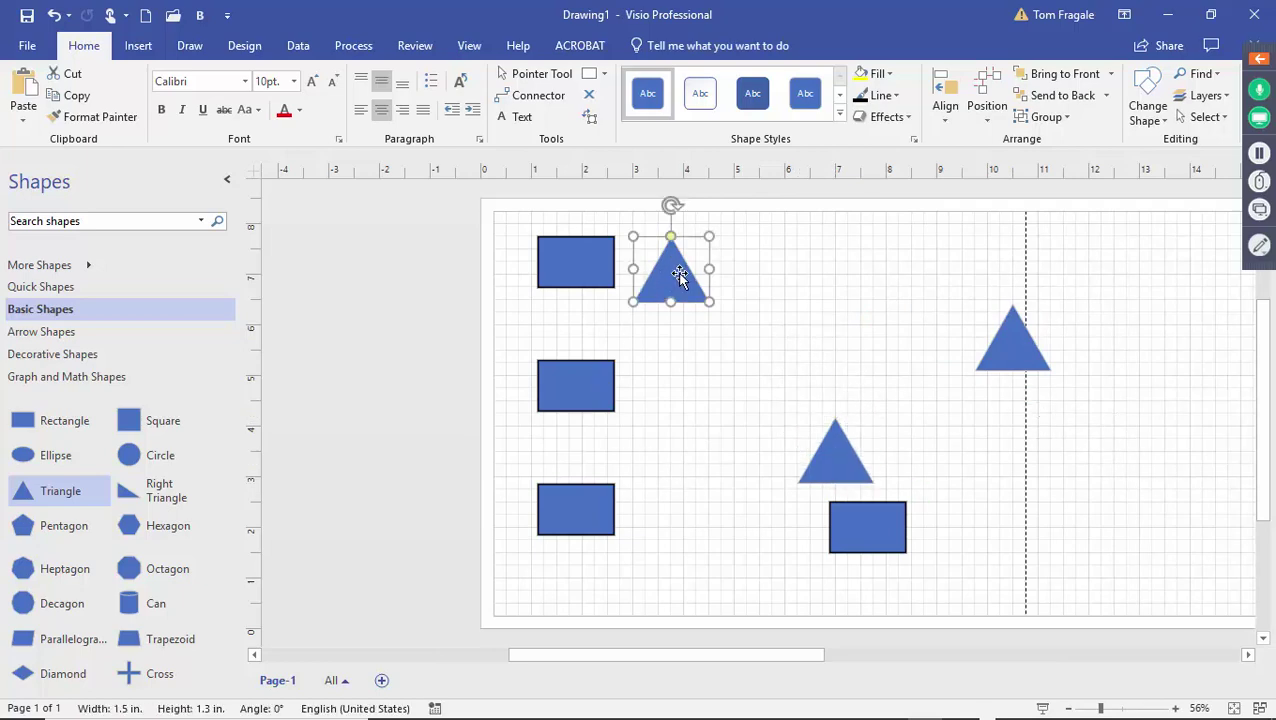
pyautogui.keyDown('shift'); pyautogui.click(838, 456); pyautogui.keyUp('shift')
pyautogui.keyDown('shift'); pyautogui.click(1029, 356); pyautogui.keyUp('shift')
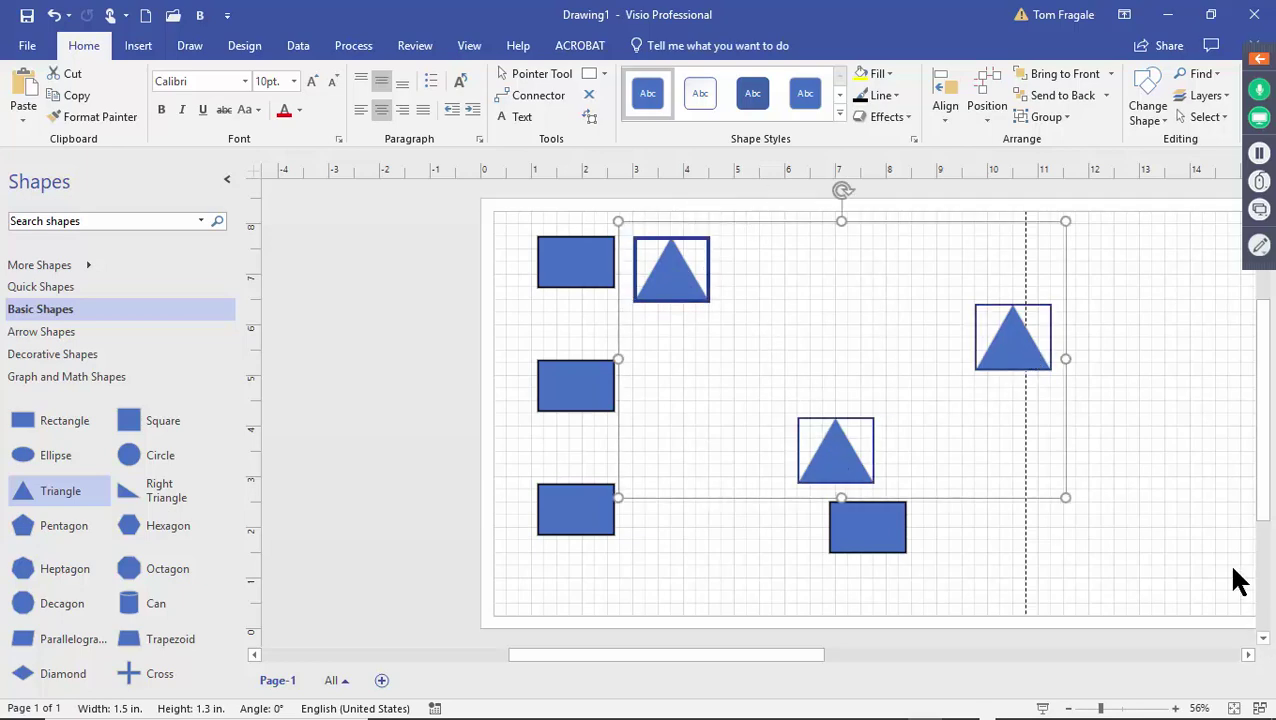
pyautogui.click(942, 112)
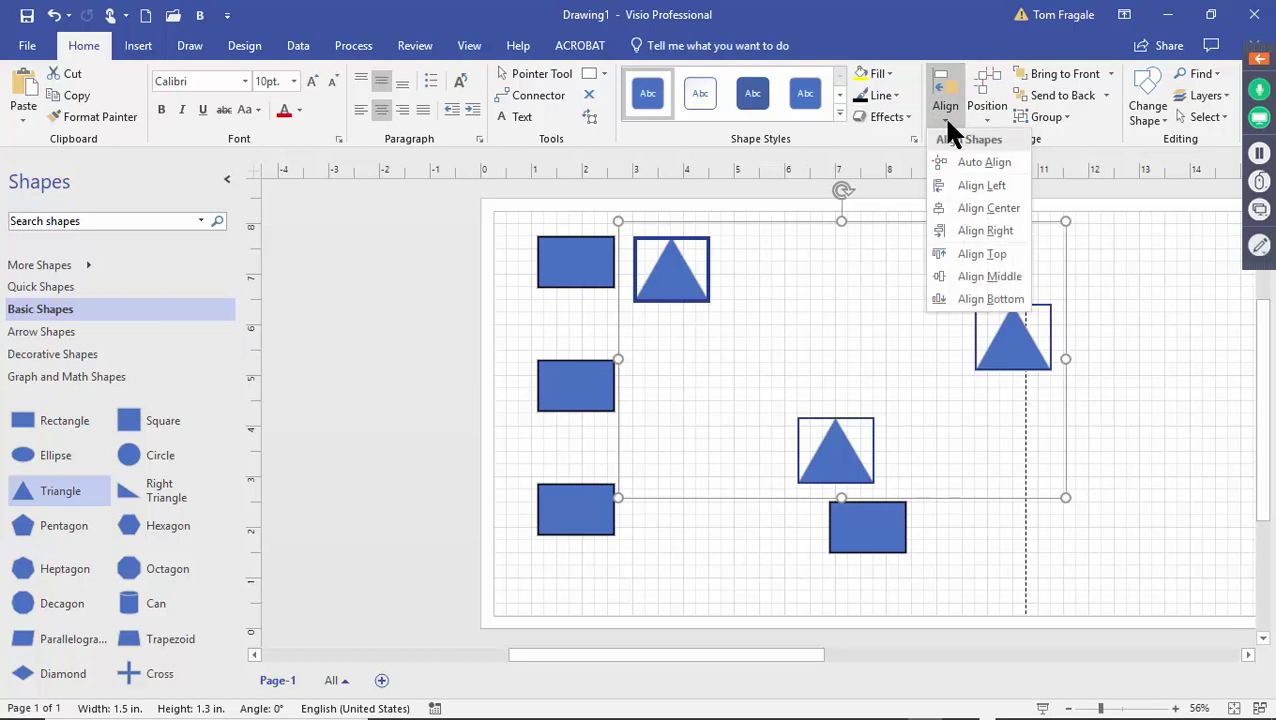
pyautogui.click(968, 256)
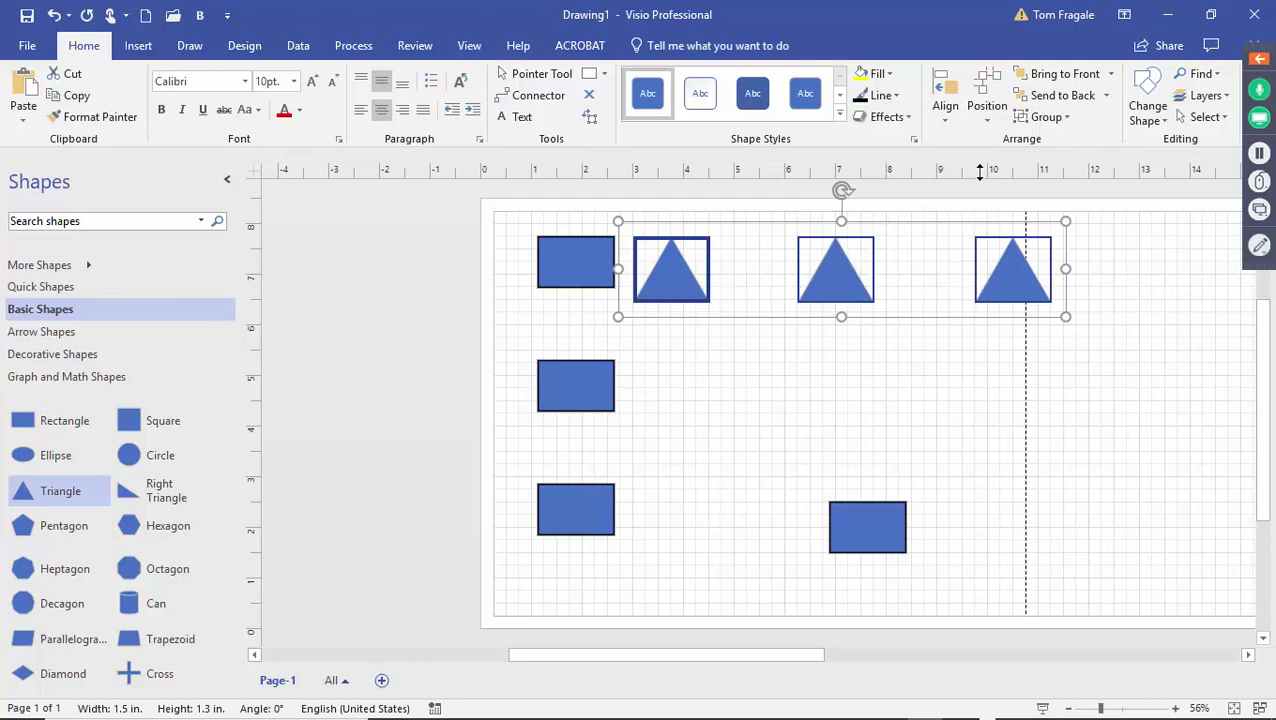
pyautogui.click(987, 114)
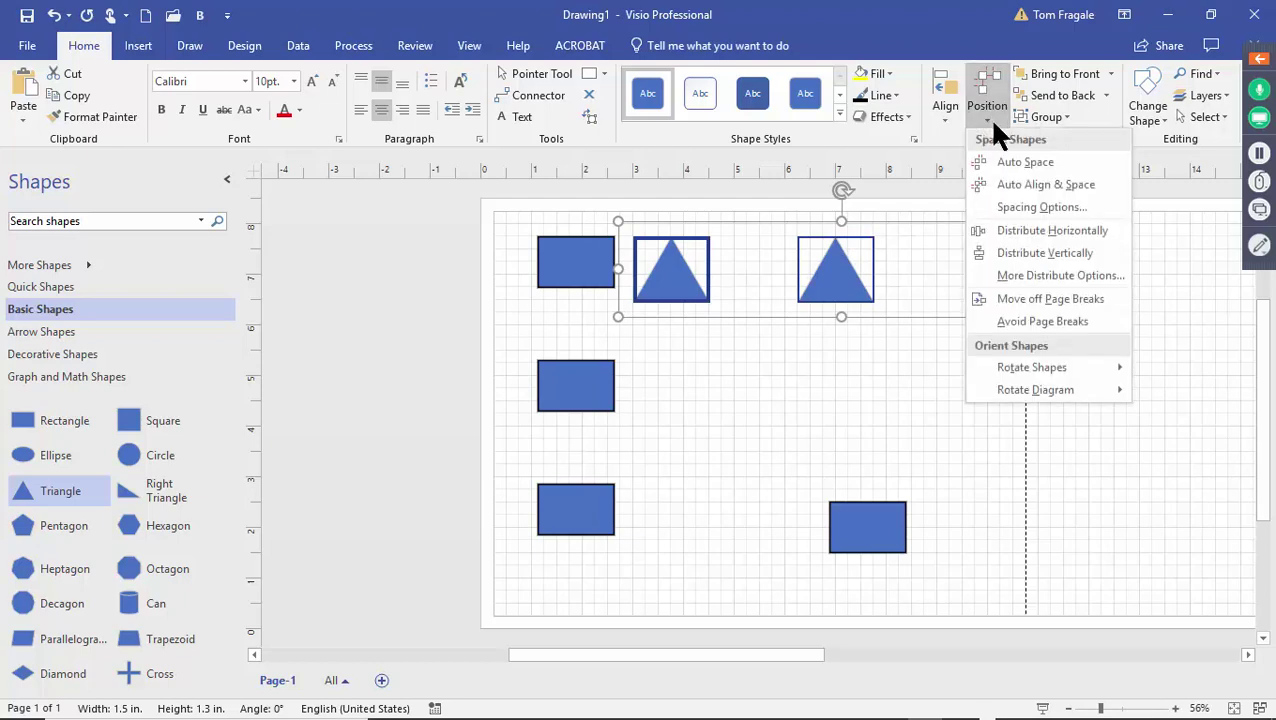
pyautogui.click(1050, 240)
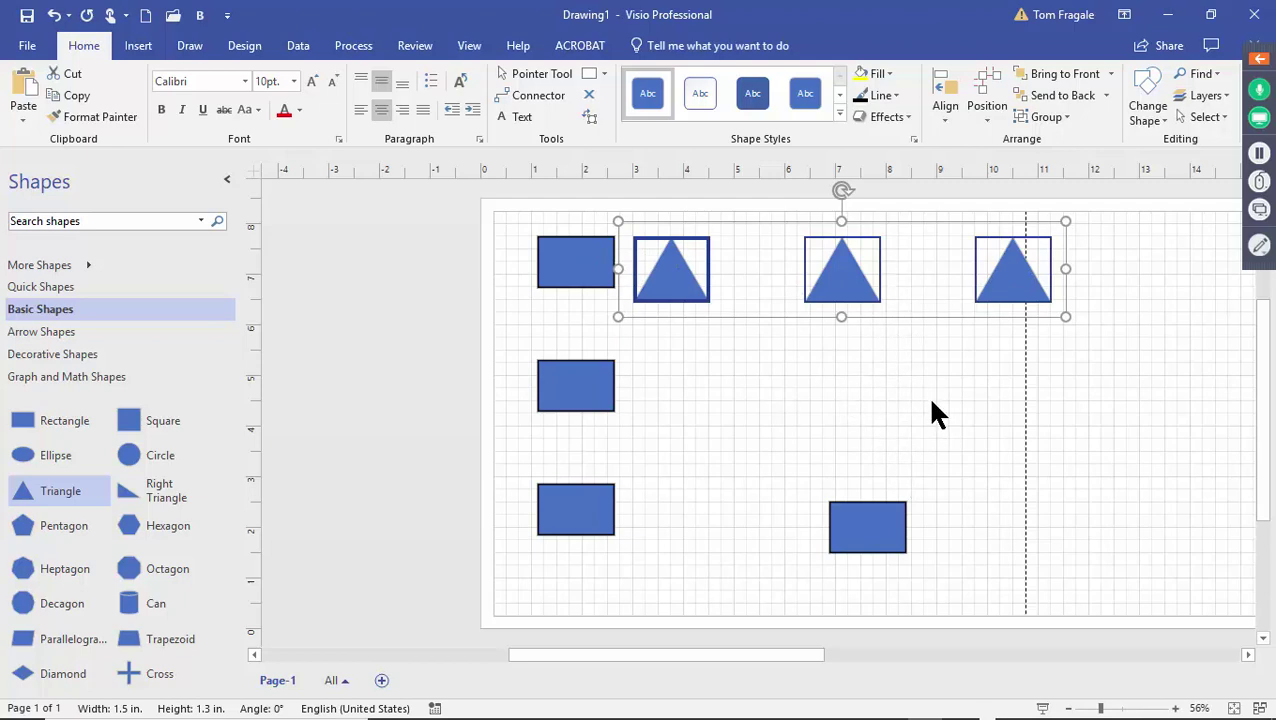
# Include the top rectangle with the three triangles, align all four by their top edges, and distribute them horizontally
pyautogui.keyDown('shift'); pyautogui.click(561, 270); pyautogui.keyUp('shift')
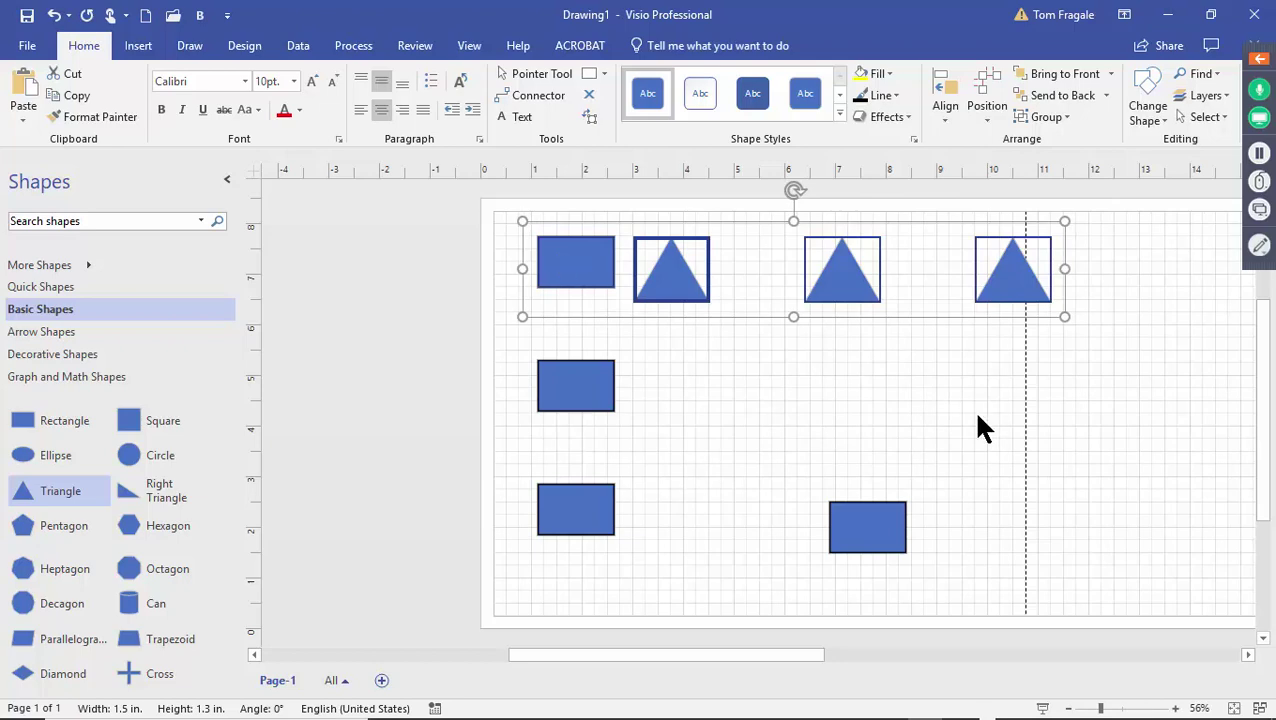
pyautogui.click(945, 108)
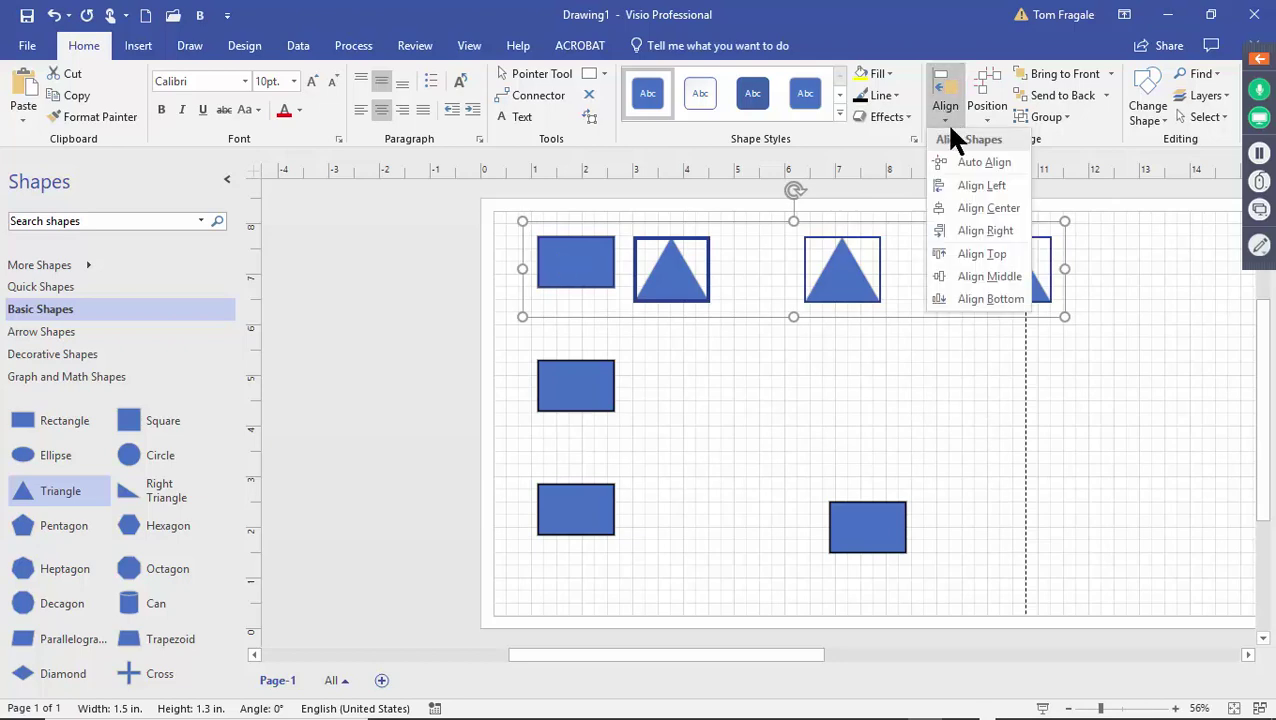
pyautogui.click(979, 258)
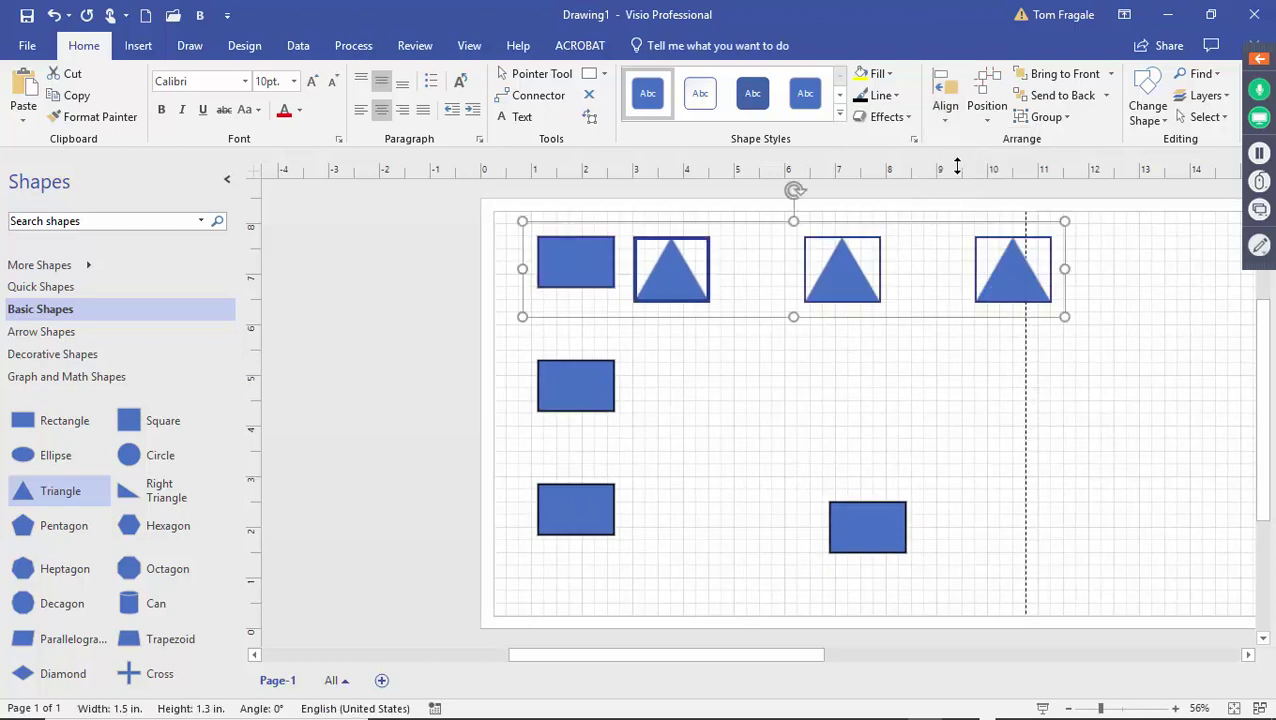
pyautogui.click(1000, 116)
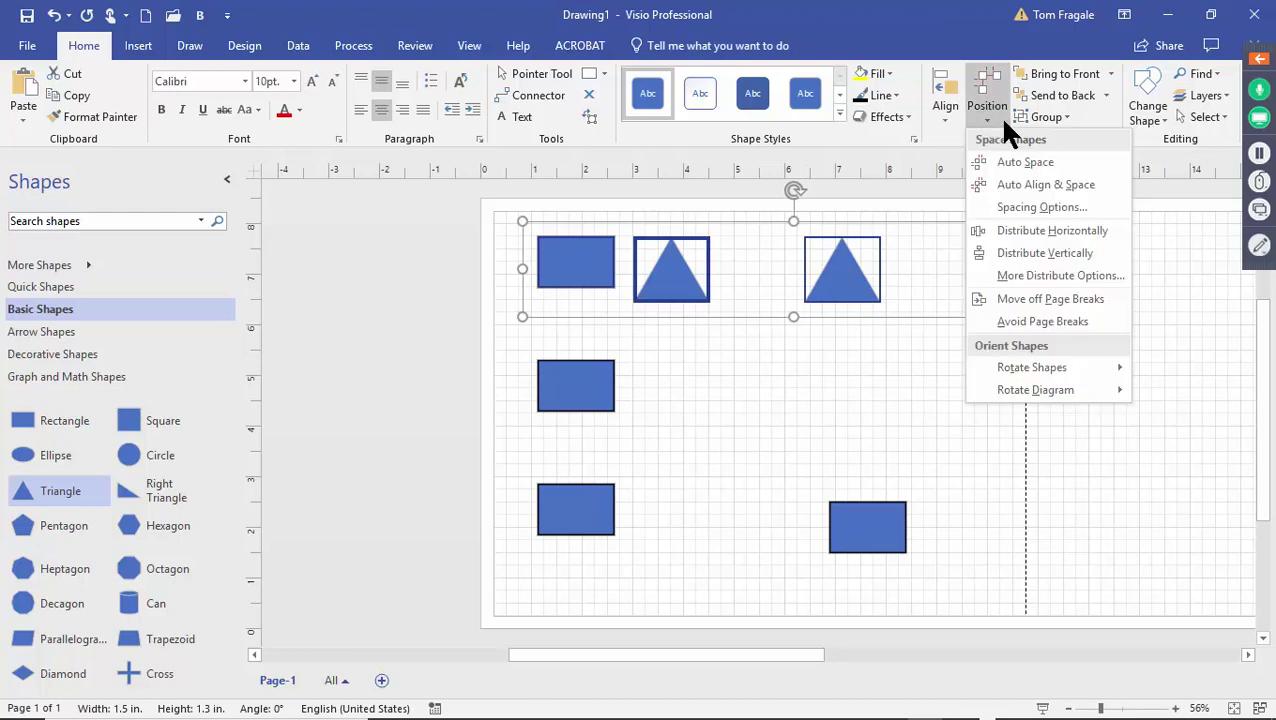
pyautogui.click(1053, 232)
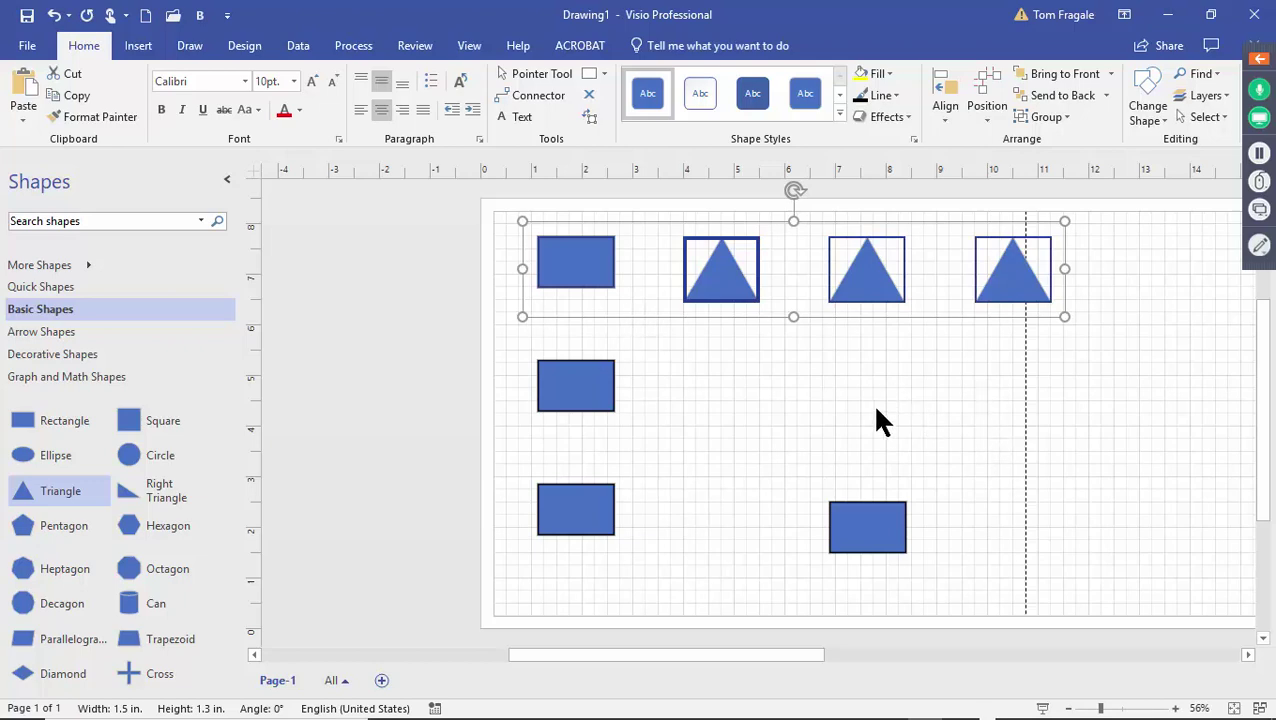
# Group the top rectangle and three triangles, and move the group up and left so it fits within the first page
pyautogui.rightClick(1016, 284)
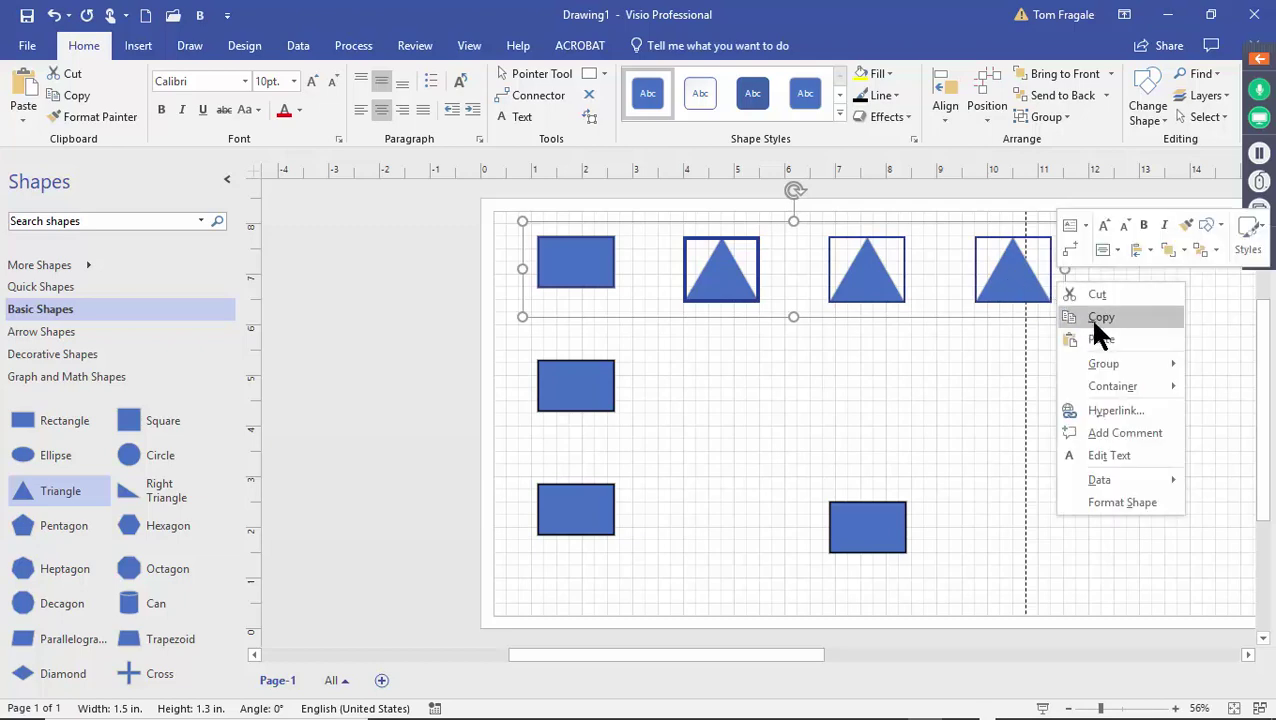
pyautogui.moveTo(1116, 368)
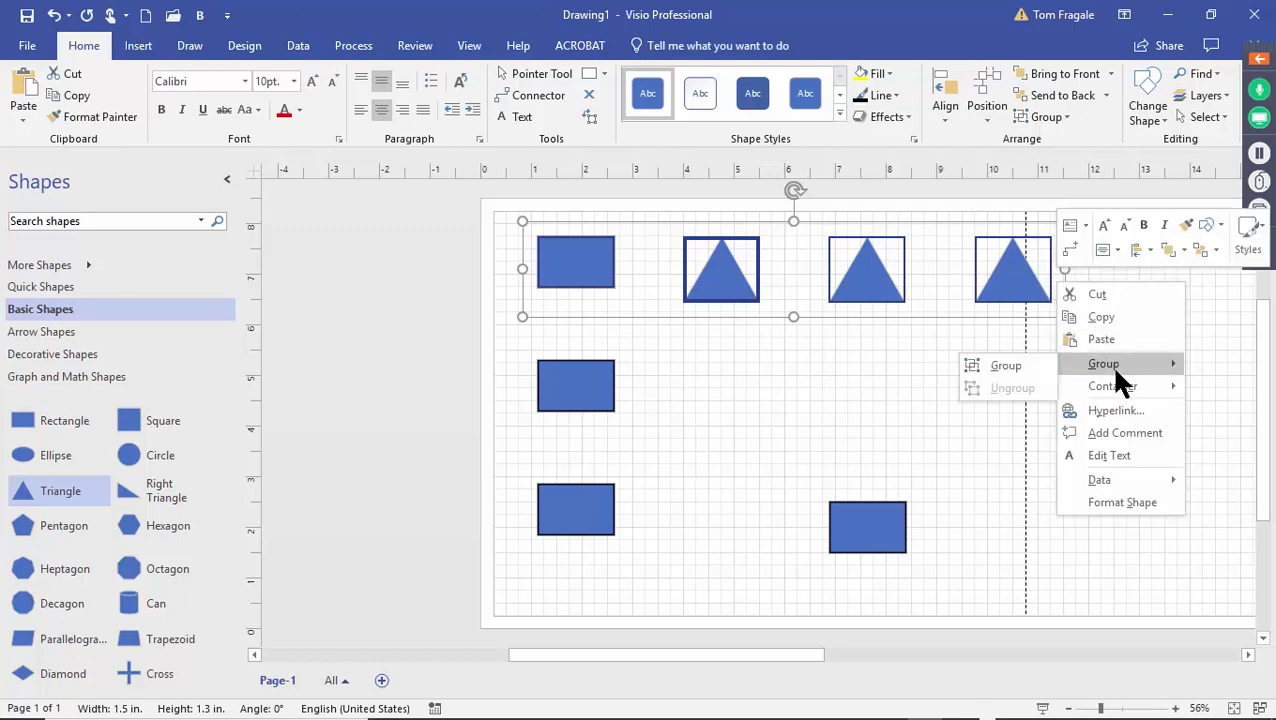
pyautogui.click(996, 366)
pyautogui.click(726, 345)
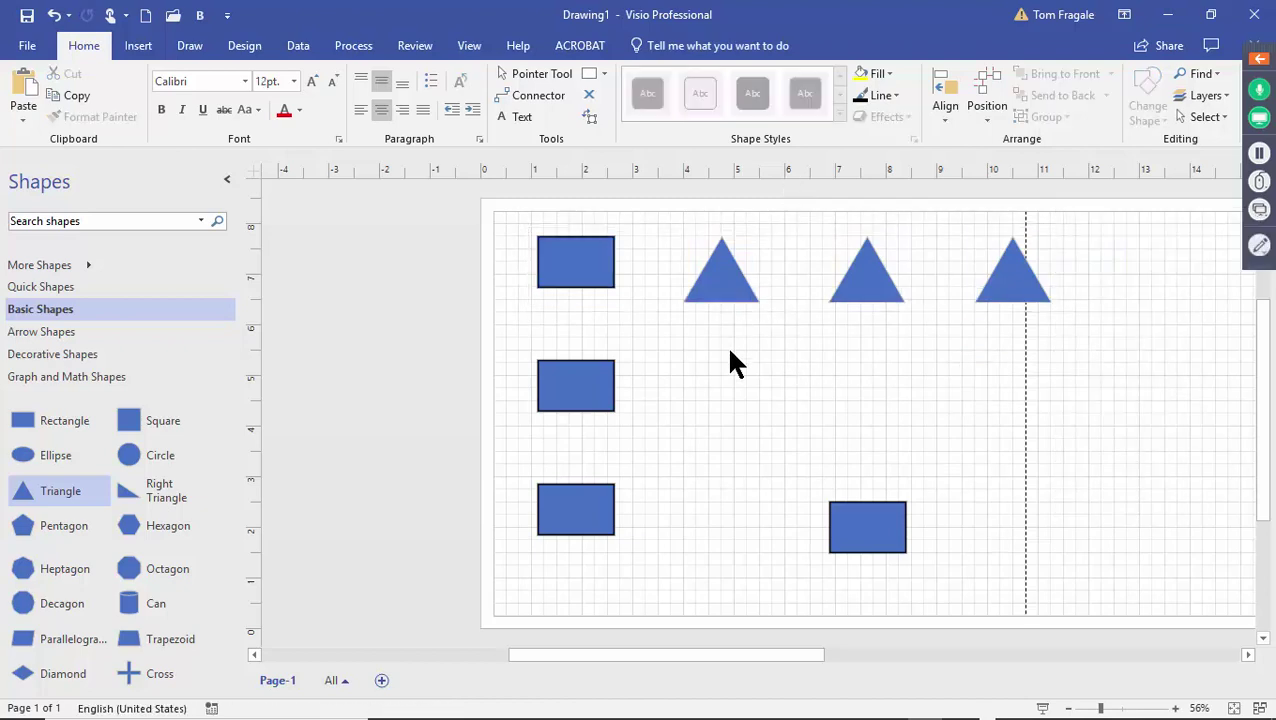
pyautogui.moveTo(722, 278)
pyautogui.mouseDown()
pyautogui.moveTo(757, 424)
pyautogui.moveTo(698, 581)
pyautogui.moveTo(695, 288)
pyautogui.moveTo(732, 258)
pyautogui.mouseUp()
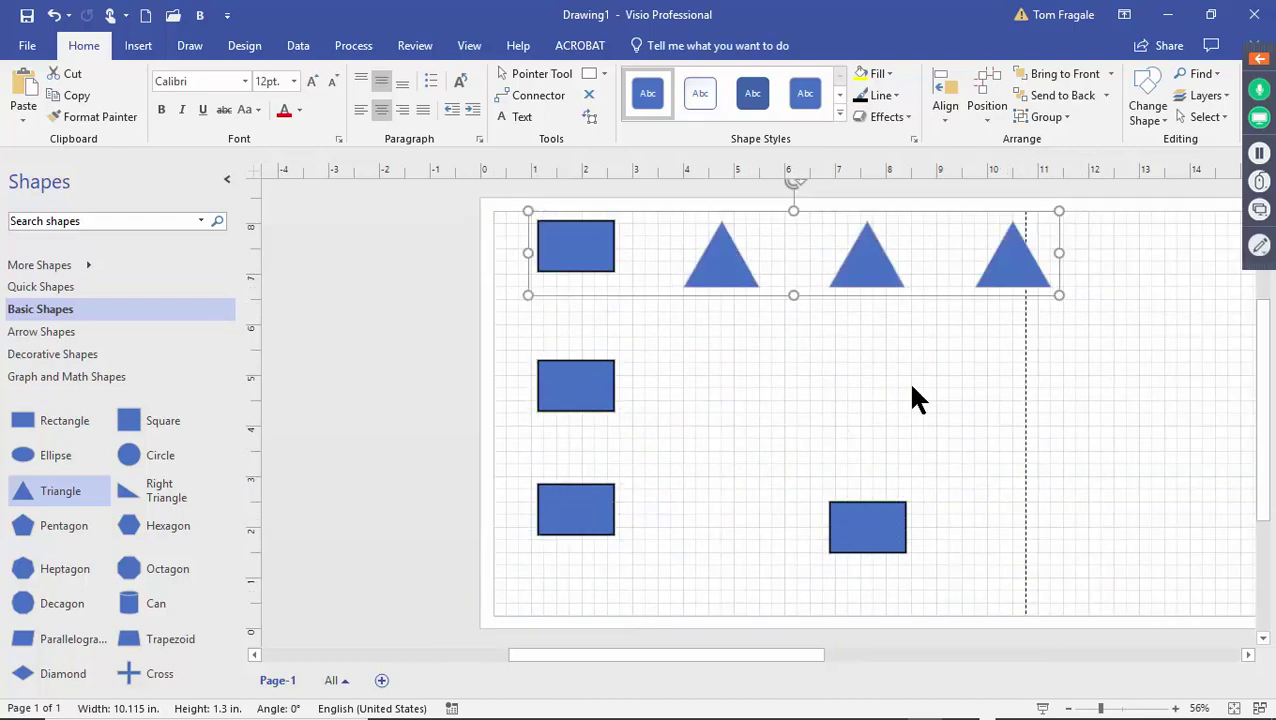
pyautogui.moveTo(858, 272); pyautogui.dragTo(816, 275)
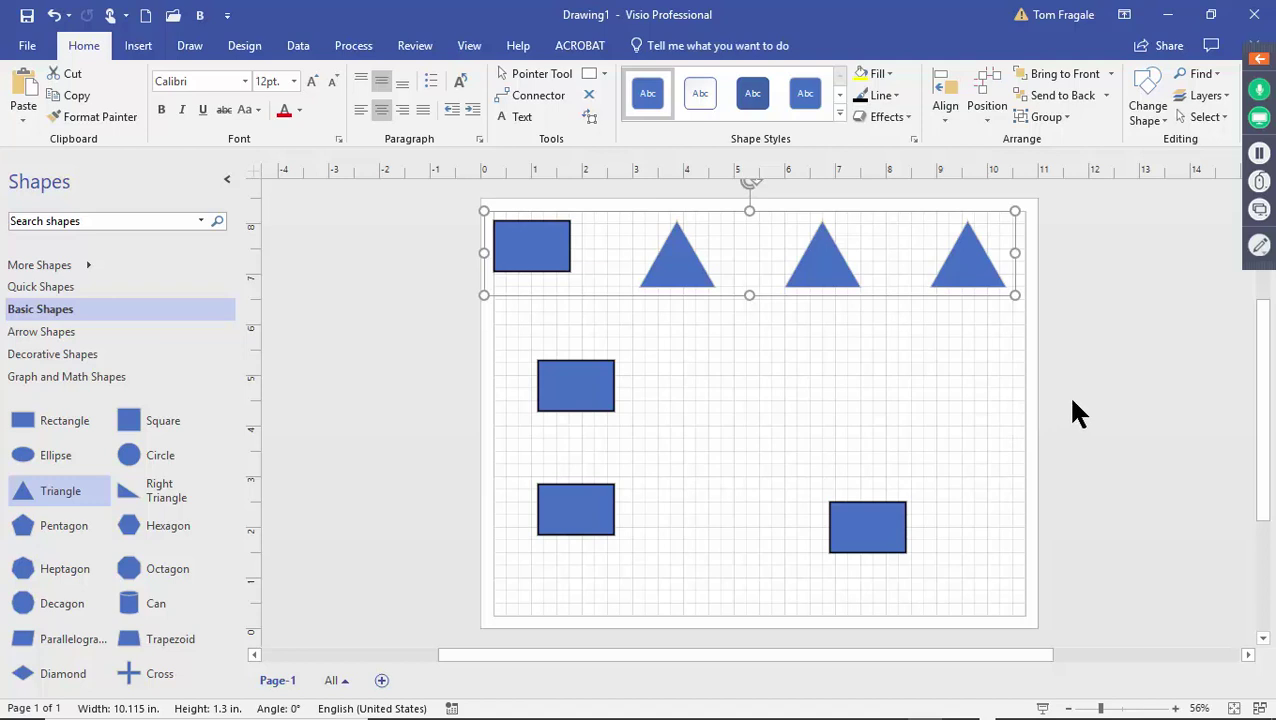
pyautogui.click(973, 272)
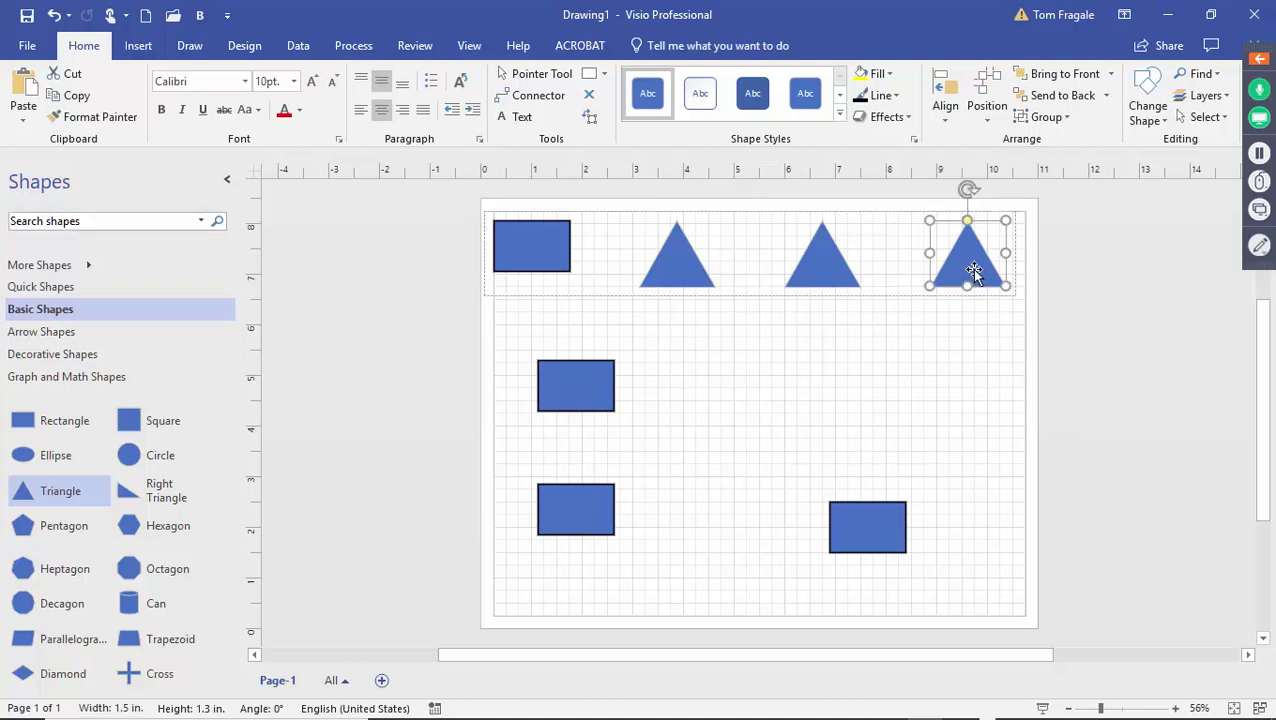
pyautogui.rightClick(975, 276)
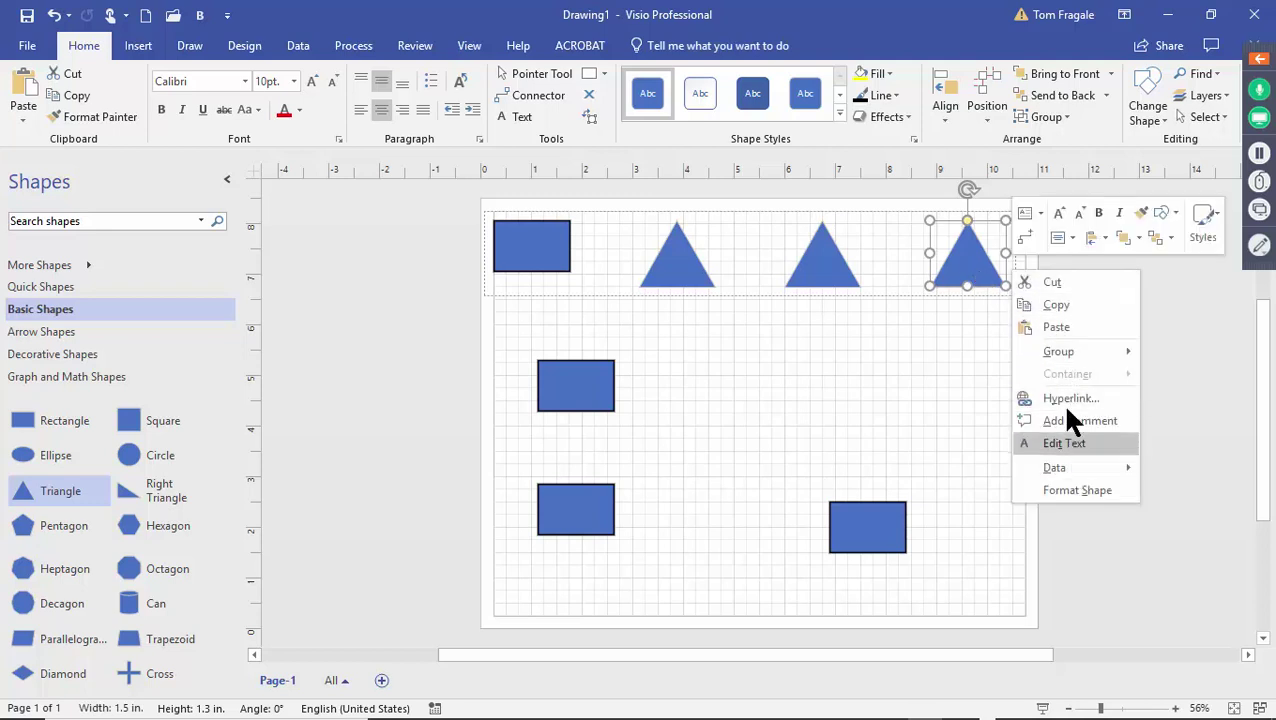
pyautogui.moveTo(1065, 351)
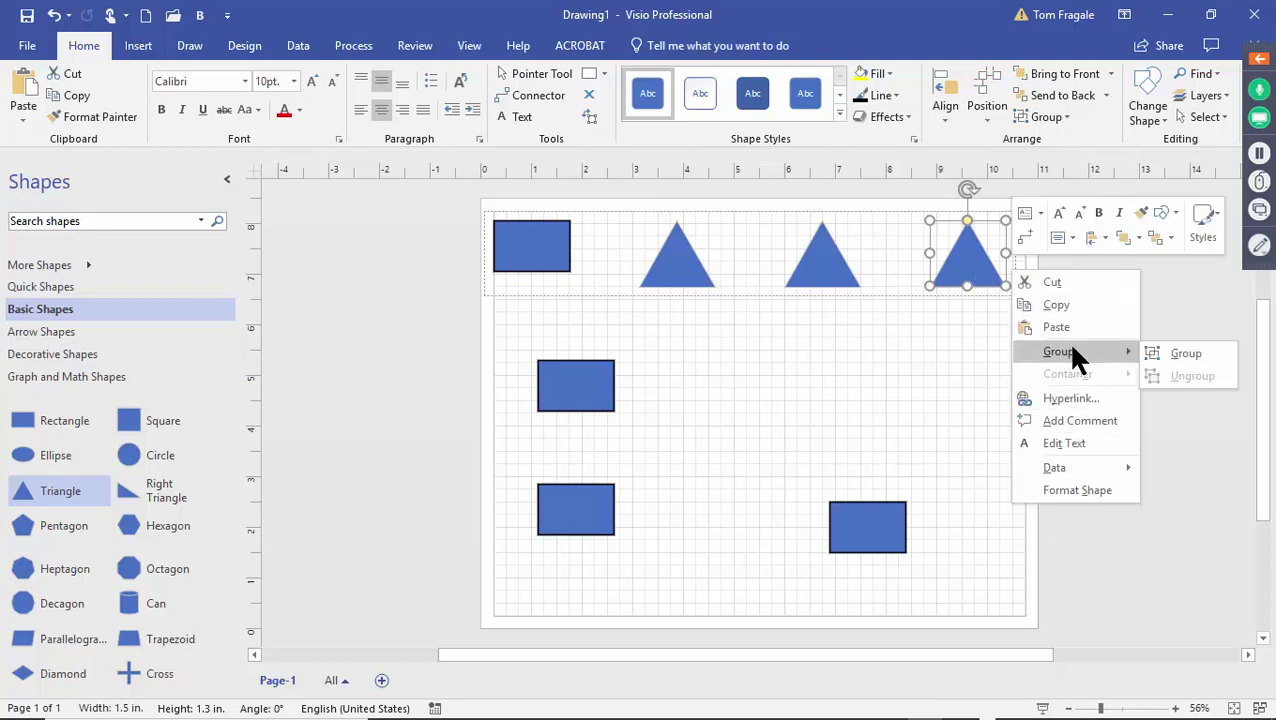
pyautogui.click(960, 286)
pyautogui.click(842, 274)
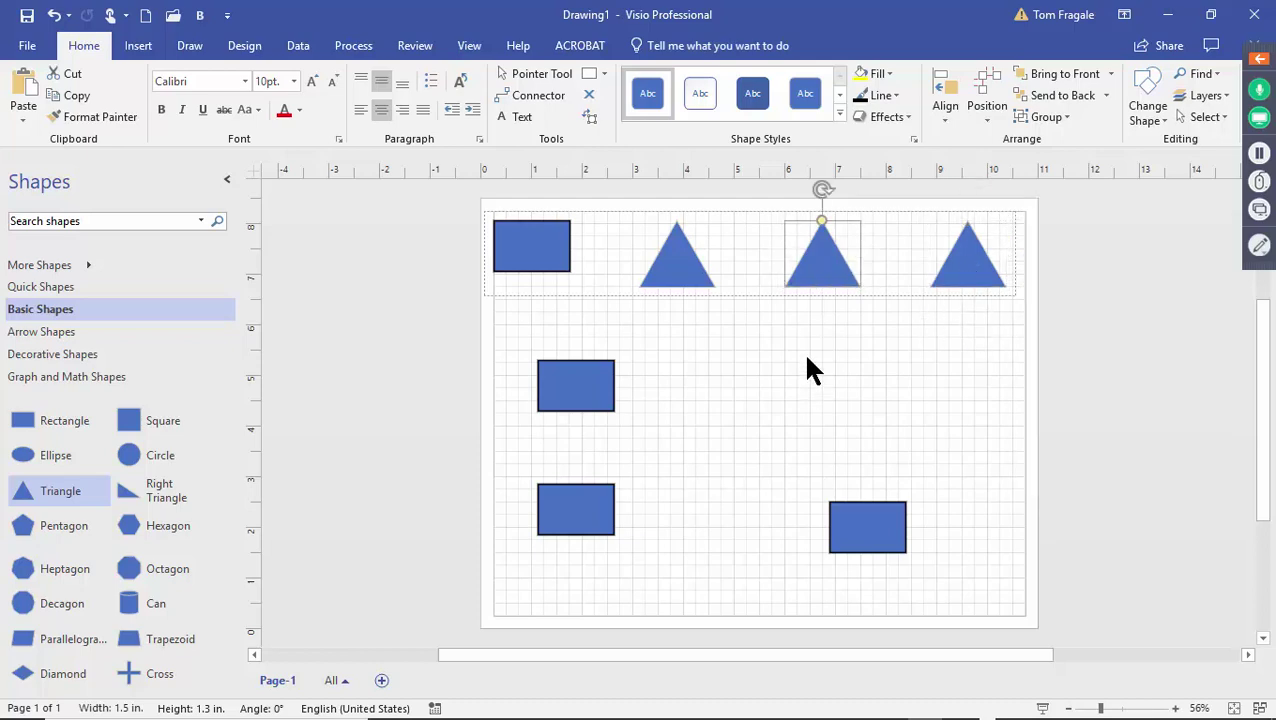
pyautogui.click(810, 370)
pyautogui.click(692, 265)
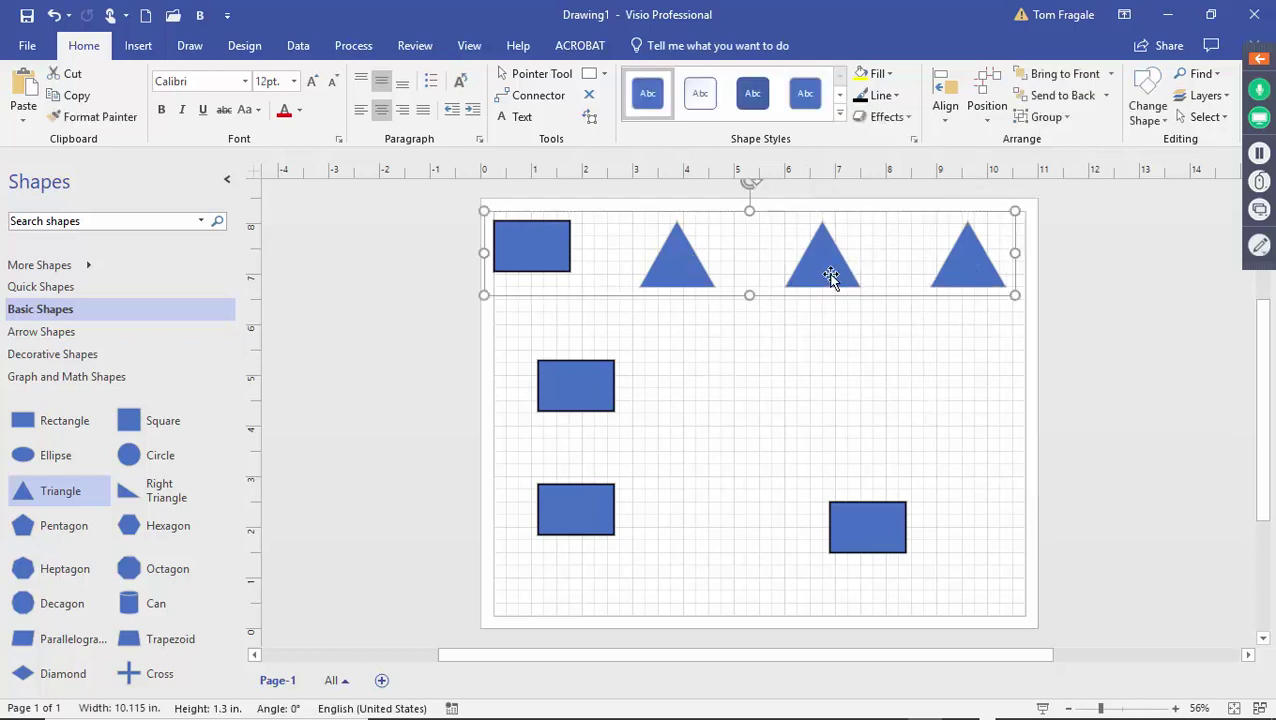
pyautogui.rightClick(724, 268)
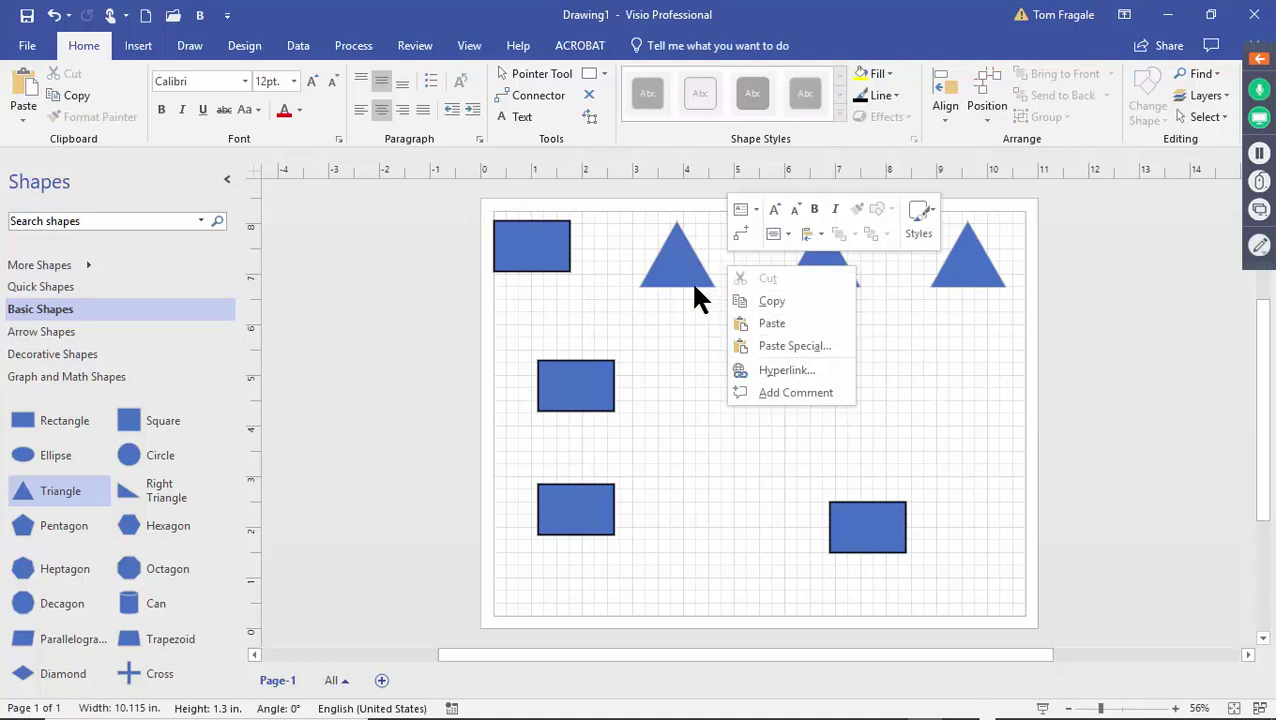
pyautogui.rightClick(694, 282)
# Ungroup the top row of the rectangle and three triangles, and clear the selection
pyautogui.click(692, 270)
pyautogui.rightClick(695, 280)
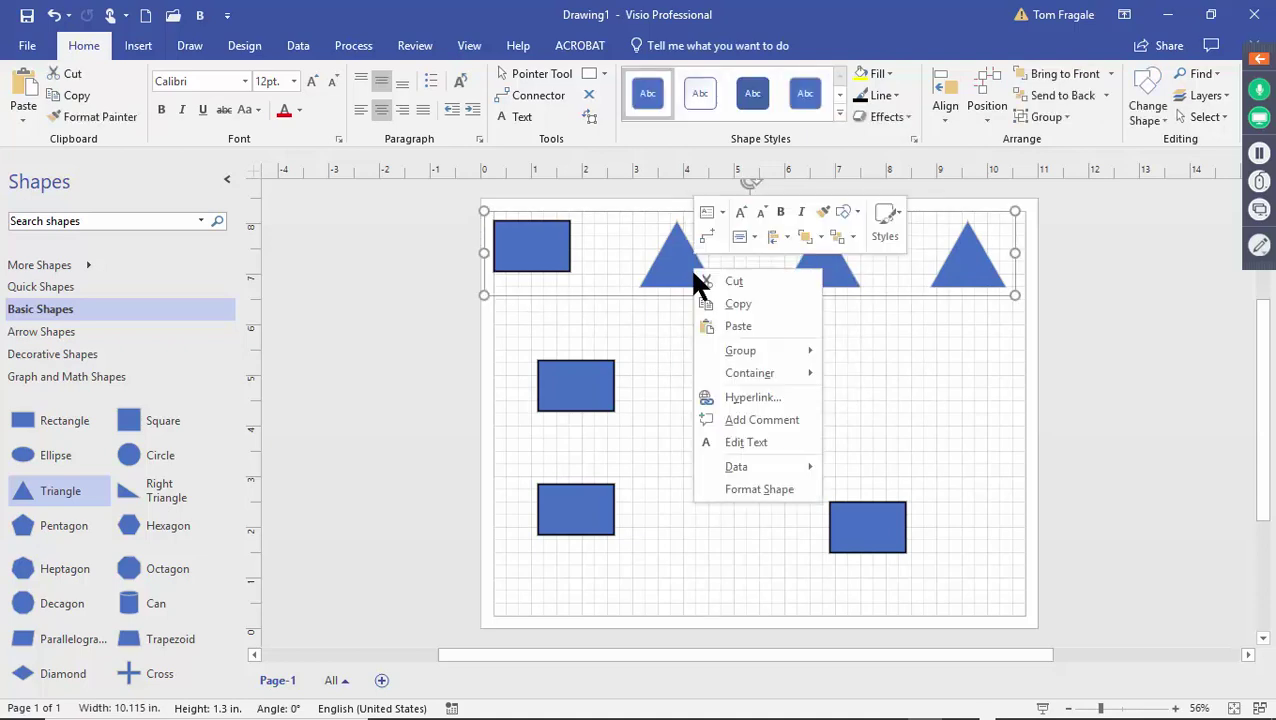
pyautogui.moveTo(775, 352)
pyautogui.click(881, 379)
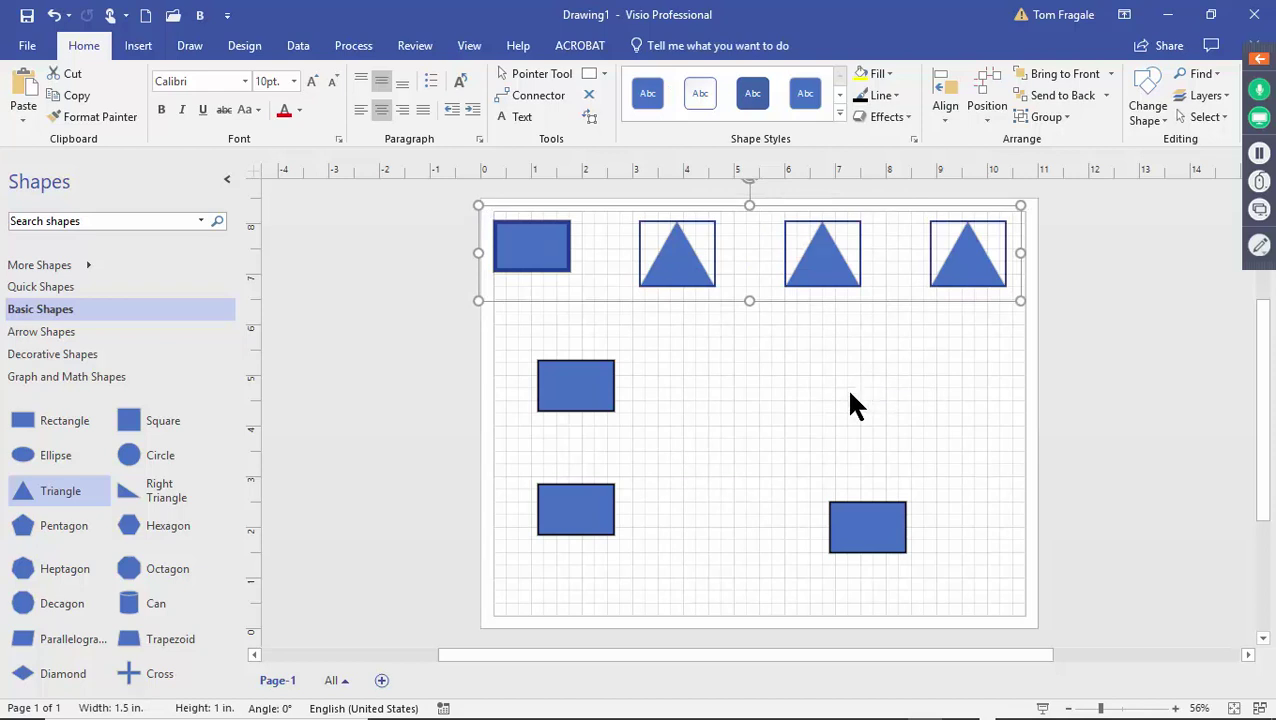
pyautogui.click(796, 455)
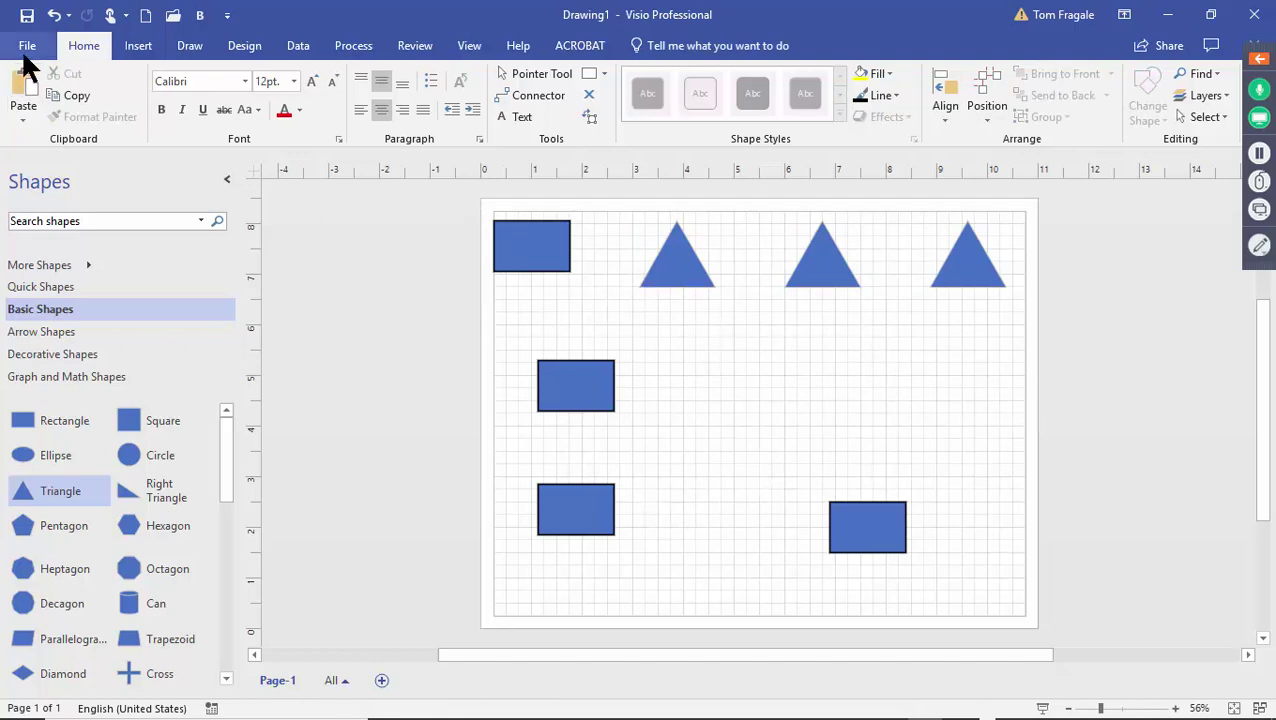
# Add a new page and place a rectangle near its top, slightly right of centre
pyautogui.click(381, 681)
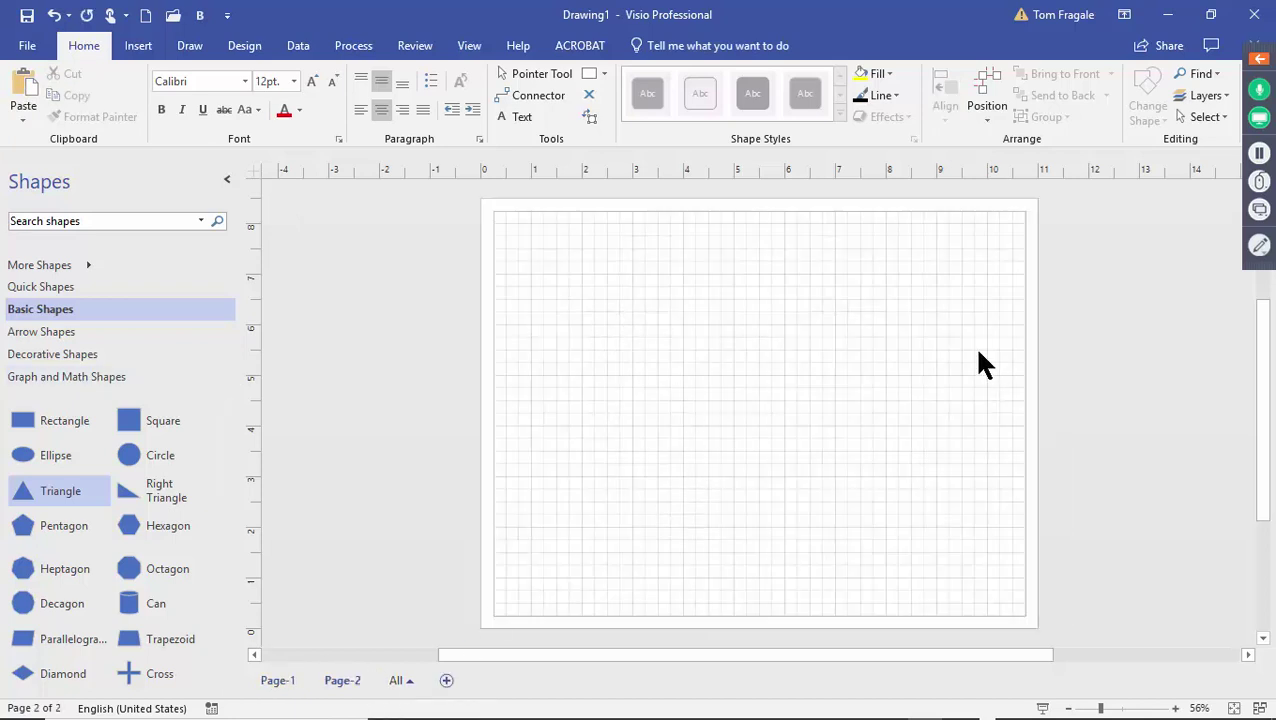
pyautogui.moveTo(40, 430); pyautogui.dragTo(756, 298)
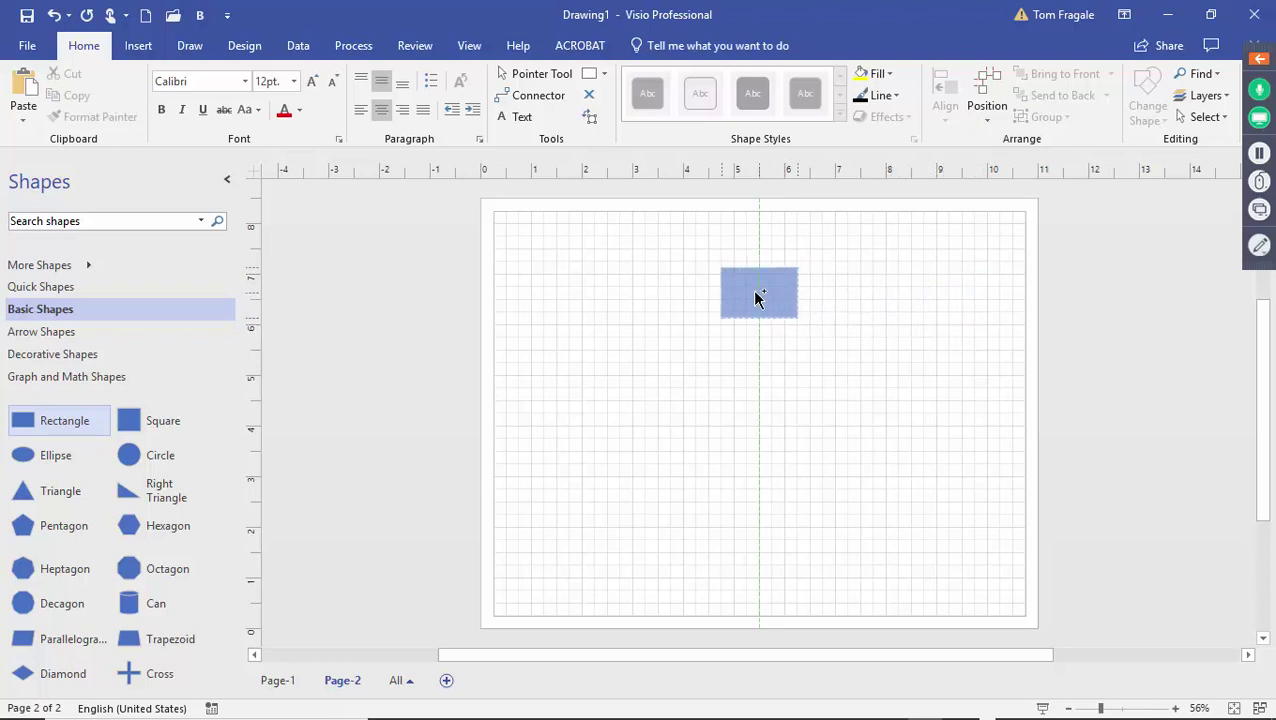
pyautogui.moveTo(756, 298); pyautogui.dragTo(746, 414)
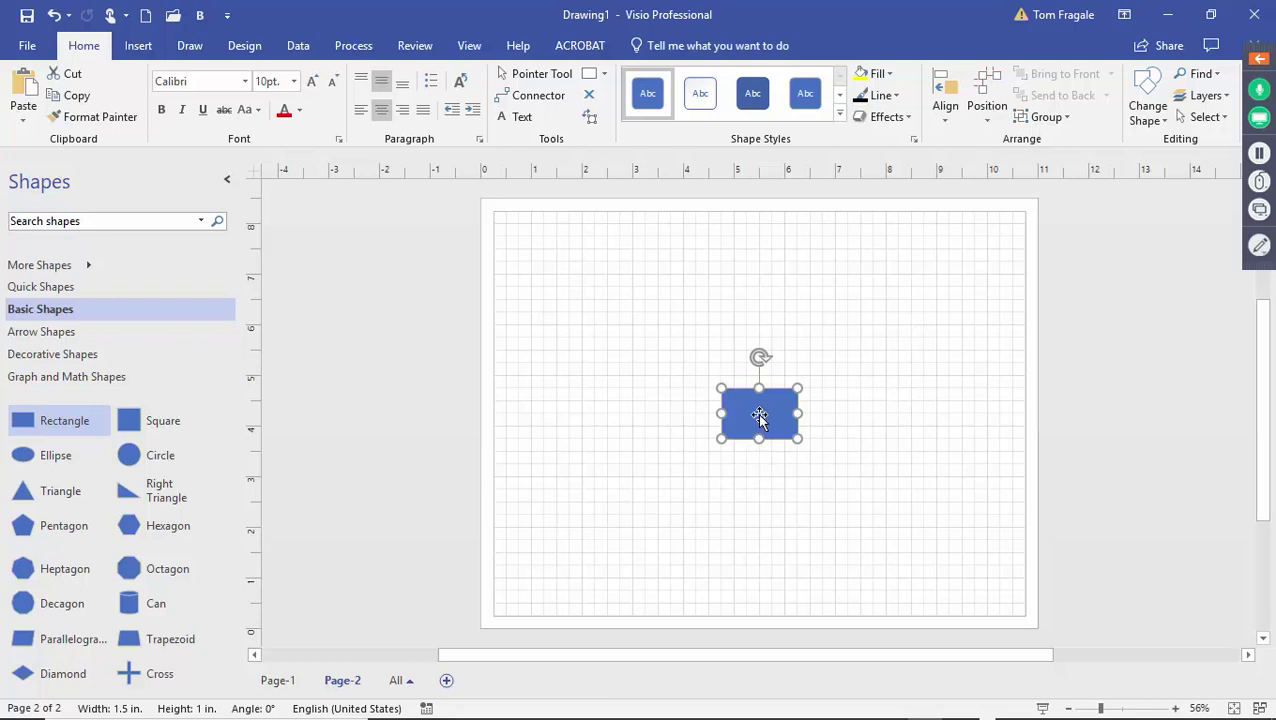
pyautogui.moveTo(760, 421); pyautogui.dragTo(790, 279)
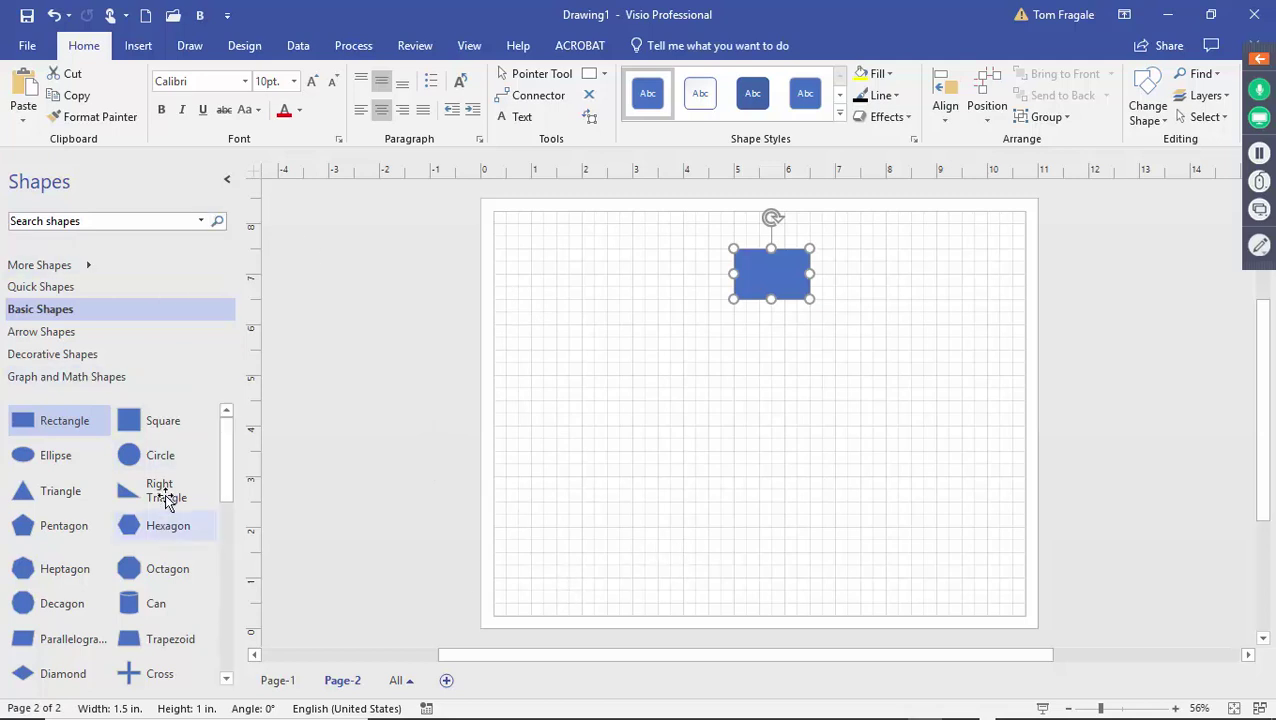
# Place a circle directly below the rectangle and link the rectangle's bottom point to the circle's top point with a connector
pyautogui.moveTo(134, 464); pyautogui.dragTo(783, 408)
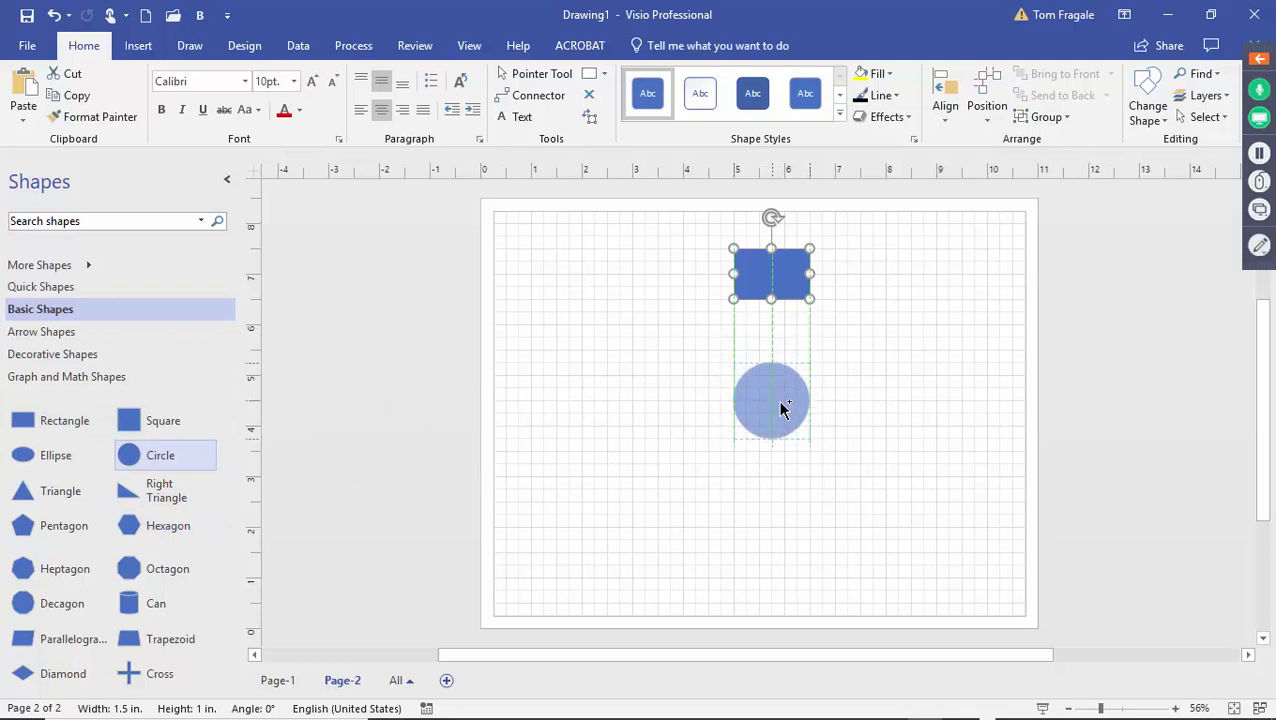
pyautogui.moveTo(783, 408); pyautogui.dragTo(758, 399)
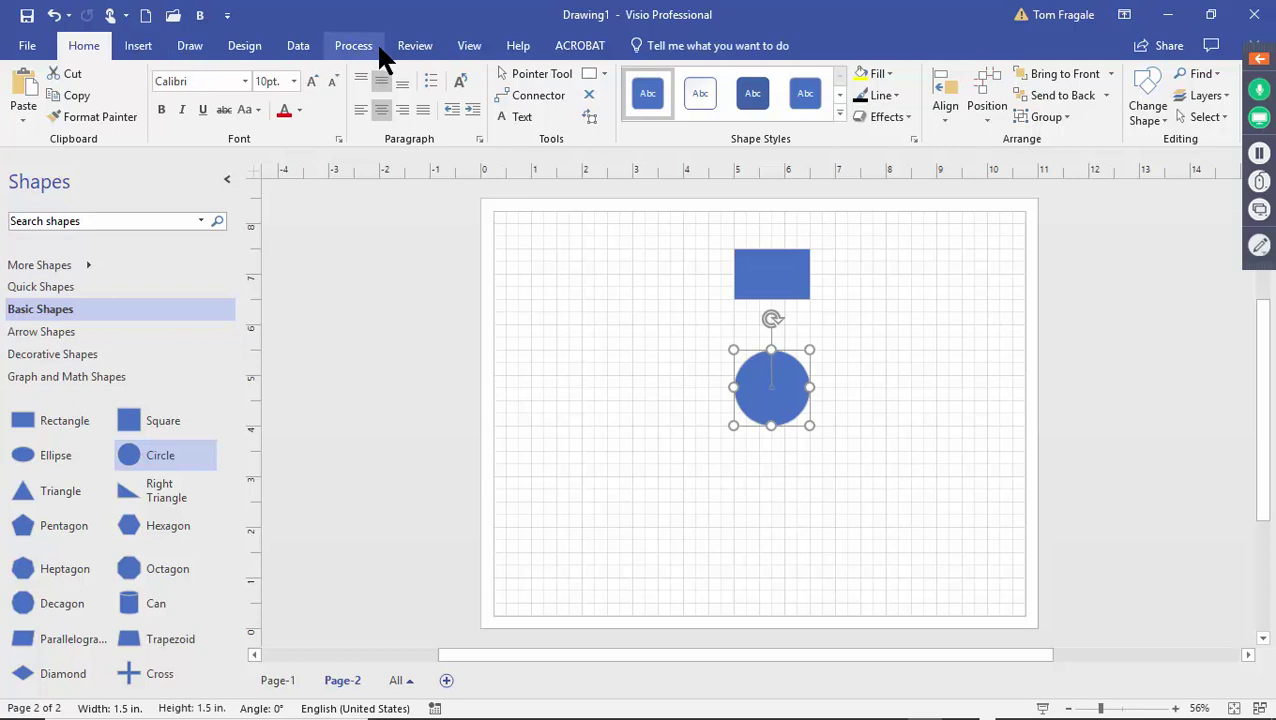
pyautogui.click(535, 94)
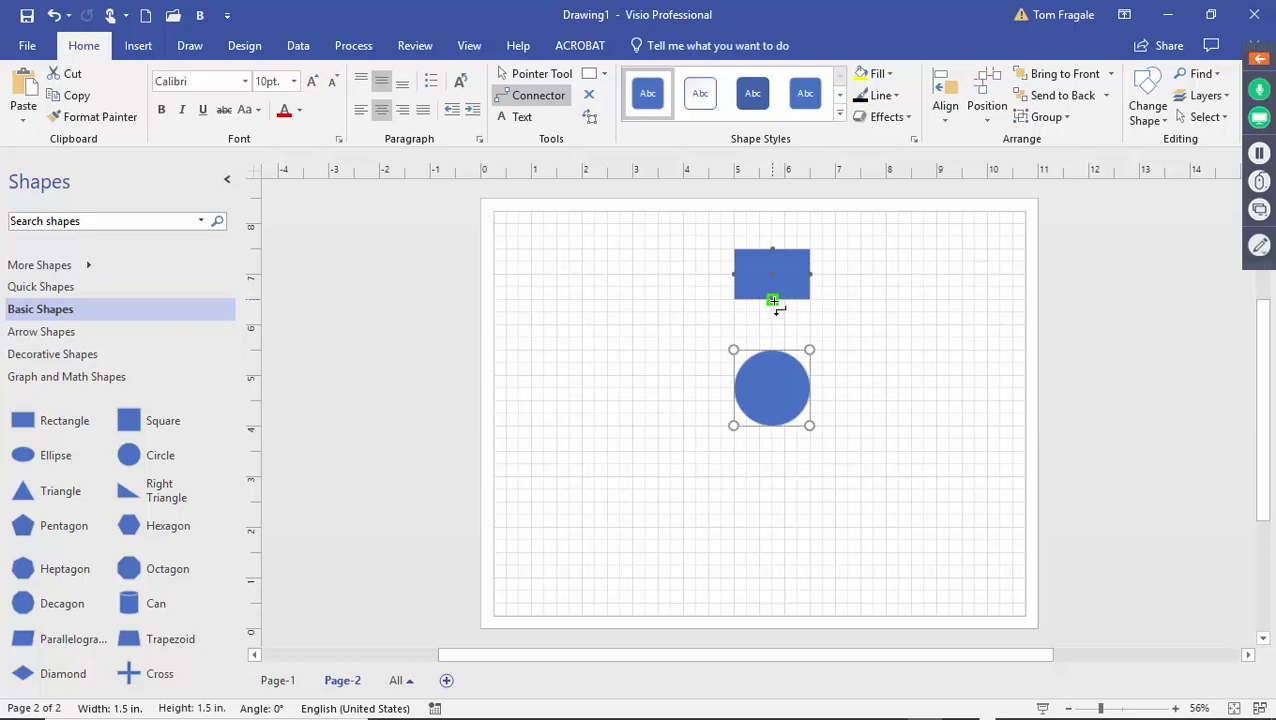
pyautogui.moveTo(773, 300); pyautogui.dragTo(773, 346)
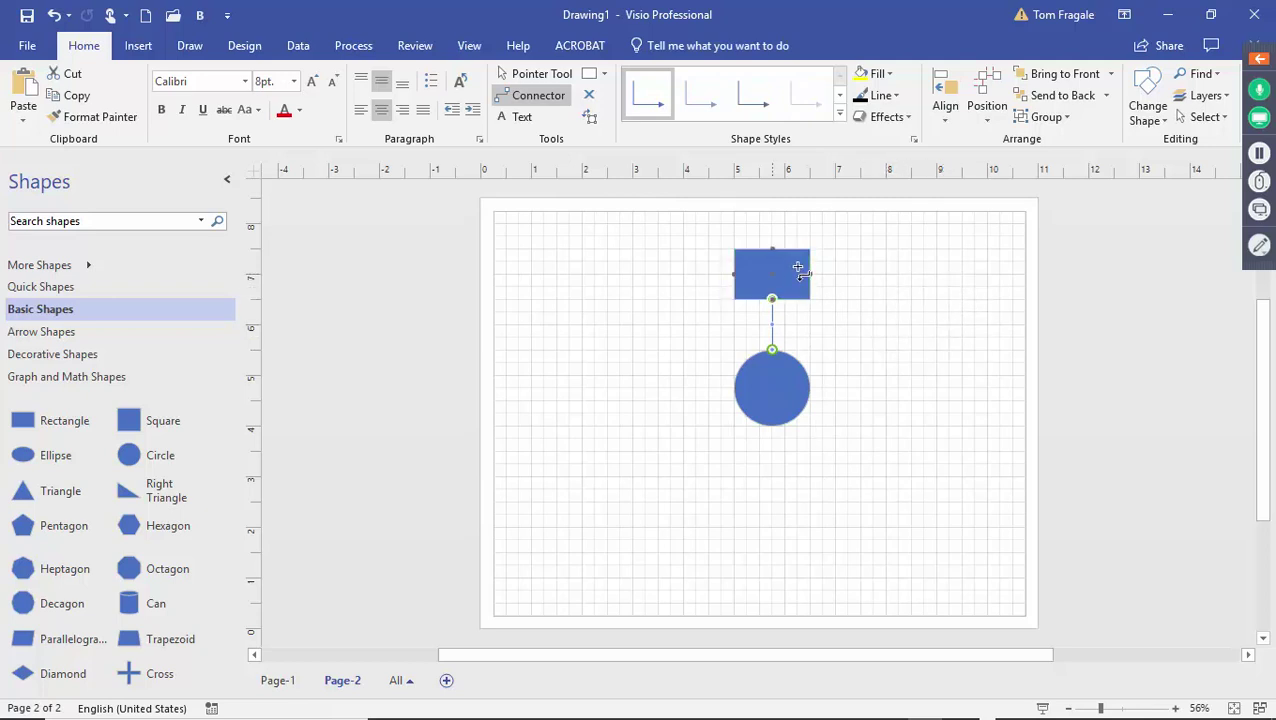
# Switch back to the Pointer Tool and move the connected rectangle to the page's upper-left area
pyautogui.moveTo(800, 265); pyautogui.dragTo(772, 273)
pyautogui.click(540, 76)
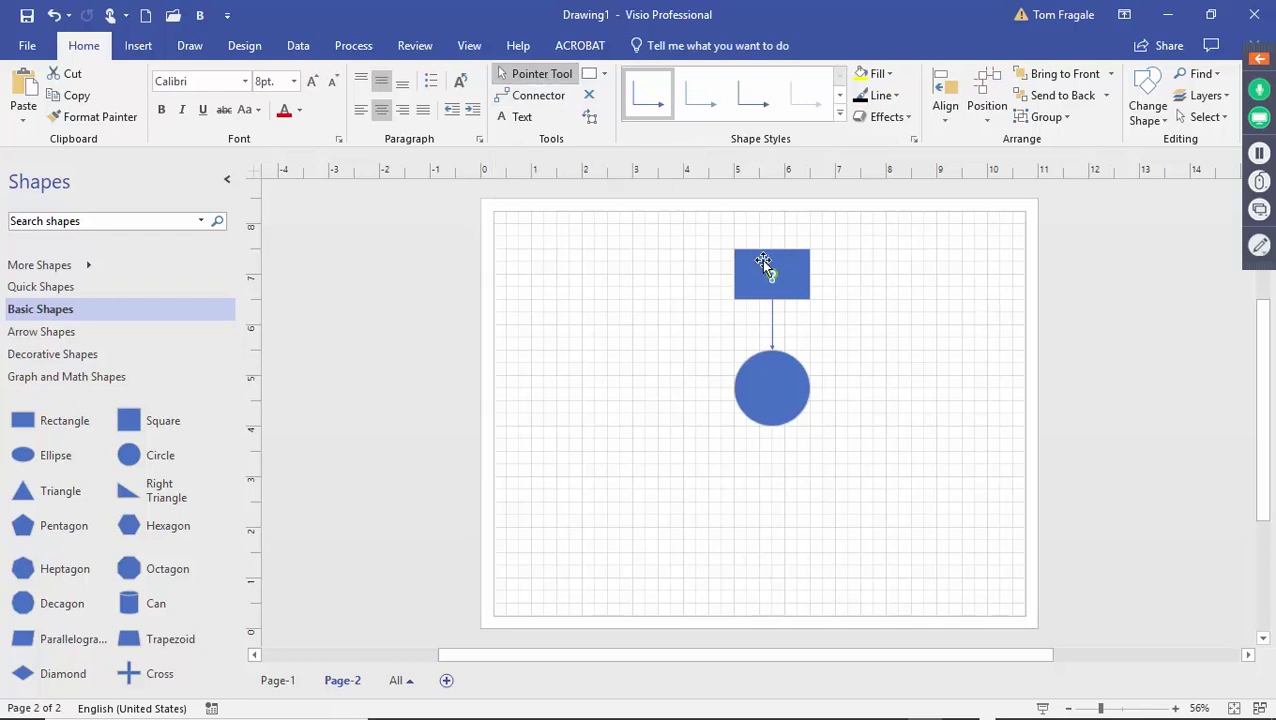
pyautogui.moveTo(761, 259); pyautogui.dragTo(546, 256)
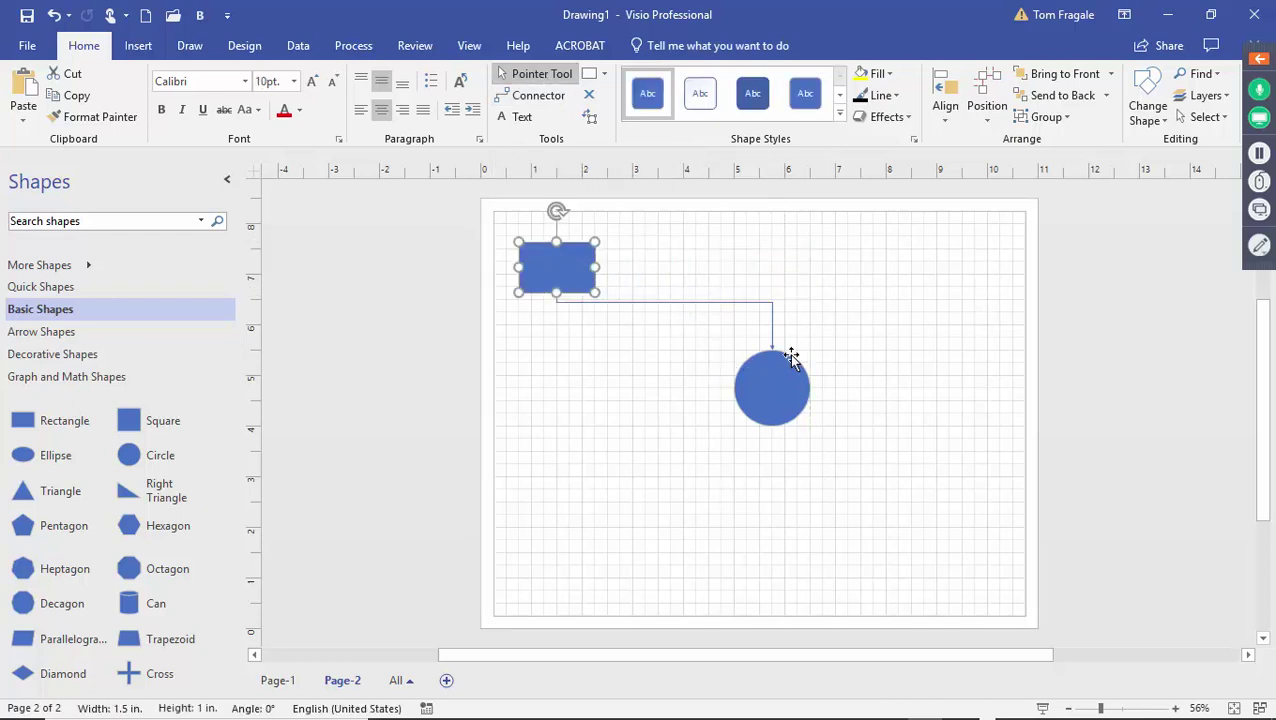
# Move the connected circle to the page's upper-right area and back to directly below the rectangle
pyautogui.moveTo(797, 391); pyautogui.dragTo(931, 285)
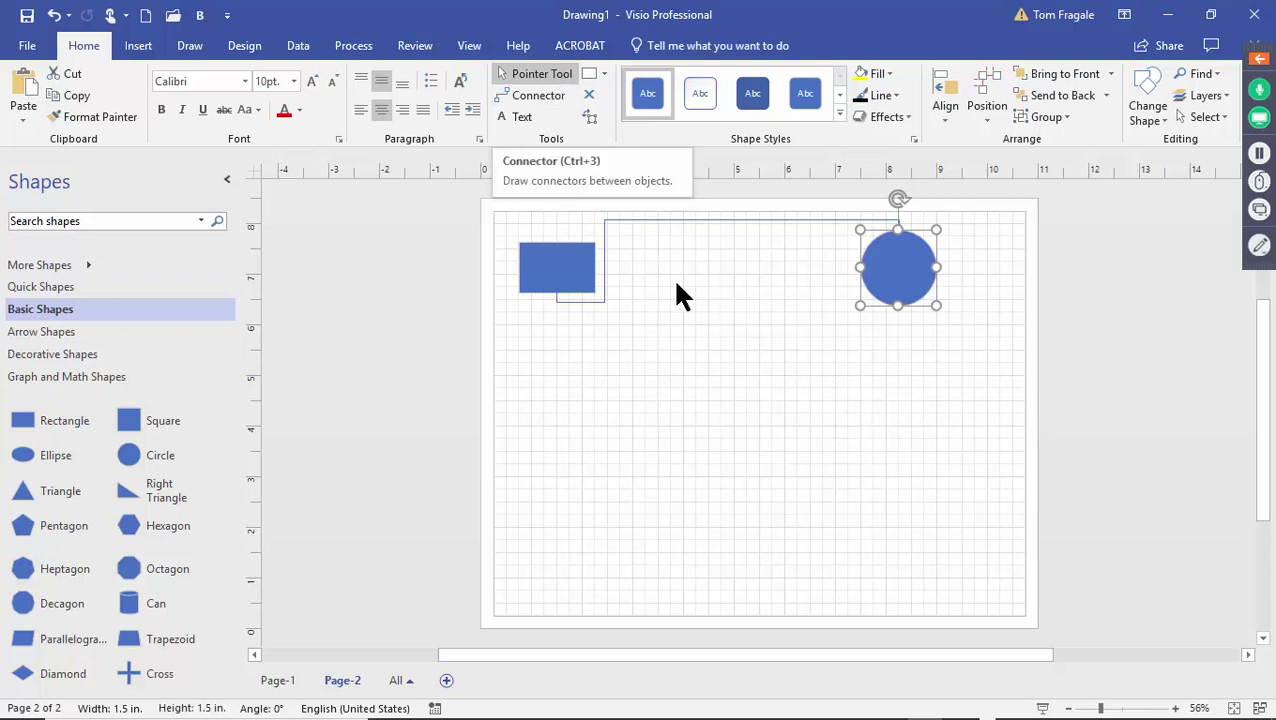
pyautogui.moveTo(906, 279); pyautogui.dragTo(570, 388)
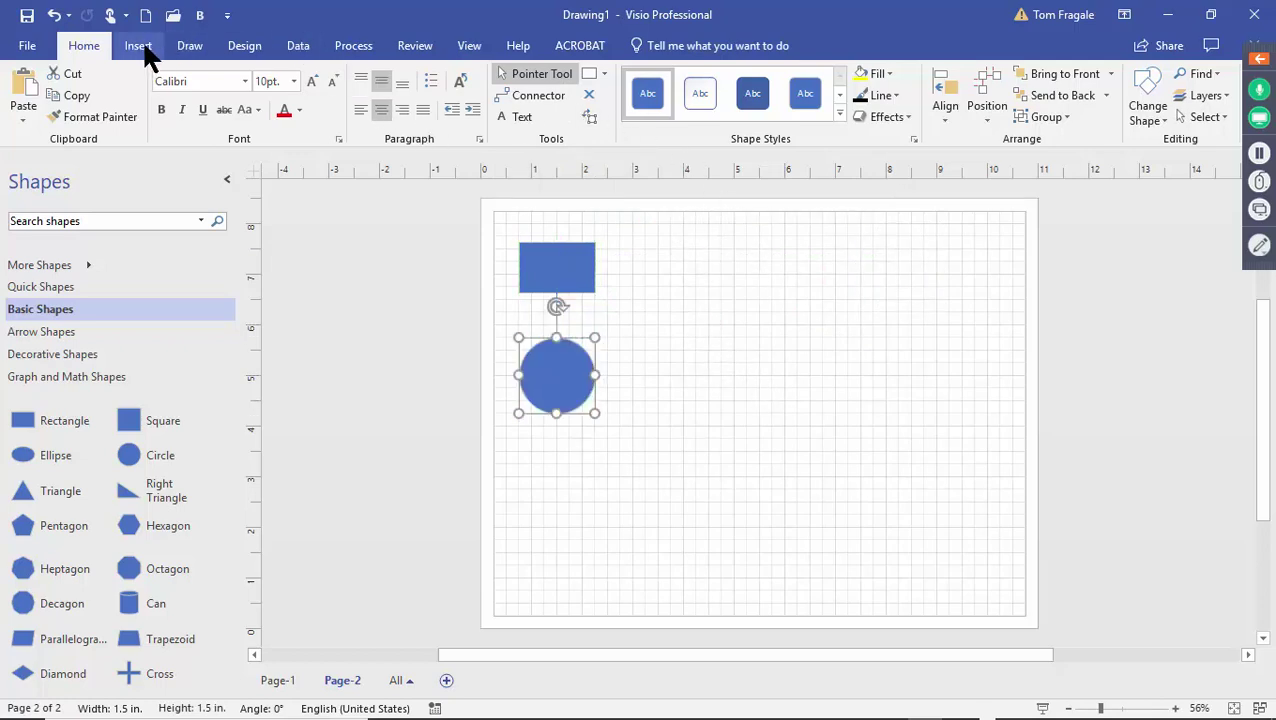
# Review the line style options available for connectors in the page layout settings
pyautogui.click(254, 47)
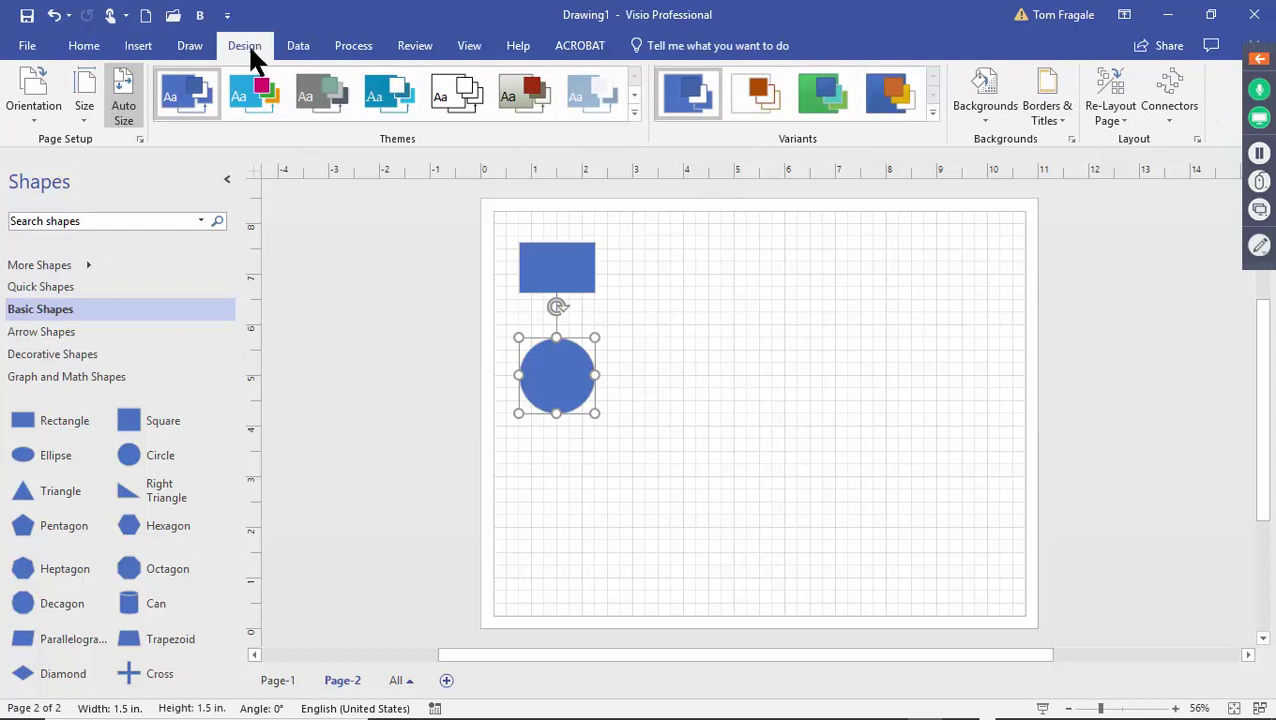
pyautogui.click(1176, 113)
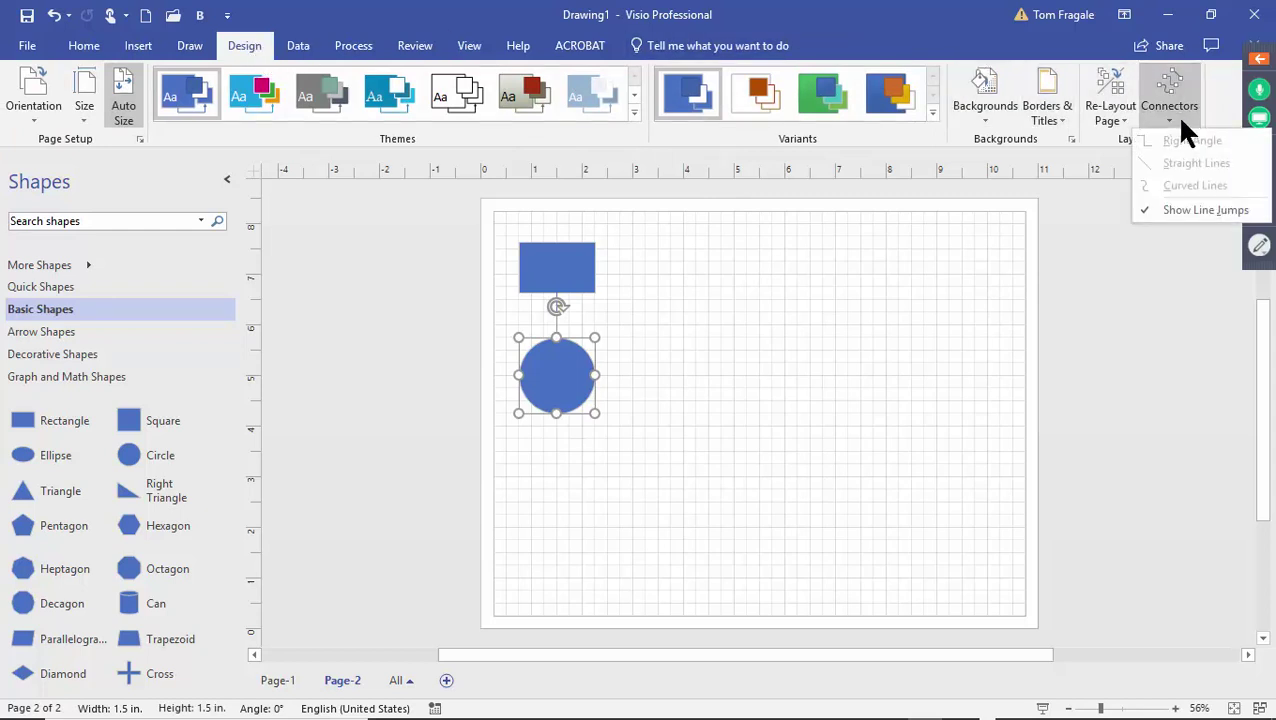
pyautogui.click(845, 393)
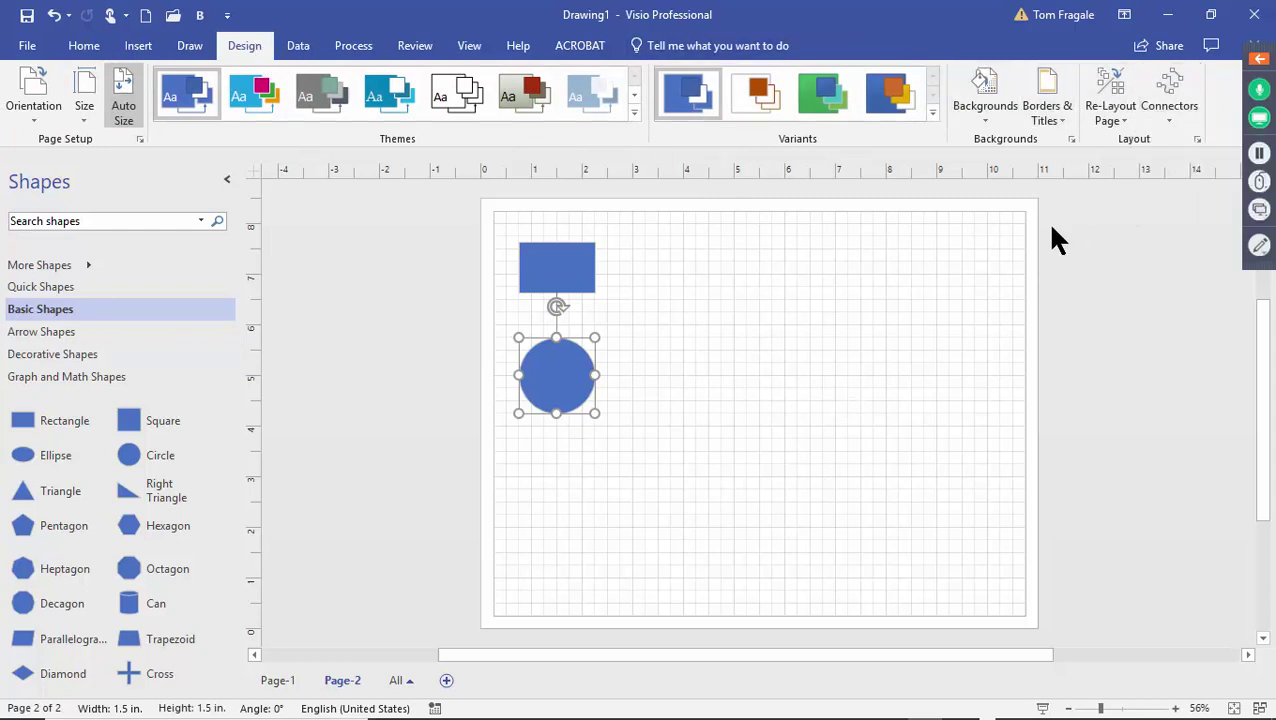
pyautogui.click(1170, 115)
pyautogui.click(860, 356)
# Open the Basic Flowchart Shapes stencil from the Flowchart category and clear the selection on the page
pyautogui.click(88, 265)
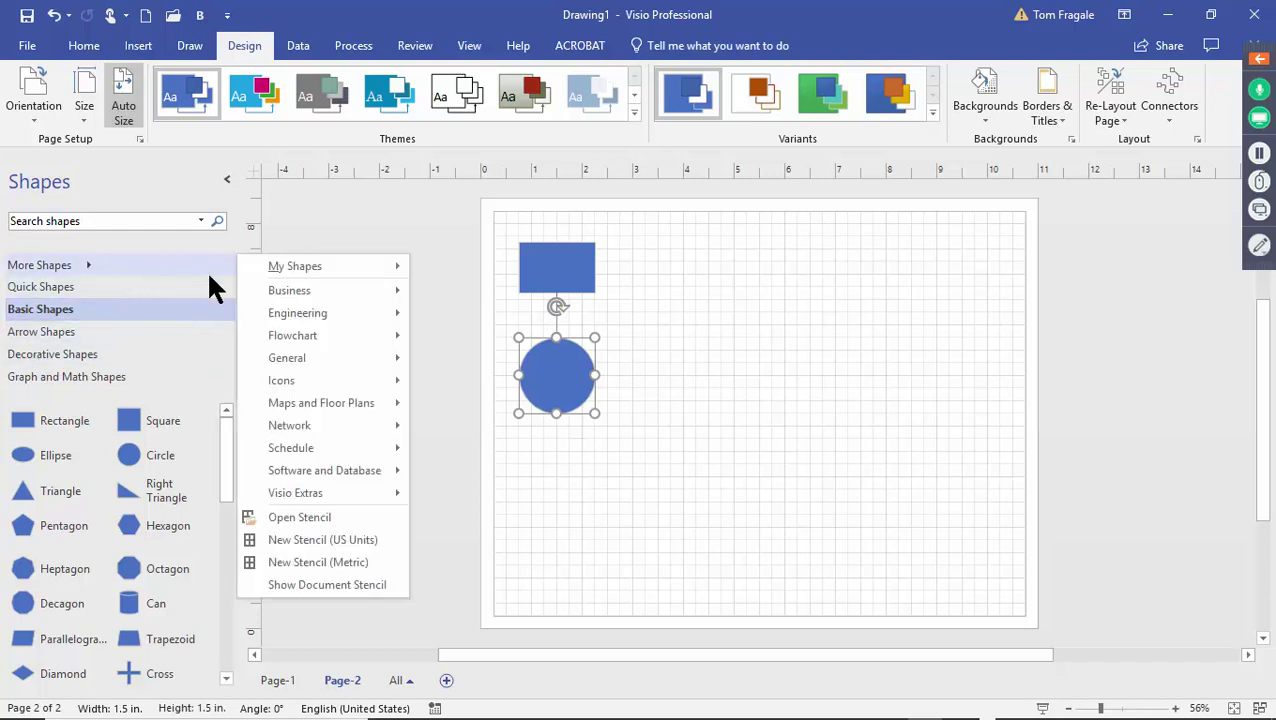
pyautogui.moveTo(305, 340)
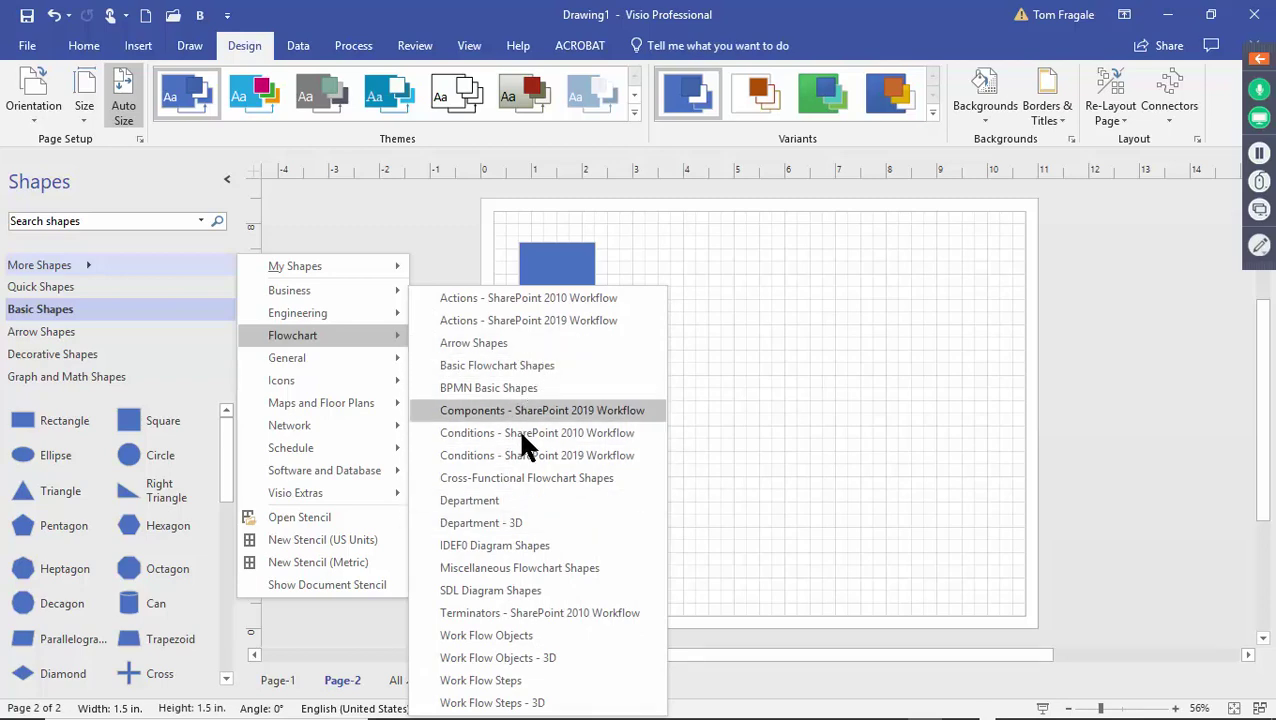
pyautogui.click(532, 370)
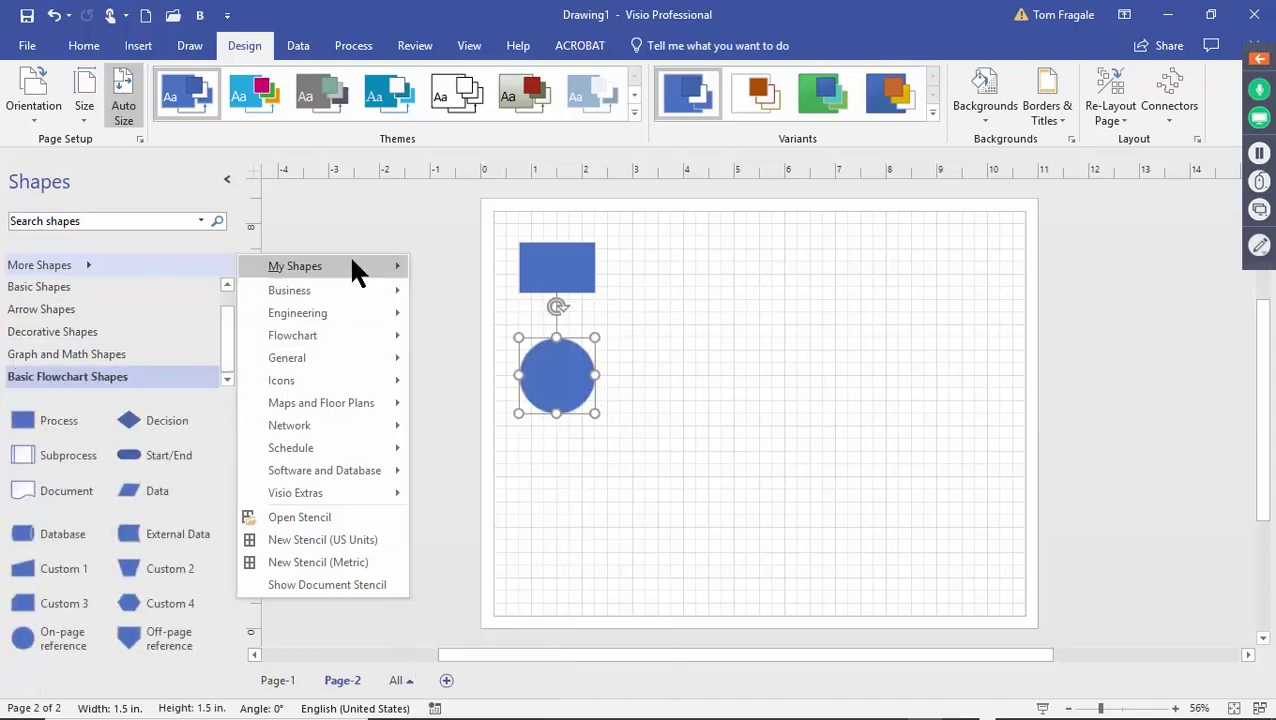
pyautogui.click(306, 204)
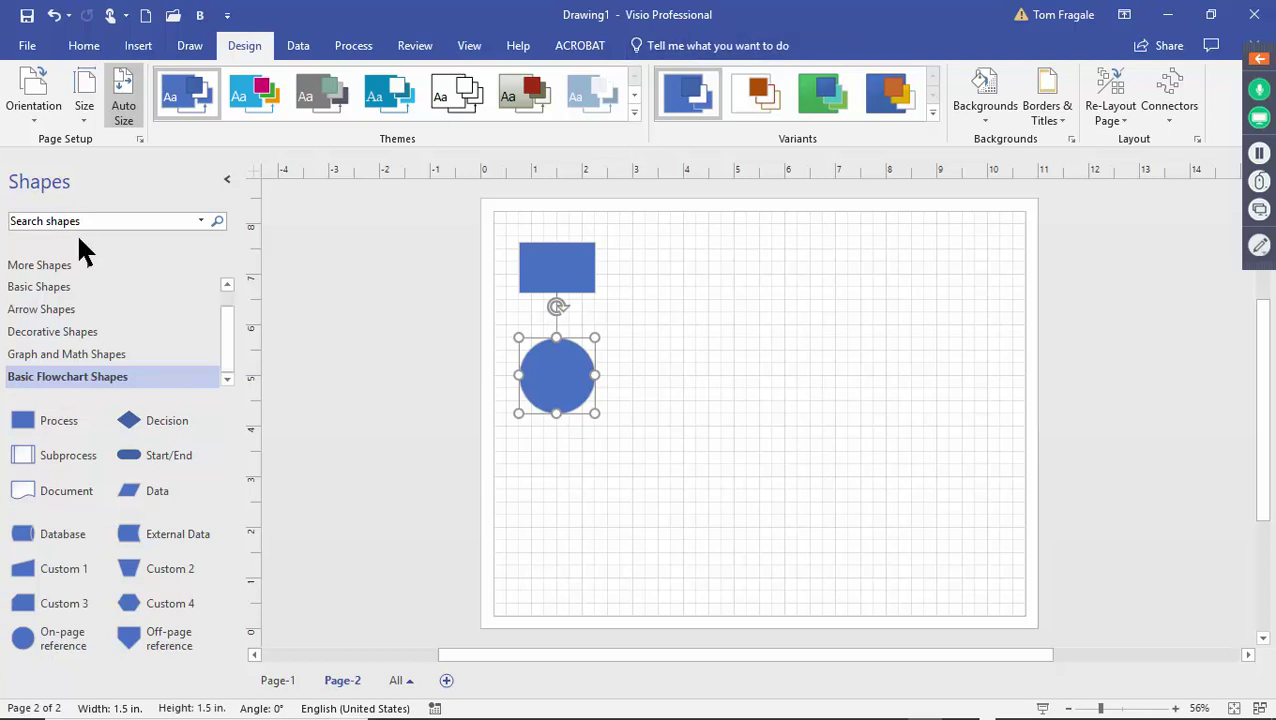
pyautogui.click(696, 368)
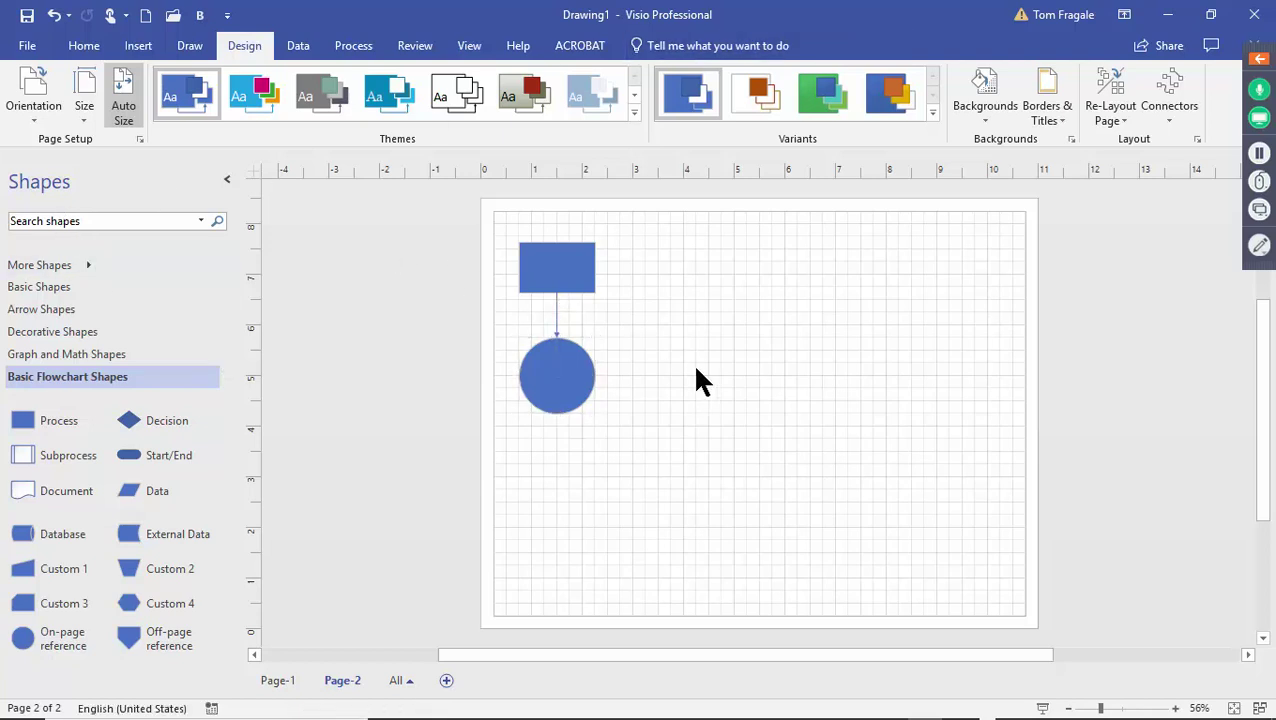
# Delete the rectangle and the circle from Page-2
pyautogui.click(580, 289)
pyautogui.press('Delete')
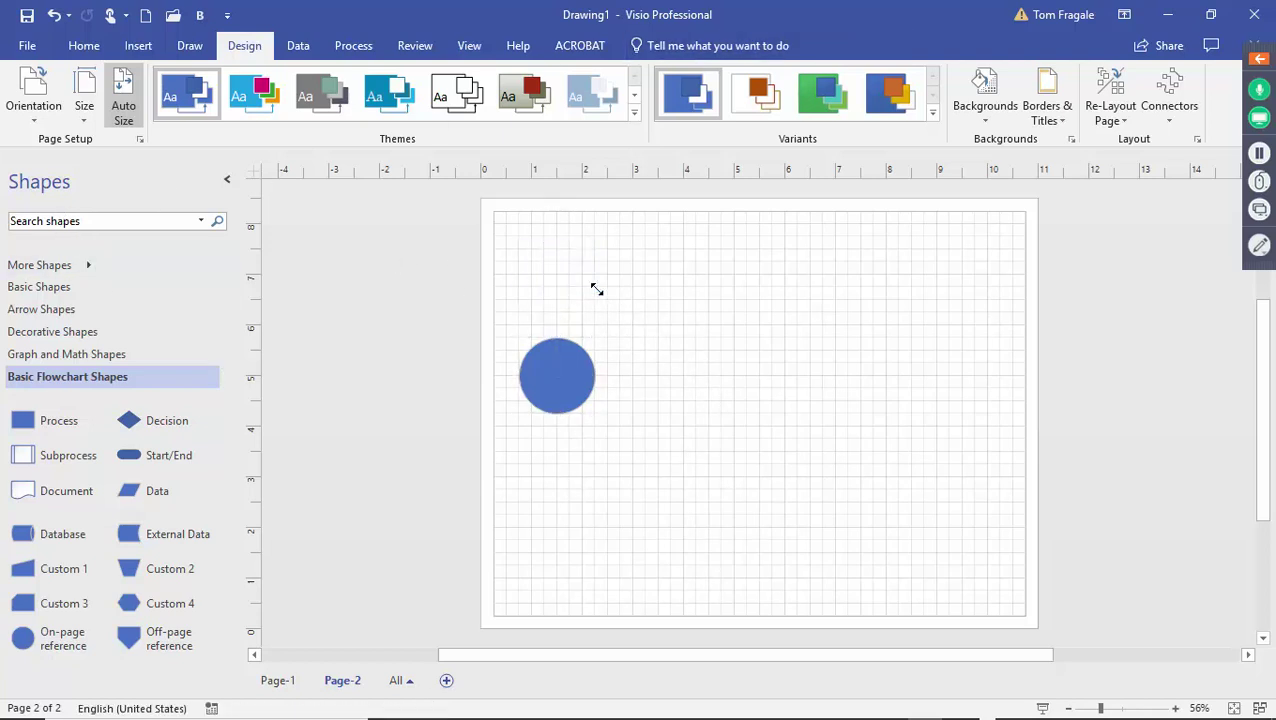
pyautogui.click(529, 381)
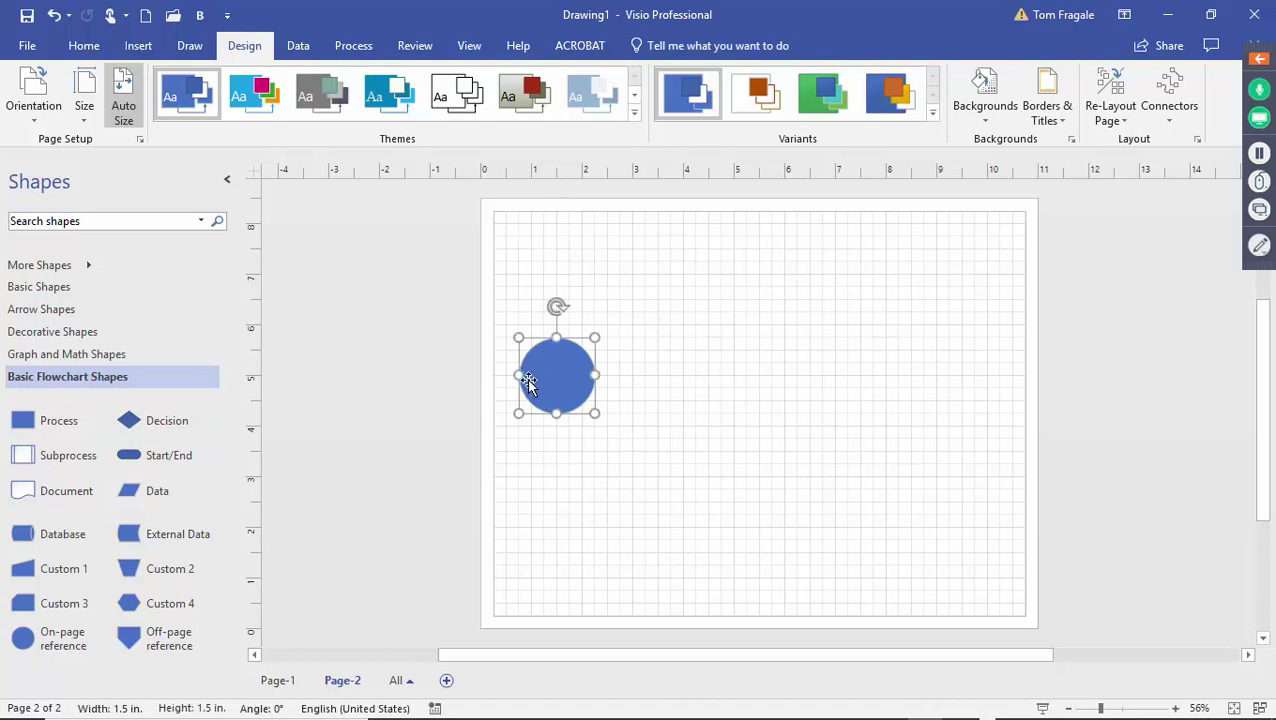
pyautogui.press('Delete')
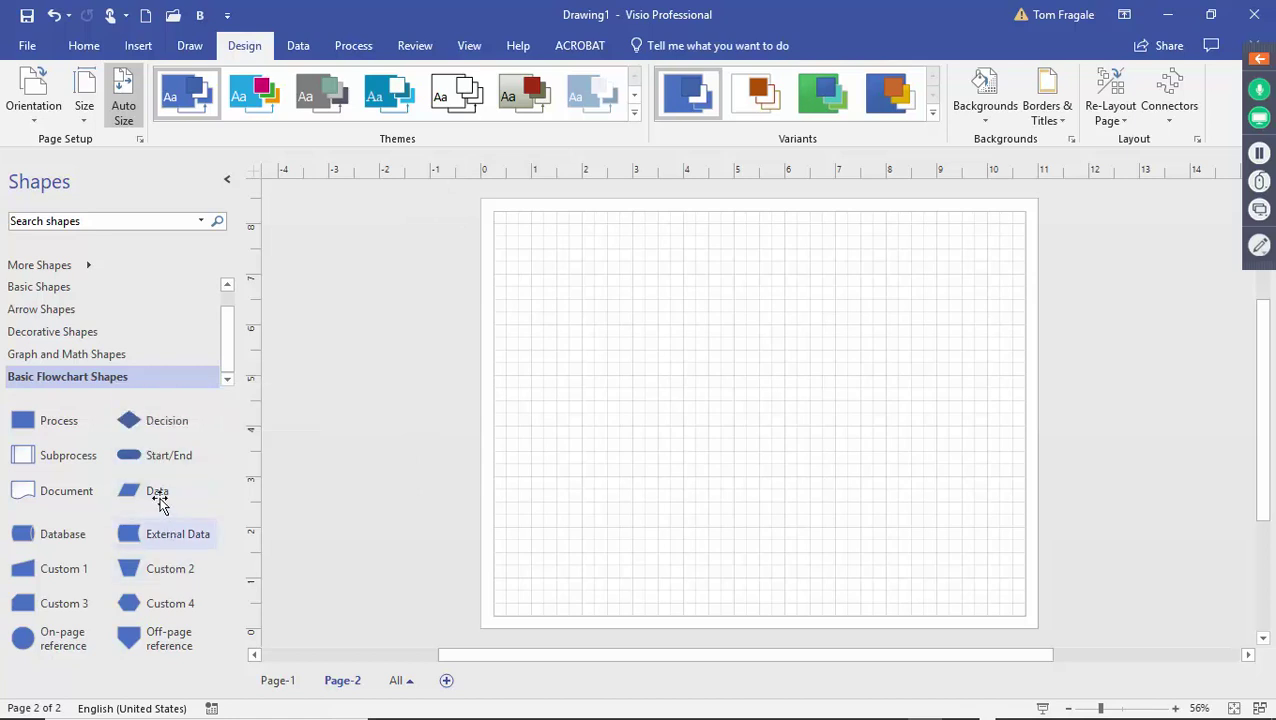
# Place a Start/End shape at the top centre of the page and label it "Begin"
pyautogui.click(150, 462)
pyautogui.moveTo(150, 462); pyautogui.dragTo(753, 243)
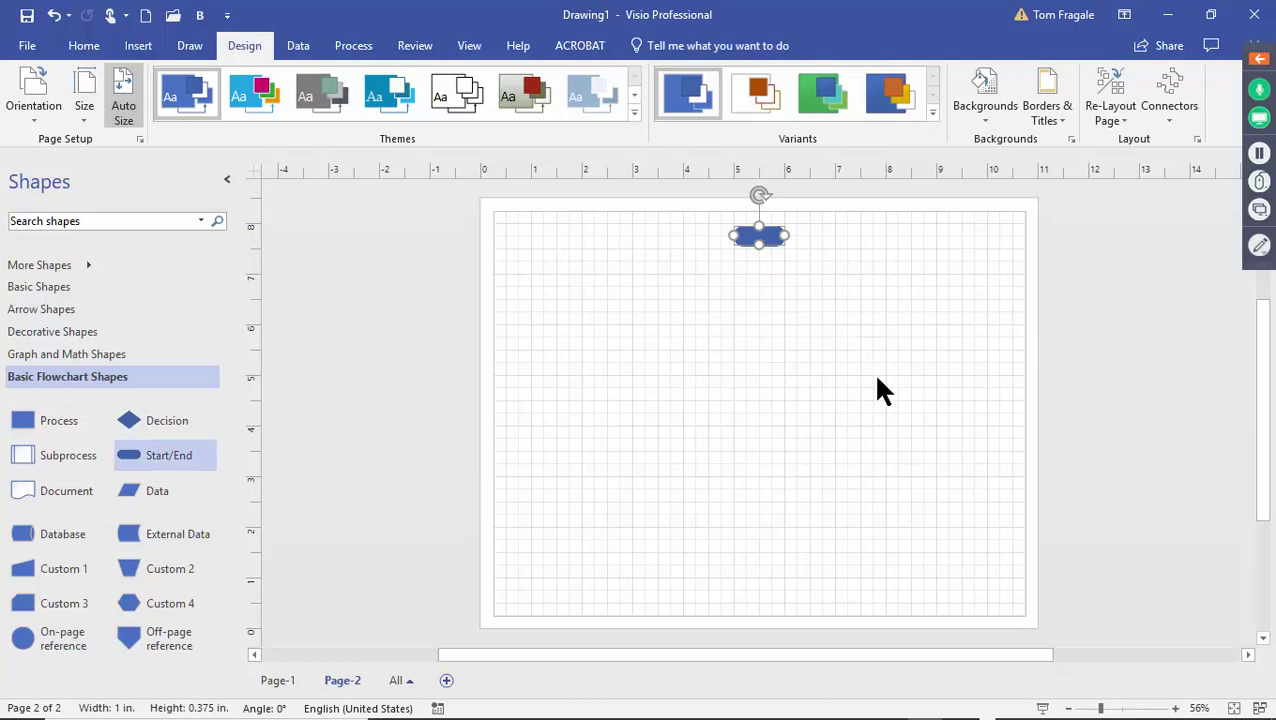
pyautogui.write('Begin')
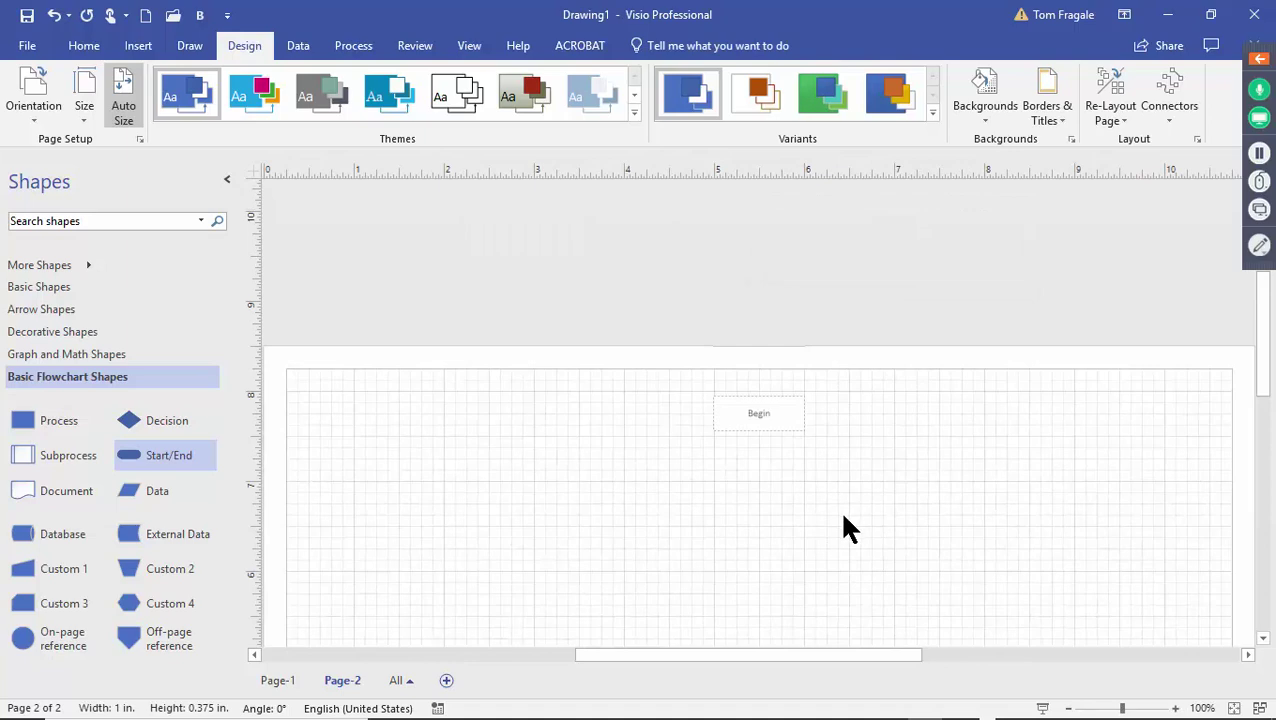
pyautogui.click(857, 478)
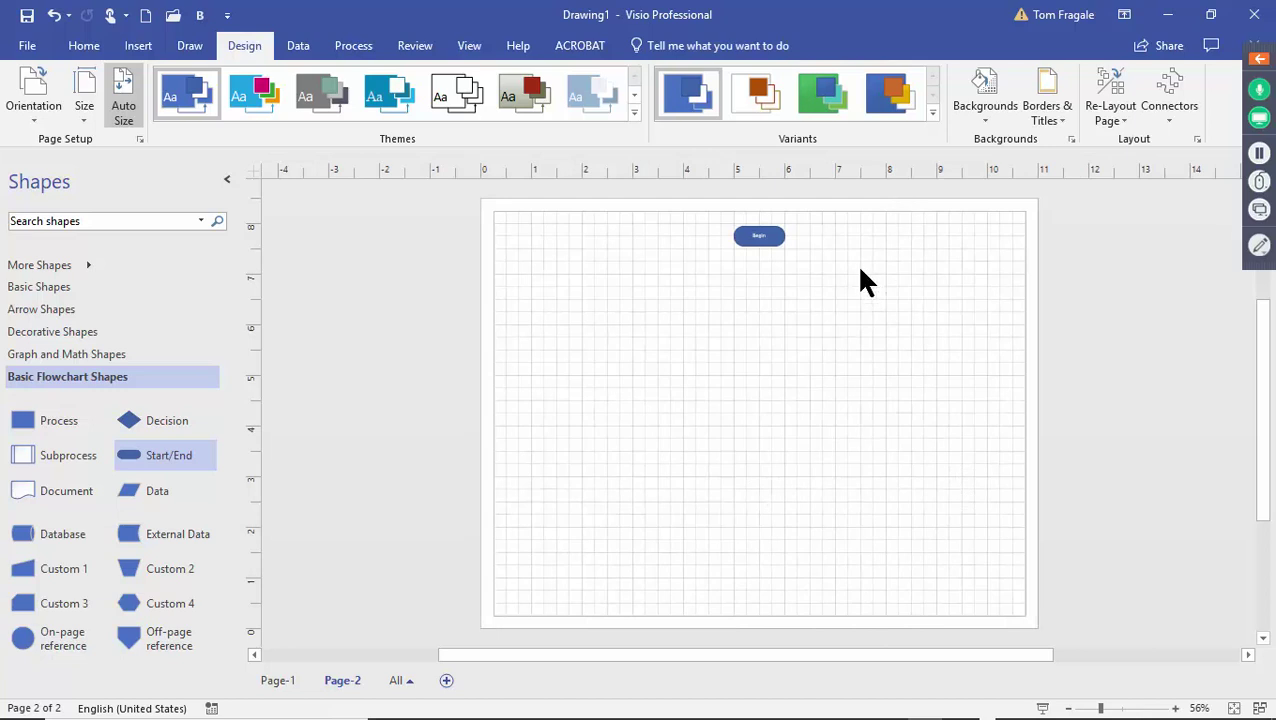
# Place a Process shape below the Begin shape and label it "Get a cup"
pyautogui.click(47, 427)
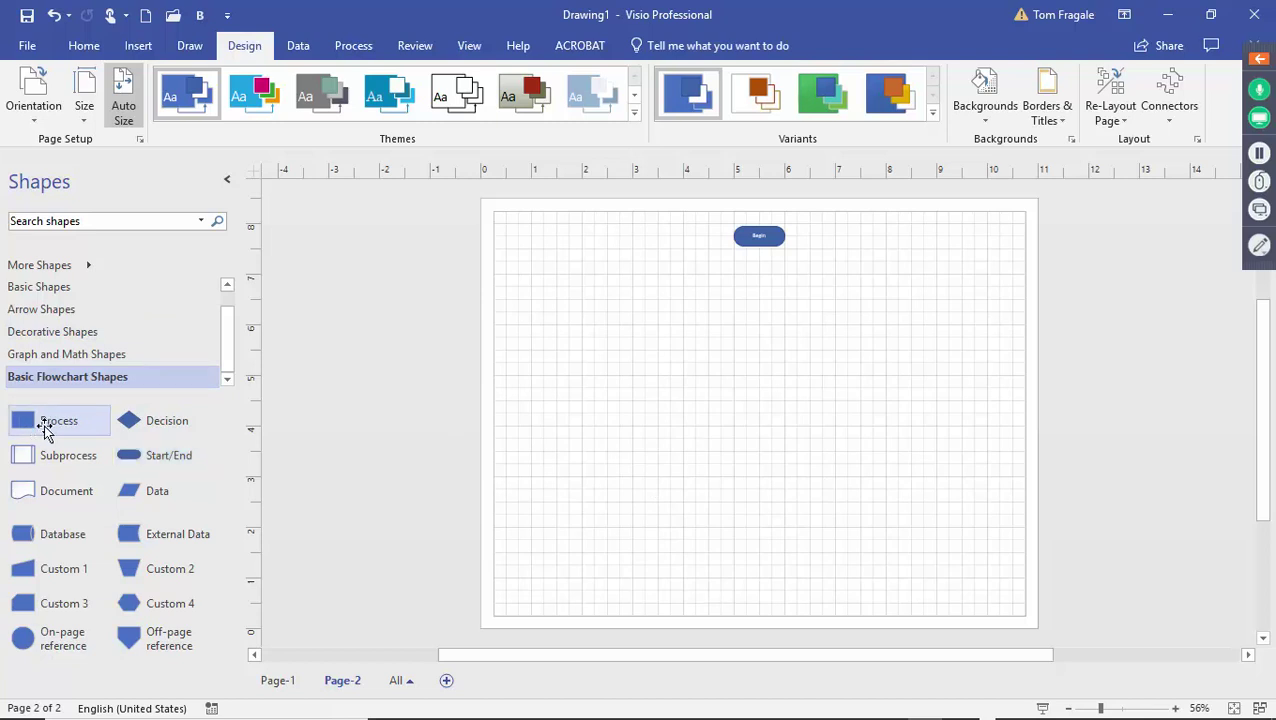
pyautogui.moveTo(43, 430); pyautogui.dragTo(759, 313)
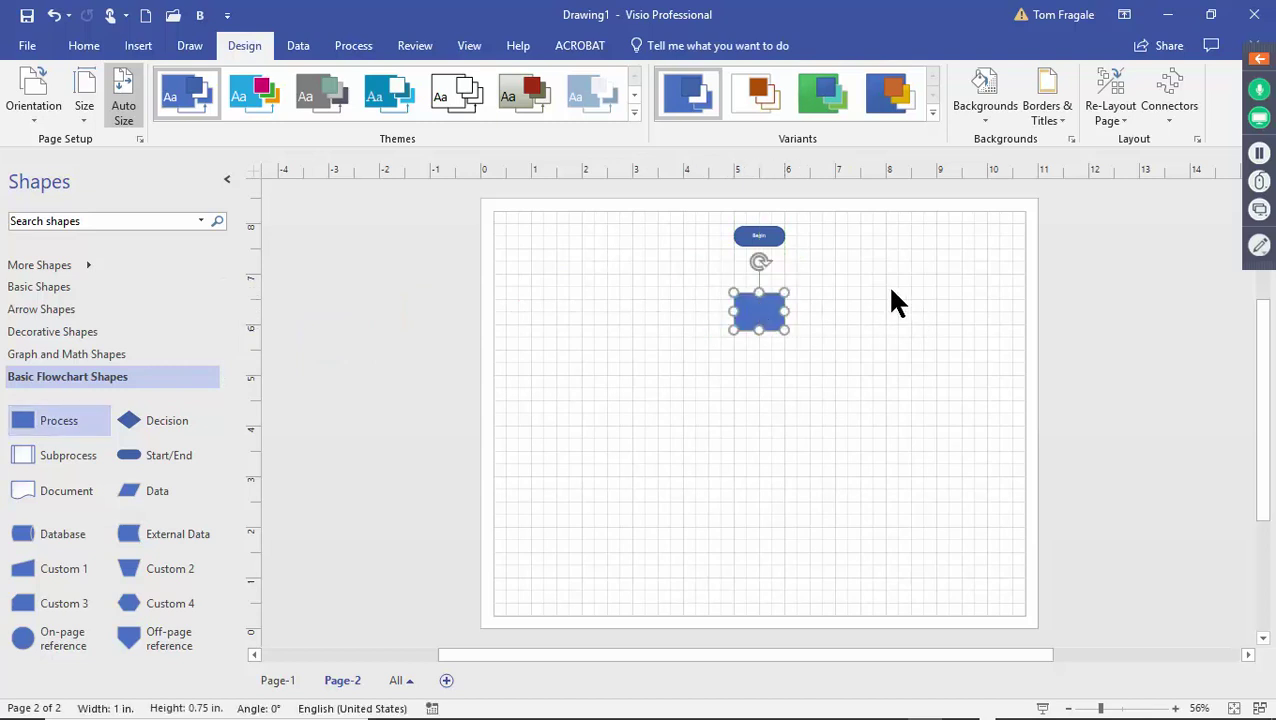
pyautogui.write('Get ')
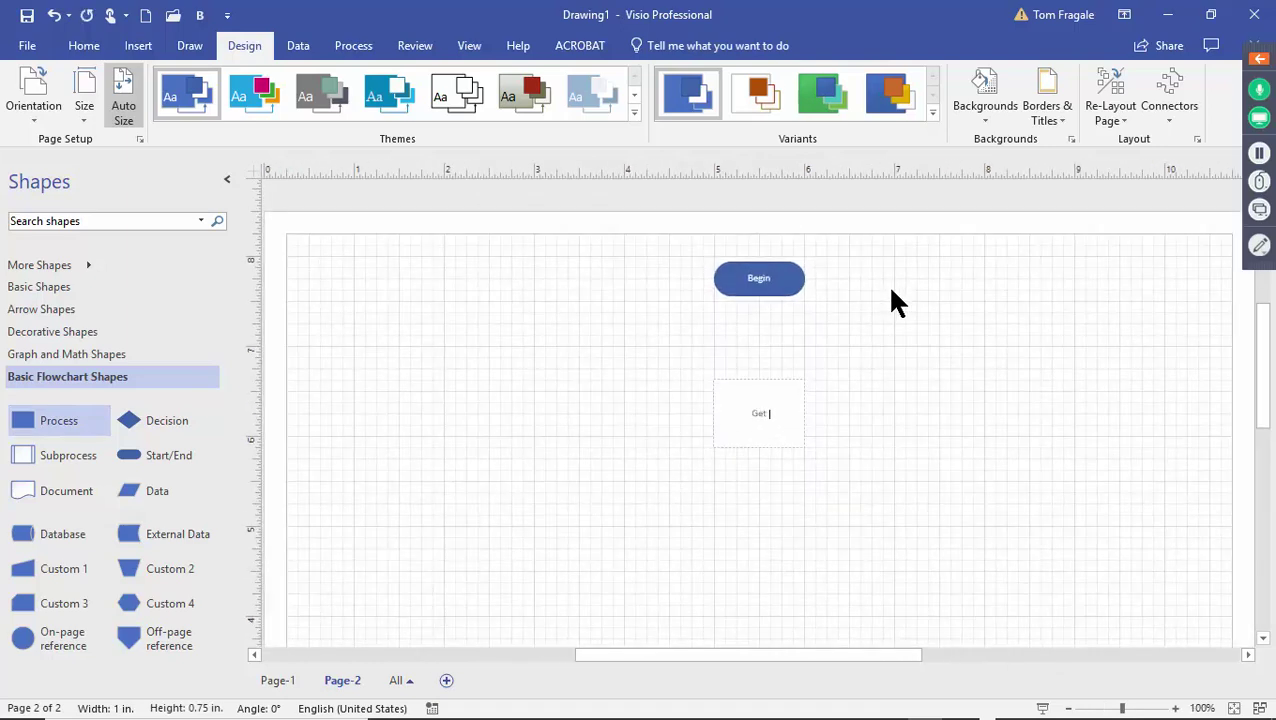
pyautogui.write('a cup')
# Place a second Process shape below "Get a cup" and label it "Get A Kcup"
pyautogui.moveTo(57, 407); pyautogui.dragTo(764, 512)
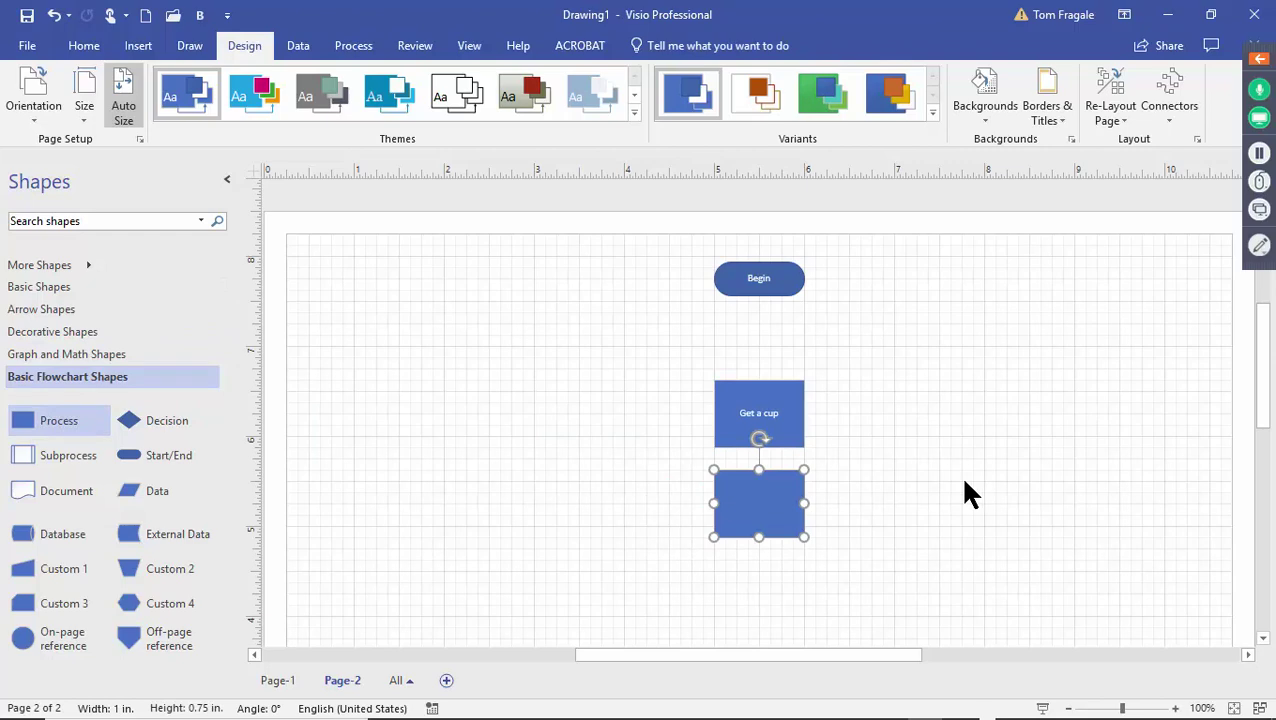
pyautogui.write('Get A')
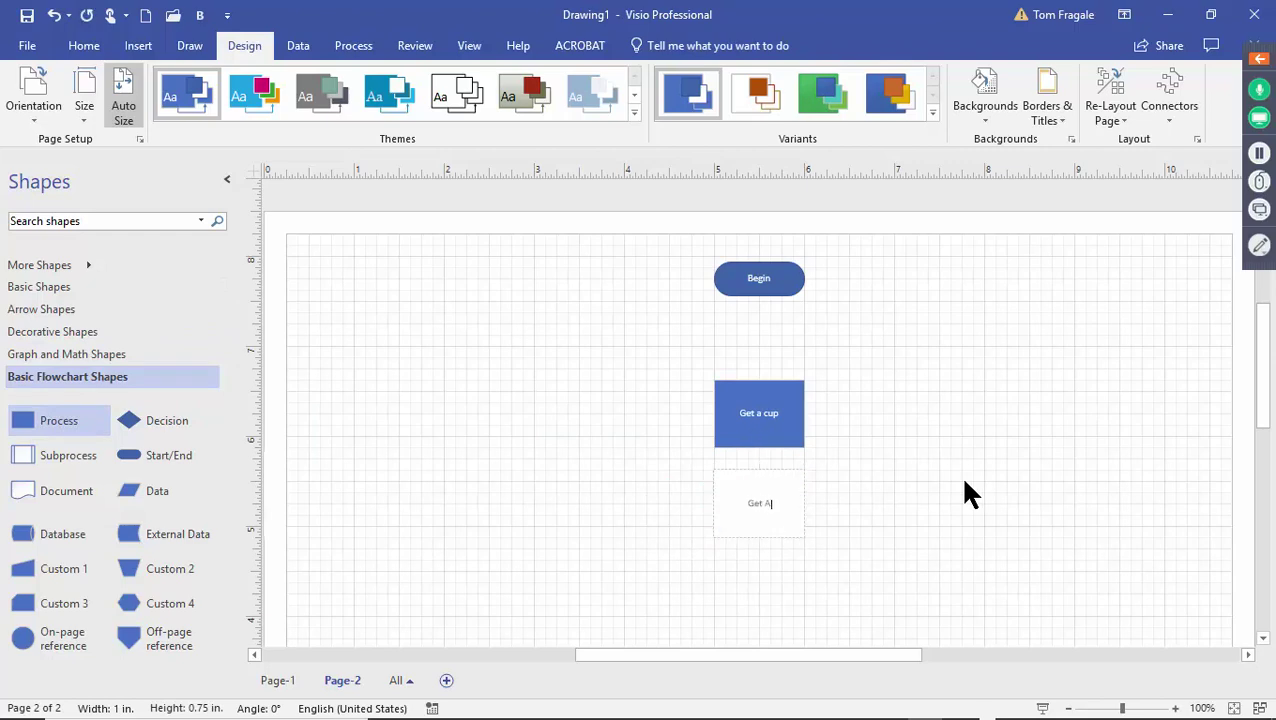
pyautogui.write(' Kcup')
pyautogui.click(935, 485)
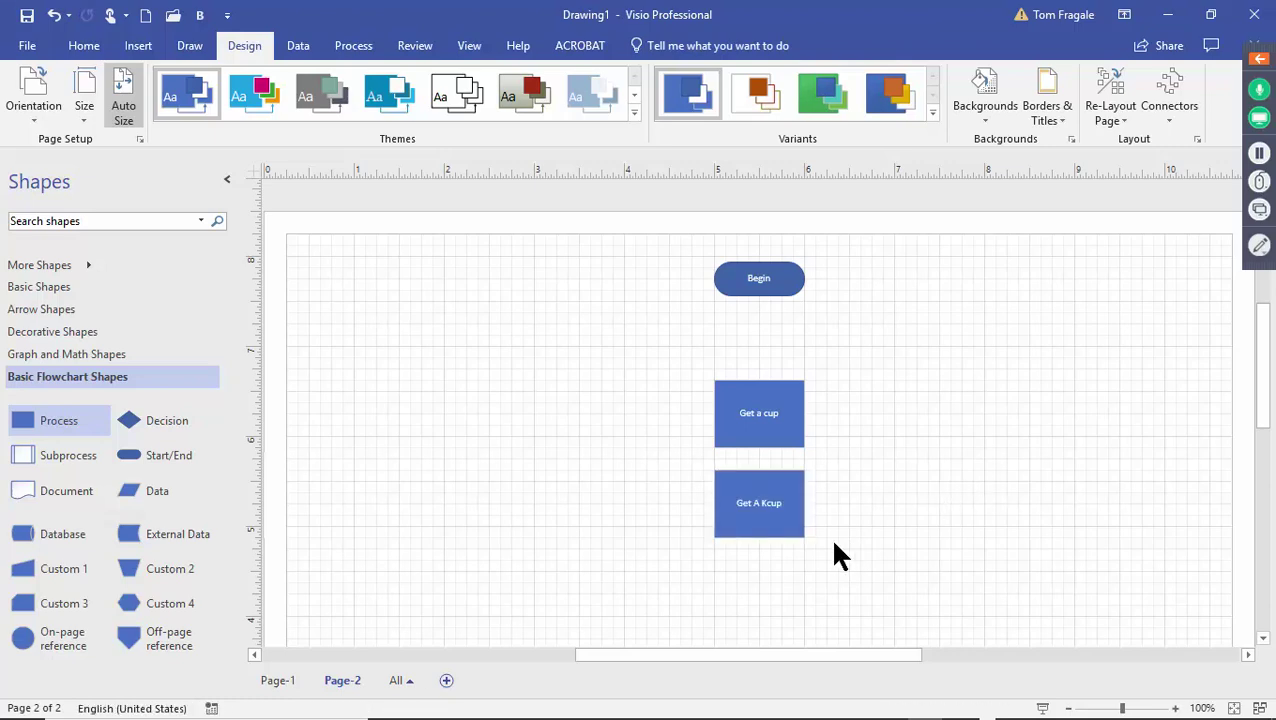
# Place a third Process shape below "Get A Kcup" and move all three process shapes up, closely and evenly spaced beneath Begin
pyautogui.click(776, 520)
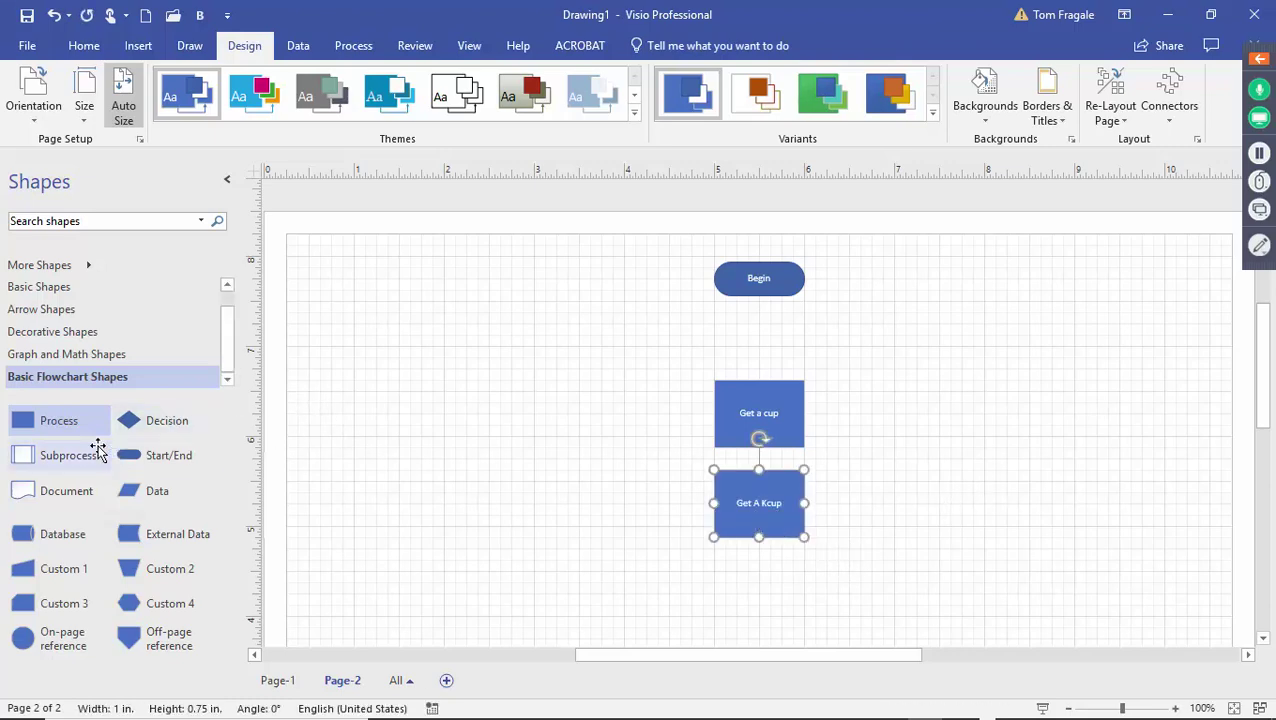
pyautogui.moveTo(60, 425); pyautogui.dragTo(756, 593)
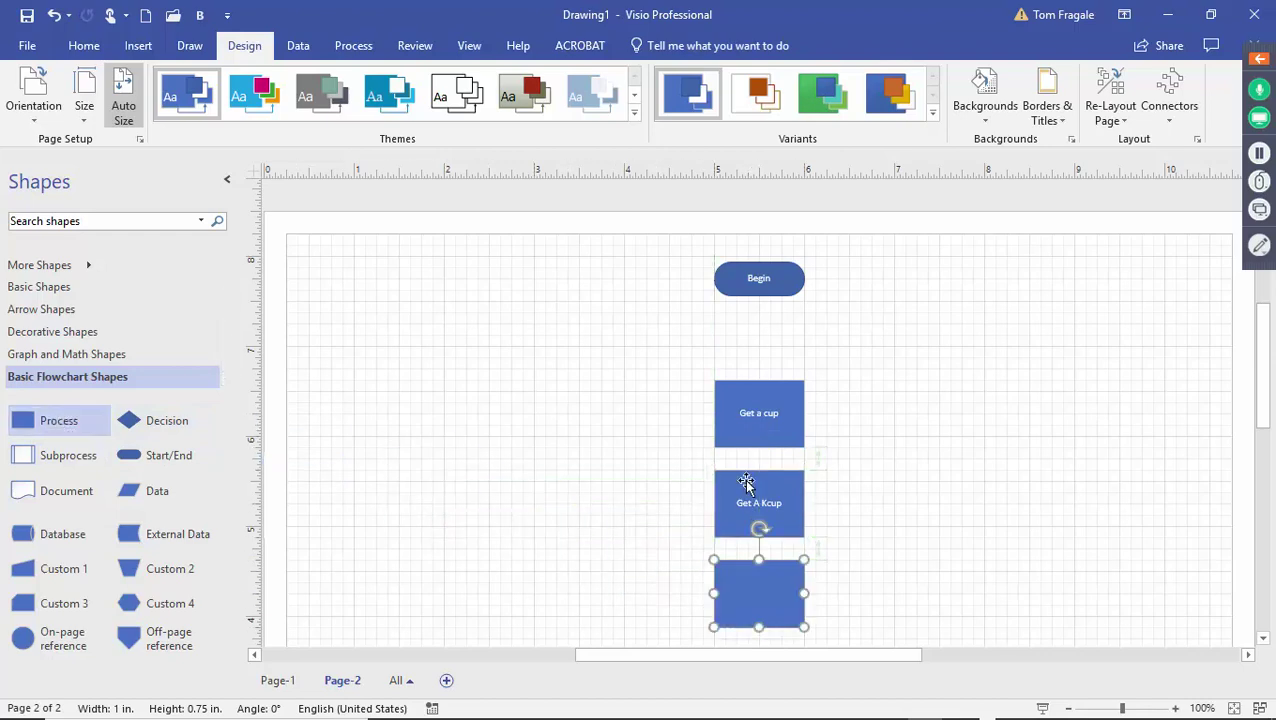
pyautogui.moveTo(780, 397); pyautogui.dragTo(780, 330)
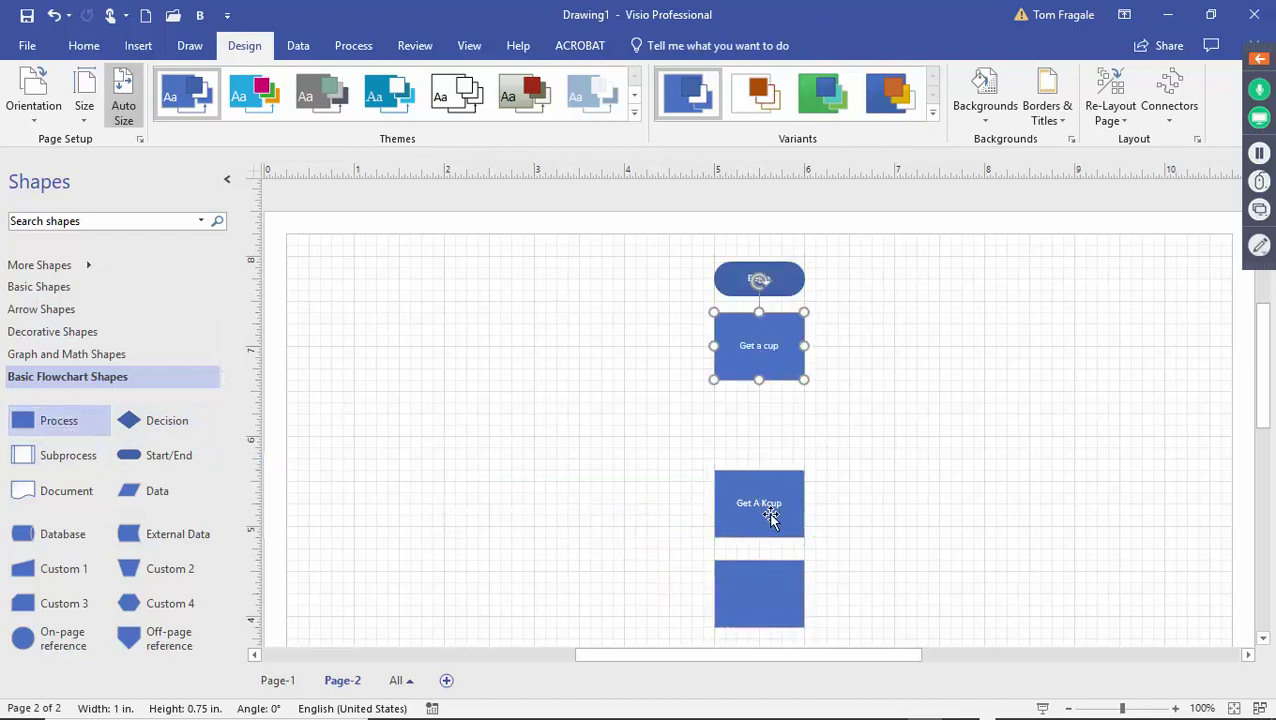
pyautogui.moveTo(763, 507); pyautogui.dragTo(769, 432)
pyautogui.moveTo(772, 584); pyautogui.dragTo(795, 515)
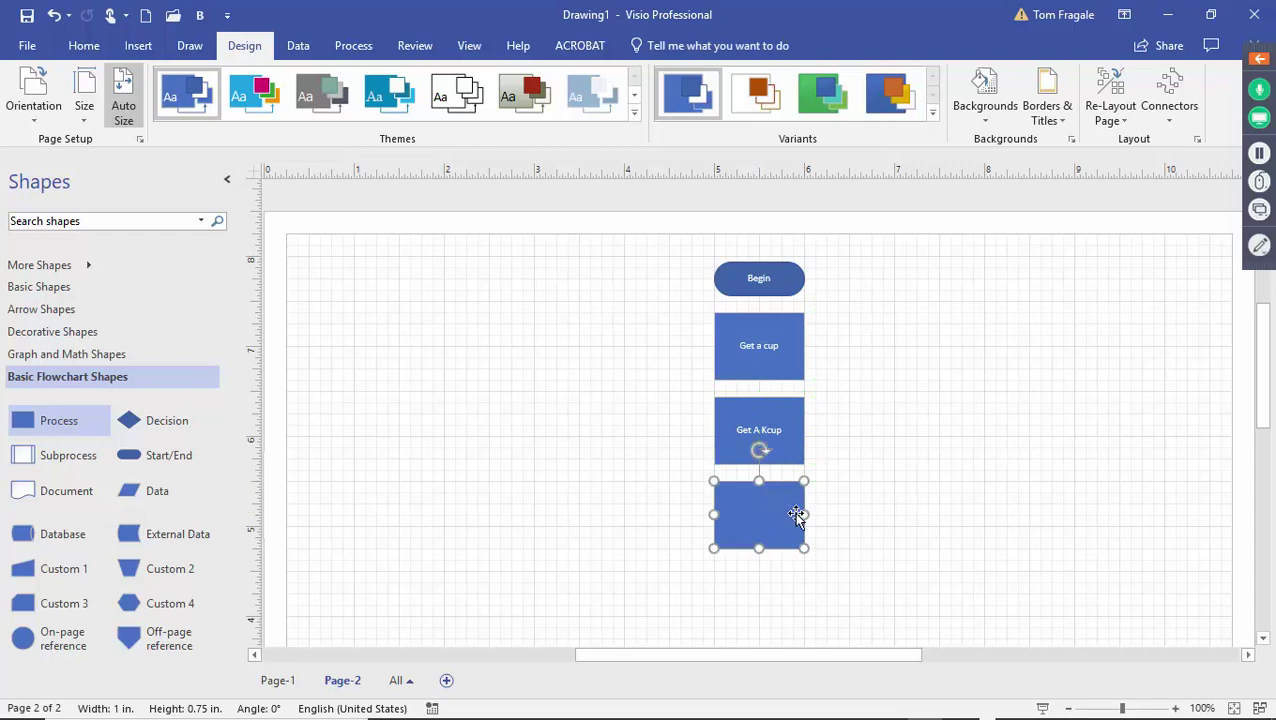
pyautogui.press('Escape')
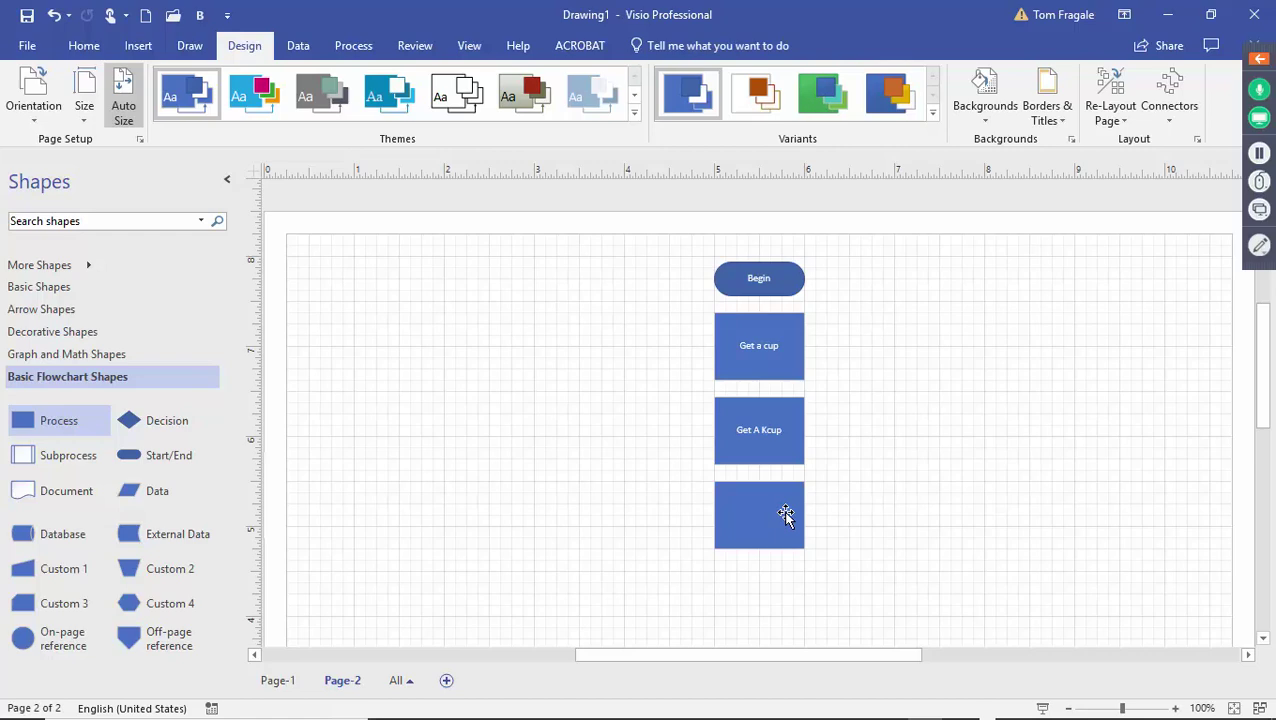
# Label the empty third Process shape "Get kcup in coffee maker"
pyautogui.click(761, 527)
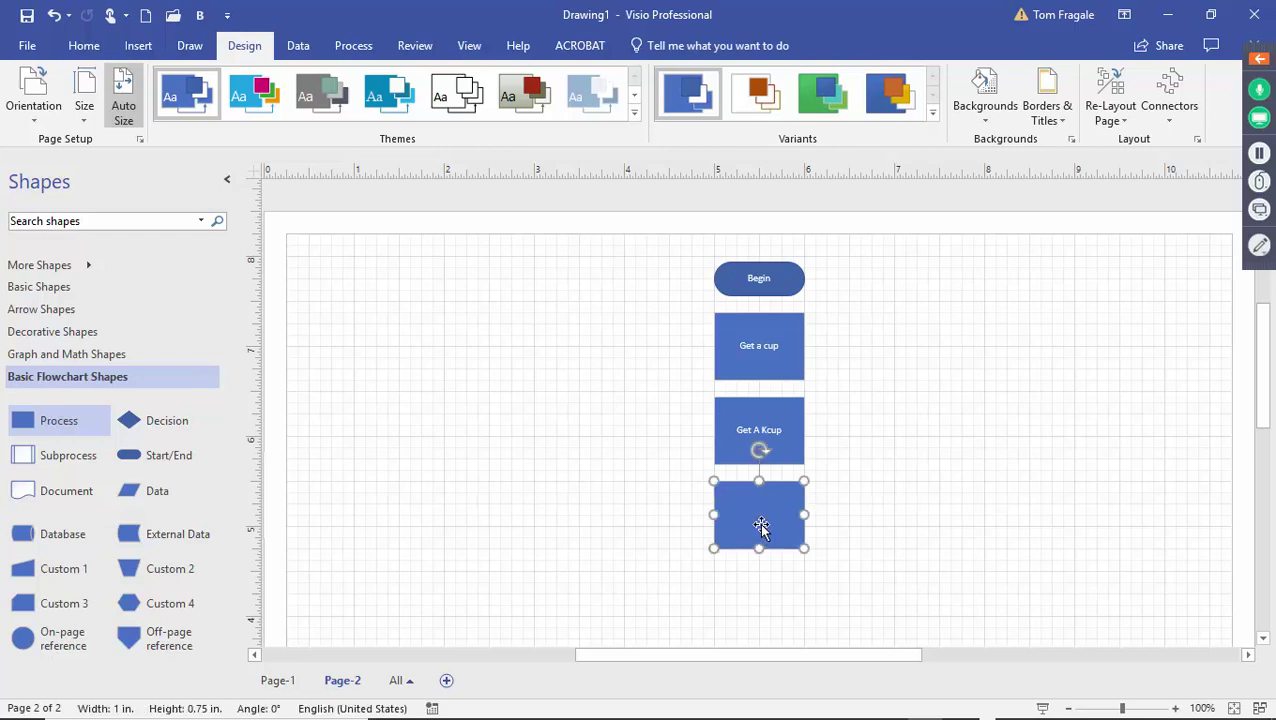
pyautogui.hotkey('ctrl', 'z')
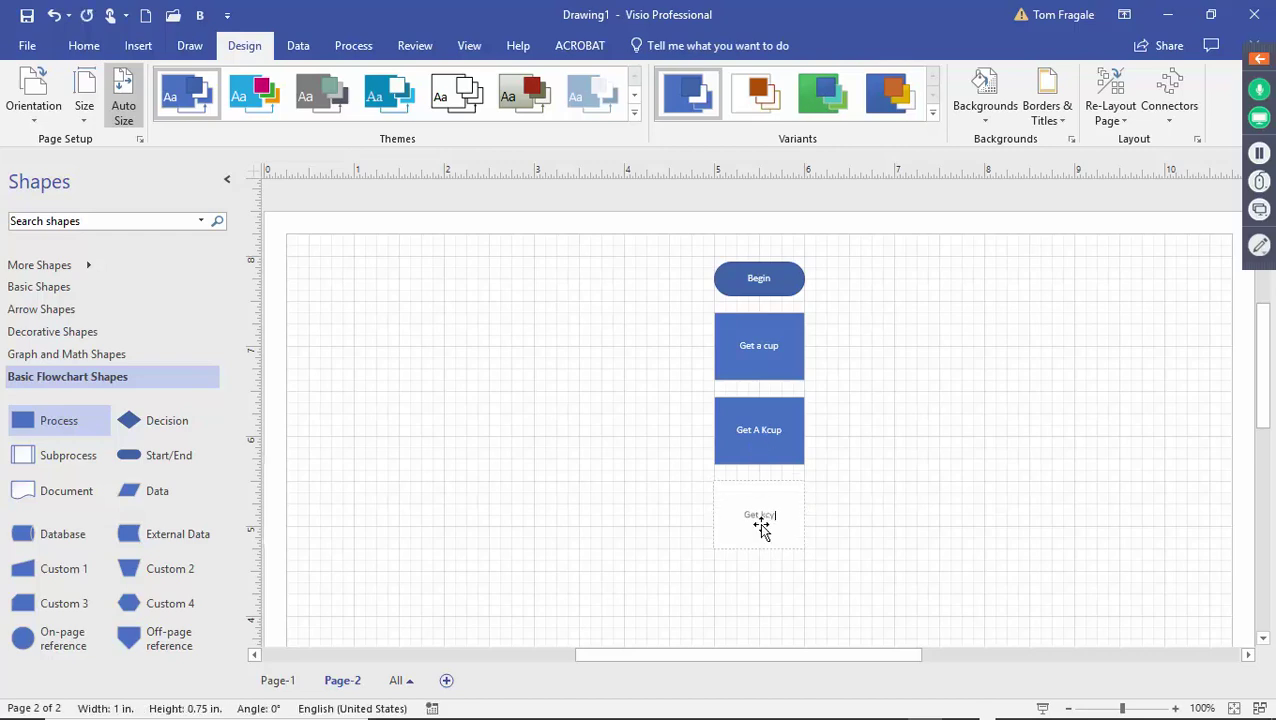
pyautogui.write('Get kcup in coffee maker')
pyautogui.click(1148, 497)
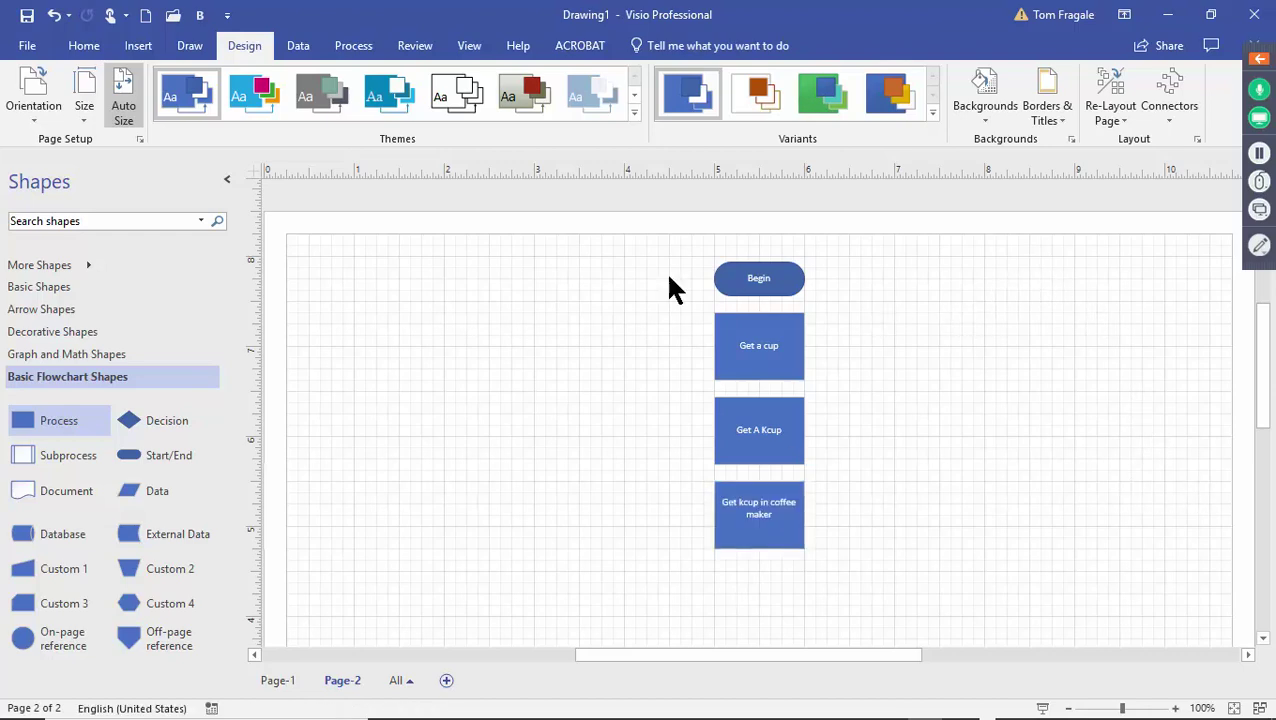
# Link Begin, "Get a cup", "Get A Kcup" and "Get kcup in coffee maker" in sequence with connectors from bottom to top points
pyautogui.click(84, 44)
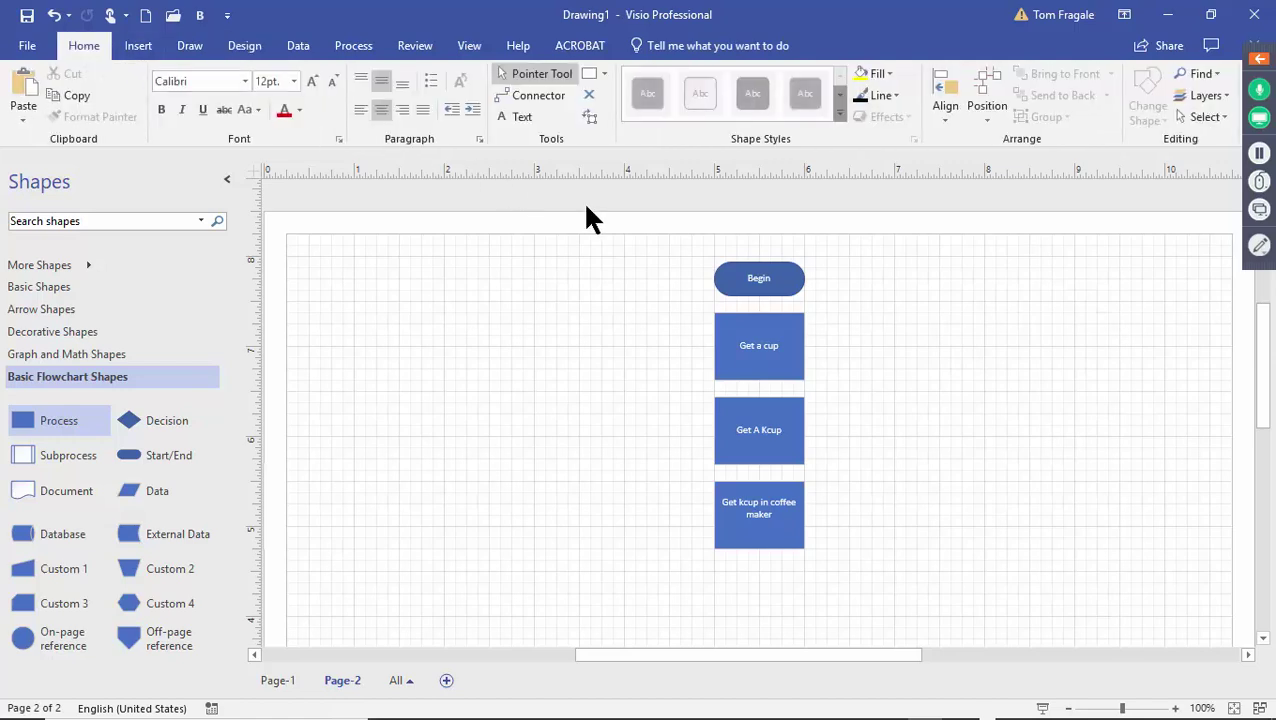
pyautogui.click(531, 94)
pyautogui.moveTo(751, 287); pyautogui.dragTo(759, 313)
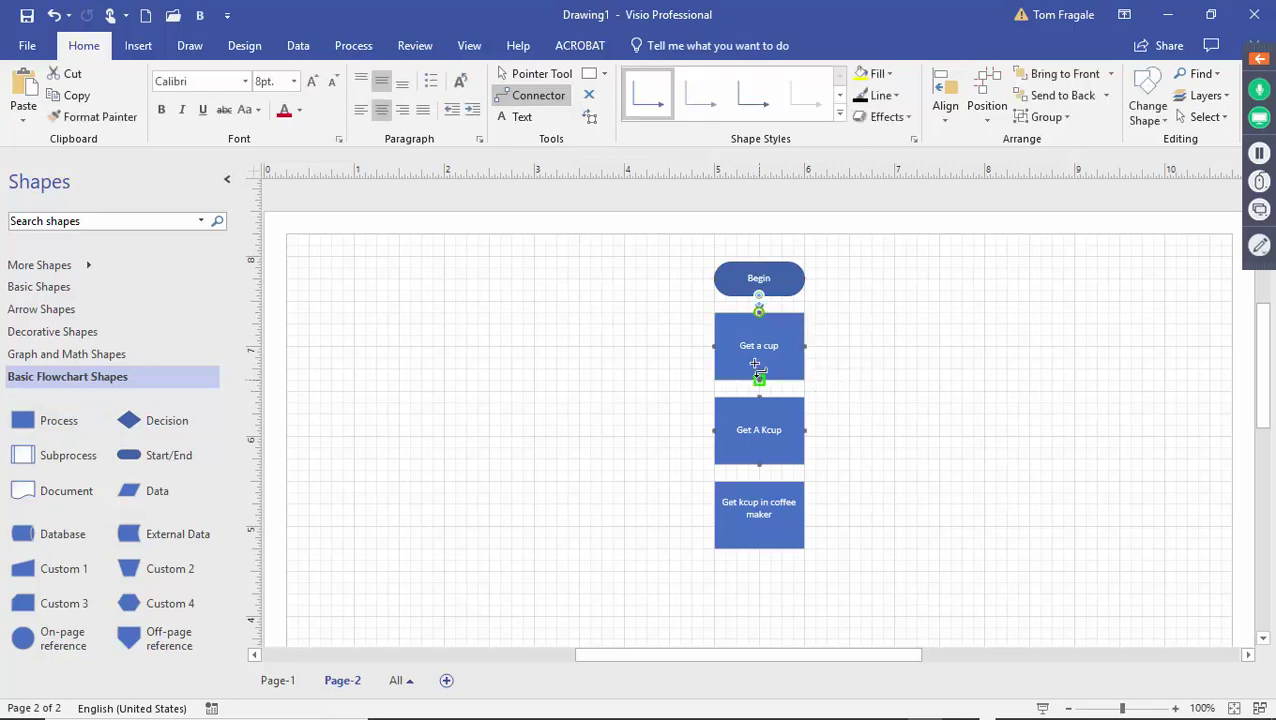
pyautogui.moveTo(759, 397); pyautogui.dragTo(759, 398)
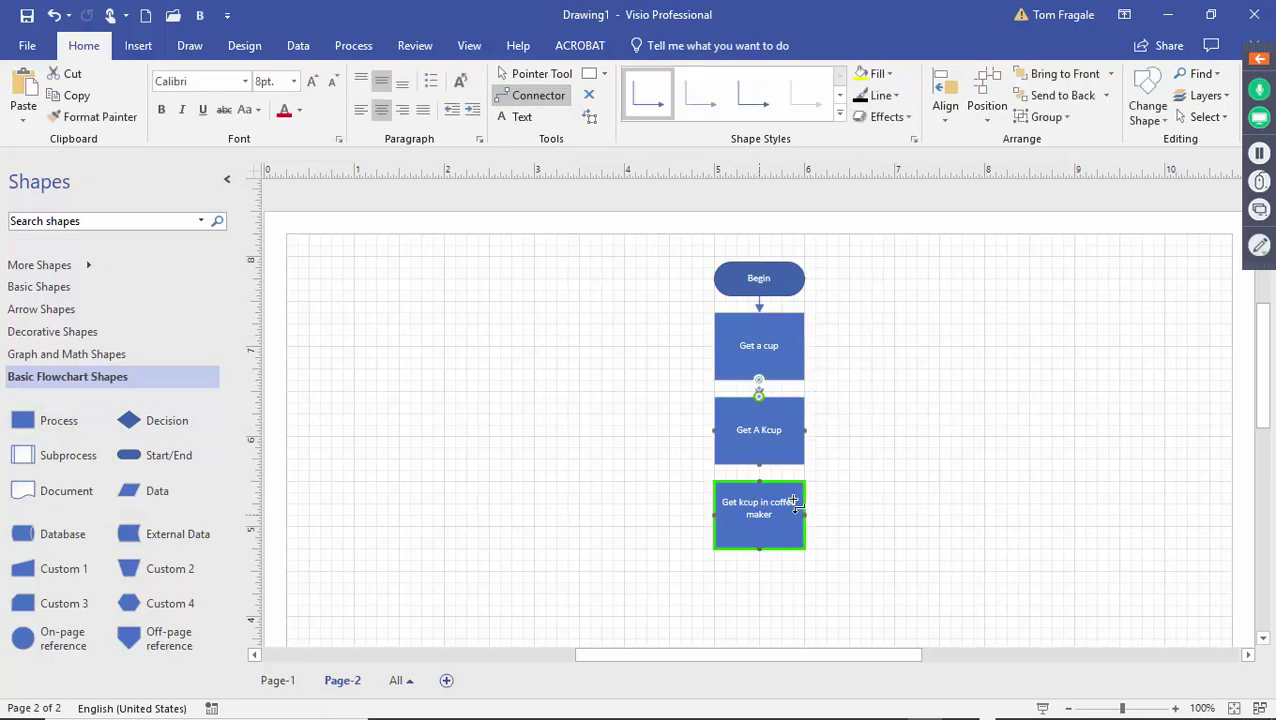
pyautogui.moveTo(760, 476); pyautogui.dragTo(759, 482)
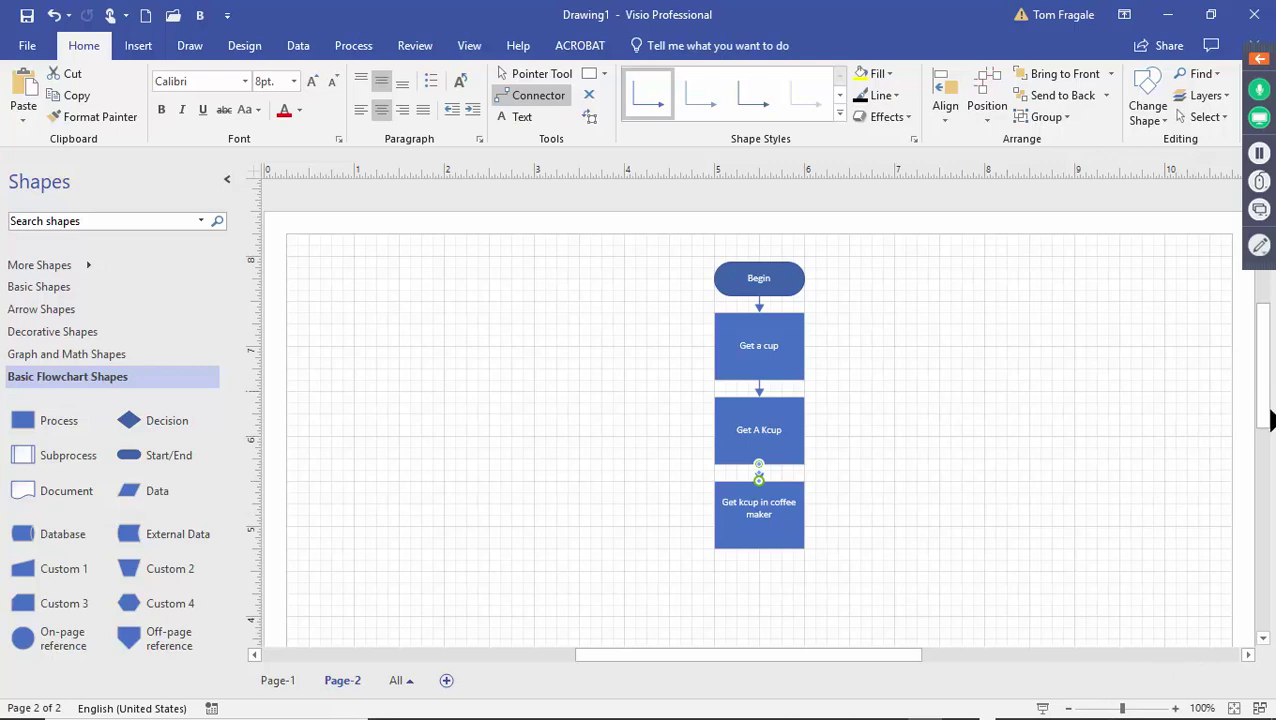
pyautogui.moveTo(1270, 421); pyautogui.dragTo(1268, 455)
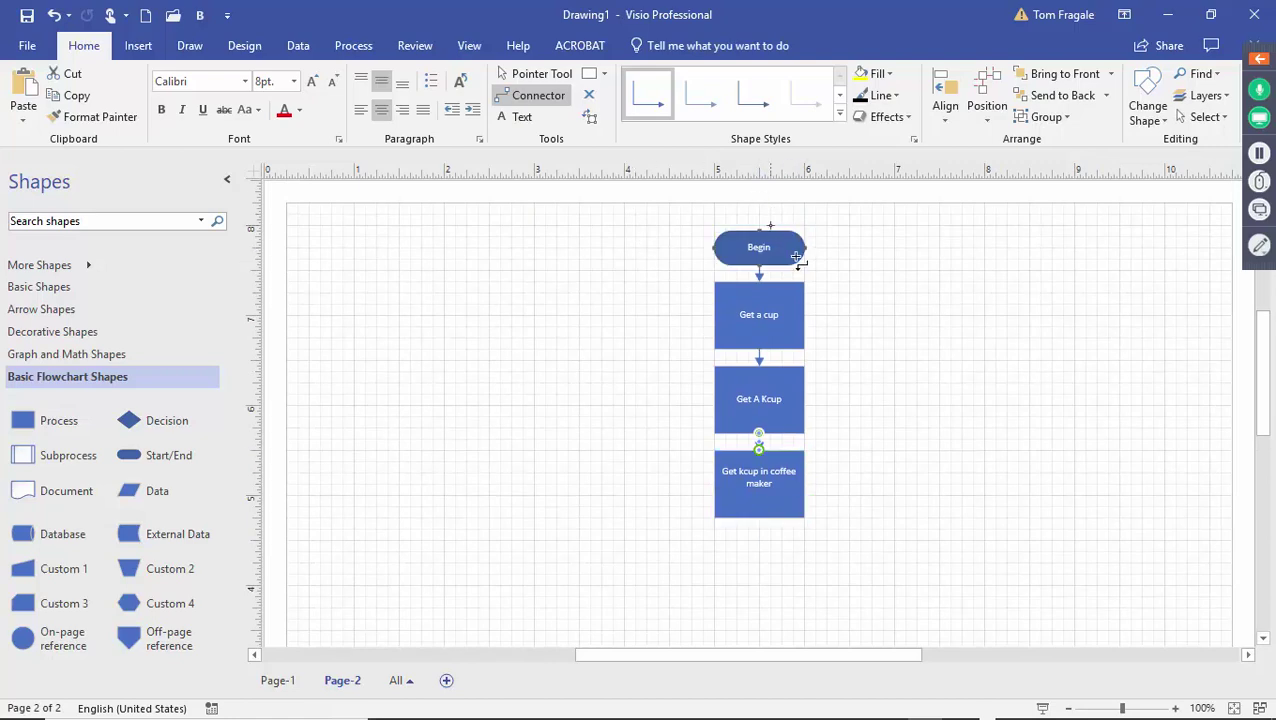
# Place a Decision shape below "Get kcup in coffee maker" and label it "Do I want cream?"
pyautogui.click(535, 76)
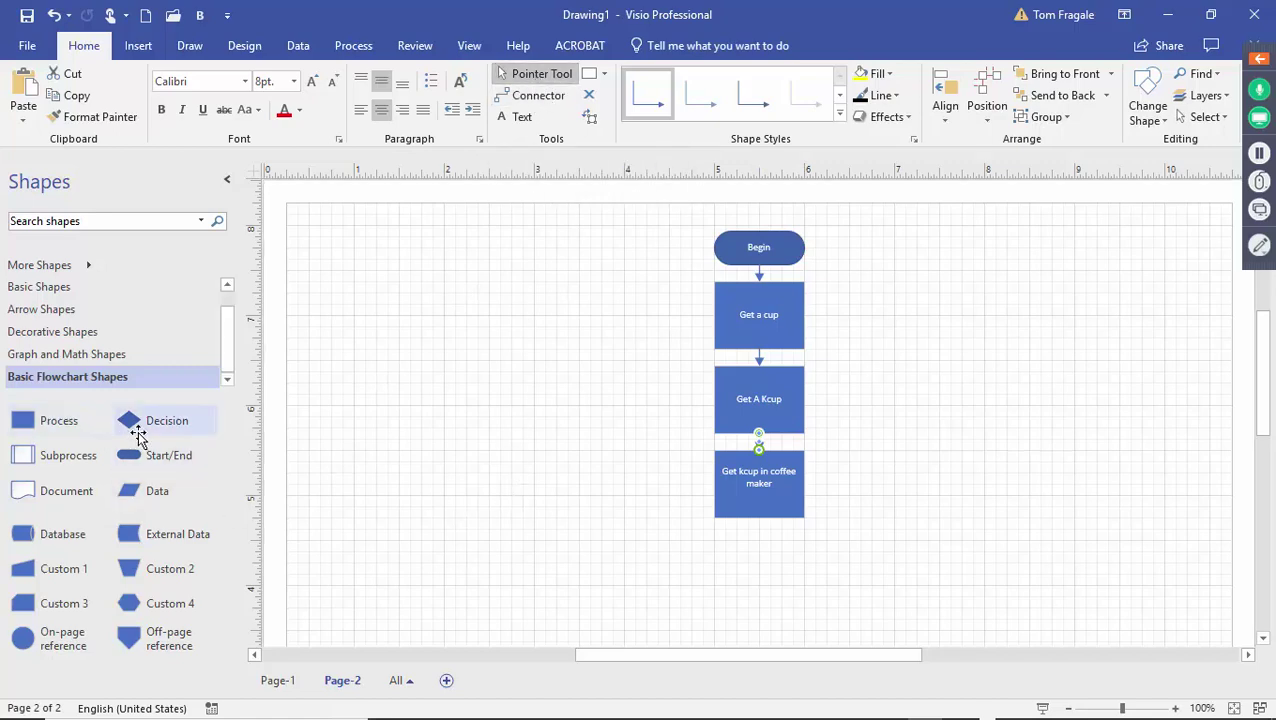
pyautogui.moveTo(148, 432); pyautogui.dragTo(794, 580)
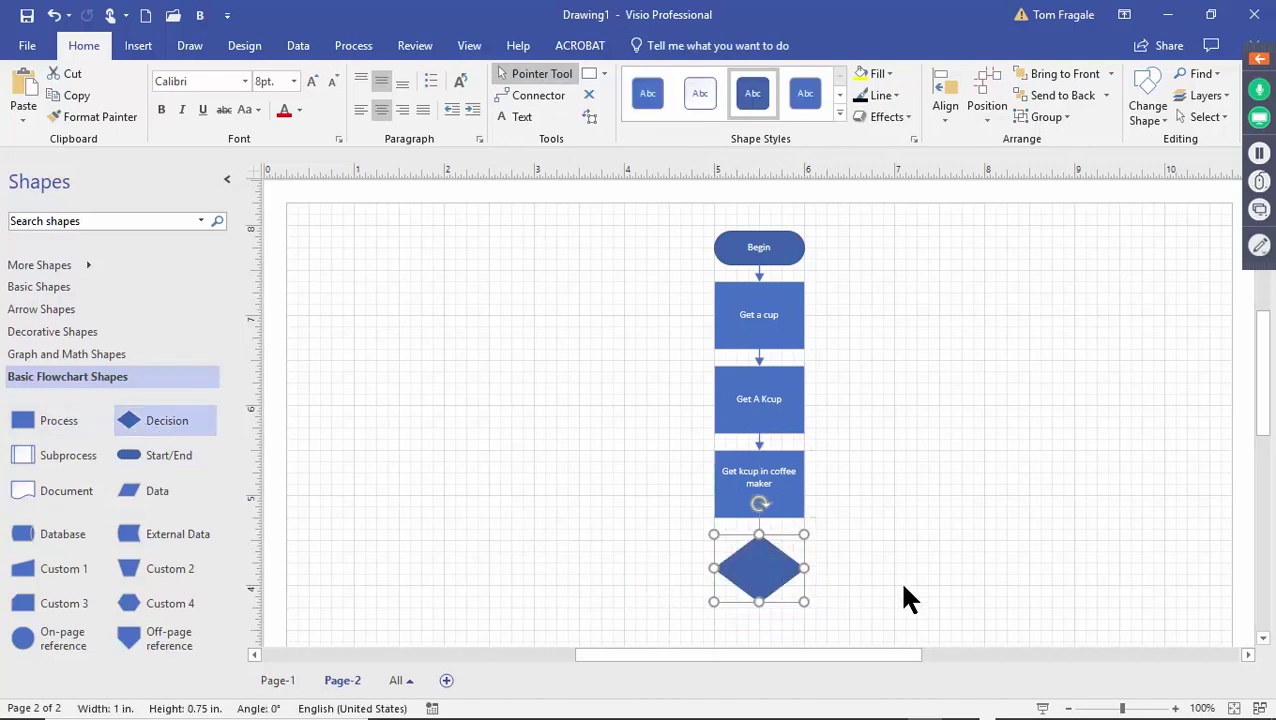
pyautogui.write('Do')
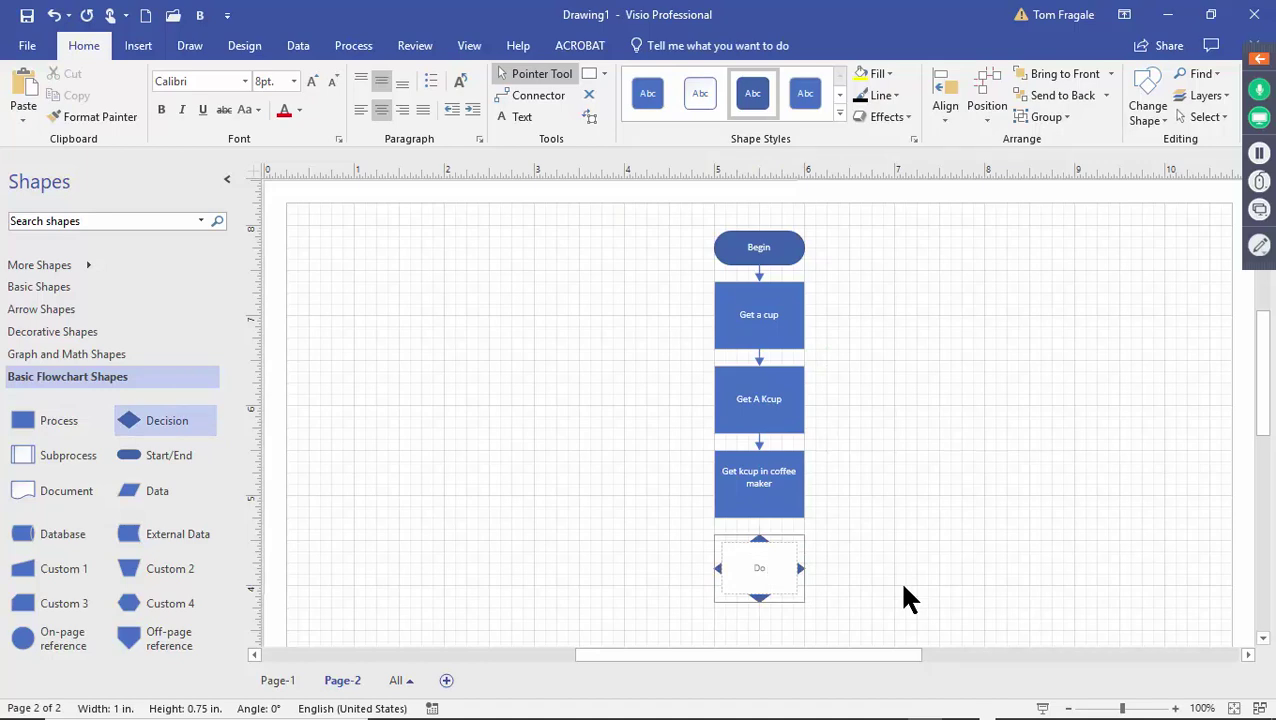
pyautogui.write(' I want cream')
pyautogui.press('Return')
pyautogui.press('BackSpace')
pyautogui.write('?')
pyautogui.click(1036, 579)
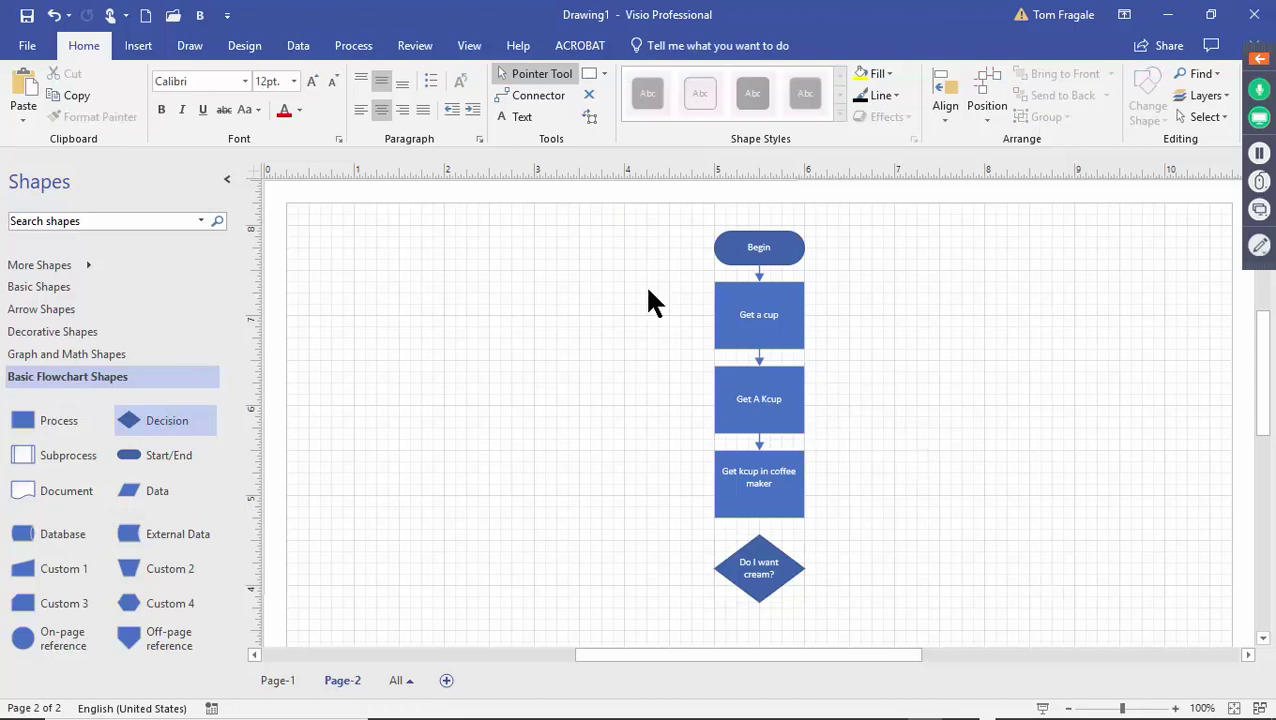
# Connect "Get kcup in coffee maker" to the decision and place a Process shape on each side of the decision, level with it
pyautogui.click(540, 96)
pyautogui.moveTo(762, 490); pyautogui.dragTo(759, 545)
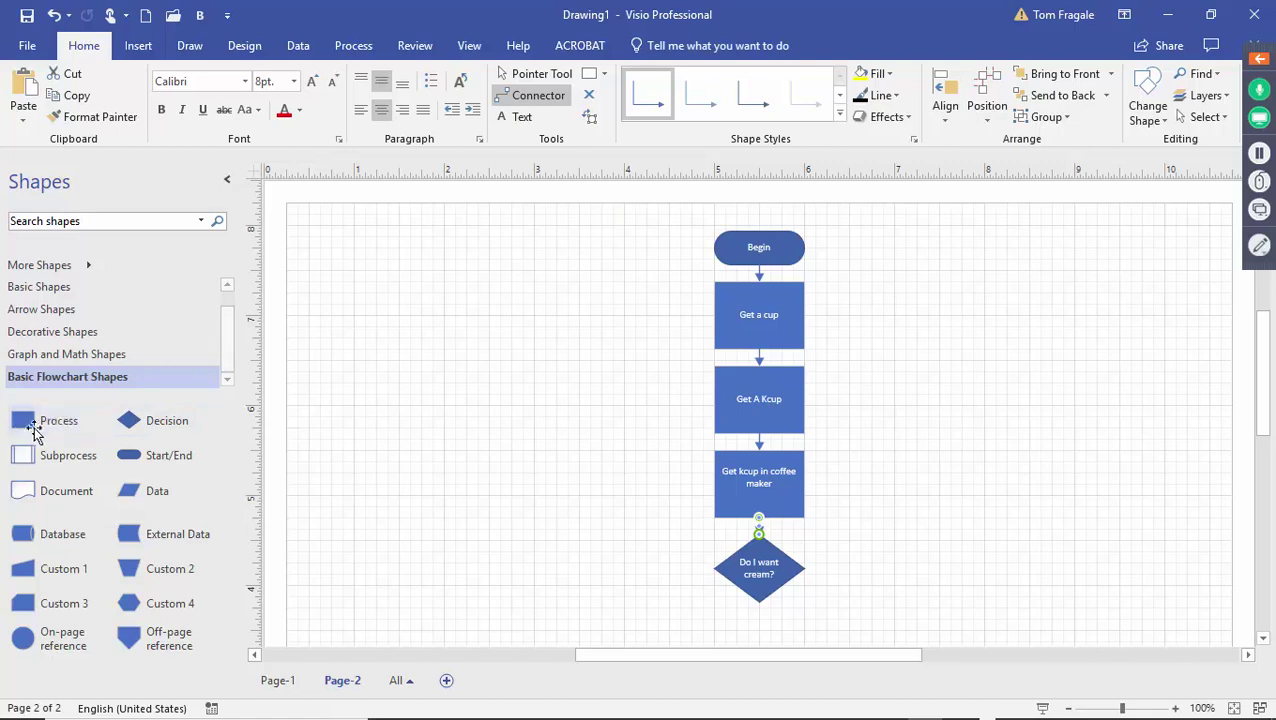
pyautogui.moveTo(40, 428); pyautogui.dragTo(524, 579)
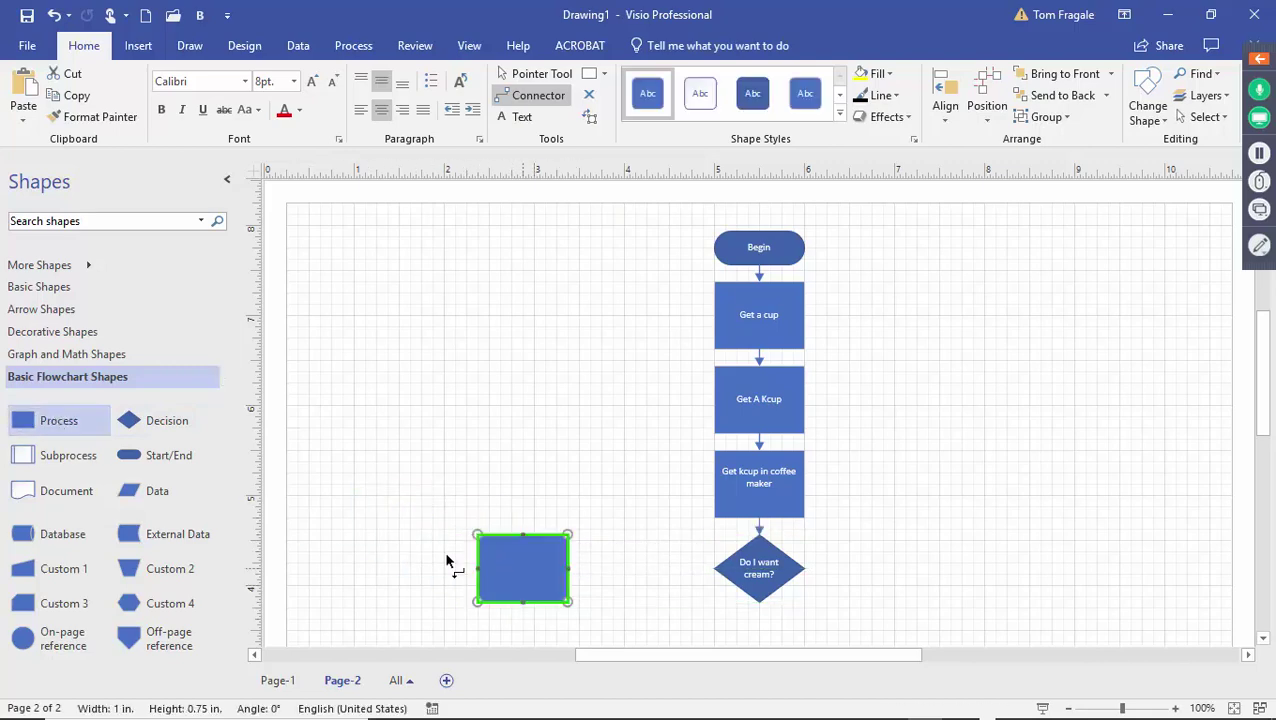
pyautogui.moveTo(352, 465); pyautogui.dragTo(997, 568)
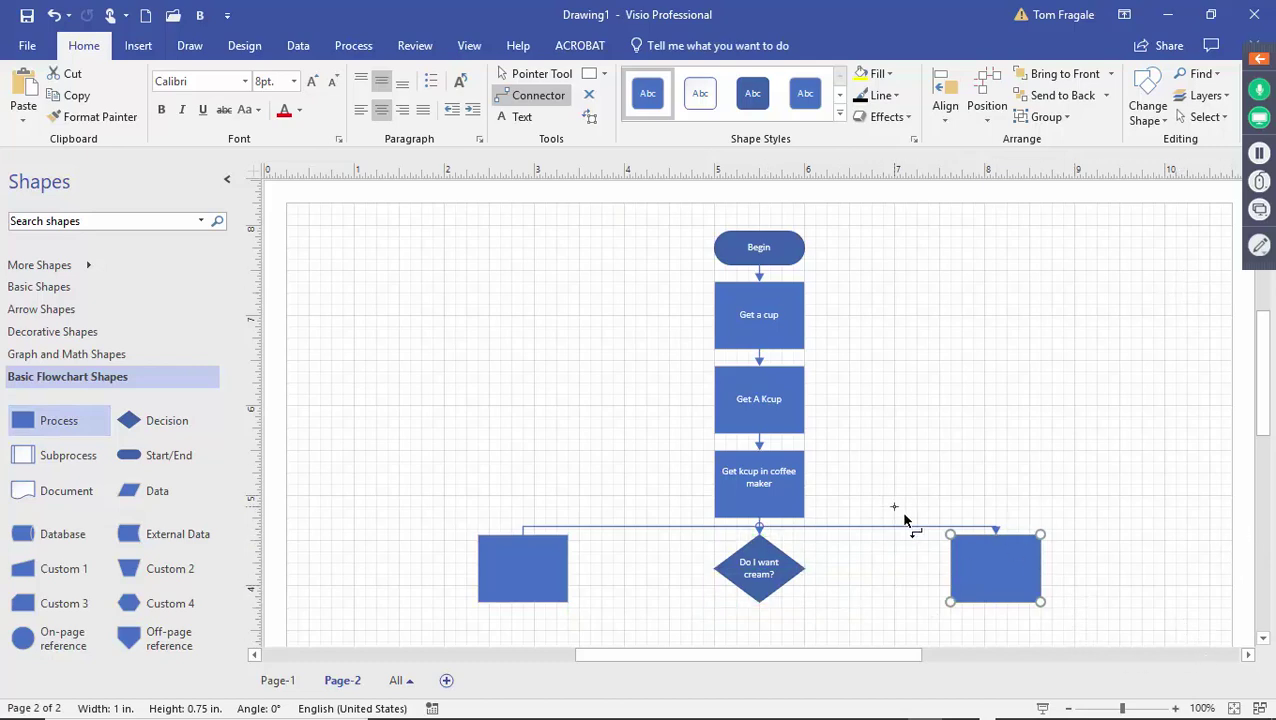
# Connect the decision's left and right points to the facing sides of the two empty Process shapes
pyautogui.click(530, 98)
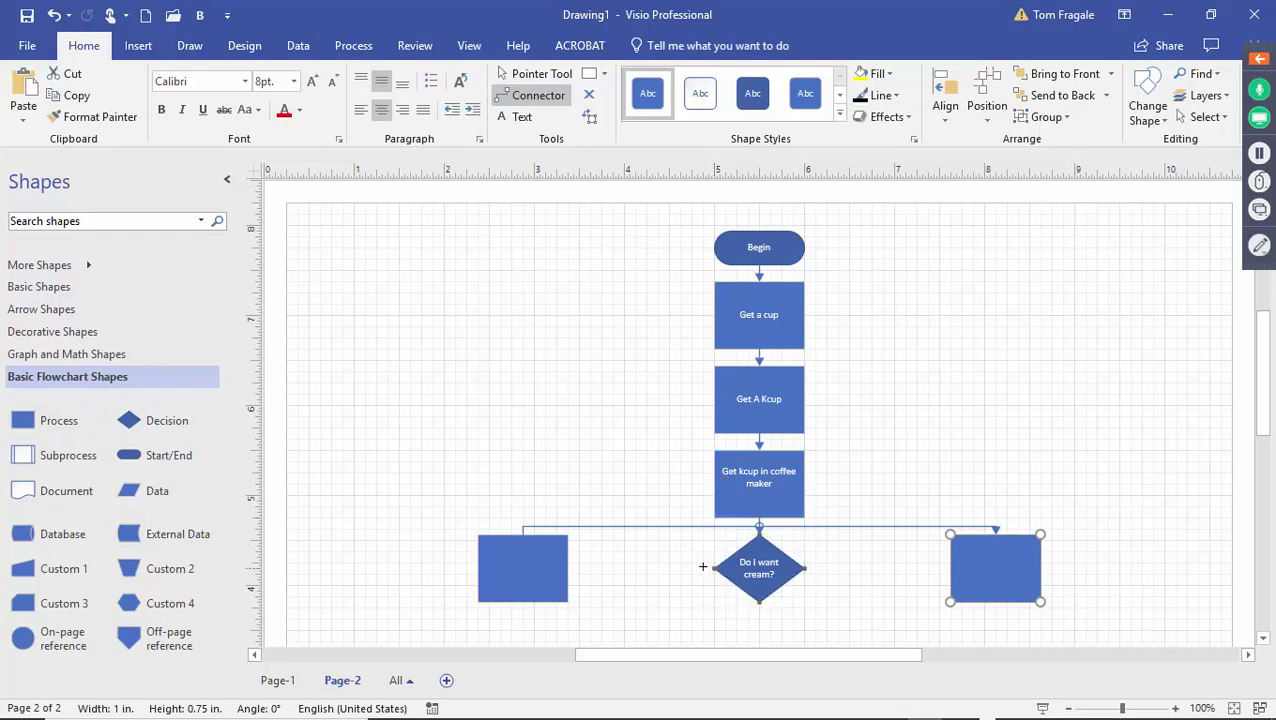
pyautogui.moveTo(716, 570); pyautogui.dragTo(567, 568)
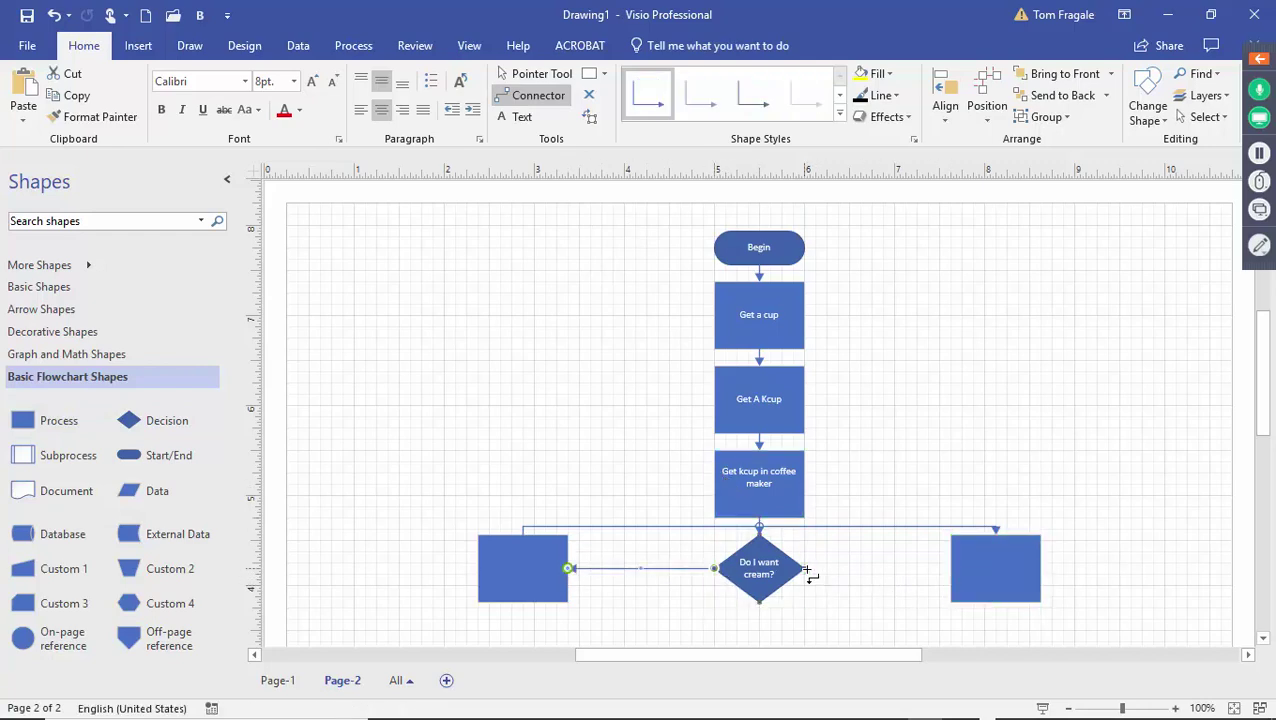
pyautogui.moveTo(805, 568); pyautogui.dragTo(1037, 570)
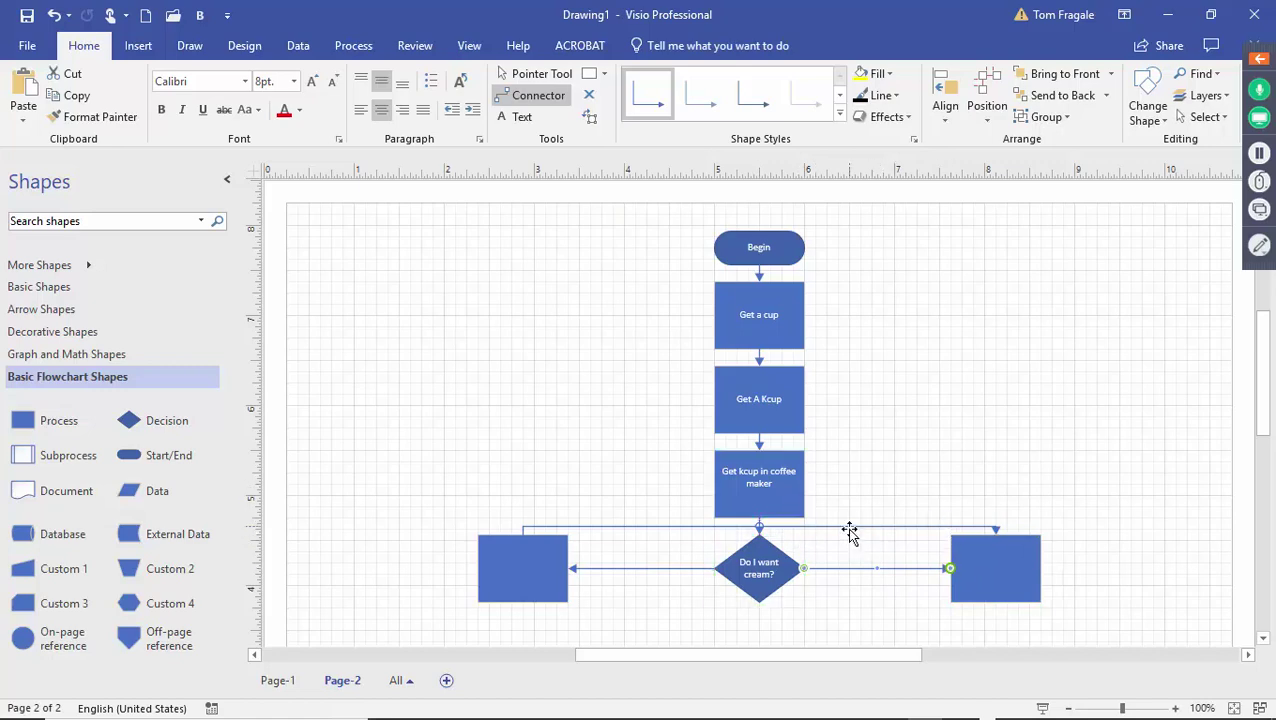
# Delete the stray connector that runs above the decision between the two empty Process shapes
pyautogui.click(527, 76)
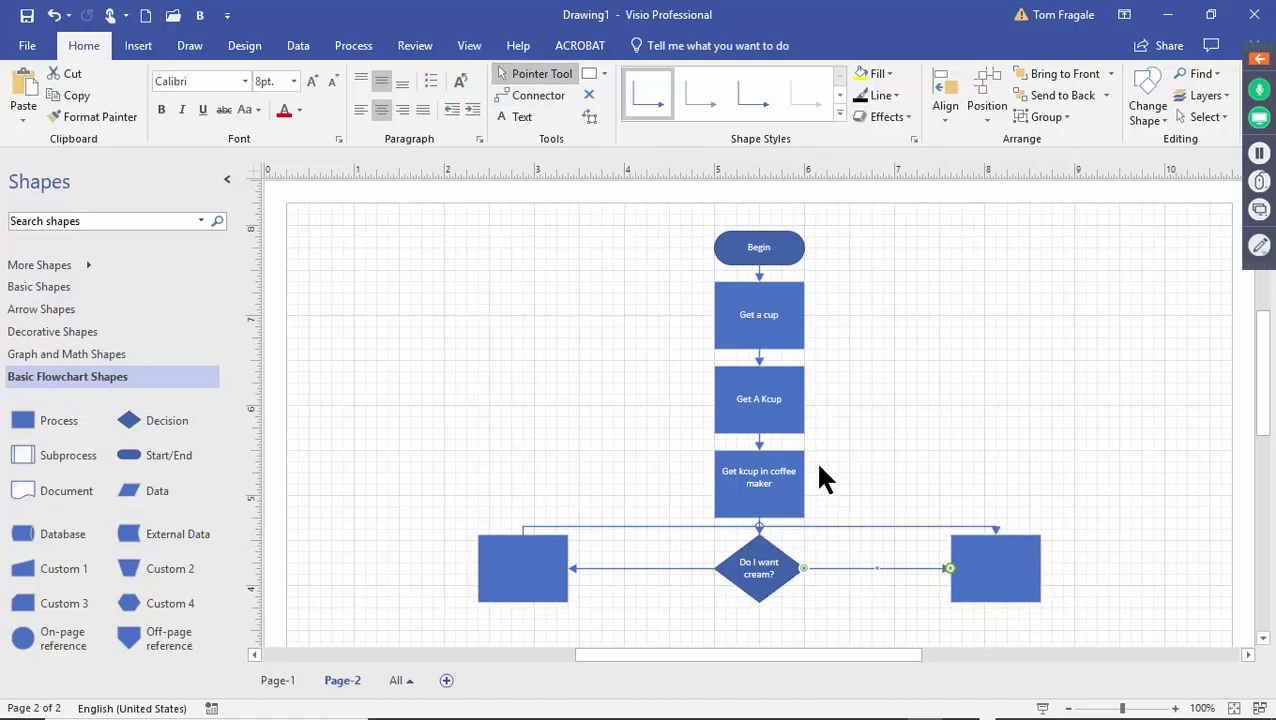
pyautogui.click(829, 528)
pyautogui.press('Delete')
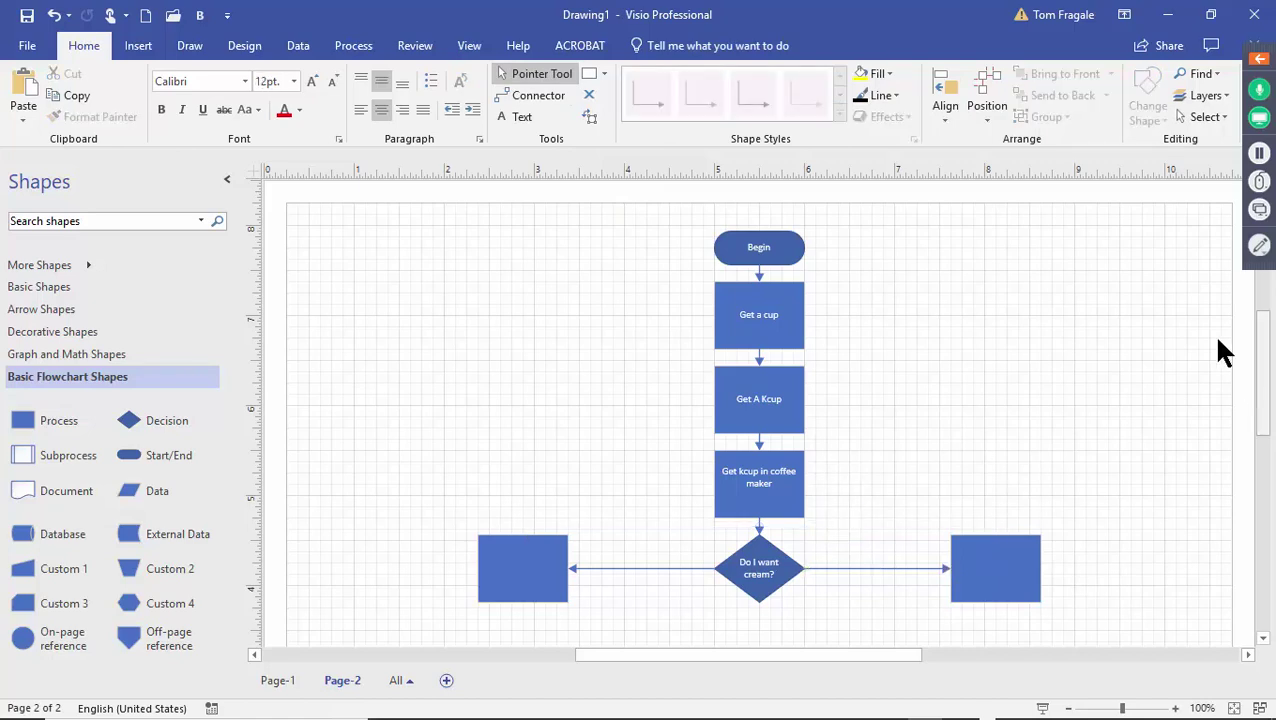
# Label the Process shape left of the decision "Add Cream" and the one right of it "Don't add Cream"
pyautogui.click(527, 563)
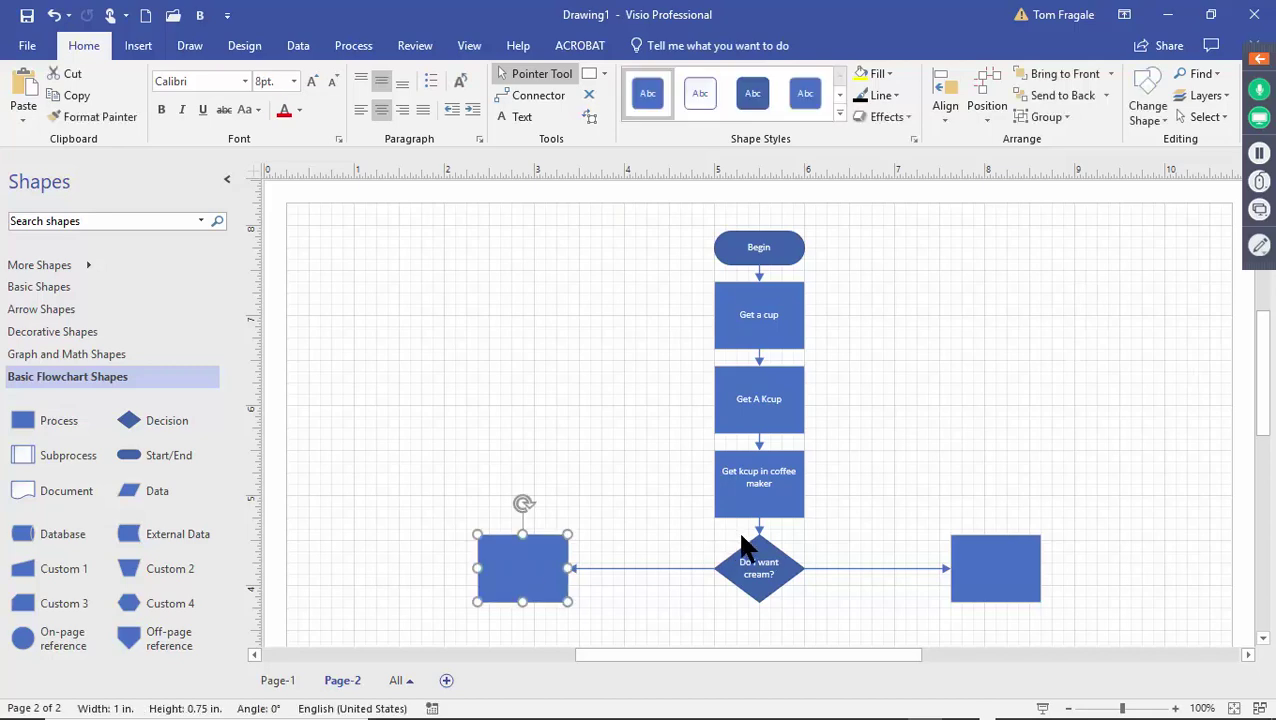
pyautogui.write('Add')
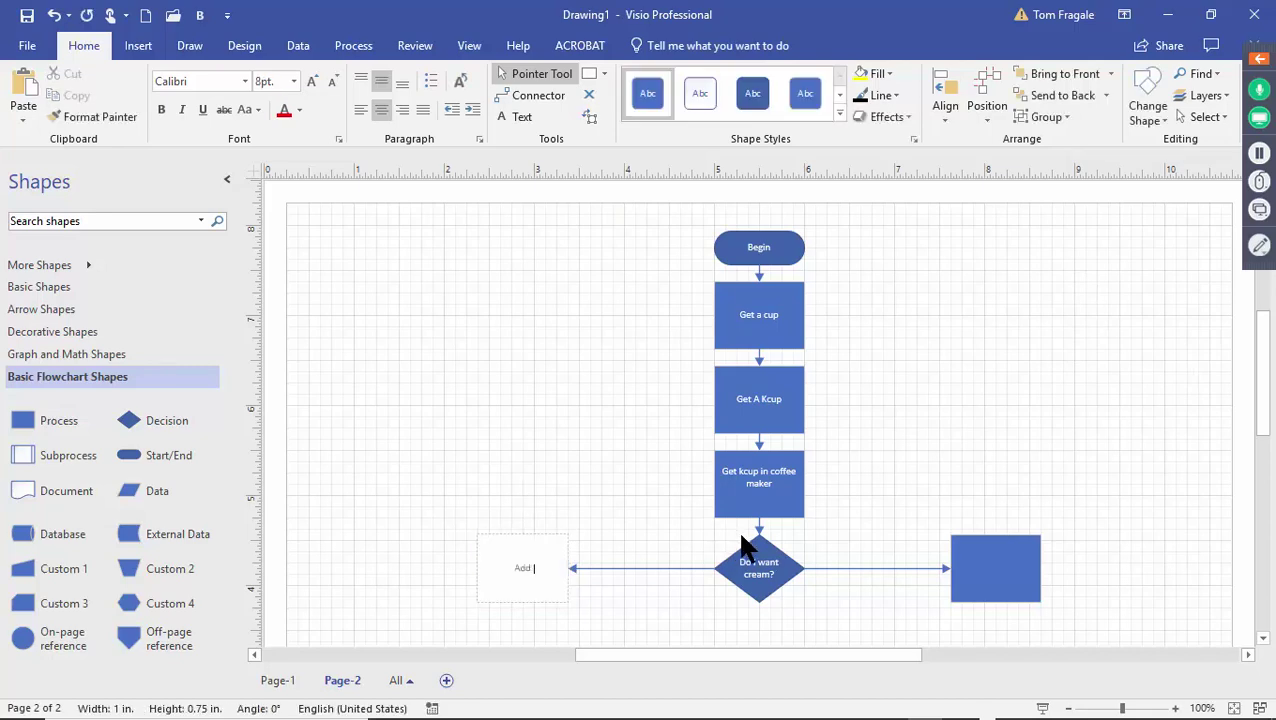
pyautogui.write(' Cream')
pyautogui.press('Return')
pyautogui.click(1020, 572)
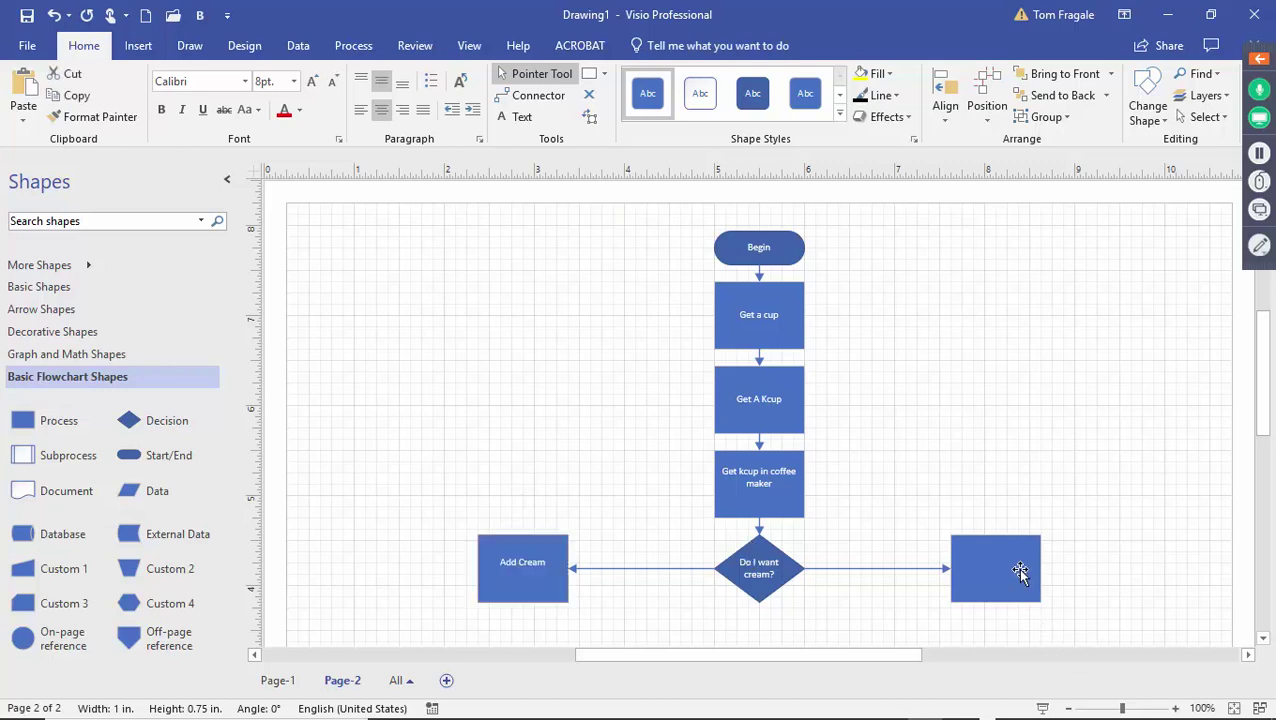
pyautogui.write("Don't")
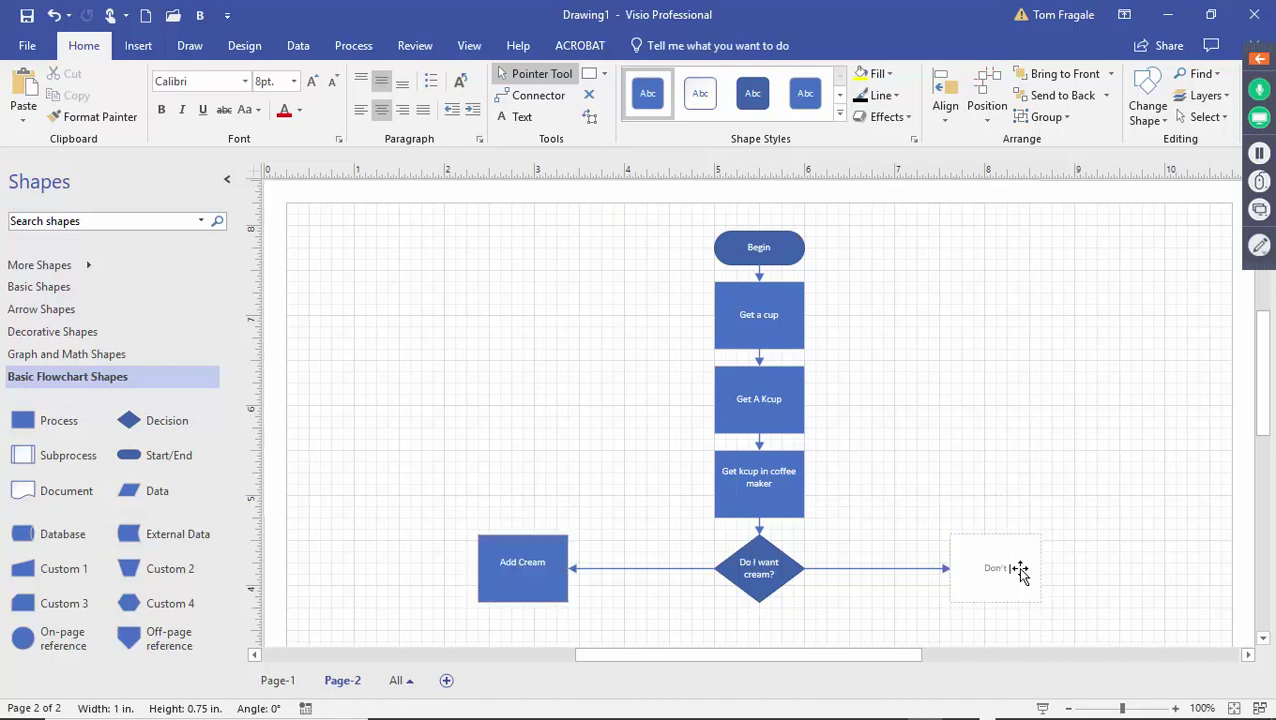
pyautogui.write(' add cre')
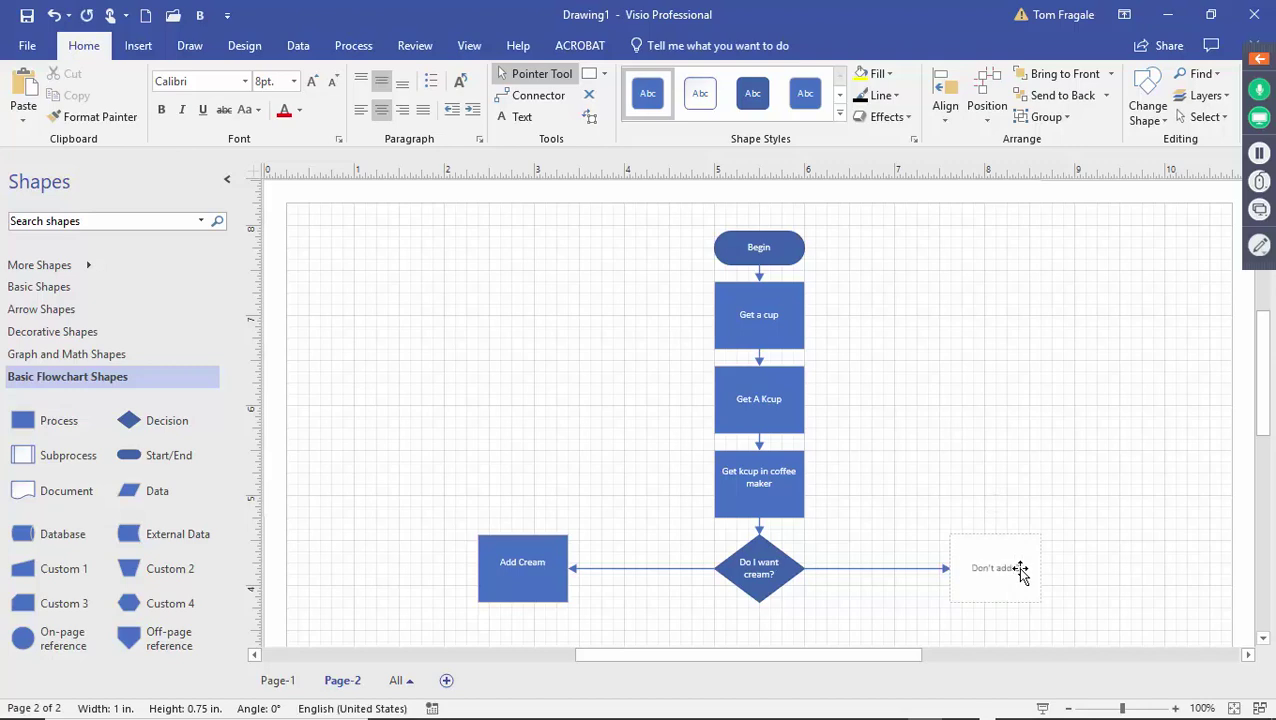
pyautogui.write('am')
# Label the connector to "Add Cream" YES and the connector to "Don't add Cream" NO
pyautogui.click(637, 568)
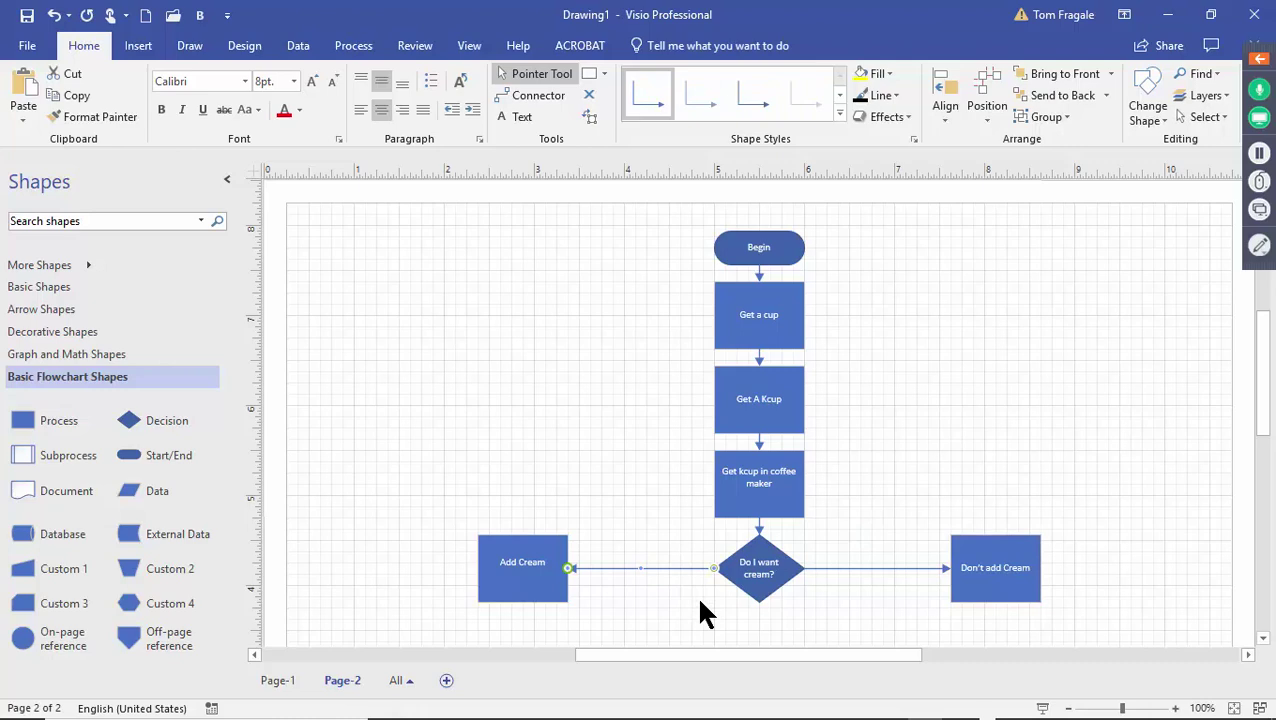
pyautogui.write('YES')
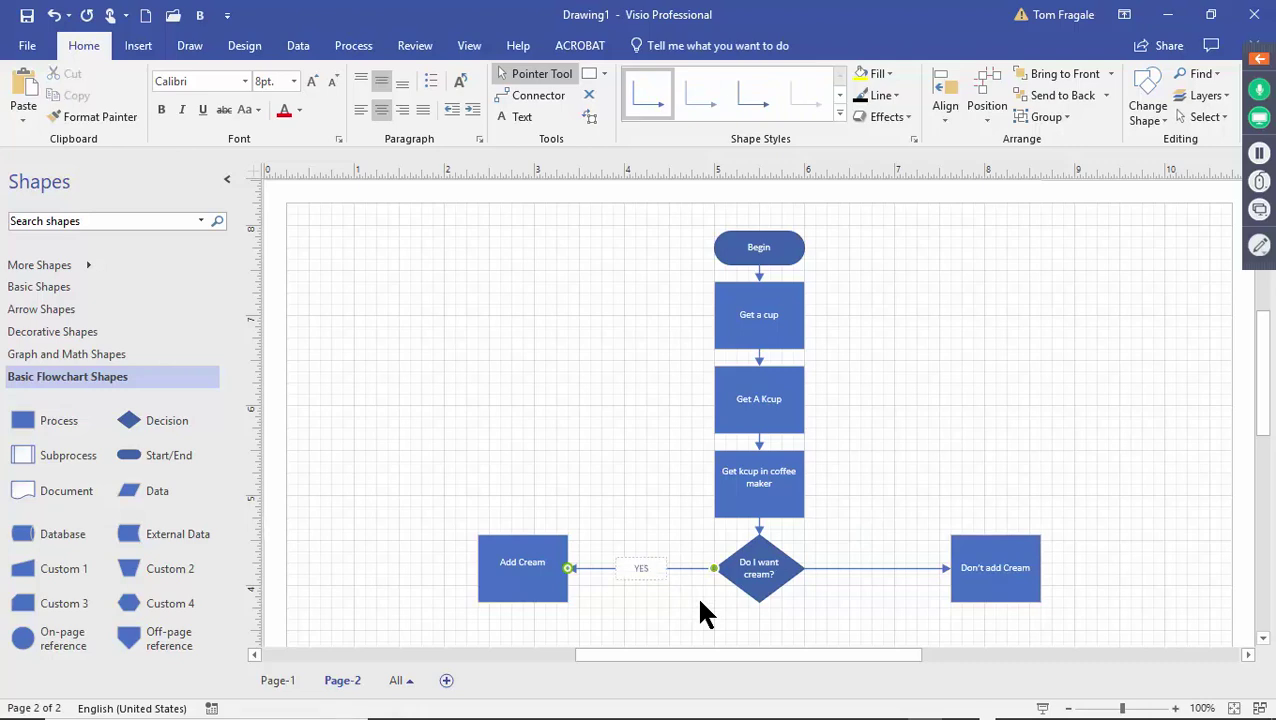
pyautogui.click(910, 508)
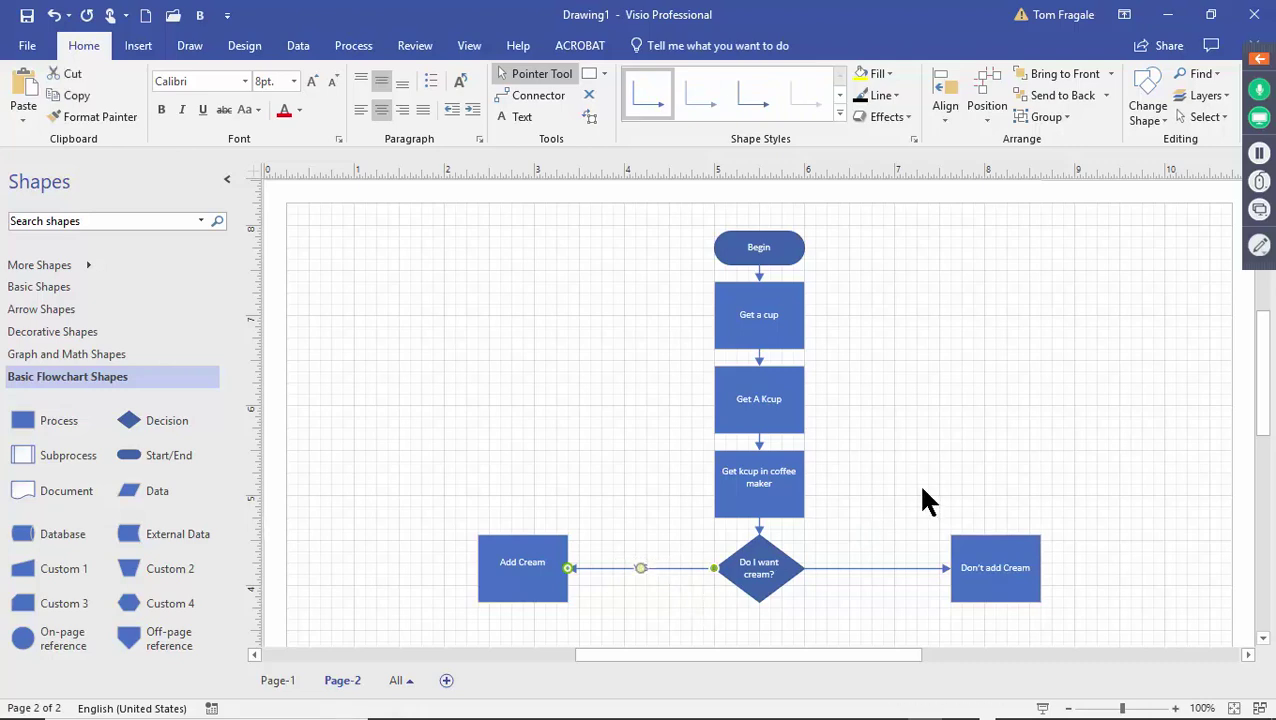
pyautogui.click(868, 570)
pyautogui.write('NO')
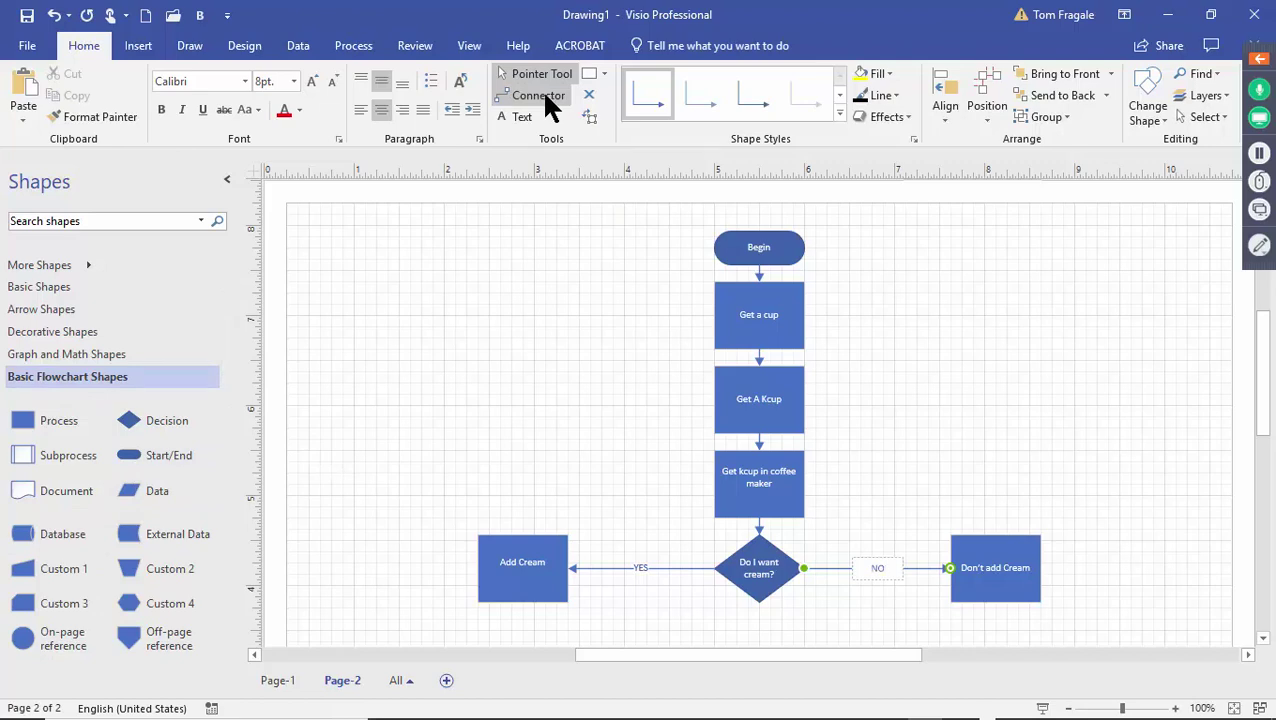
pyautogui.click(1064, 413)
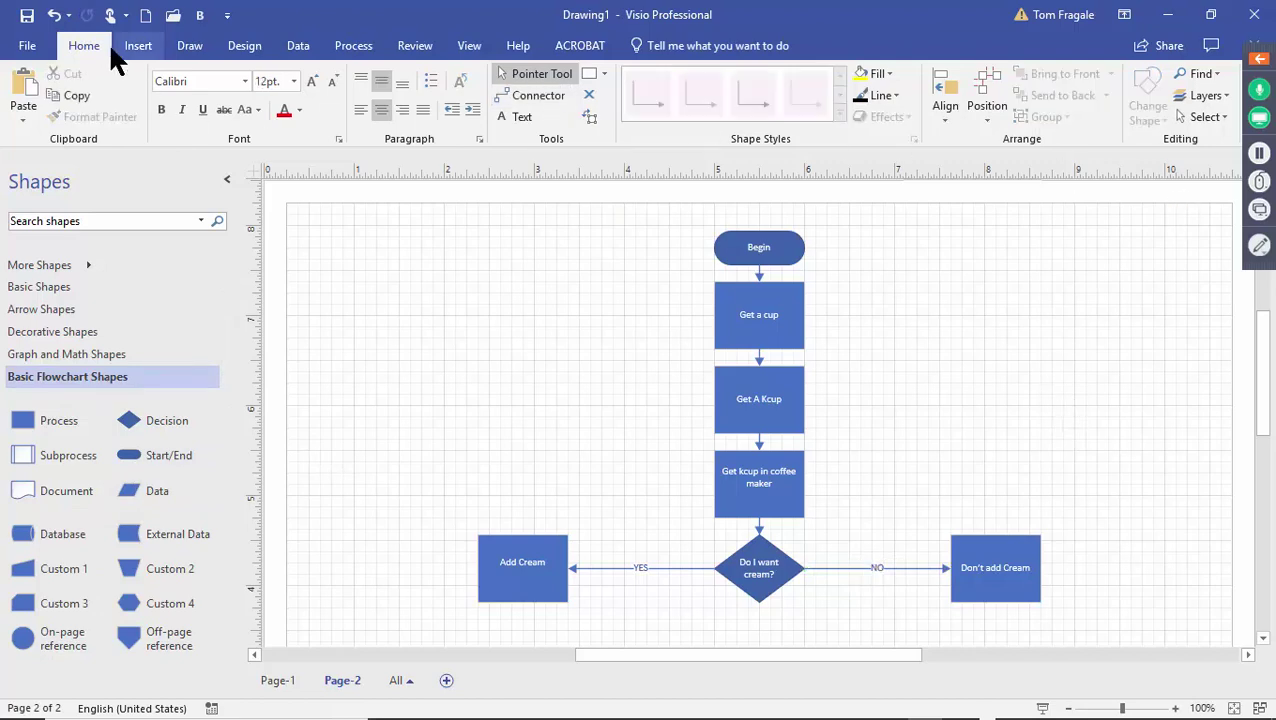
# Save the drawing in the Documents folder as "coffee flowchart" in Visio Drawing format
pyautogui.click(27, 16)
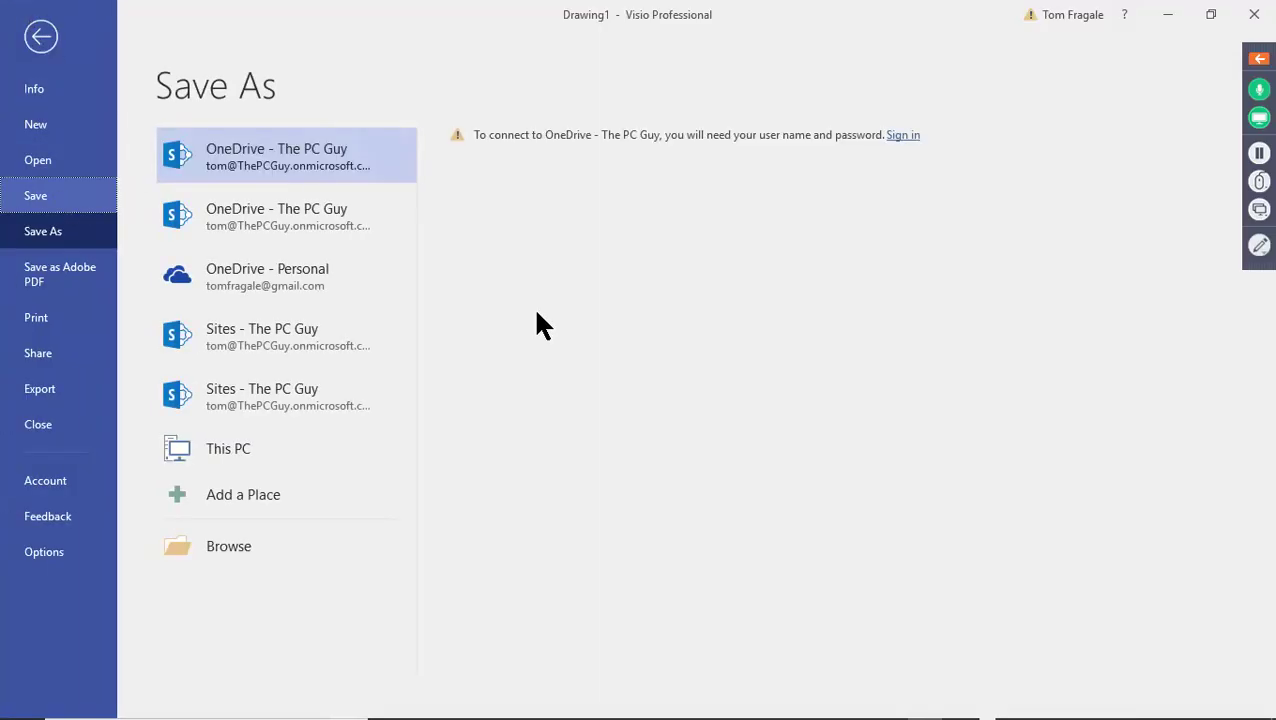
pyautogui.click(234, 538)
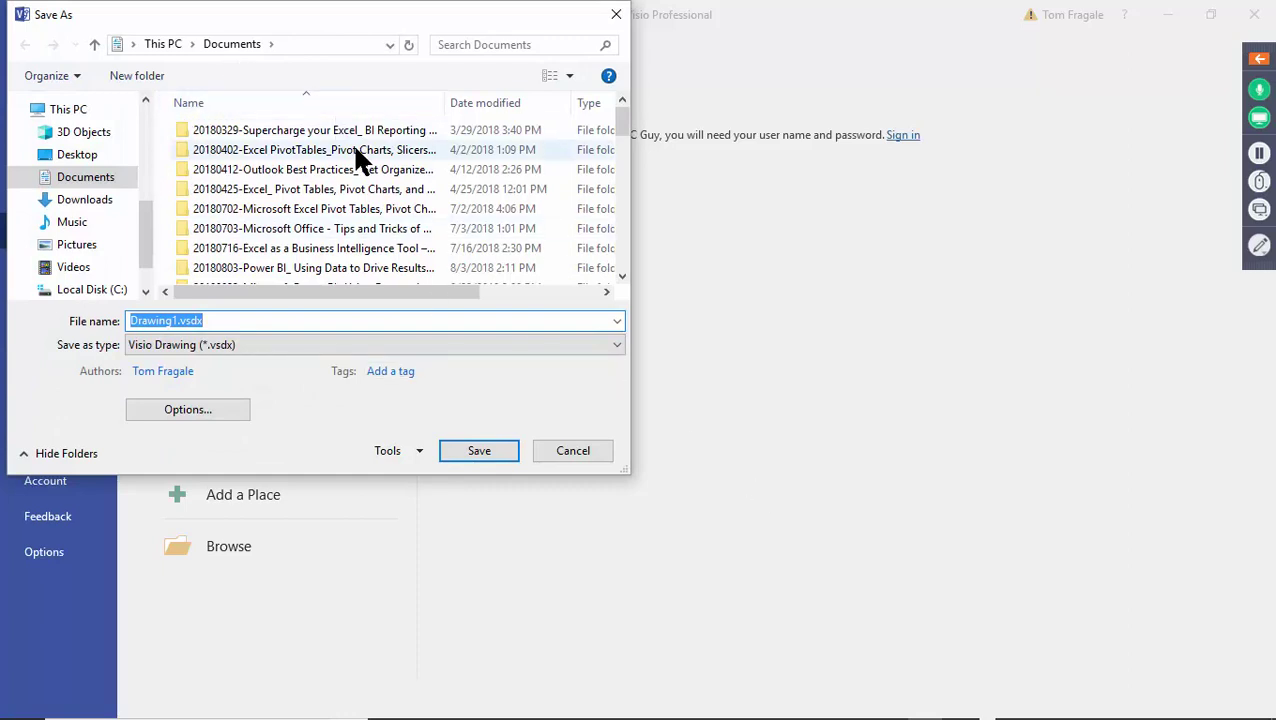
pyautogui.write('coff')
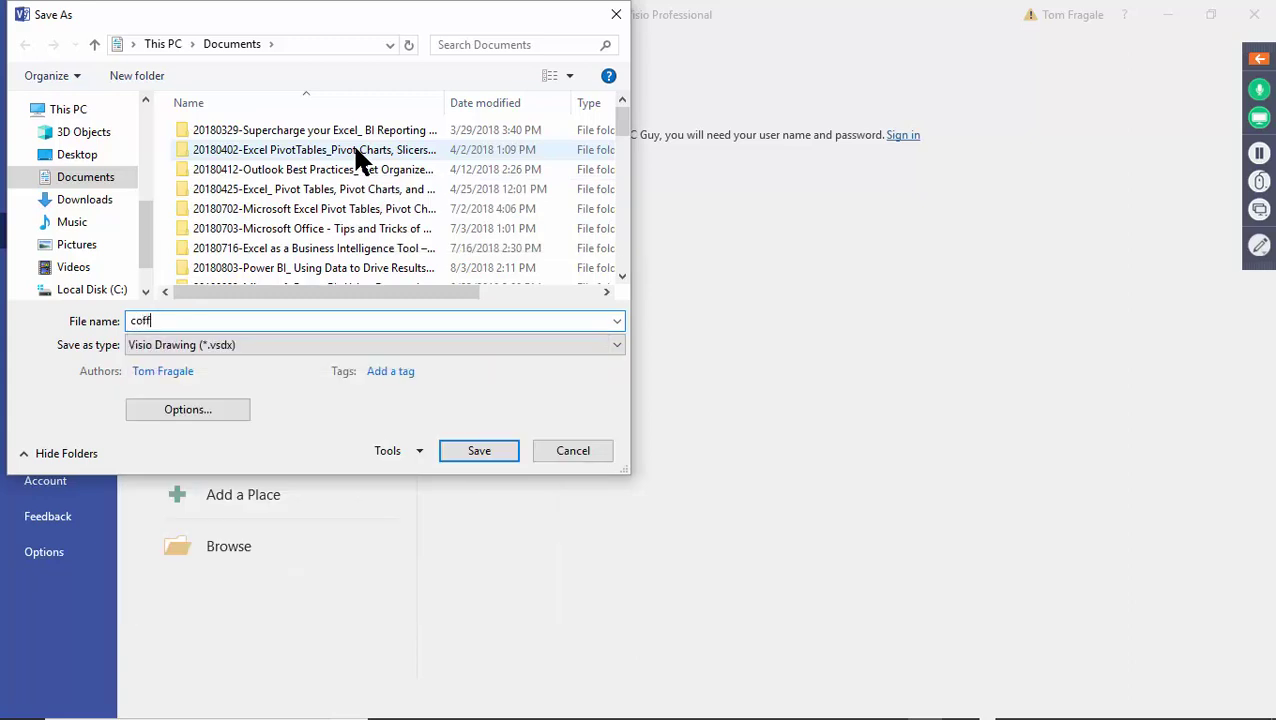
pyautogui.write('ee flowchr')
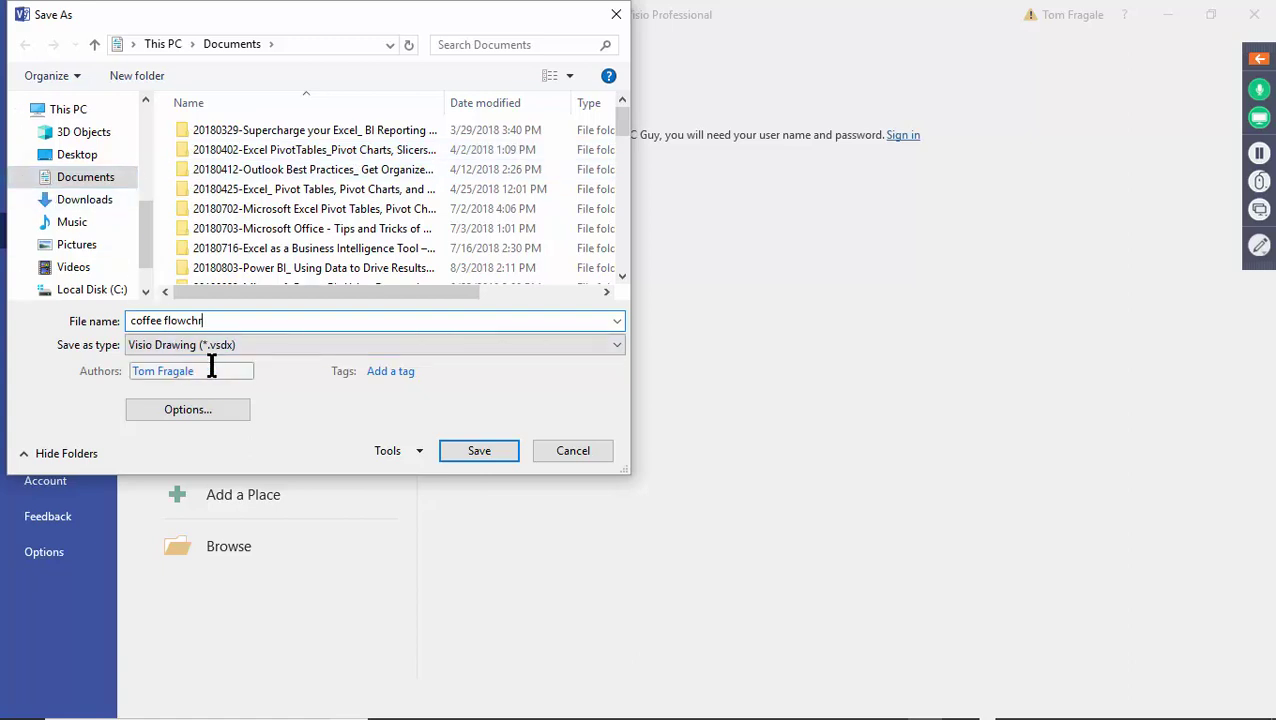
pyautogui.press('BackSpace')
pyautogui.write('art')
pyautogui.press('Return')
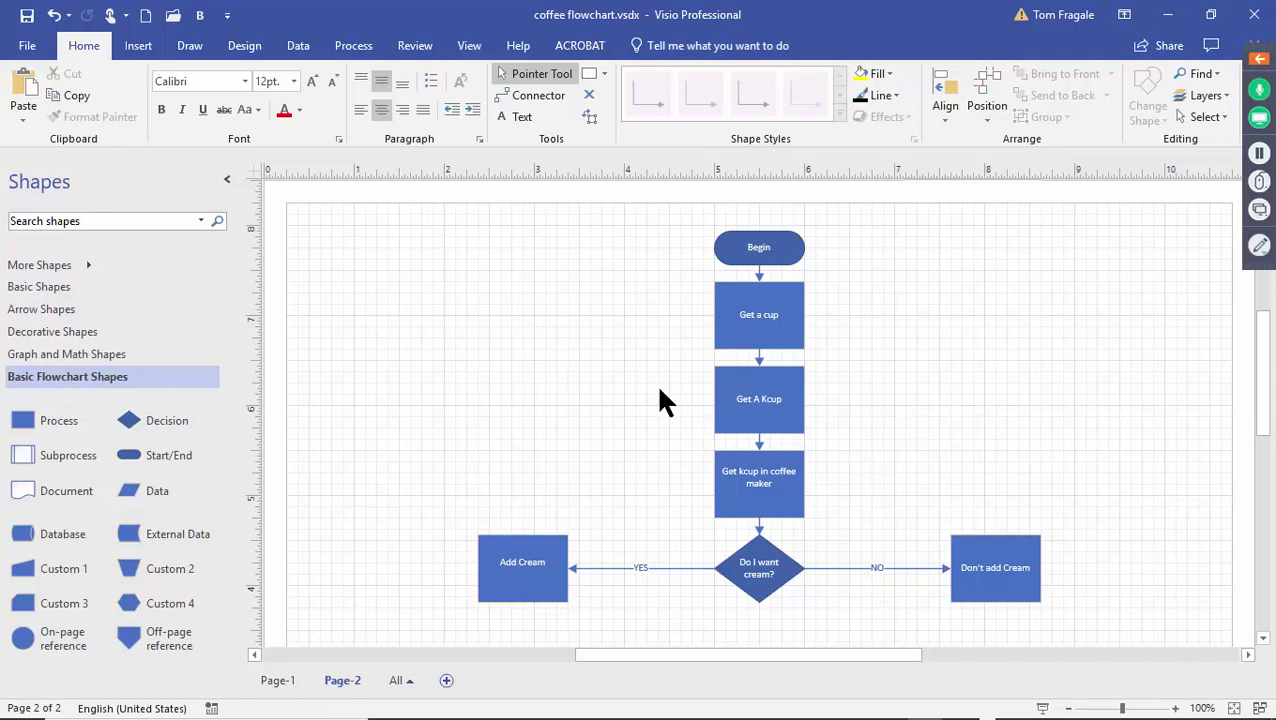
pyautogui.rightClick(410, 262)
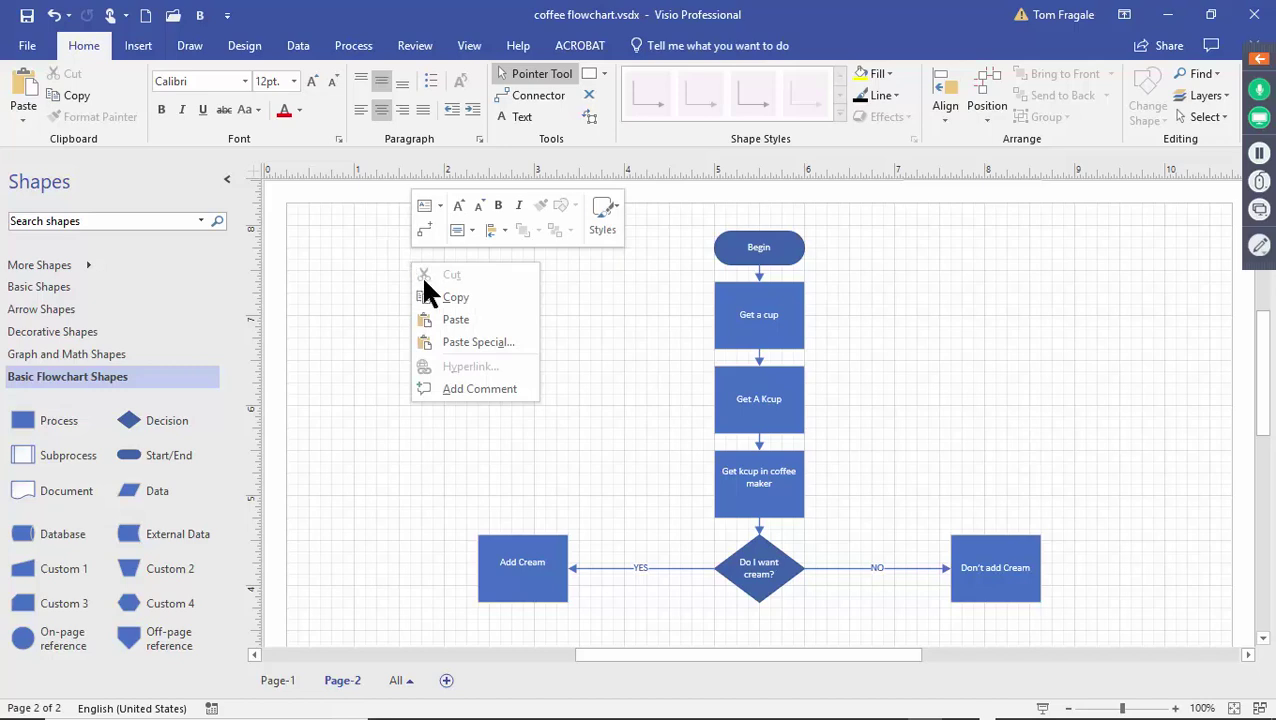
pyautogui.rightClick(358, 250)
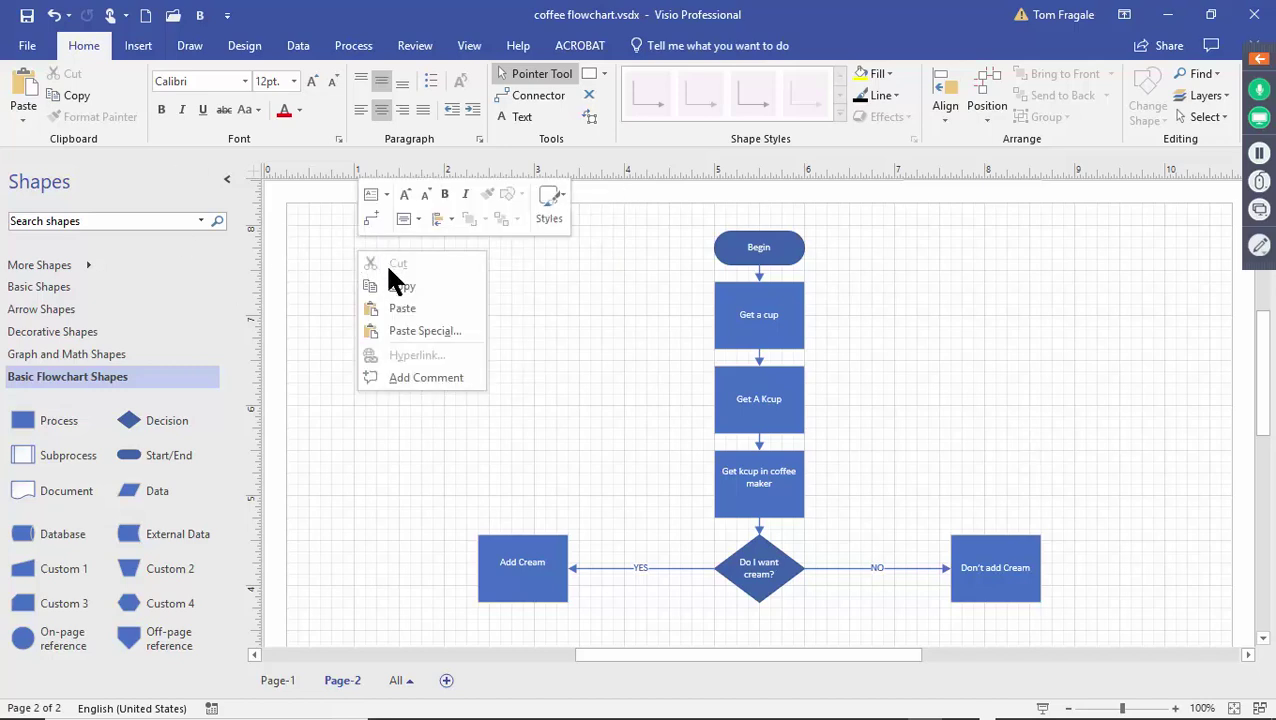
pyautogui.click(388, 282)
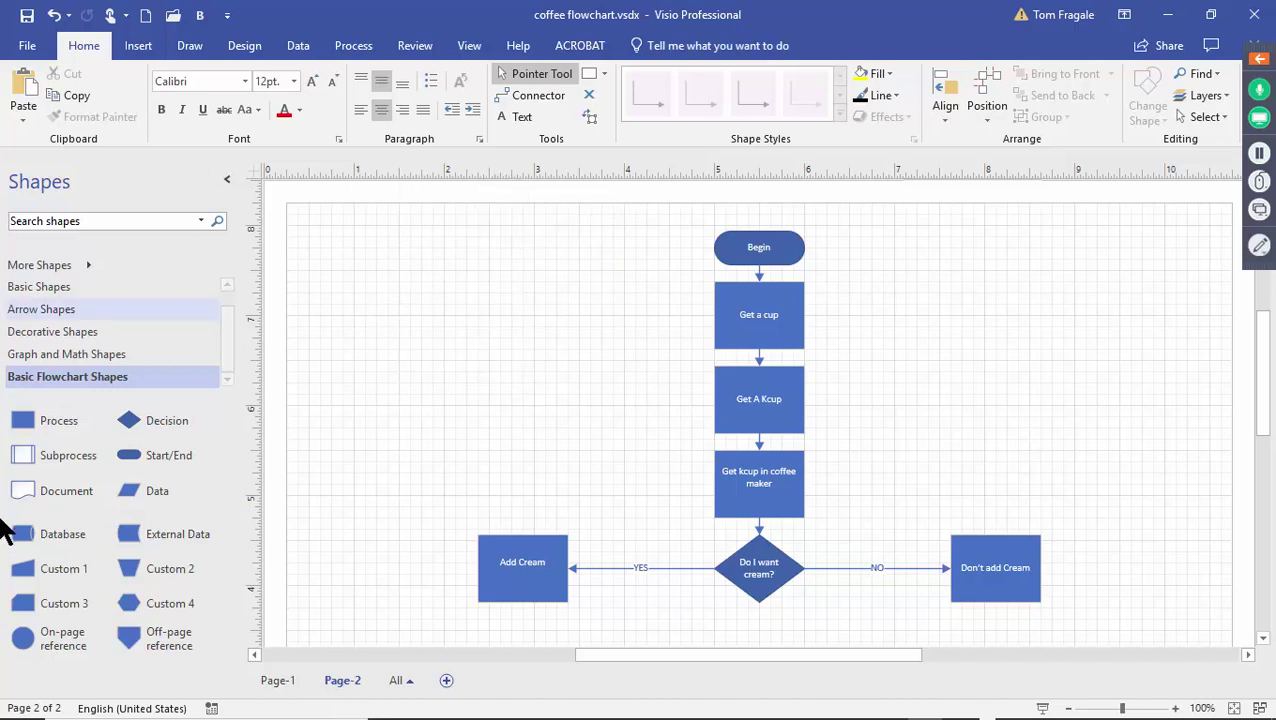
# Switch to the visiowebinar.pptx presentation in PowerPoint and insert a new slide after slide 7
pyautogui.moveTo(1066, 714)
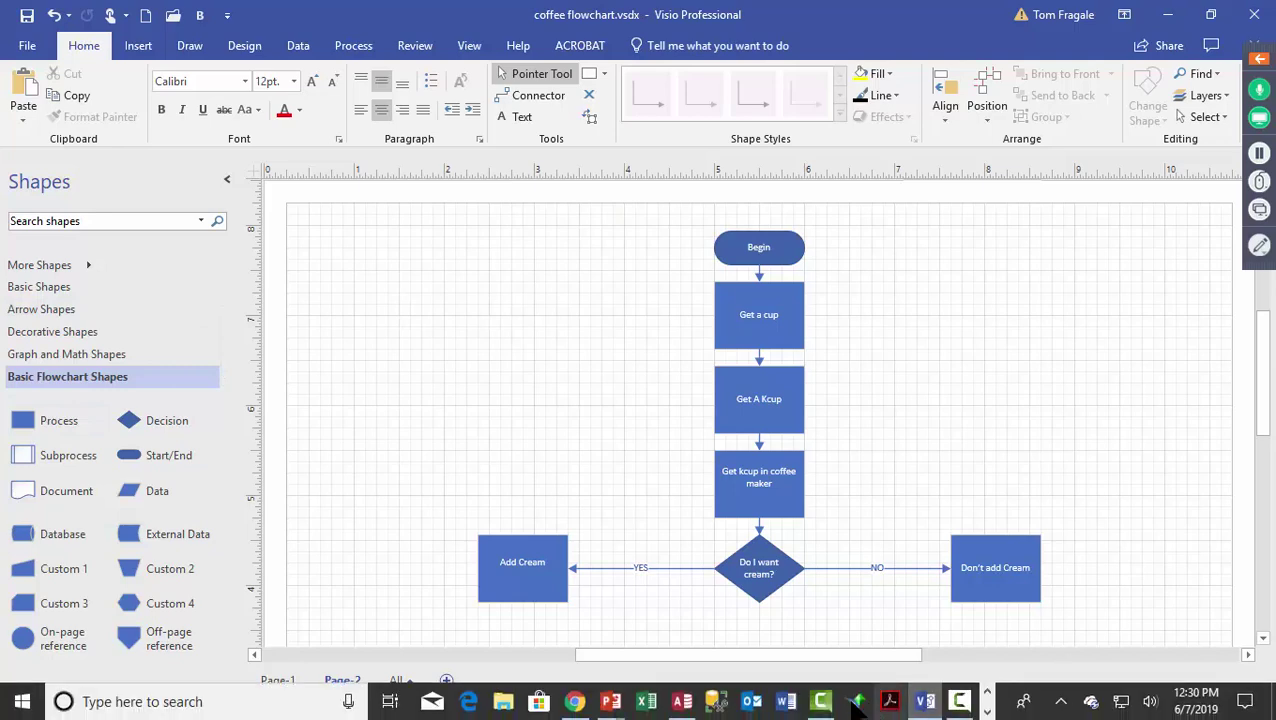
pyautogui.moveTo(610, 701)
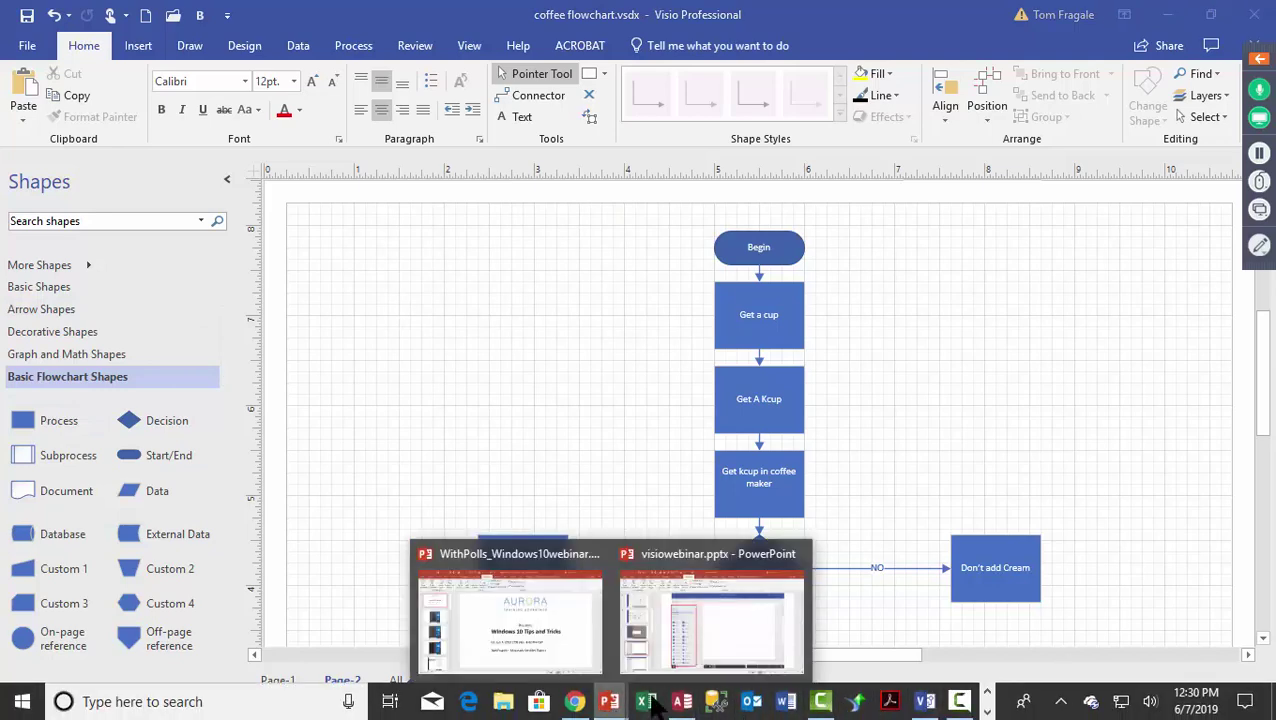
pyautogui.click(722, 570)
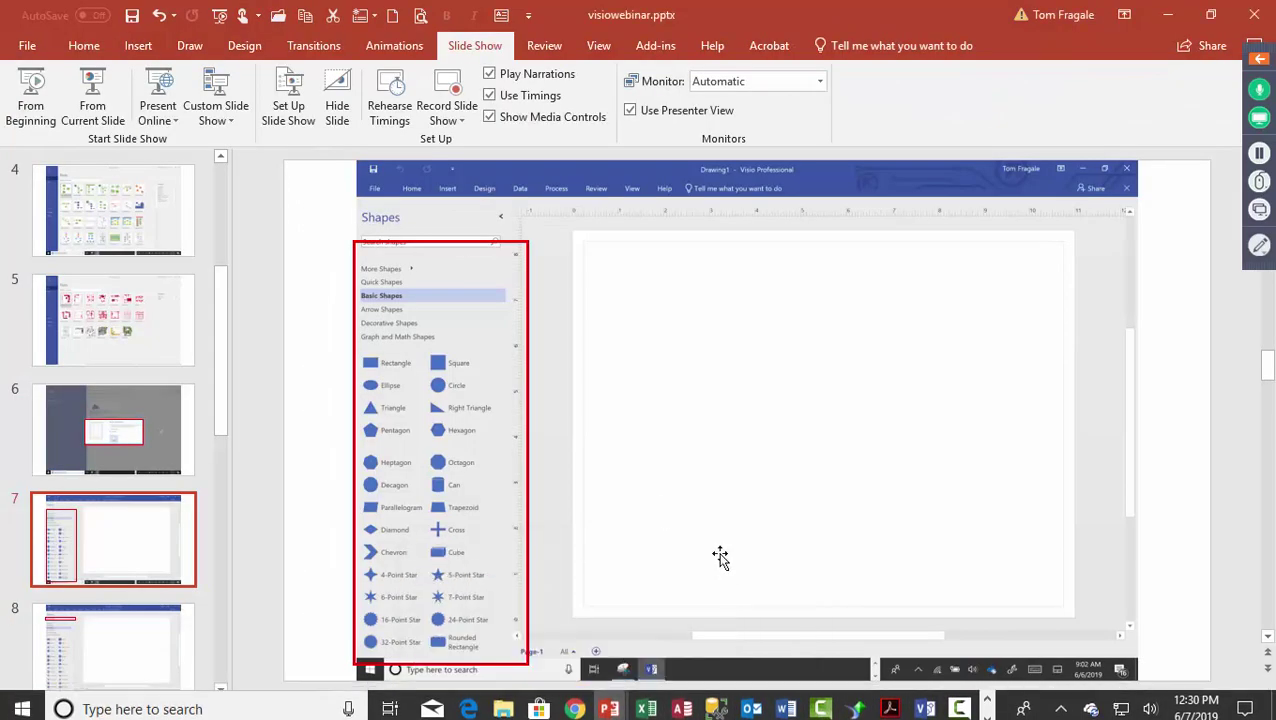
pyautogui.click(88, 45)
pyautogui.click(104, 88)
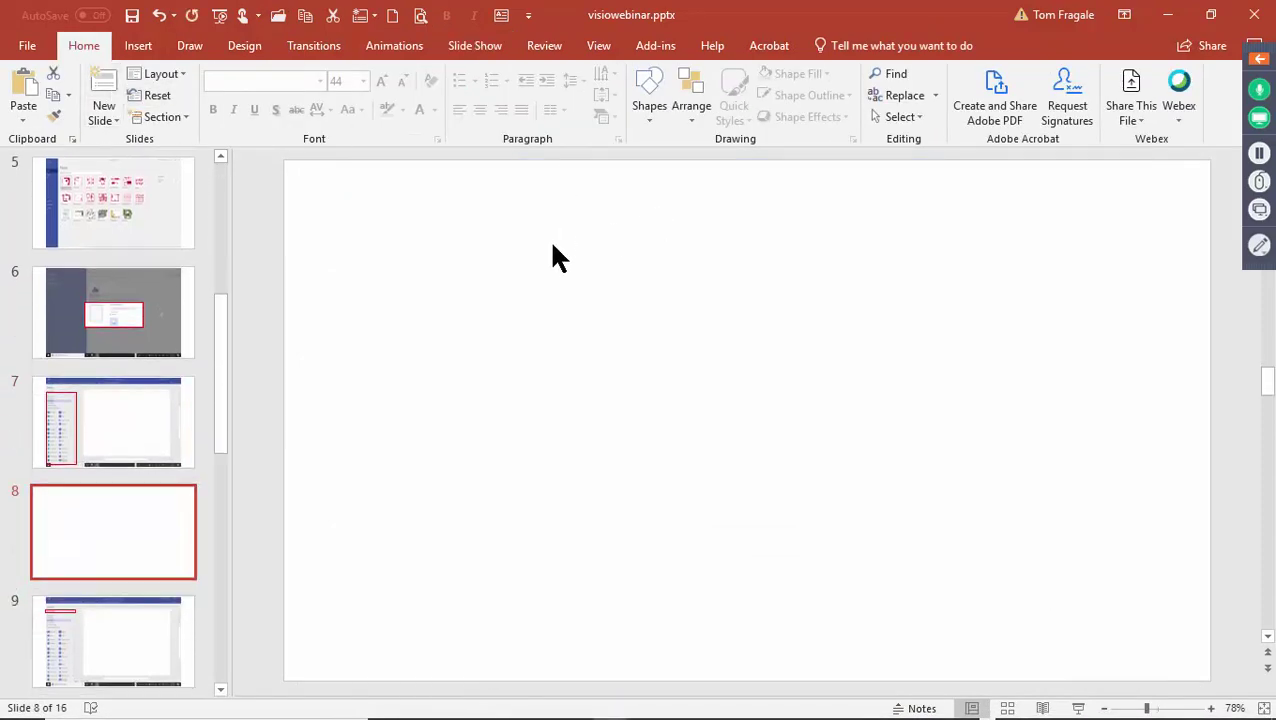
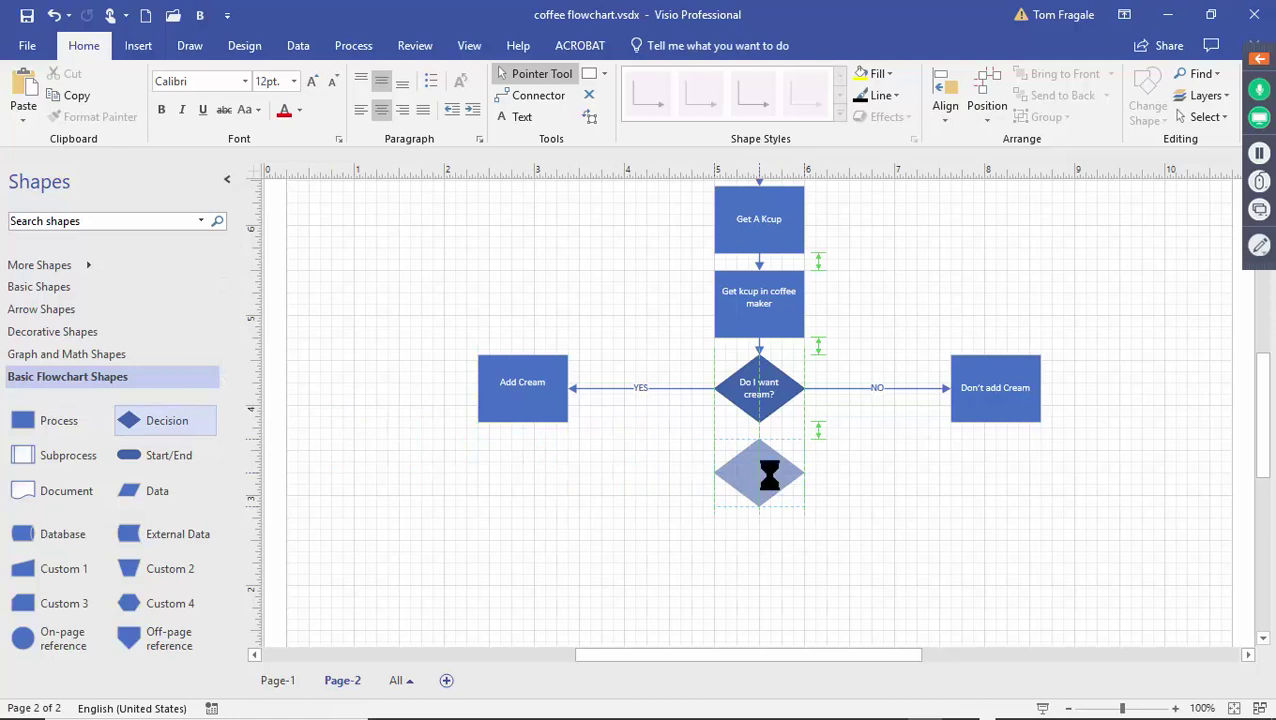
# Label the new Decision shape below the cream decision "Do you want Sugar?"
pyautogui.write('Do you want')
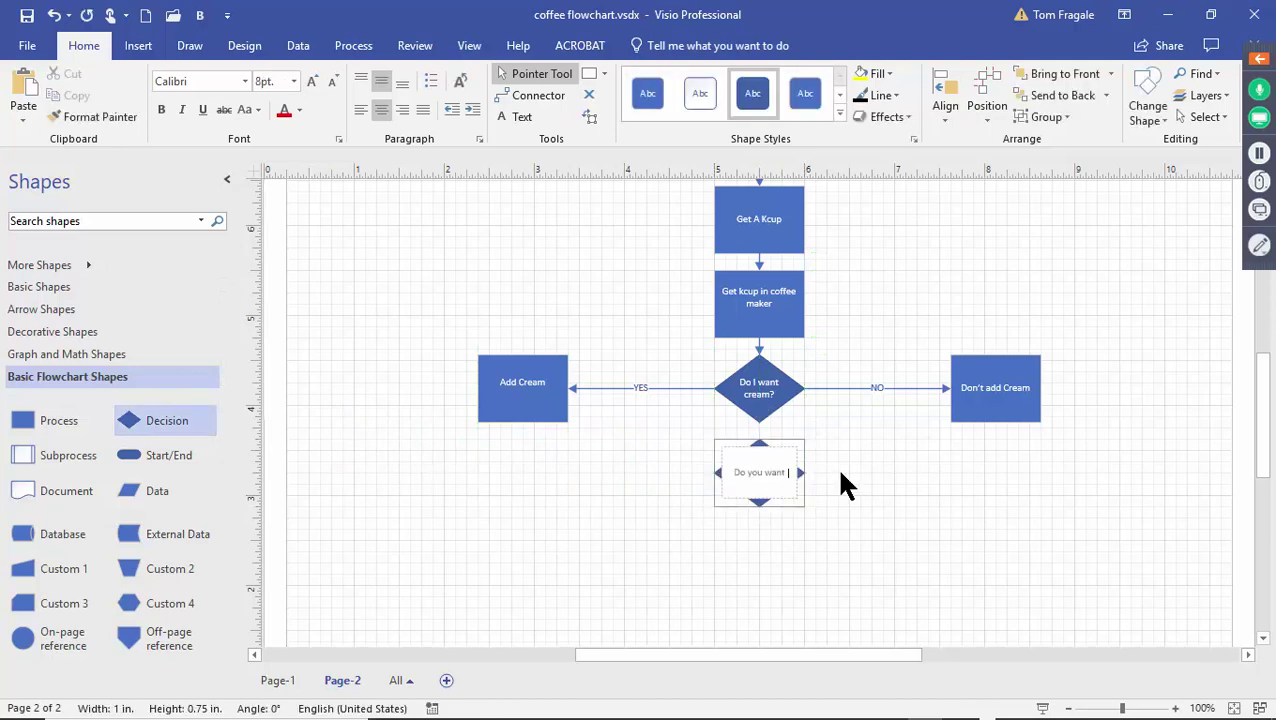
pyautogui.write(' Sugar?')
pyautogui.click(790, 568)
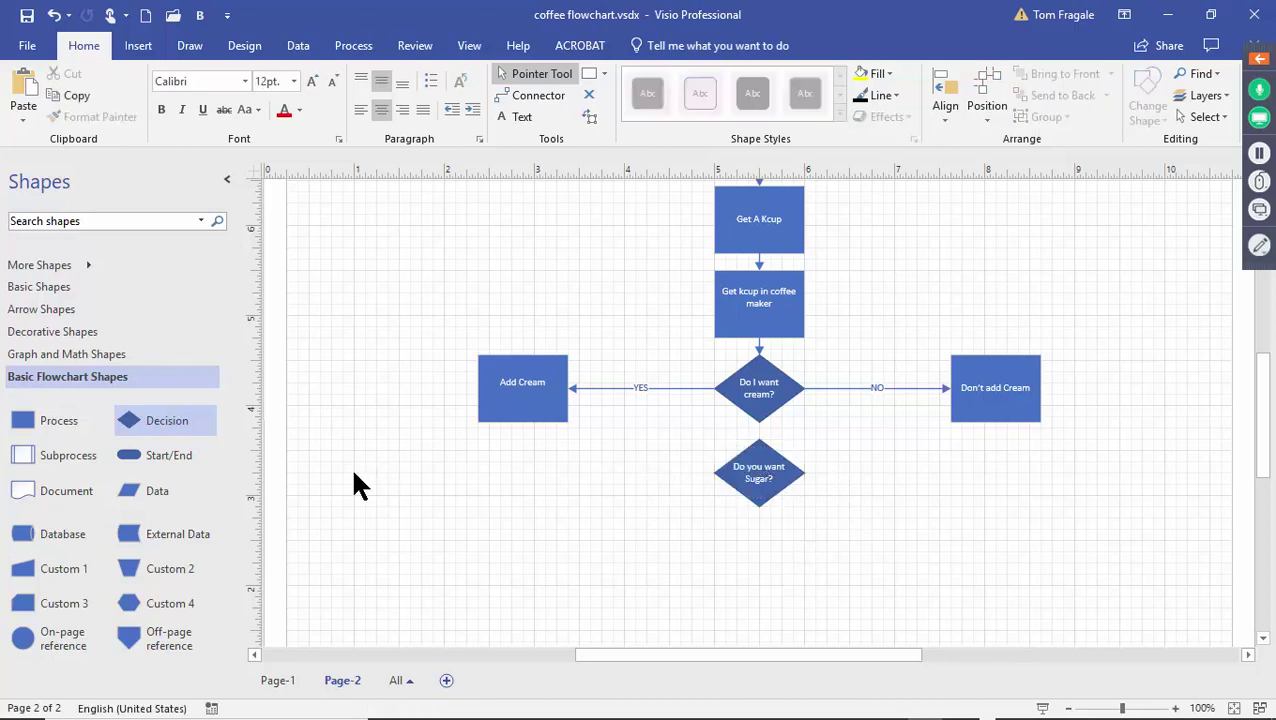
# Add Process shapes below "Add Cream" and "Don't add Cream", and align the one below "Add Cream" with the sugar decision
pyautogui.moveTo(57, 420); pyautogui.dragTo(526, 490)
pyautogui.moveTo(51, 424); pyautogui.dragTo(992, 495)
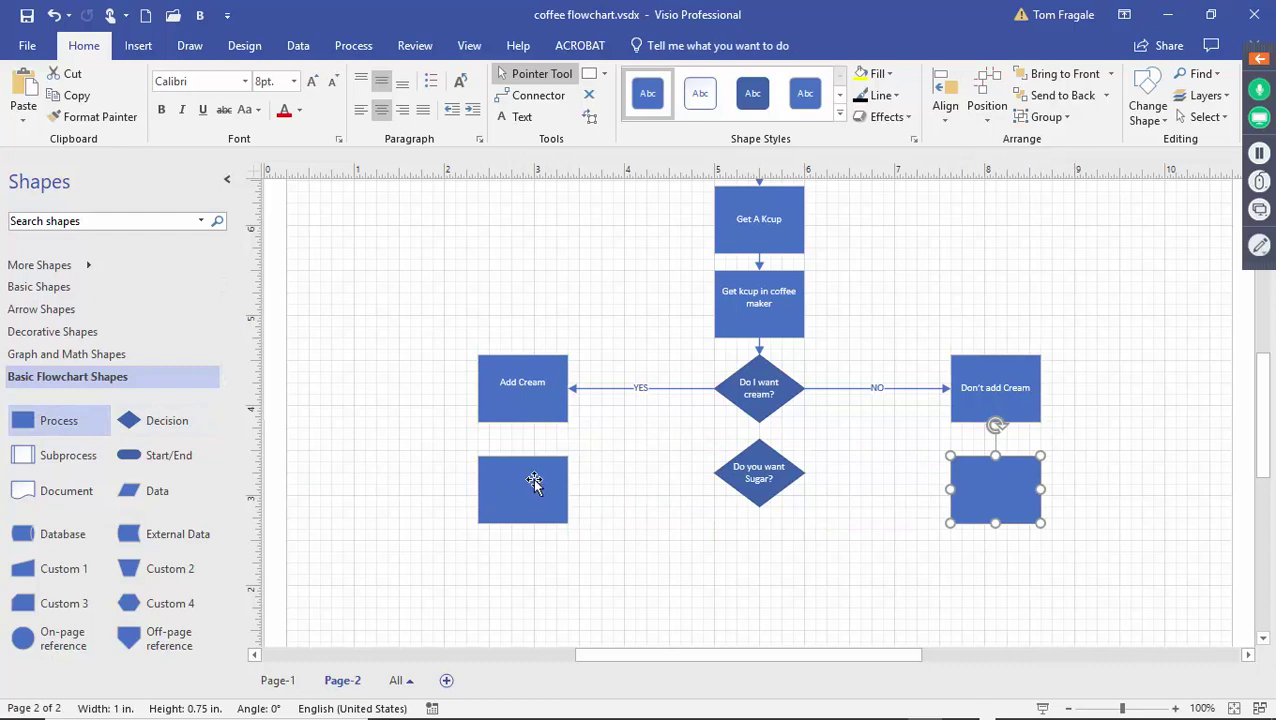
pyautogui.moveTo(524, 498); pyautogui.dragTo(555, 484)
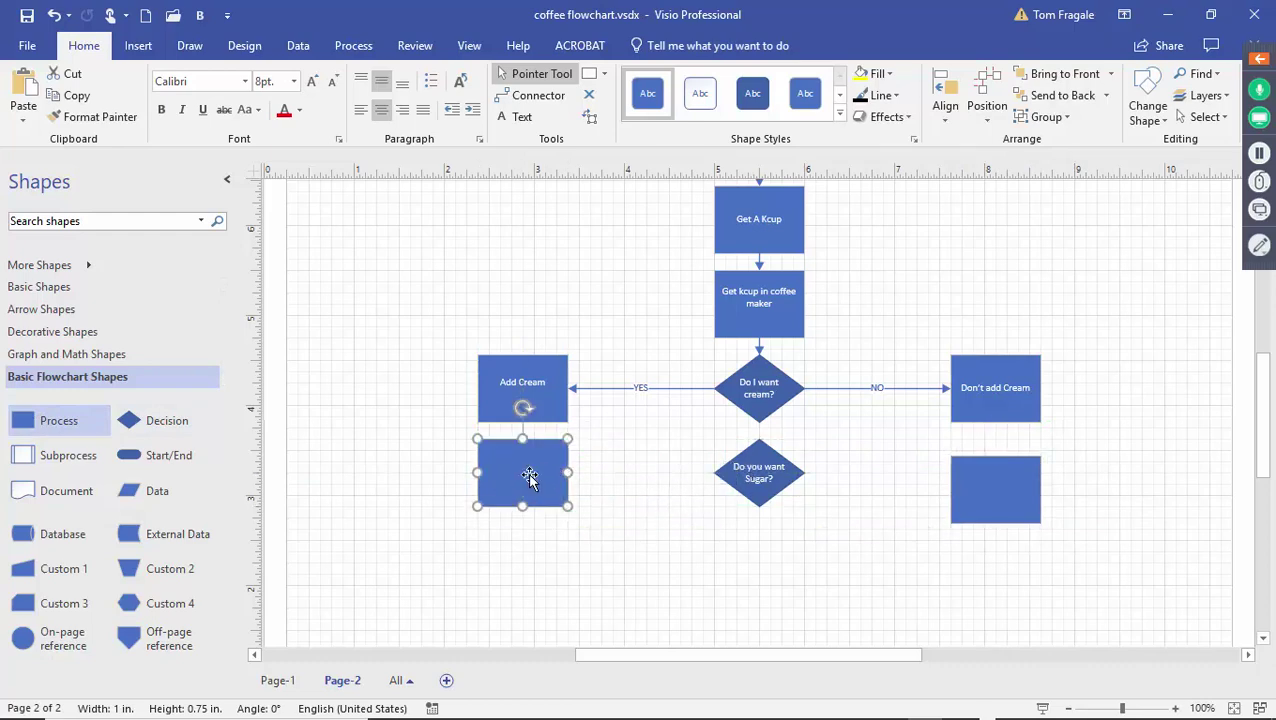
pyautogui.click(585, 484)
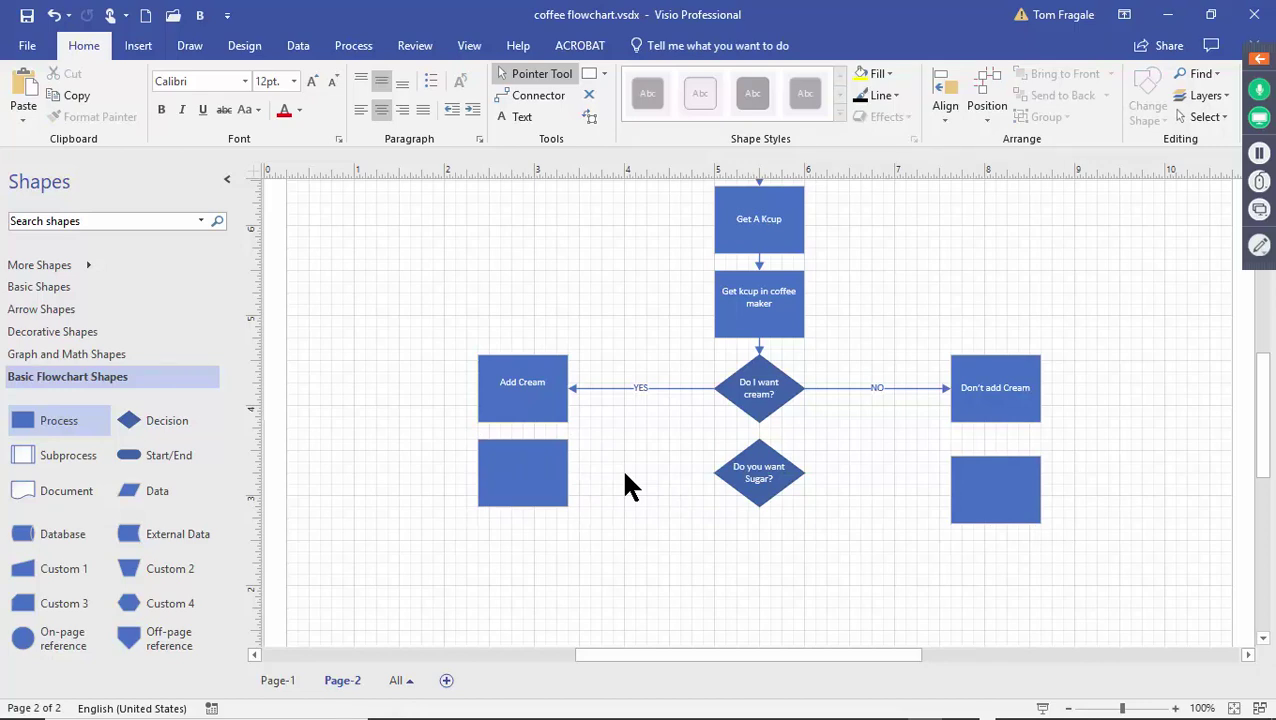
# Label the Process shape left of the sugar decision "Add Sugar" and the one right of it "Dont"
pyautogui.click(540, 485)
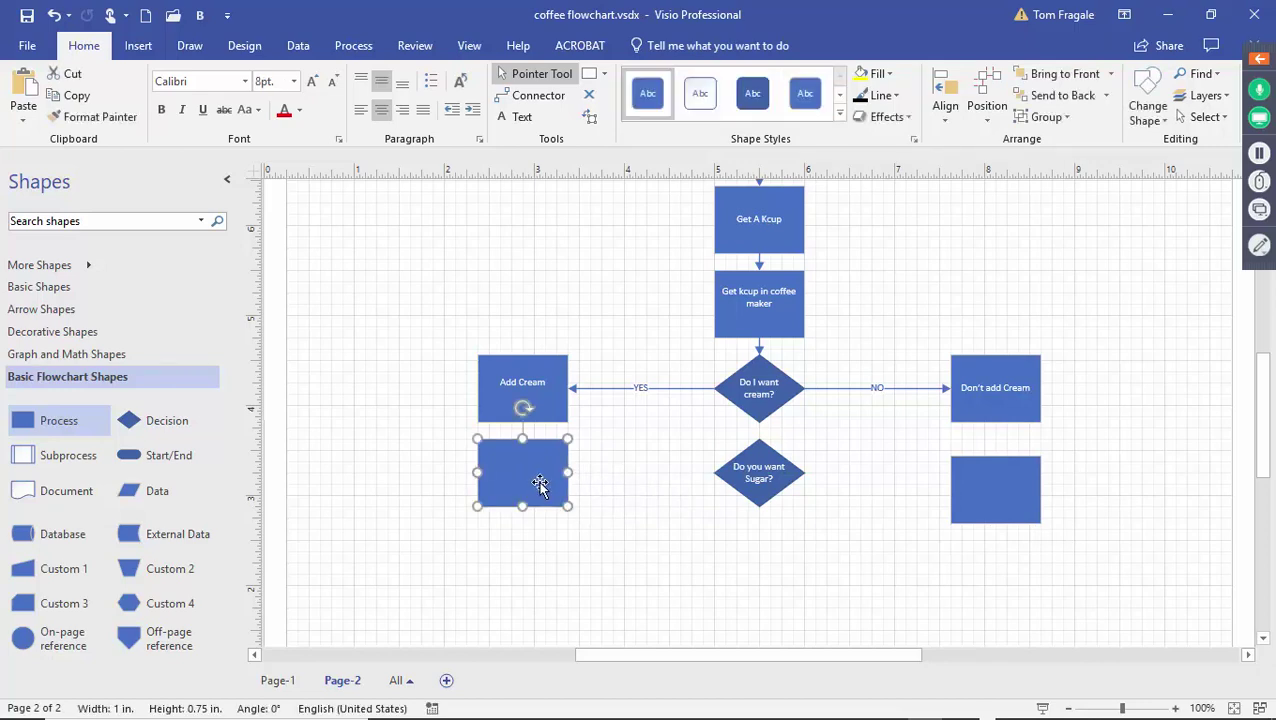
pyautogui.write('Add Sugar')
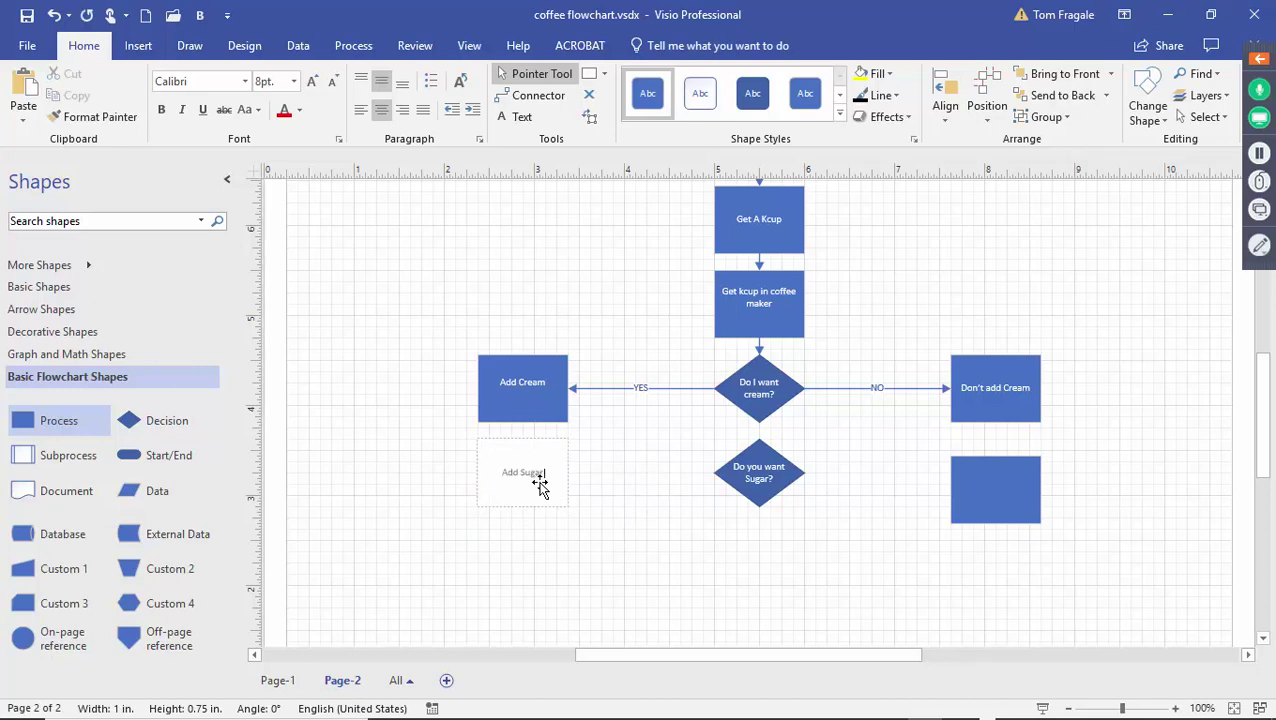
pyautogui.press('BackSpace')
pyautogui.press('BackSpace')
pyautogui.press('BackSpace')
pyautogui.click(1012, 471)
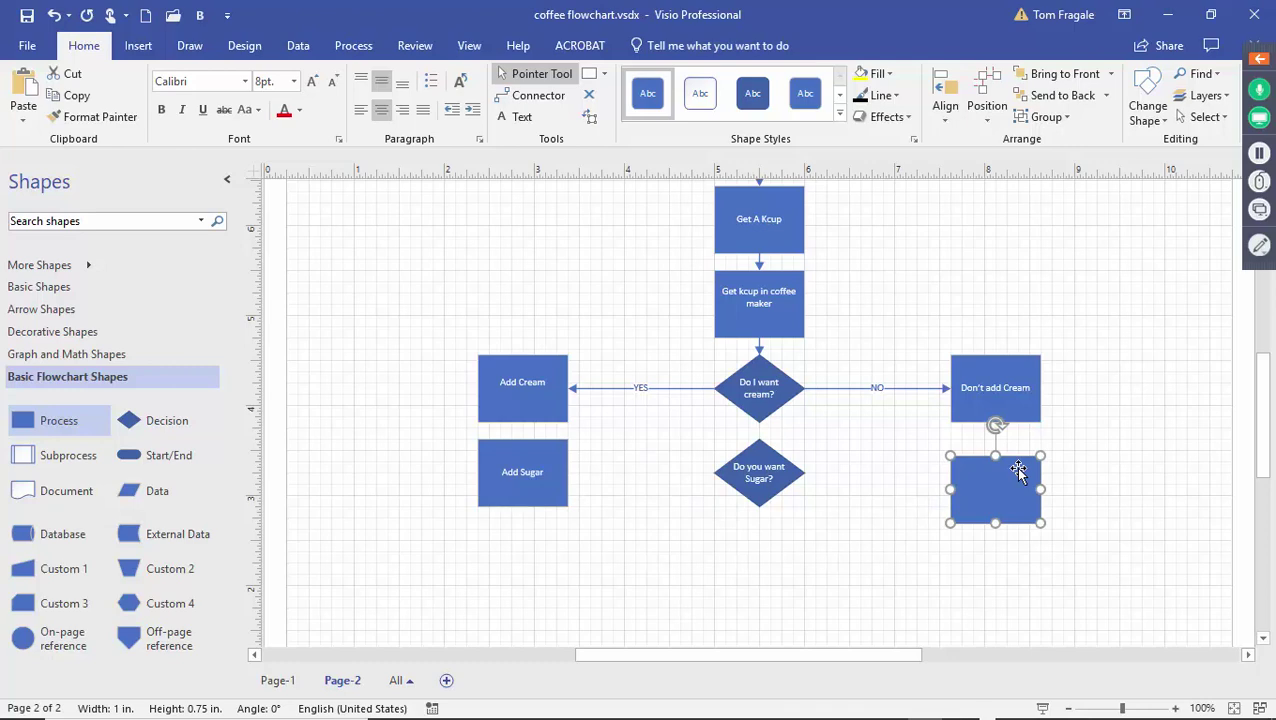
pyautogui.write('Dont')
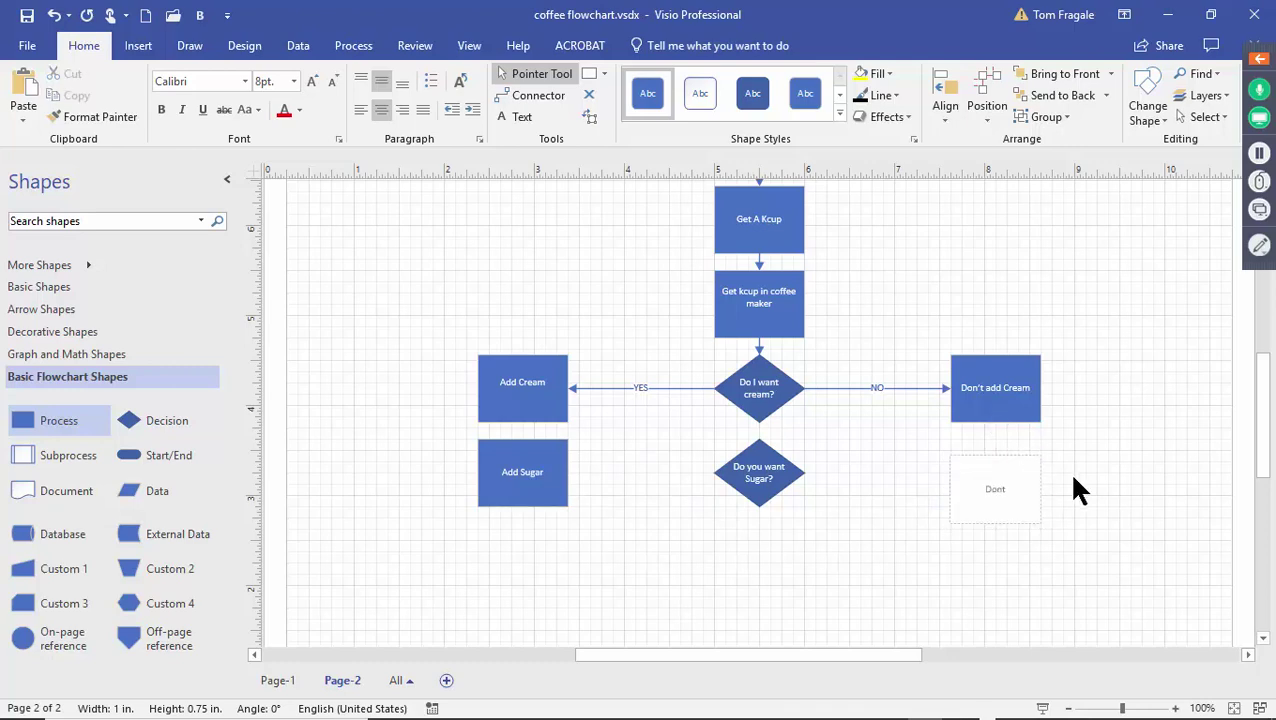
pyautogui.click(1120, 485)
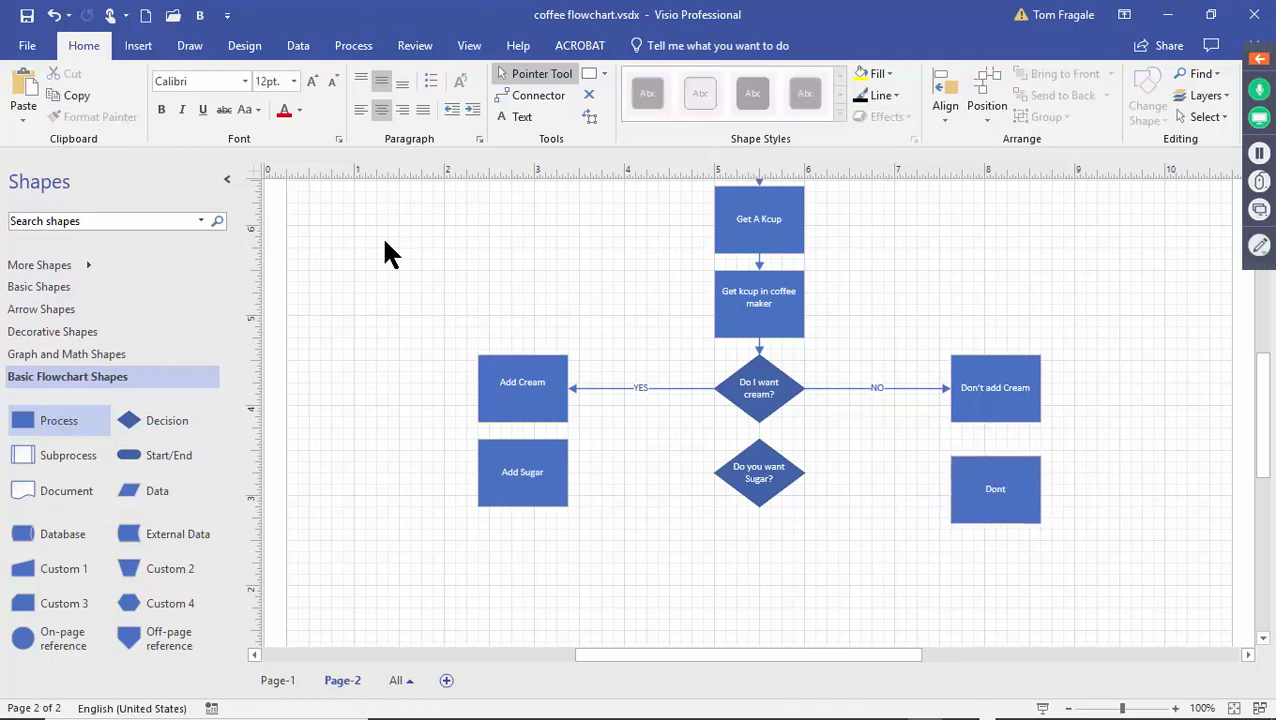
# Switch to the visiowebinar.pptx presentation in PowerPoint and update the link of the Visio flowchart on slide 8
pyautogui.moveTo(680, 705)
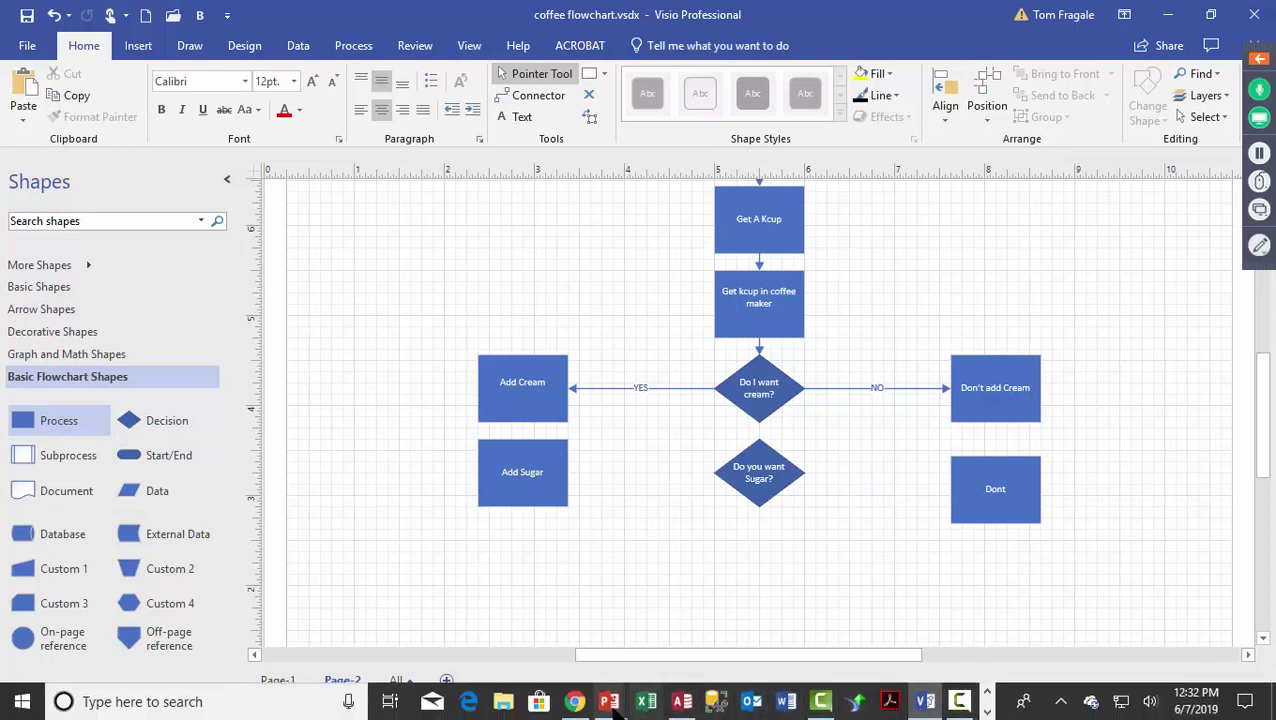
pyautogui.moveTo(610, 701)
pyautogui.click(688, 640)
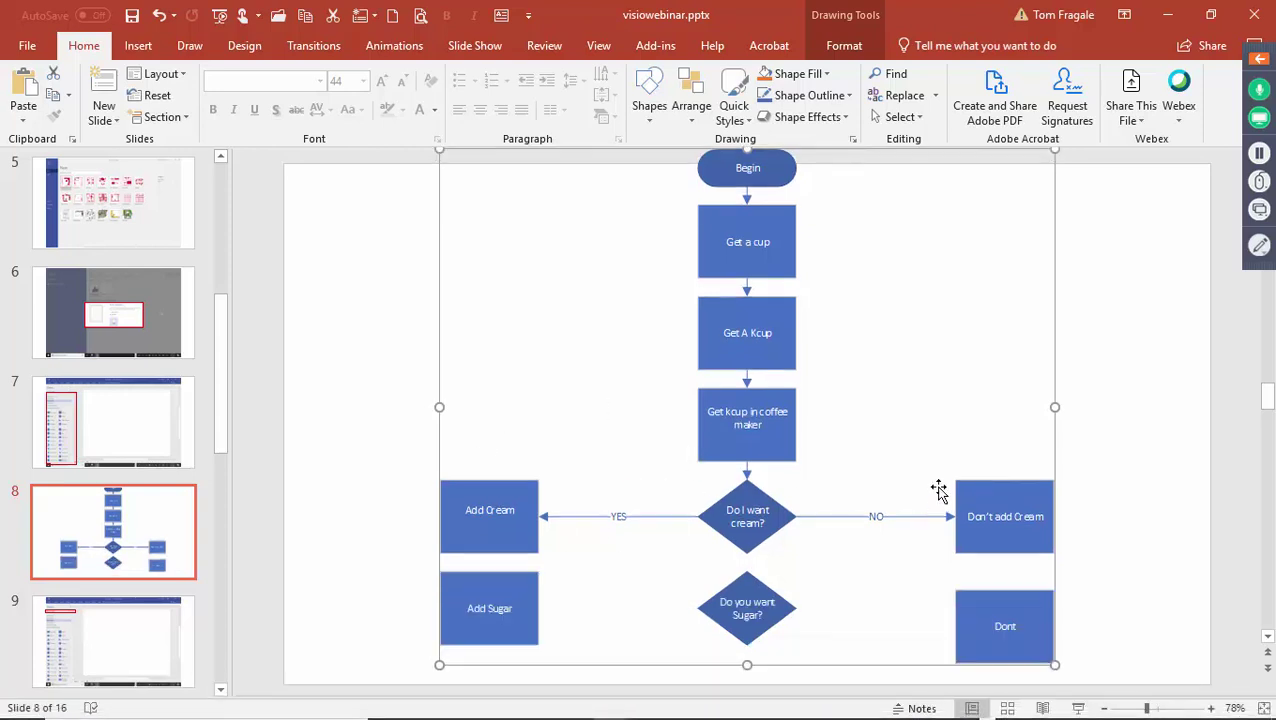
pyautogui.rightClick(536, 234)
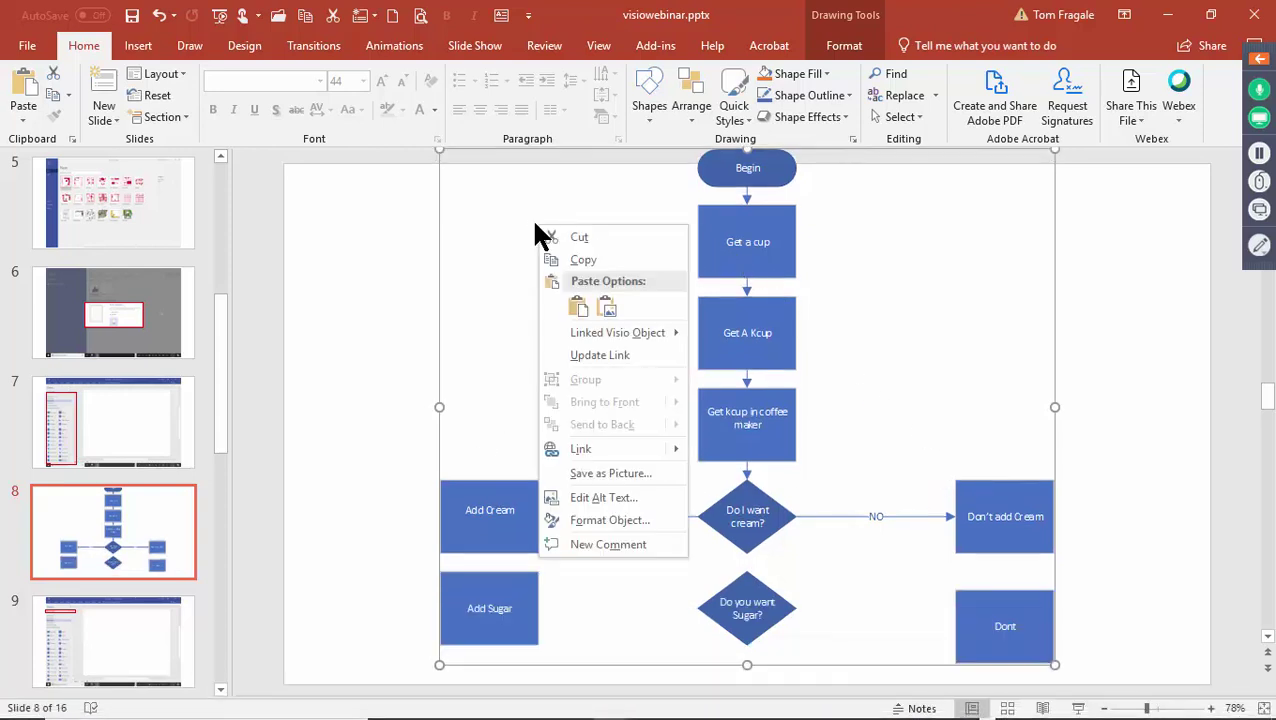
pyautogui.click(620, 350)
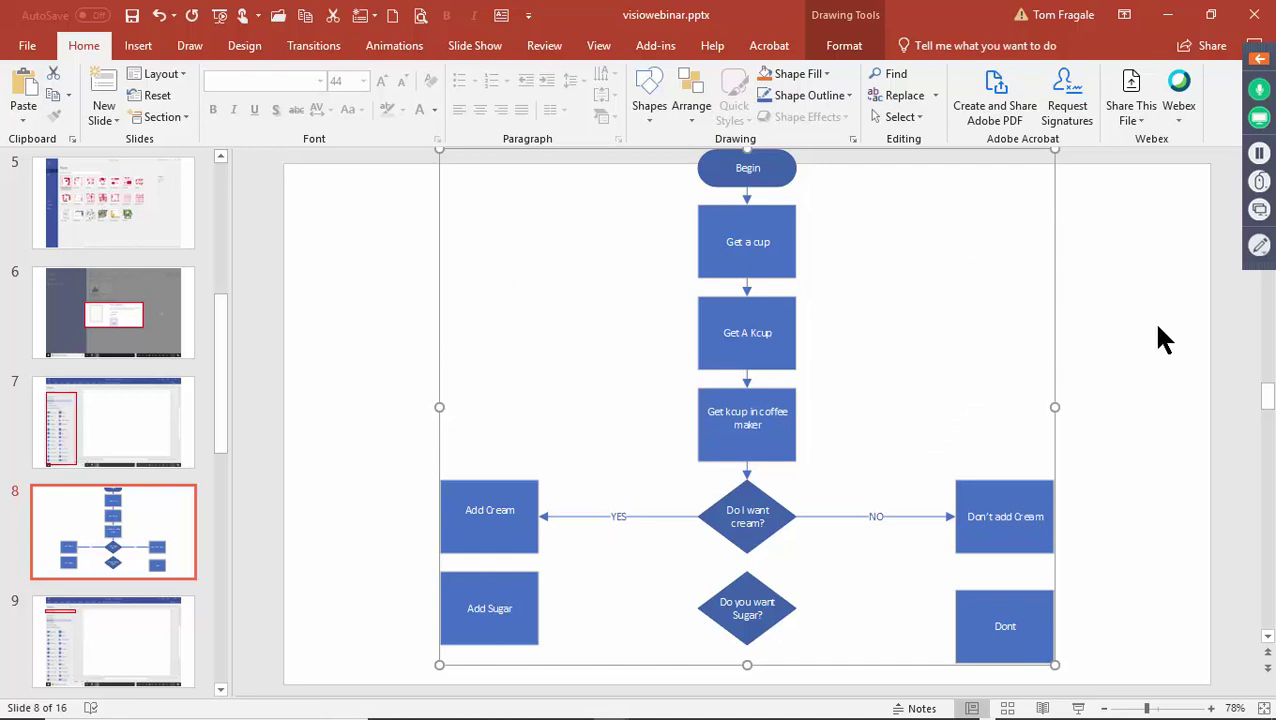
# Switch back to the Visio drawing and move "Add Sugar", the sugar decision and "Dont" down into one aligned row
pyautogui.moveTo(880, 712)
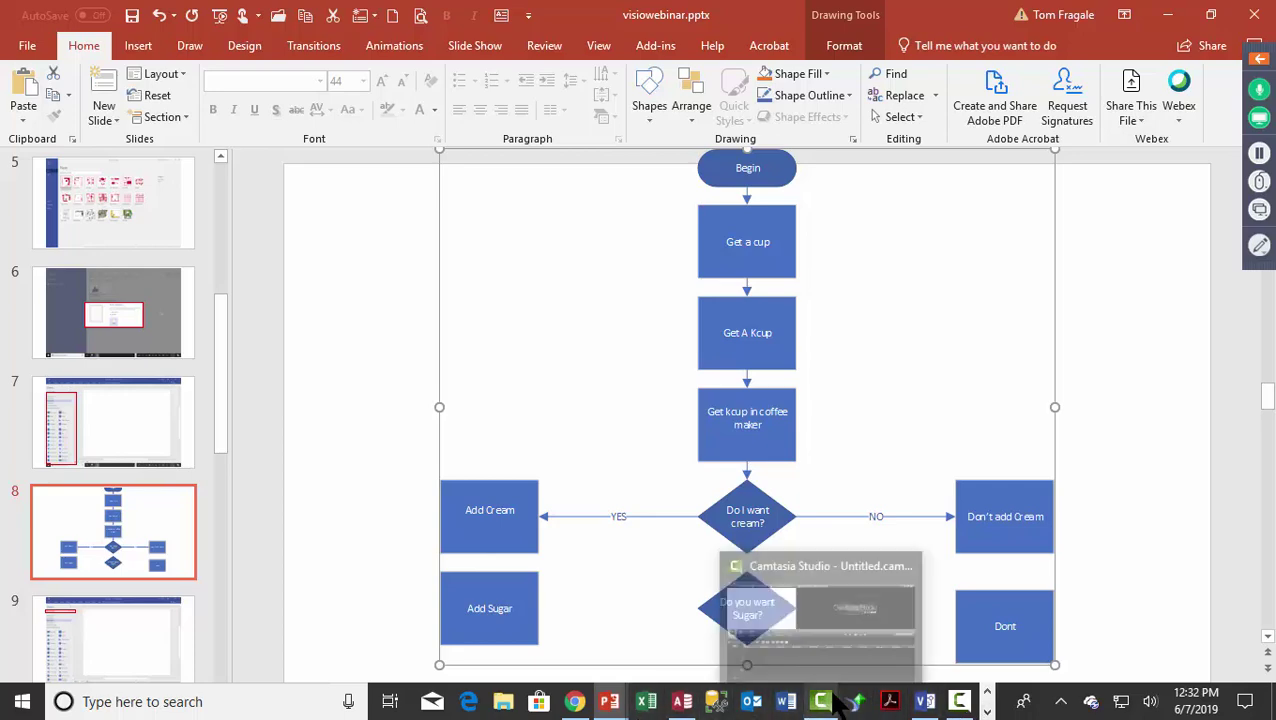
pyautogui.click(925, 701)
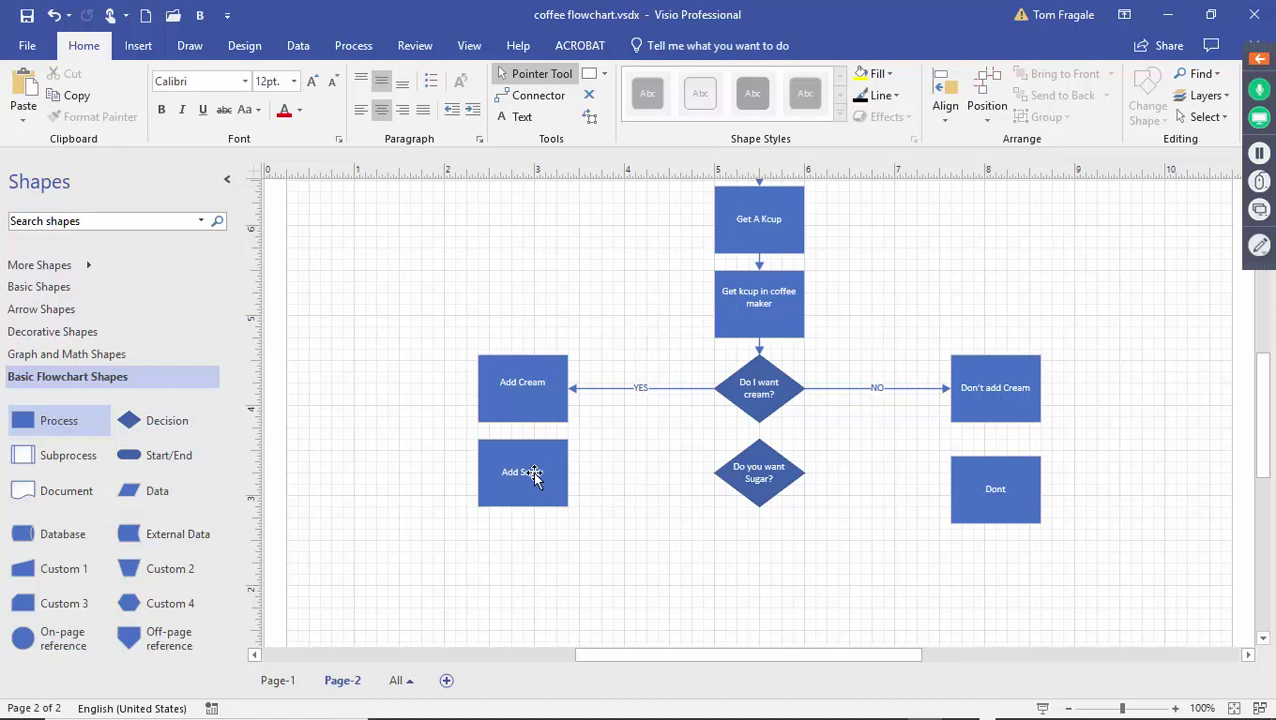
pyautogui.moveTo(535, 478); pyautogui.dragTo(535, 511)
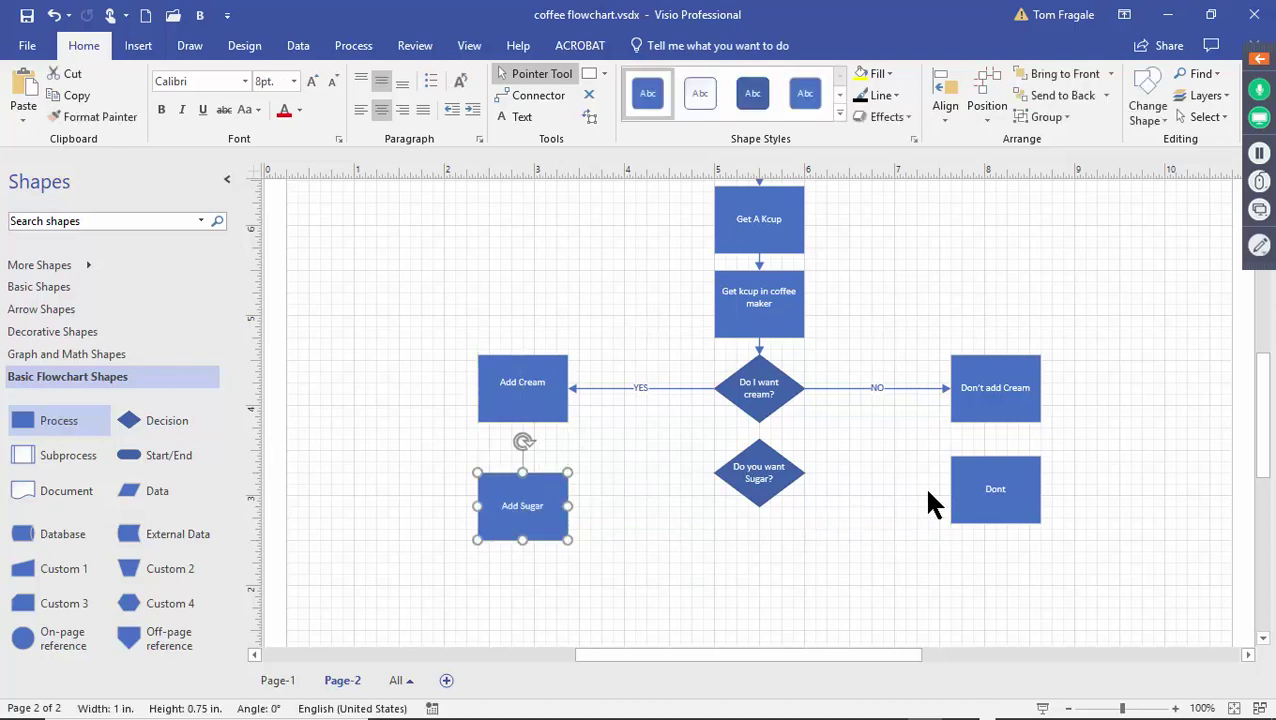
pyautogui.click(1005, 487)
pyautogui.moveTo(775, 490)
pyautogui.mouseDown()
pyautogui.moveTo(780, 532)
pyautogui.moveTo(782, 508)
pyautogui.mouseUp()
pyautogui.moveTo(988, 490); pyautogui.dragTo(988, 513)
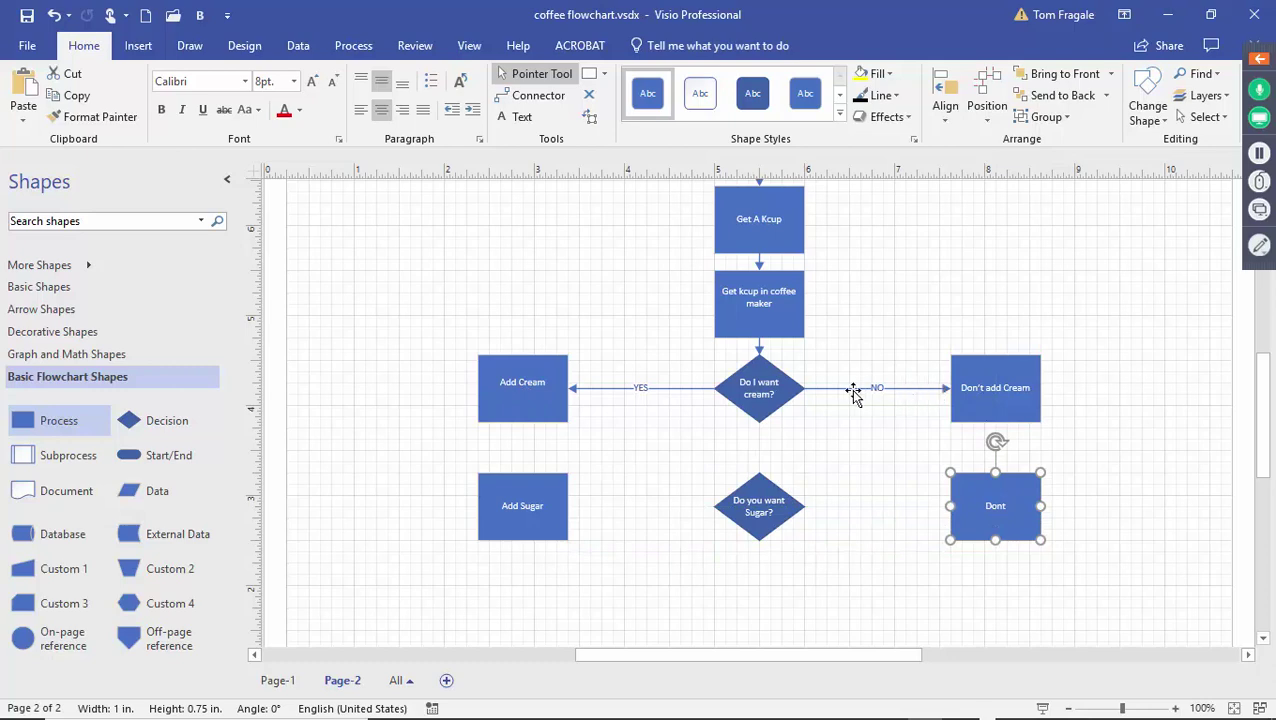
# Delete the "Don't add Cream" shape and its NO connector
pyautogui.click(993, 389)
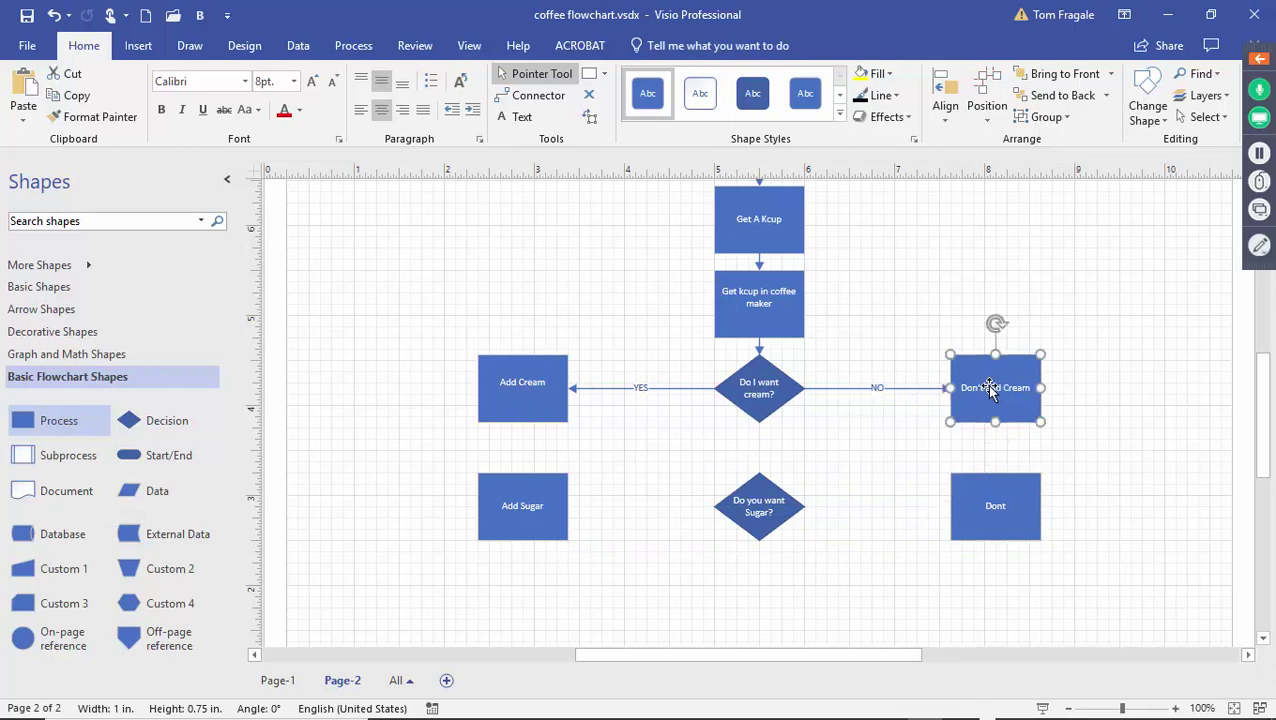
pyautogui.press('Delete')
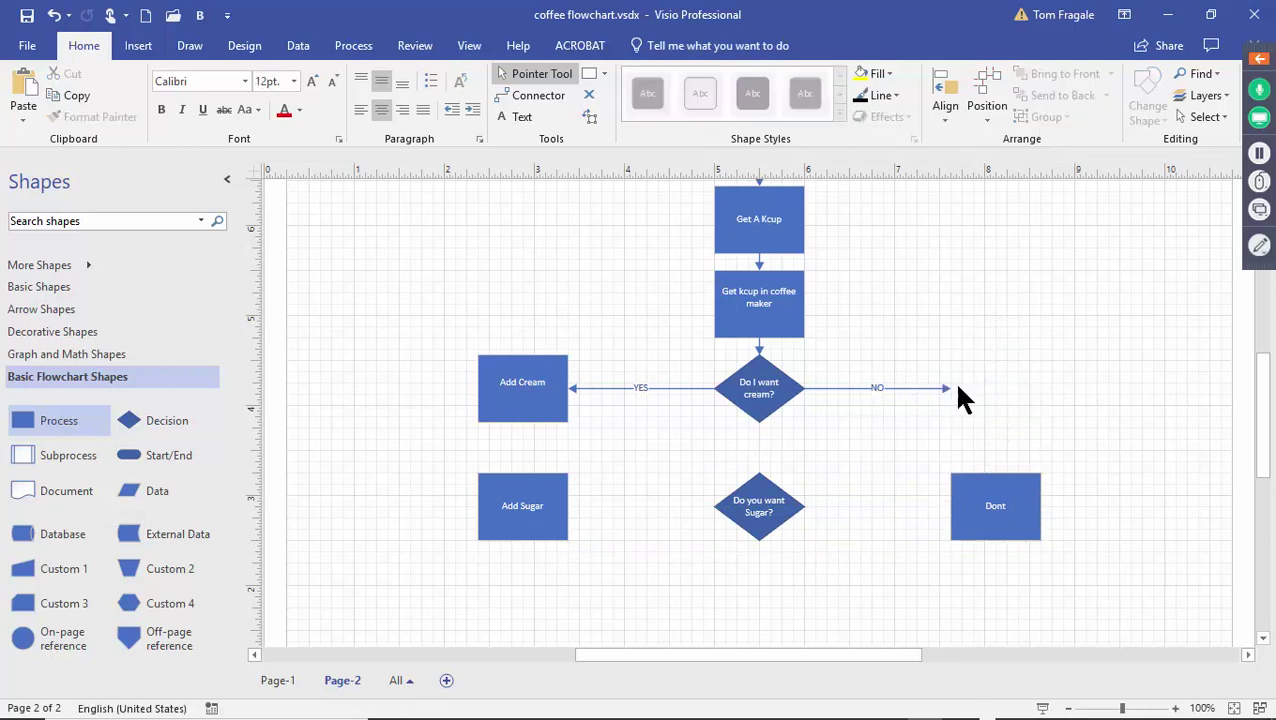
pyautogui.click(837, 390)
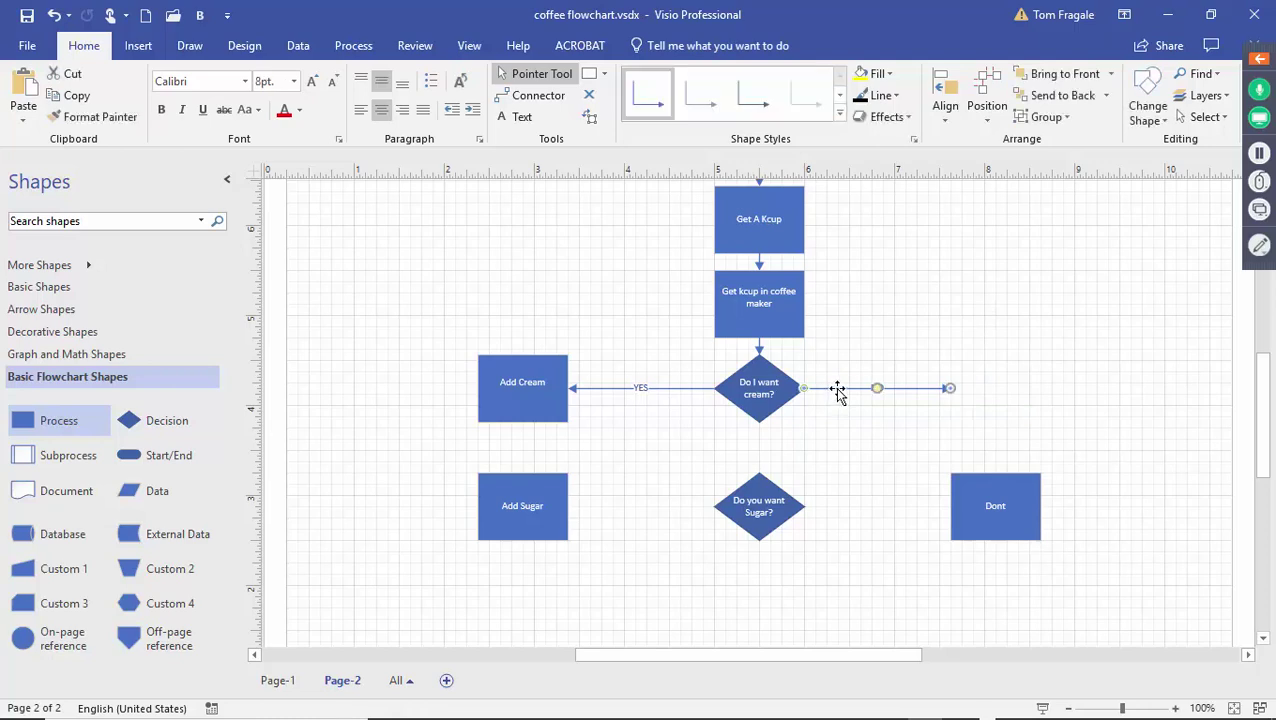
pyautogui.press('Delete')
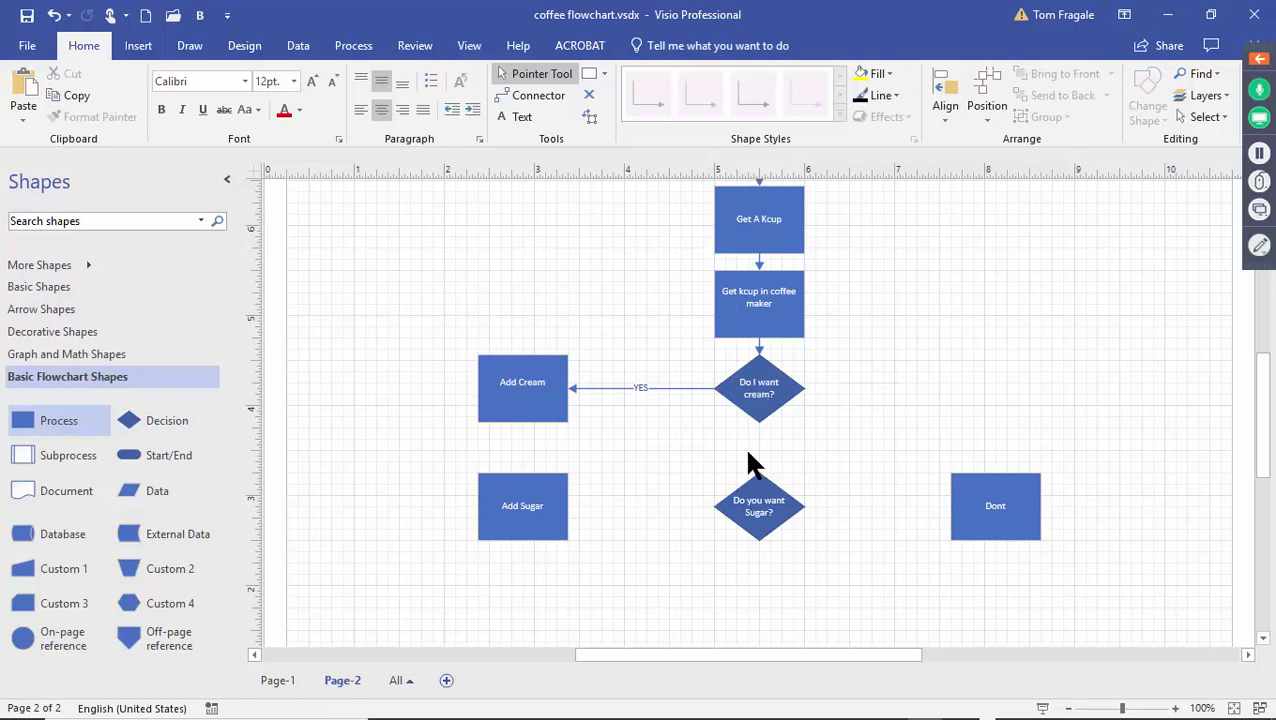
# Draw connectors from the cream decision to the sugar decision, from "Add Cream" to that connector, and from the sugar decision to "Add Sugar"
pyautogui.click(530, 100)
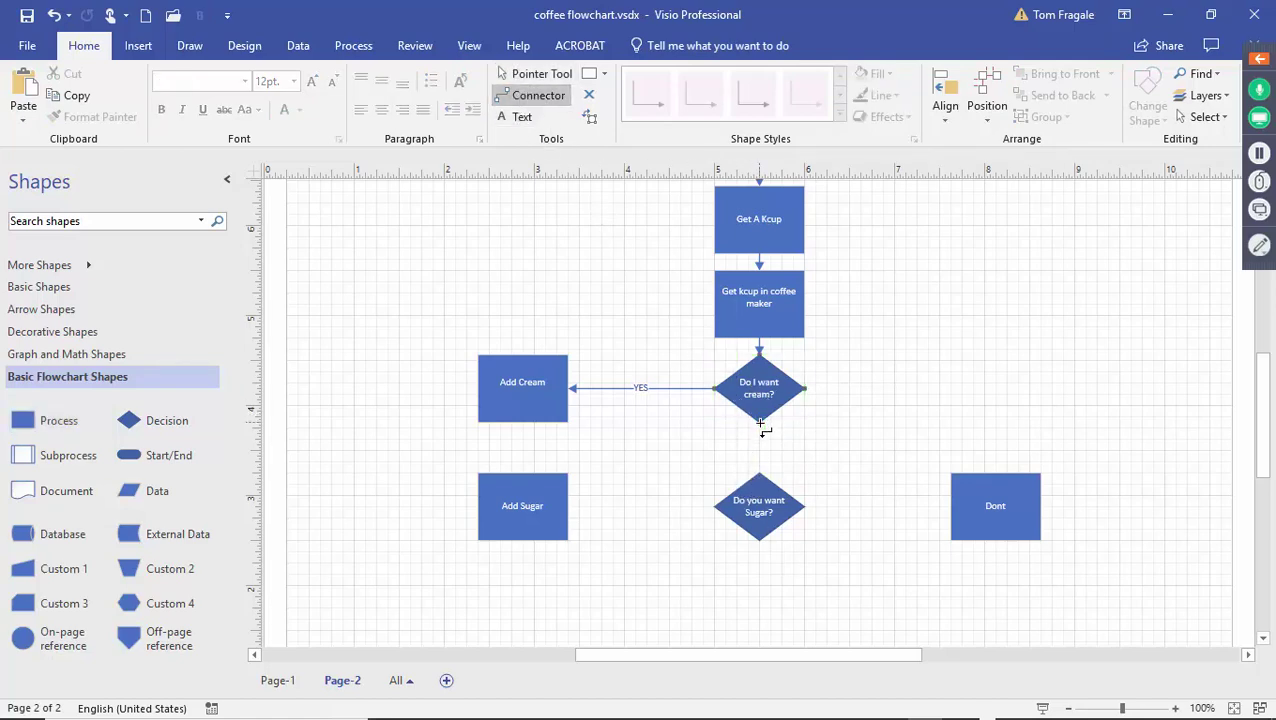
pyautogui.moveTo(762, 440); pyautogui.dragTo(759, 472)
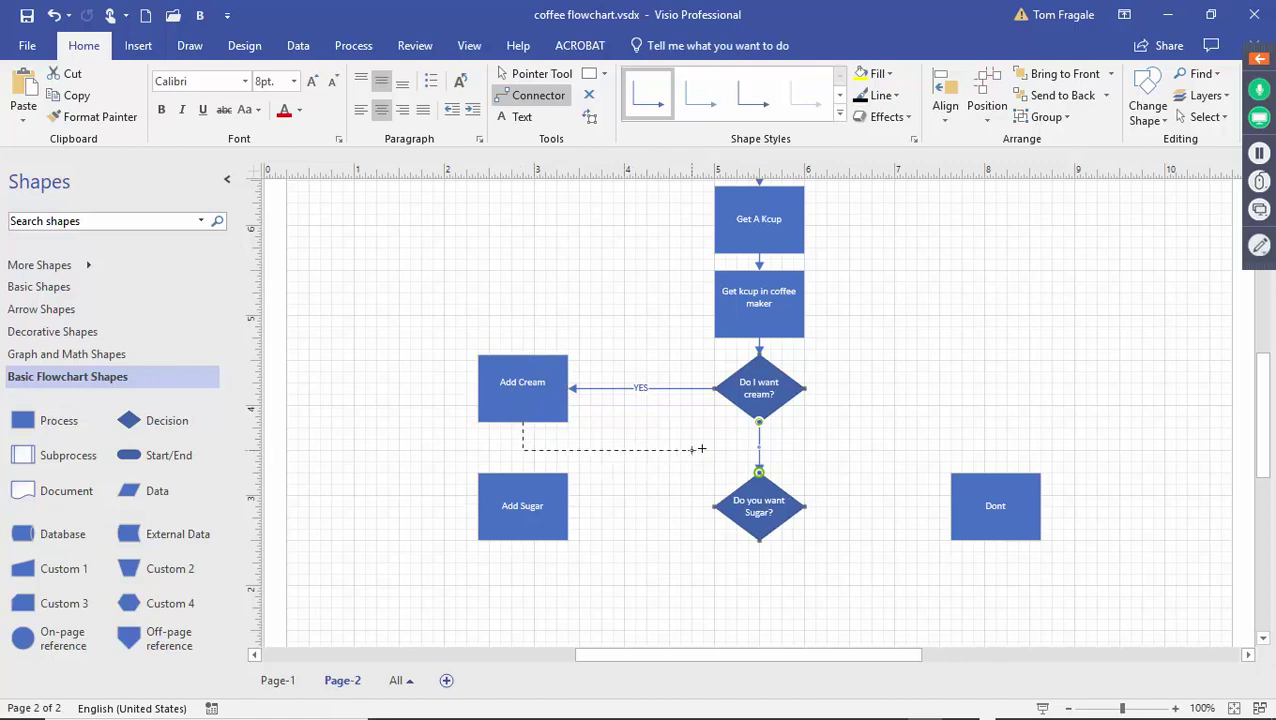
pyautogui.moveTo(755, 448); pyautogui.dragTo(758, 449)
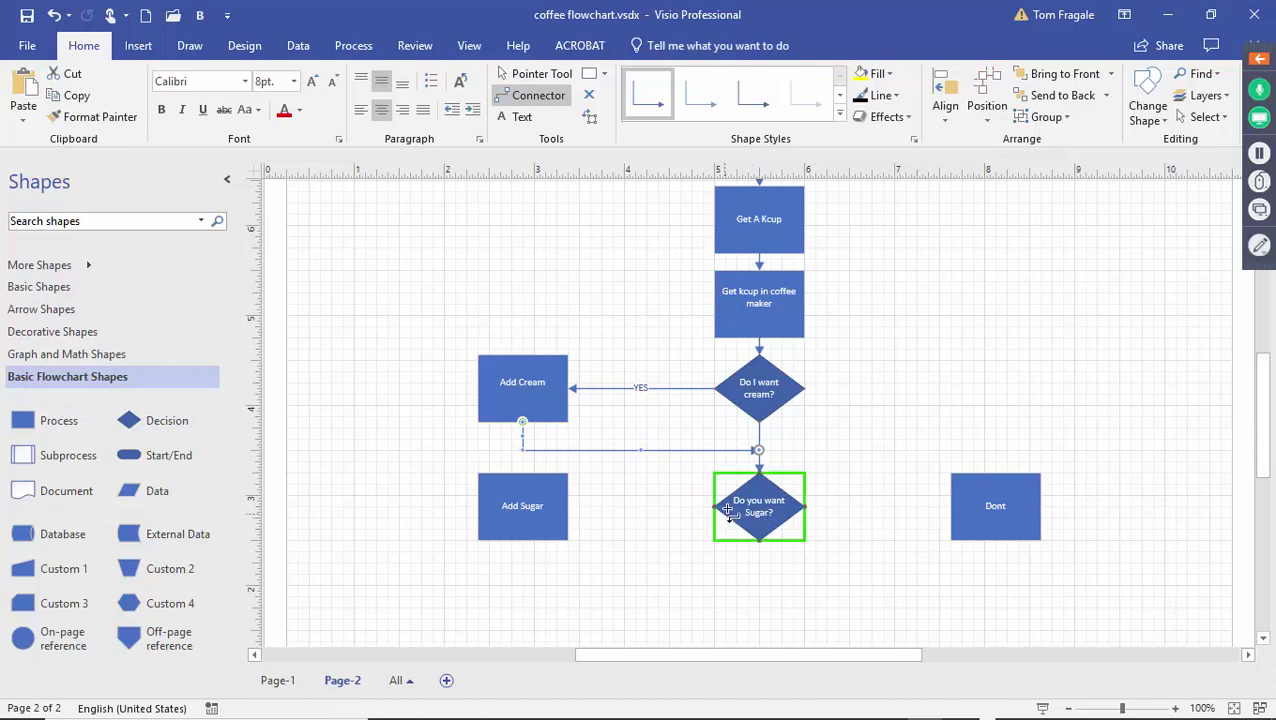
pyautogui.moveTo(563, 508); pyautogui.dragTo(567, 507)
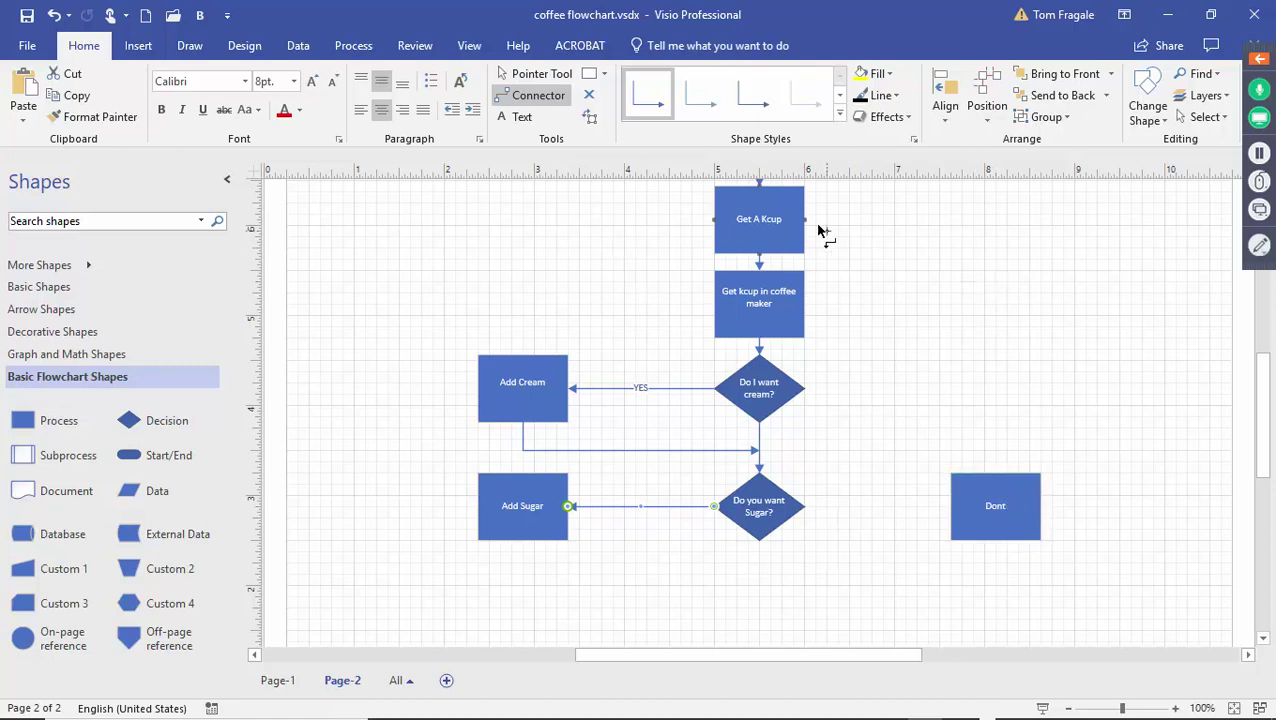
# Delete the "Dont" Process shape right of the sugar decision
pyautogui.click(520, 75)
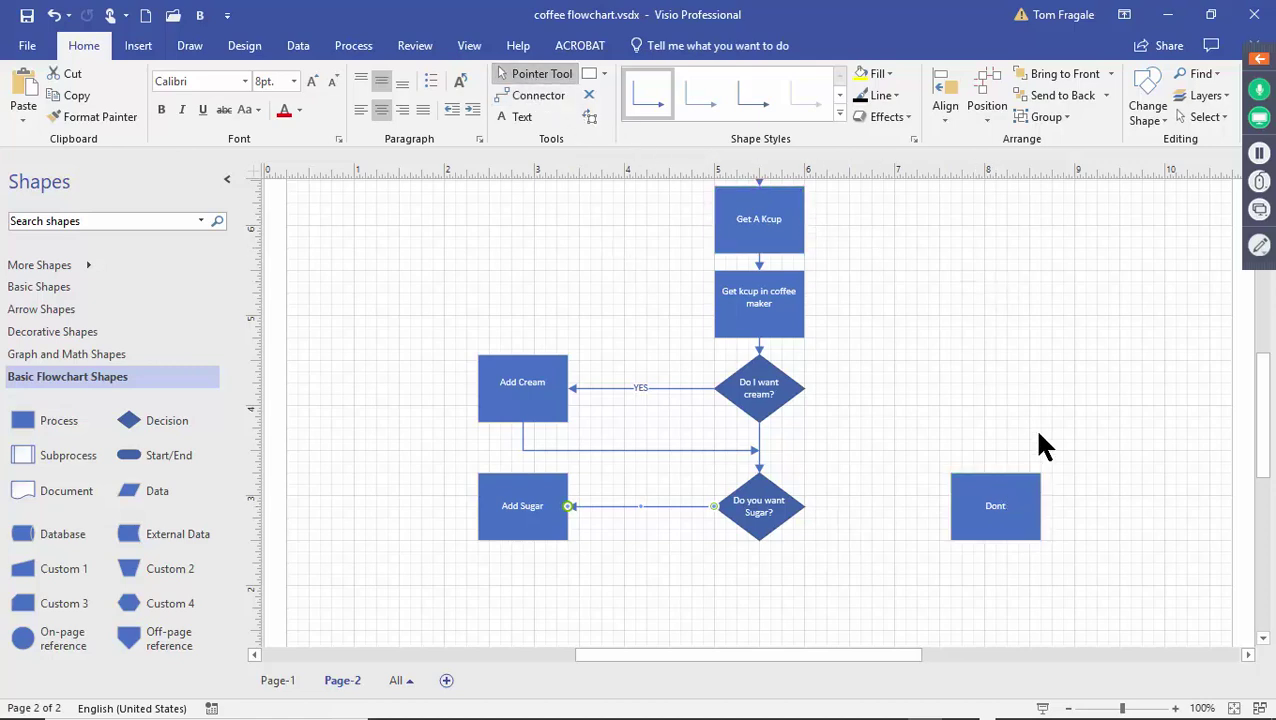
pyautogui.click(1036, 494)
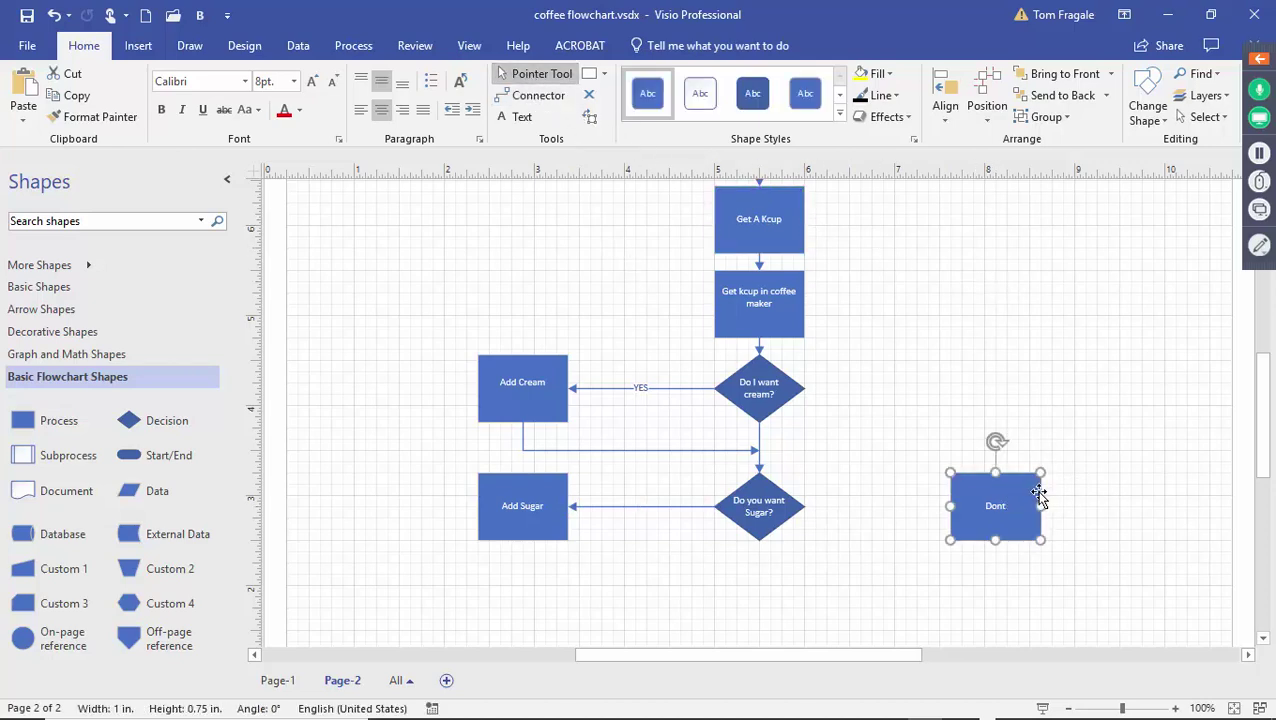
pyautogui.press('Delete')
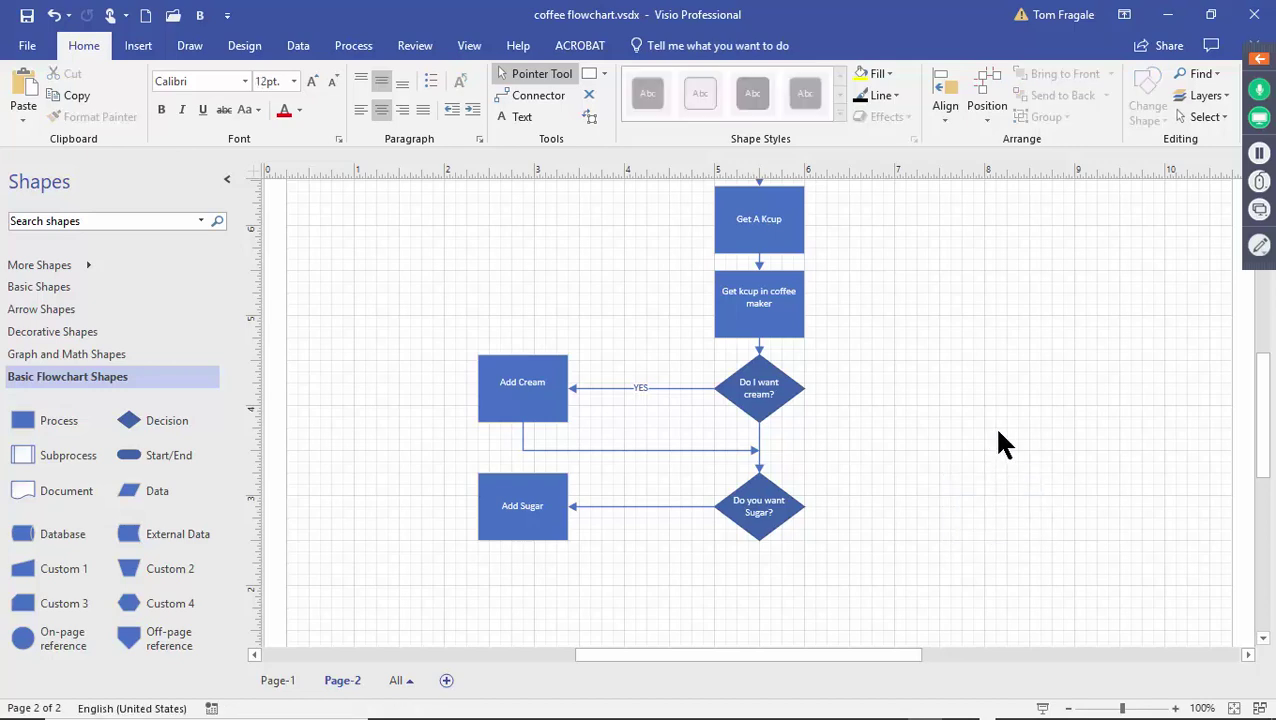
# Label the connector between the cream and sugar decisions "No"
pyautogui.click(760, 438)
pyautogui.write('No')
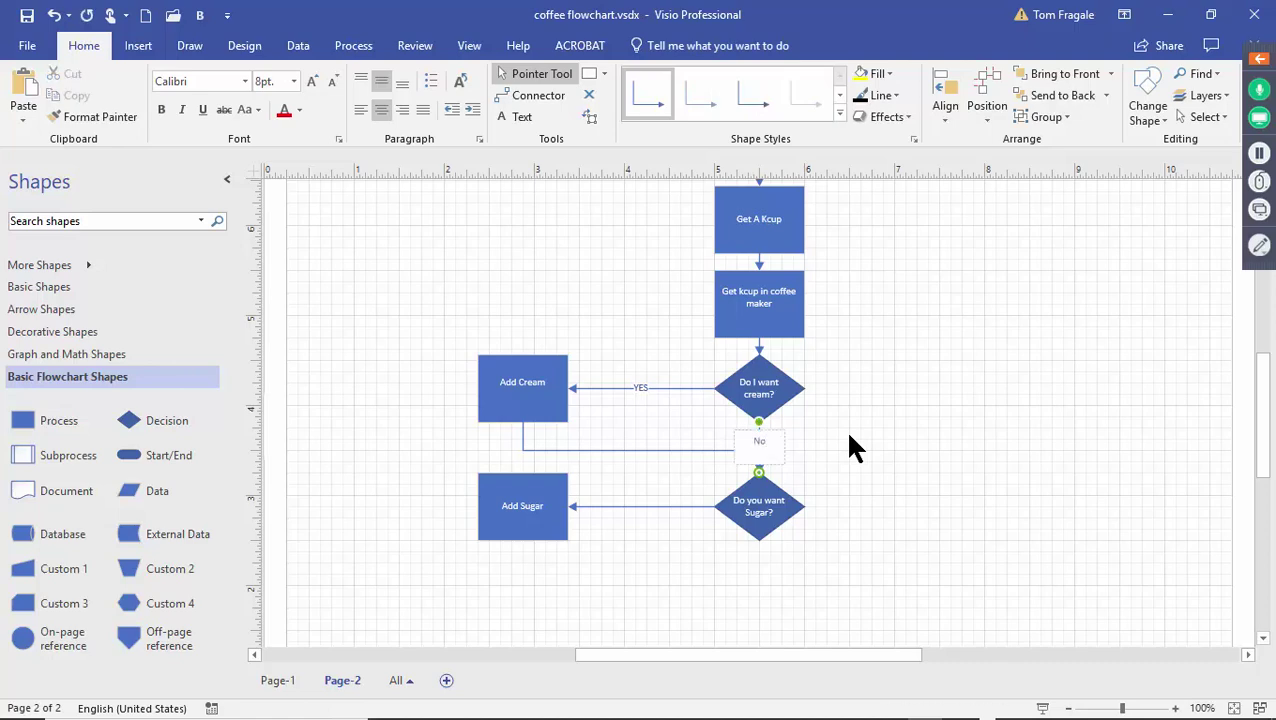
pyautogui.click(849, 436)
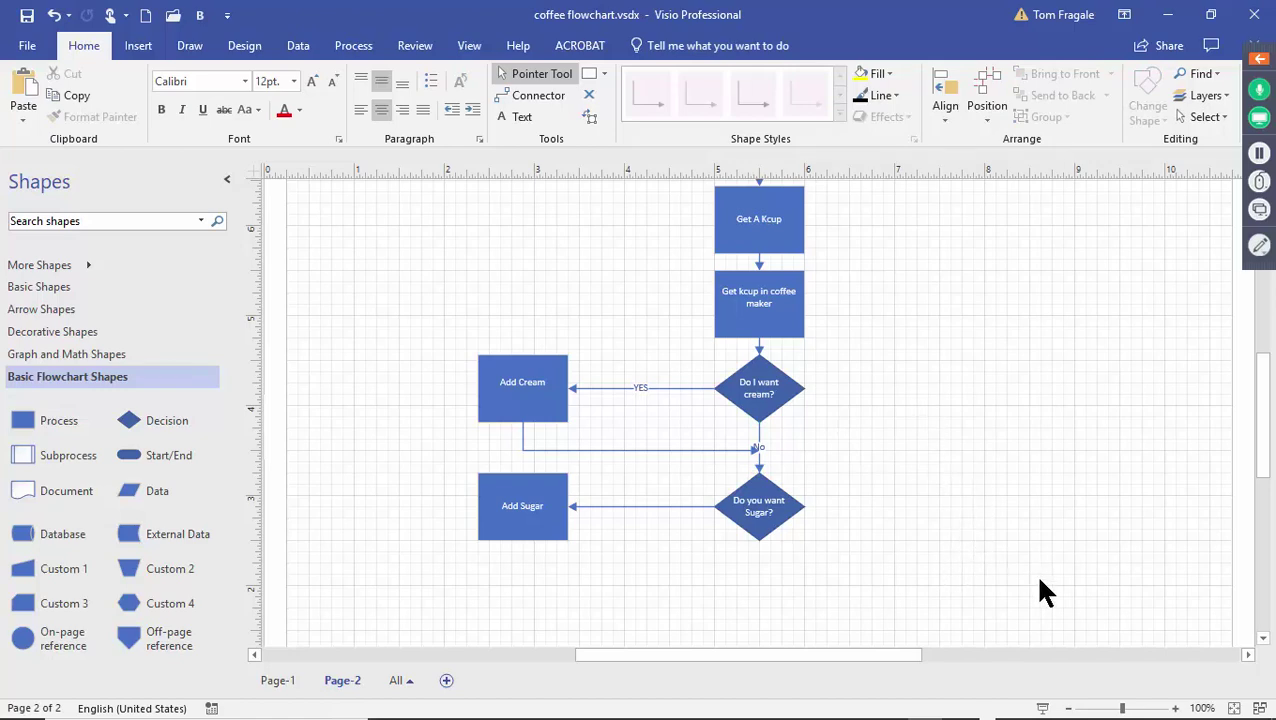
# Examine the Graph and Math Shapes and Decorative Shapes stencils and the additional stencil categories, including Visio Extras
pyautogui.click(53, 358)
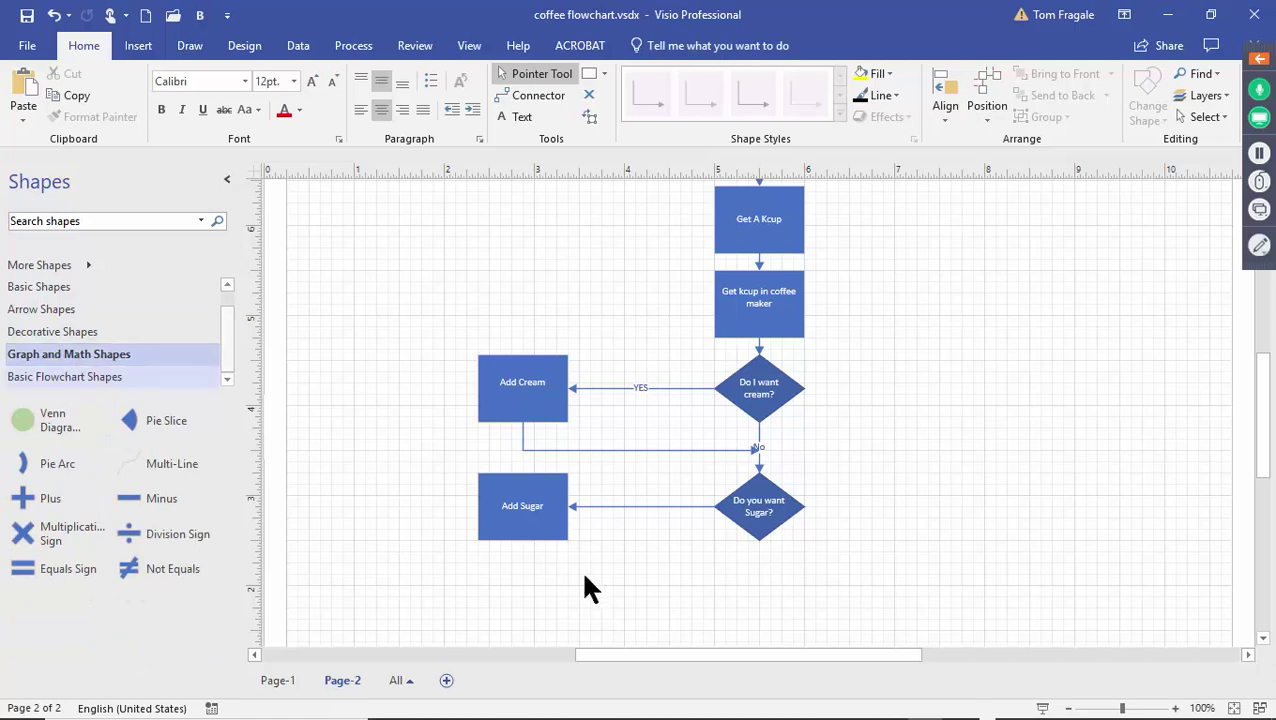
pyautogui.click(93, 337)
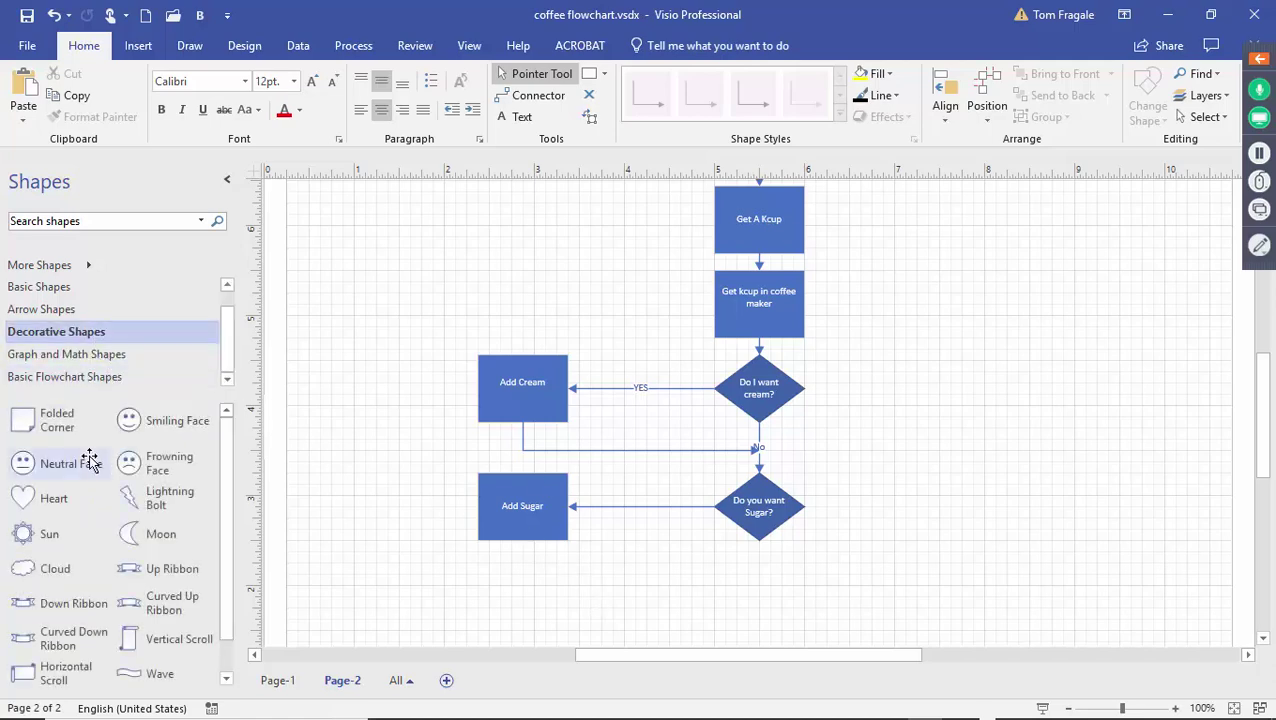
pyautogui.click(87, 264)
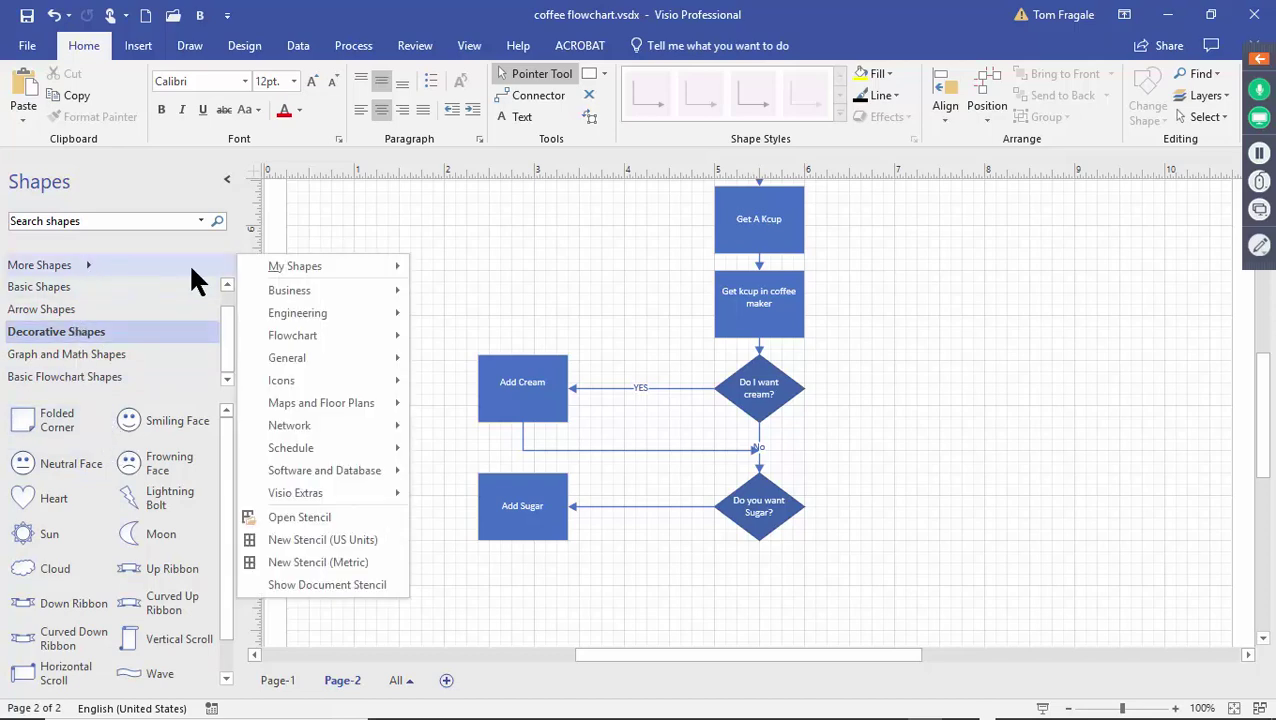
pyautogui.moveTo(327, 294)
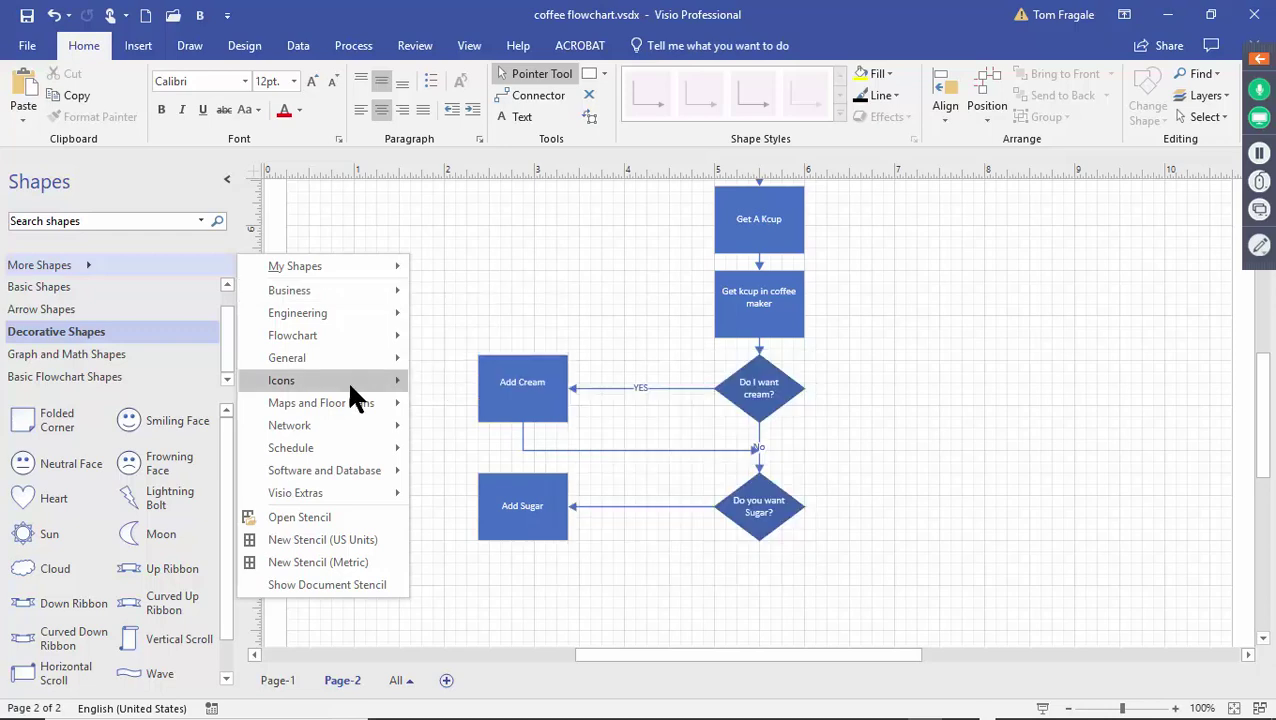
pyautogui.moveTo(335, 497)
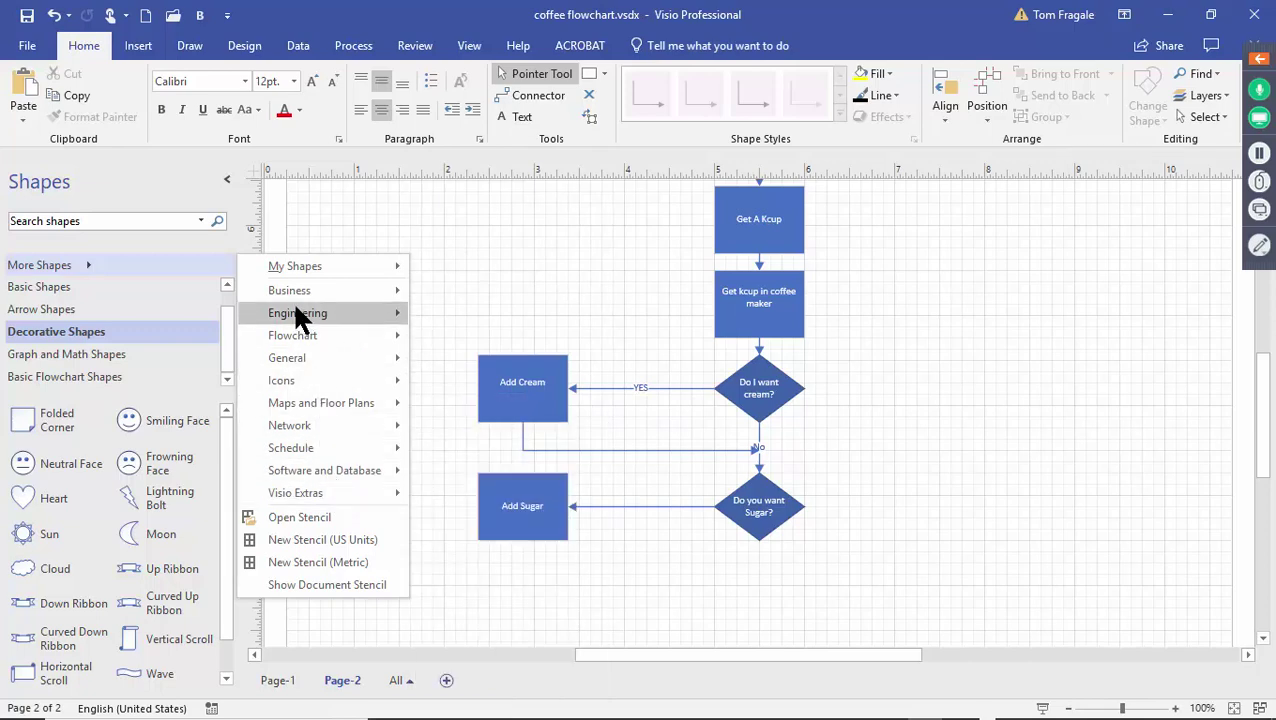
pyautogui.moveTo(296, 318)
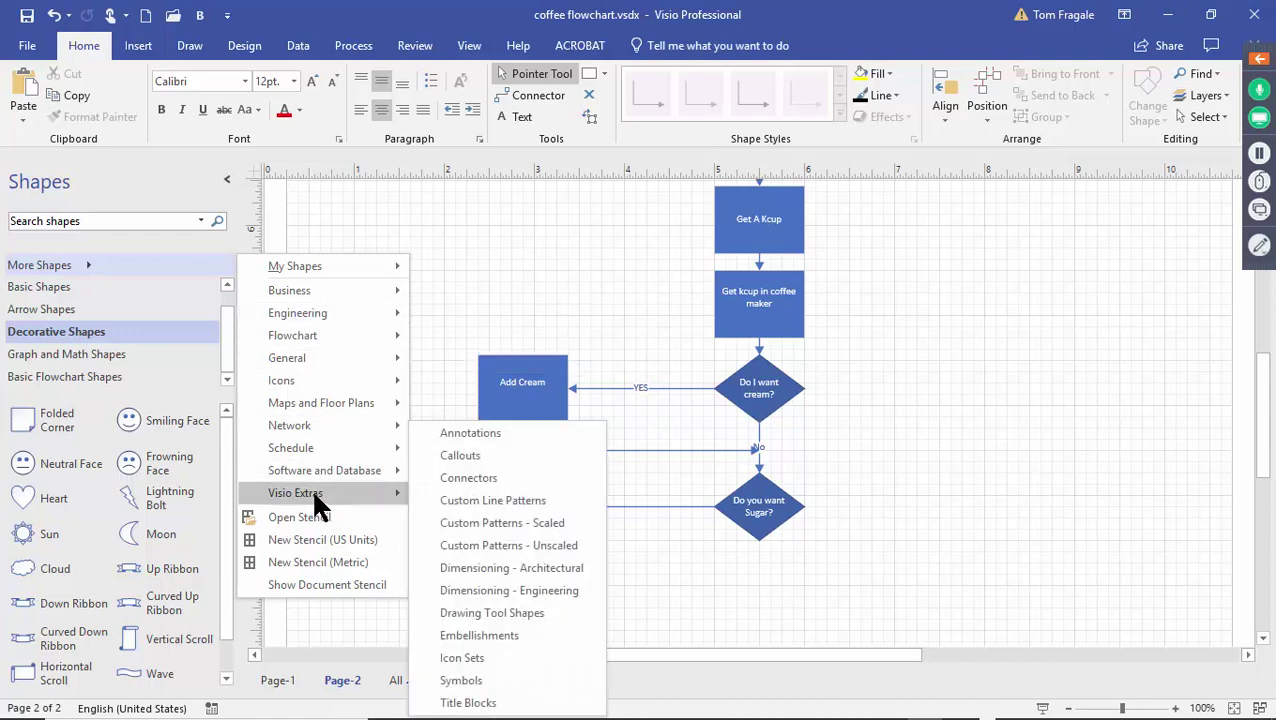
pyautogui.click(190, 178)
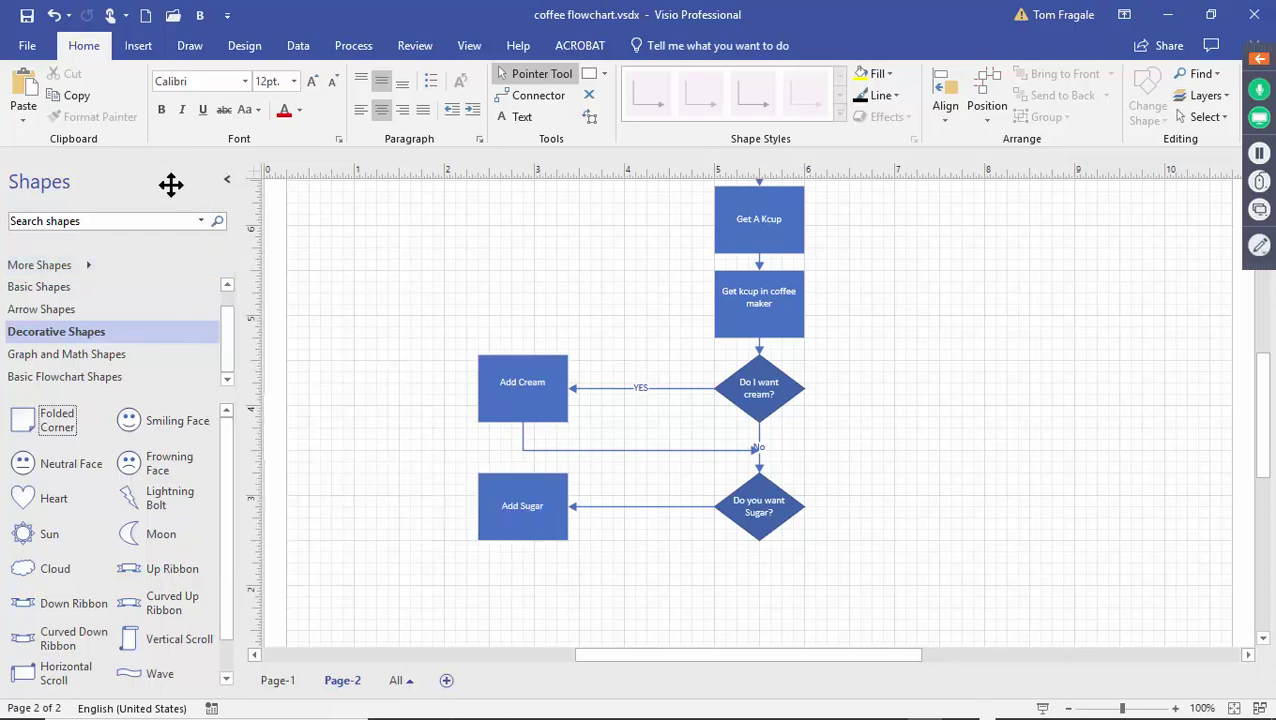
# Search the shape library for "coffee" and look over the local results
pyautogui.click(107, 221)
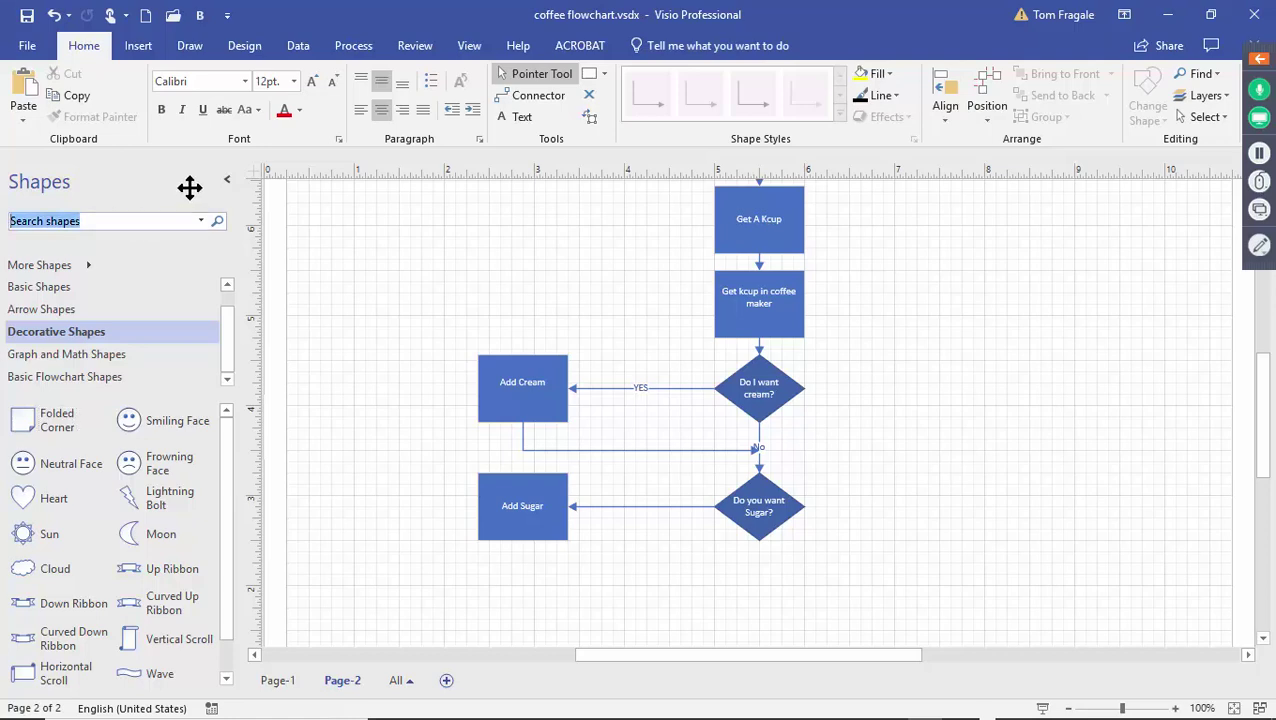
pyautogui.write('coof')
pyautogui.press('BackSpace')
pyautogui.press('BackSpace')
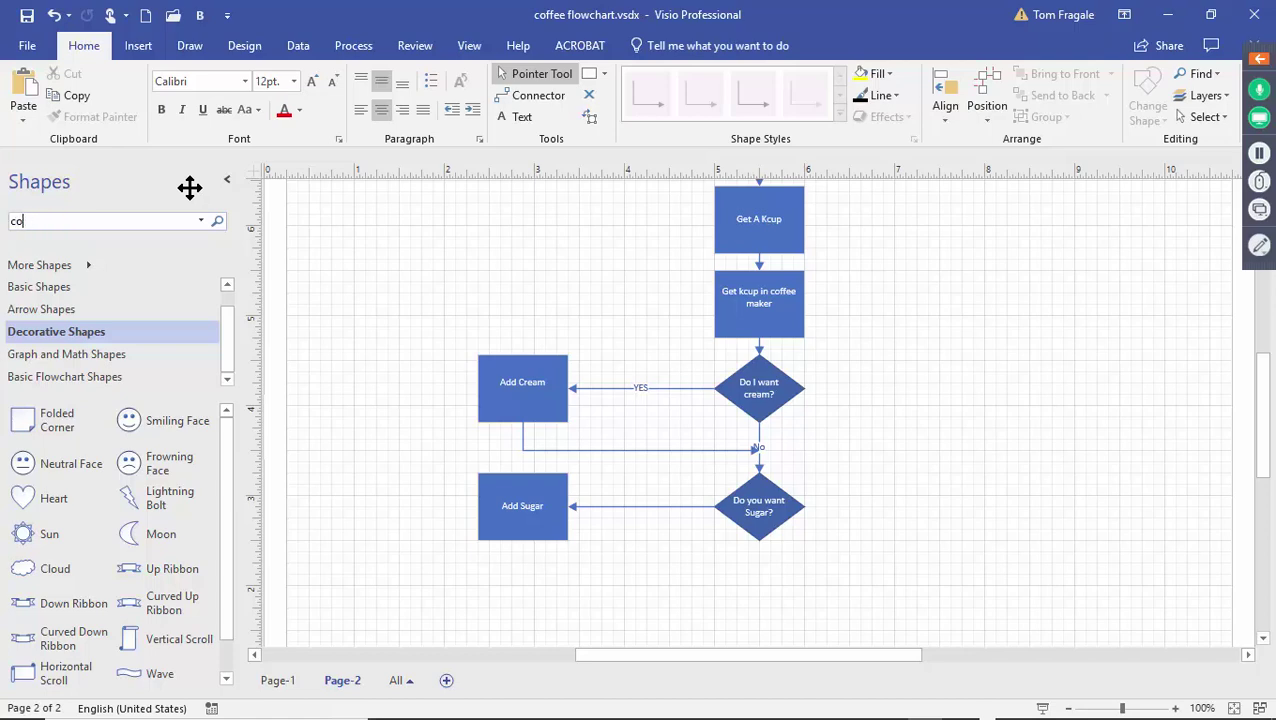
pyautogui.write('ffee')
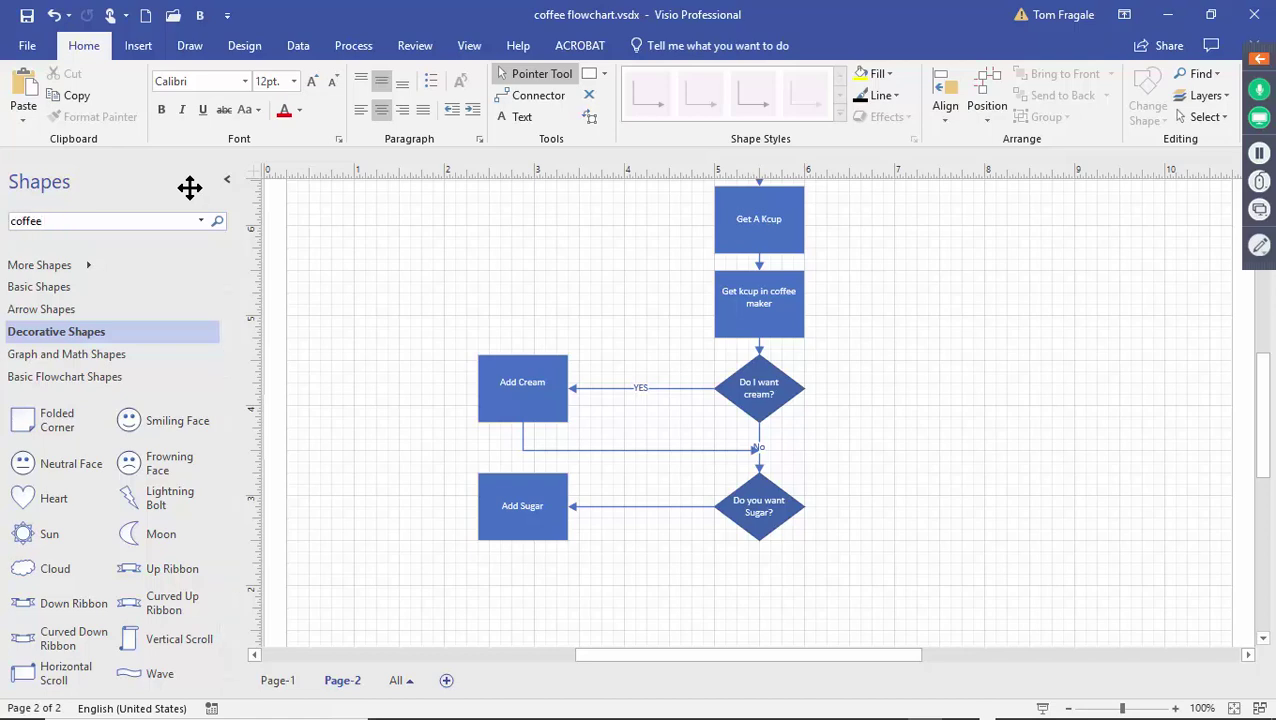
pyautogui.press('Return')
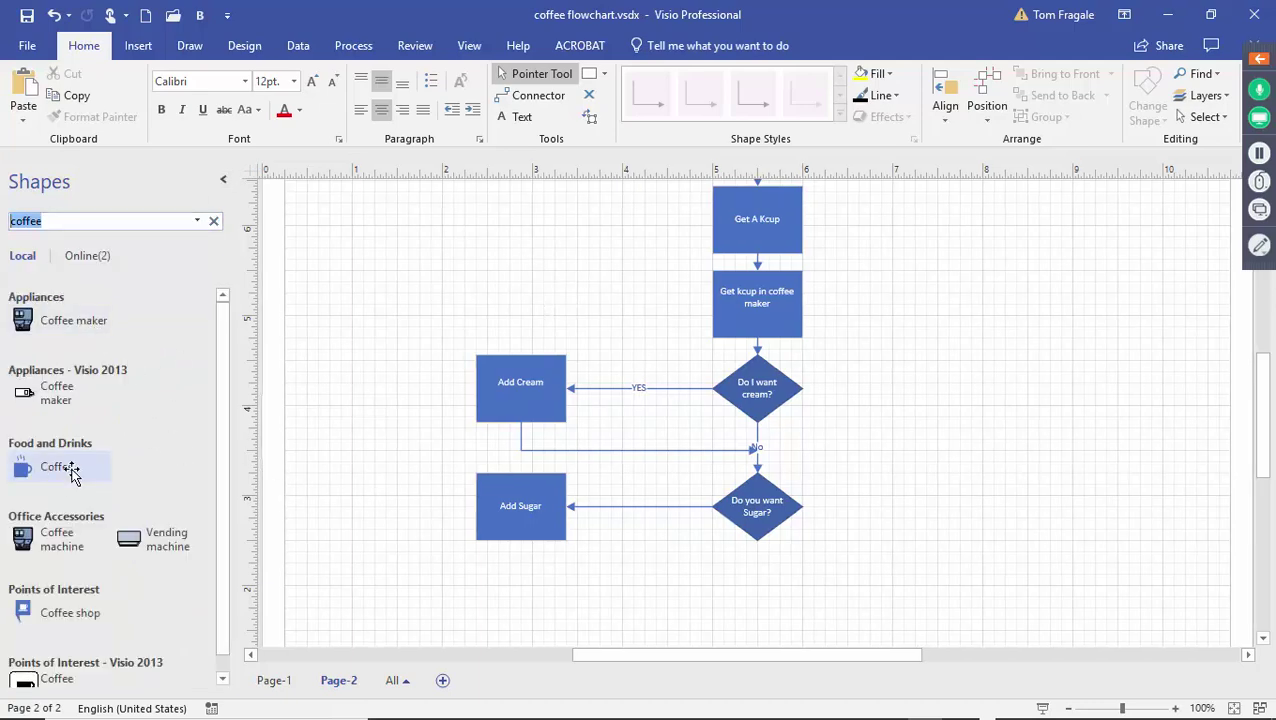
pyautogui.click(226, 525)
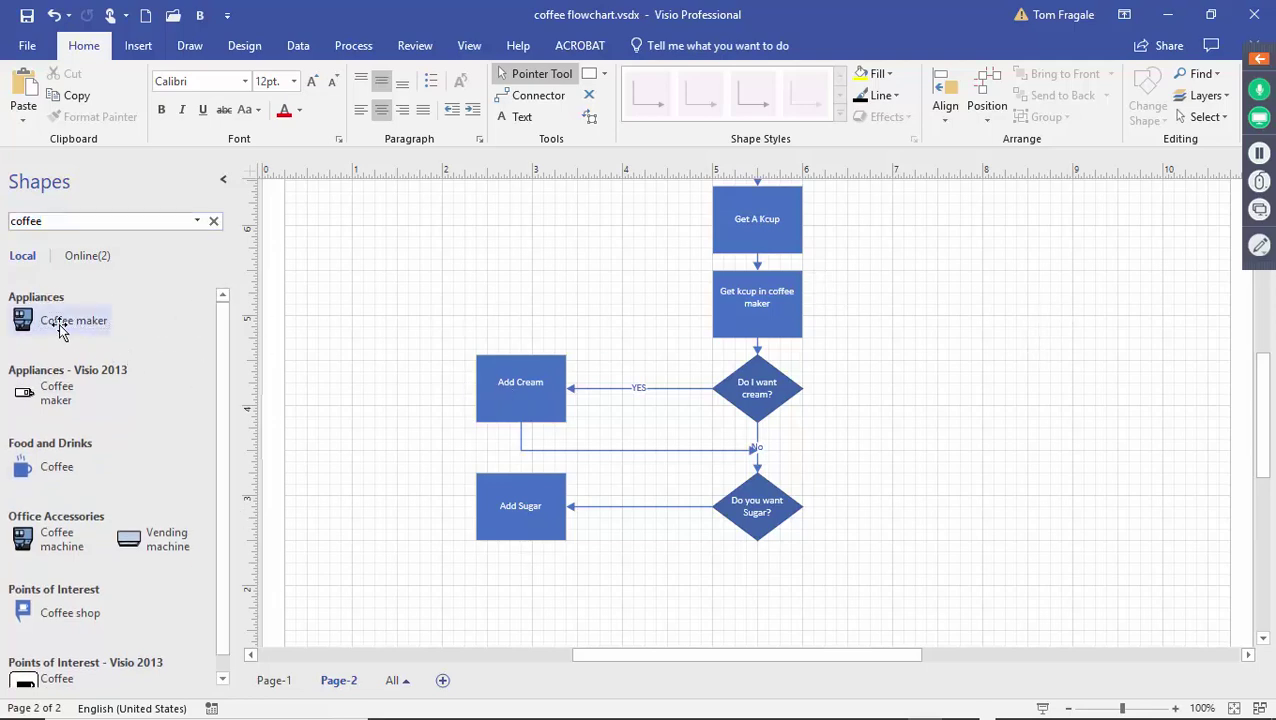
# Try out the Appliances "Coffee maker" shape in the empty area right of "Get A Kcup" and delete it
pyautogui.moveTo(62, 330); pyautogui.dragTo(993, 222)
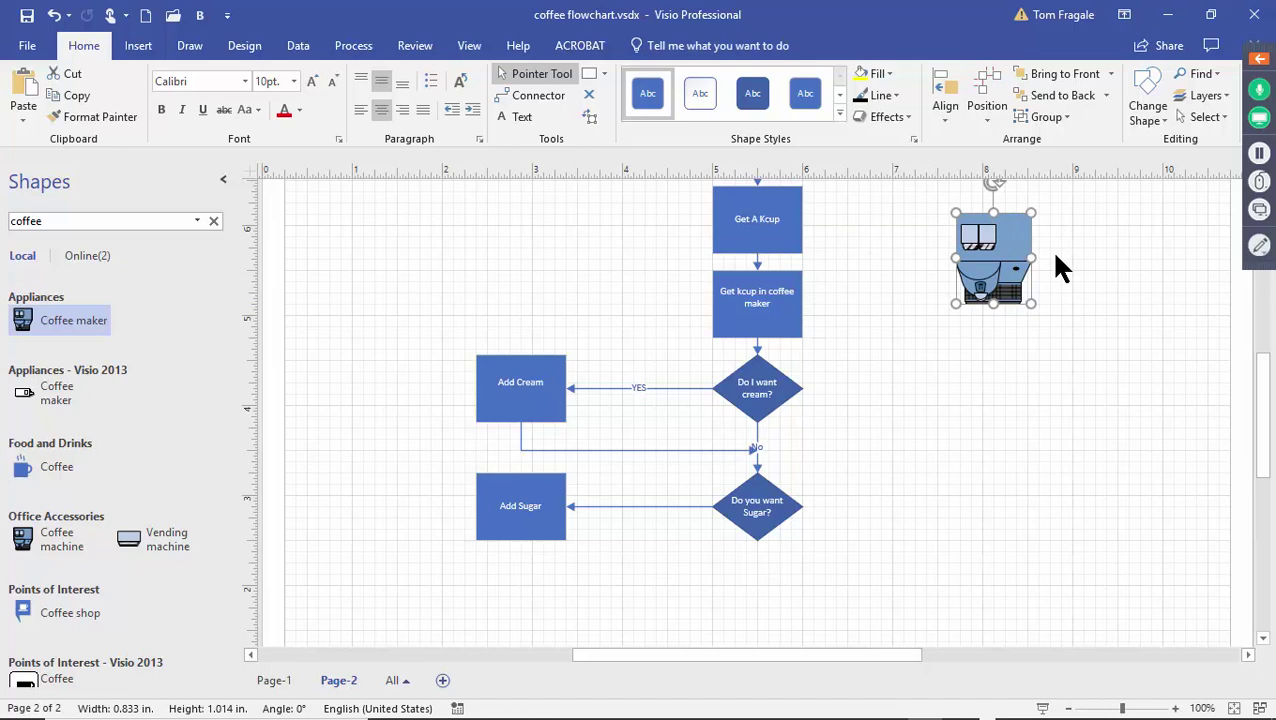
pyautogui.press('Delete')
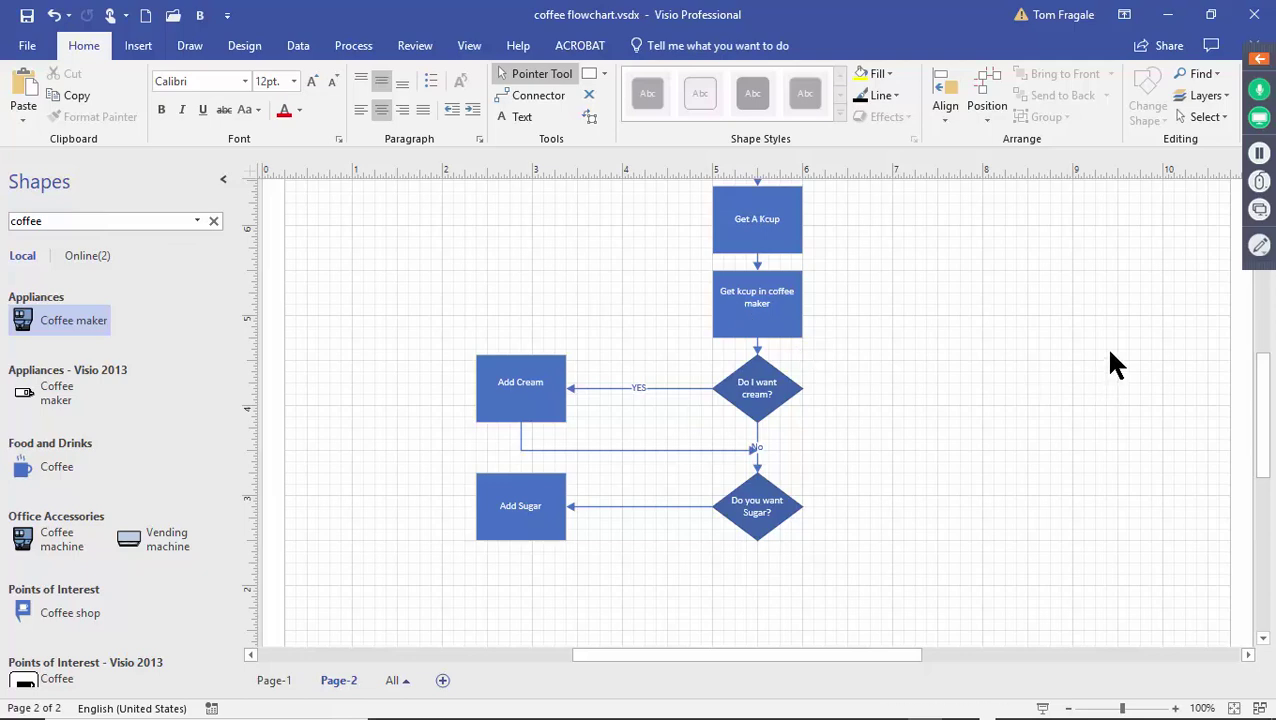
# Save the coffee flowchart and switch to PowerPoint to view the linked flowchart on slide 8 of visiowebinar.pptx
pyautogui.click(26, 15)
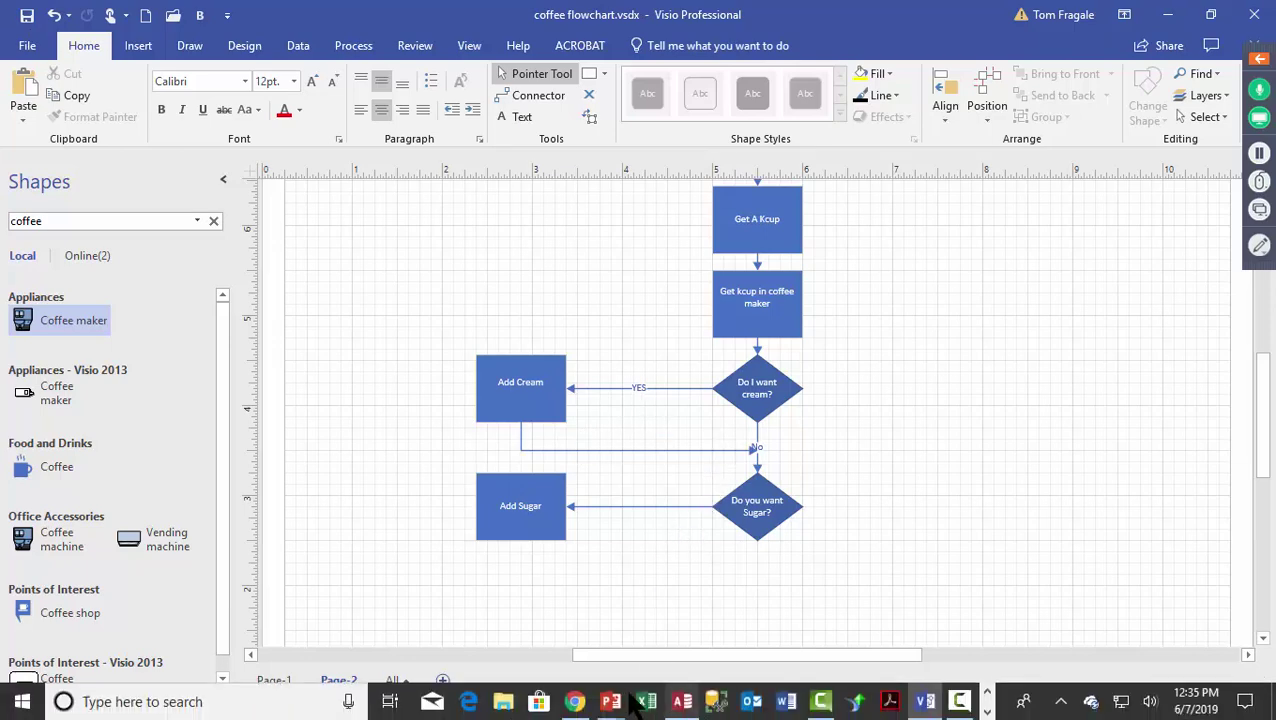
pyautogui.moveTo(612, 703)
pyautogui.click(716, 648)
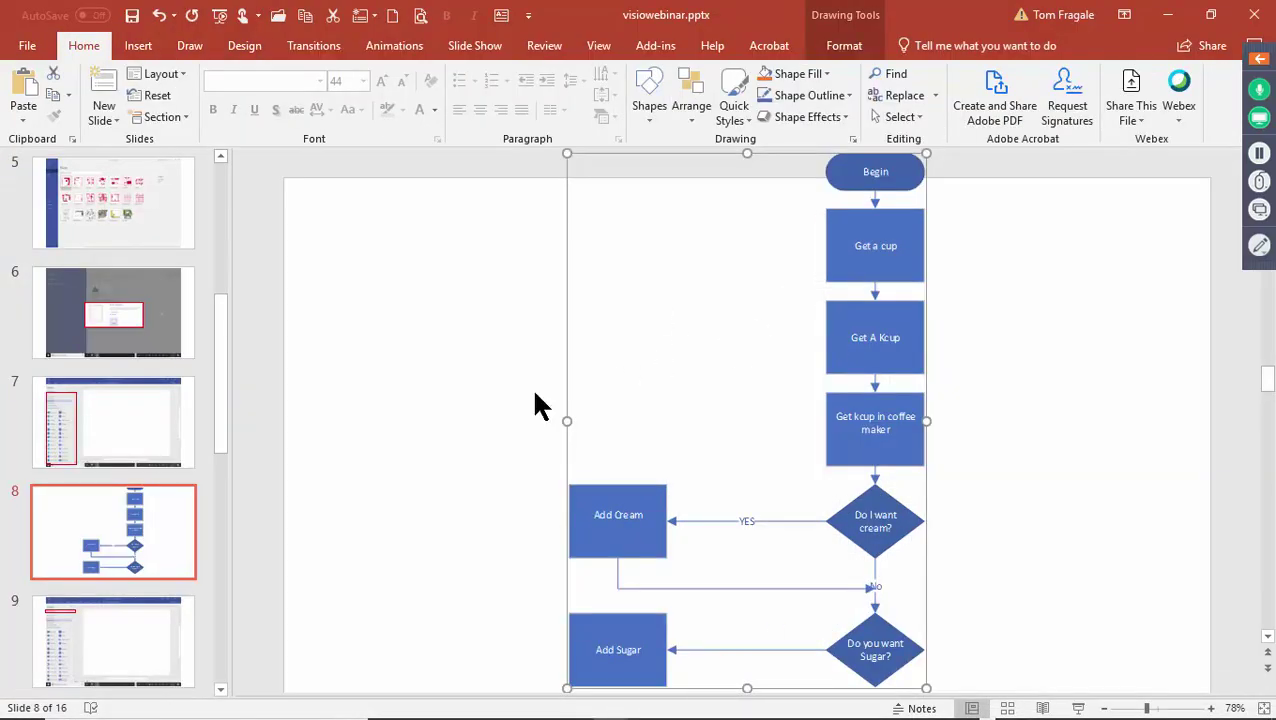
# Review slides 9 to 13 on shape search, additional stencils, Visio Extras, and the Insert and Design commands
pyautogui.click(85, 665)
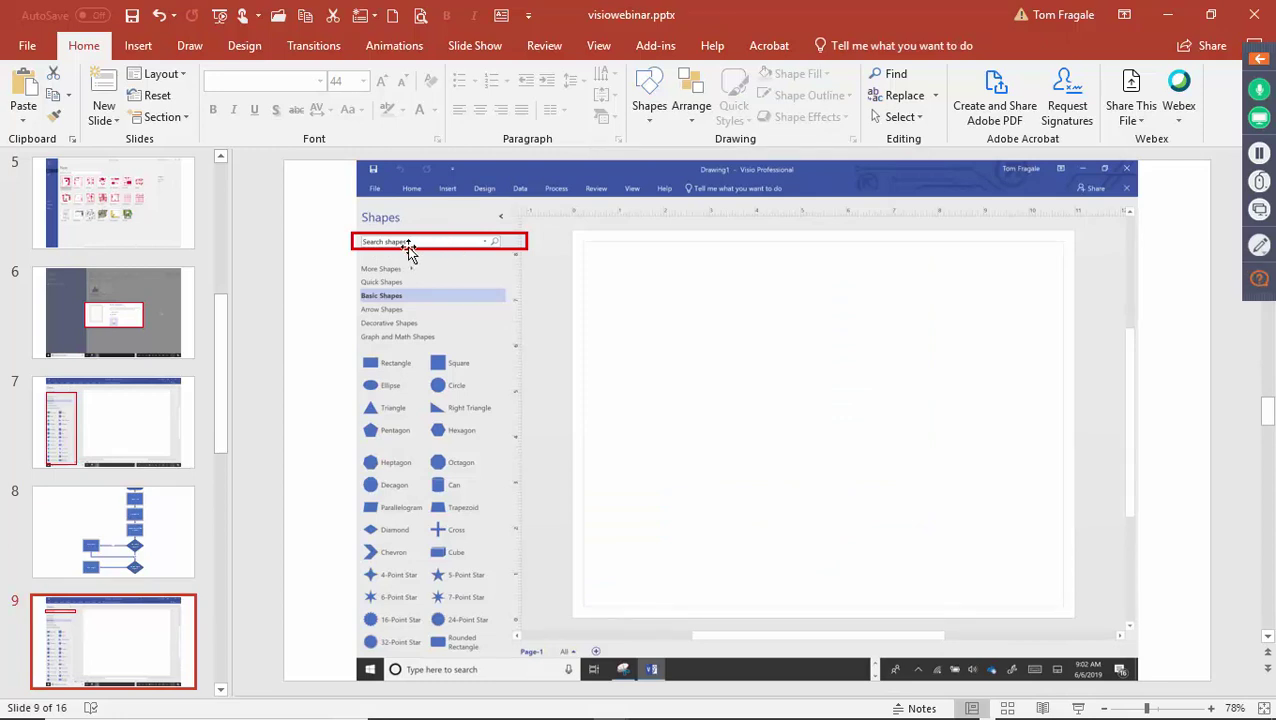
pyautogui.scroll(-1, 408, 252)
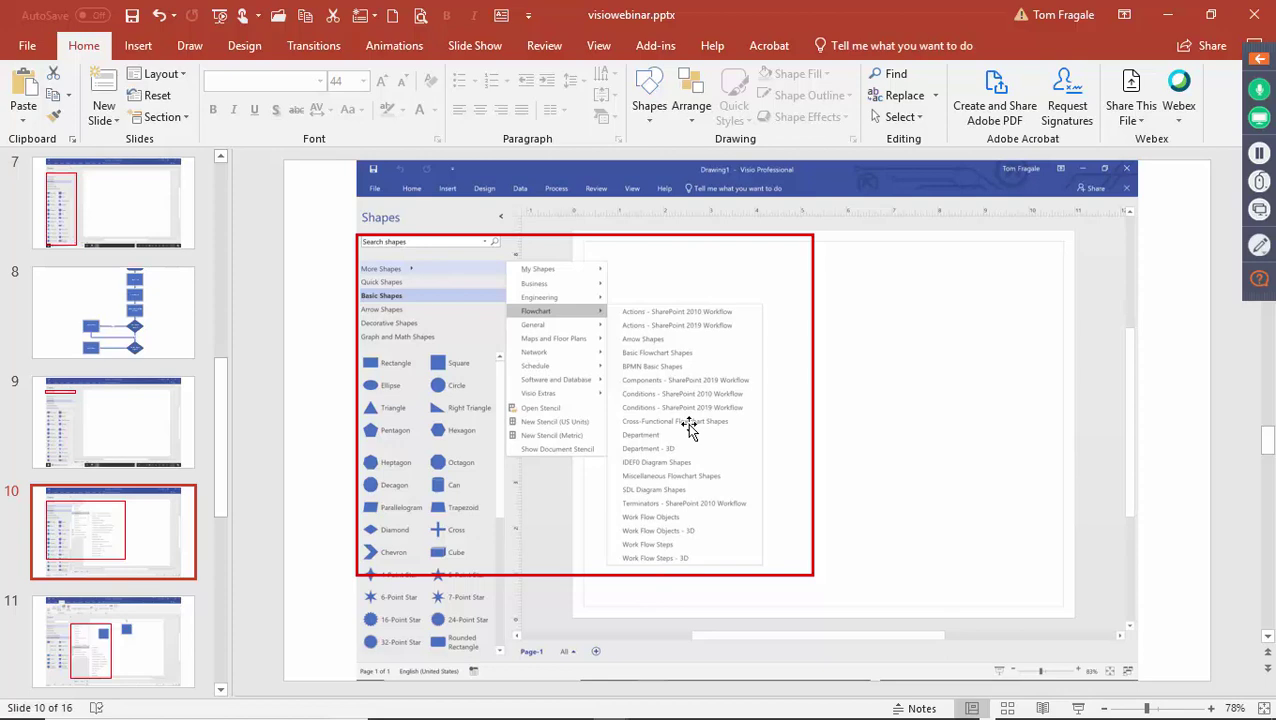
pyautogui.scroll(-1, 689, 427)
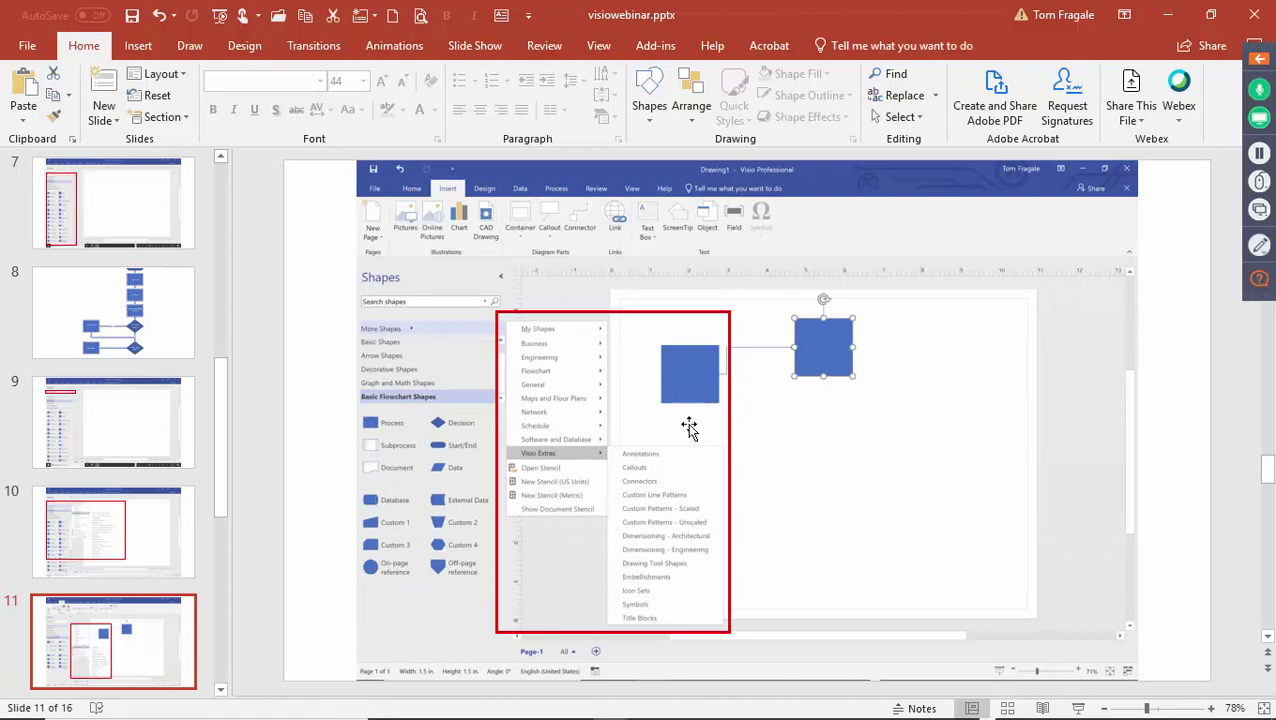
pyautogui.scroll(-1, 689, 427)
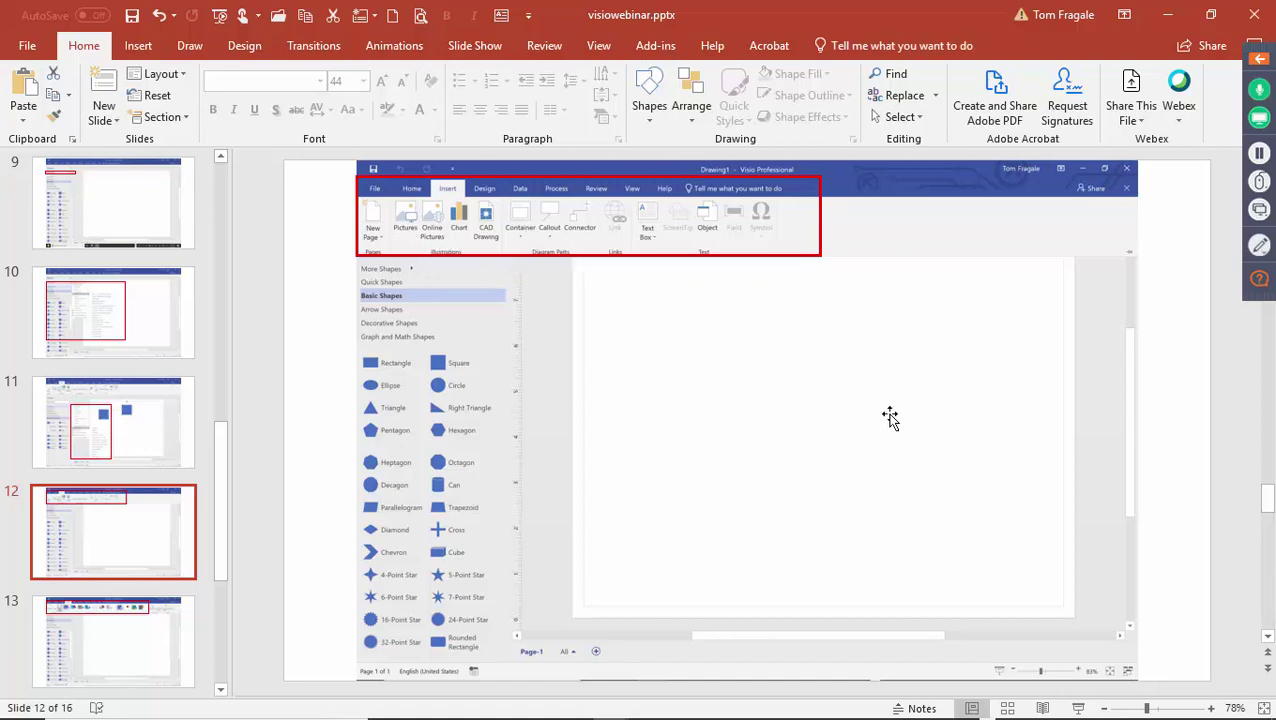
pyautogui.press('pagedown')
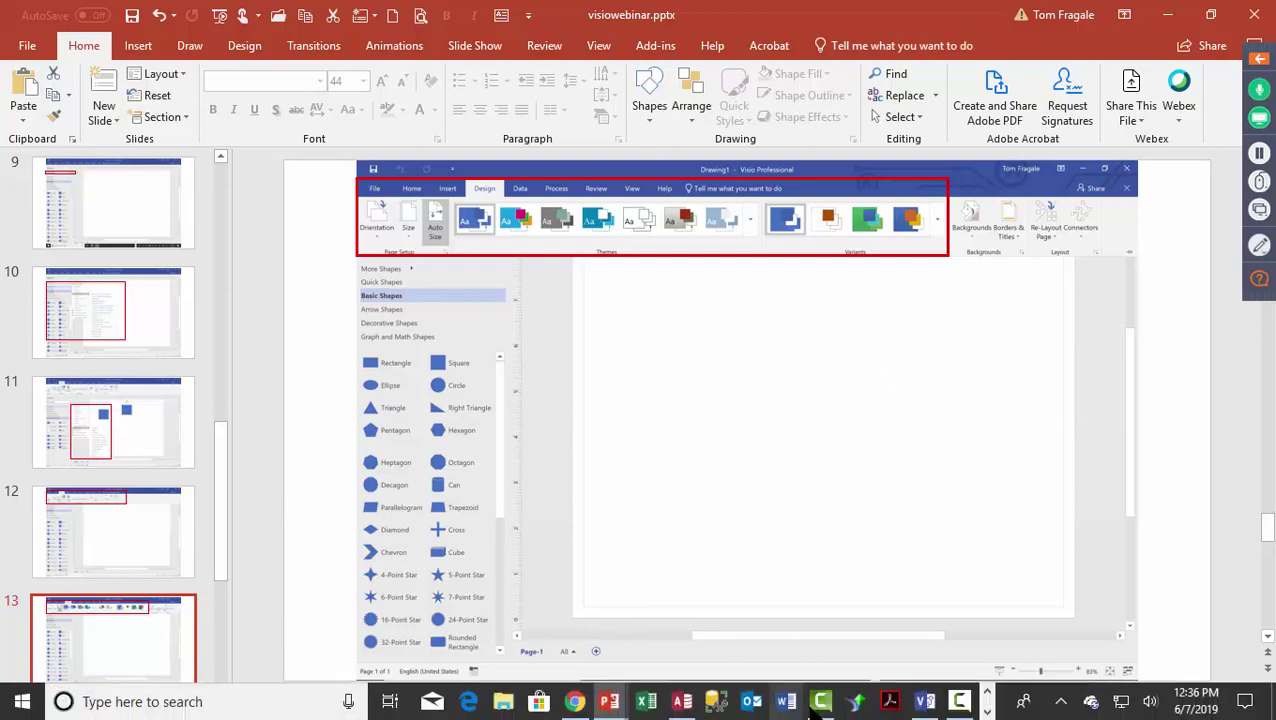
# Switch back to Visio and examine the available themes and page backgrounds for the flowchart
pyautogui.click(928, 703)
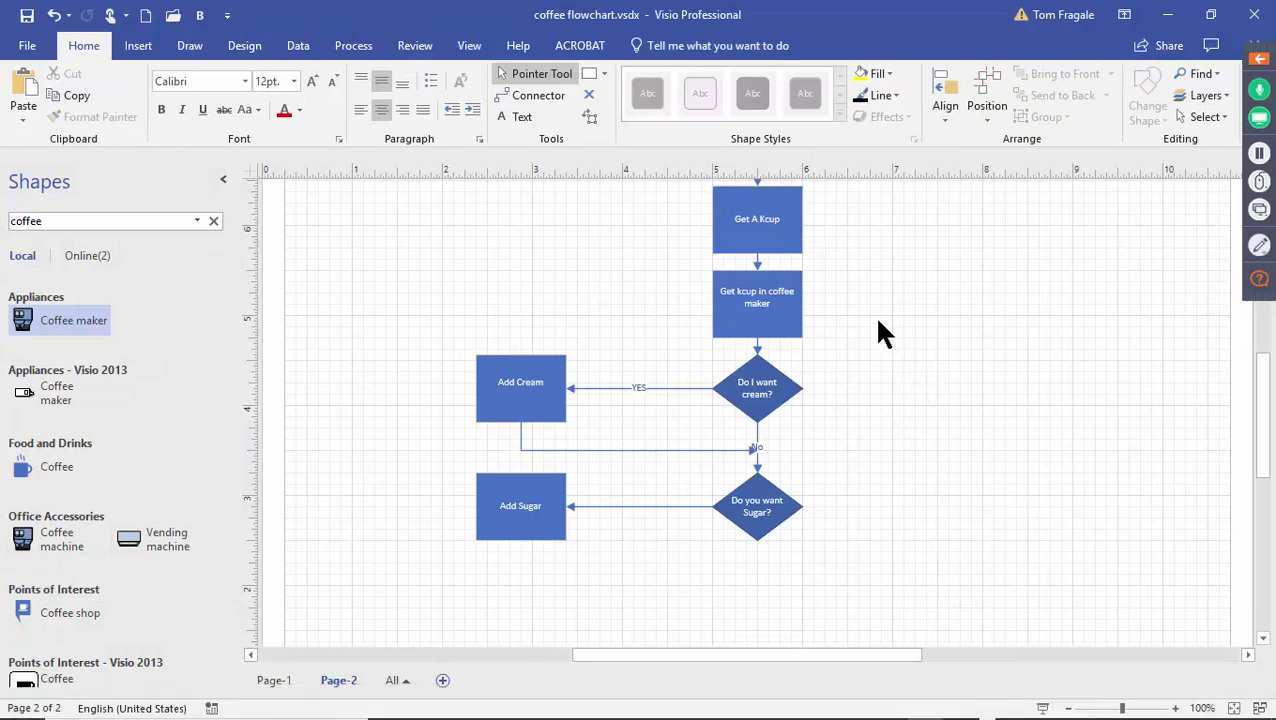
pyautogui.click(244, 45)
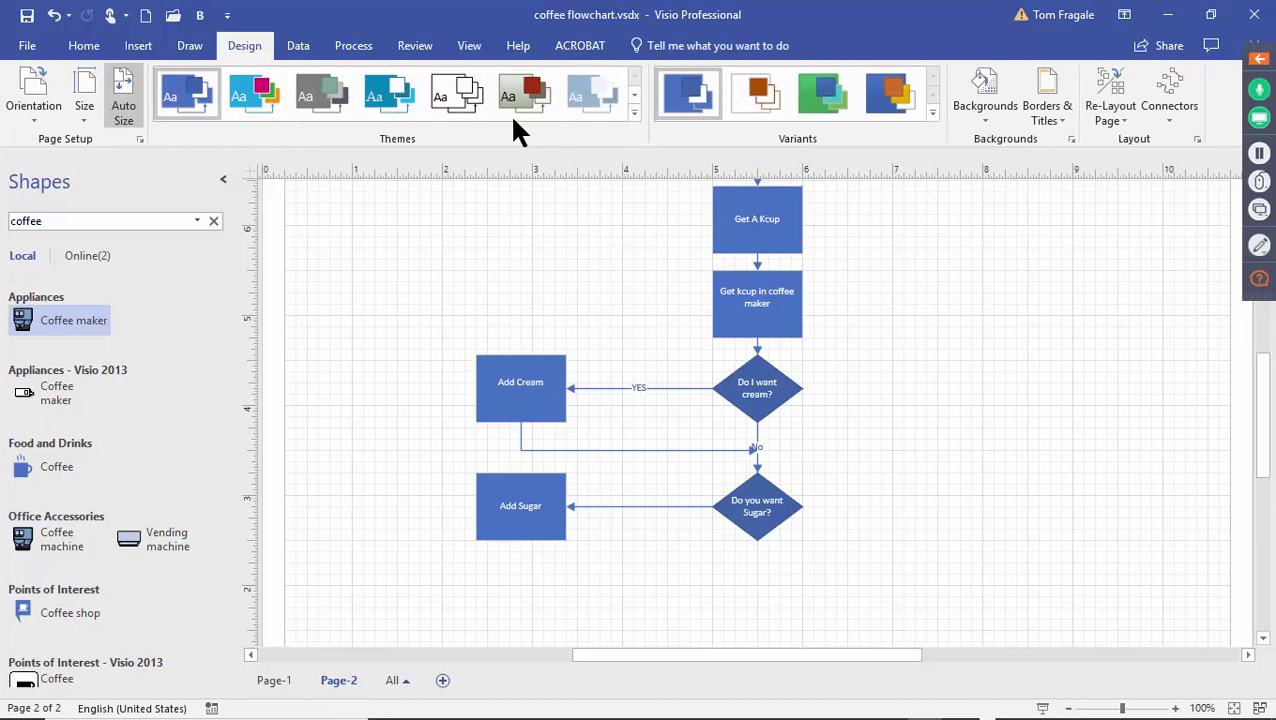
pyautogui.click(633, 113)
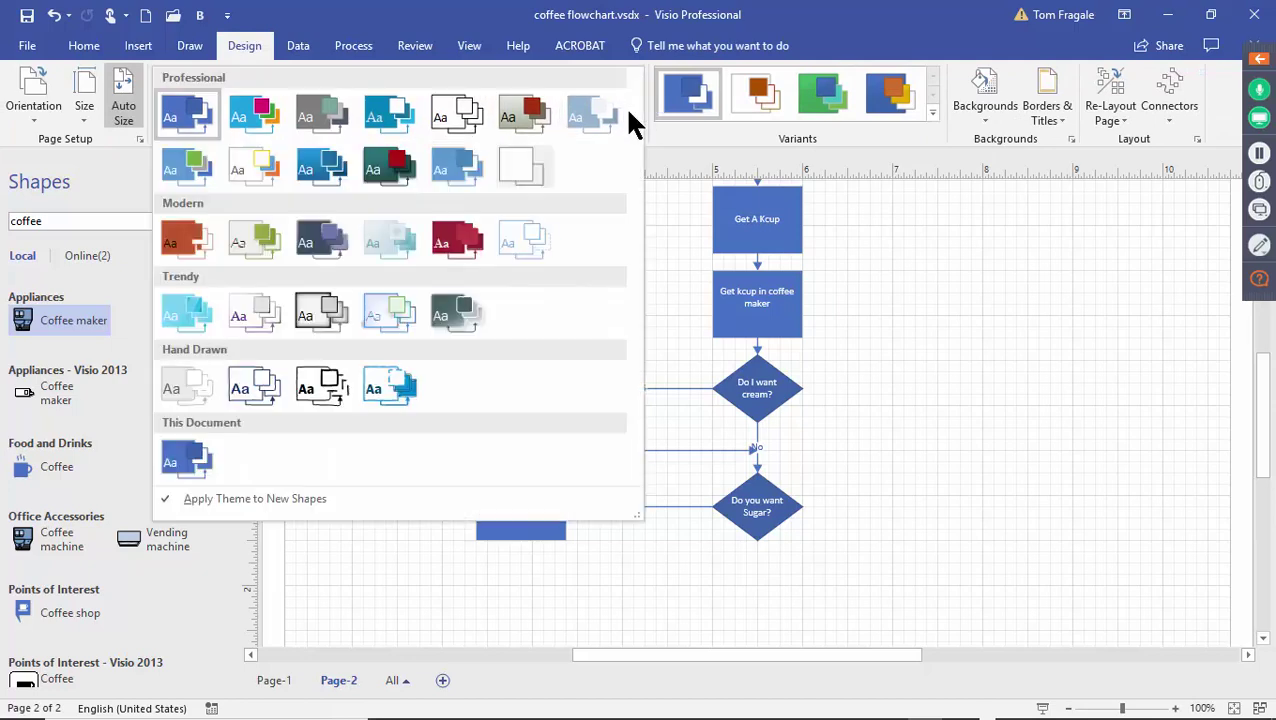
pyautogui.click(702, 140)
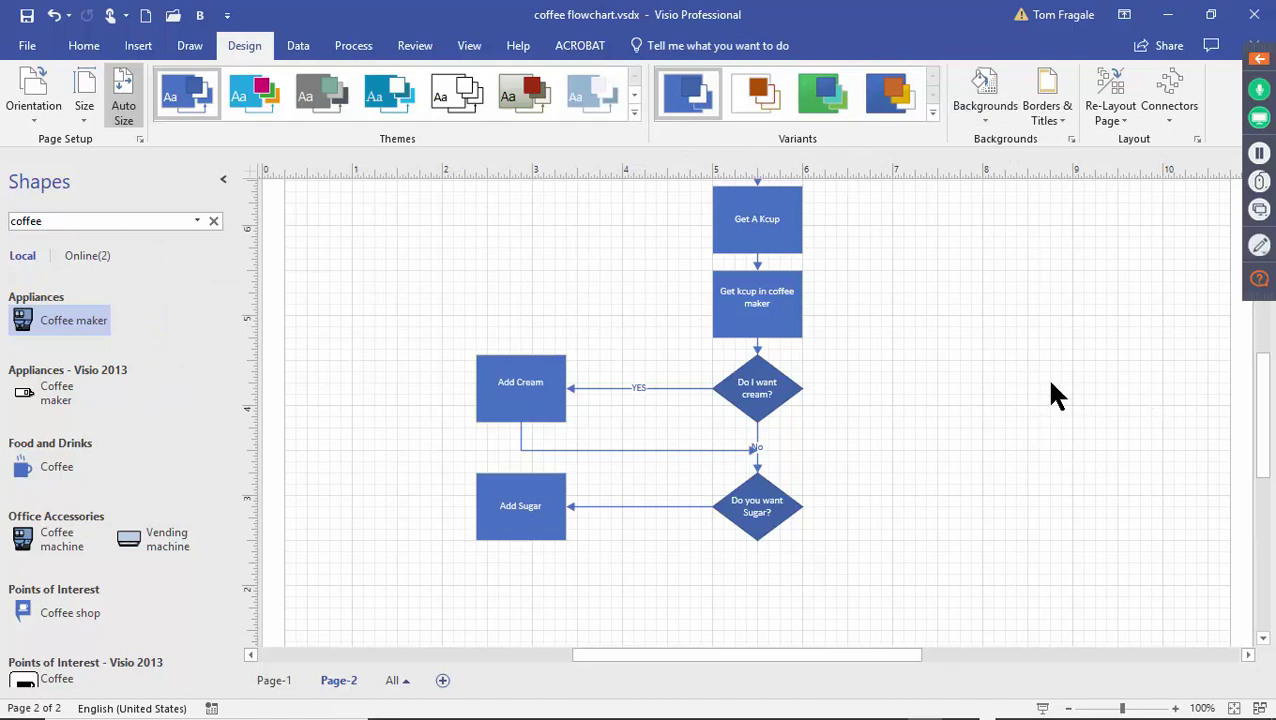
pyautogui.click(979, 113)
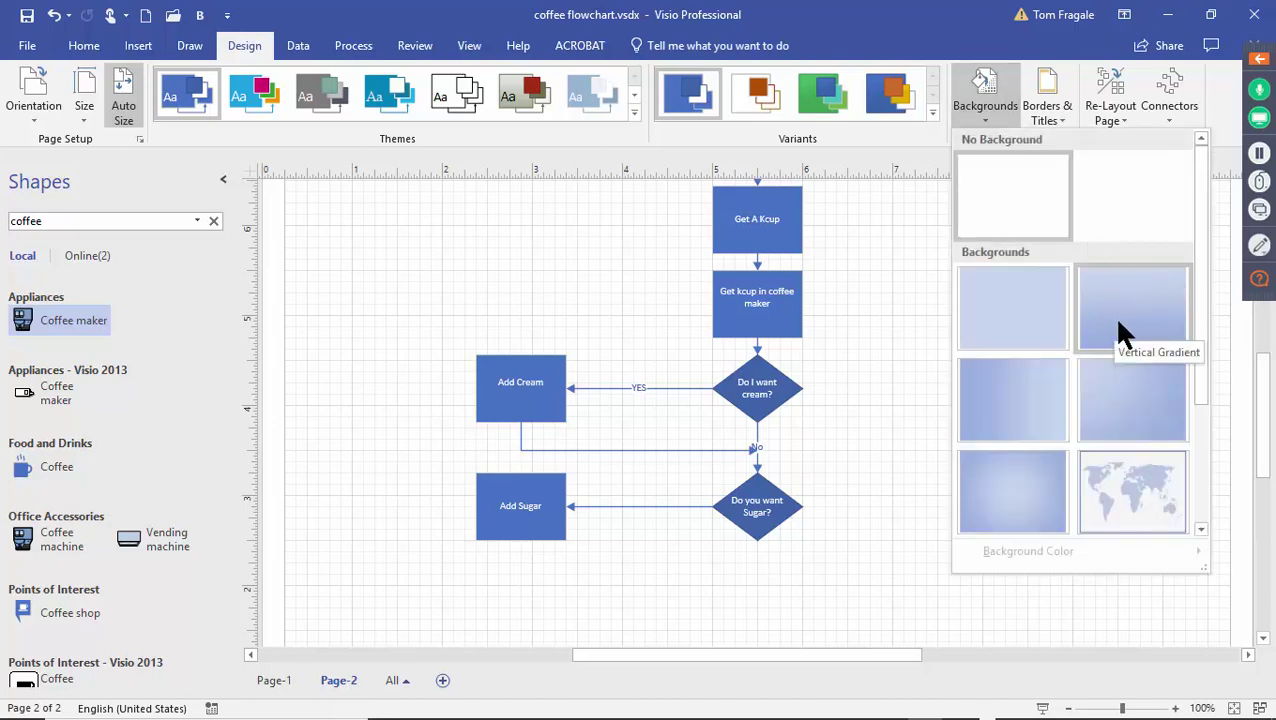
pyautogui.moveTo(1197, 284); pyautogui.dragTo(1229, 200)
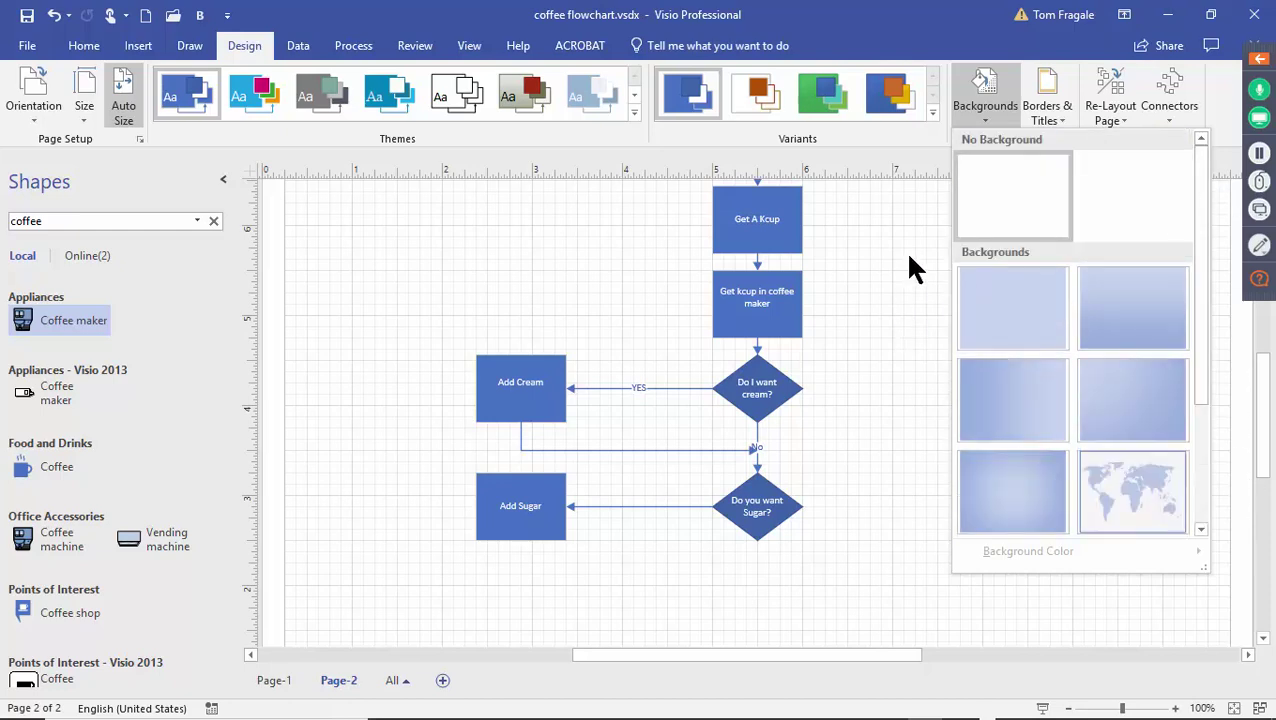
# Apply the first border and title style, with a blue title bar and a date box, to Page-2
pyautogui.click(1046, 118)
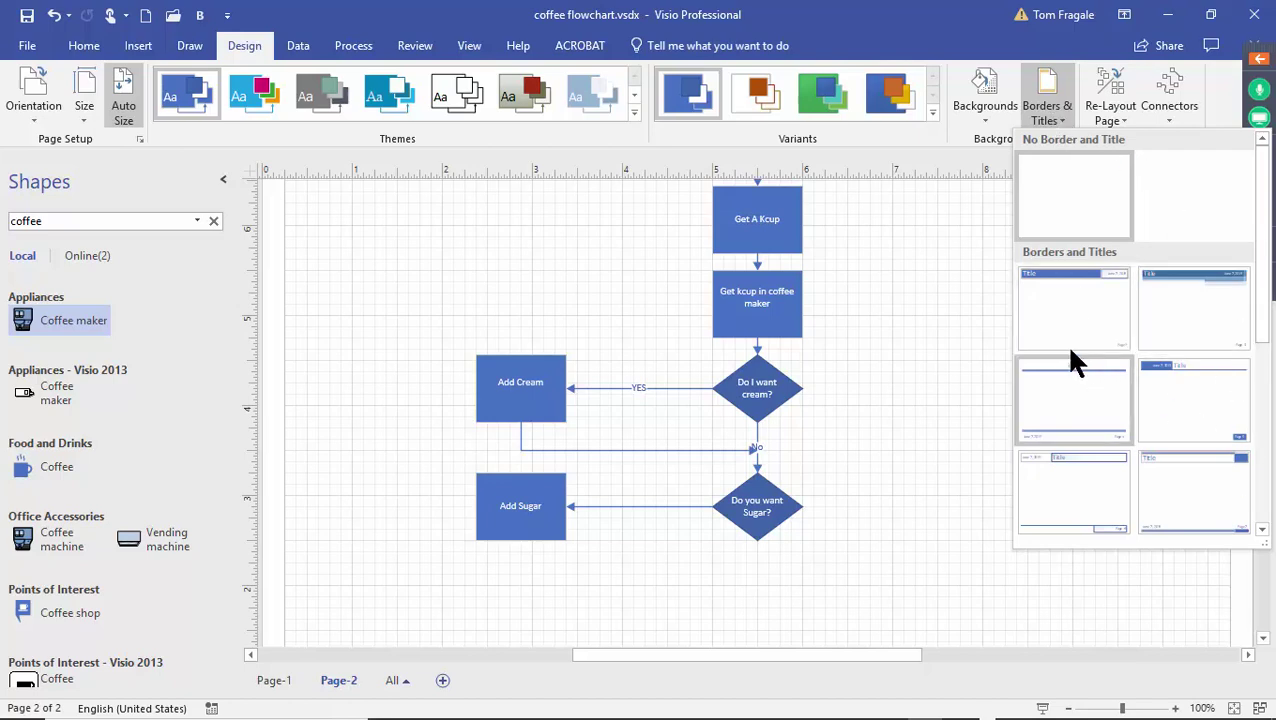
pyautogui.click(1031, 311)
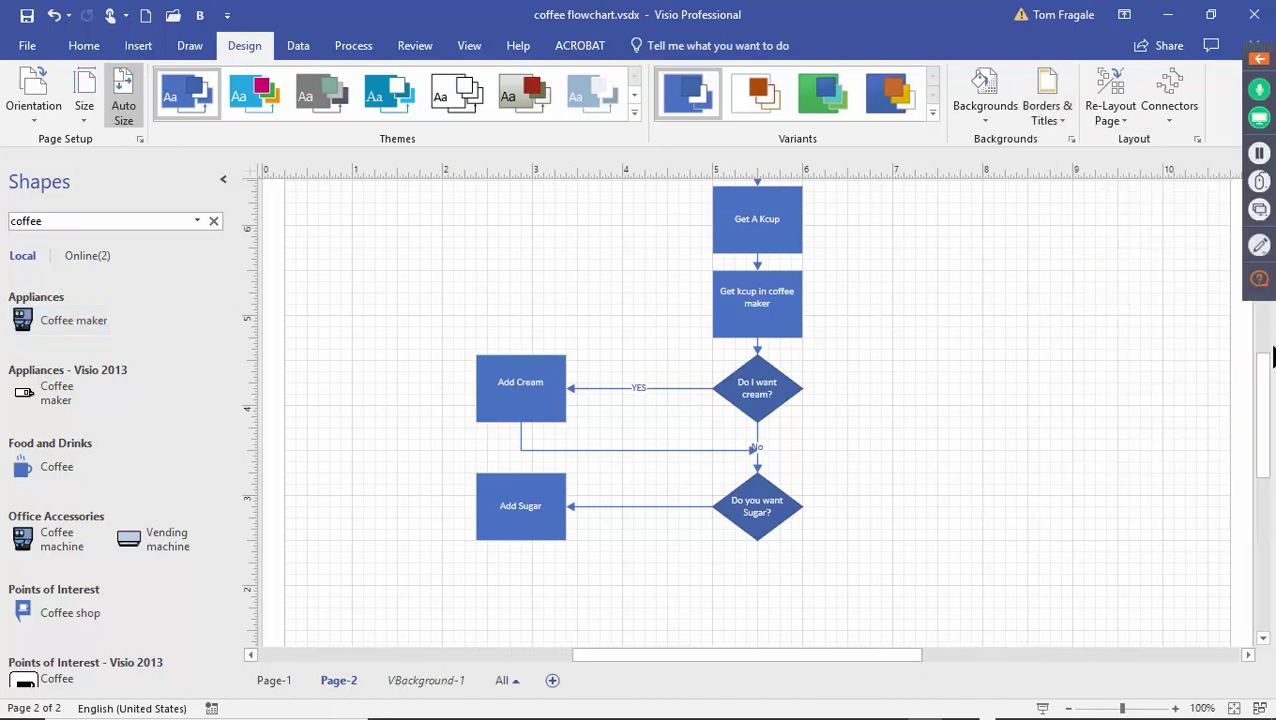
pyautogui.moveTo(1265, 407)
pyautogui.mouseDown()
pyautogui.moveTo(1267, 305)
pyautogui.moveTo(1269, 384)
pyautogui.mouseUp()
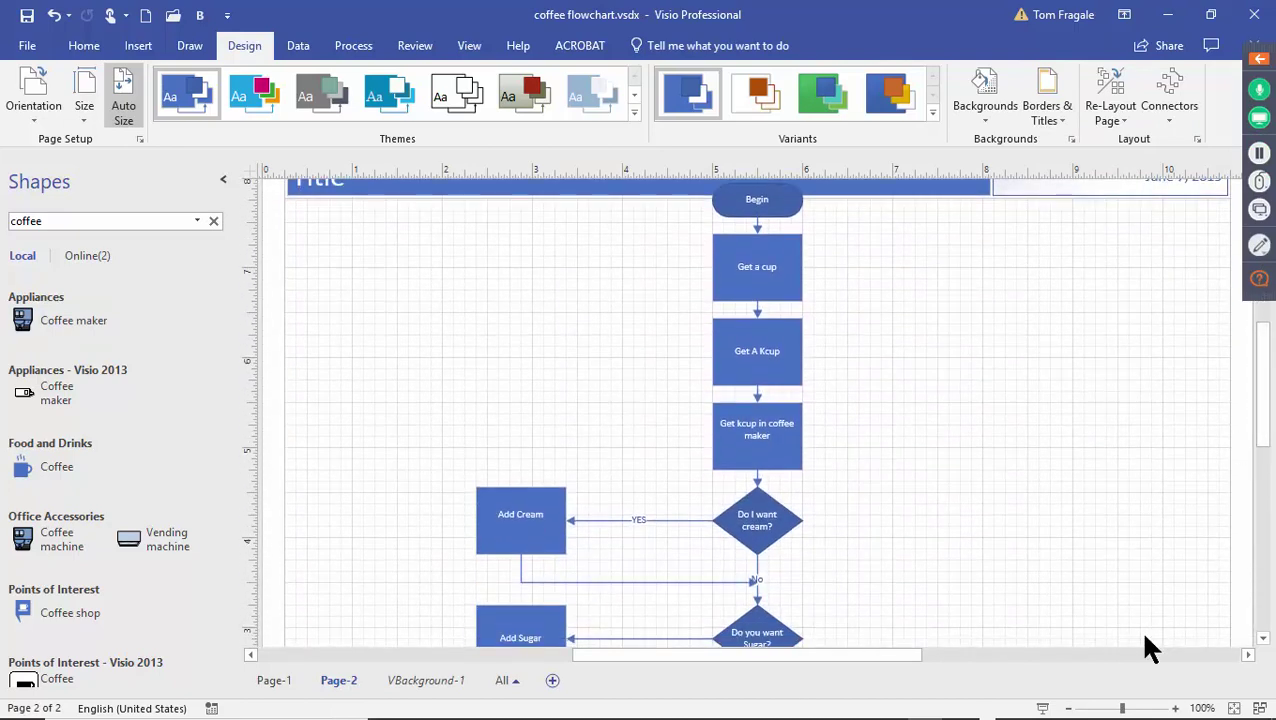
pyautogui.click(1107, 710)
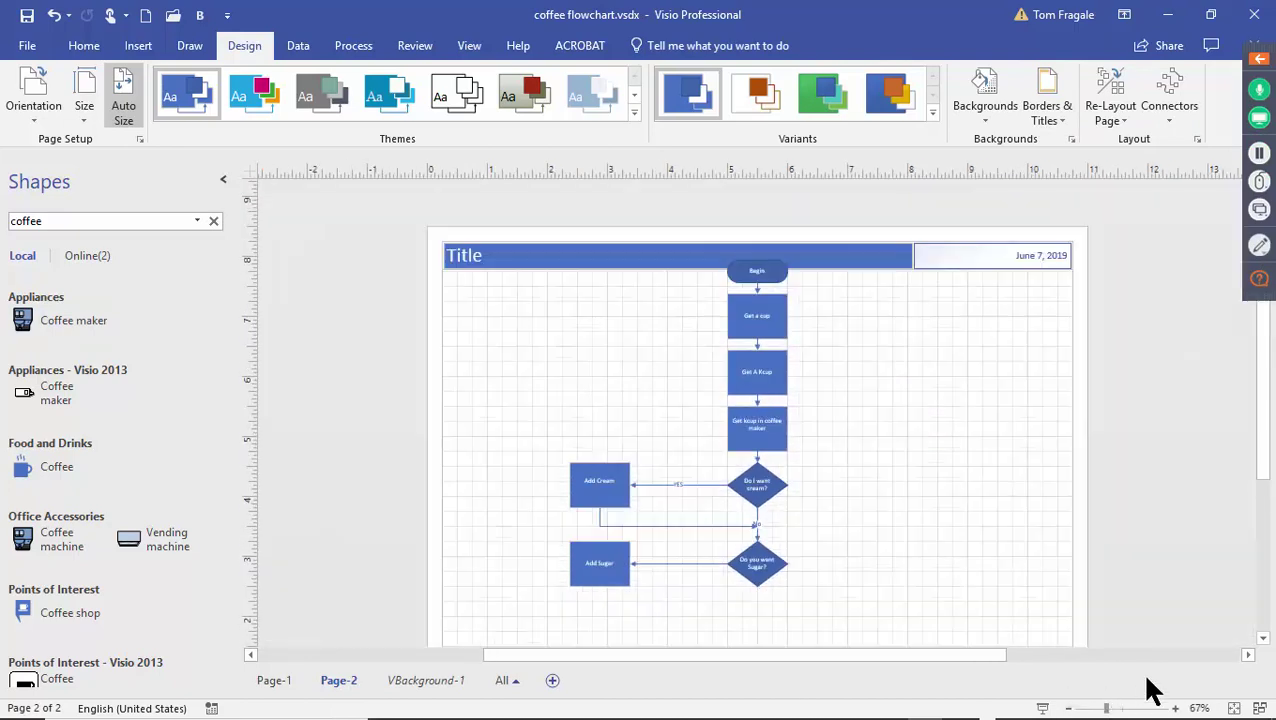
pyautogui.moveTo(1267, 464)
pyautogui.mouseDown()
pyautogui.moveTo(1270, 495)
pyautogui.moveTo(1202, 447)
pyautogui.mouseUp()
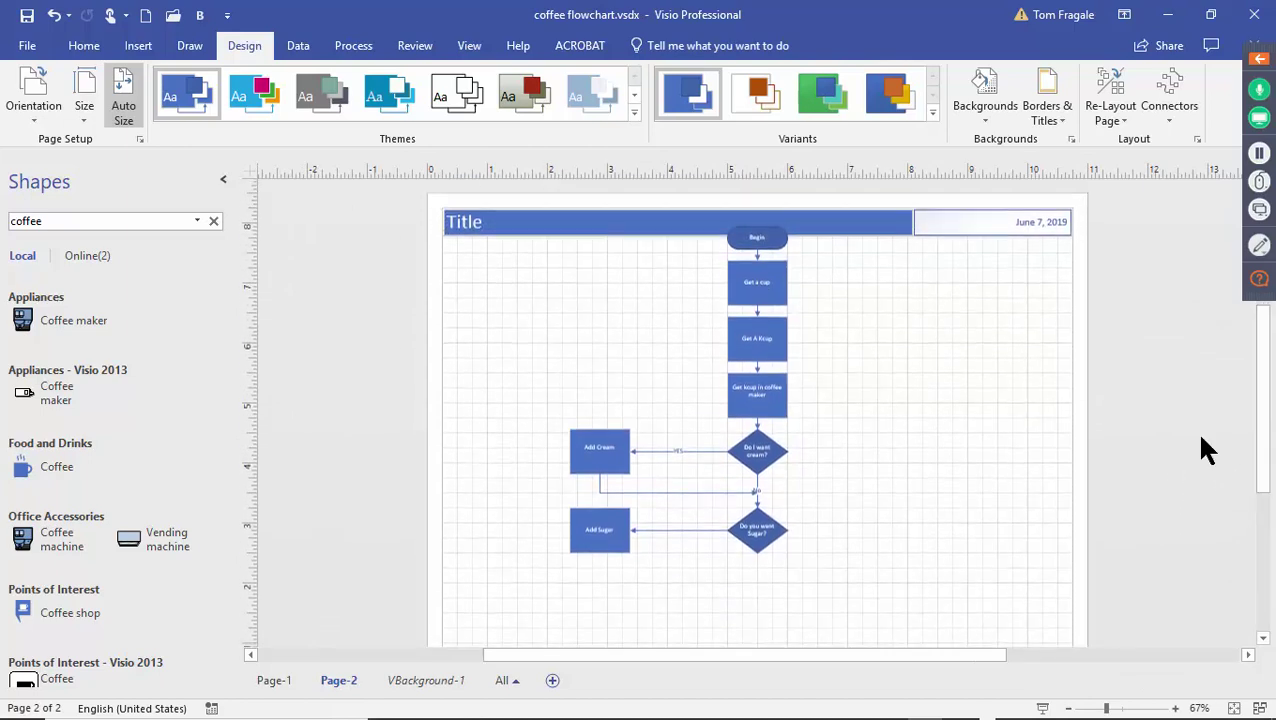
# Move the entire flowchart down and slightly right so that the "Begin" shape clears the title bar
pyautogui.click(478, 45)
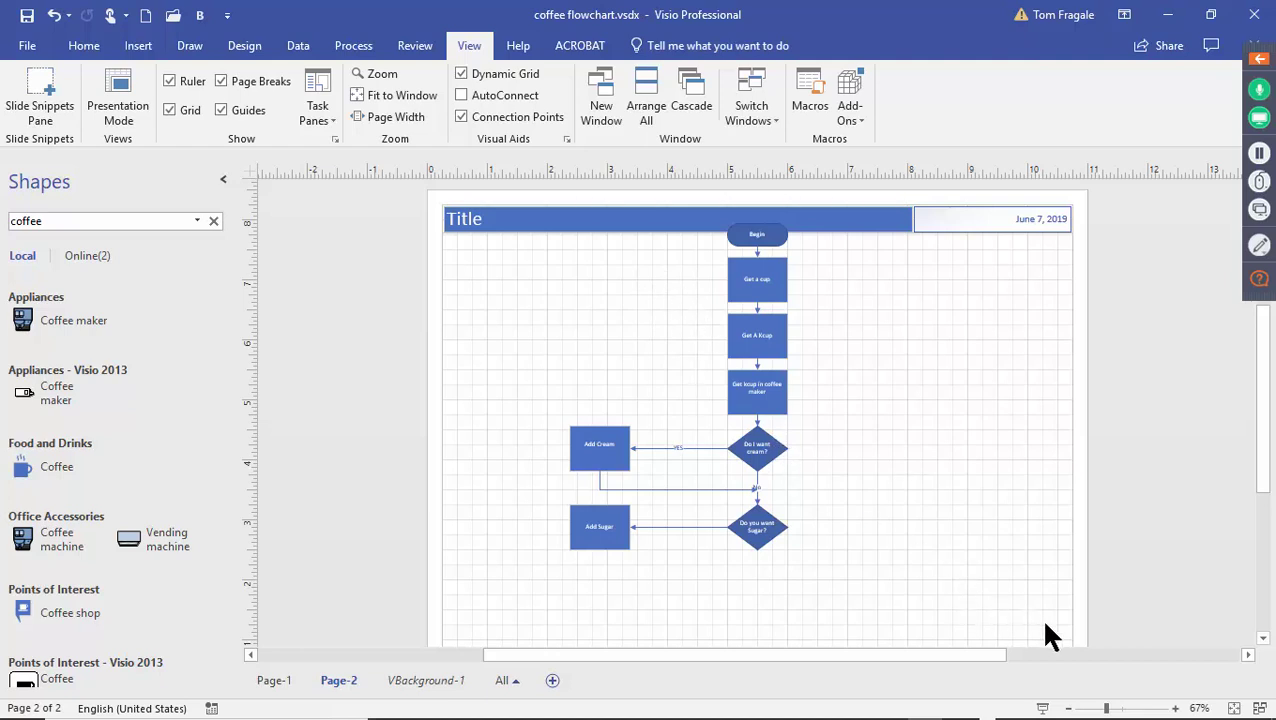
pyautogui.moveTo(1036, 626); pyautogui.dragTo(523, 214)
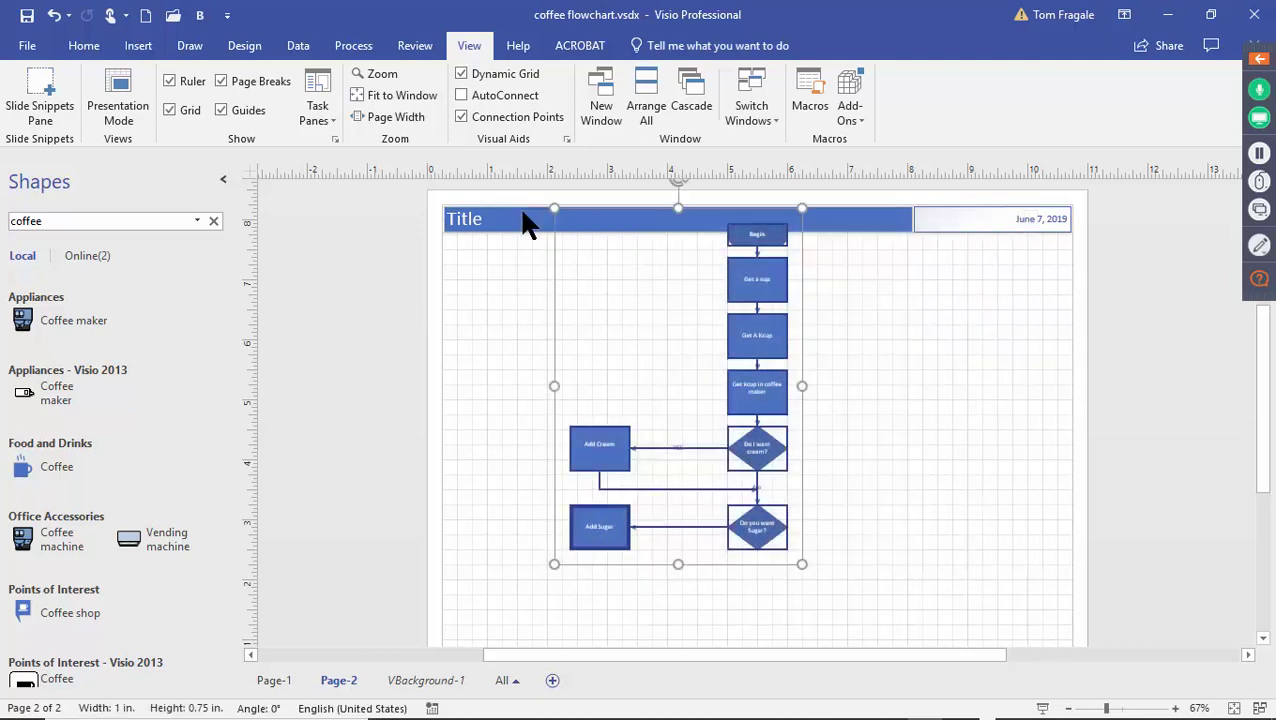
pyautogui.moveTo(556, 302); pyautogui.dragTo(588, 347)
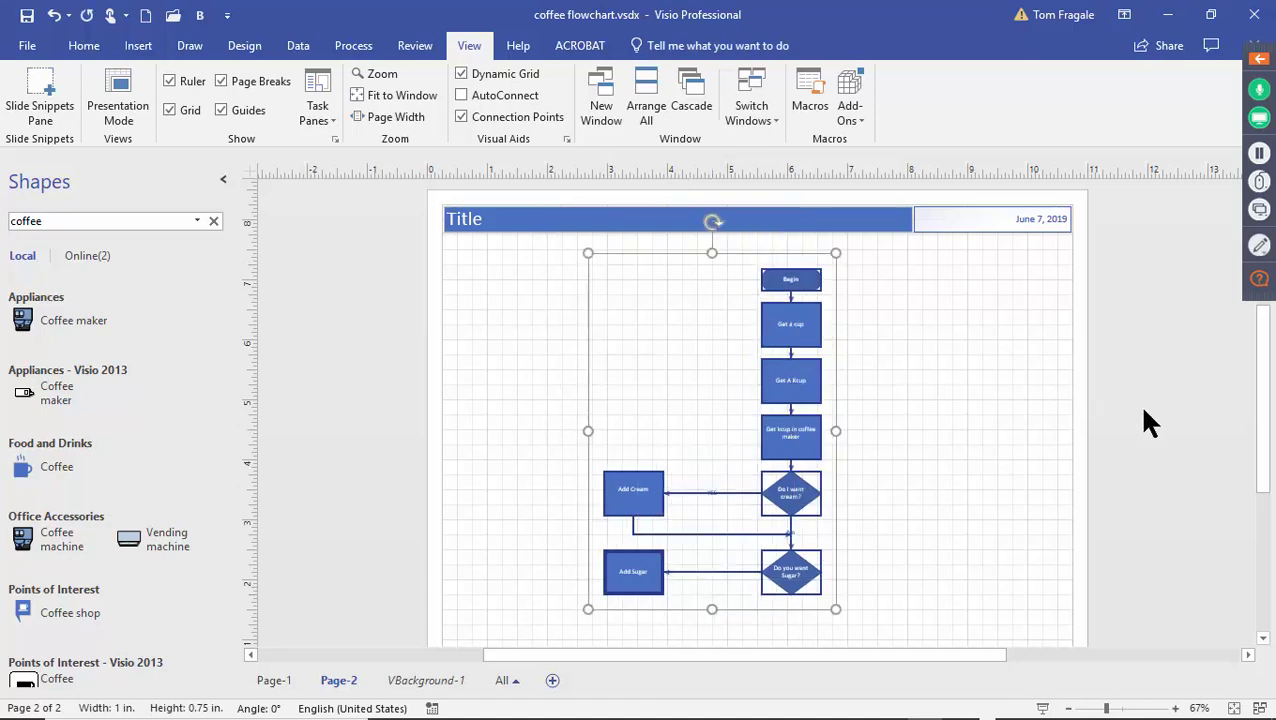
# Deselect the flowchart and check the footer area of Page-2 for the page number added by the border style
pyautogui.click(902, 340)
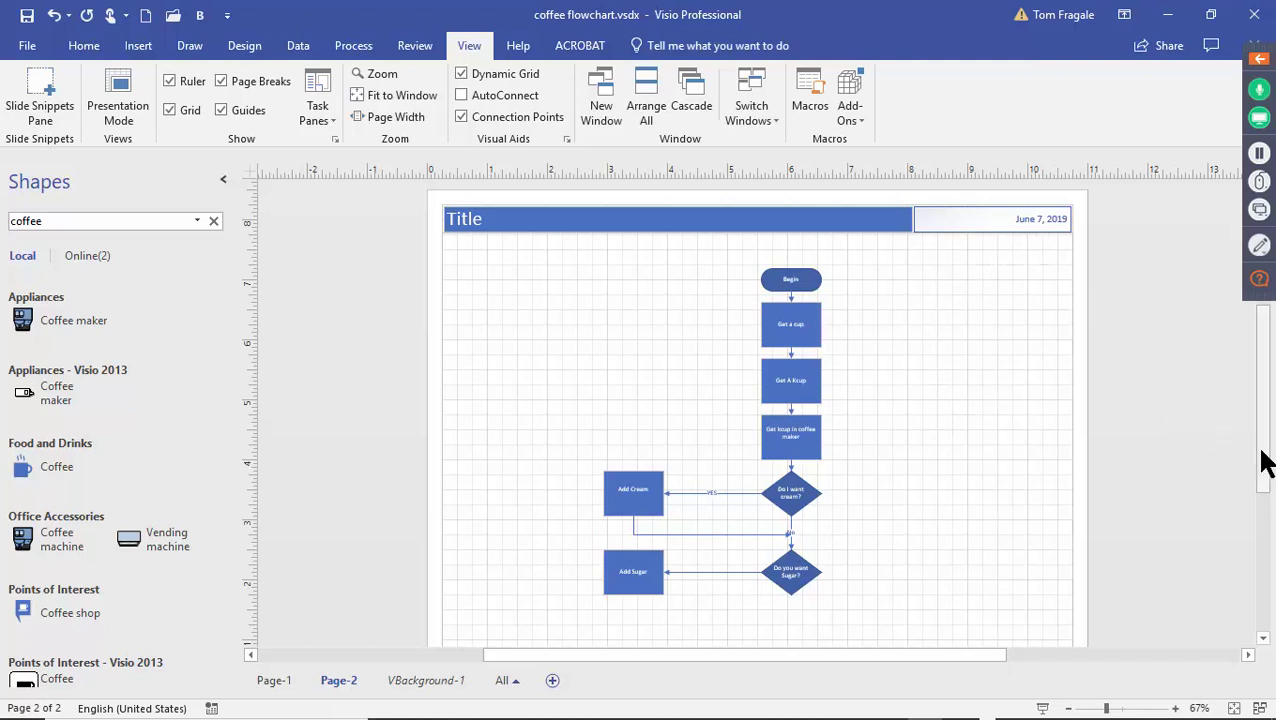
pyautogui.moveTo(1266, 478); pyautogui.dragTo(1266, 562)
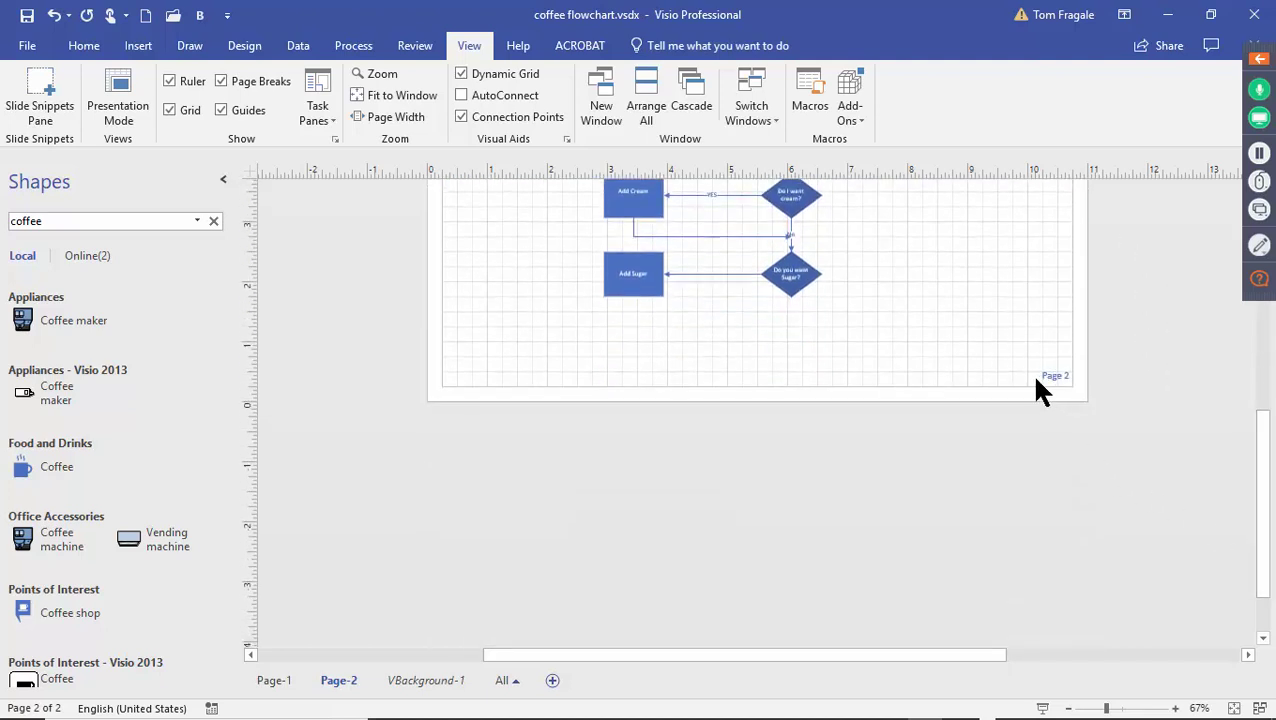
pyautogui.moveTo(1262, 478); pyautogui.dragTo(1267, 390)
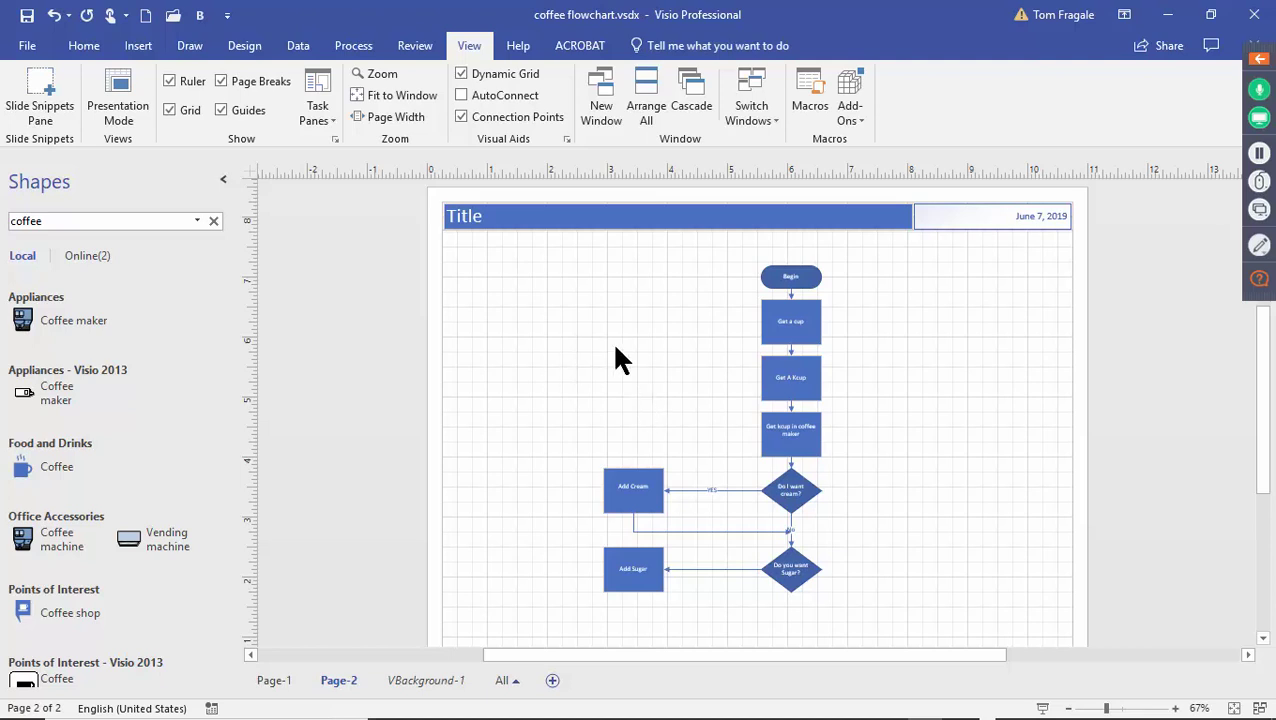
pyautogui.click(136, 45)
pyautogui.click(244, 45)
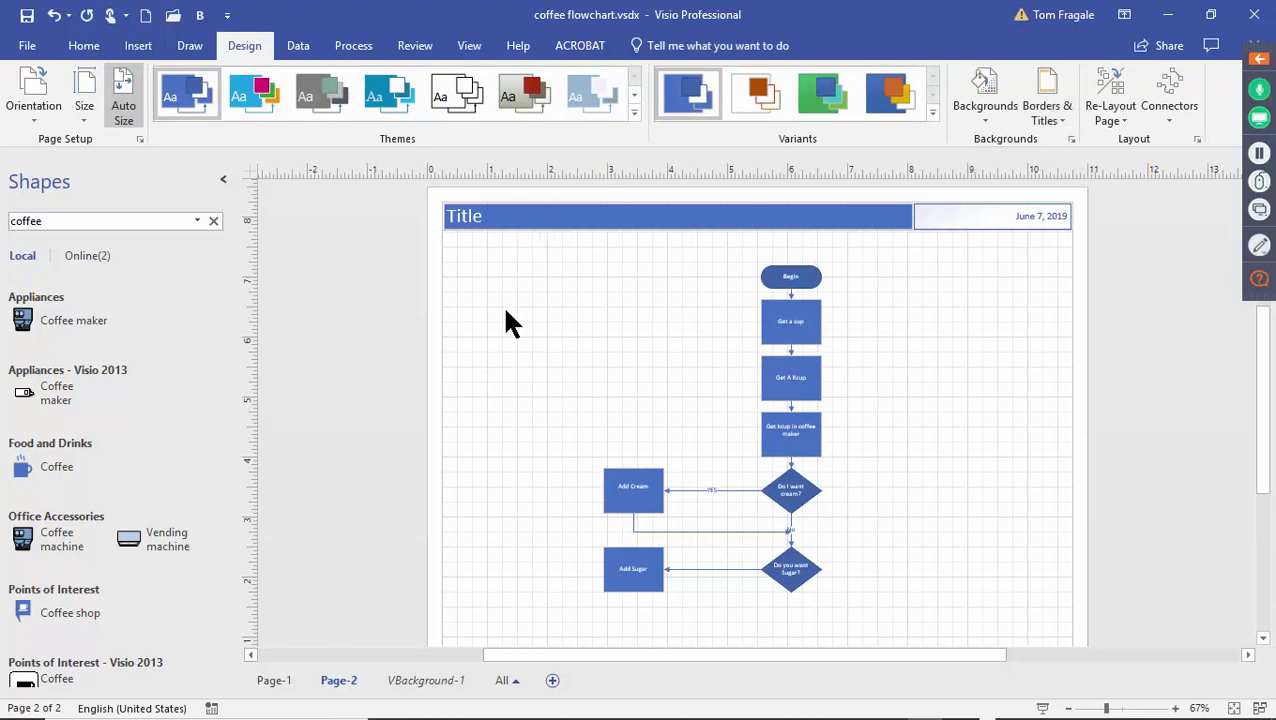
# Change the title bar text on the VBackground-1 page to "Coffee Flowchart" and return to Page-2
pyautogui.click(439, 686)
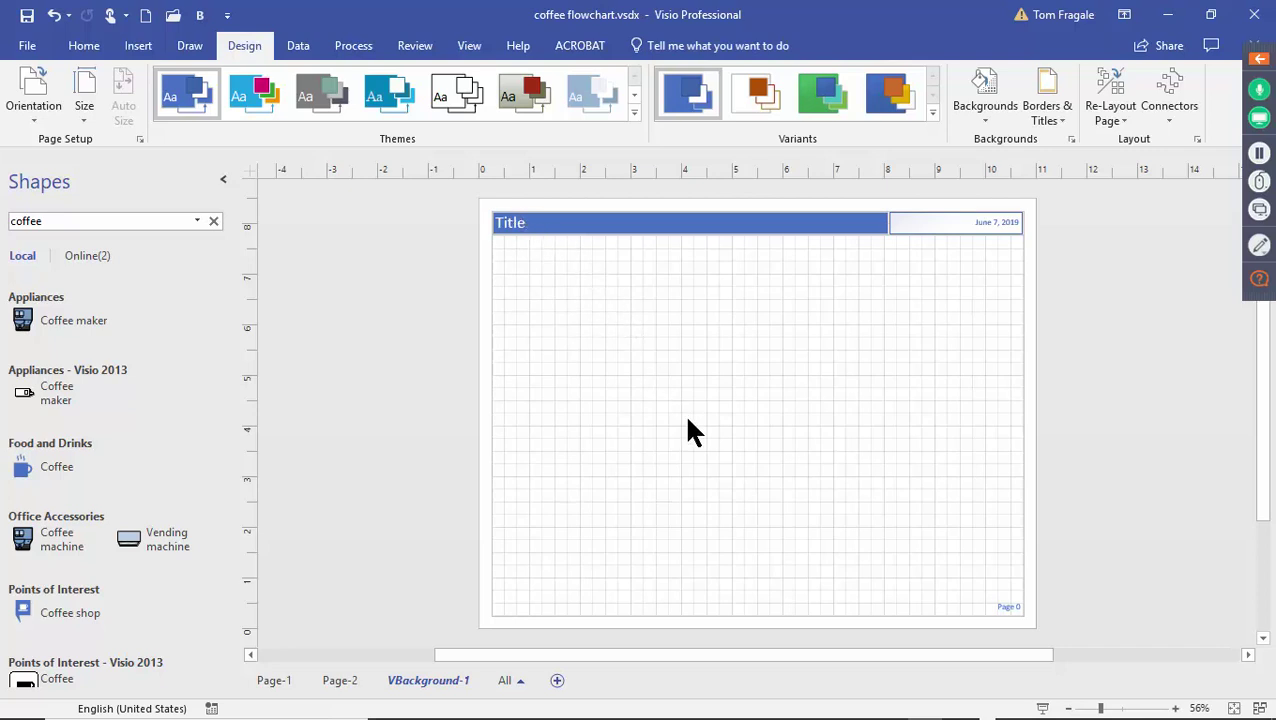
pyautogui.click(520, 224)
pyautogui.click(527, 227)
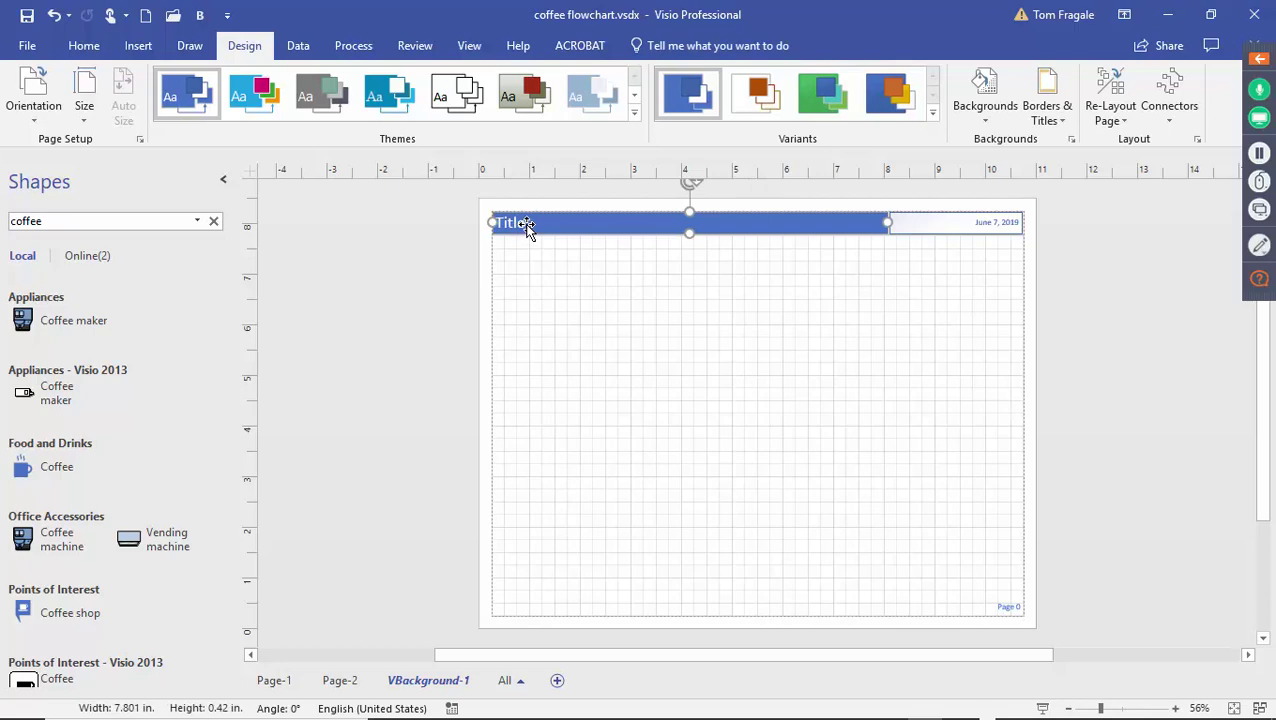
pyautogui.rightClick(522, 226)
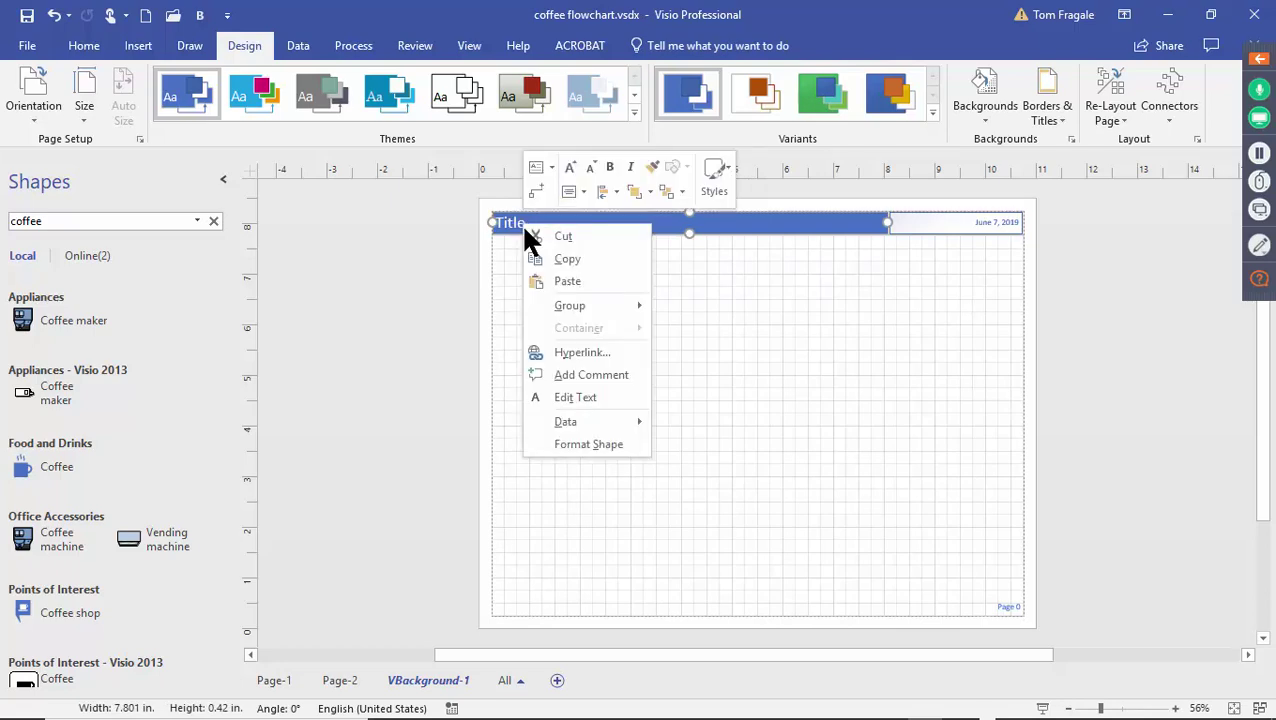
pyautogui.click(592, 398)
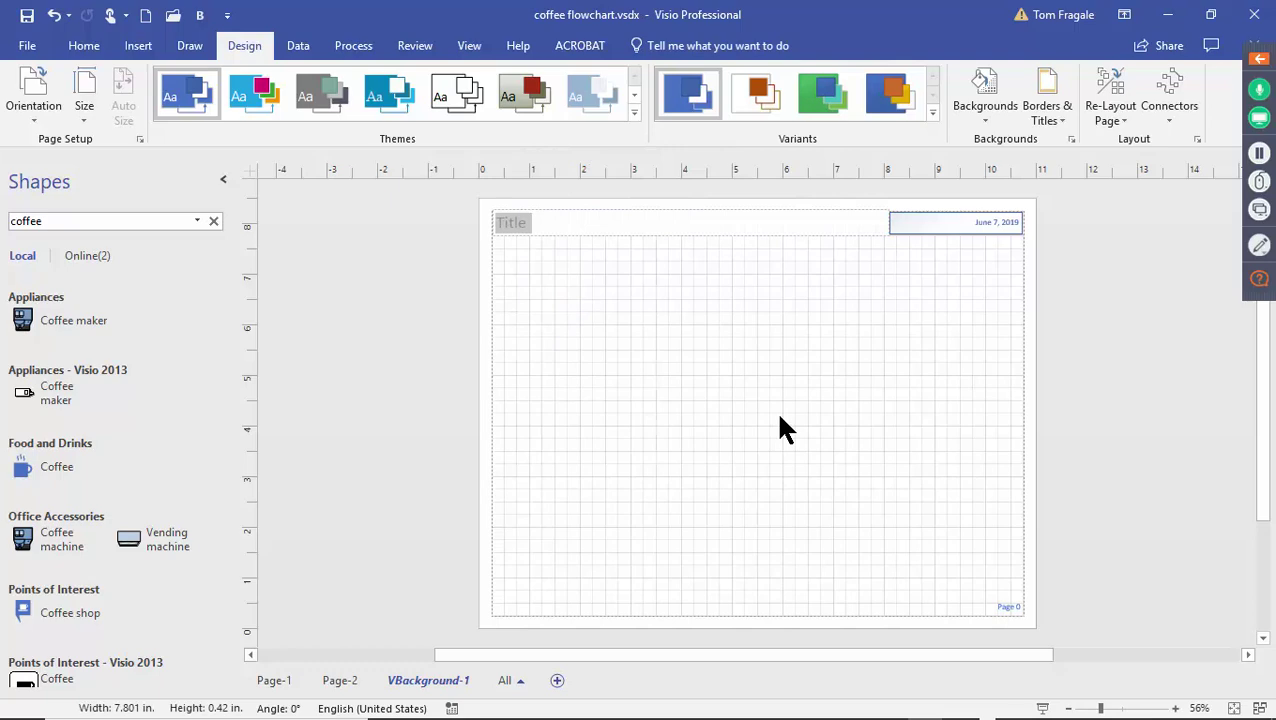
pyautogui.write('Coffee Flo')
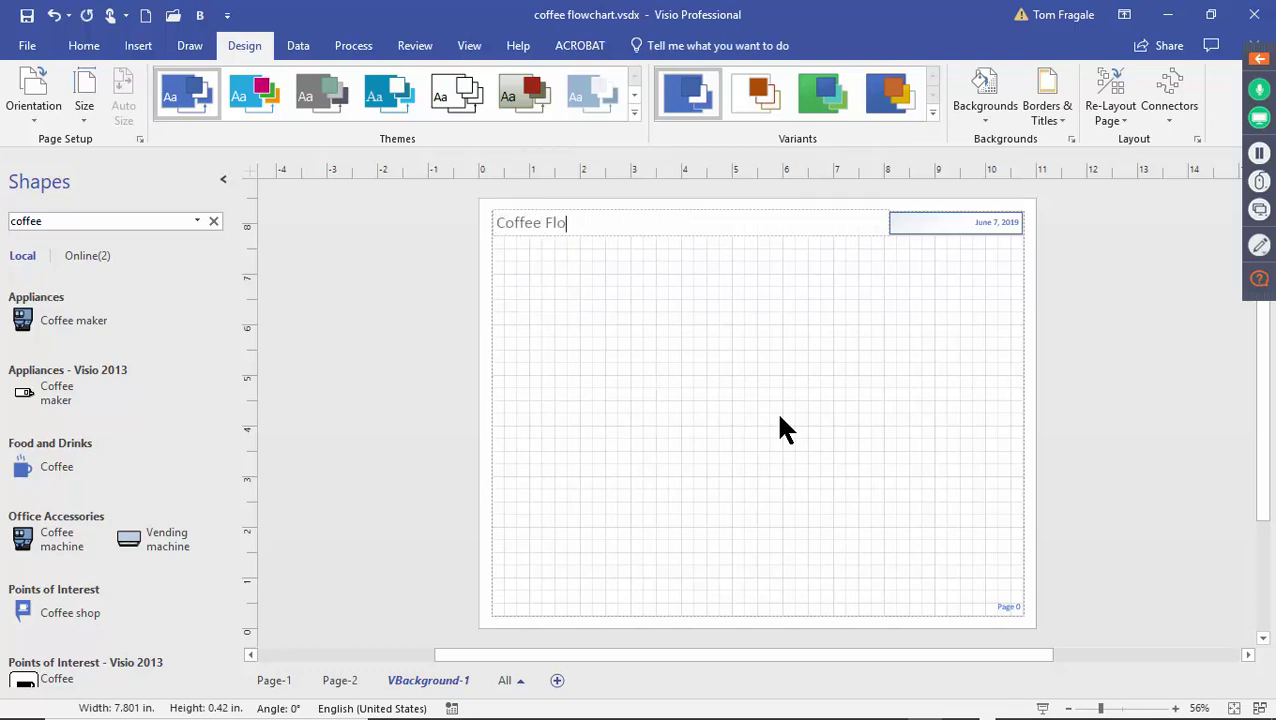
pyautogui.write('wchart')
pyautogui.click(585, 316)
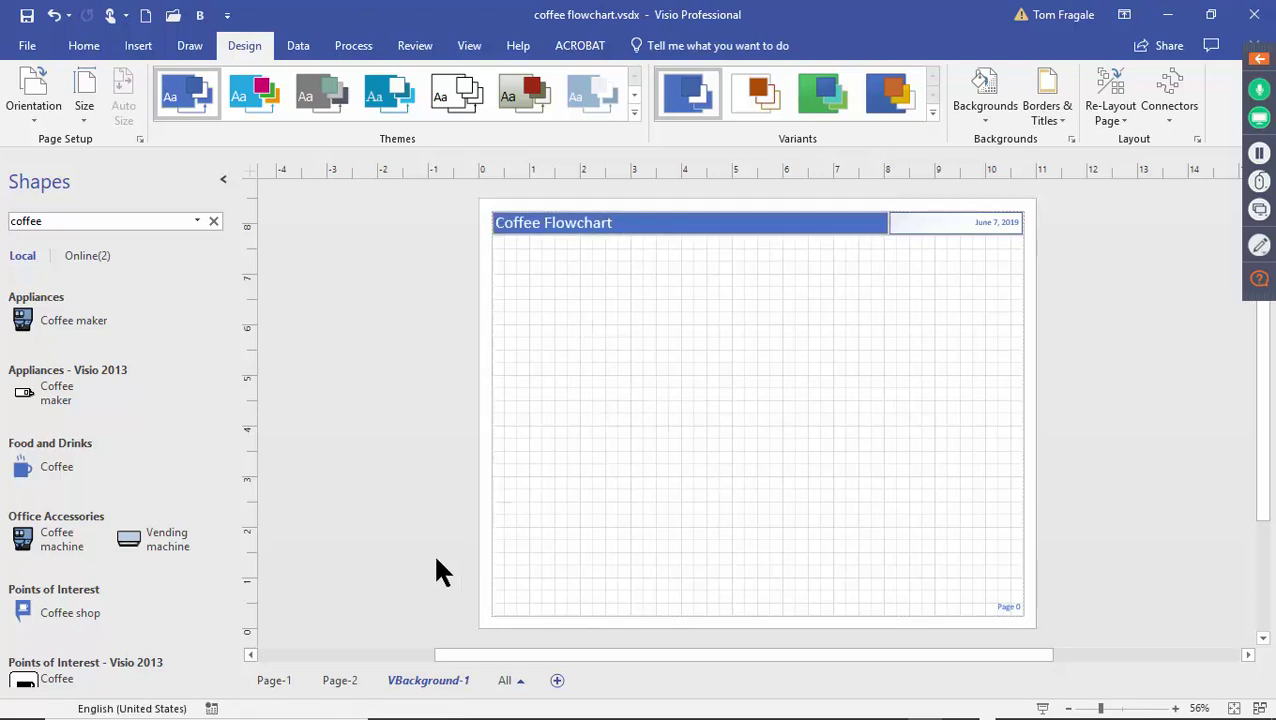
pyautogui.click(335, 682)
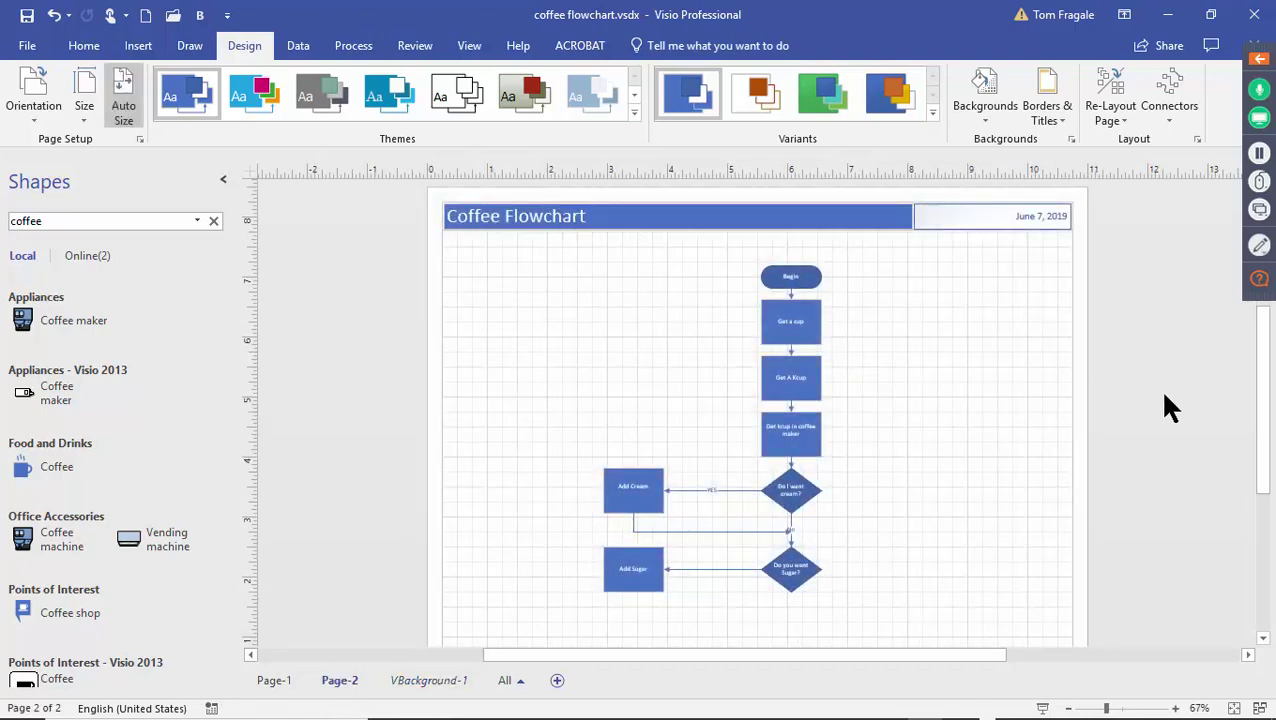
# Review the available backgrounds and border styles, and compare the VBackground-1 page with Page-2
pyautogui.click(974, 122)
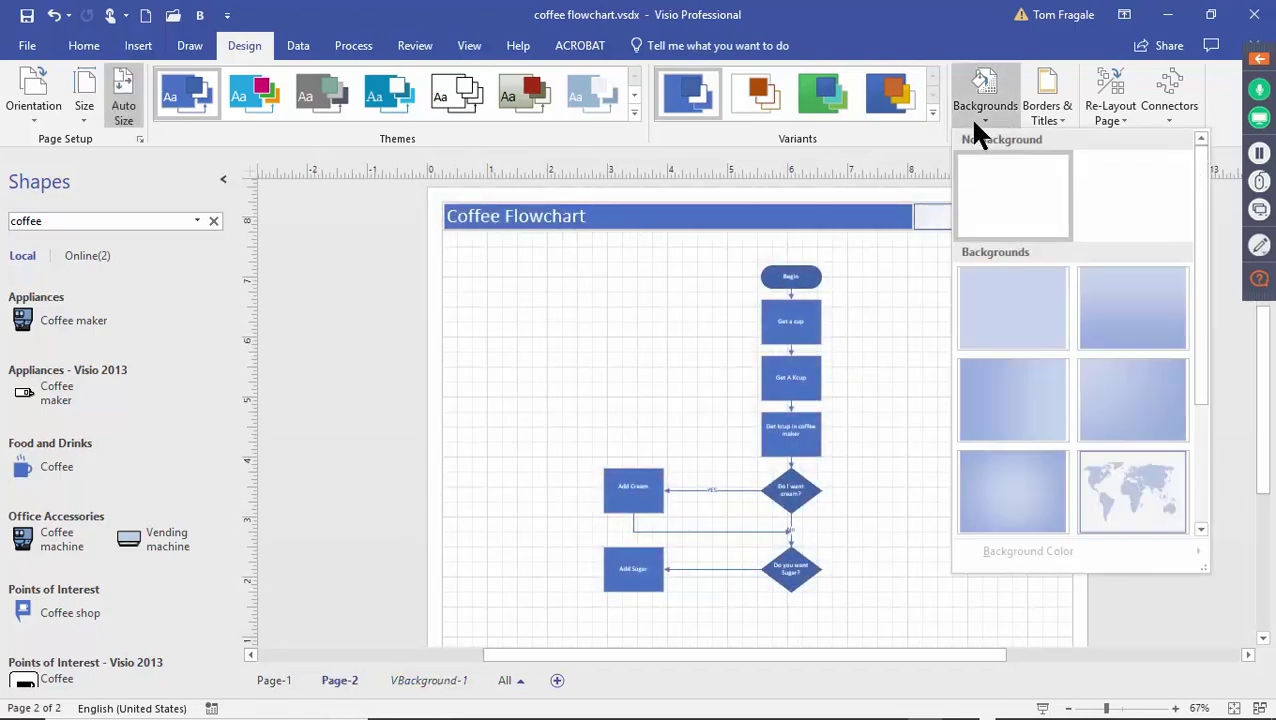
pyautogui.click(1052, 122)
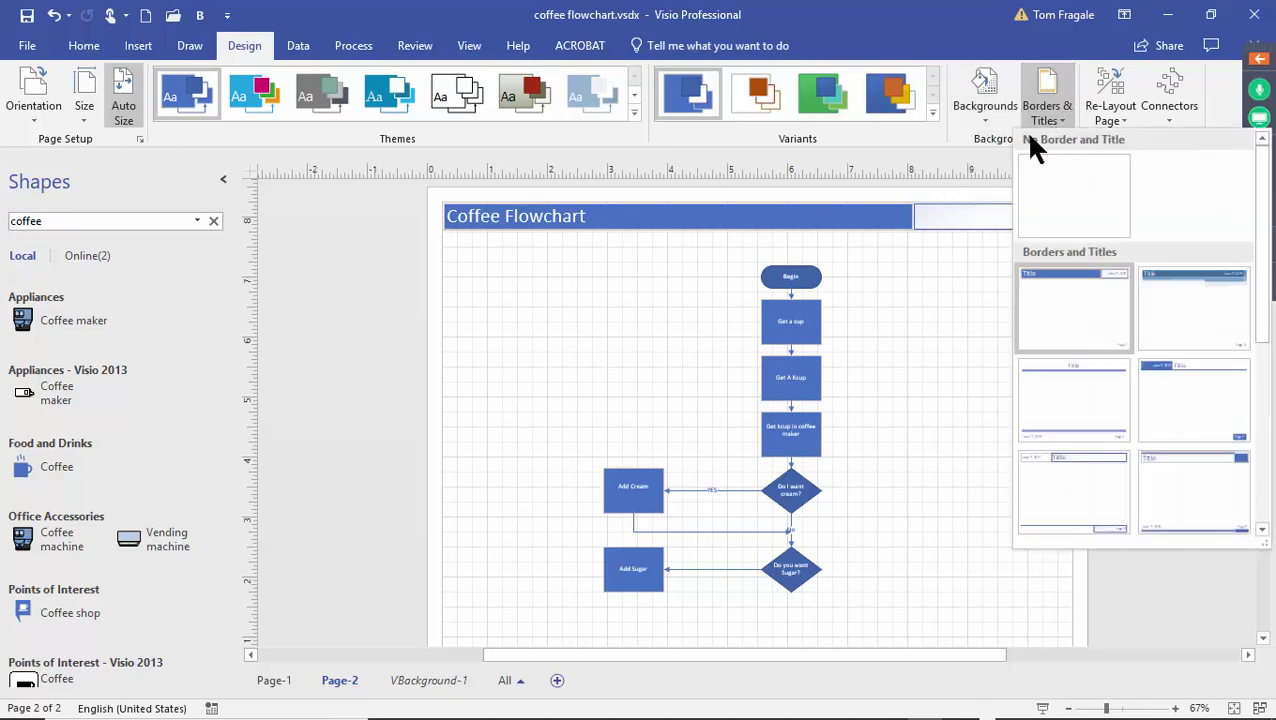
pyautogui.click(966, 277)
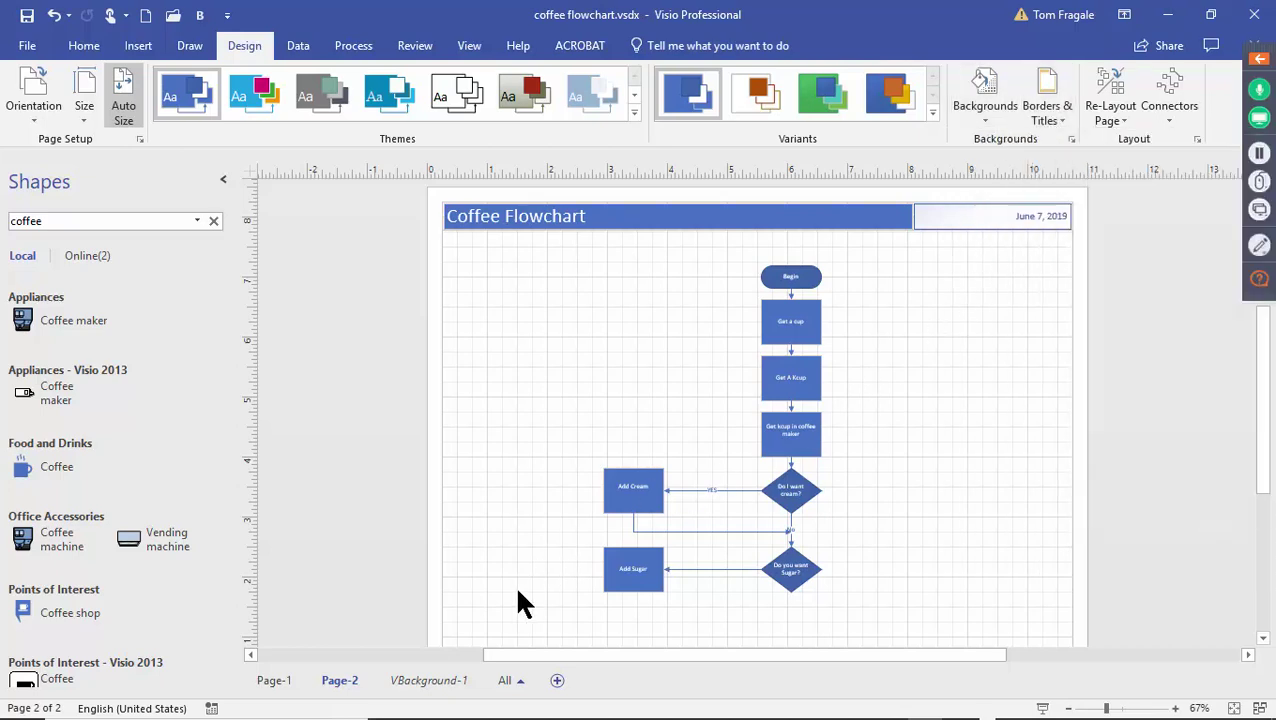
pyautogui.click(410, 682)
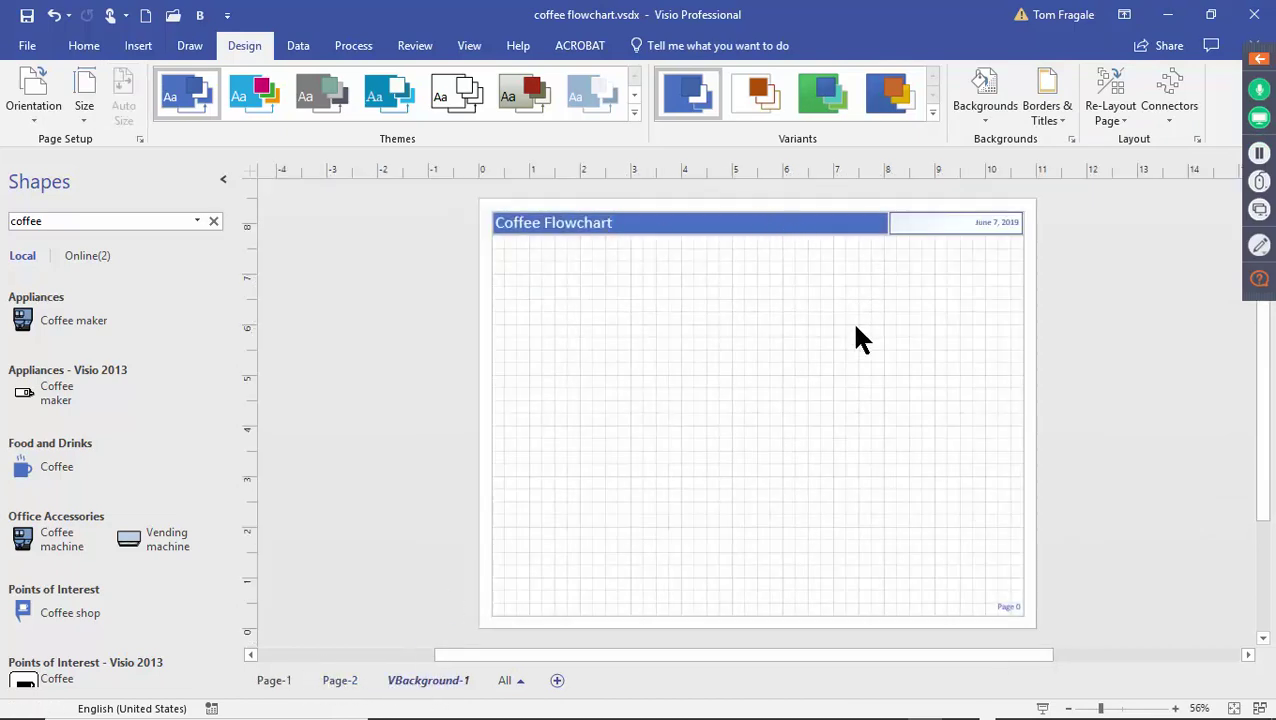
pyautogui.click(341, 684)
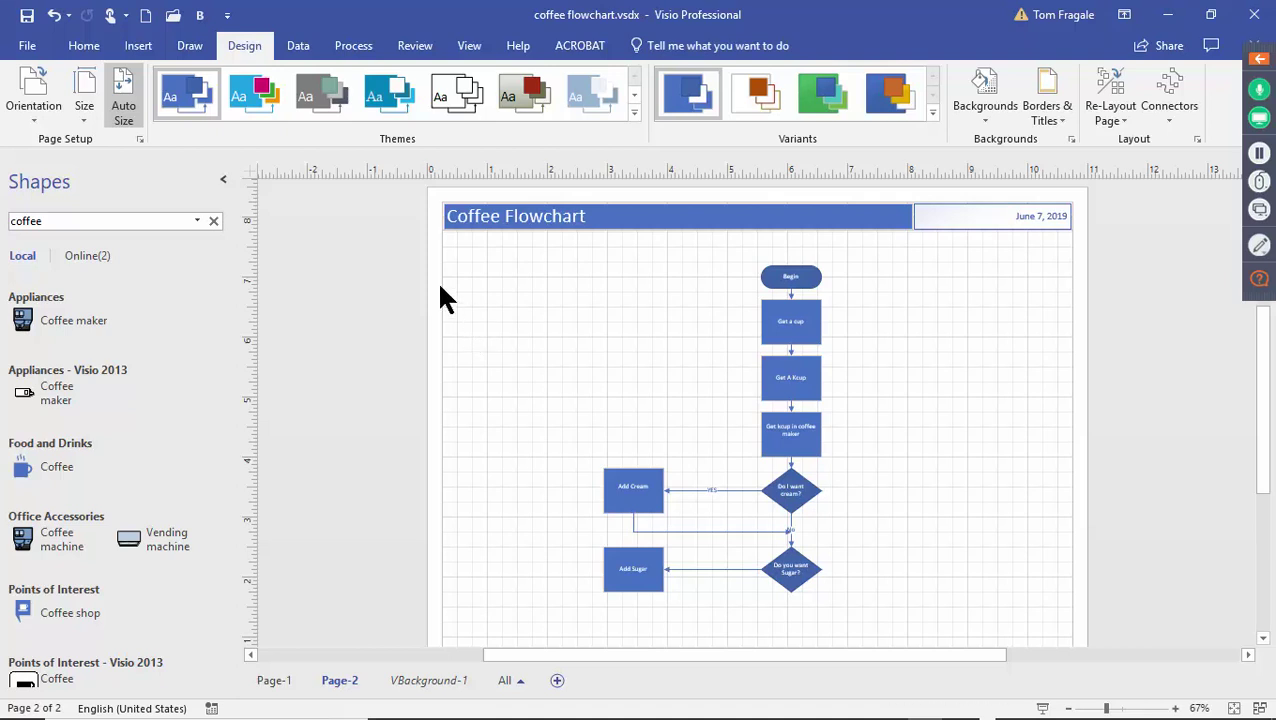
# Save the coffee flowchart and create a new US Units drawing from the Home Plan template in the Floor Plans category
pyautogui.click(27, 15)
pyautogui.click(26, 45)
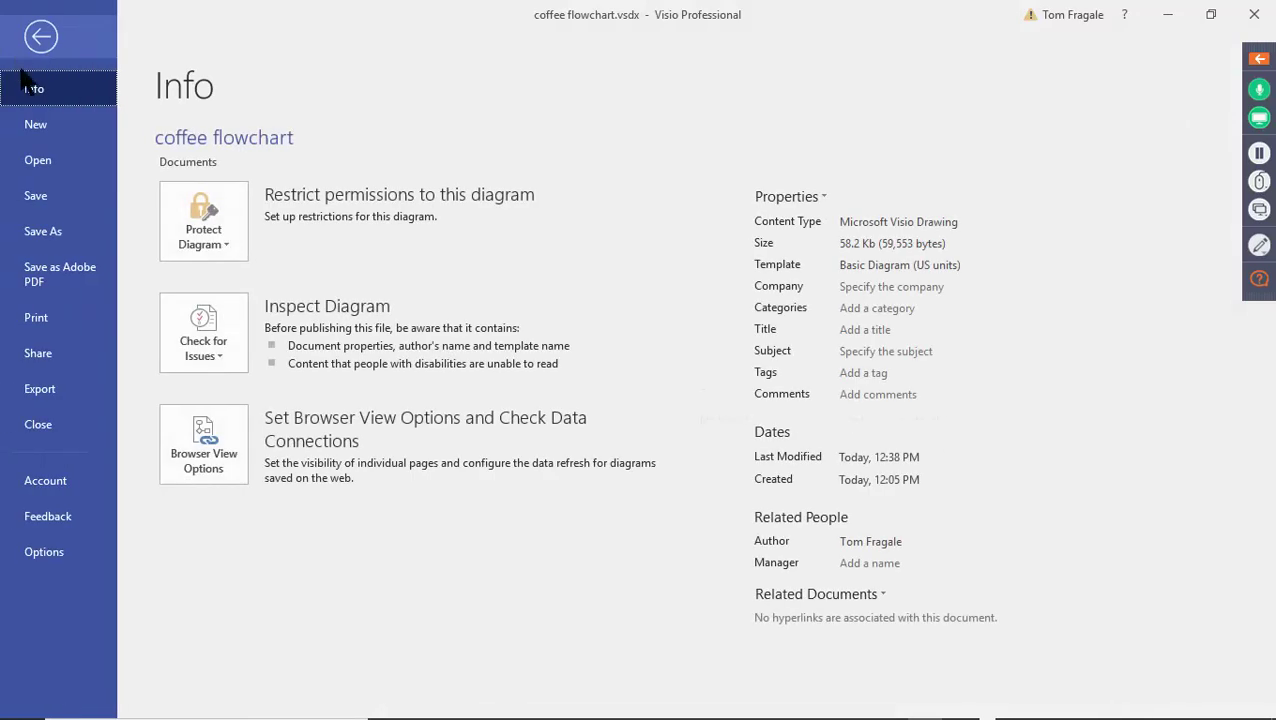
pyautogui.click(46, 122)
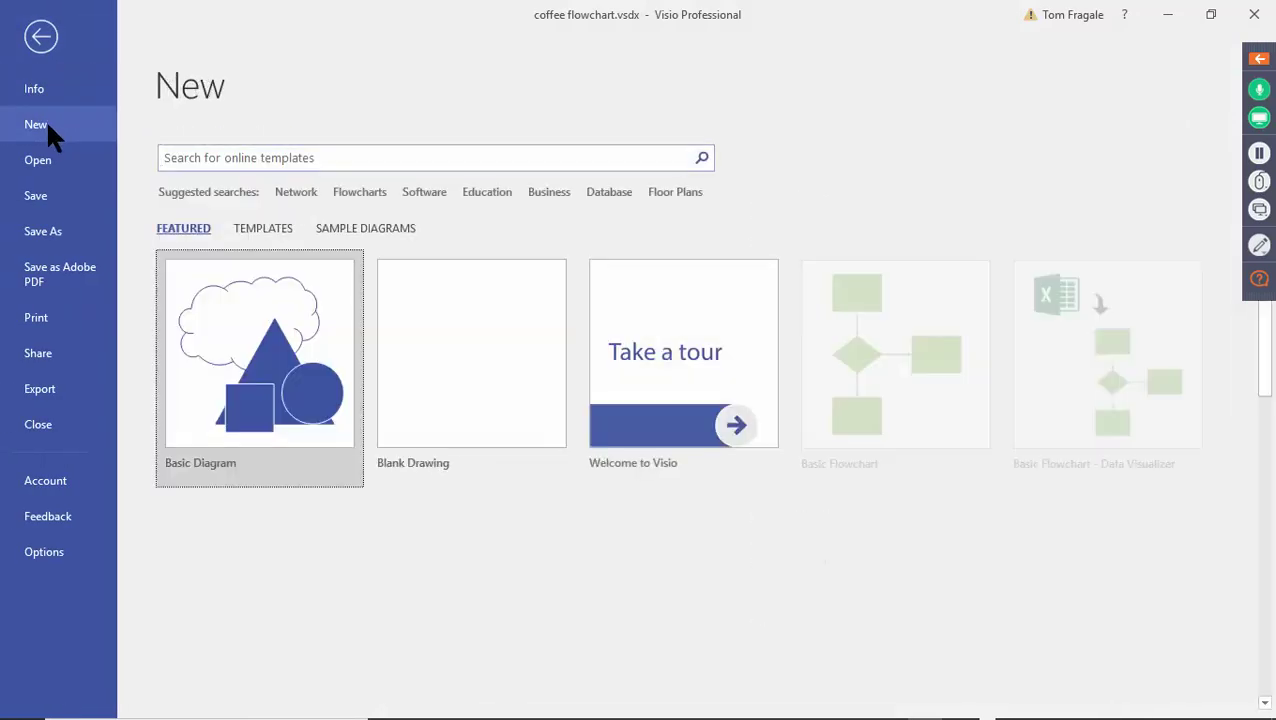
pyautogui.click(270, 340)
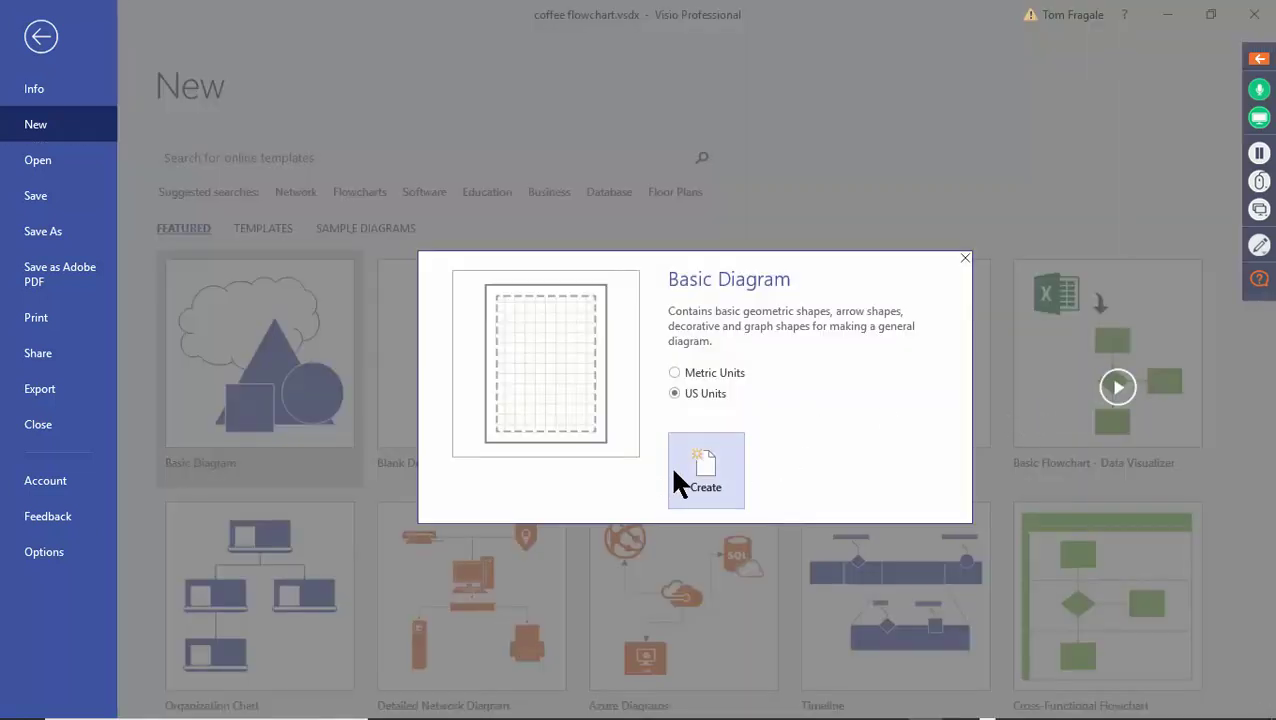
pyautogui.click(964, 261)
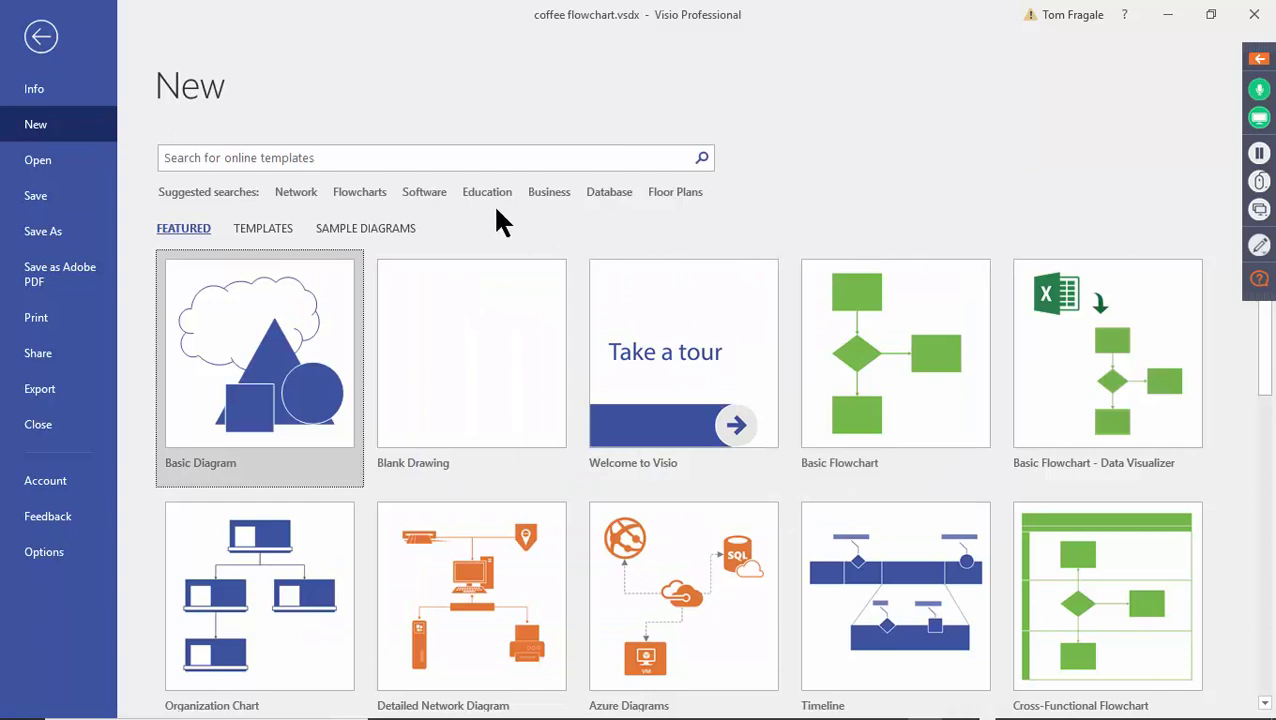
pyautogui.click(679, 193)
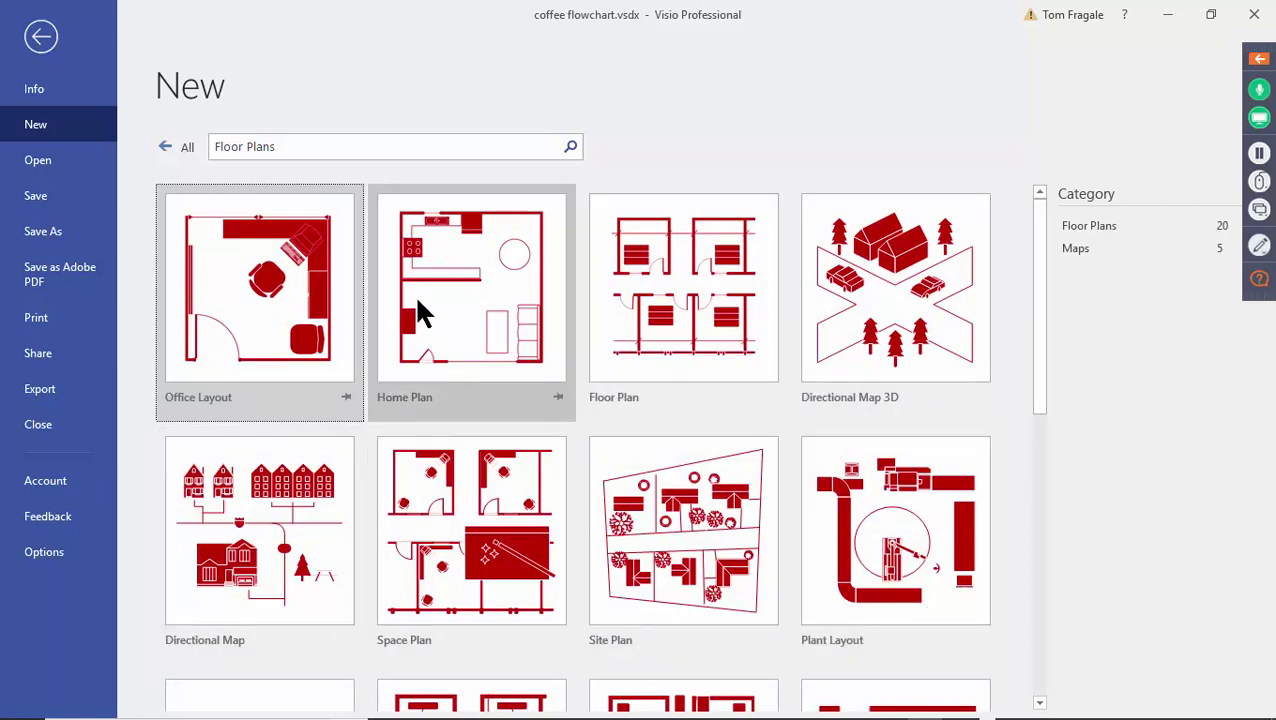
pyautogui.click(475, 300)
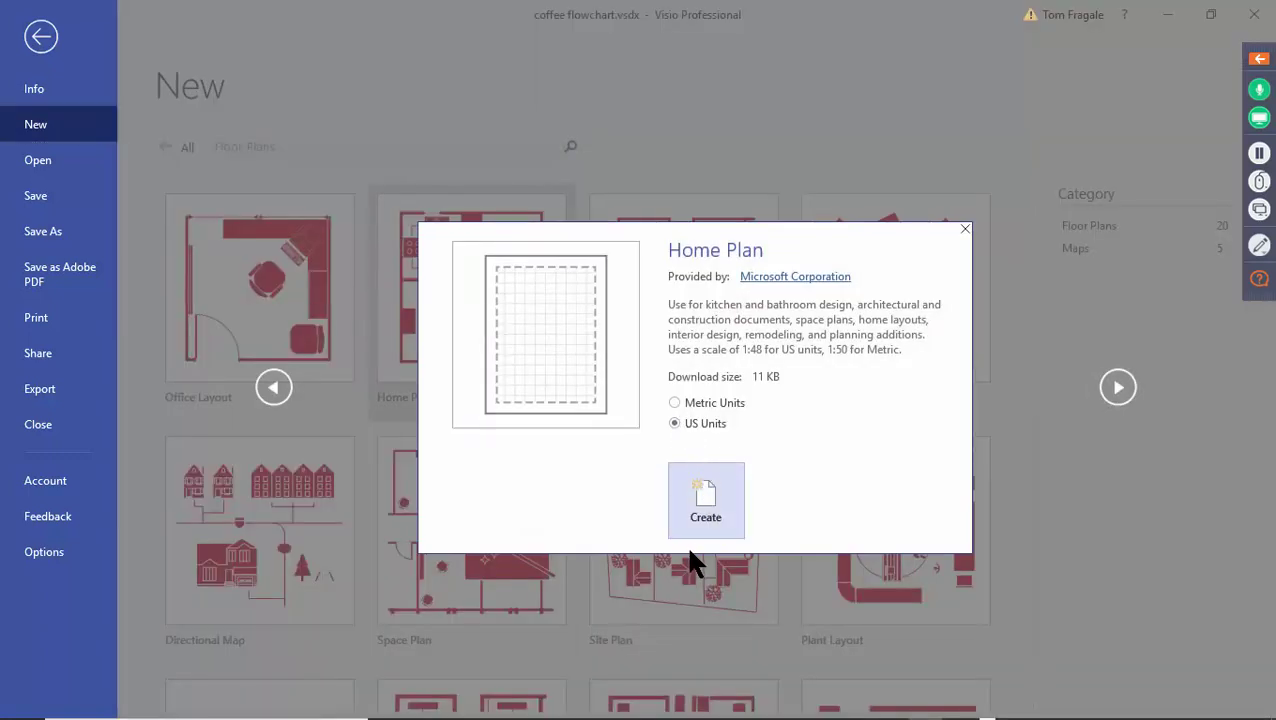
pyautogui.click(700, 512)
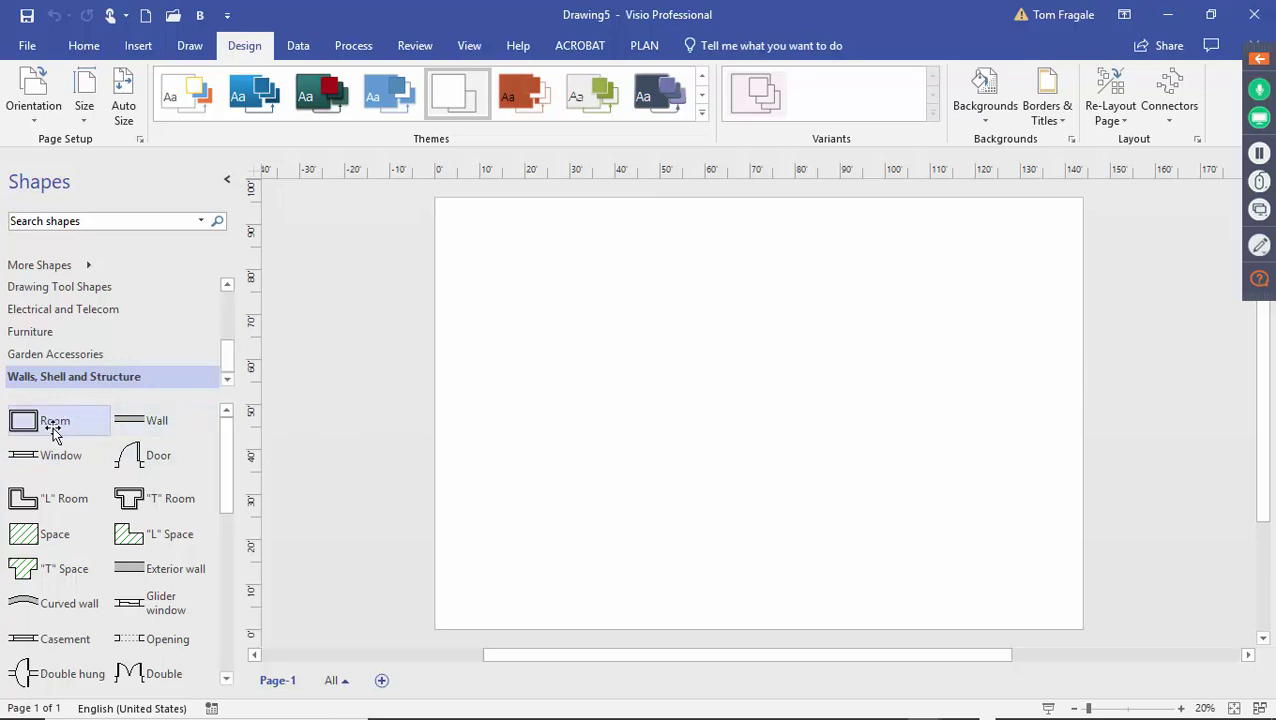
# Place a Room near the page's upper-left corner and enlarge it to about 112 ft wide by 89 ft high
pyautogui.moveTo(53, 430); pyautogui.dragTo(481, 234)
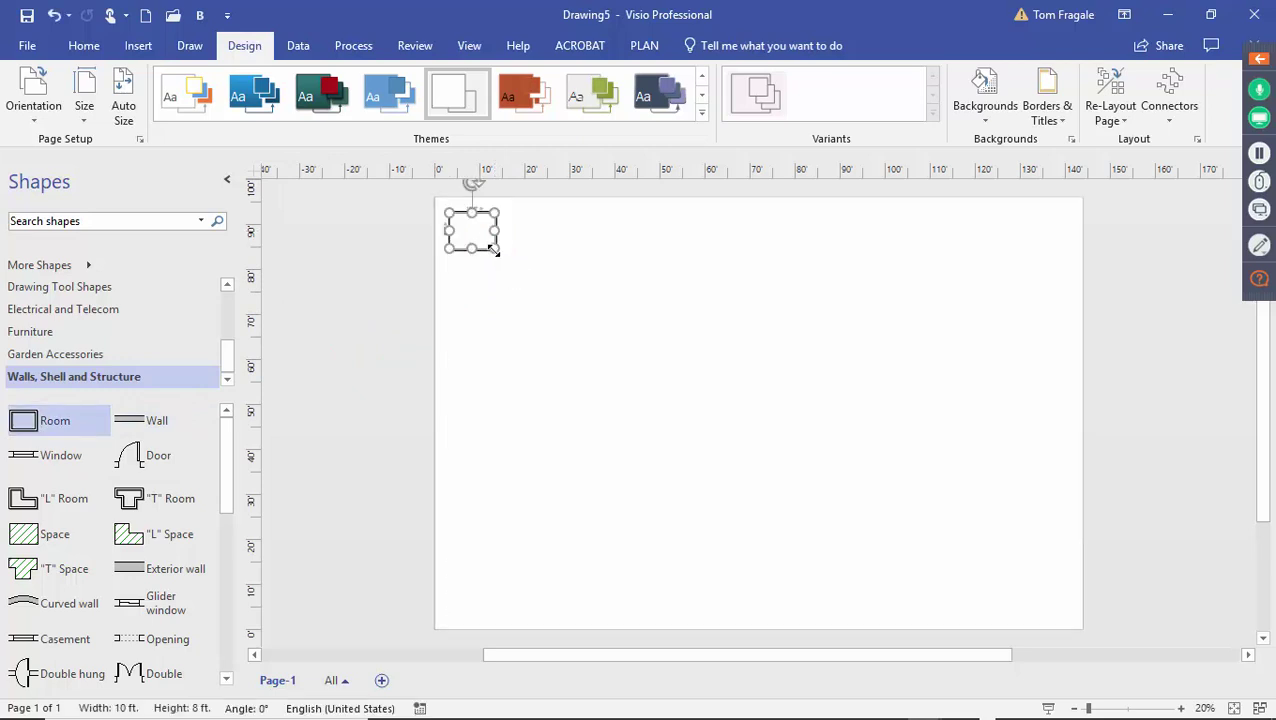
pyautogui.moveTo(619, 315); pyautogui.dragTo(950, 436)
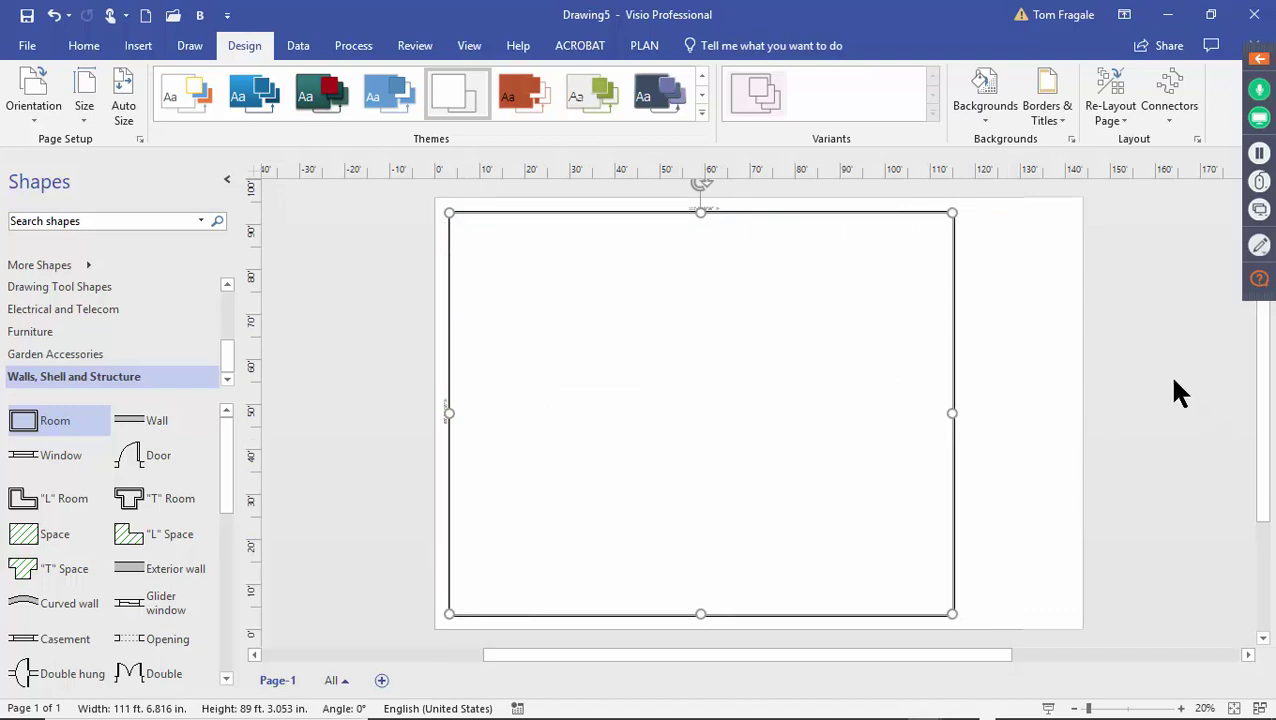
# Show the Size & Position window for the room and dock it beside the drawing, opposite the Shapes window
pyautogui.click(466, 46)
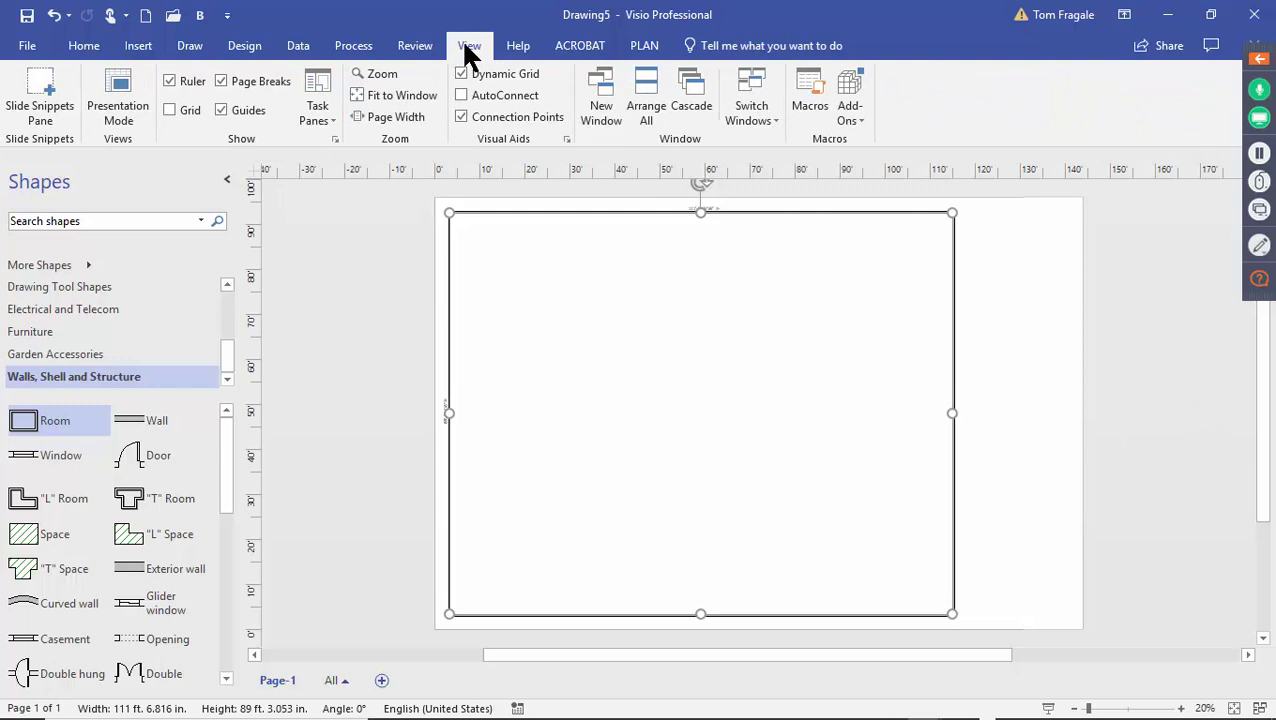
pyautogui.click(327, 120)
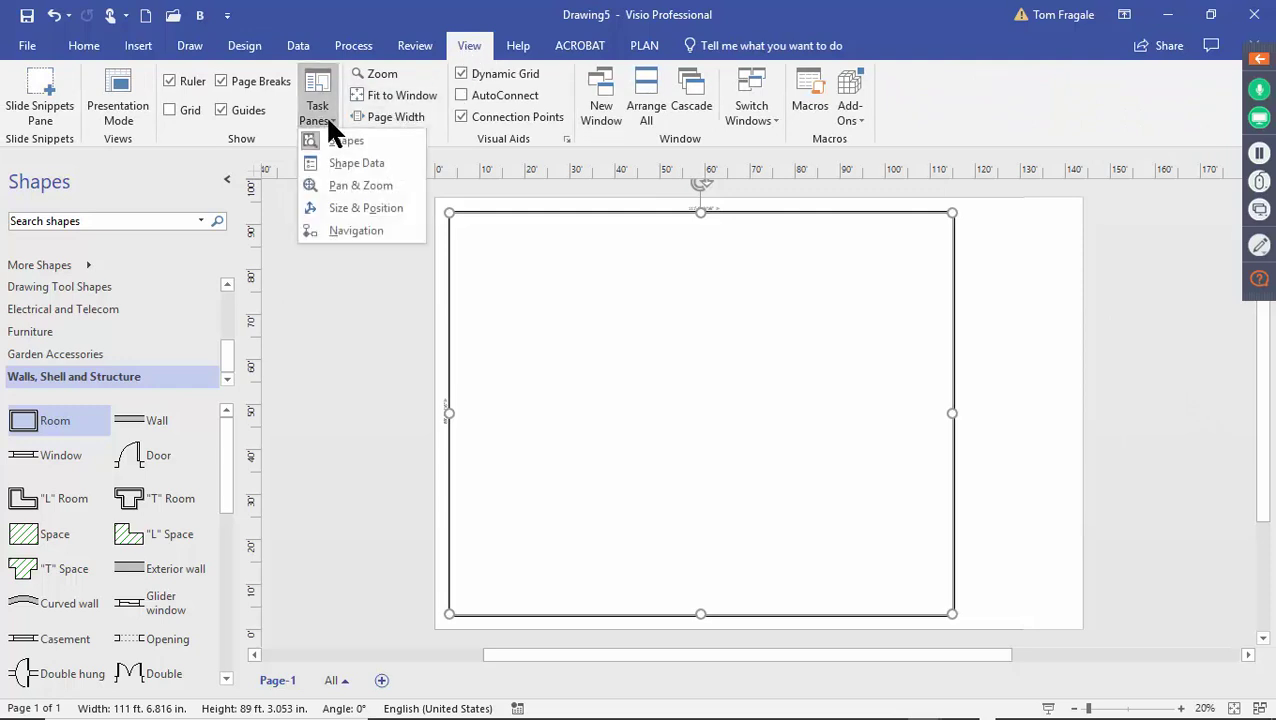
pyautogui.click(376, 213)
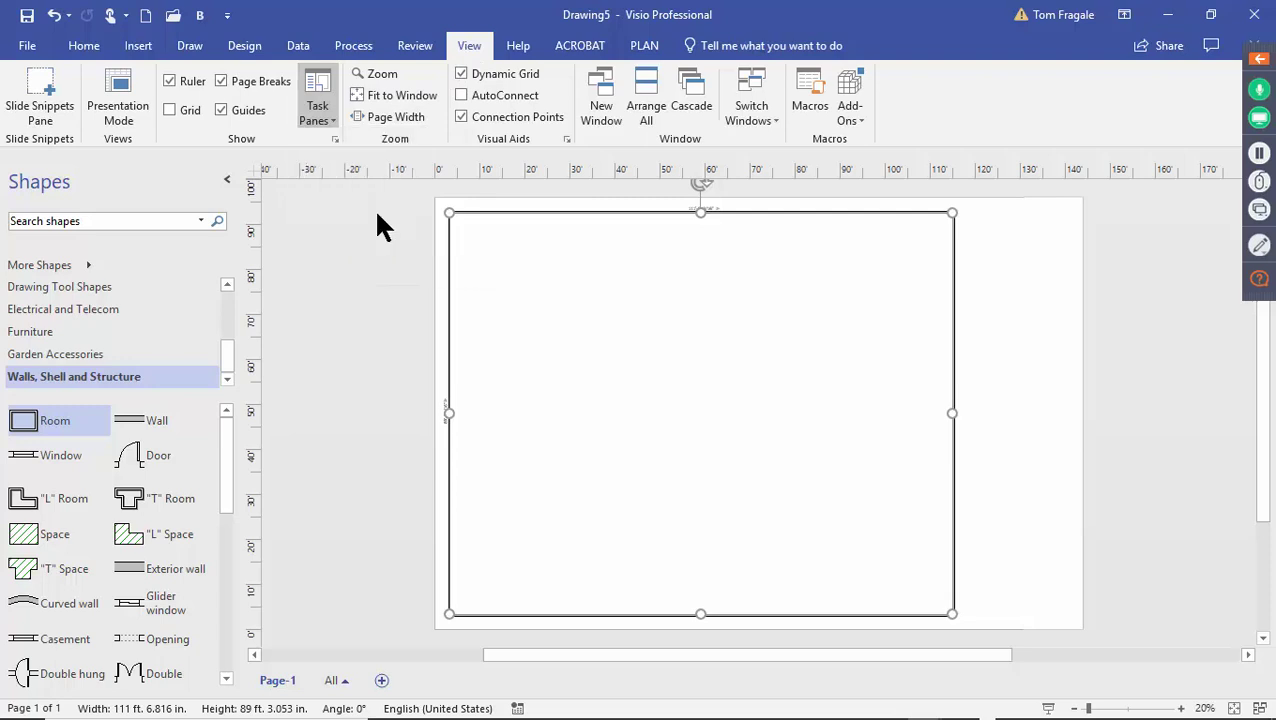
pyautogui.click(369, 445)
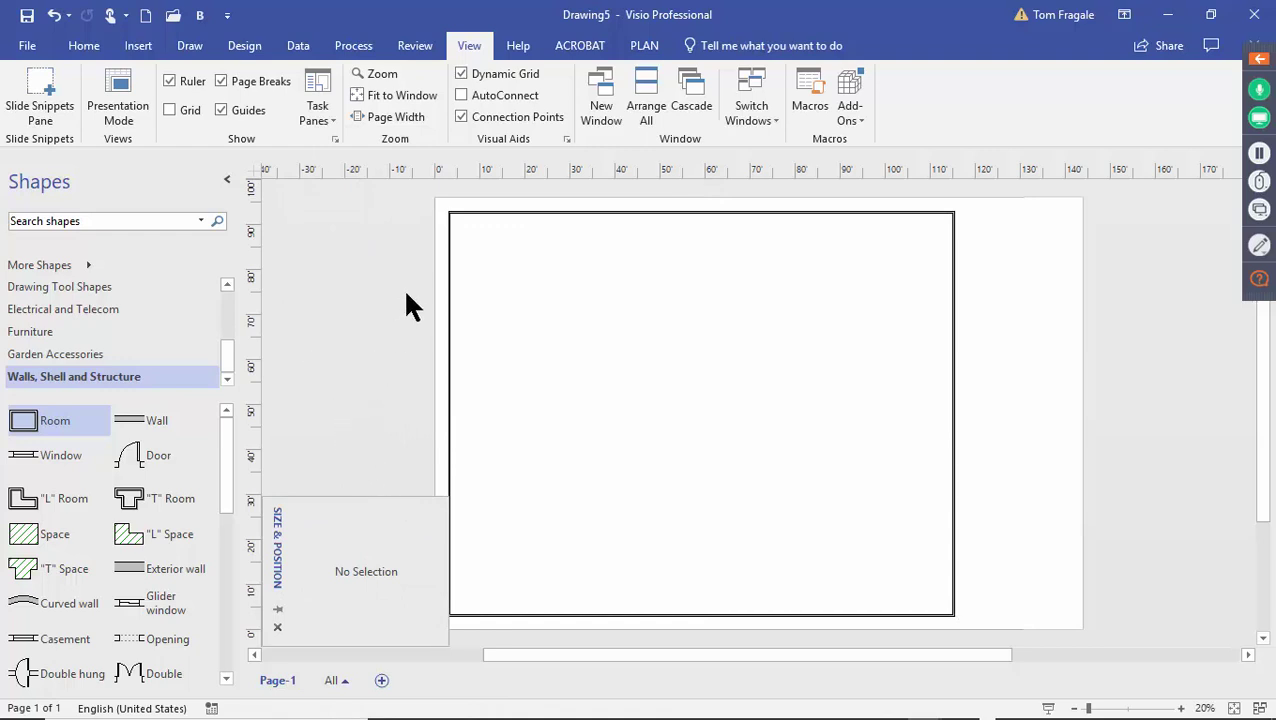
pyautogui.click(449, 318)
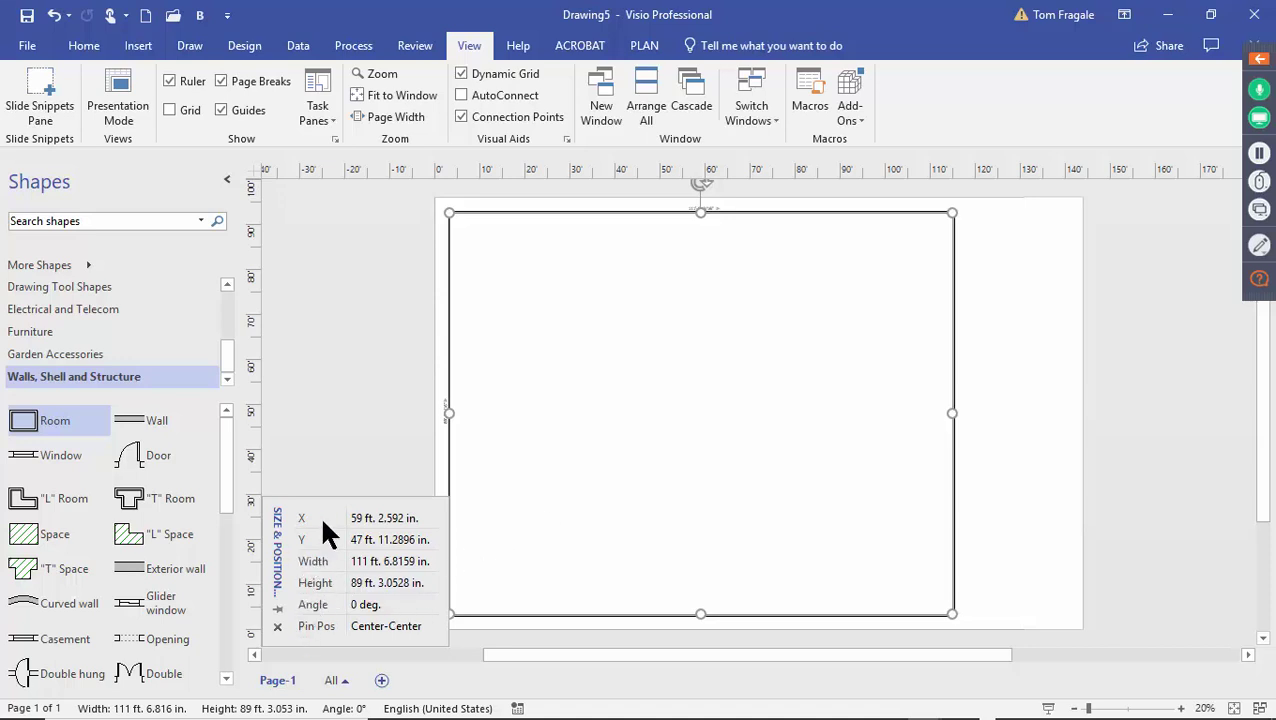
pyautogui.moveTo(270, 562)
pyautogui.mouseDown()
pyautogui.moveTo(1088, 293)
pyautogui.moveTo(1158, 295)
pyautogui.mouseUp()
pyautogui.click(1170, 312)
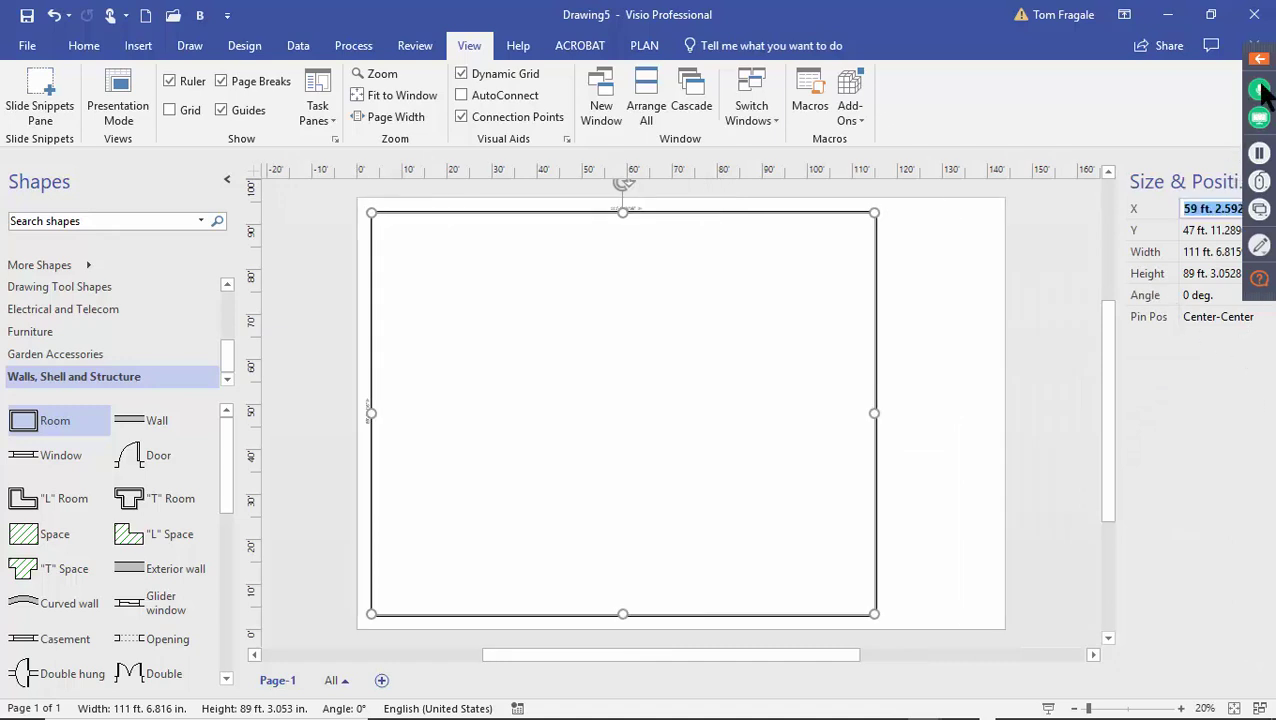
# Set the room's width to 10 ft and its height to 20 ft
pyautogui.click(1195, 256)
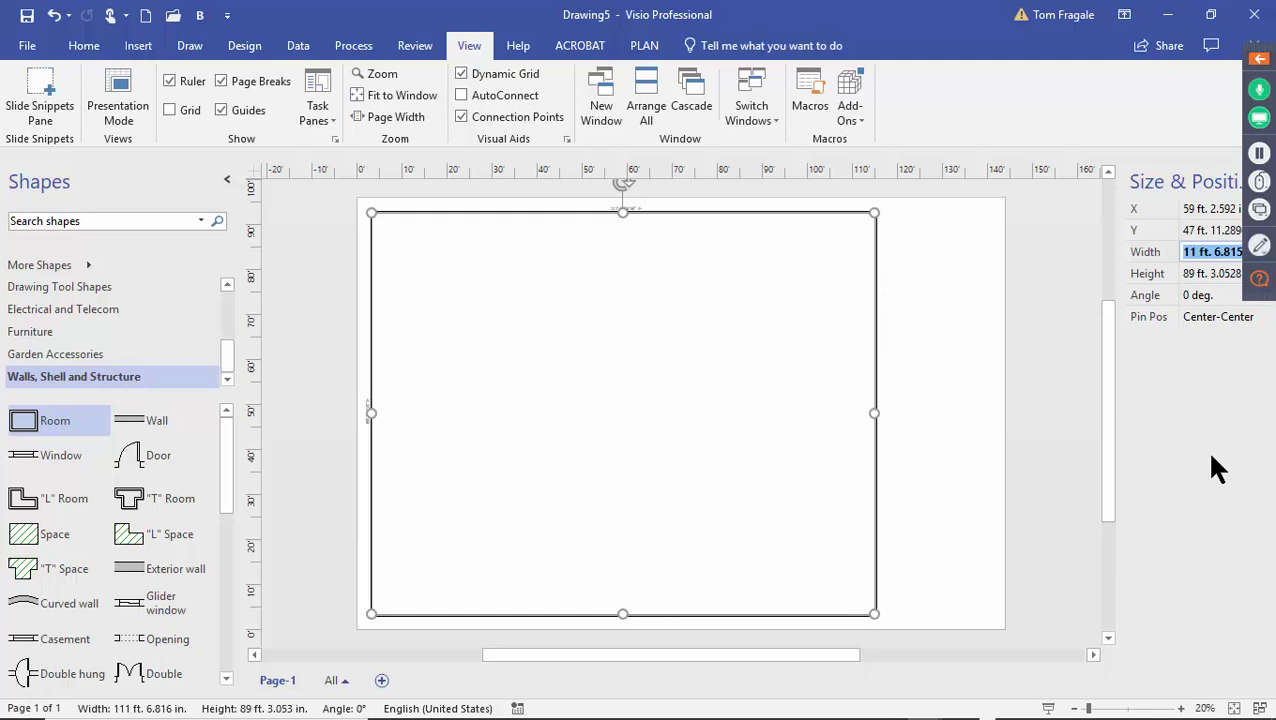
pyautogui.write('10')
pyautogui.press('Return')
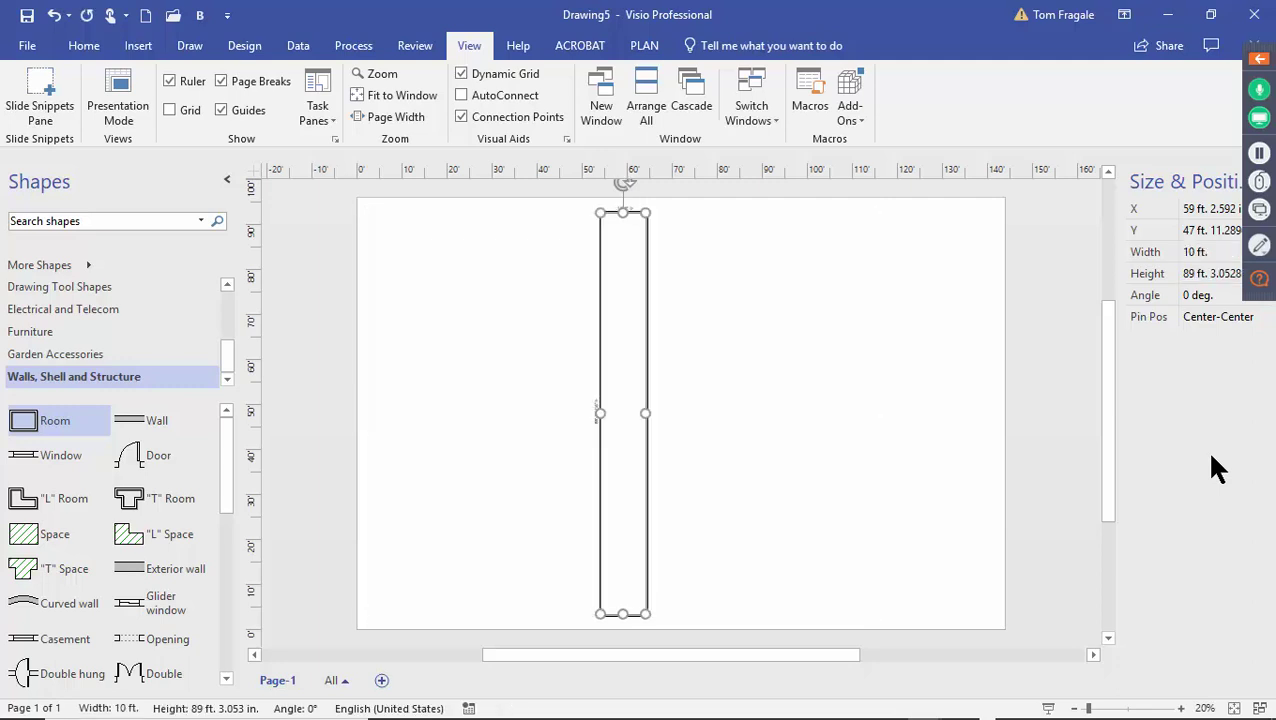
pyautogui.click(1208, 273)
pyautogui.write('20')
pyautogui.press('Return')
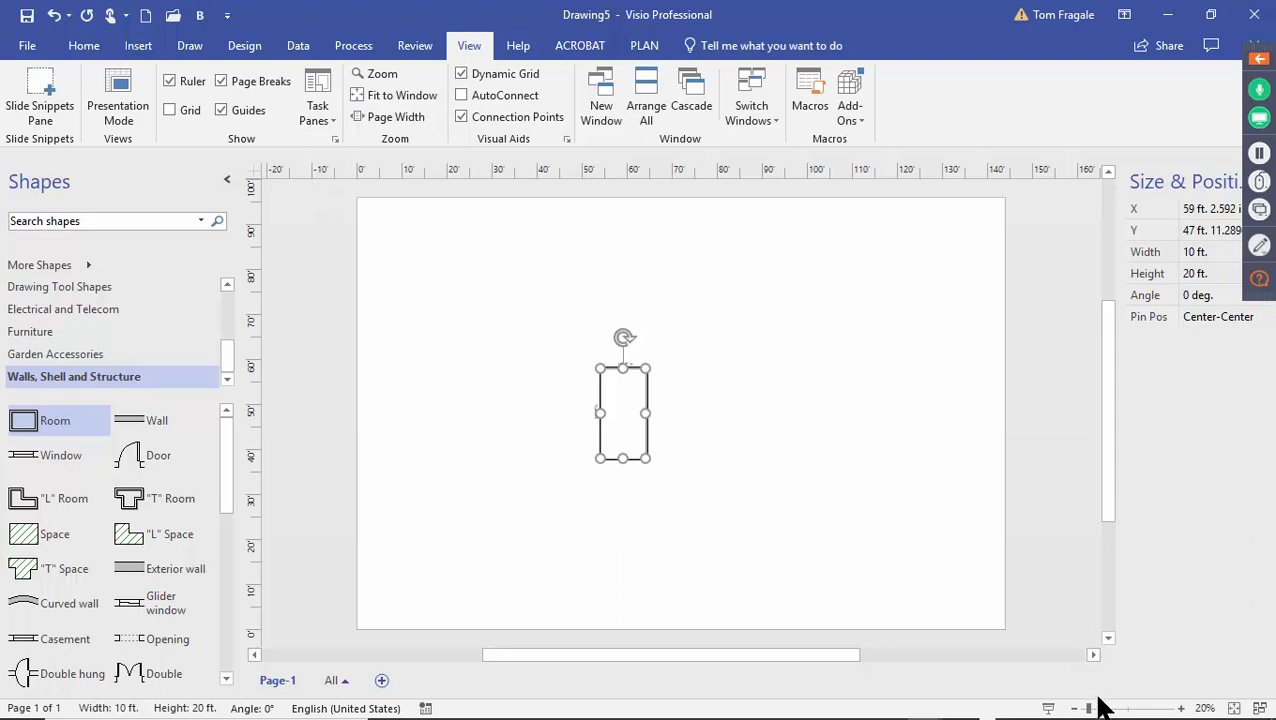
# Add a Door to the room's right wall, just above the wall's midpoint
pyautogui.moveTo(1088, 708); pyautogui.dragTo(1120, 709)
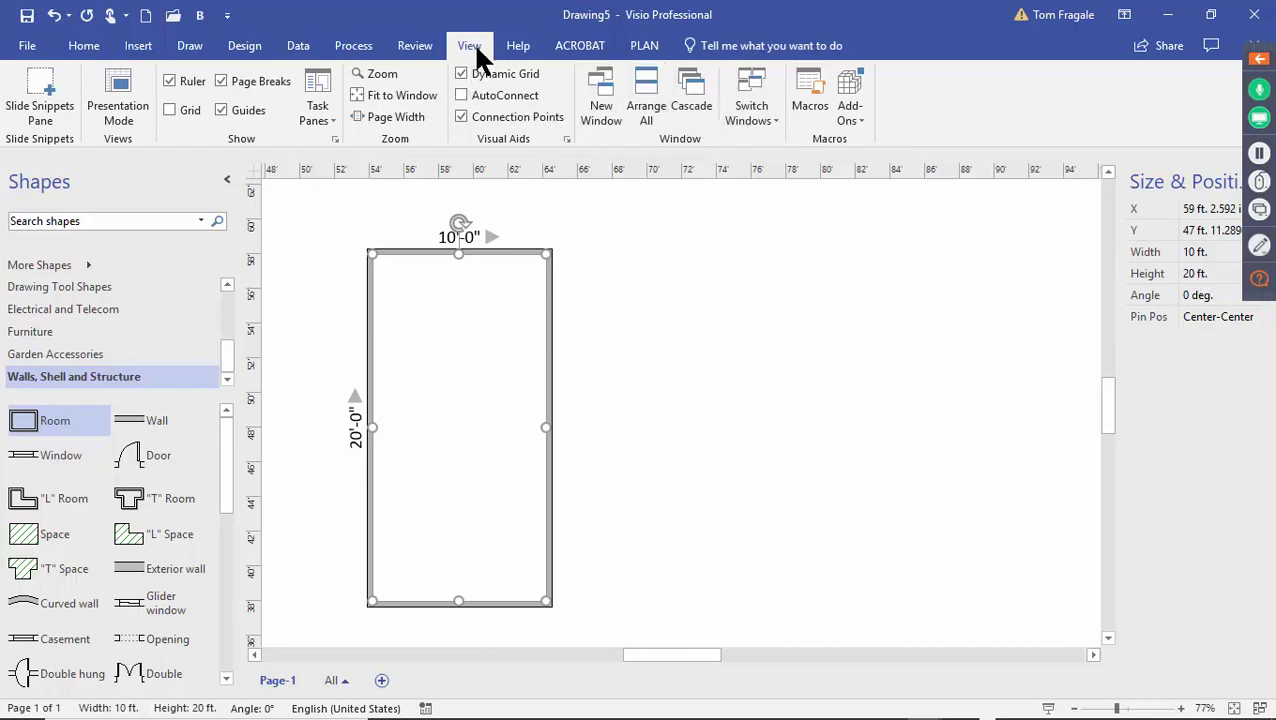
pyautogui.click(316, 118)
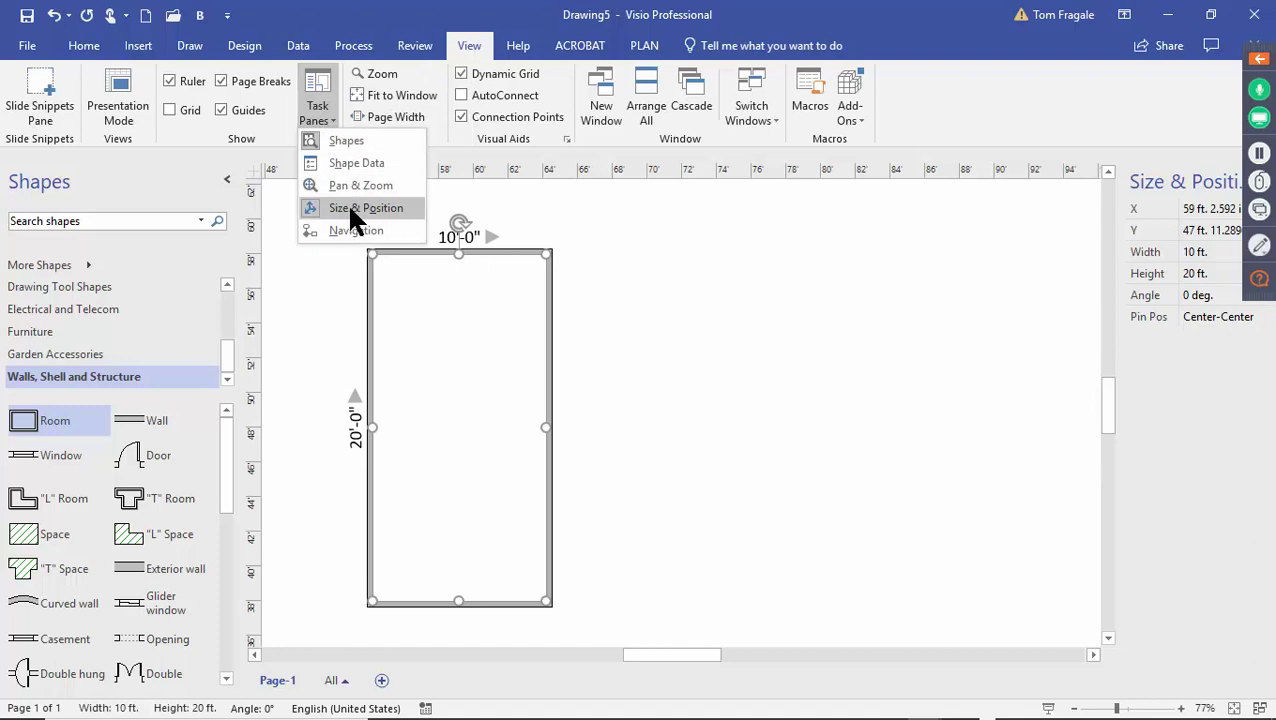
pyautogui.click(836, 448)
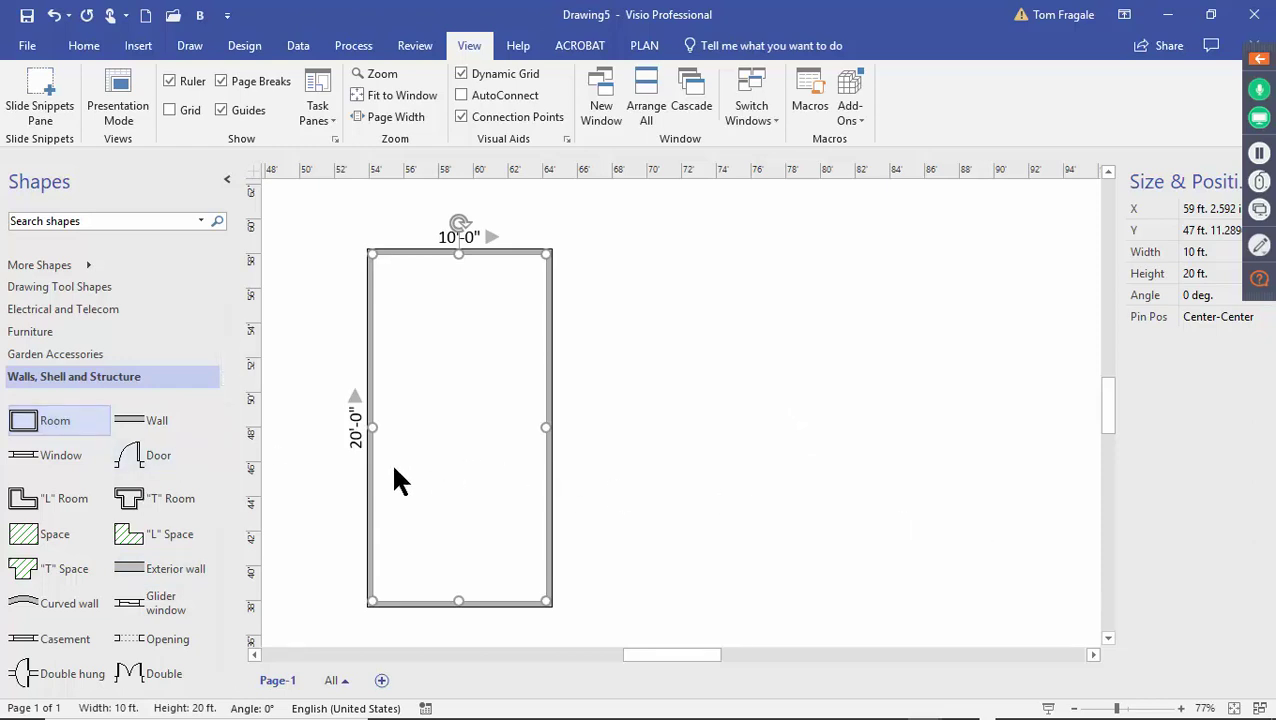
pyautogui.moveTo(135, 465); pyautogui.dragTo(530, 403)
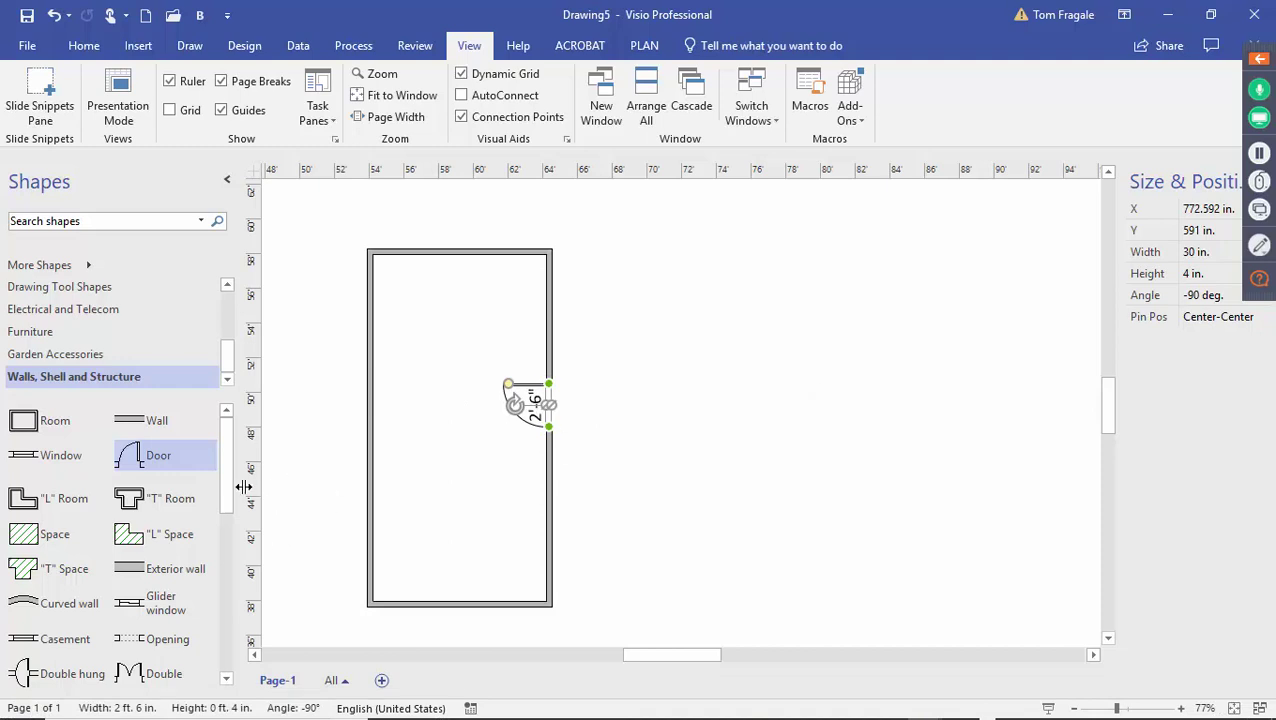
pyautogui.moveTo(224, 490); pyautogui.dragTo(229, 622)
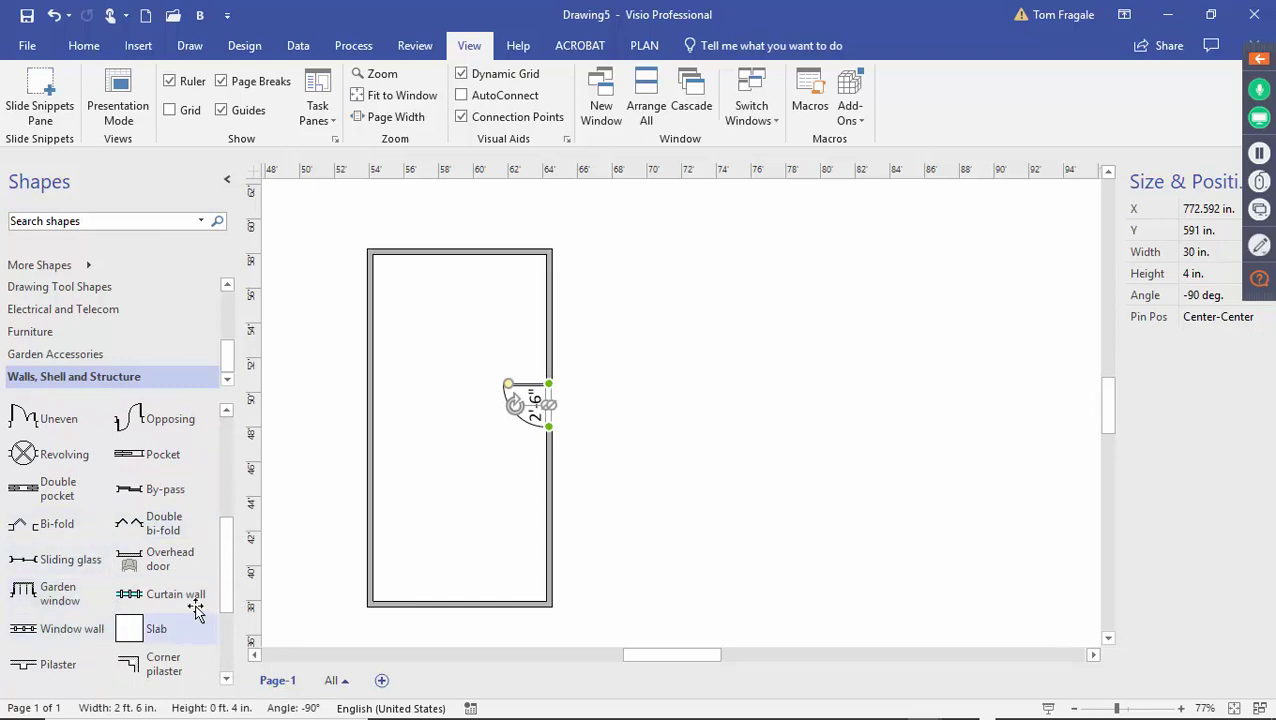
pyautogui.moveTo(222, 584); pyautogui.dragTo(226, 466)
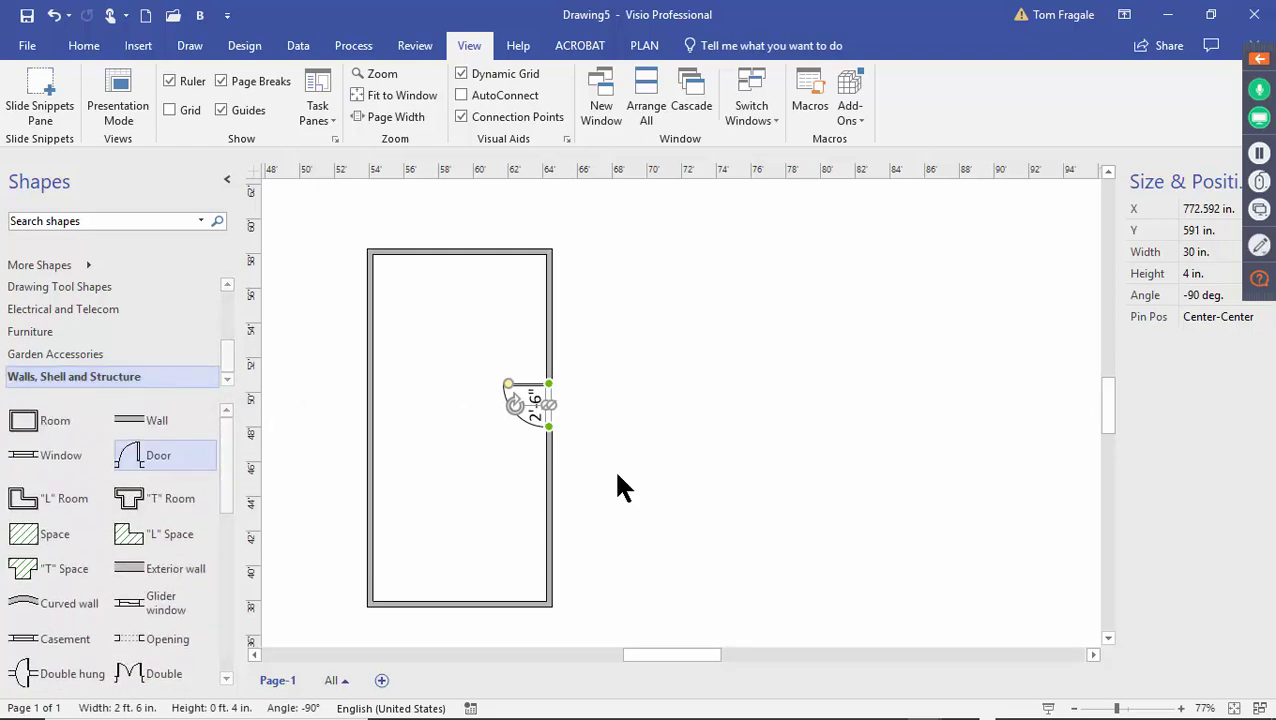
pyautogui.click(24, 339)
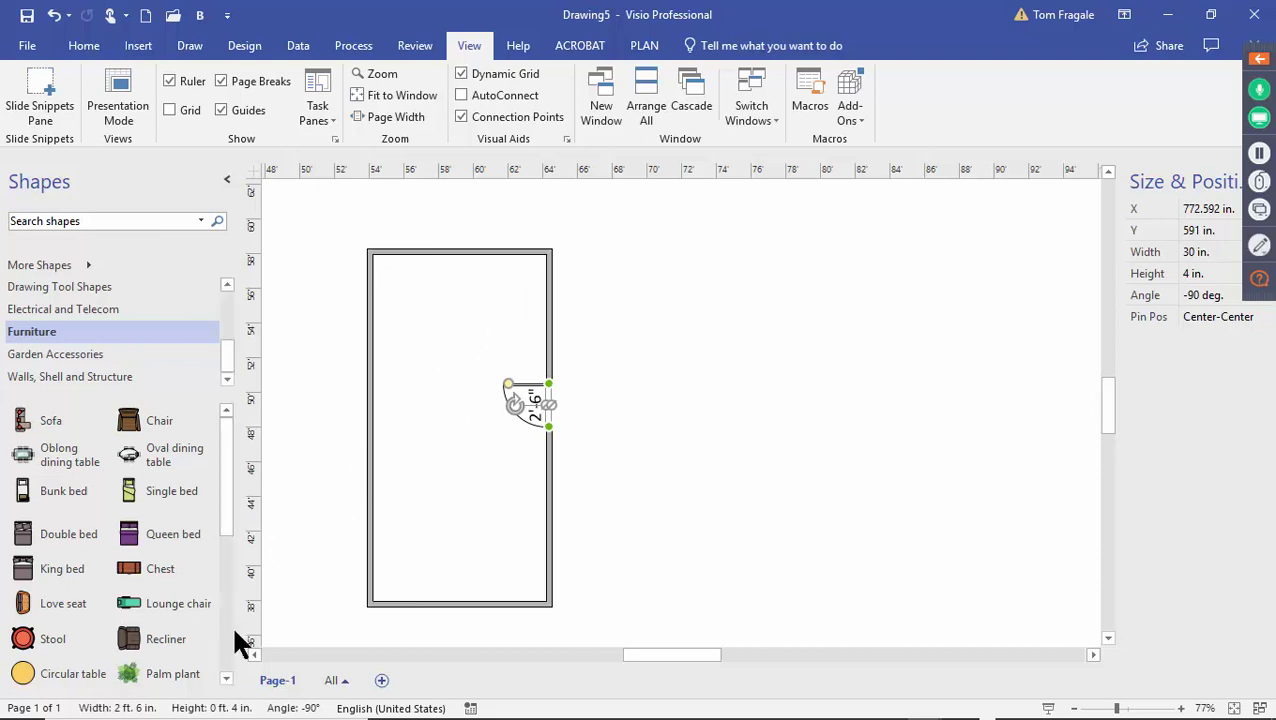
pyautogui.click(34, 331)
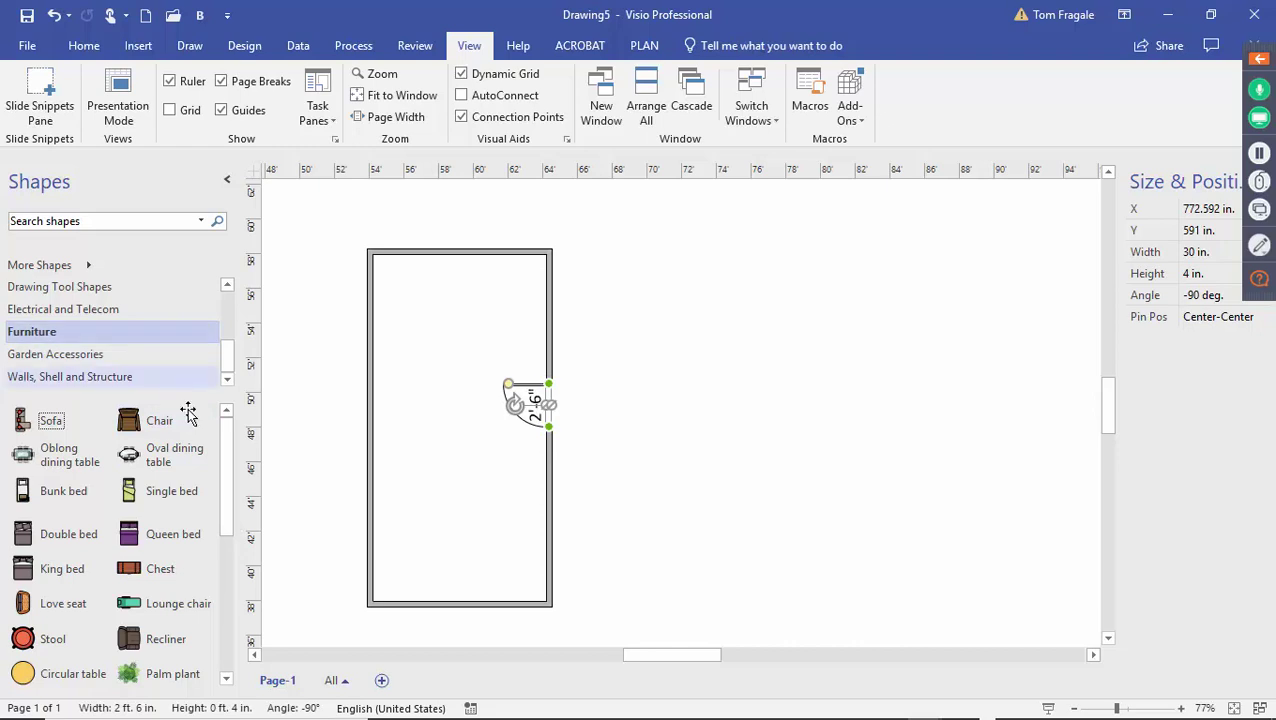
pyautogui.moveTo(228, 445); pyautogui.dragTo(226, 376)
# Place three Socket outlets from the Electrical and Telecom stencil on the room's top, left and bottom walls, near their midpoints
pyautogui.click(70, 309)
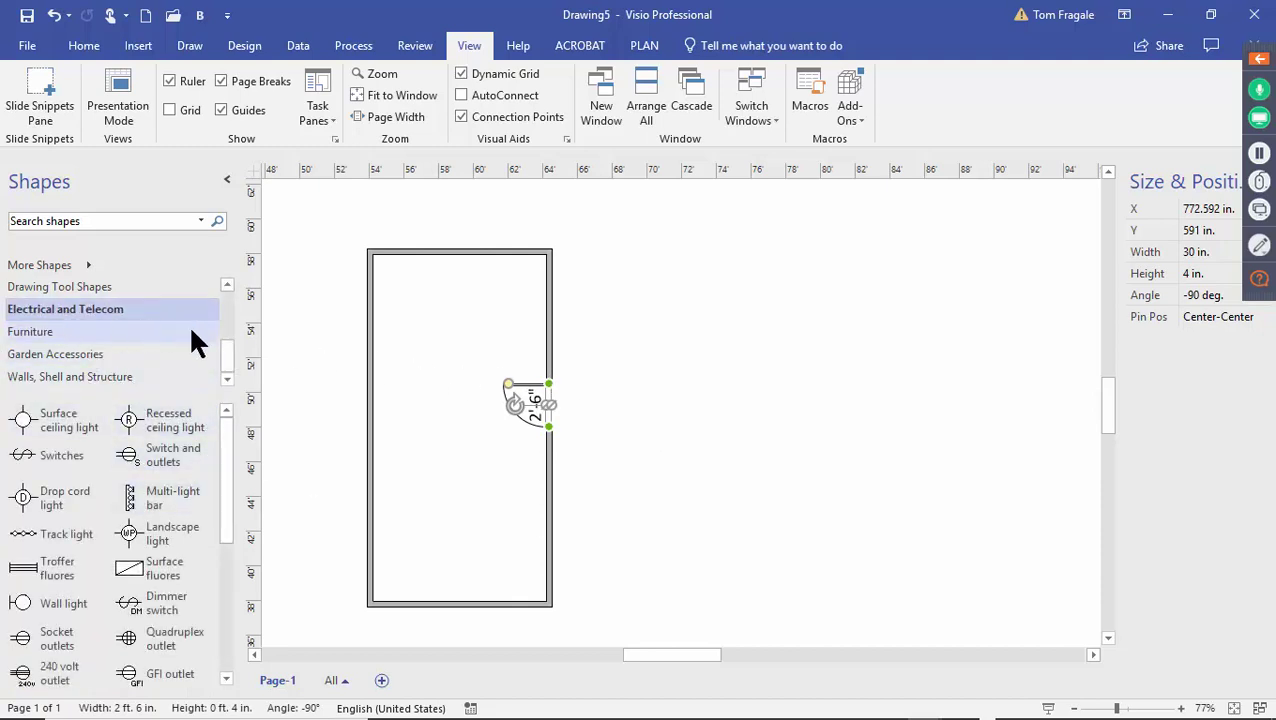
pyautogui.moveTo(225, 461); pyautogui.dragTo(224, 467)
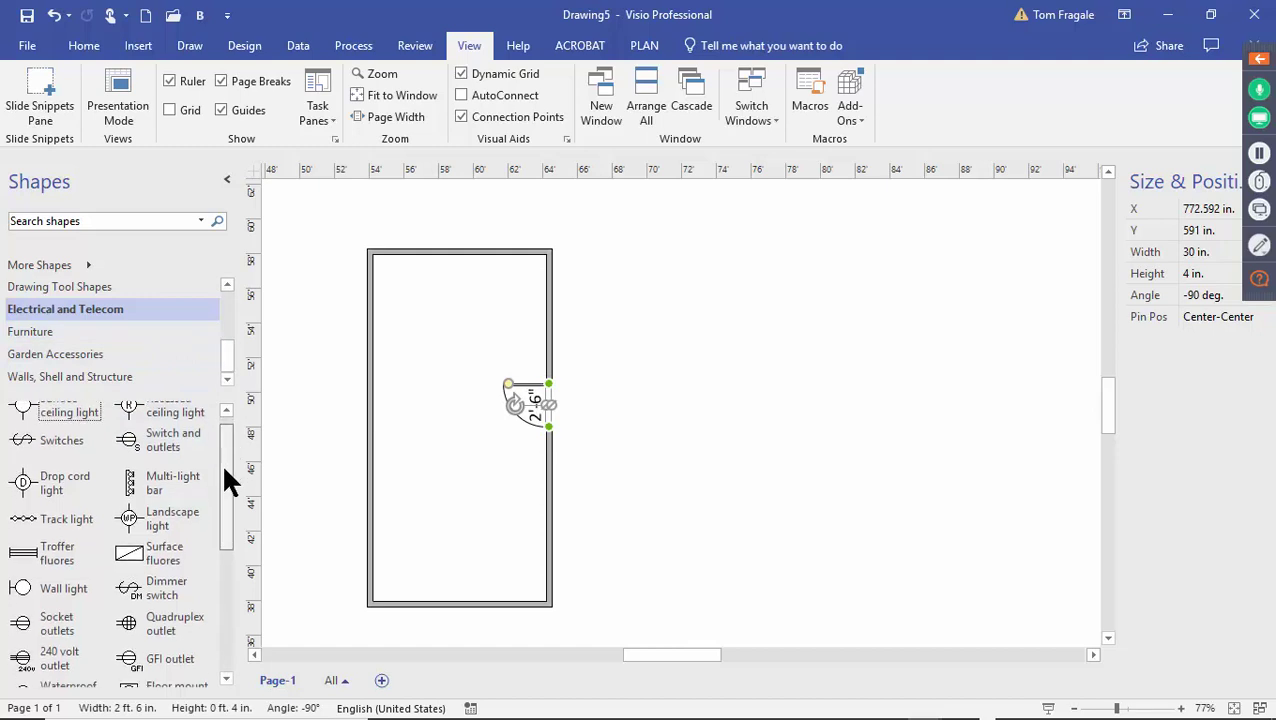
pyautogui.scroll(-2, 225, 486)
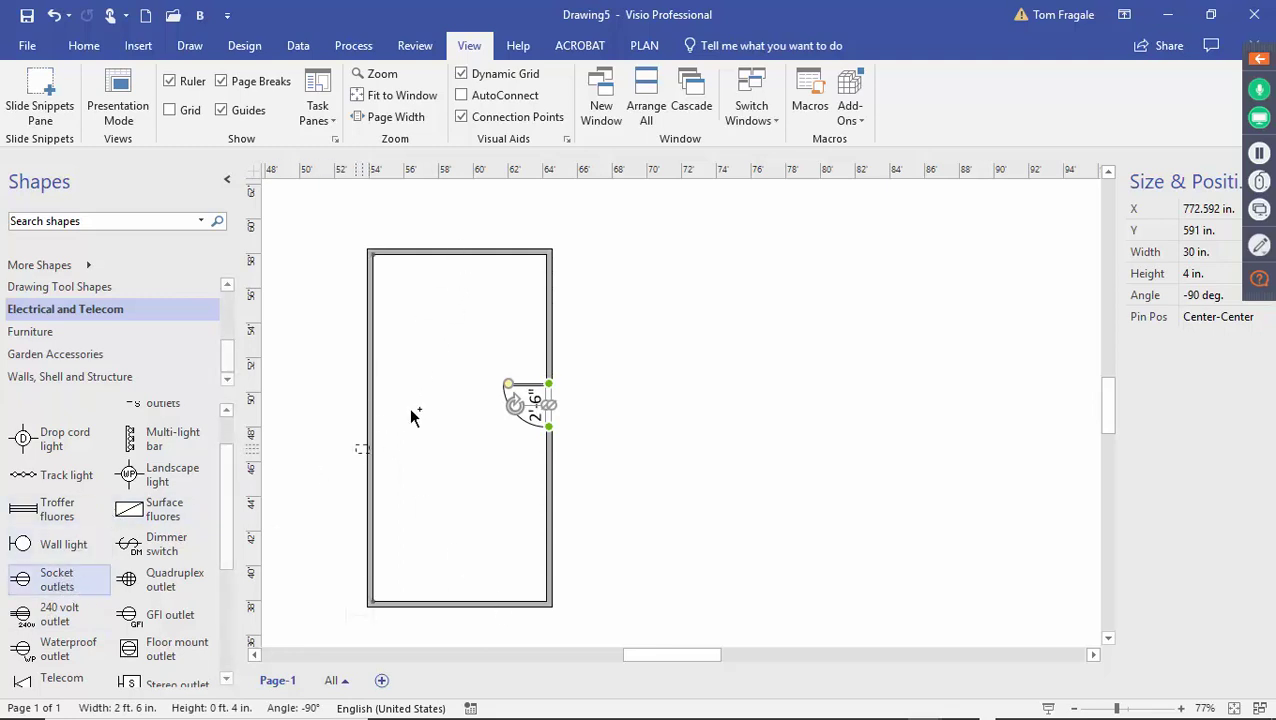
pyautogui.moveTo(410, 409); pyautogui.dragTo(464, 275)
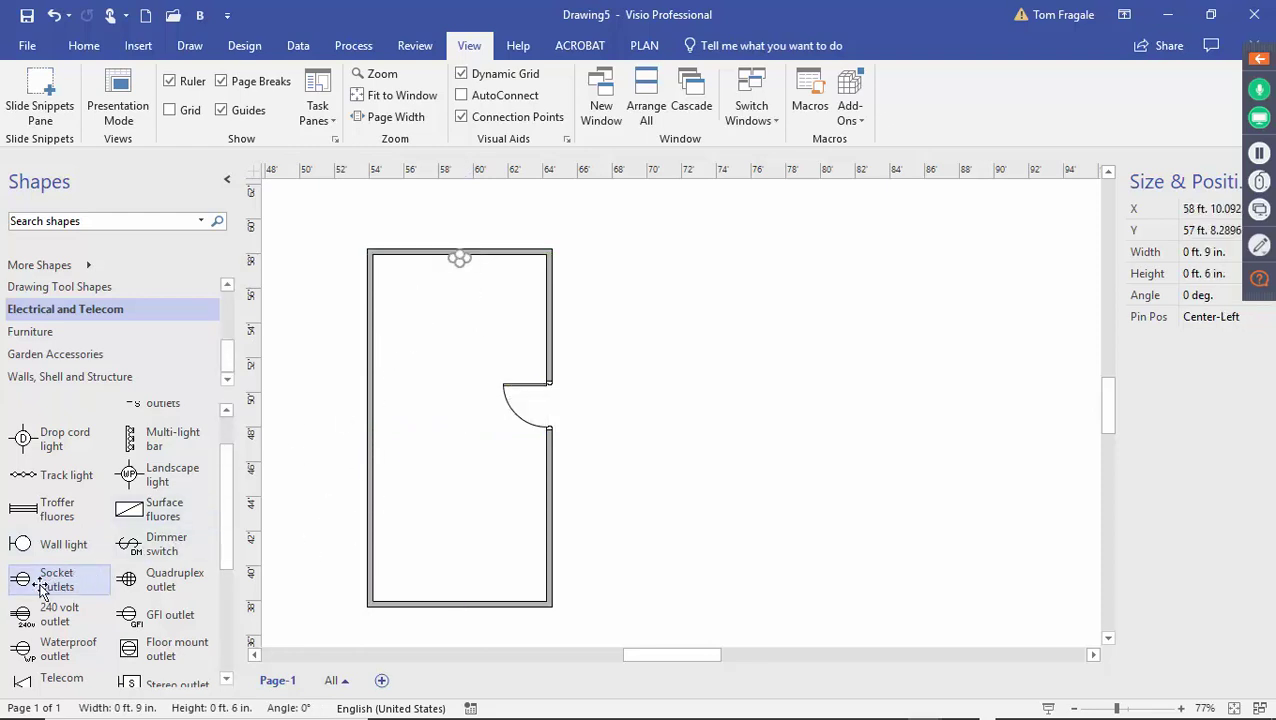
pyautogui.moveTo(38, 580); pyautogui.dragTo(380, 414)
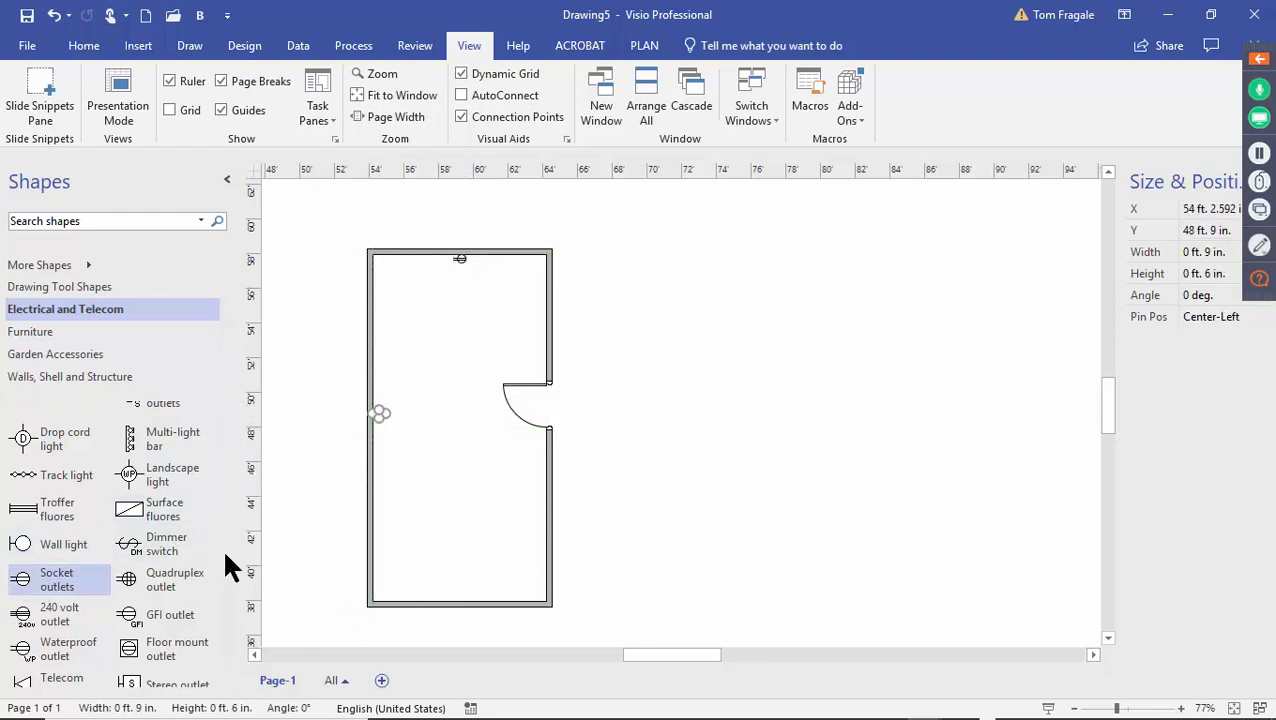
pyautogui.moveTo(57, 580); pyautogui.dragTo(447, 596)
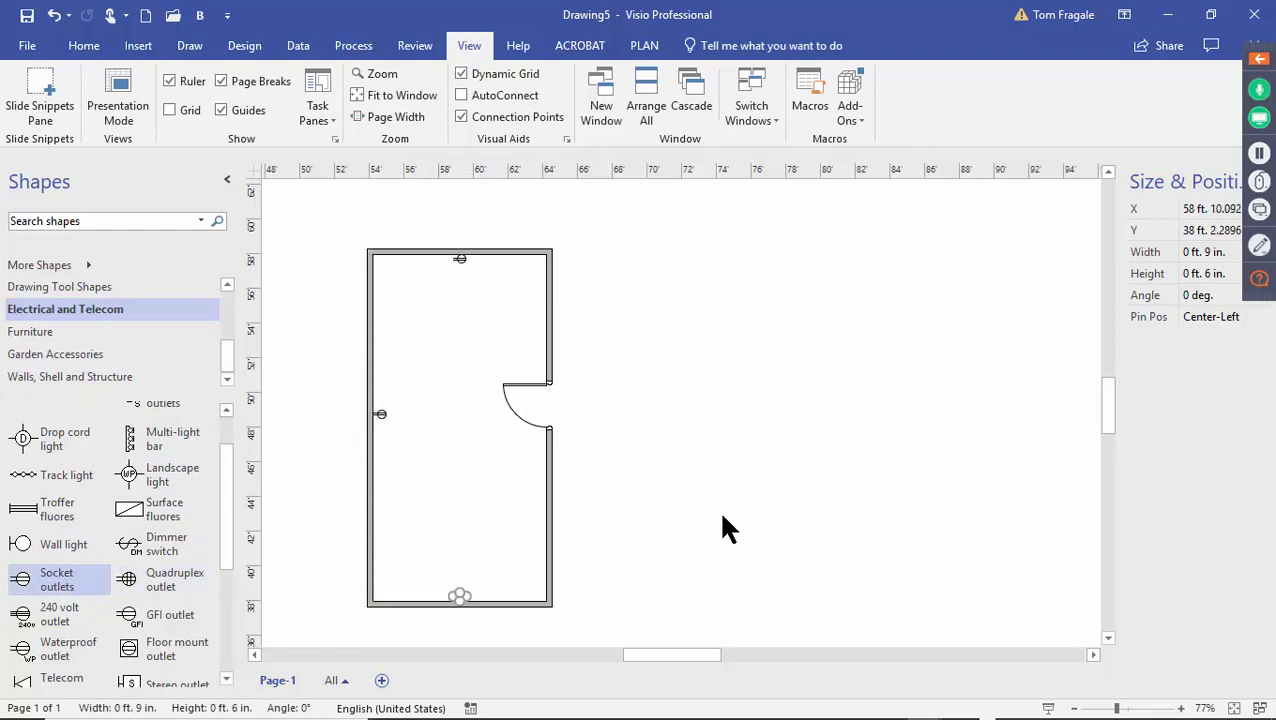
pyautogui.click(918, 486)
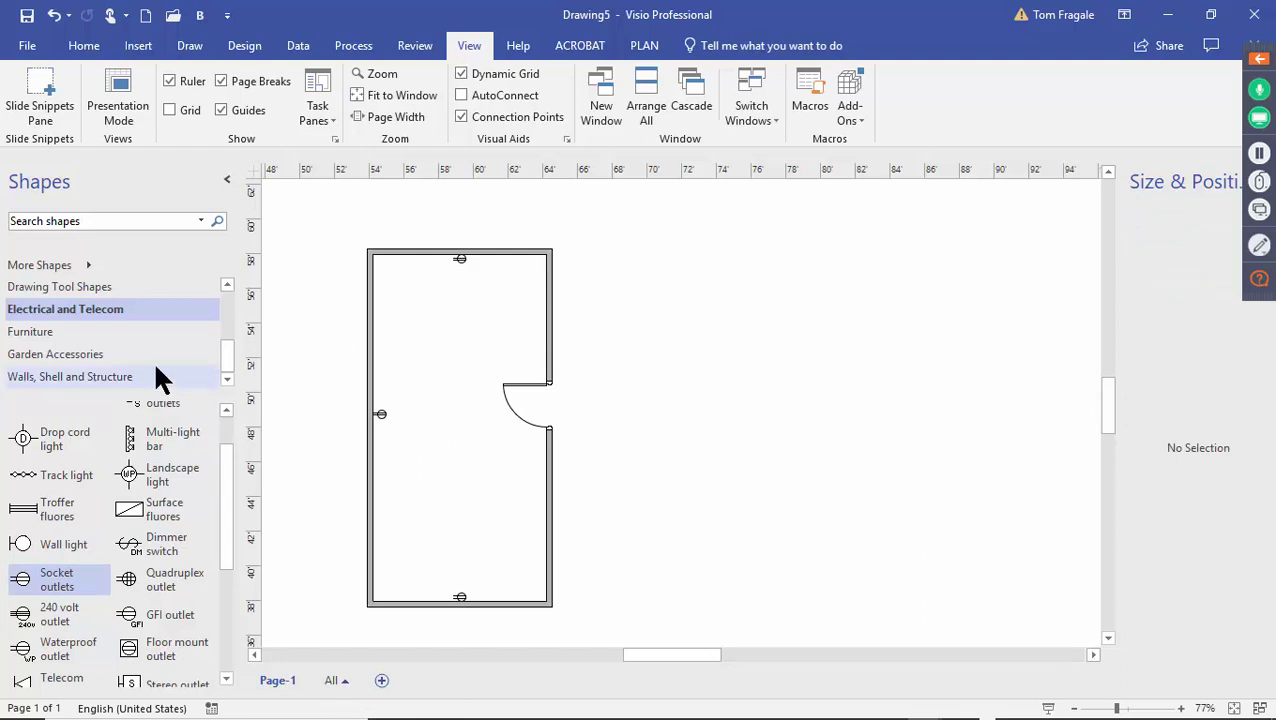
# Place a Rect. table from the Furniture stencil near the room's upper-left corner and set its width to 2 ft
pyautogui.click(58, 333)
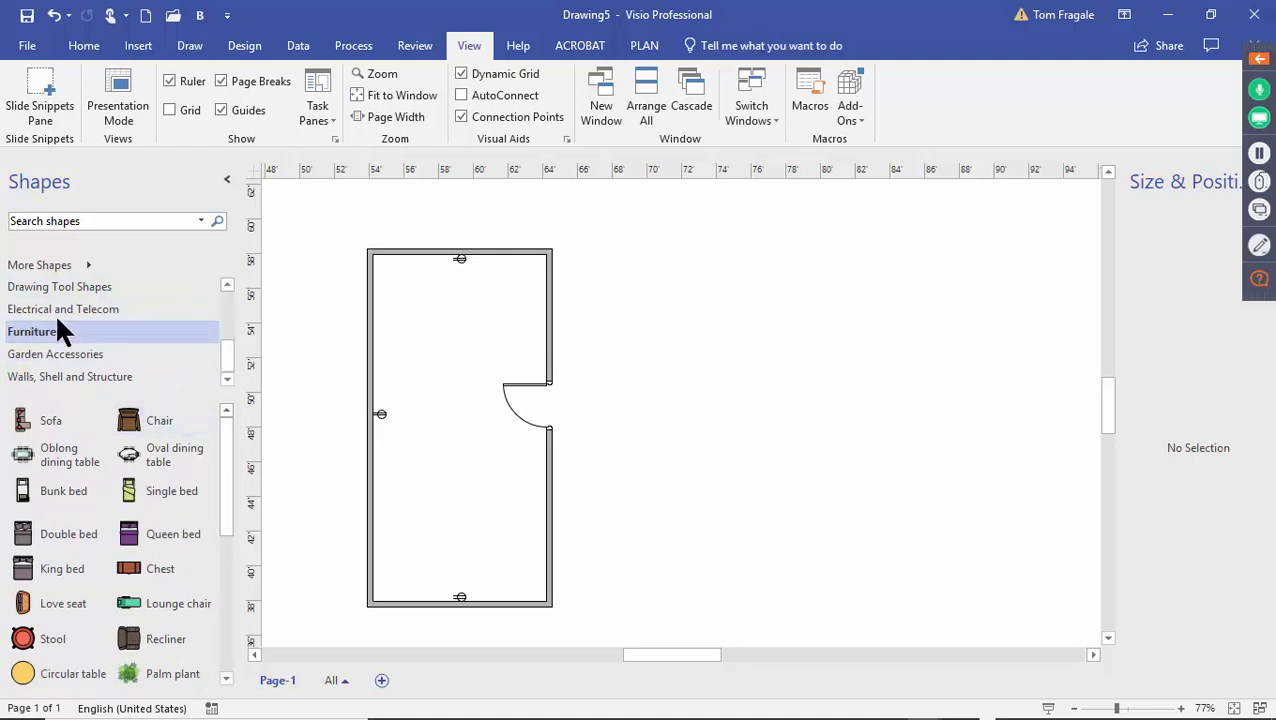
pyautogui.moveTo(225, 466); pyautogui.dragTo(223, 600)
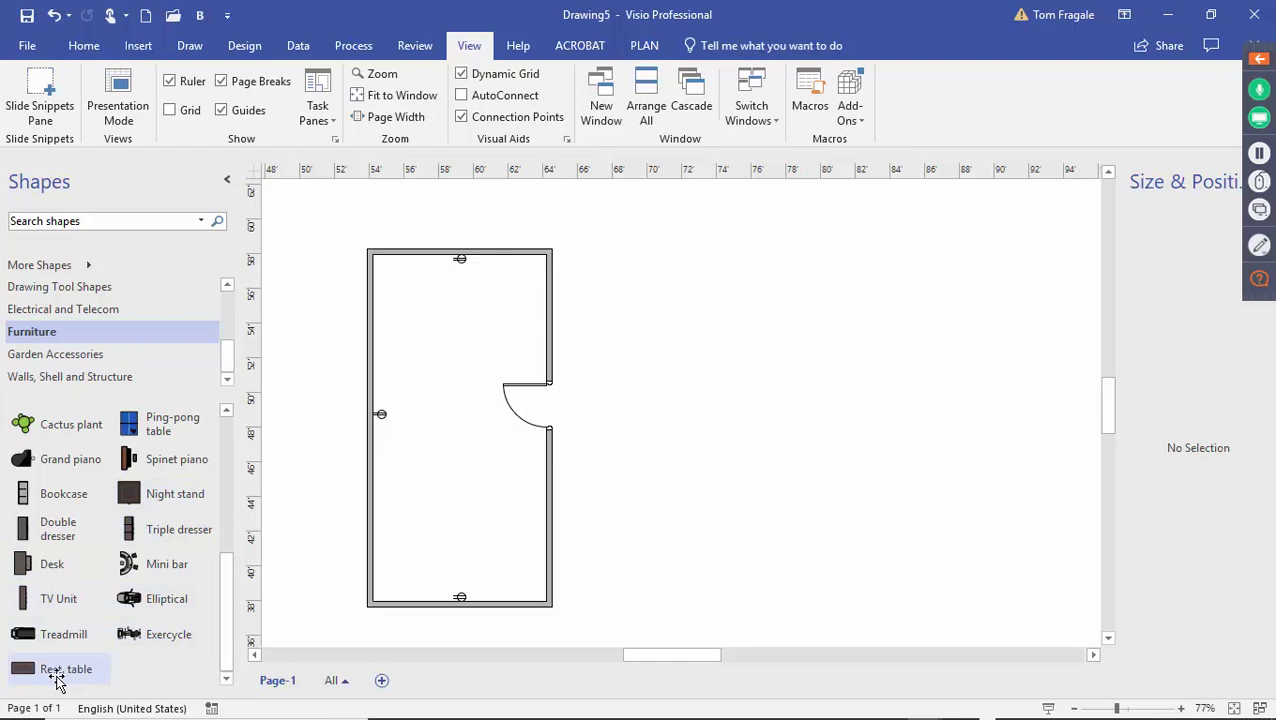
pyautogui.moveTo(57, 674); pyautogui.dragTo(441, 303)
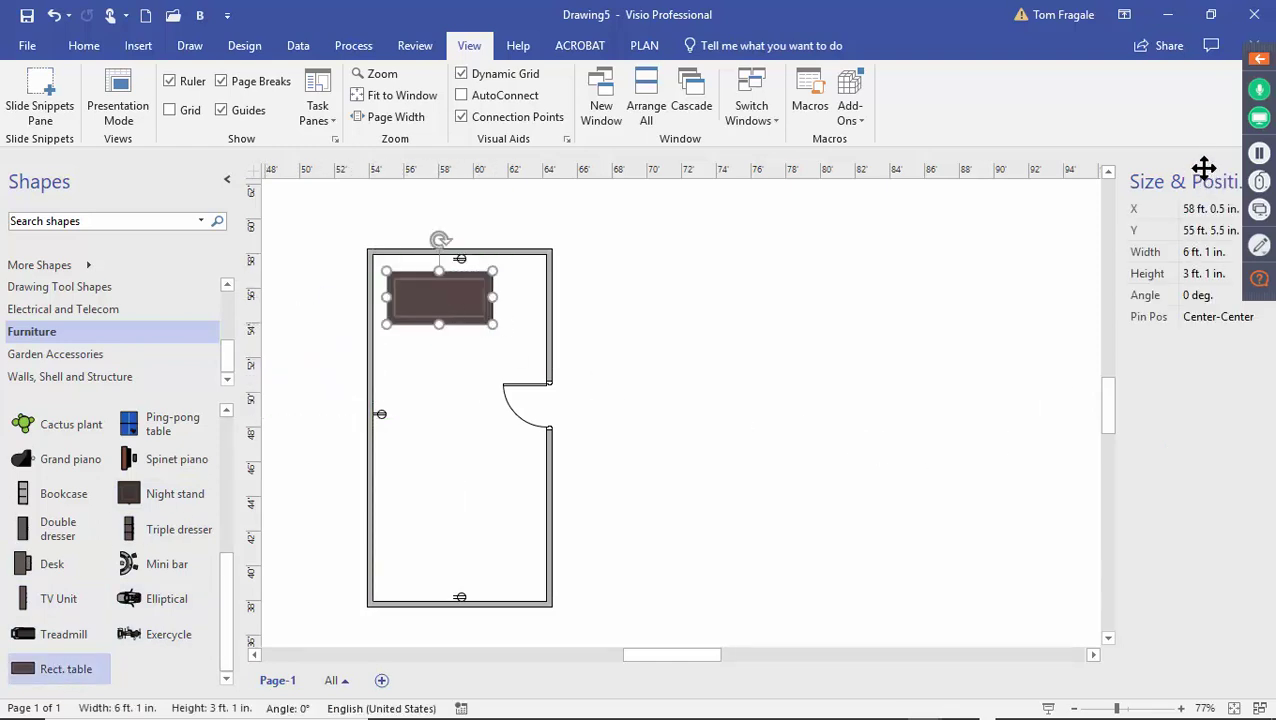
pyautogui.click(1205, 254)
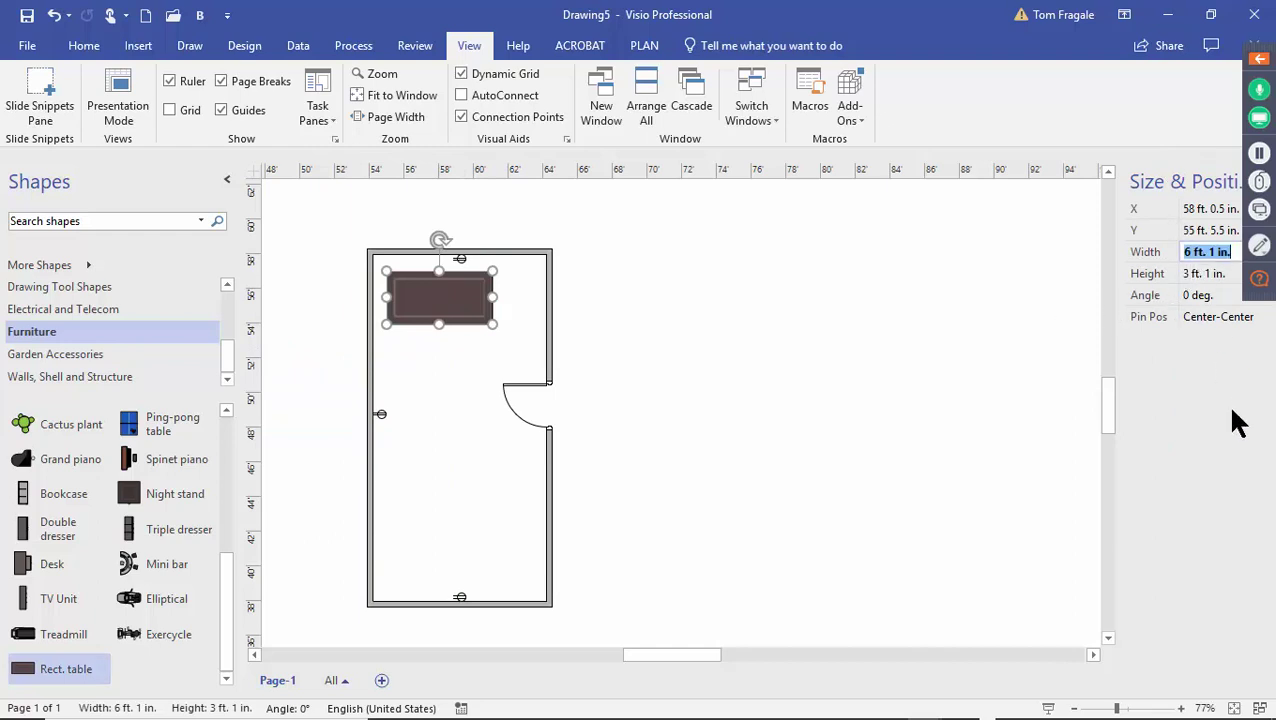
pyautogui.write('2')
pyautogui.press('Return')
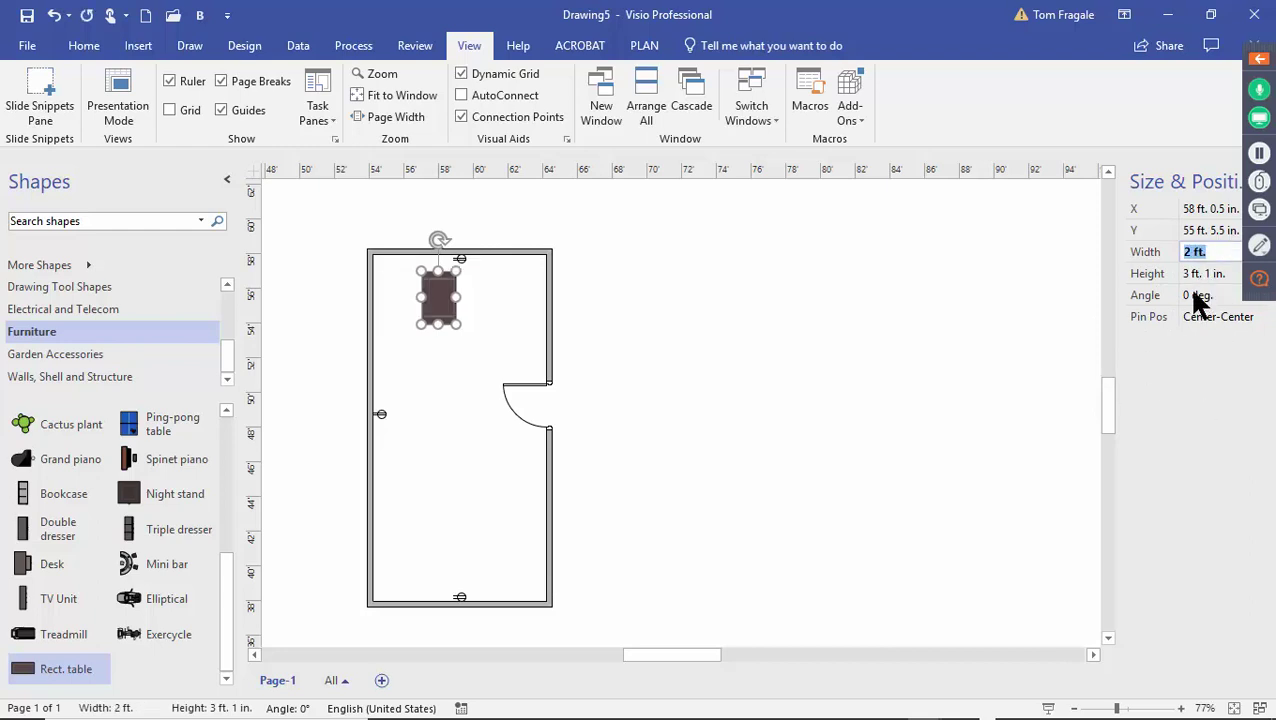
pyautogui.moveTo(440, 303); pyautogui.dragTo(409, 299)
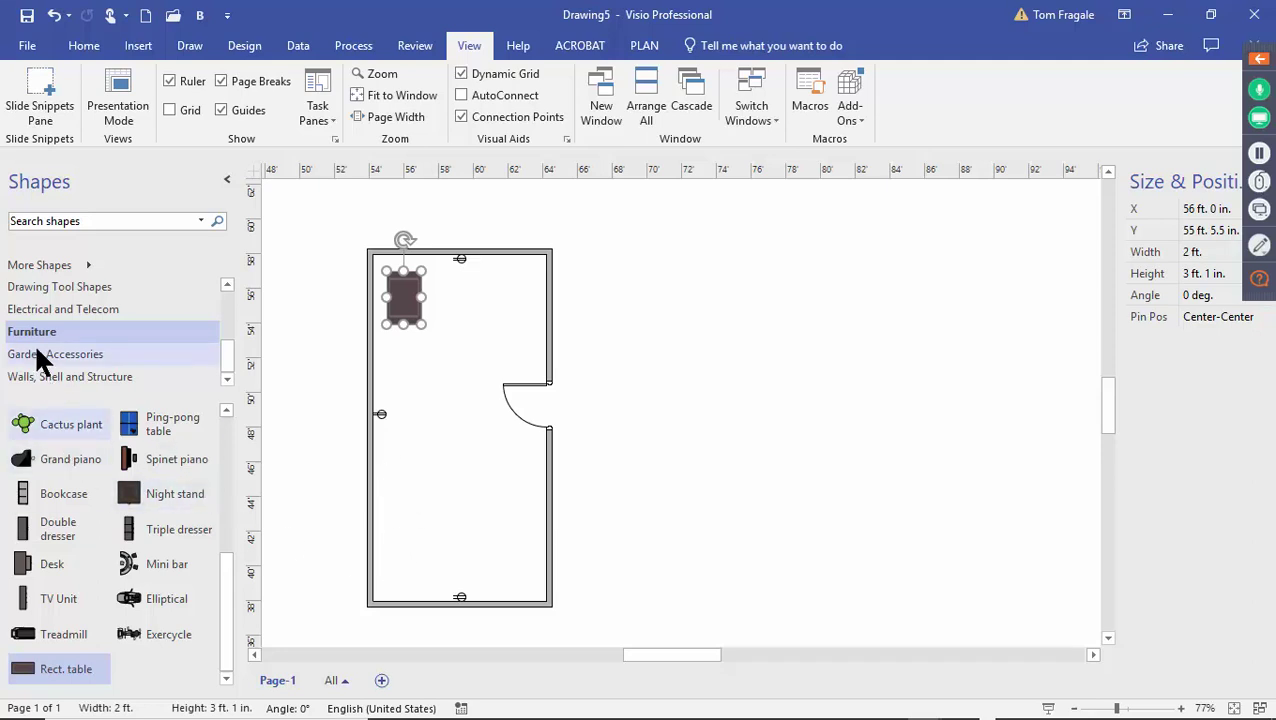
# Place a Sofa along the left wall in the room's lower half and a TV Unit opposite it by the right wall
pyautogui.moveTo(232, 600); pyautogui.dragTo(232, 402)
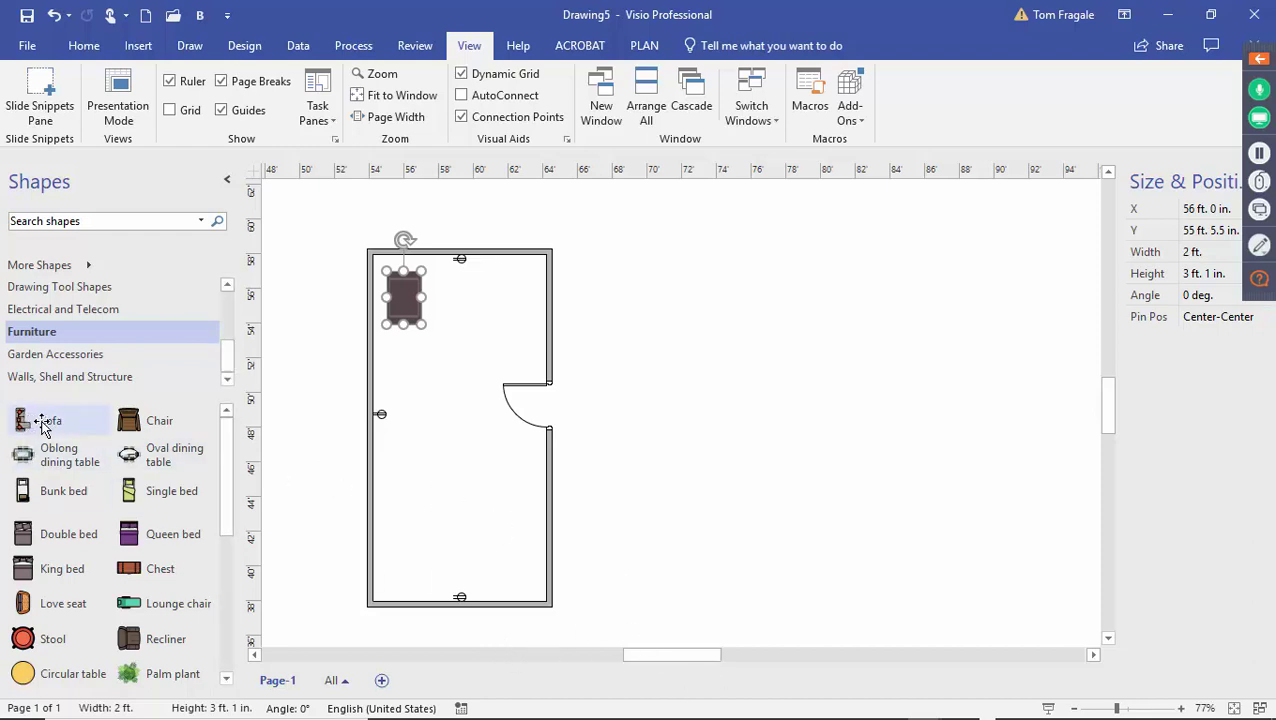
pyautogui.moveTo(42, 424); pyautogui.dragTo(413, 518)
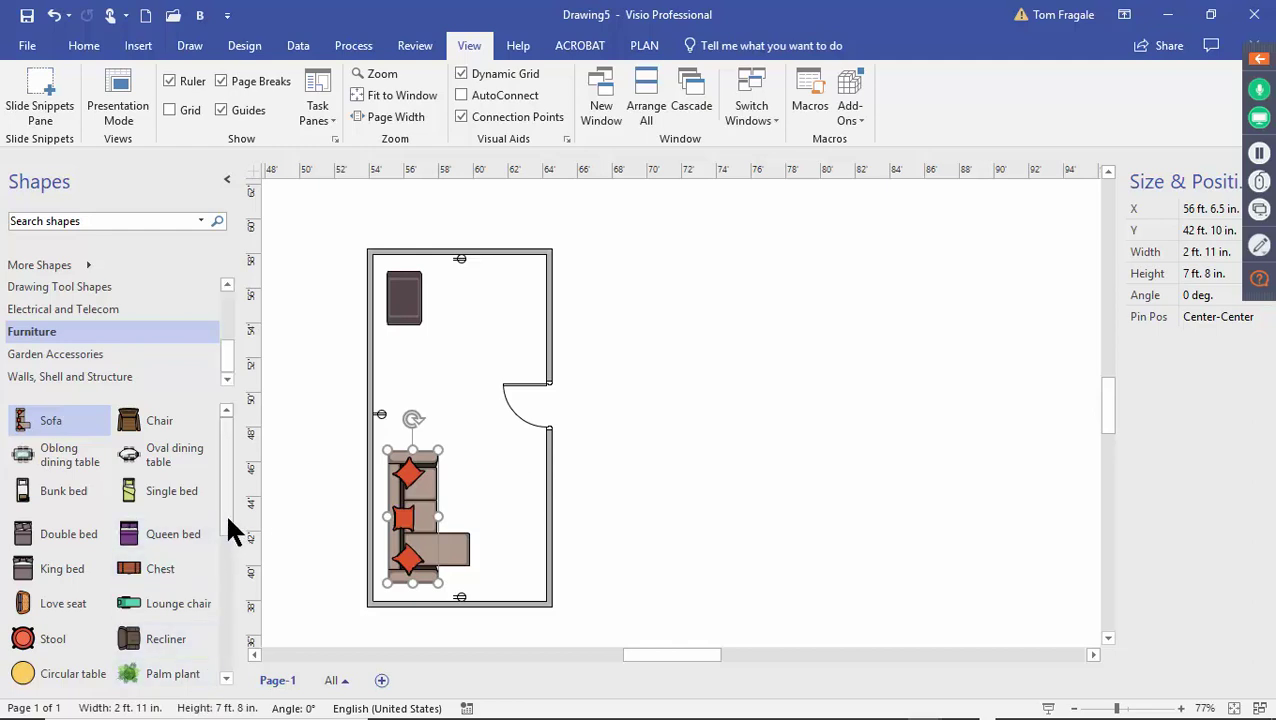
pyautogui.moveTo(225, 511); pyautogui.dragTo(220, 660)
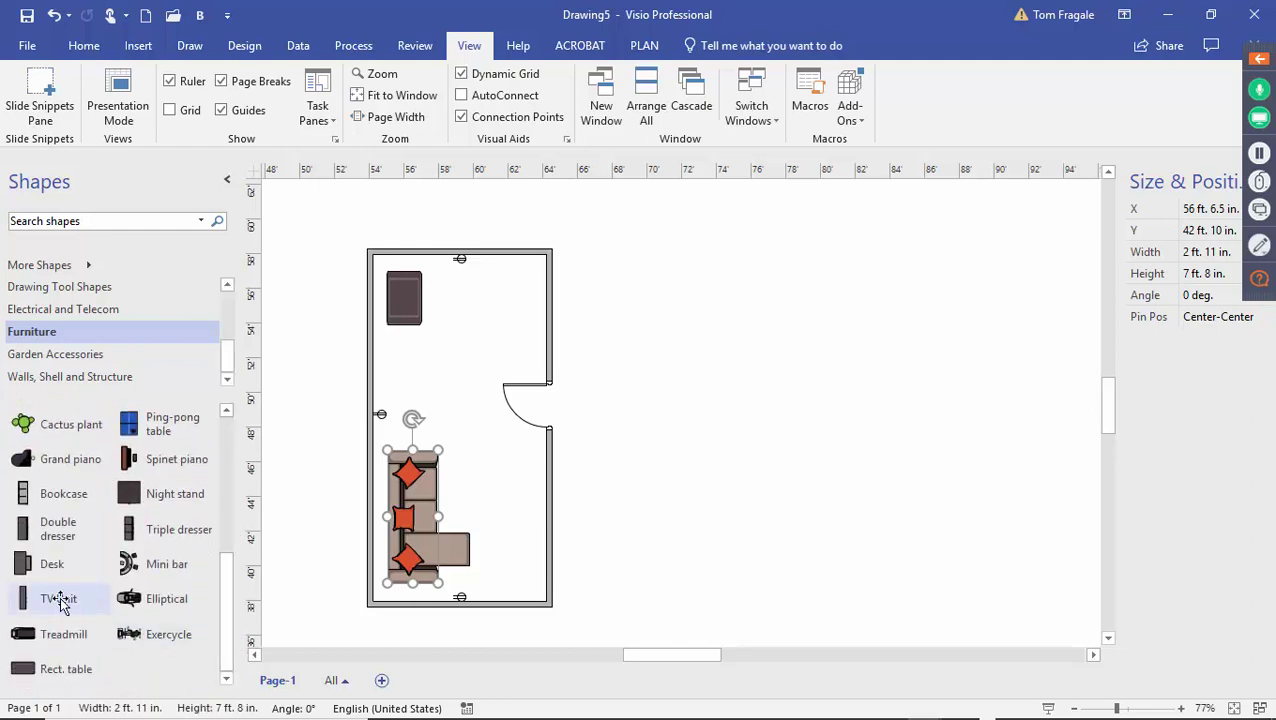
pyautogui.moveTo(41, 603); pyautogui.dragTo(520, 511)
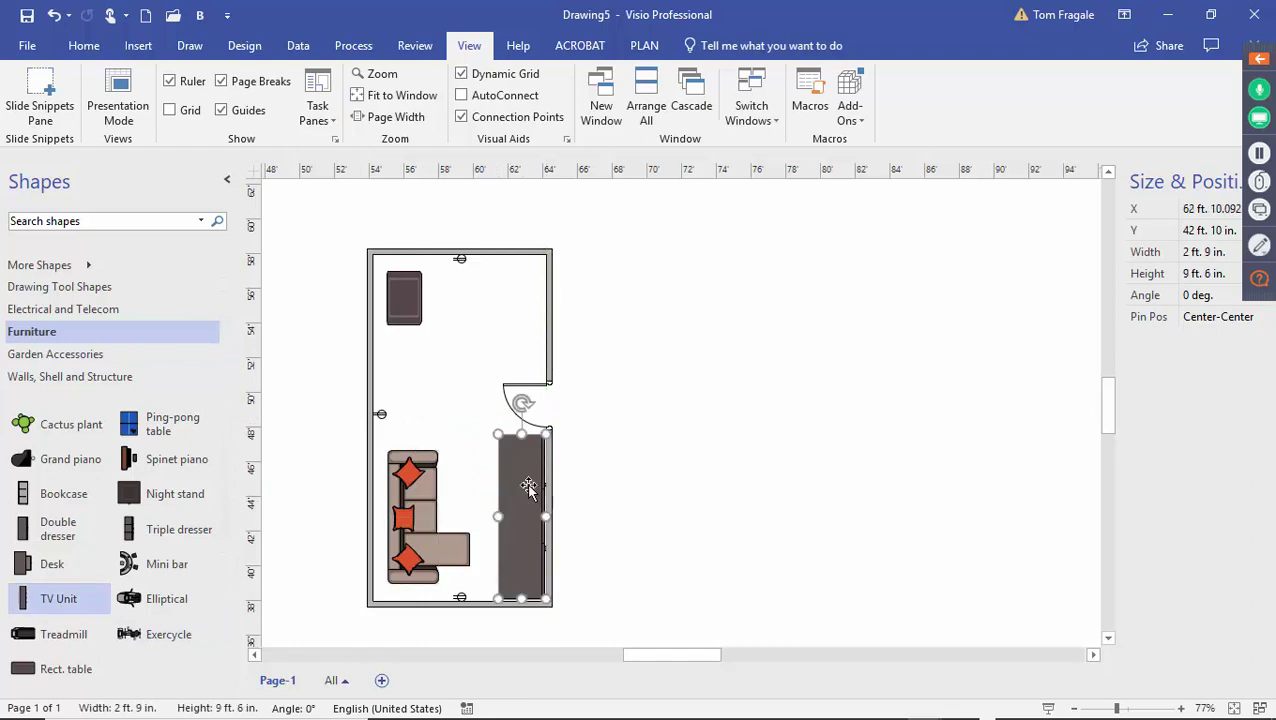
# Set the TV Unit's height to 5 ft and shift the unit slightly toward the sofa
pyautogui.click(1201, 278)
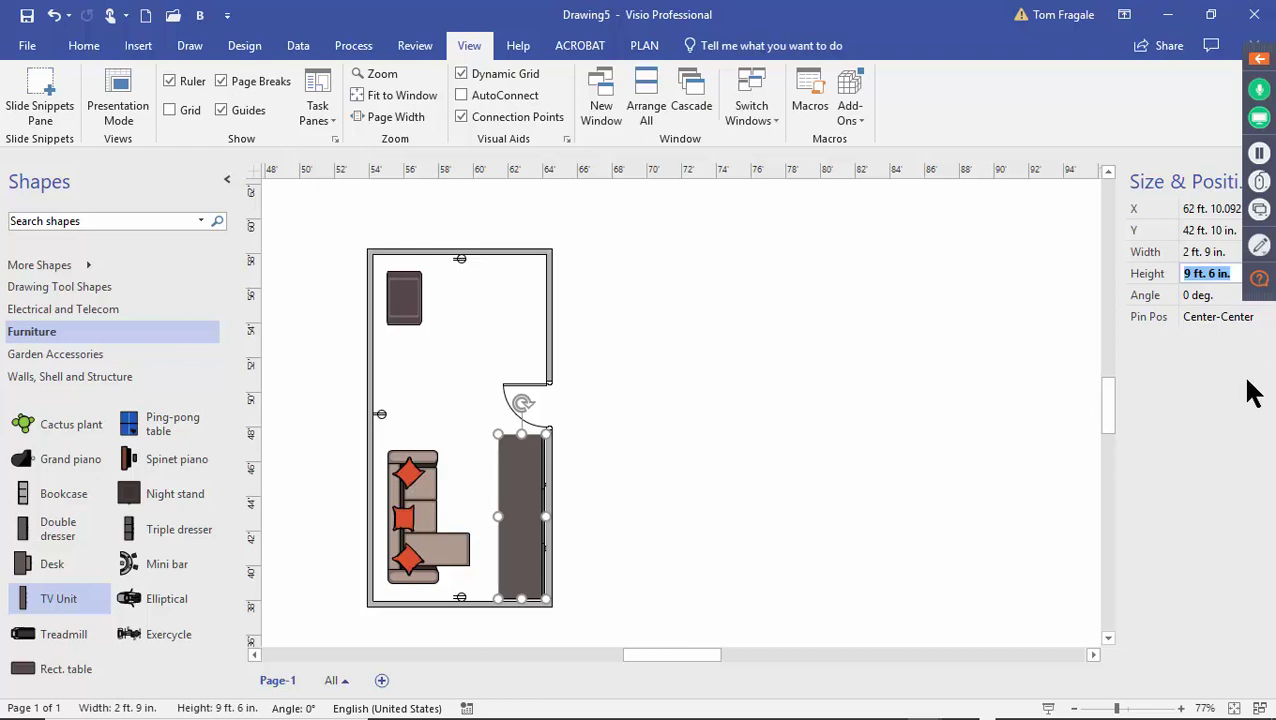
pyautogui.write('5')
pyautogui.press('Return')
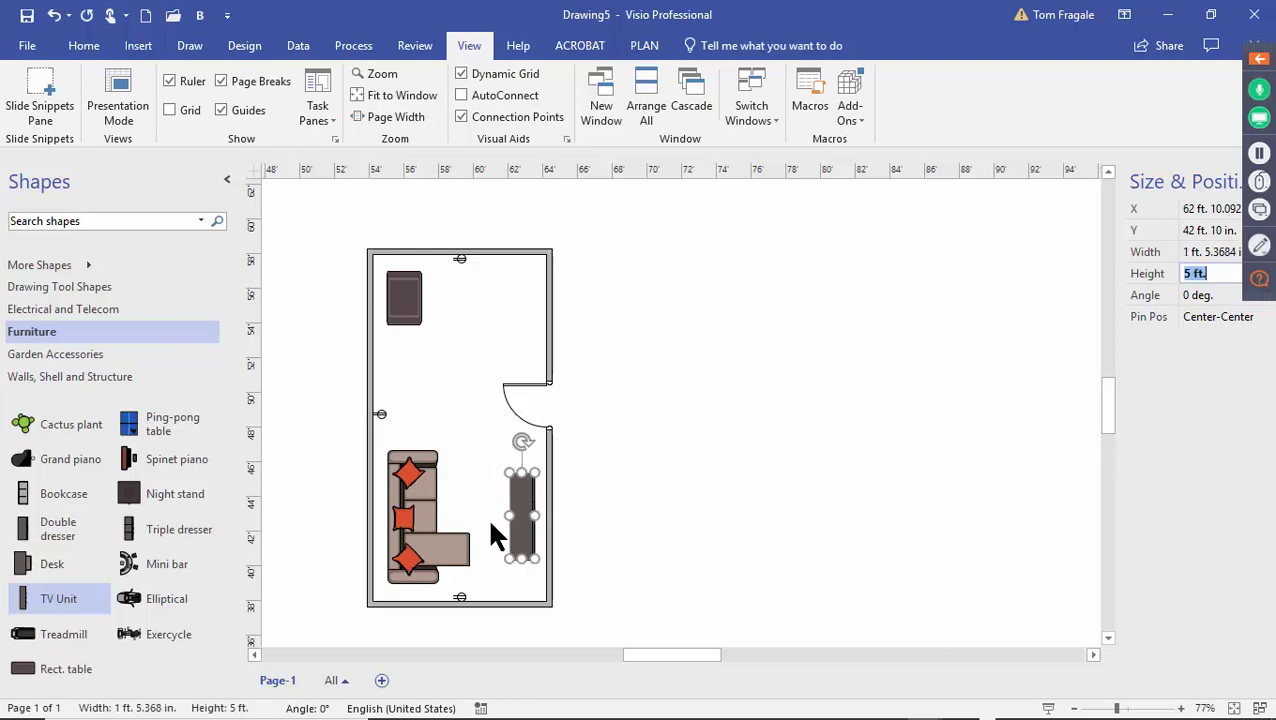
pyautogui.moveTo(520, 512)
pyautogui.mouseDown()
pyautogui.moveTo(534, 503)
pyautogui.moveTo(516, 508)
pyautogui.mouseUp()
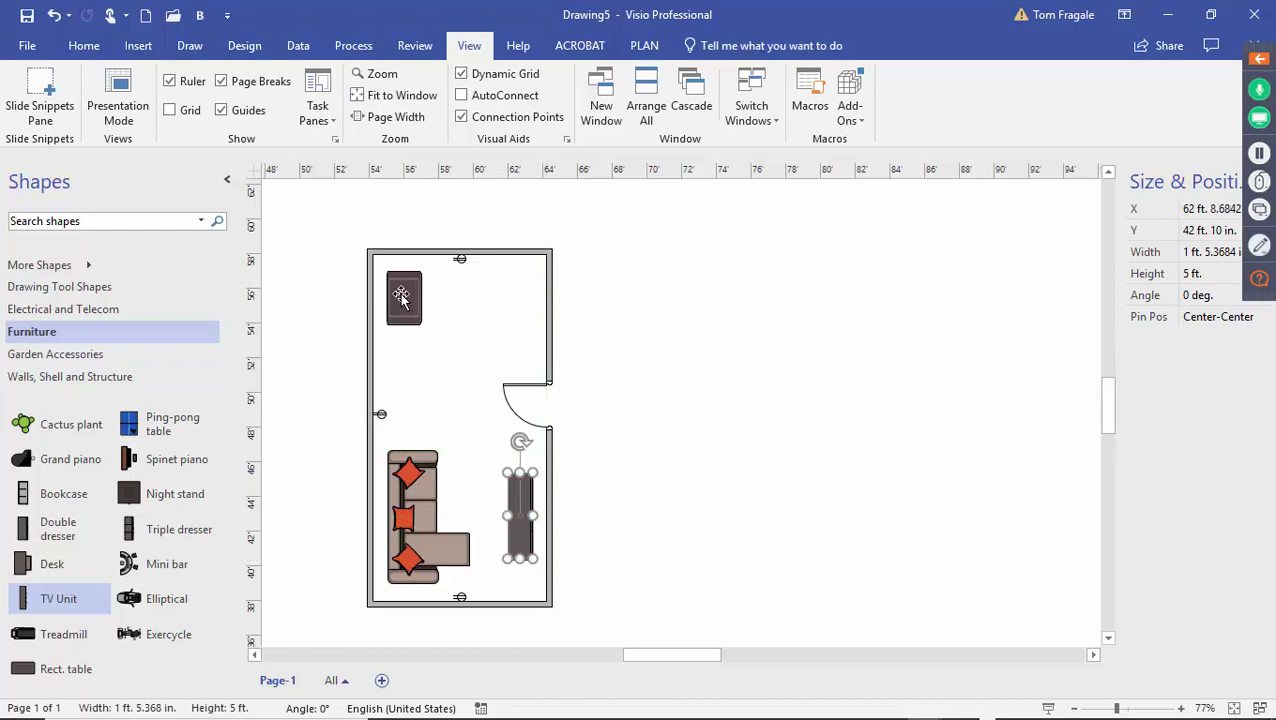
# Move the rectangular table below the top wall's socket outlet and place a Palm plant in the room's upper-left corner
pyautogui.moveTo(406, 293); pyautogui.dragTo(460, 304)
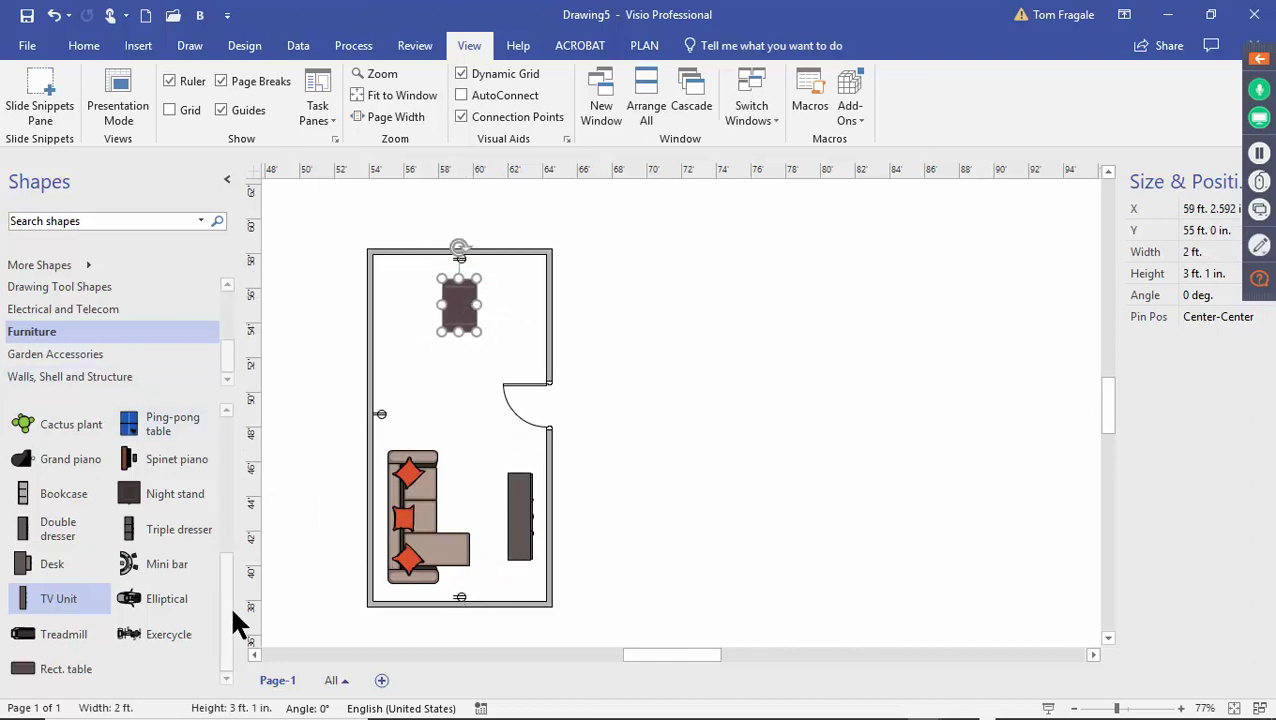
pyautogui.moveTo(226, 614); pyautogui.dragTo(227, 548)
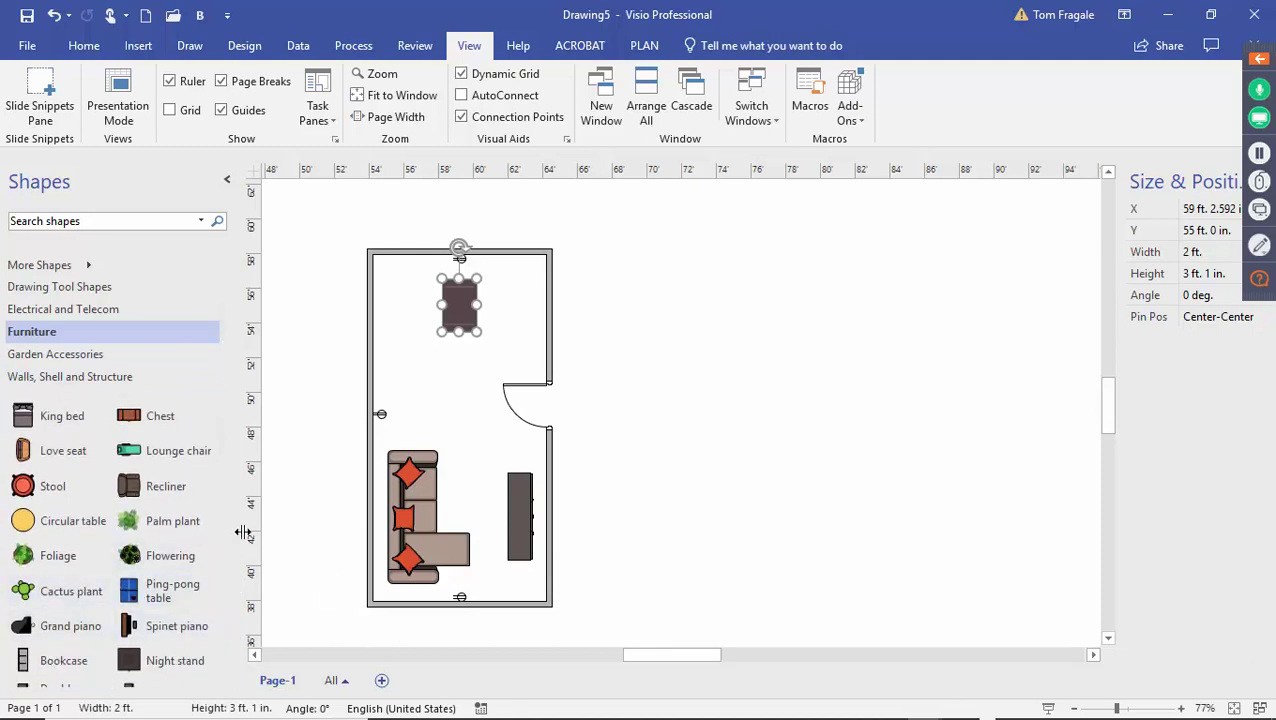
pyautogui.moveTo(172, 532); pyautogui.dragTo(395, 275)
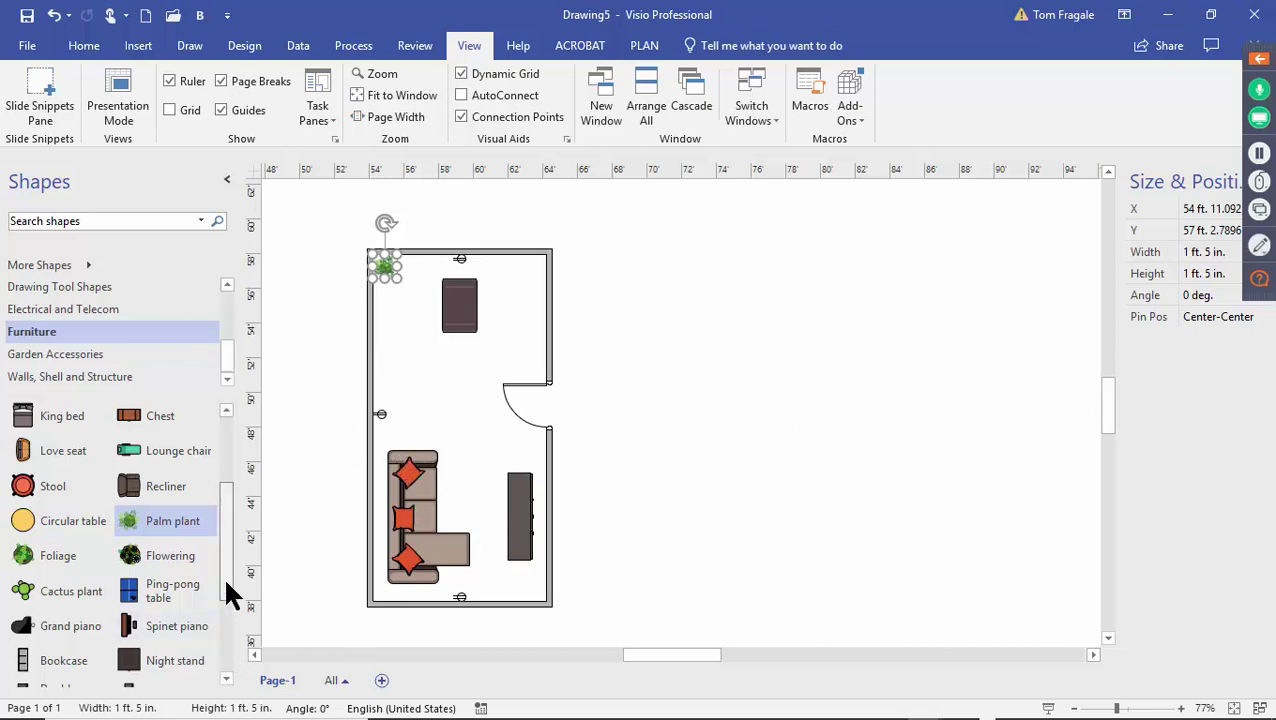
# Place a Chair near the left wall, midway between the palm plant and the sofa, and rotate it 45 degrees
pyautogui.scroll(-3, 225, 610)
pyautogui.scroll(-1, 229, 658)
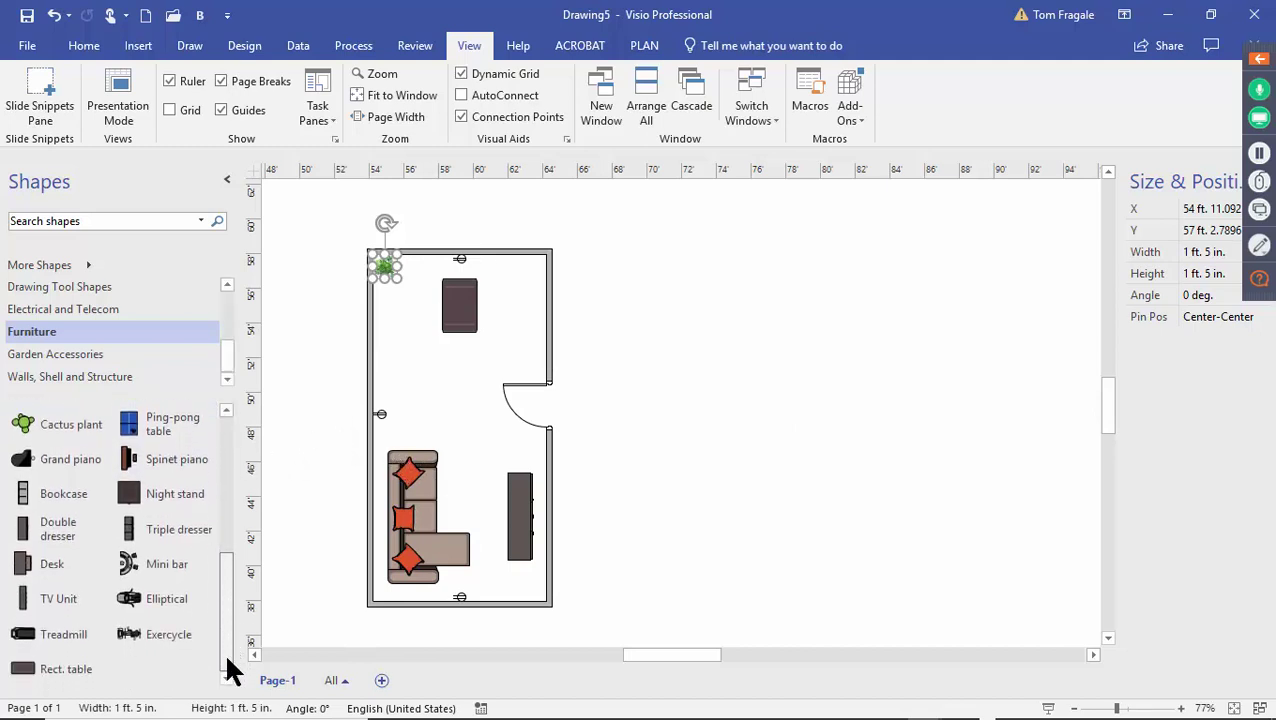
pyautogui.scroll(1, 222, 647)
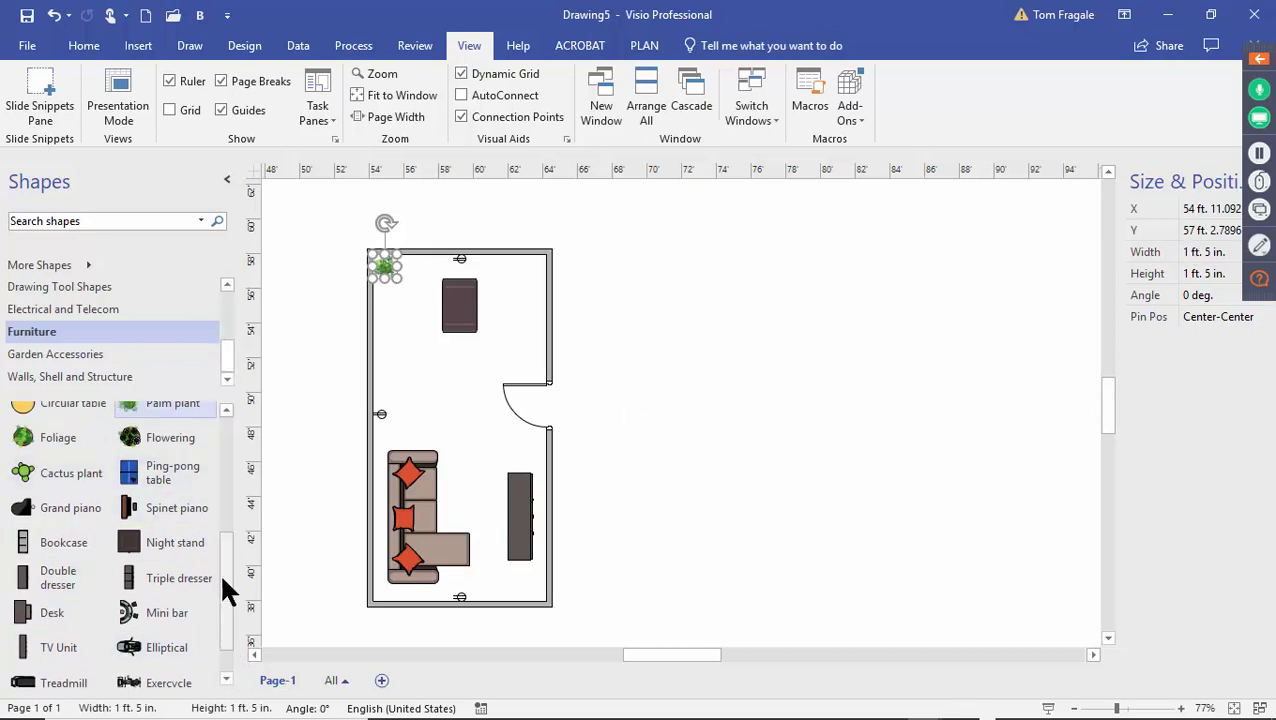
pyautogui.moveTo(224, 581); pyautogui.dragTo(239, 453)
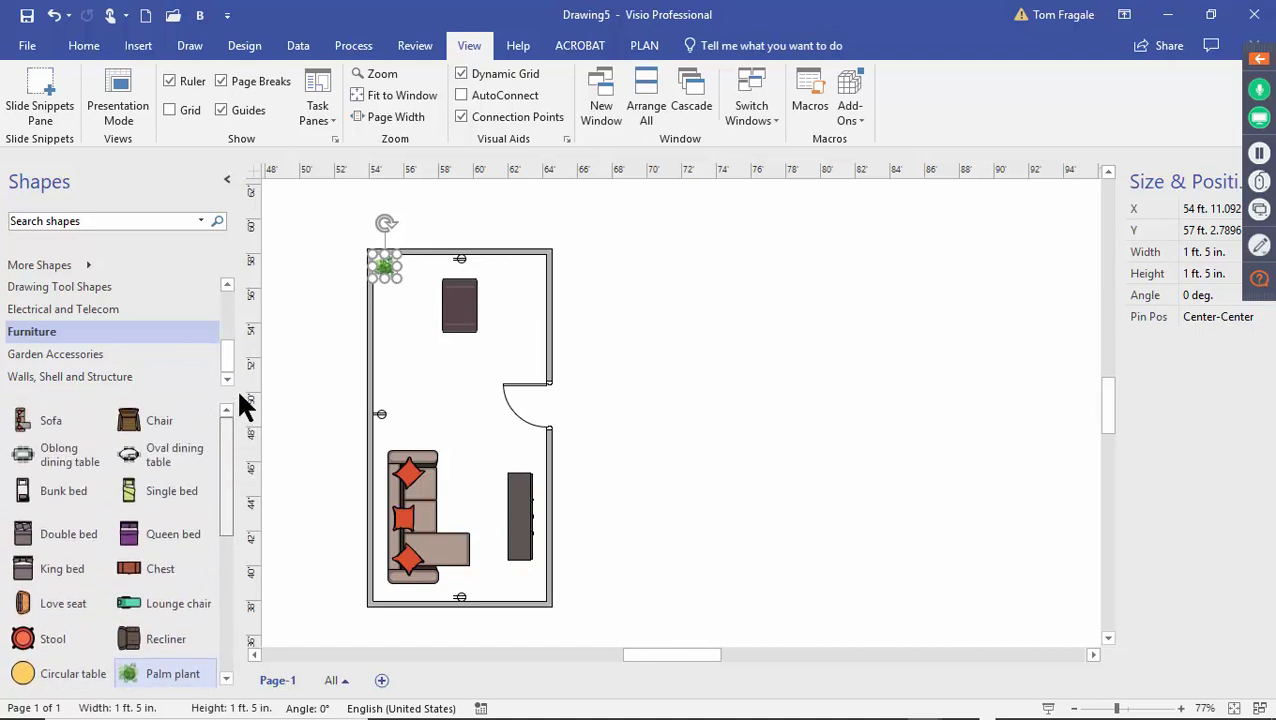
pyautogui.moveTo(151, 423); pyautogui.dragTo(408, 374)
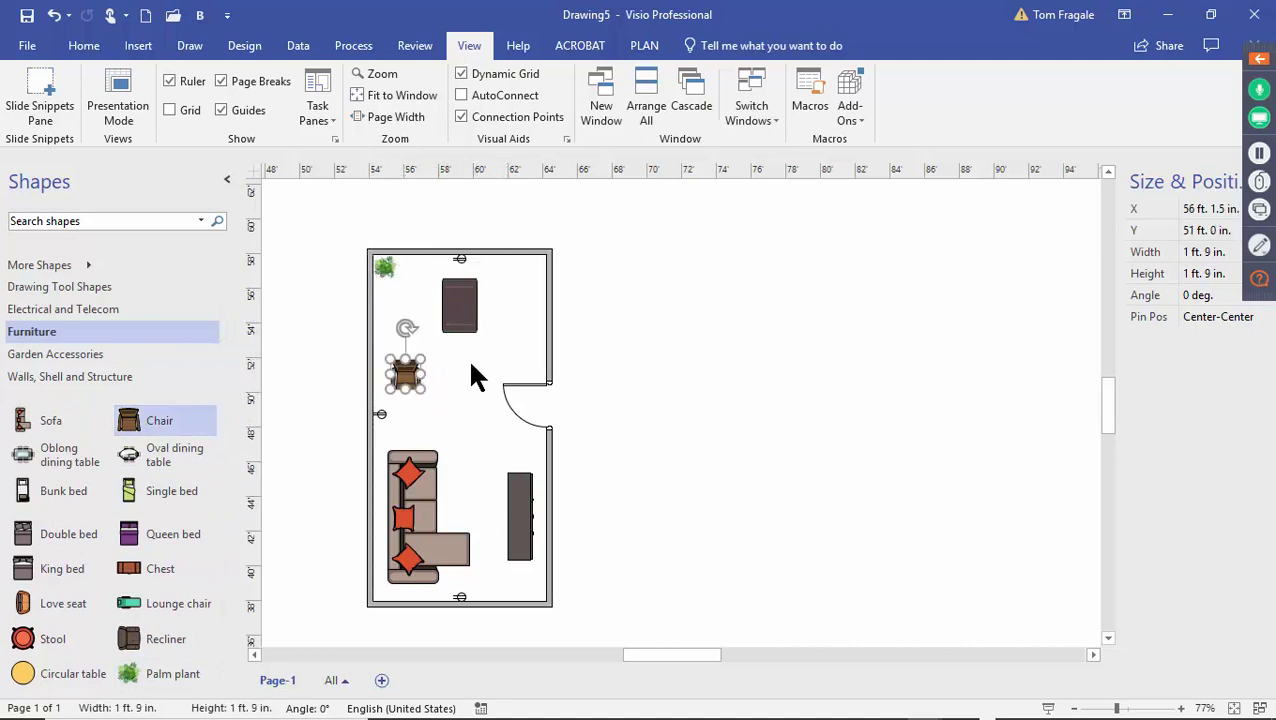
pyautogui.moveTo(405, 327); pyautogui.dragTo(372, 341)
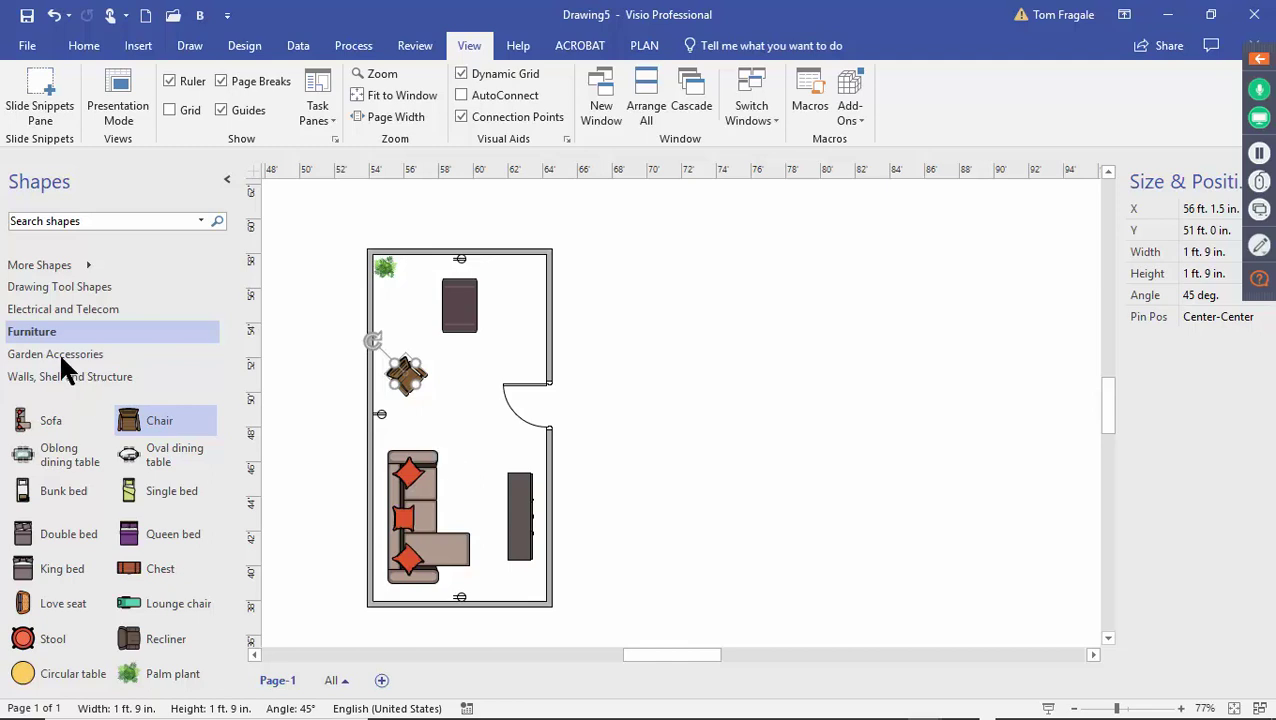
# Add a Rect. table about 3 ft by 1.6 ft between the chair and sofa, and a Bookcase on the right wall above the door
pyautogui.scroll(-3, 219, 523)
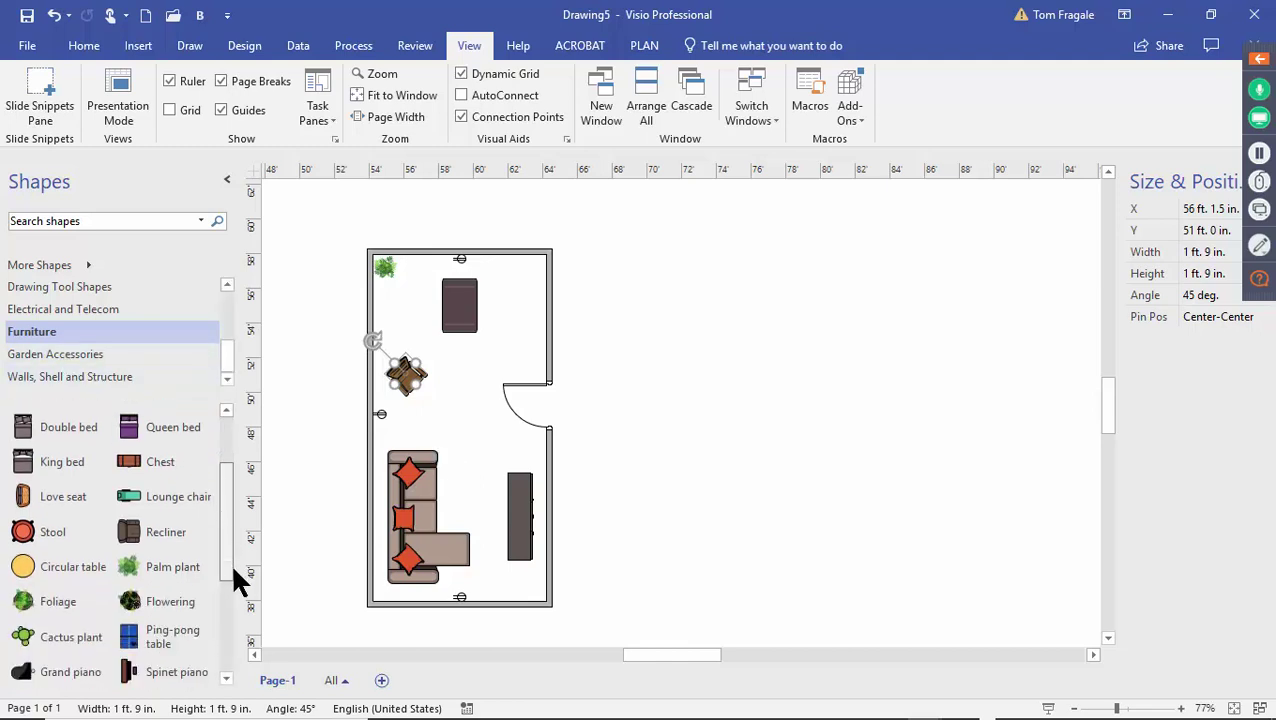
pyautogui.moveTo(232, 568); pyautogui.dragTo(234, 675)
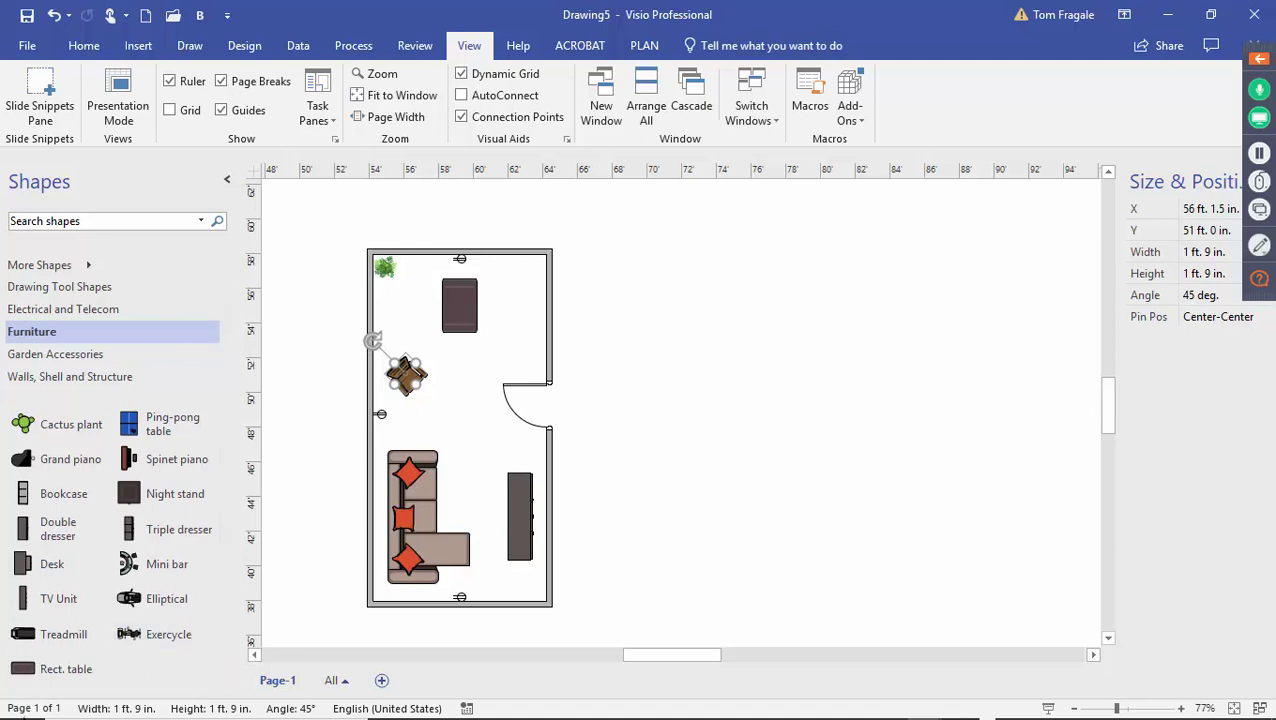
pyautogui.moveTo(42, 670); pyautogui.dragTo(436, 424)
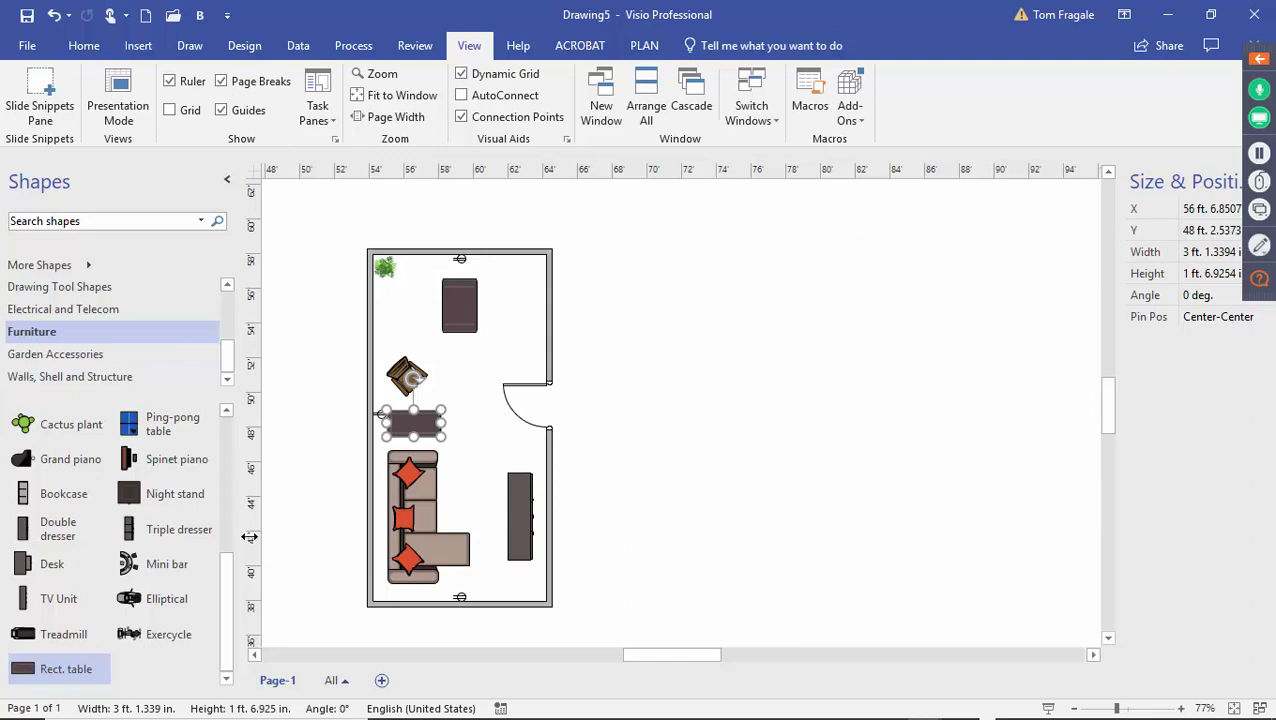
pyautogui.moveTo(55, 494); pyautogui.dragTo(533, 313)
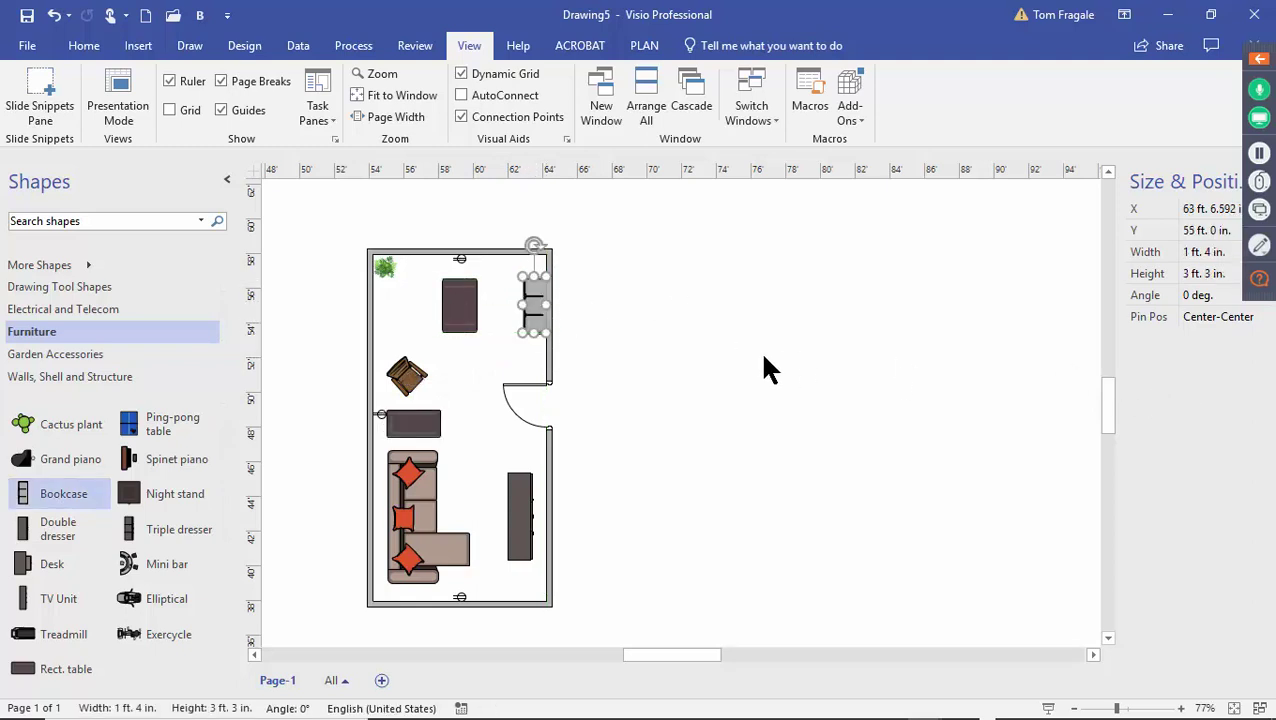
# Save the drawing in the Documents folder as "room layout" in the Visio Drawing format
pyautogui.click(27, 15)
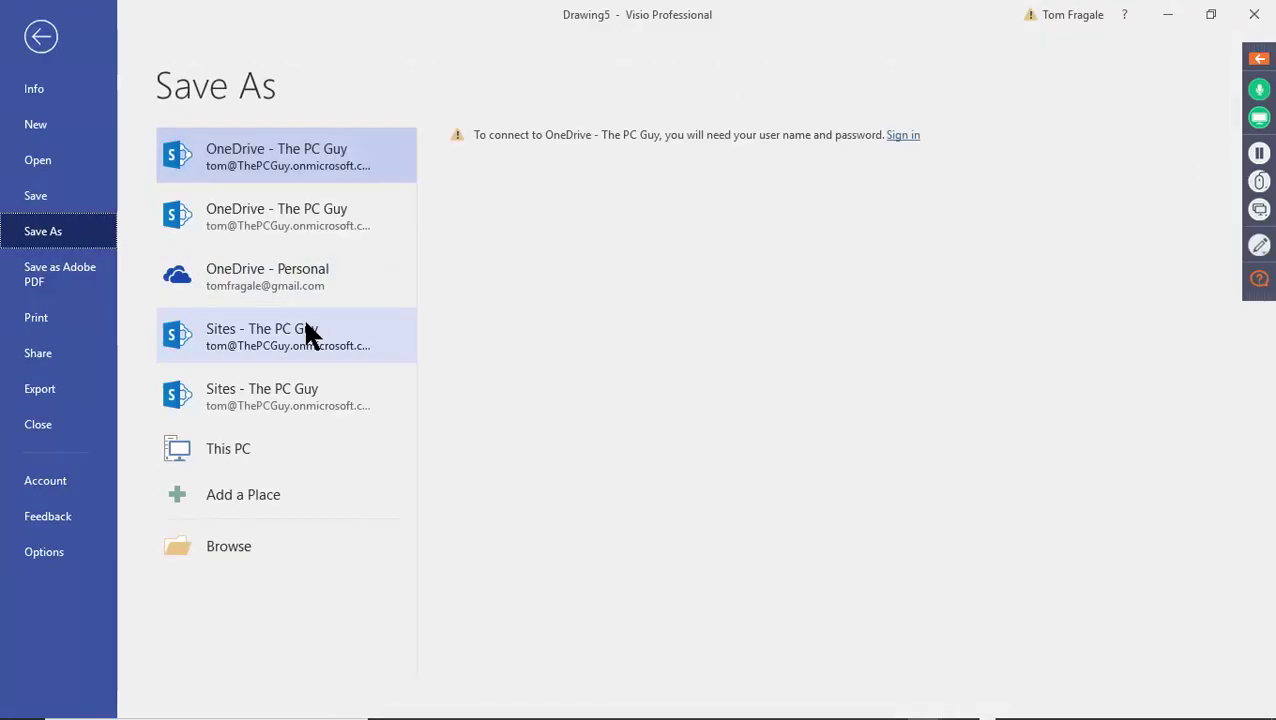
pyautogui.click(40, 194)
pyautogui.click(222, 551)
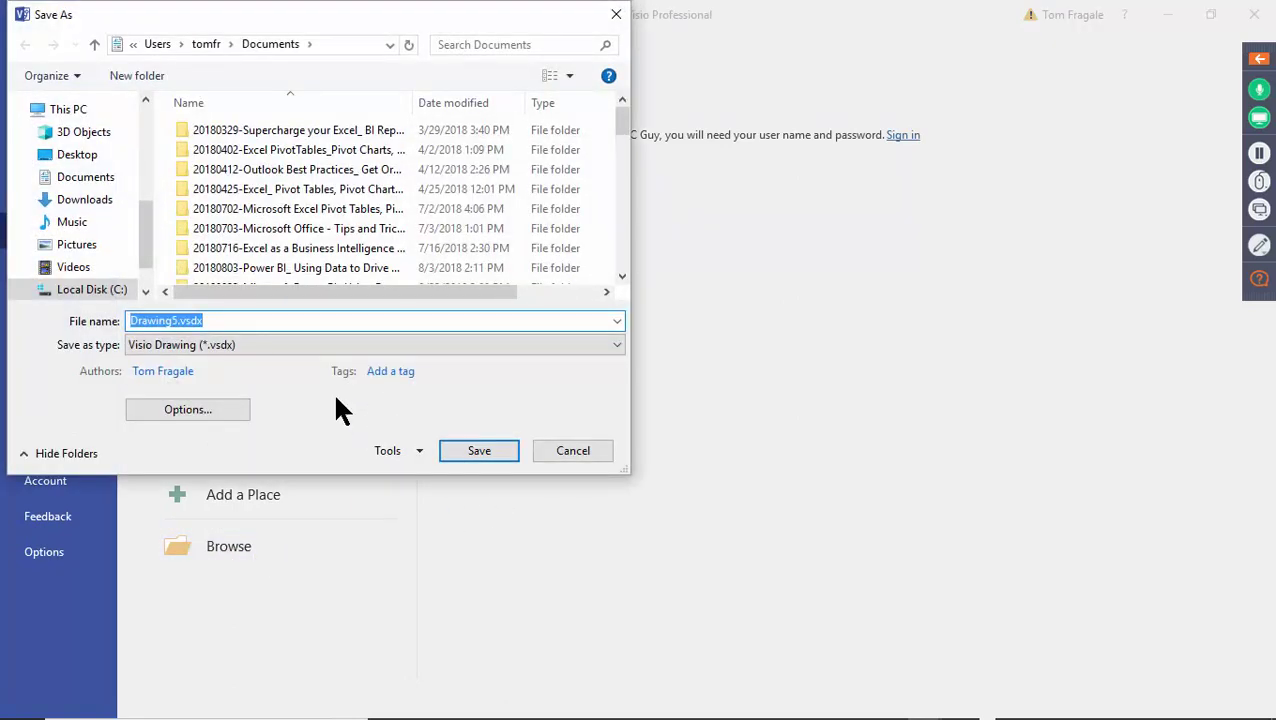
pyautogui.write('room layout')
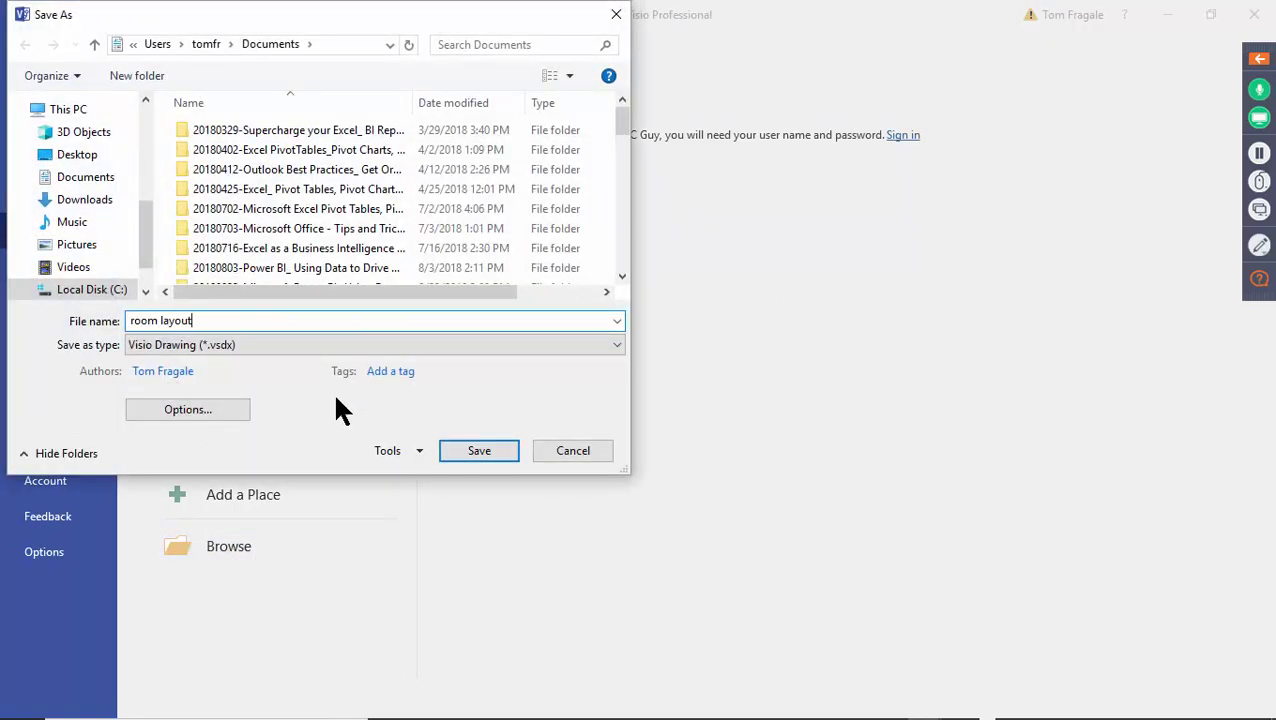
pyautogui.press('Return')
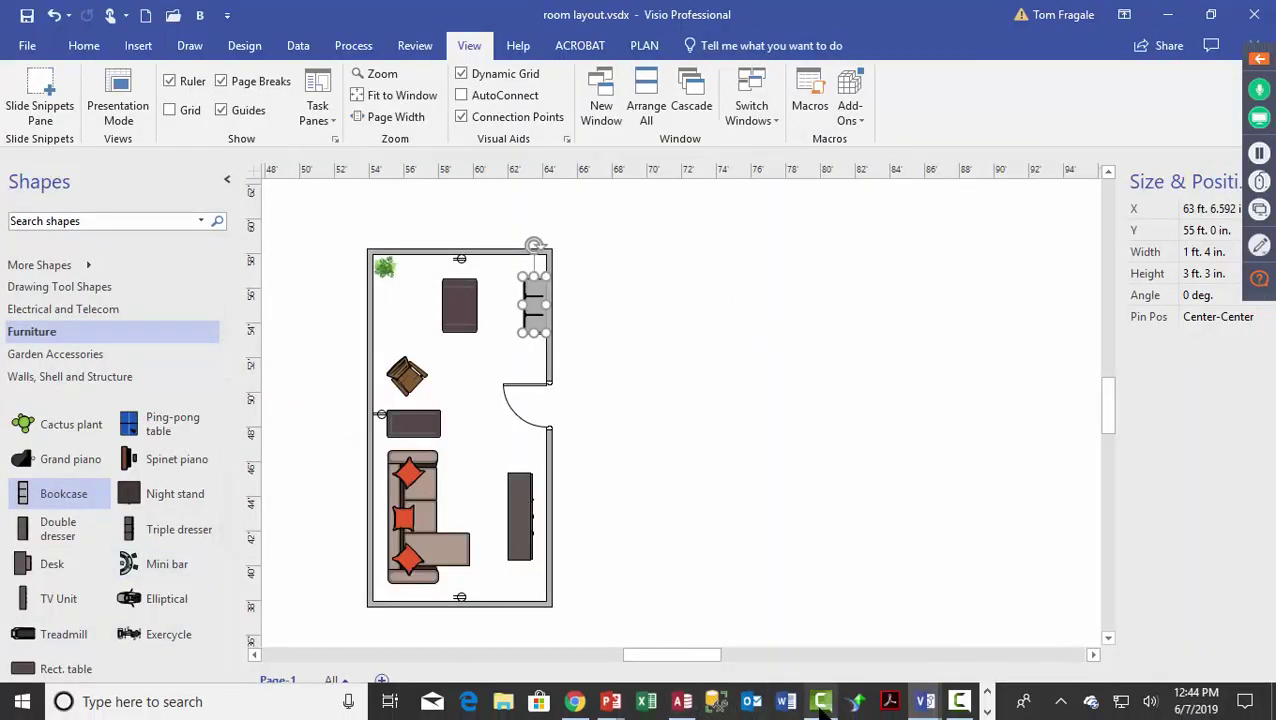
# Switch to the visiowebinar.pptx presentation in PowerPoint and show slide 14, which covers the Data tab
pyautogui.moveTo(930, 712)
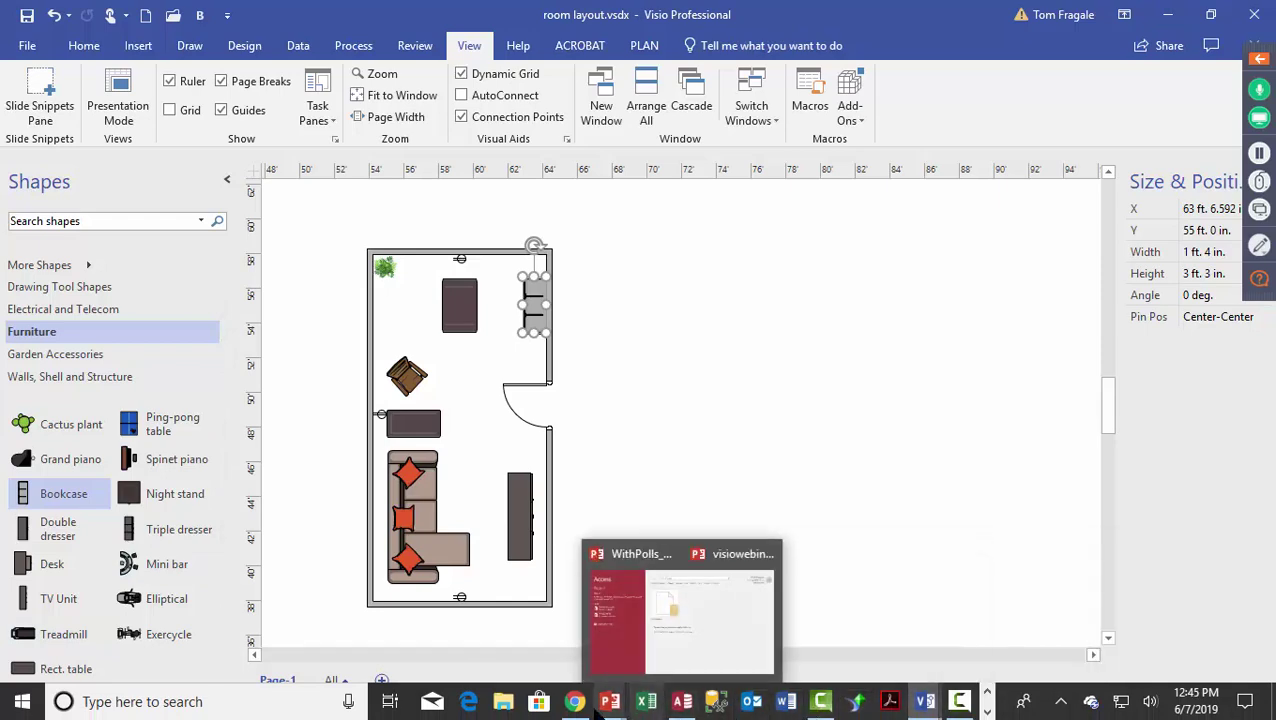
pyautogui.moveTo(609, 701)
pyautogui.click(740, 652)
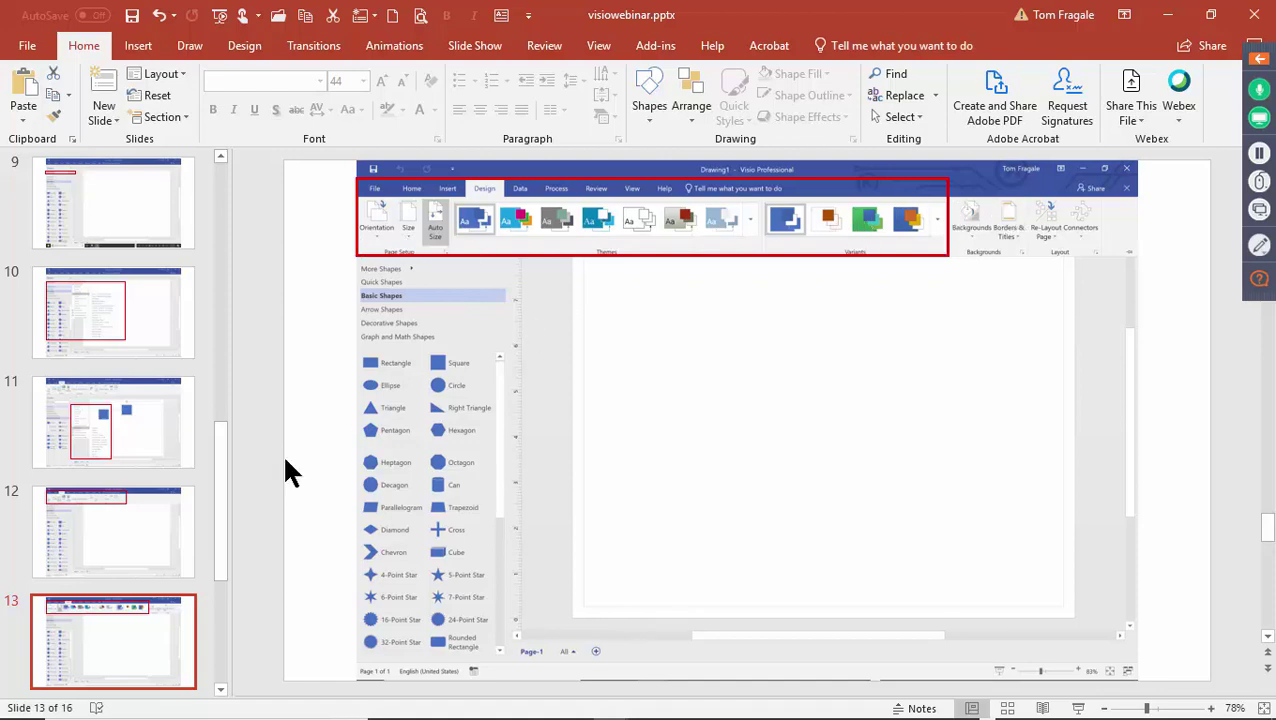
pyautogui.click(221, 689)
pyautogui.click(85, 690)
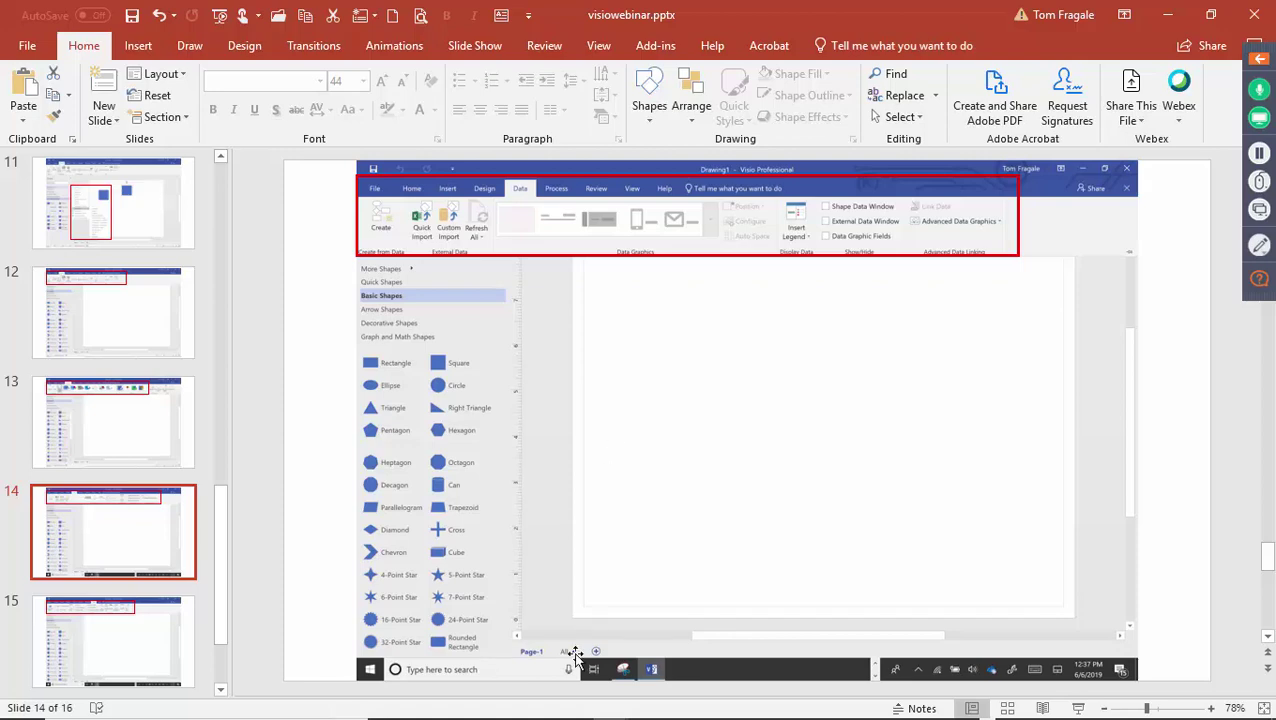
# Switch from the presentation to the room layout.vsdx drawing in Visio
pyautogui.moveTo(530, 716)
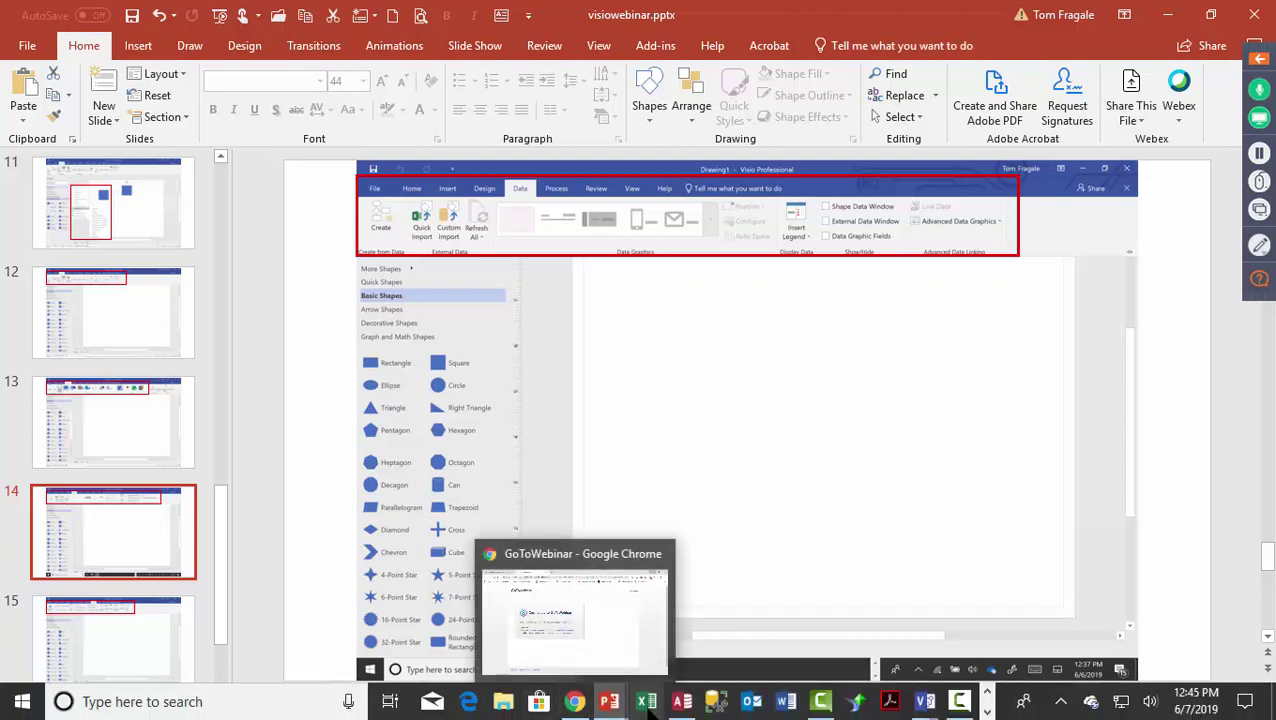
pyautogui.moveTo(716, 712)
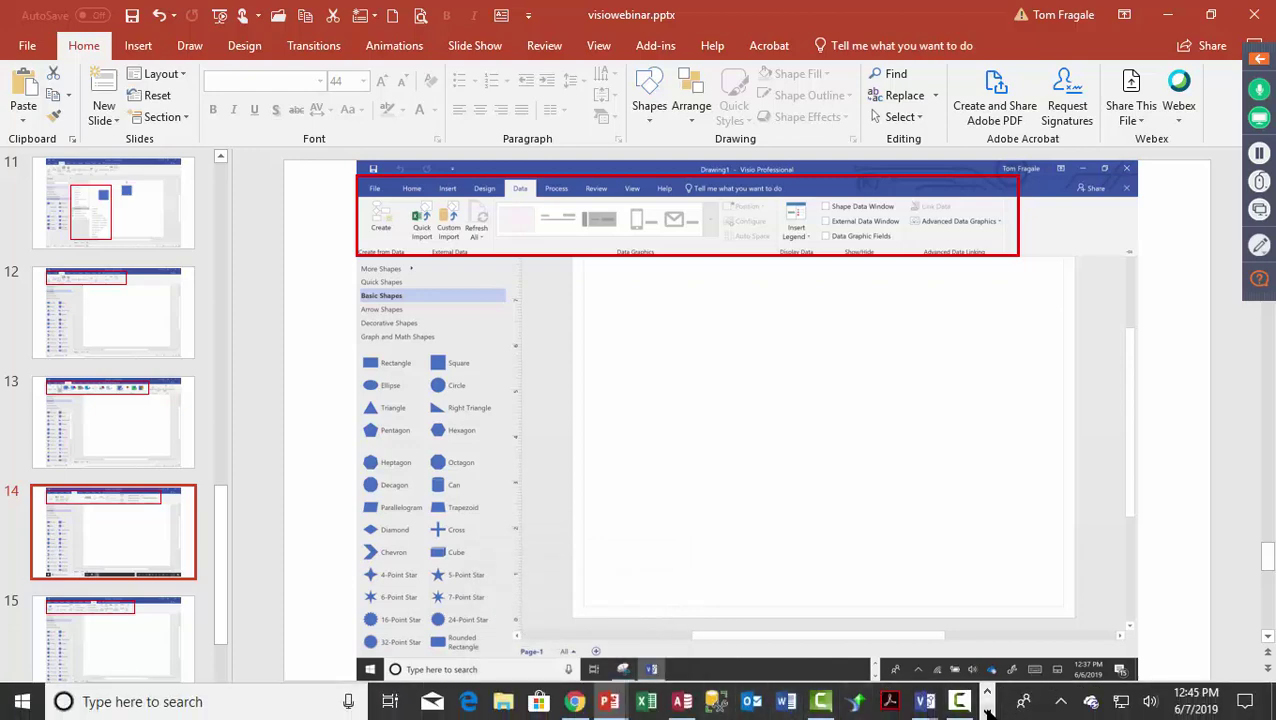
pyautogui.click(925, 701)
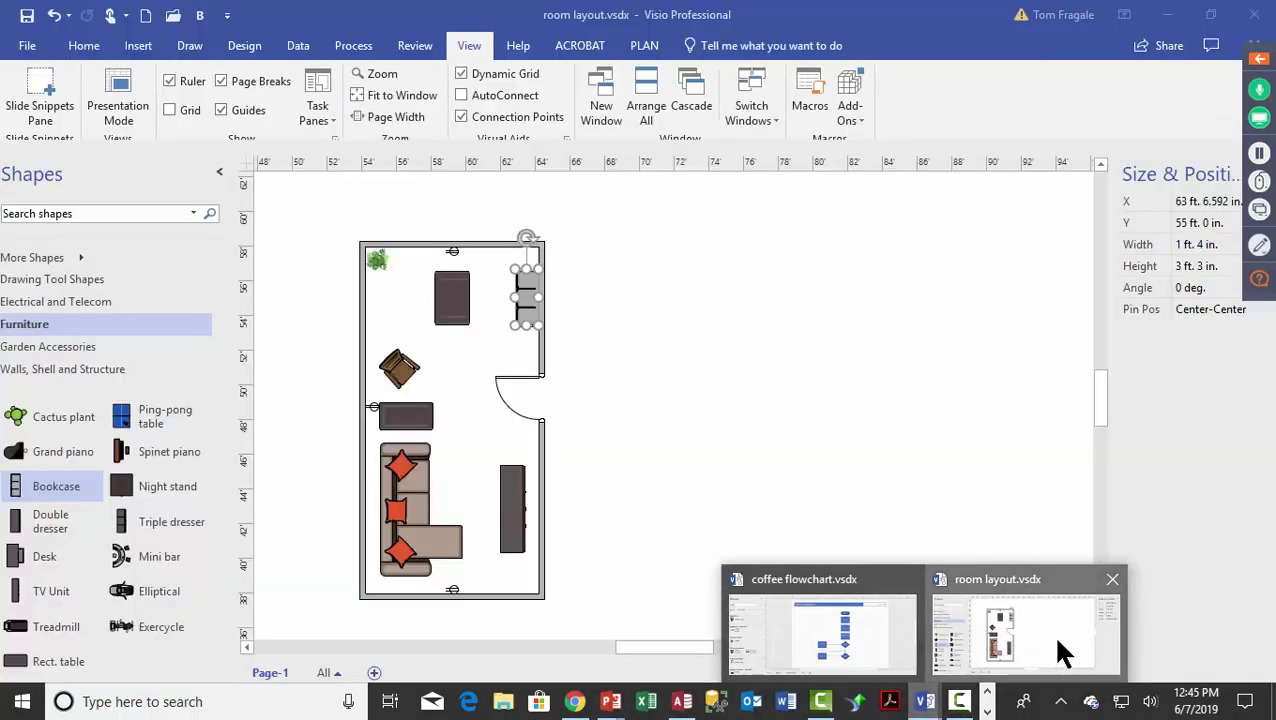
pyautogui.click(1060, 660)
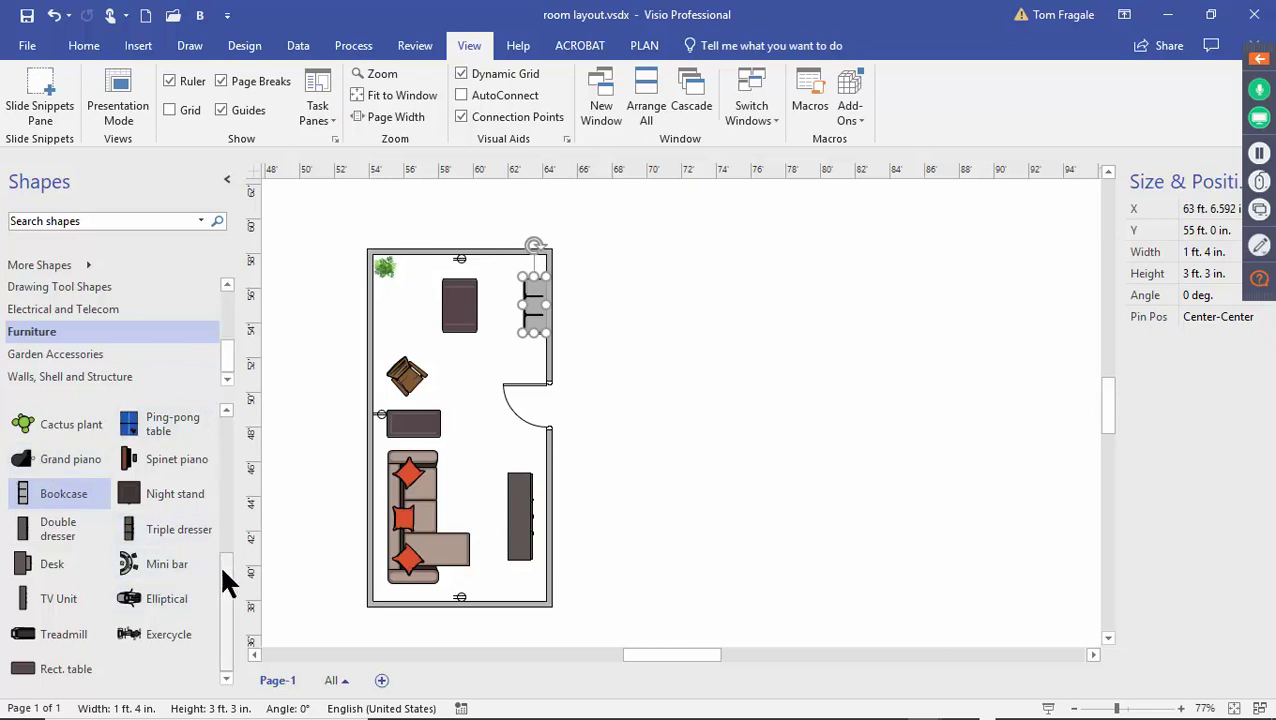
# Add a Mini bar about 2 ft 6 in by 3 ft 3 in along the left wall, between the palm plant and the chair
pyautogui.moveTo(228, 584); pyautogui.dragTo(228, 642)
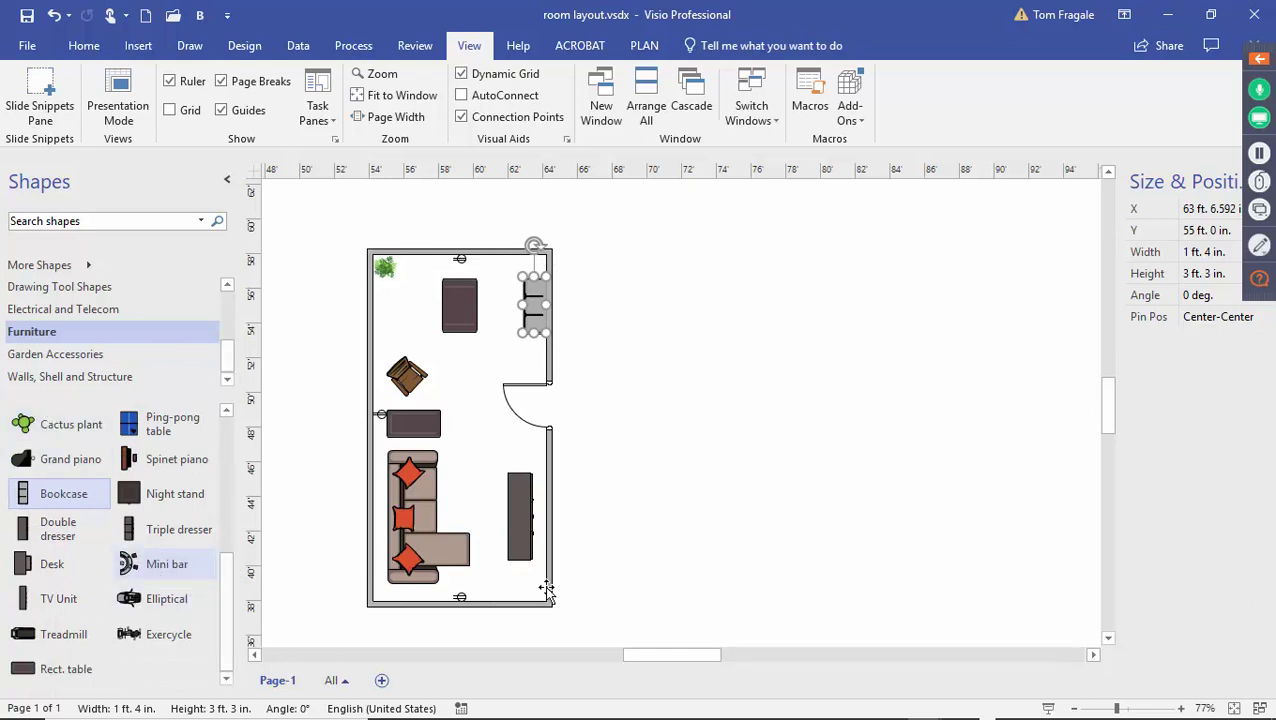
pyautogui.moveTo(125, 564); pyautogui.dragTo(404, 321)
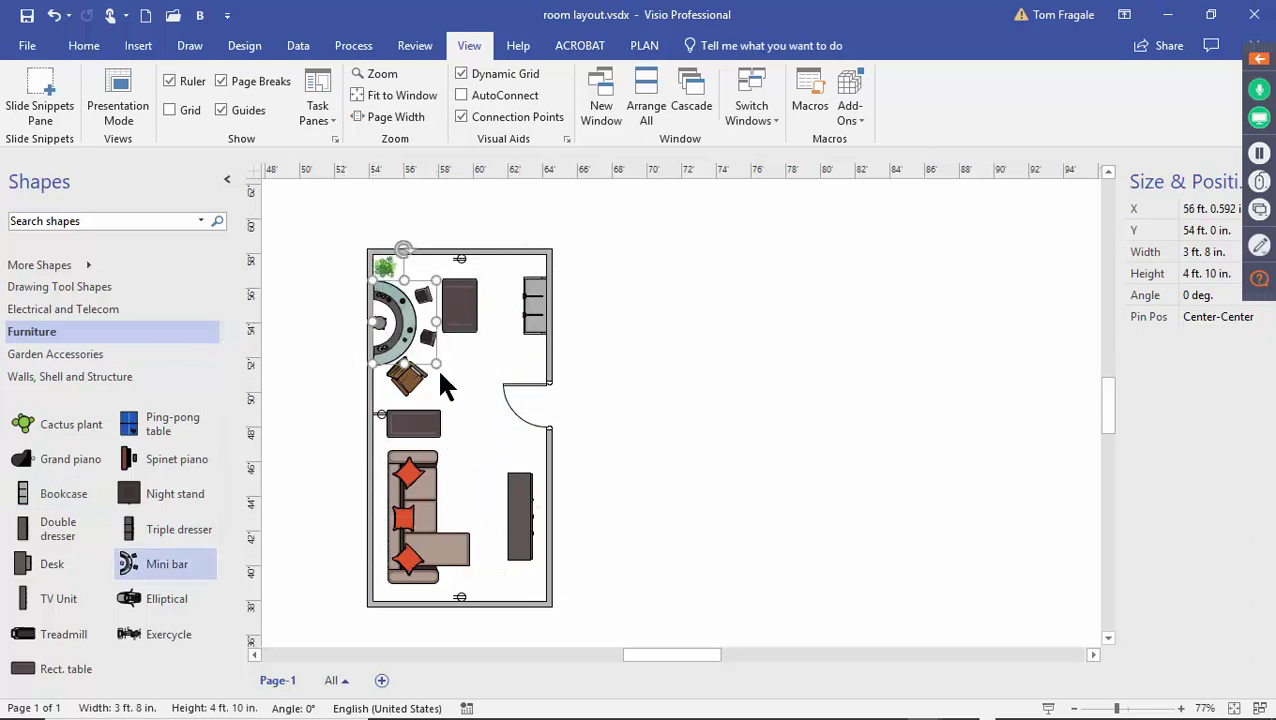
pyautogui.moveTo(436, 367); pyautogui.dragTo(421, 315)
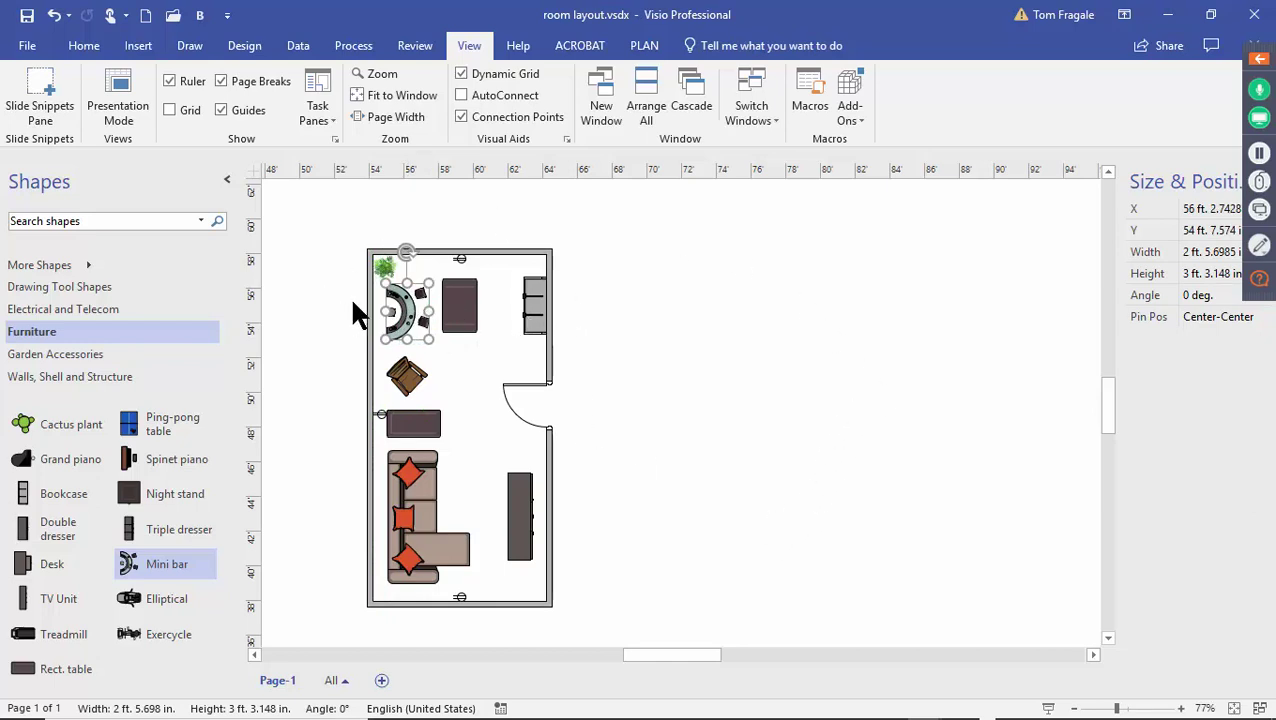
pyautogui.moveTo(398, 308); pyautogui.dragTo(390, 308)
pyautogui.click(670, 316)
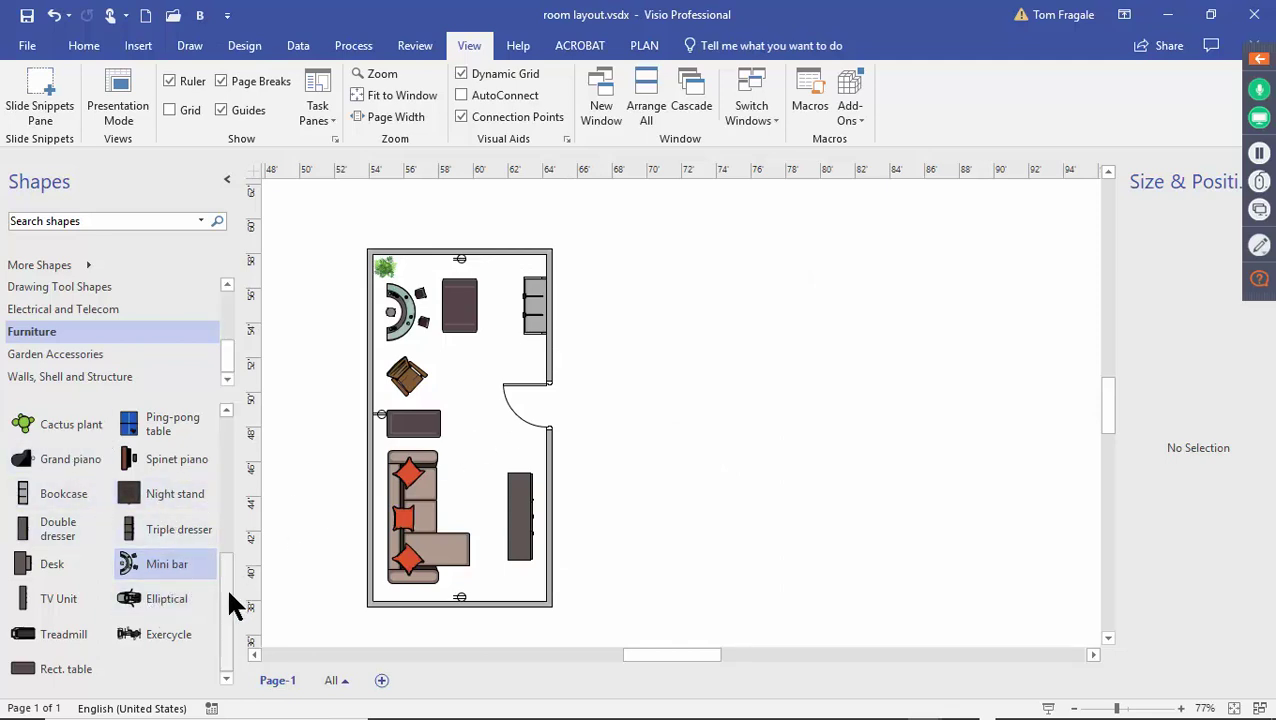
# Look through the Garden Accessories stencil and the additional shape categories, and save the room layout drawing
pyautogui.moveTo(235, 603); pyautogui.dragTo(227, 407)
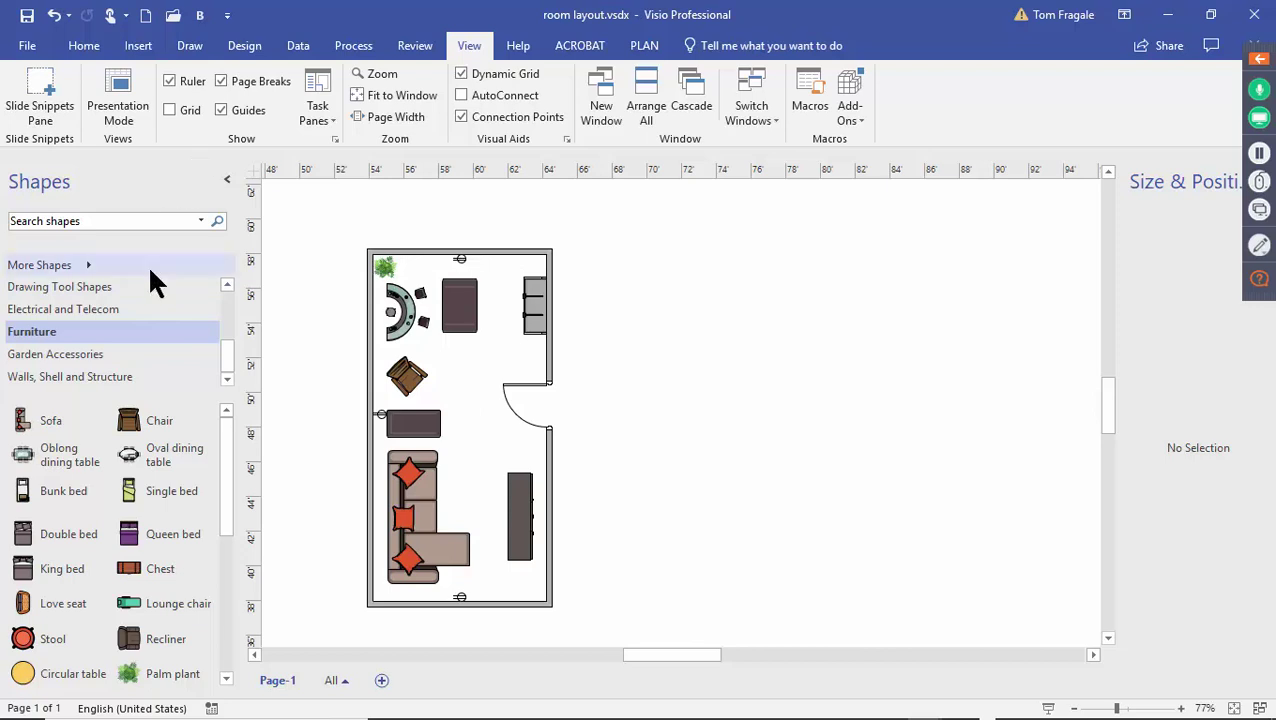
pyautogui.click(44, 352)
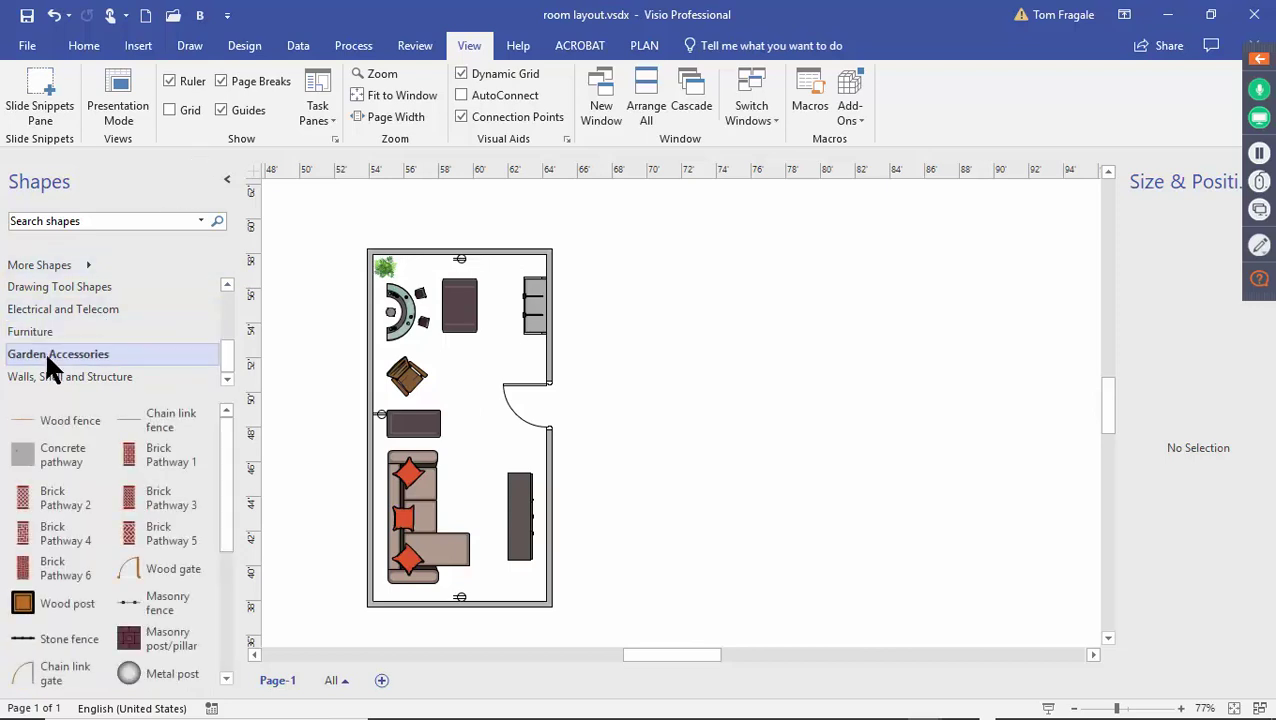
pyautogui.click(89, 262)
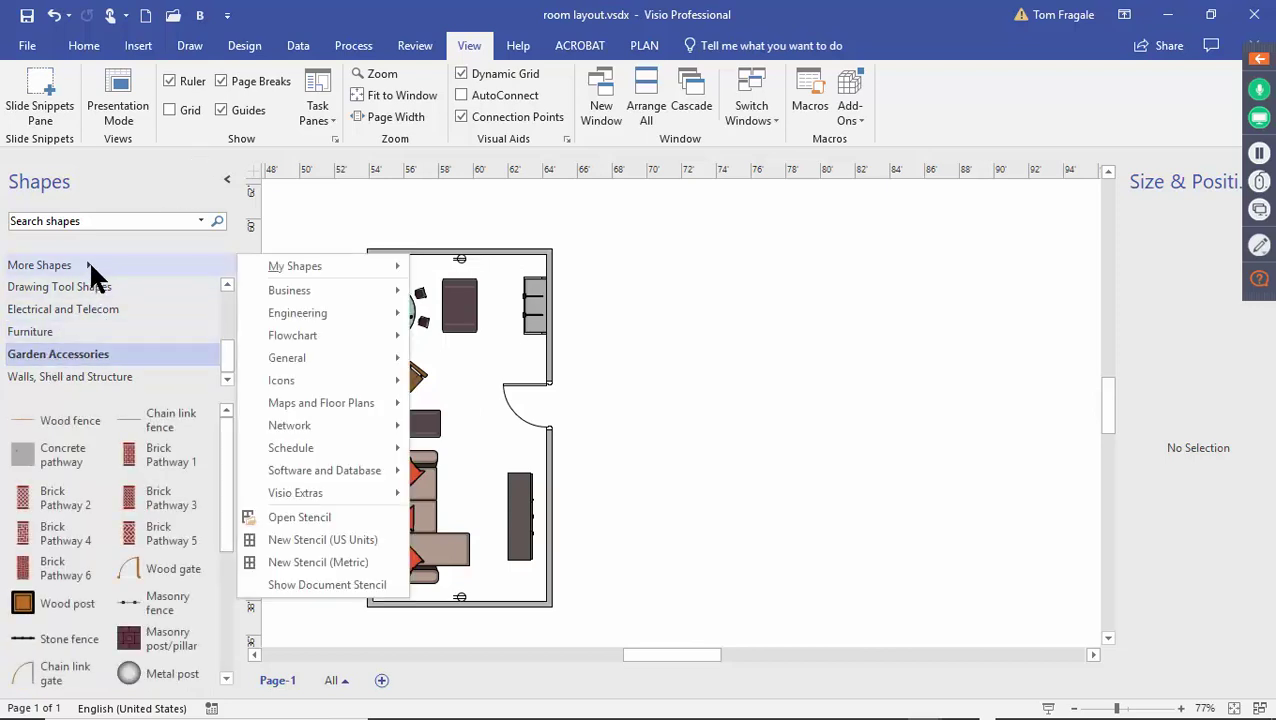
pyautogui.click(917, 492)
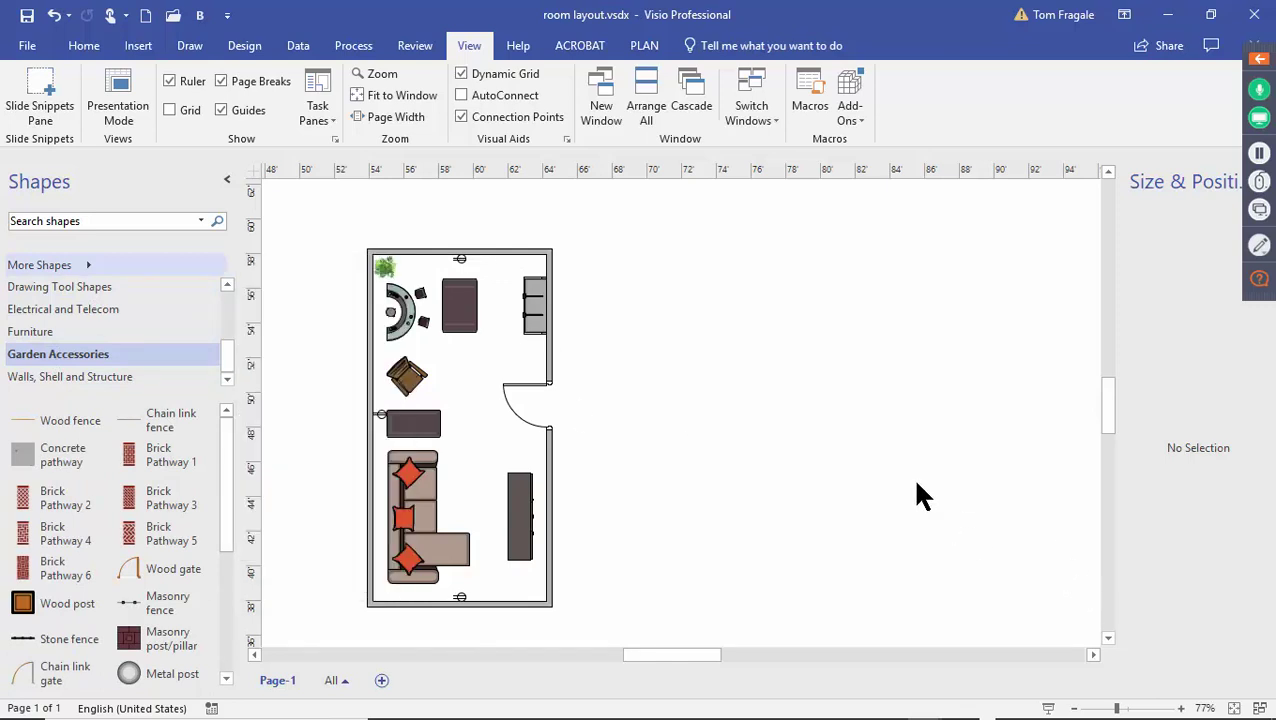
pyautogui.click(27, 18)
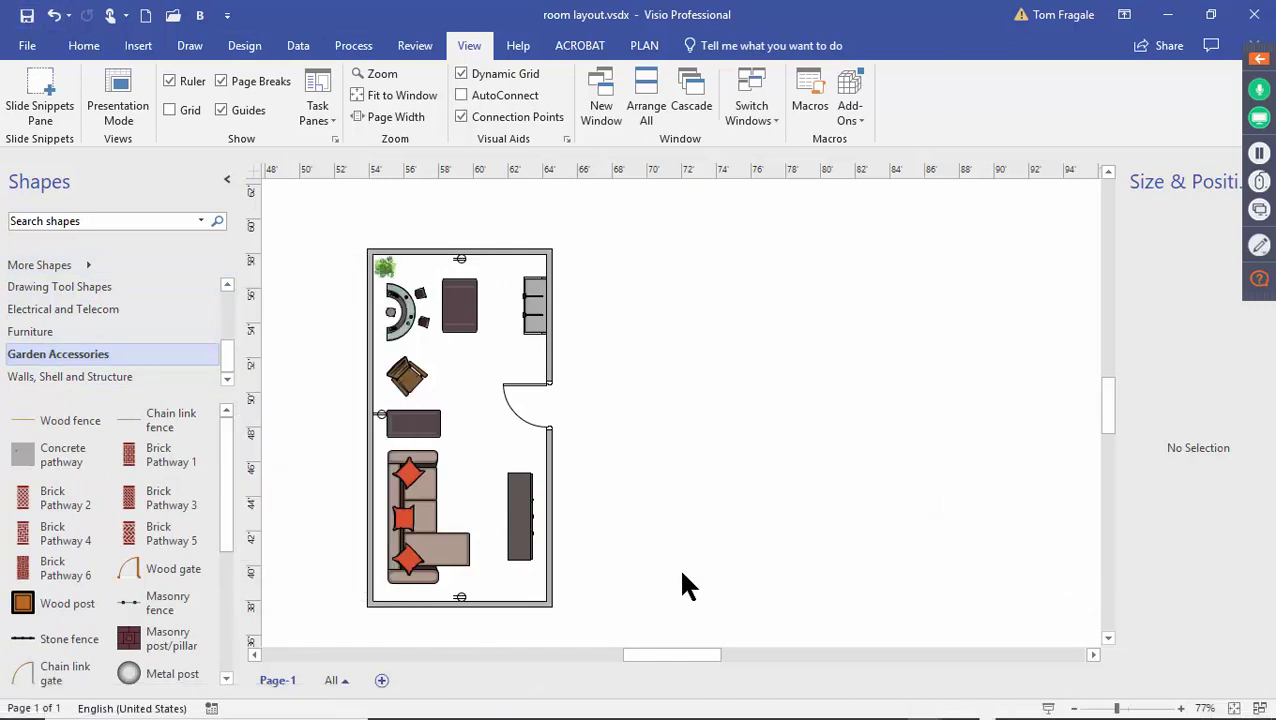
# Create a new Department Organization Chart drawing in US Units and minimize the room layout and coffee flowchart drawings
pyautogui.click(27, 45)
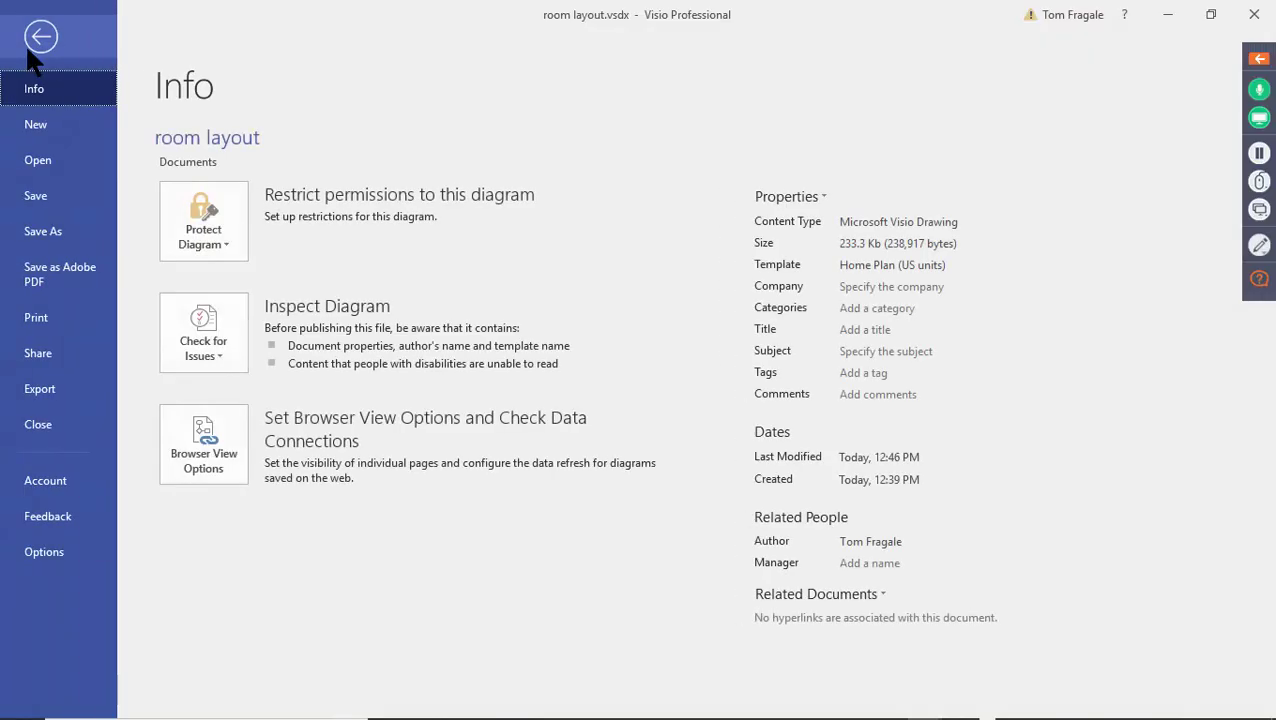
pyautogui.click(42, 122)
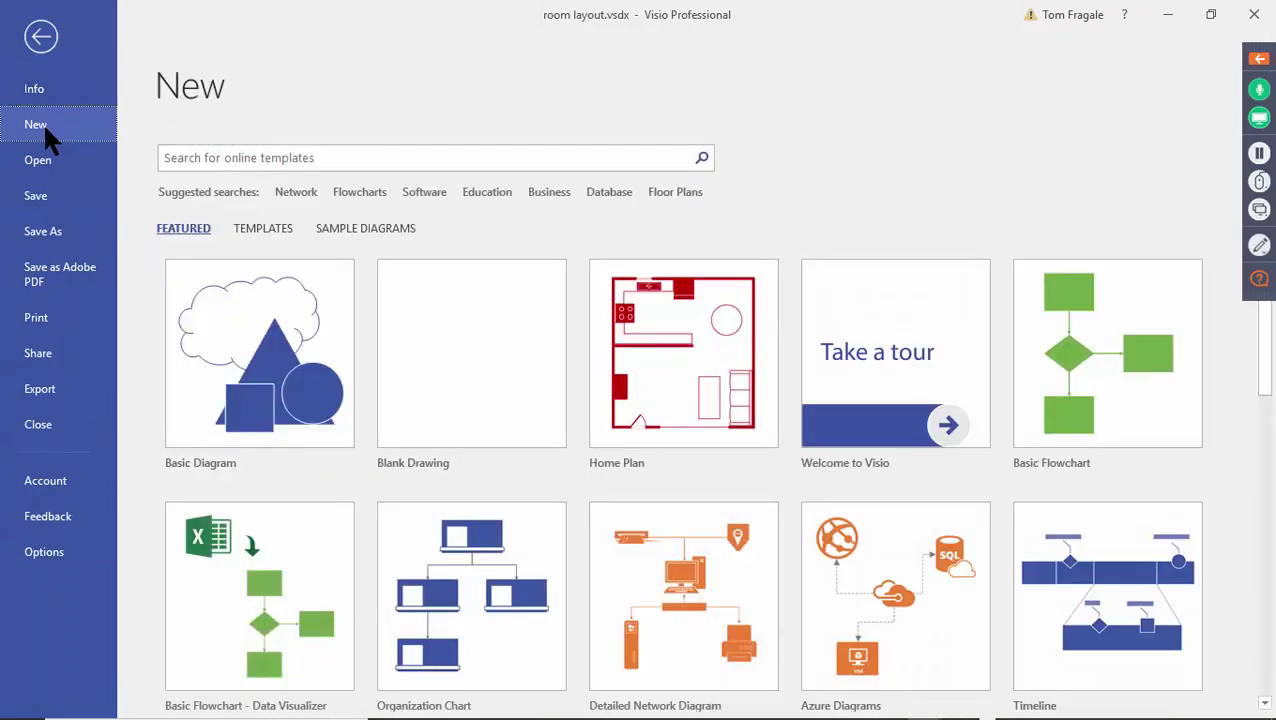
pyautogui.click(519, 551)
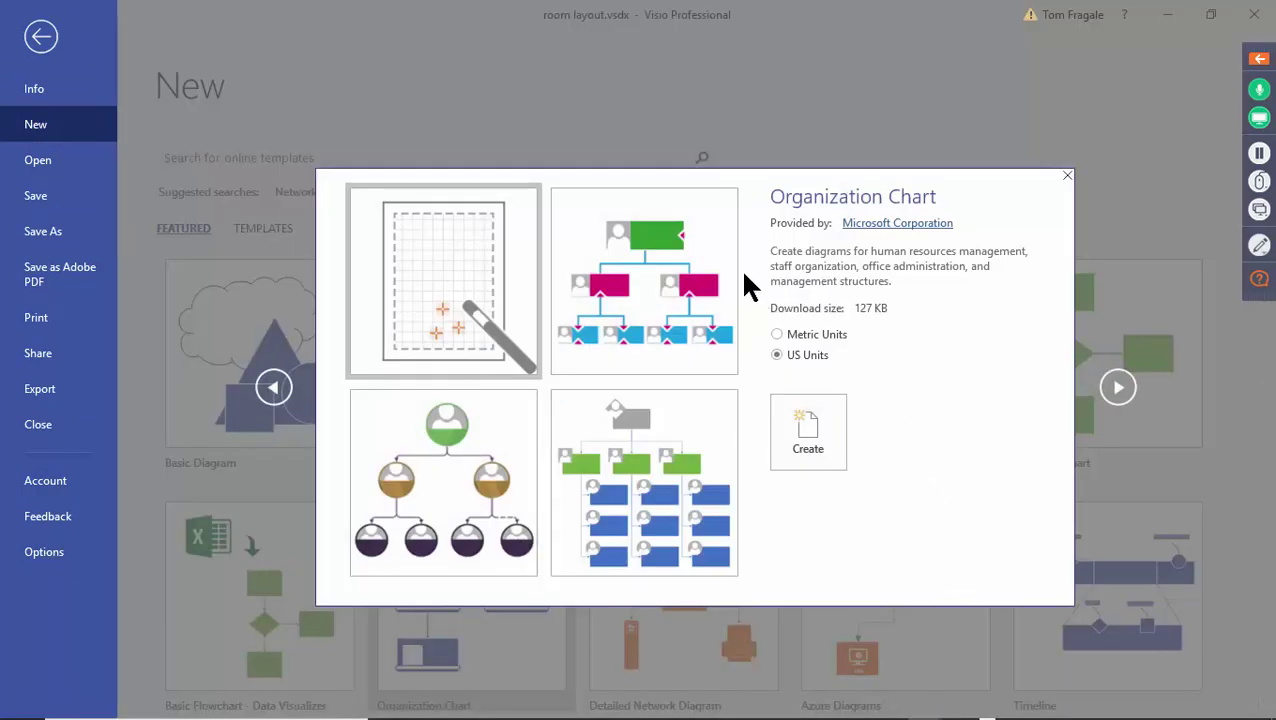
pyautogui.click(660, 268)
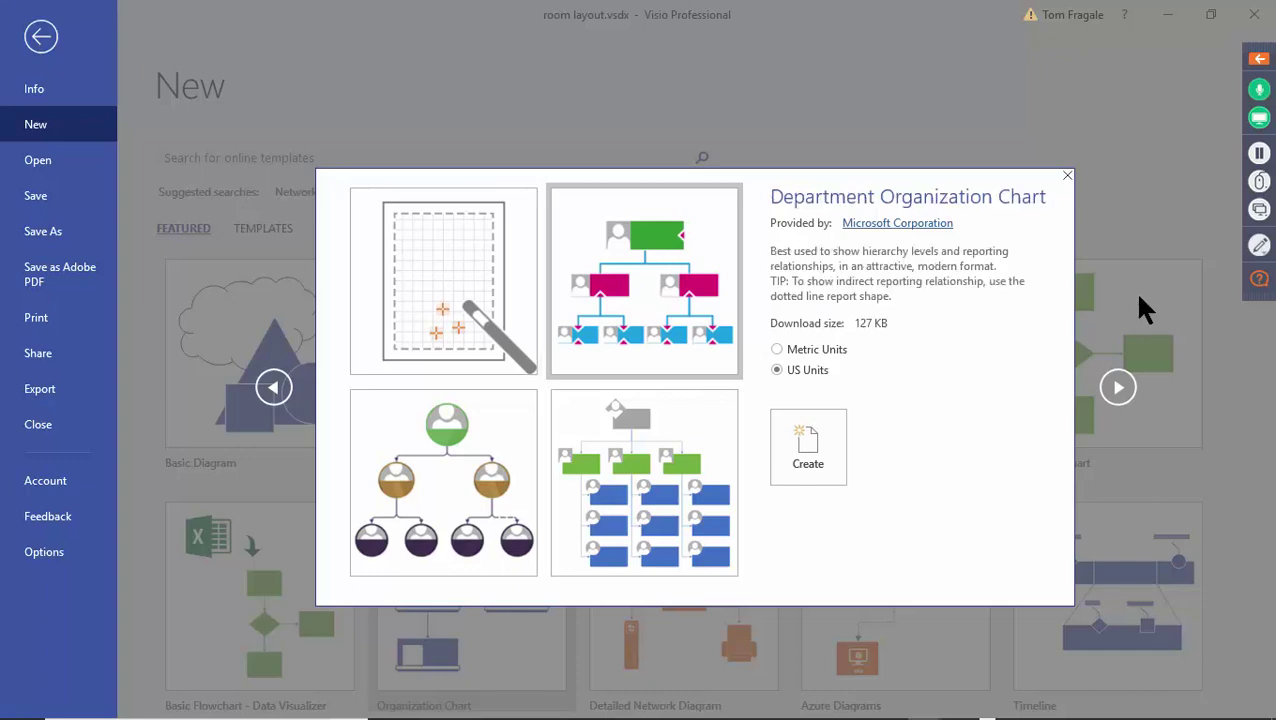
pyautogui.click(820, 443)
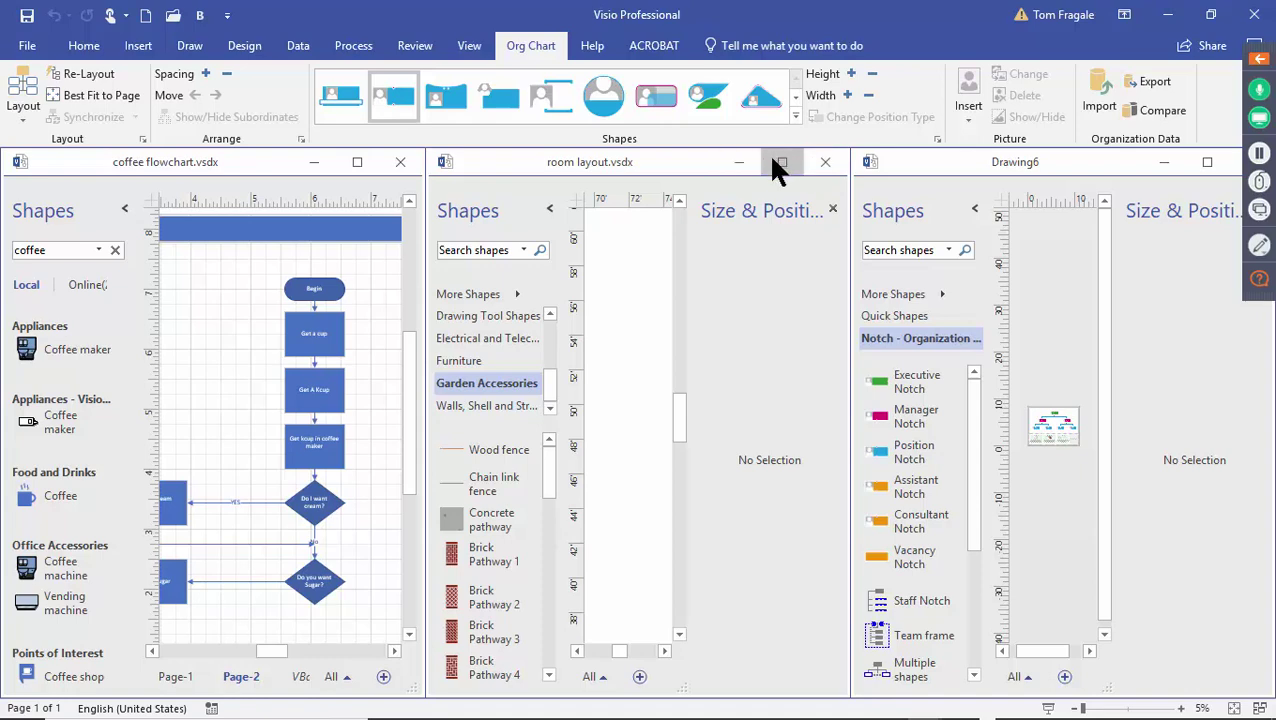
pyautogui.click(739, 163)
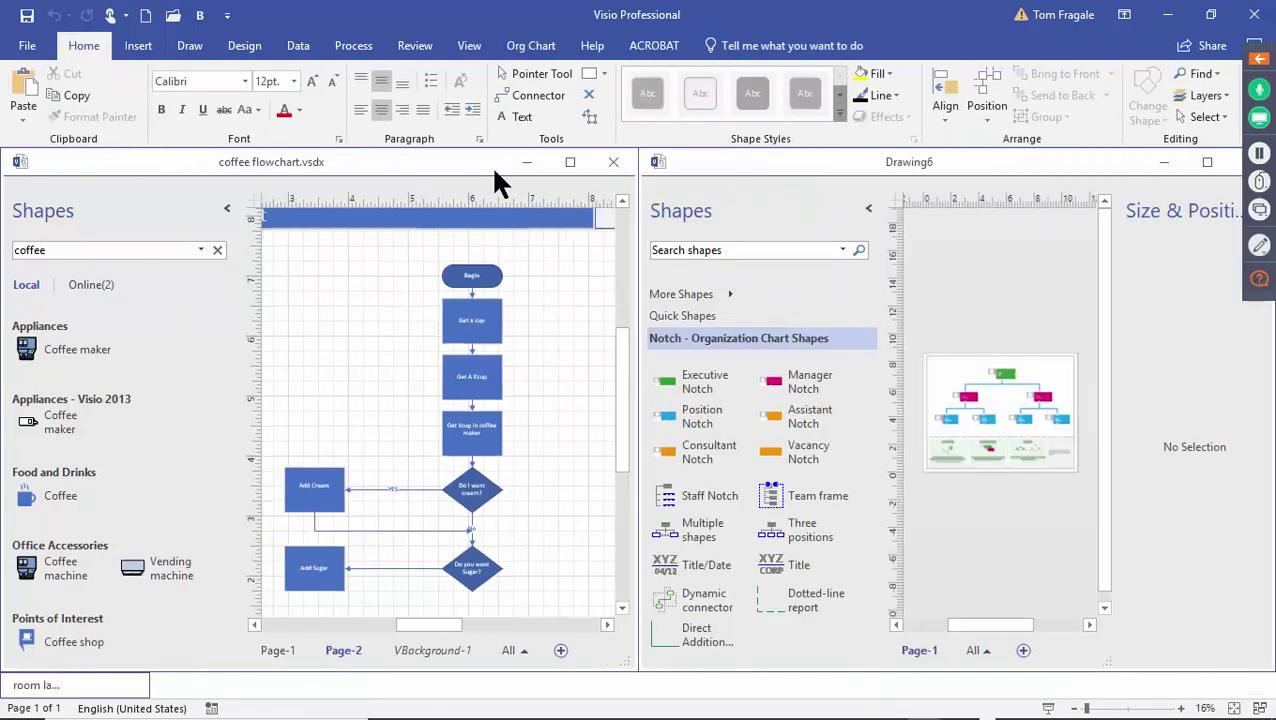
pyautogui.click(527, 163)
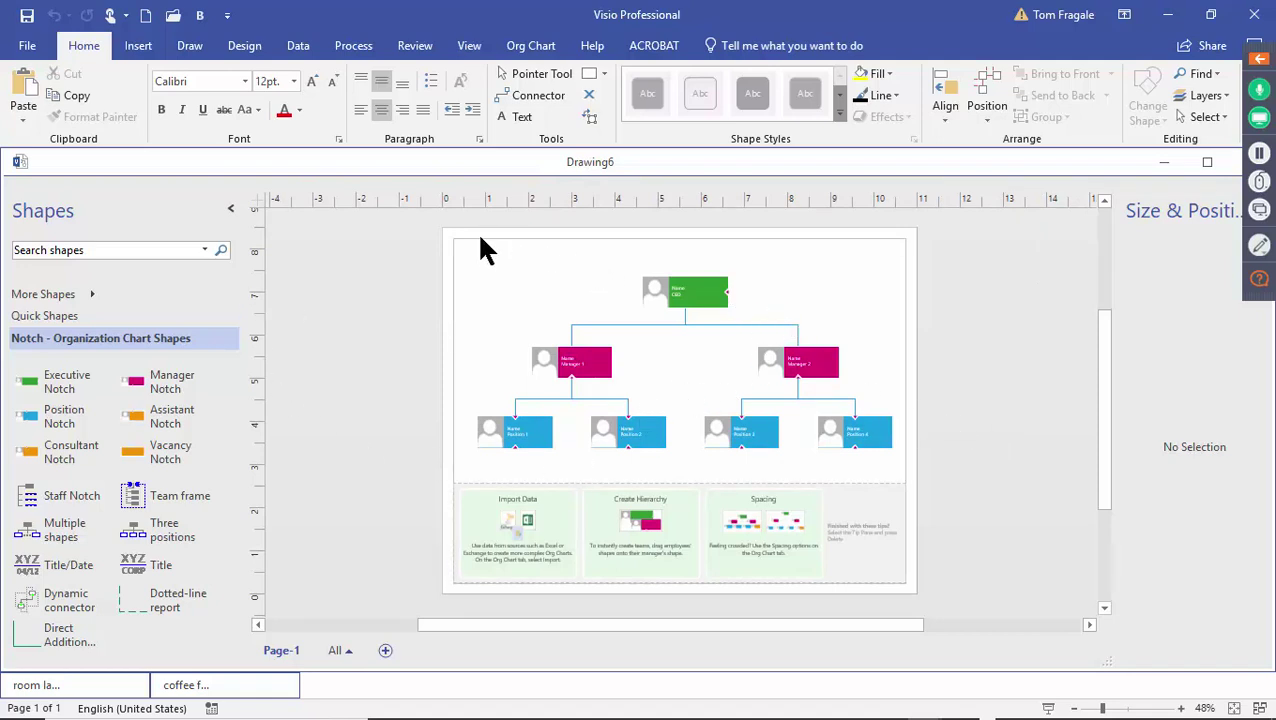
# Add a blank page to the organization chart drawing and place an Executive Belt shape at its top center
pyautogui.click(385, 650)
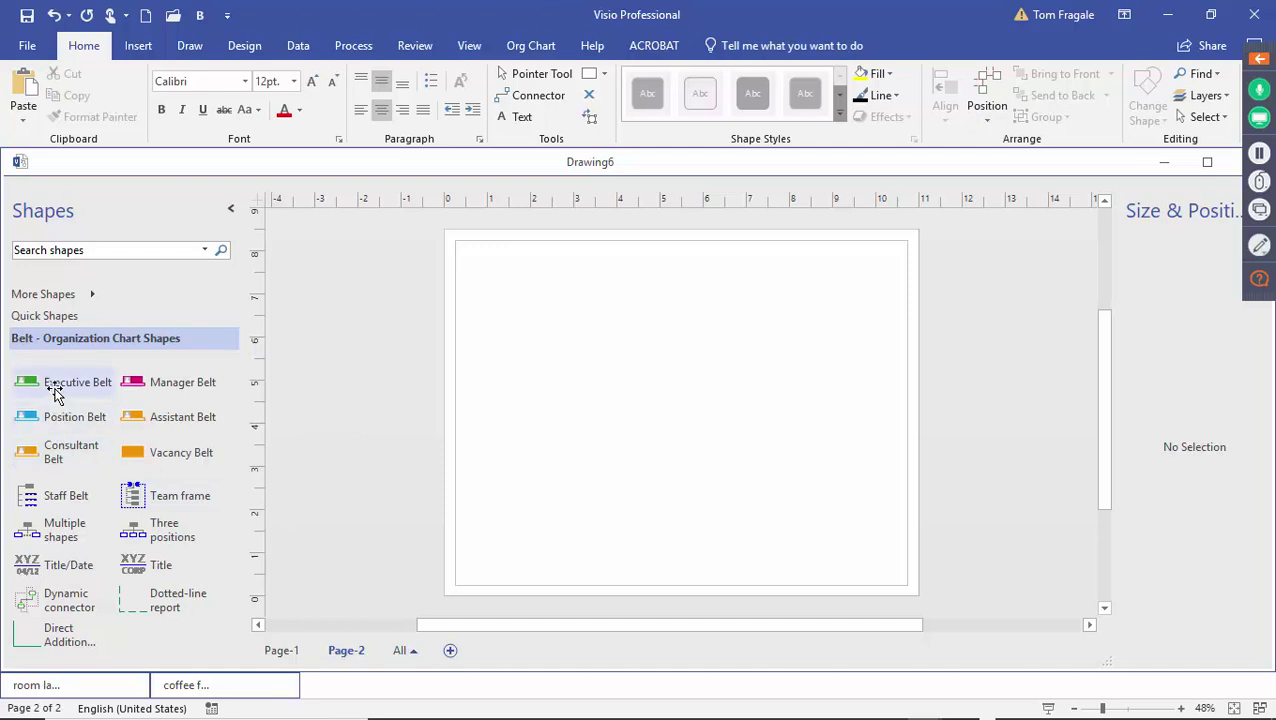
pyautogui.moveTo(55, 393); pyautogui.dragTo(681, 277)
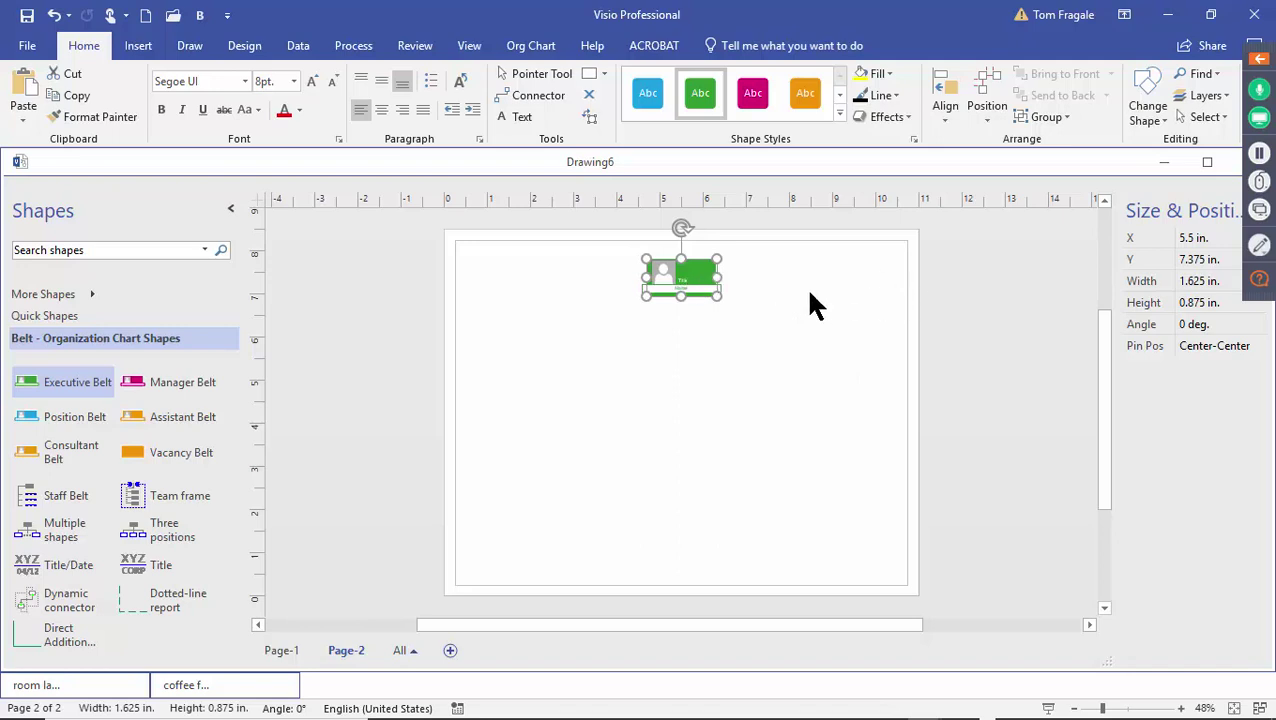
pyautogui.rightClick(700, 275)
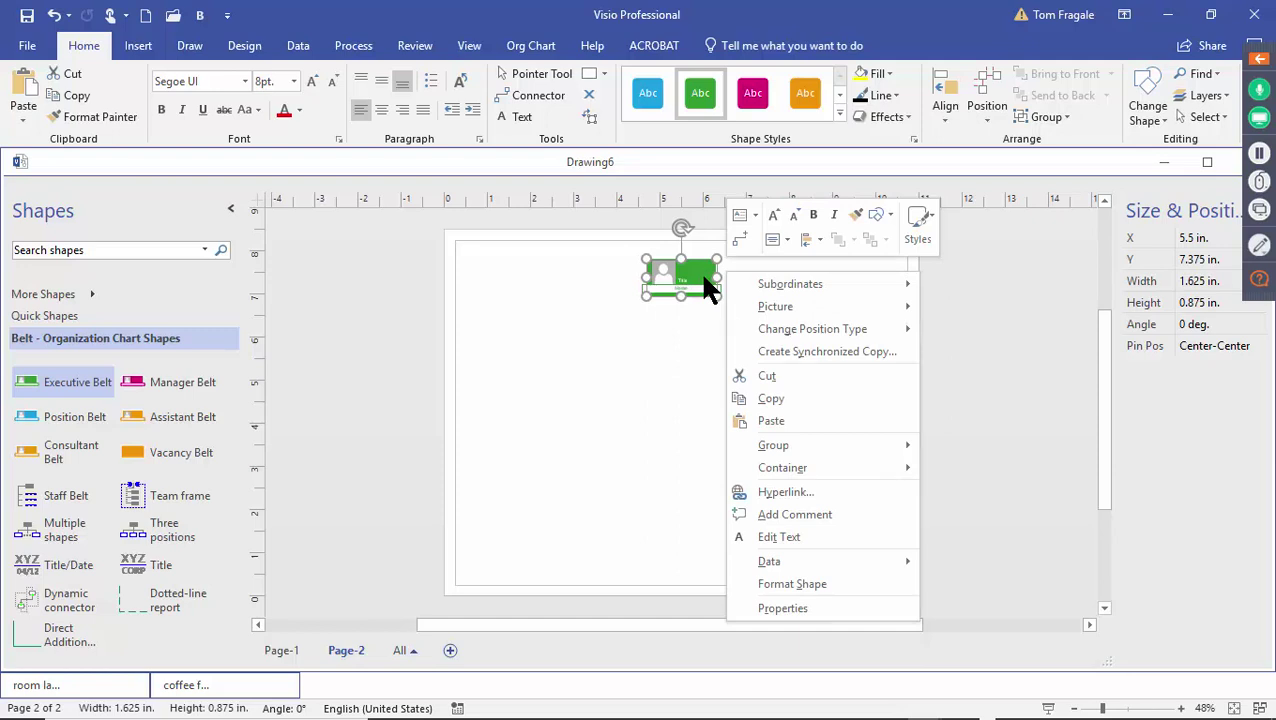
pyautogui.moveTo(796, 328)
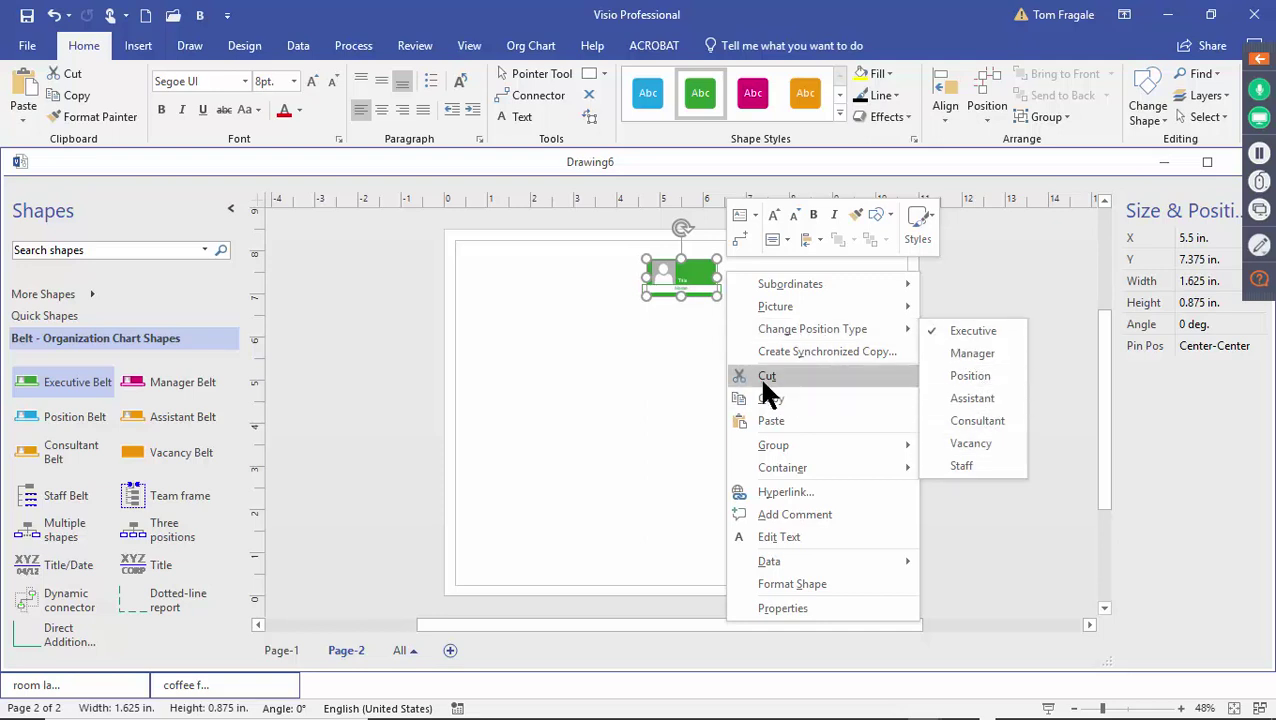
pyautogui.click(988, 390)
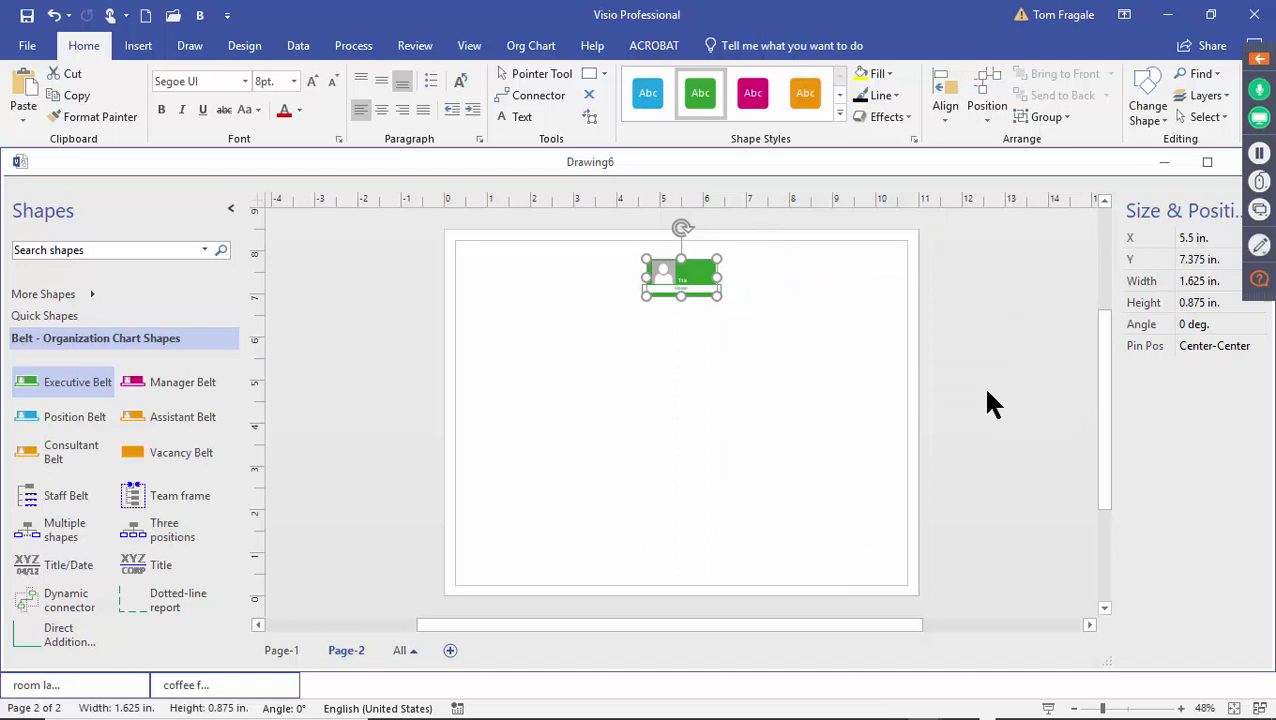
# Enter the executive's full name in the name band of the Executive Belt shape
pyautogui.click(700, 289)
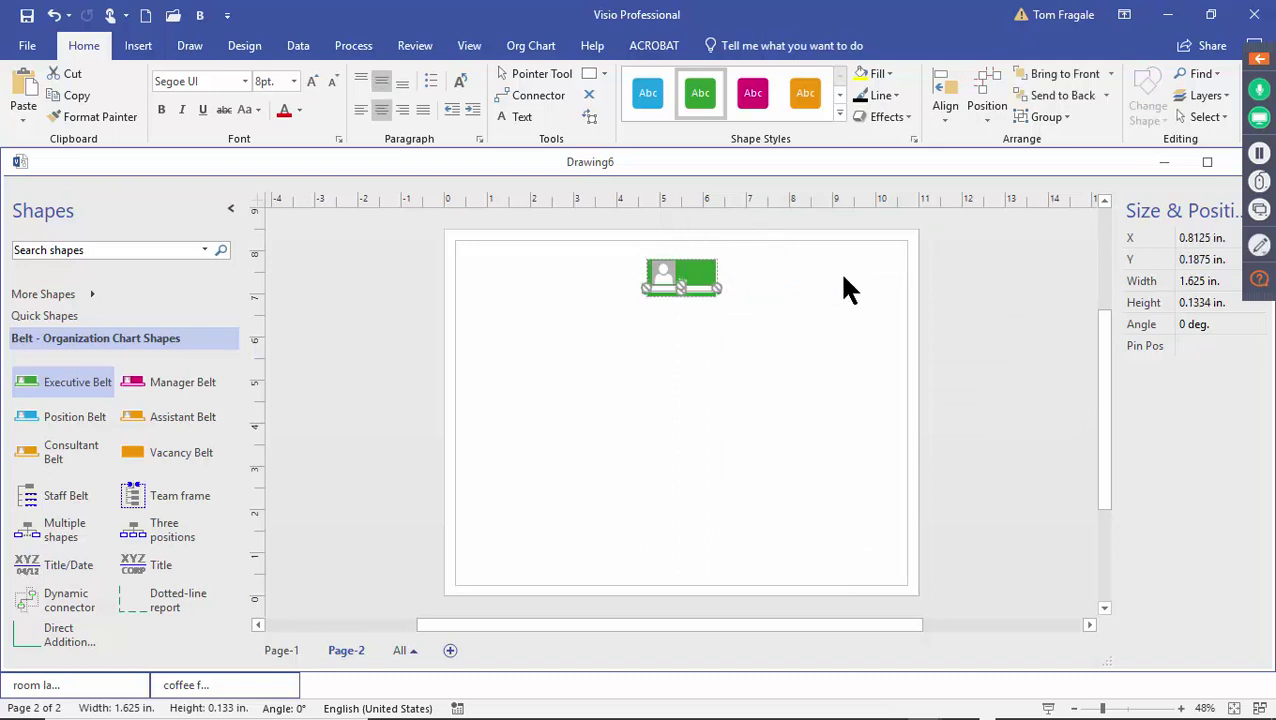
pyautogui.write('Joe Sm')
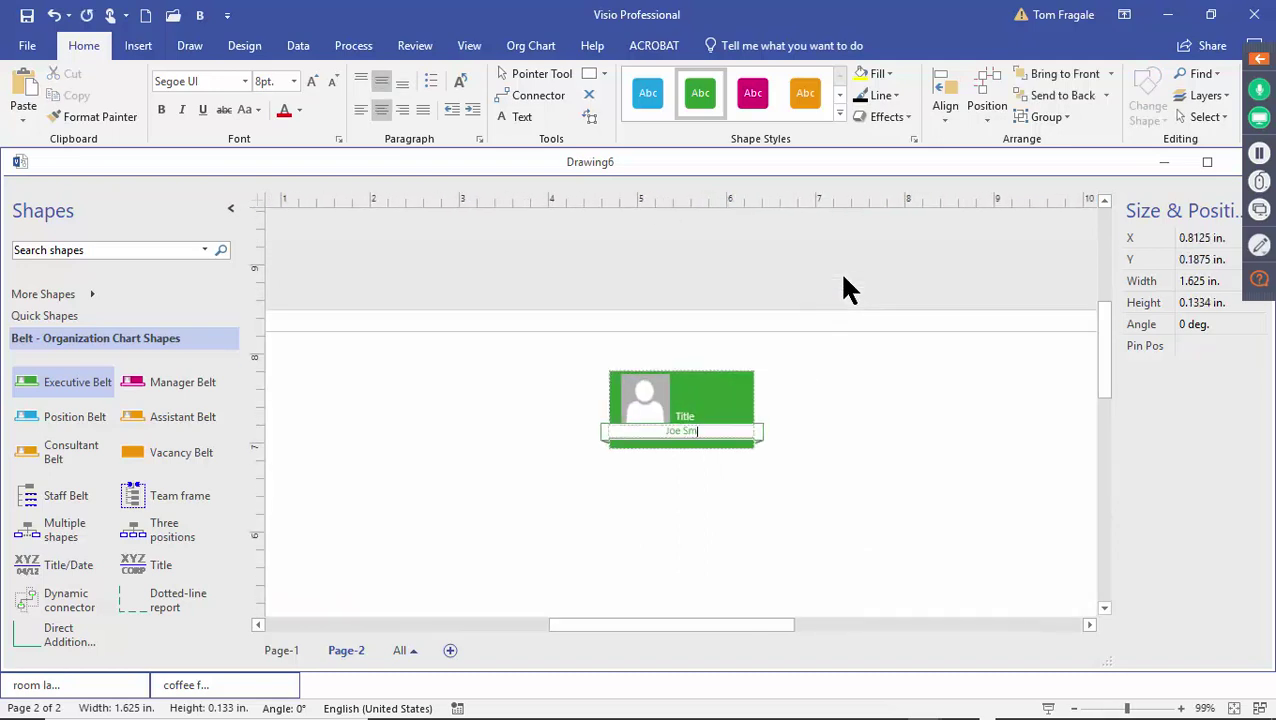
pyautogui.write('ith')
pyautogui.press('Return')
pyautogui.click(873, 284)
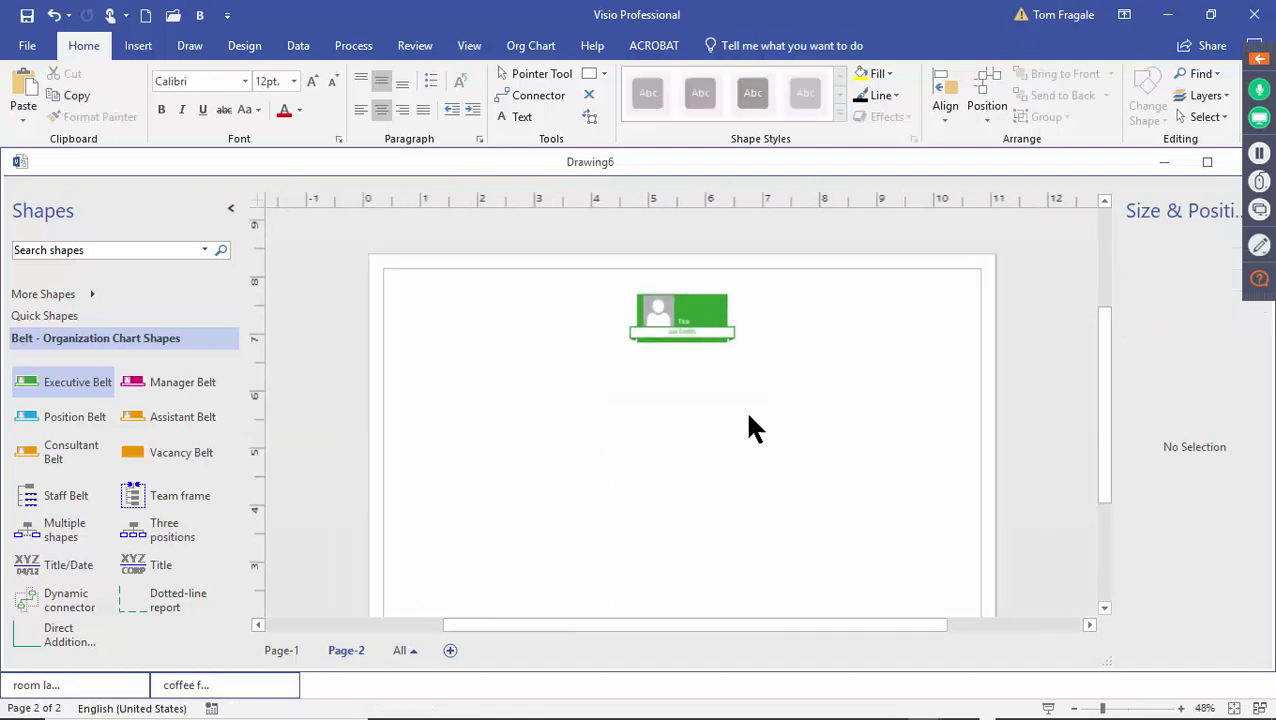
# Show the Shape Data pane for the Executive Belt shape and dock it together with the Size & Position pane
pyautogui.click(695, 284)
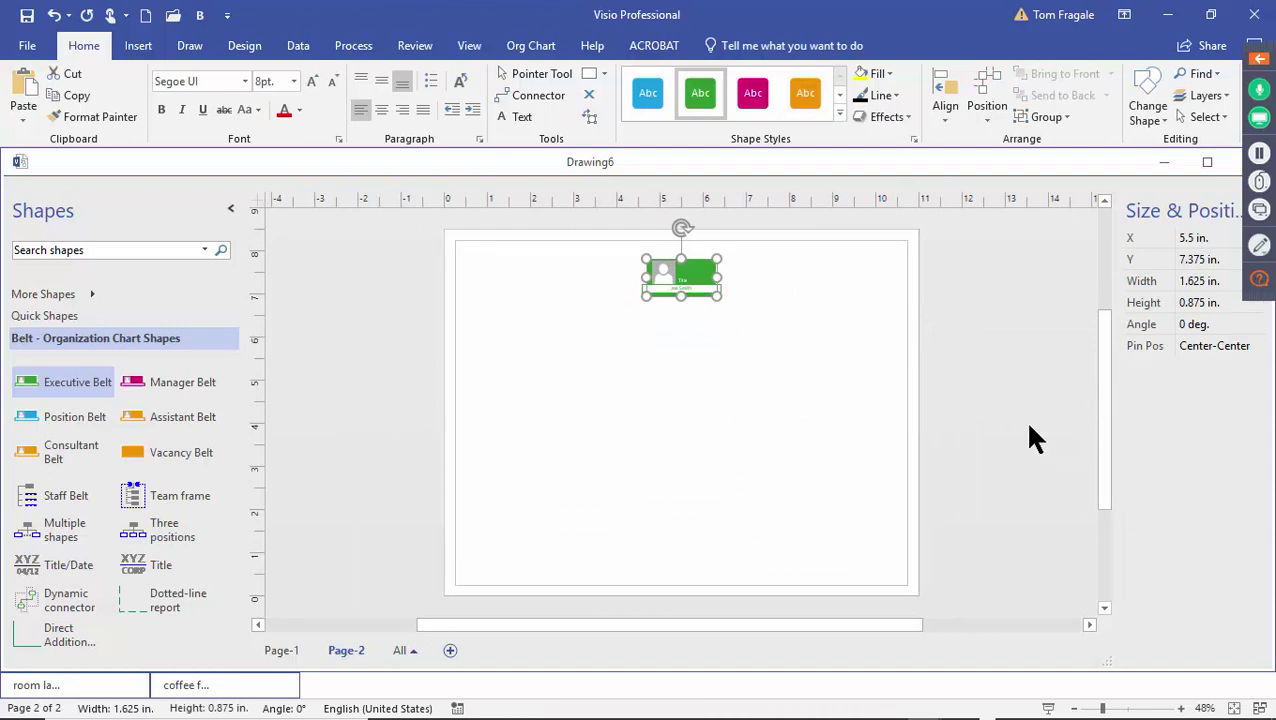
pyautogui.click(474, 48)
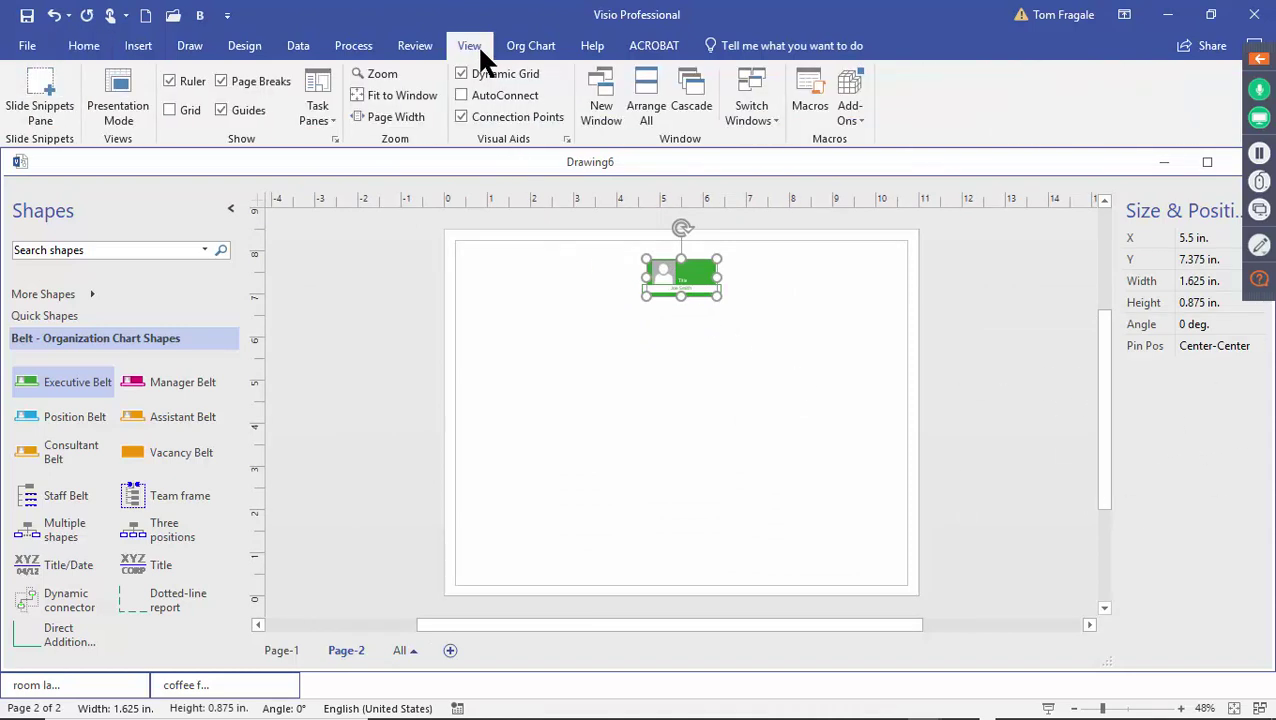
pyautogui.click(326, 119)
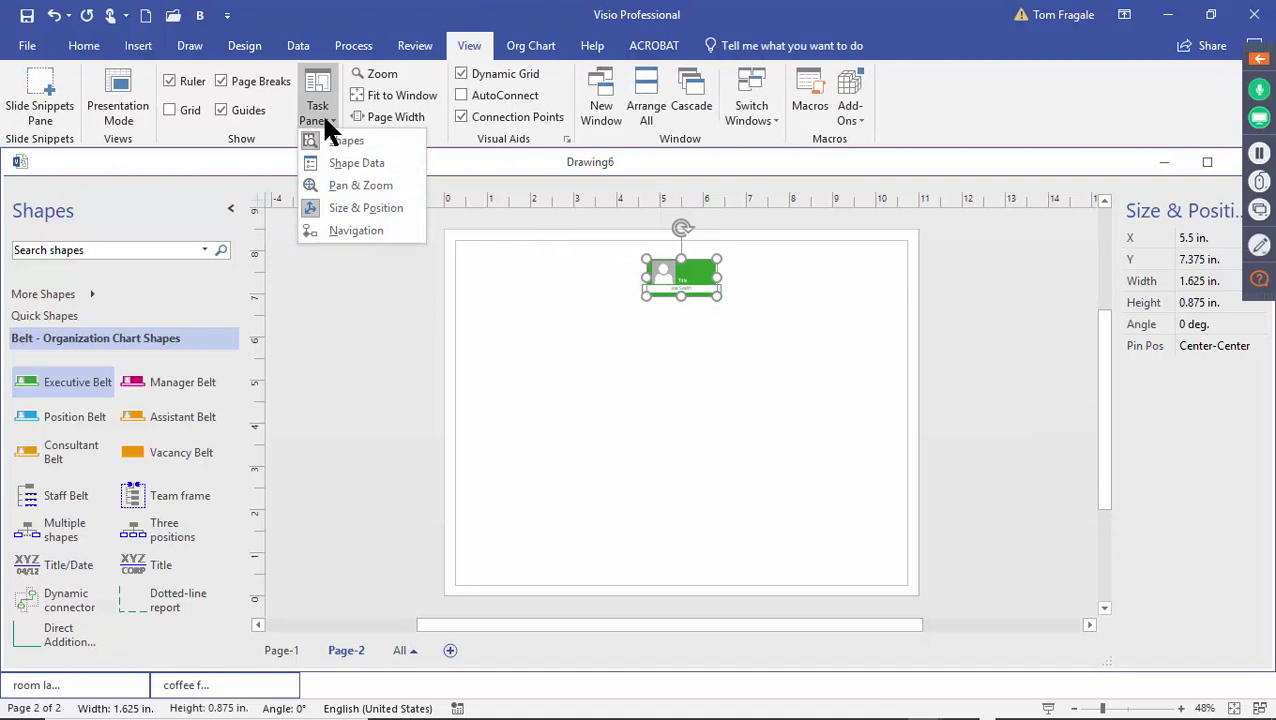
pyautogui.click(341, 168)
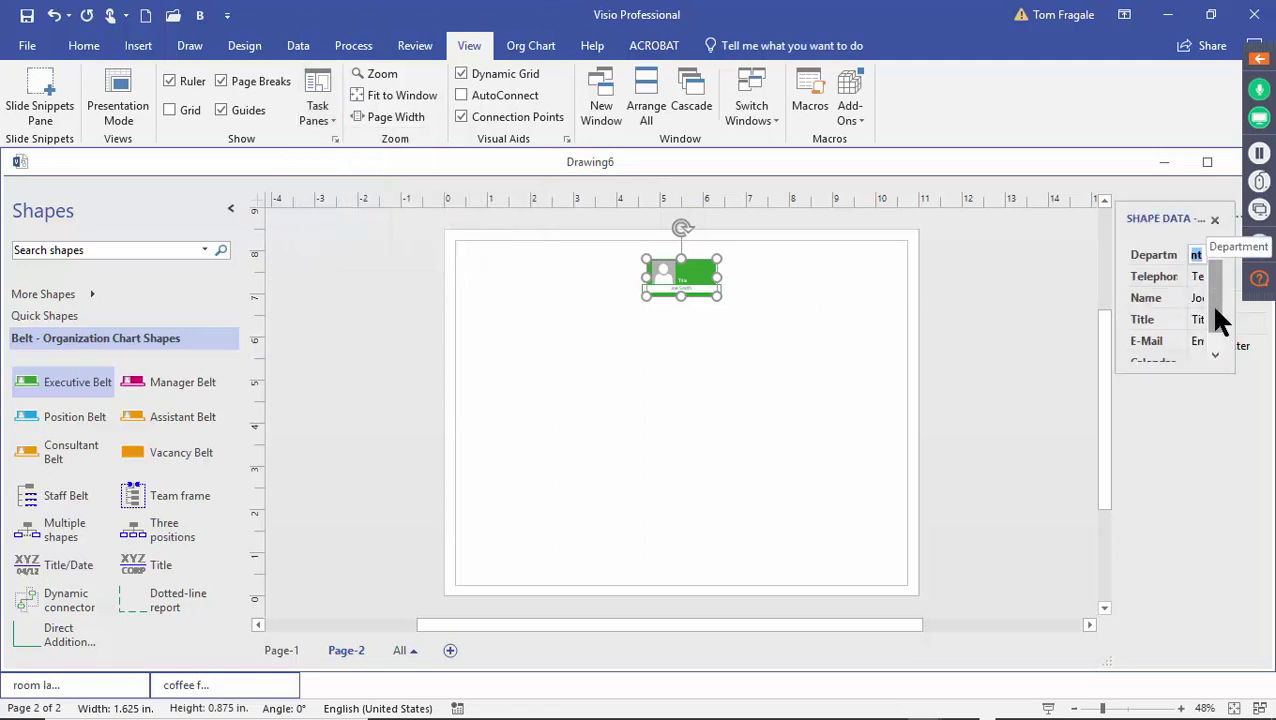
pyautogui.moveTo(1209, 303); pyautogui.dragTo(1210, 331)
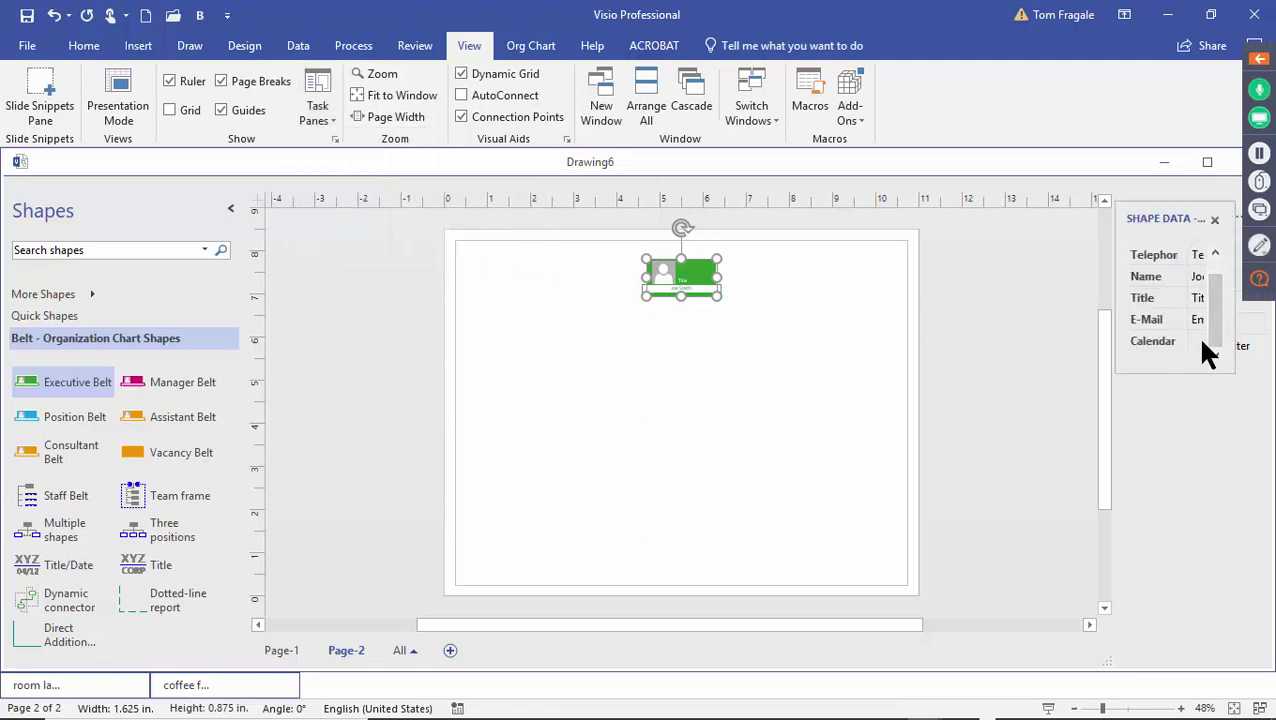
pyautogui.click(1215, 254)
pyautogui.moveTo(1128, 216); pyautogui.dragTo(1156, 324)
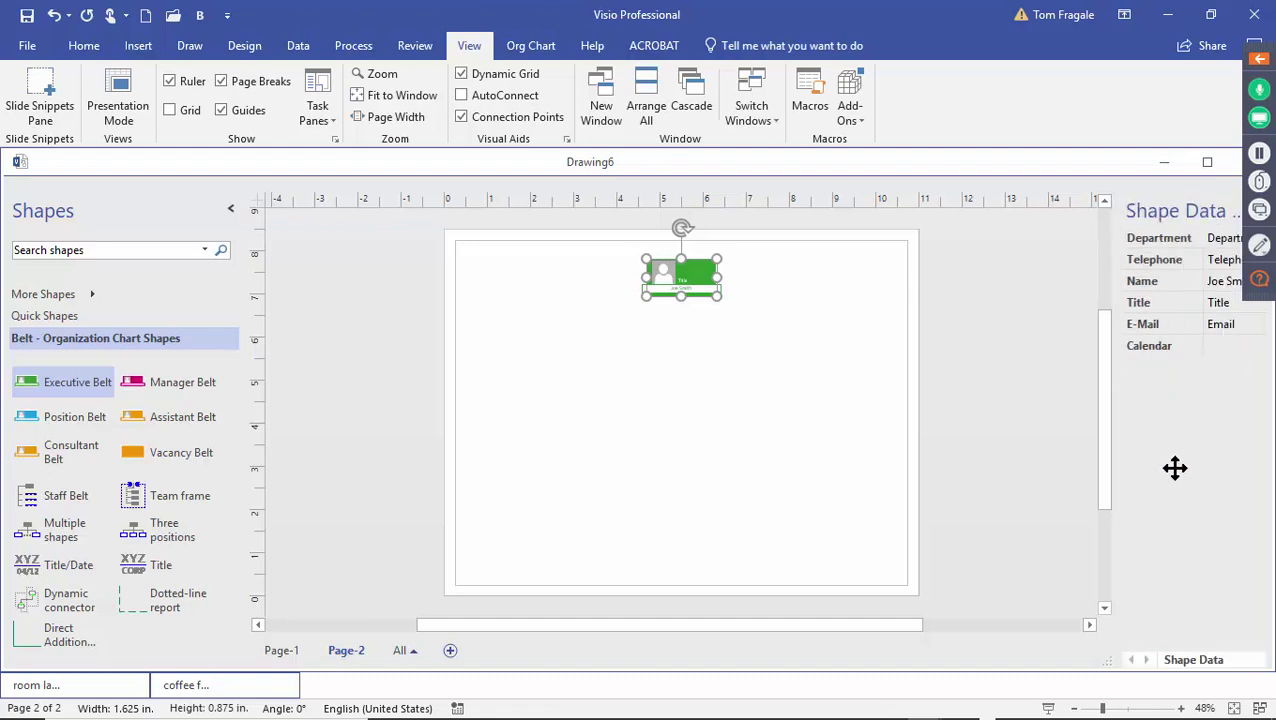
# Set the Title of the Executive Belt shape to CEO in its shape data
pyautogui.click(1222, 304)
pyautogui.write('CE')
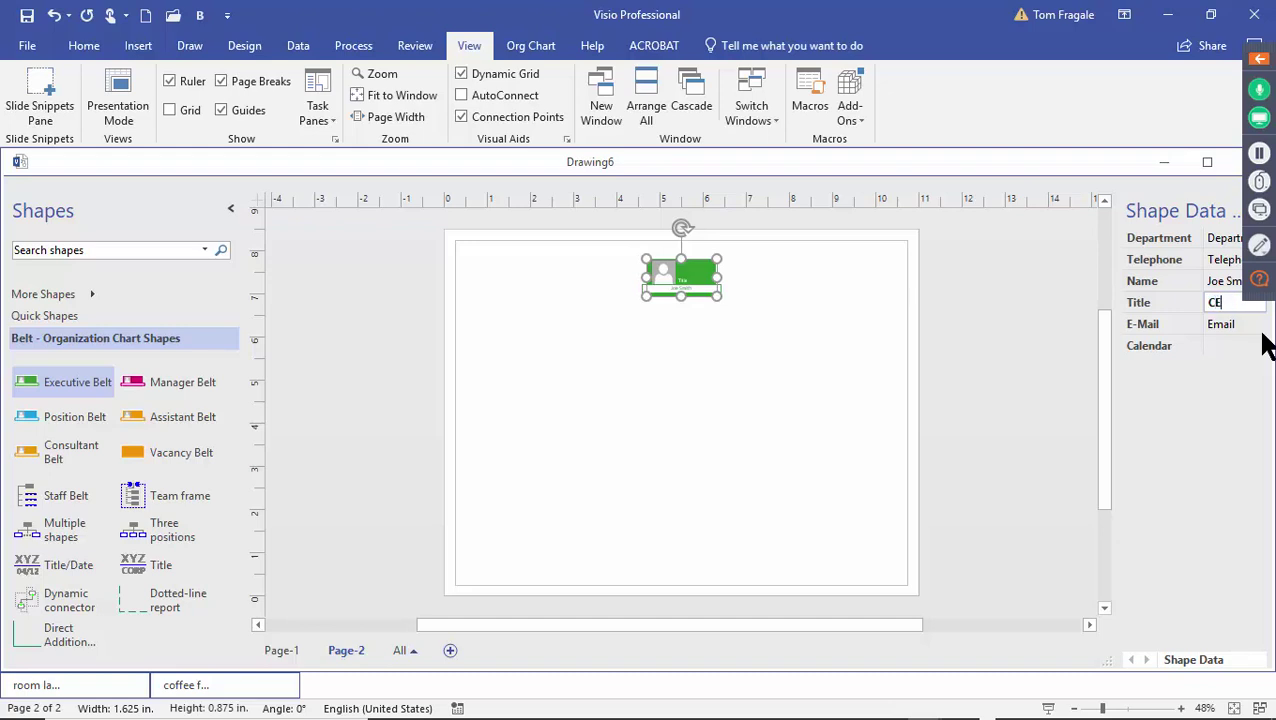
pyautogui.write('O')
pyautogui.press('Tab')
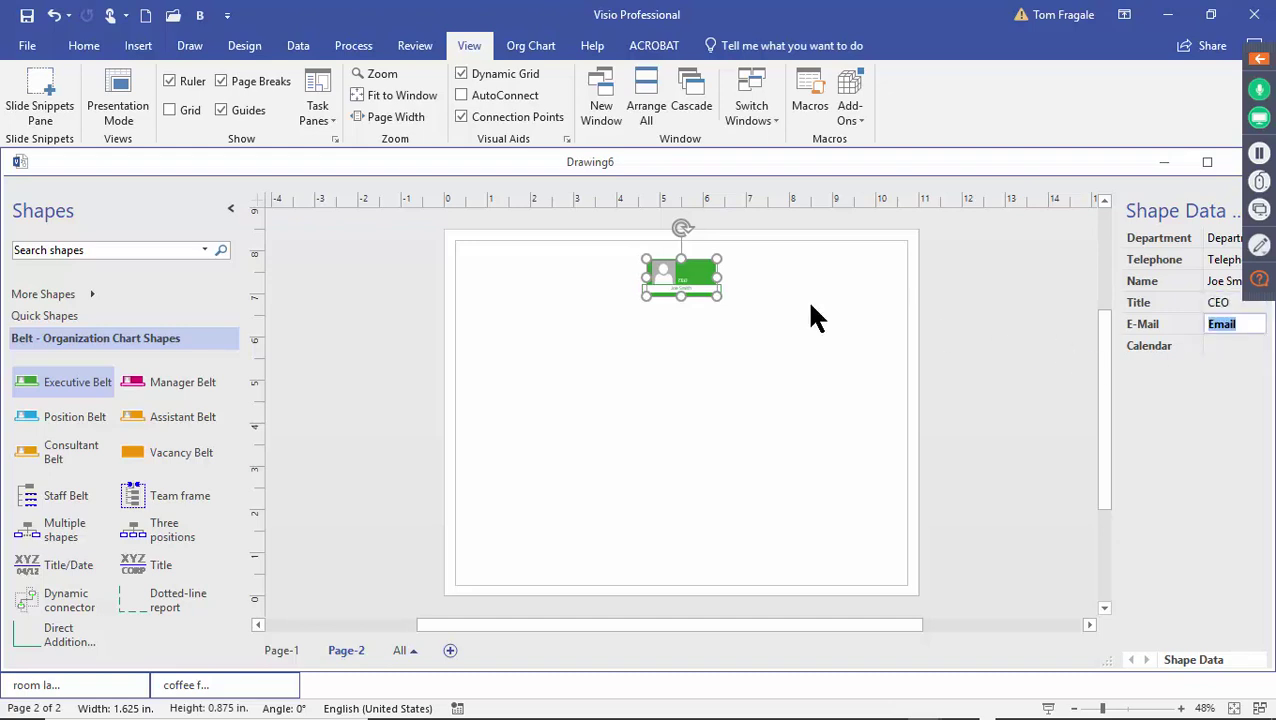
pyautogui.click(675, 315)
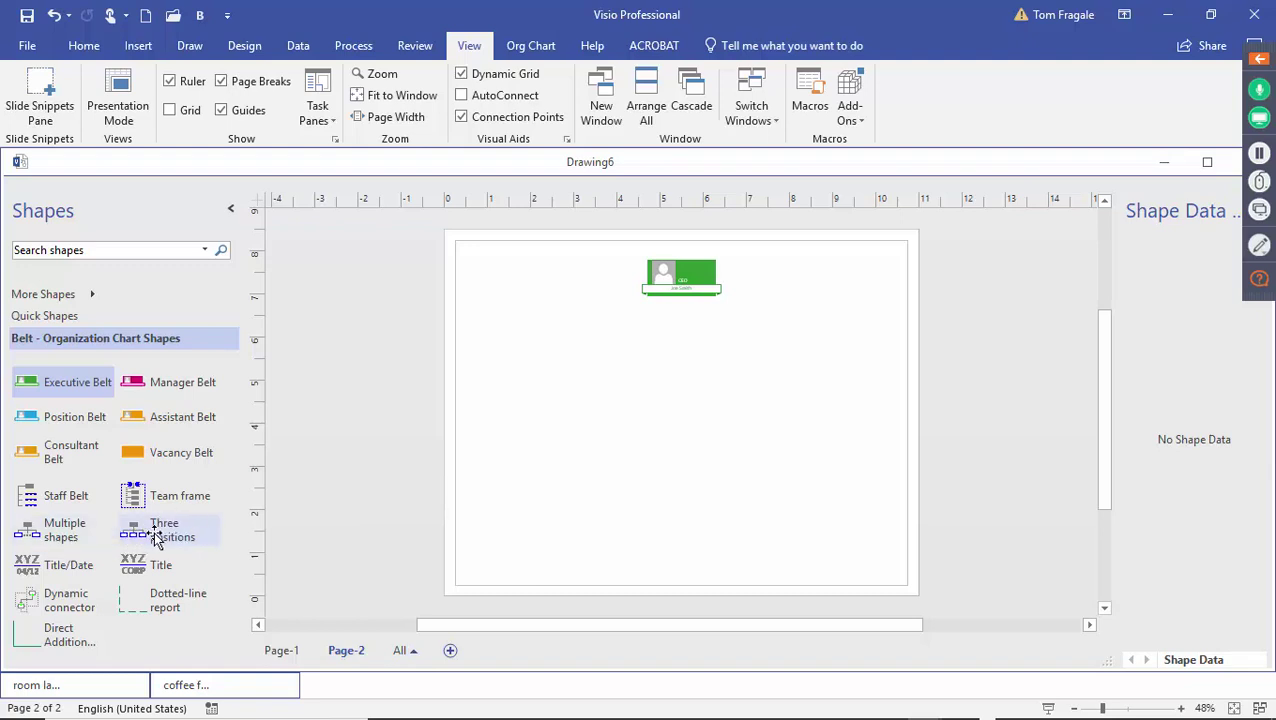
# Attach a Three positions group below the executive and another Three positions group below the leftmost of these positions
pyautogui.moveTo(155, 537); pyautogui.dragTo(680, 279)
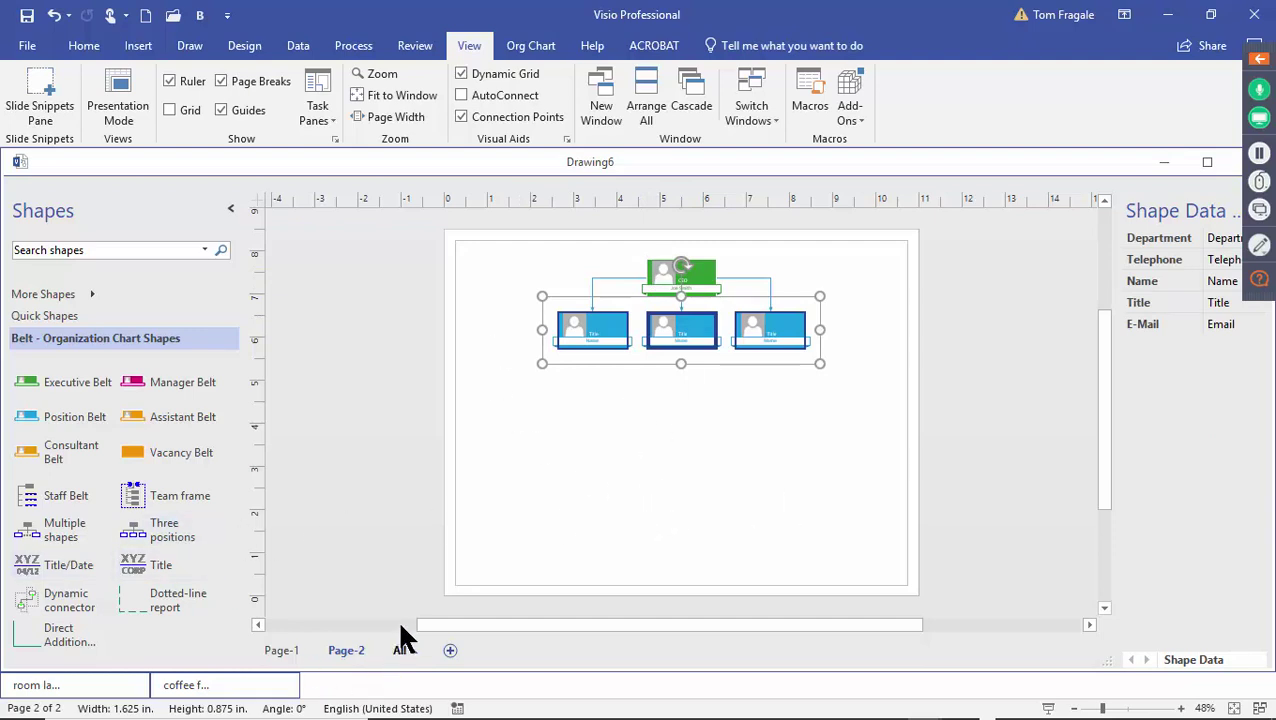
pyautogui.moveTo(160, 535); pyautogui.dragTo(592, 340)
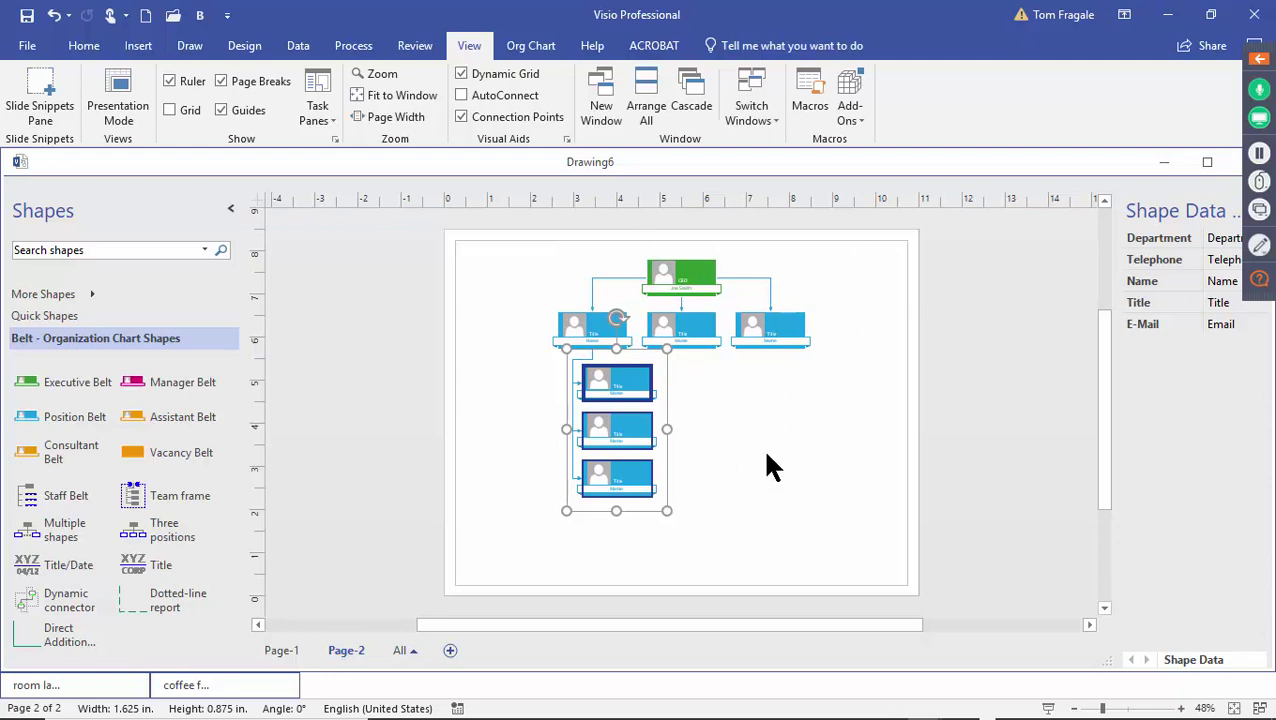
pyautogui.click(790, 458)
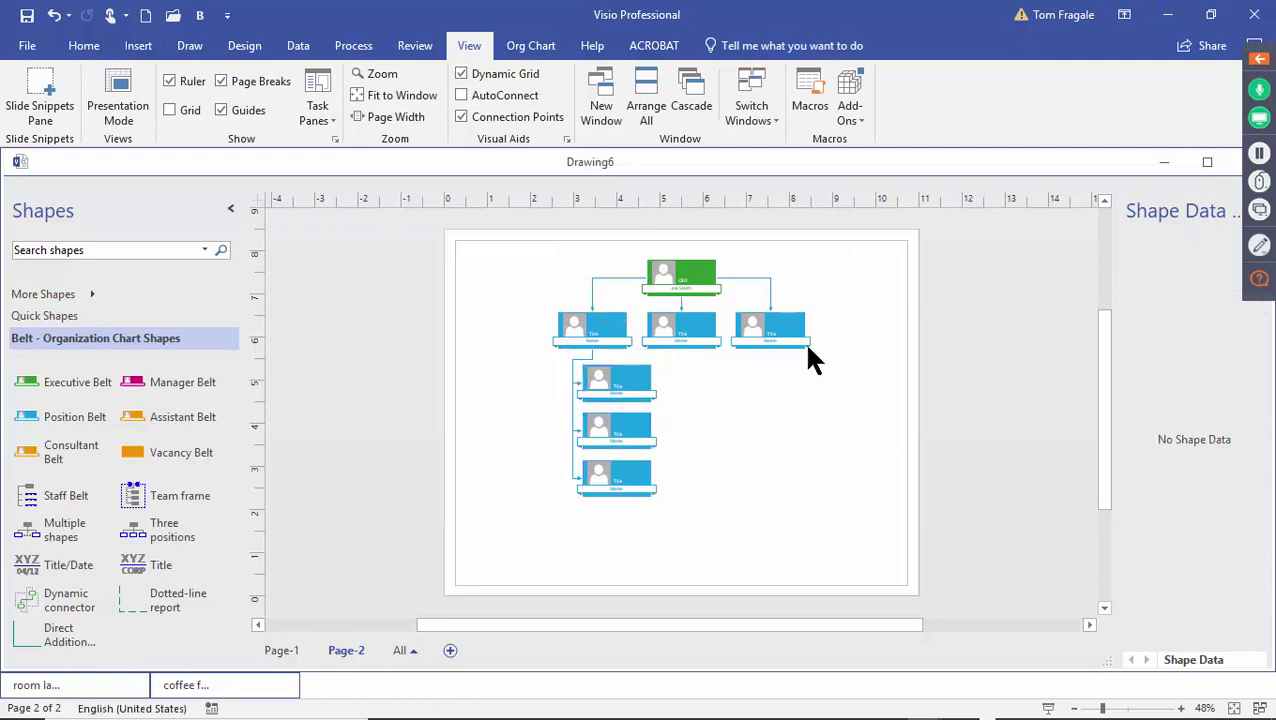
# Change the executive shape's picture to tom.jpg from the Pictures folder
pyautogui.click(704, 278)
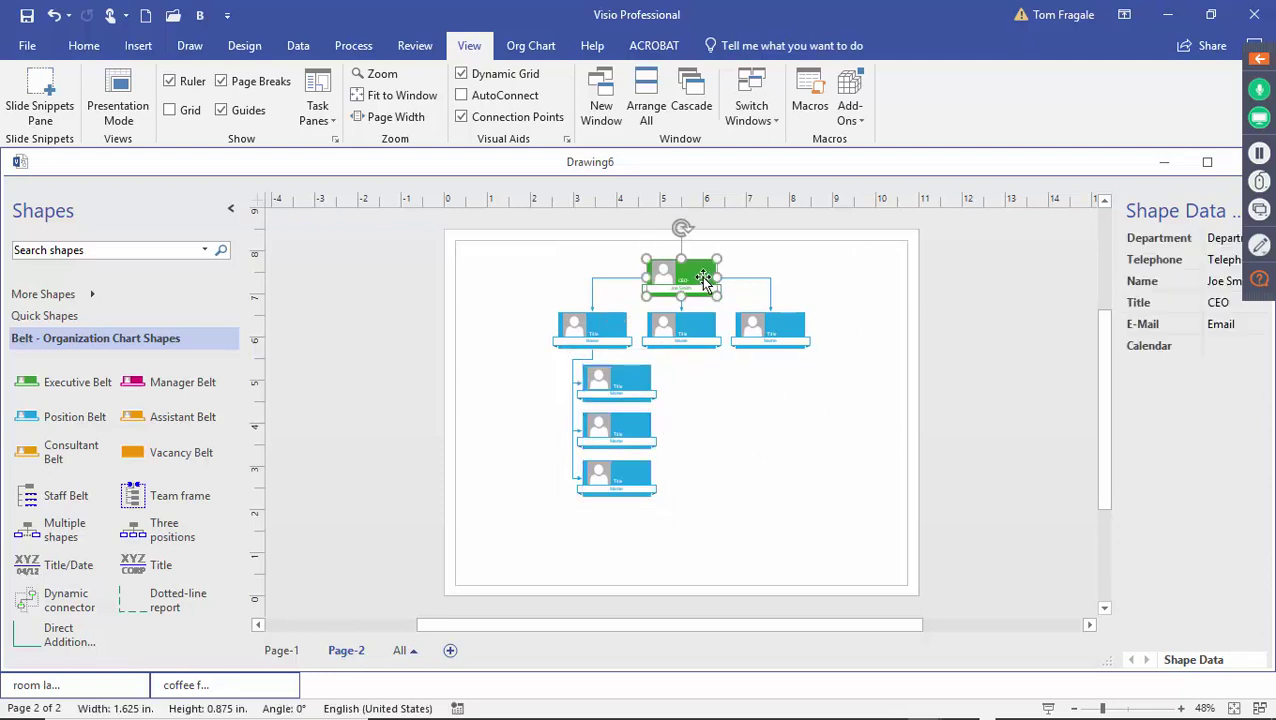
pyautogui.rightClick(663, 274)
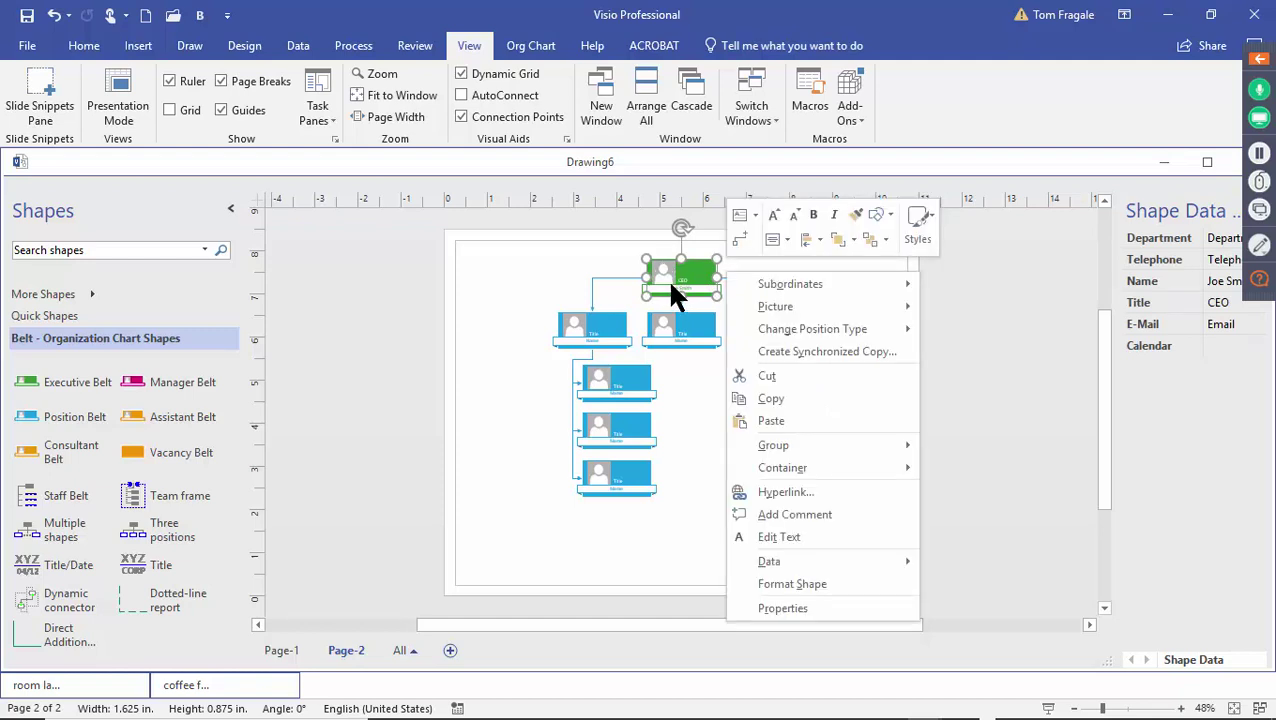
pyautogui.moveTo(776, 312)
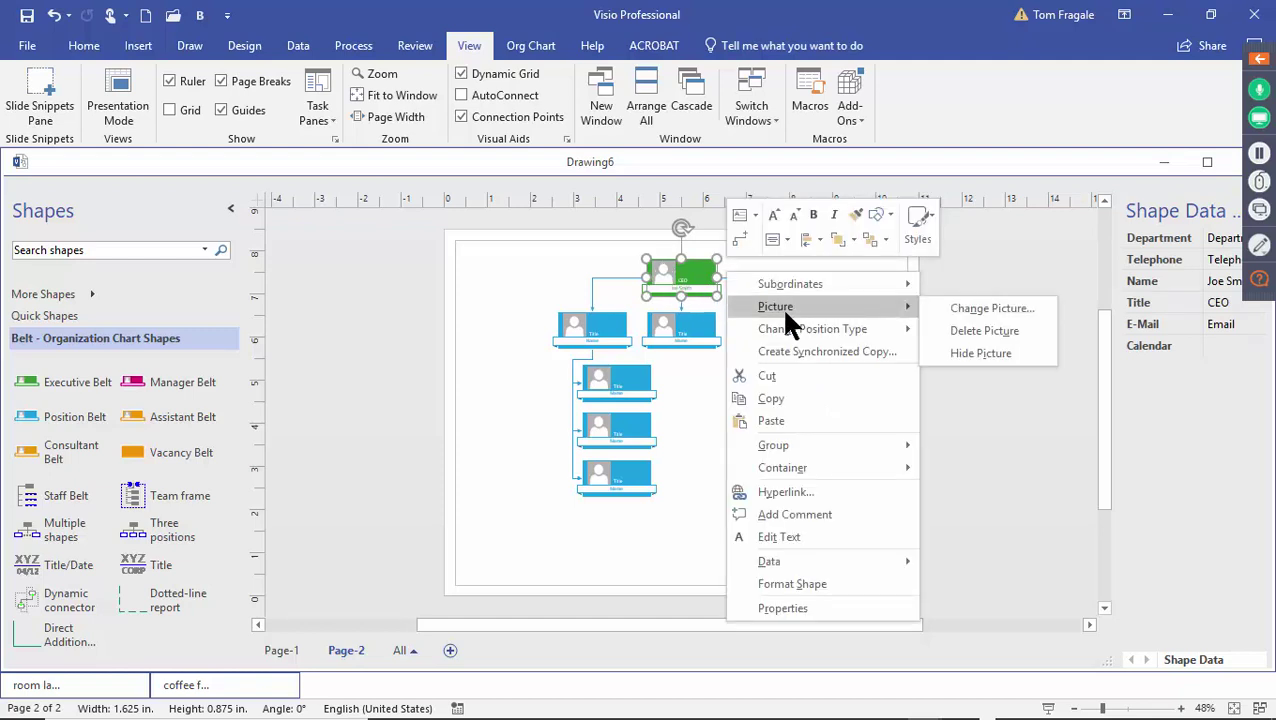
pyautogui.click(988, 310)
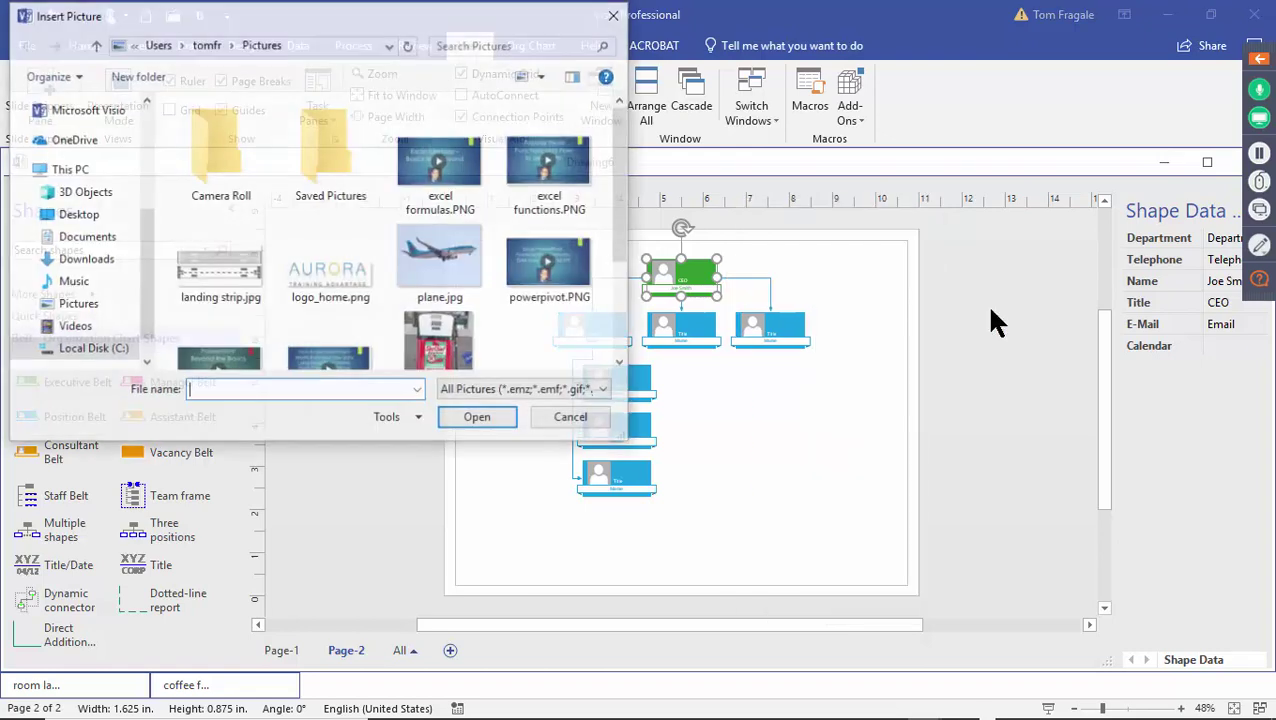
pyautogui.scroll(-3, 615, 251)
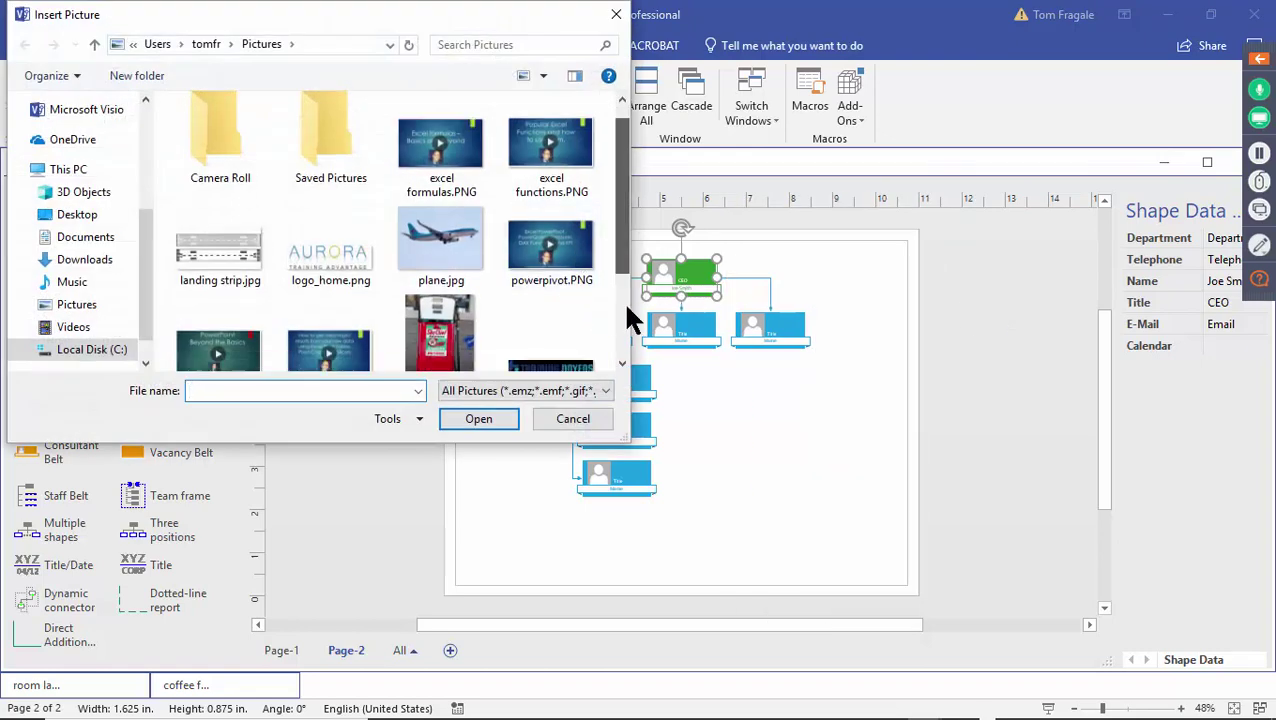
pyautogui.click(258, 345)
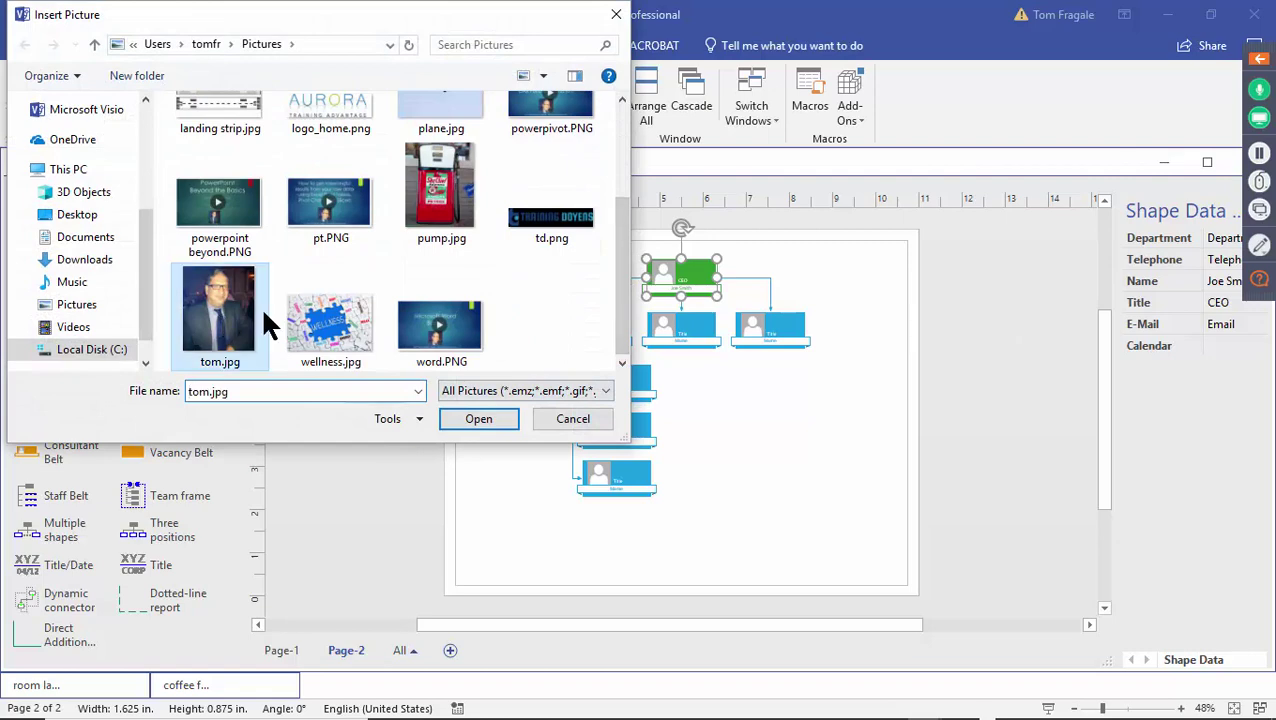
pyautogui.click(477, 420)
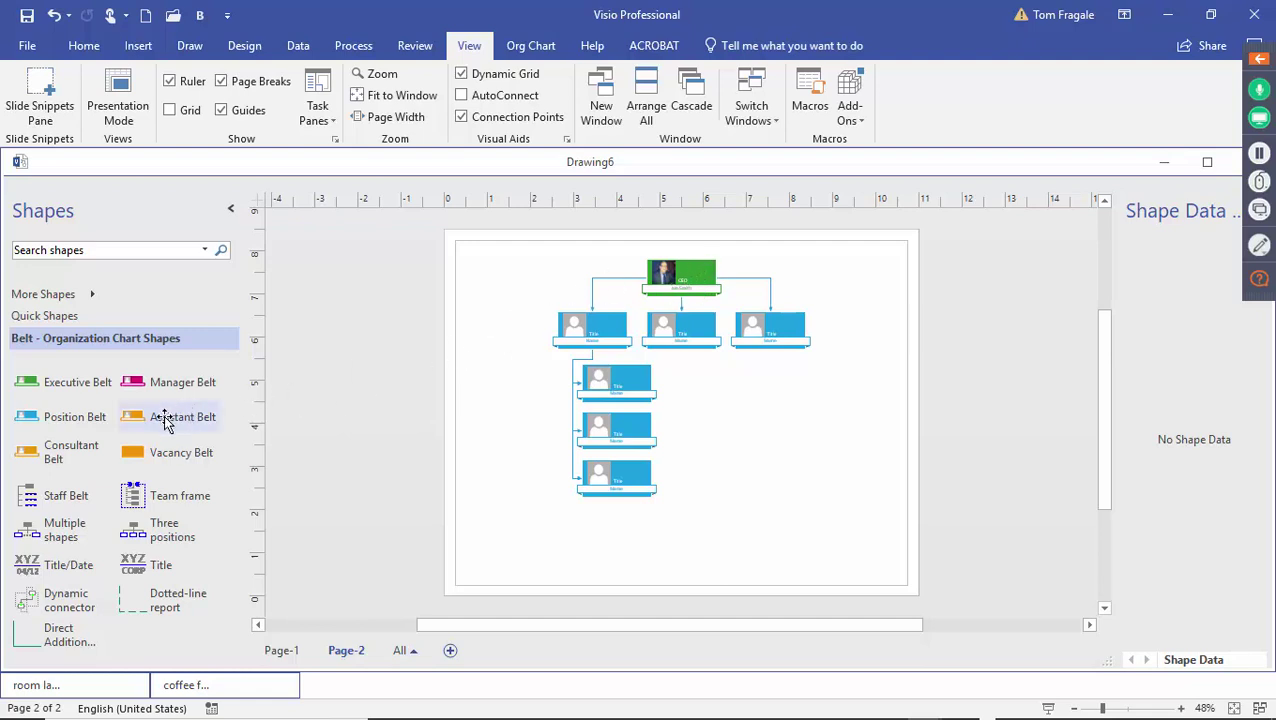
# Attach an Assistant Belt shape to the executive and add a third, blank page to the drawing
pyautogui.moveTo(165, 420); pyautogui.dragTo(688, 276)
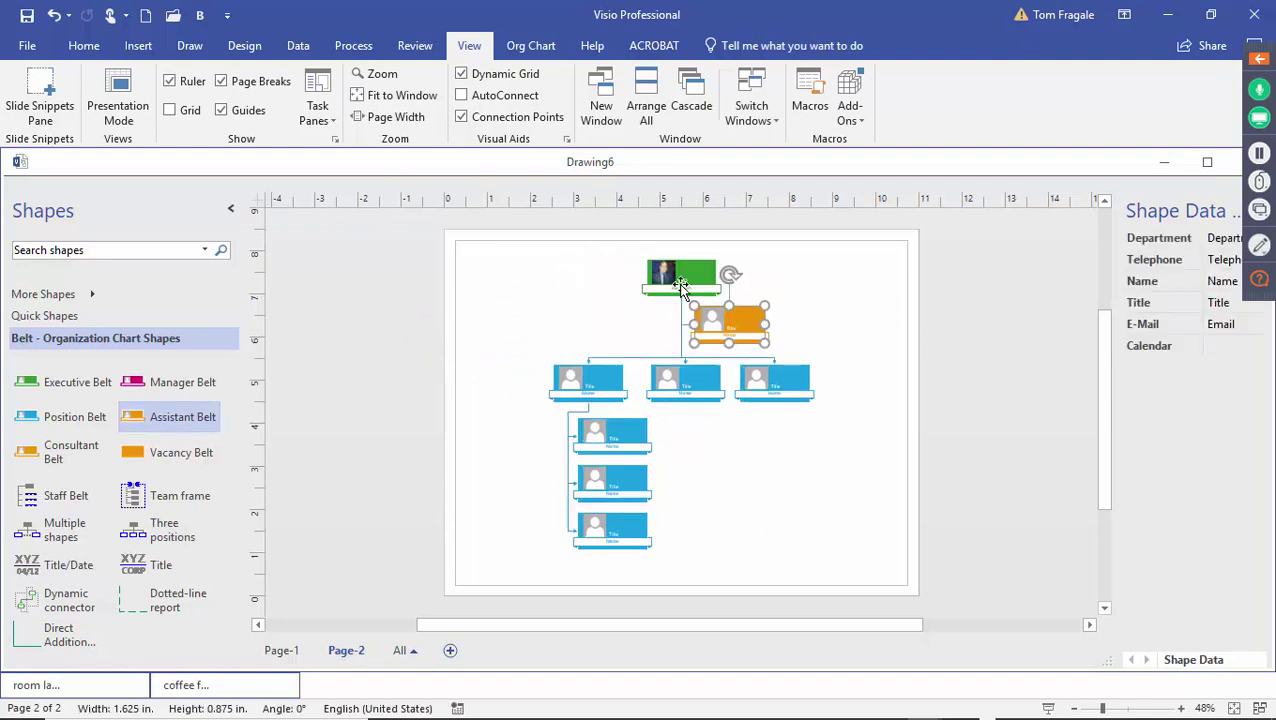
pyautogui.click(768, 571)
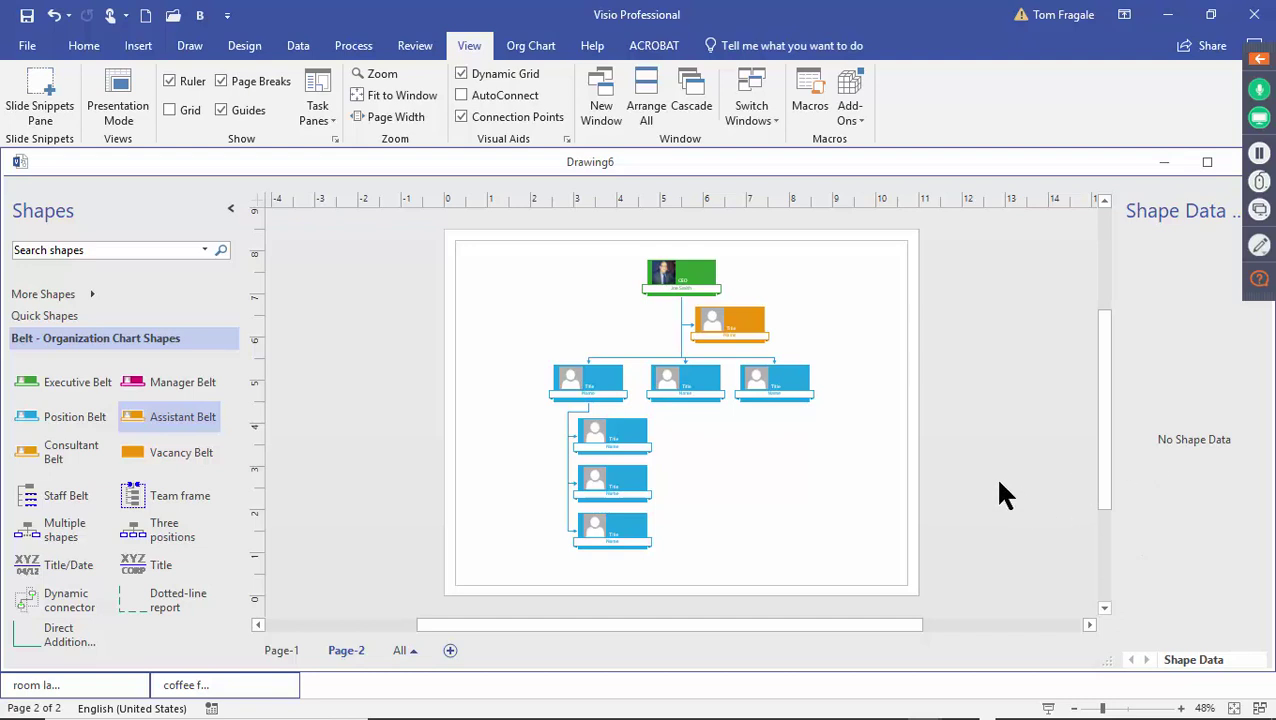
pyautogui.click(450, 652)
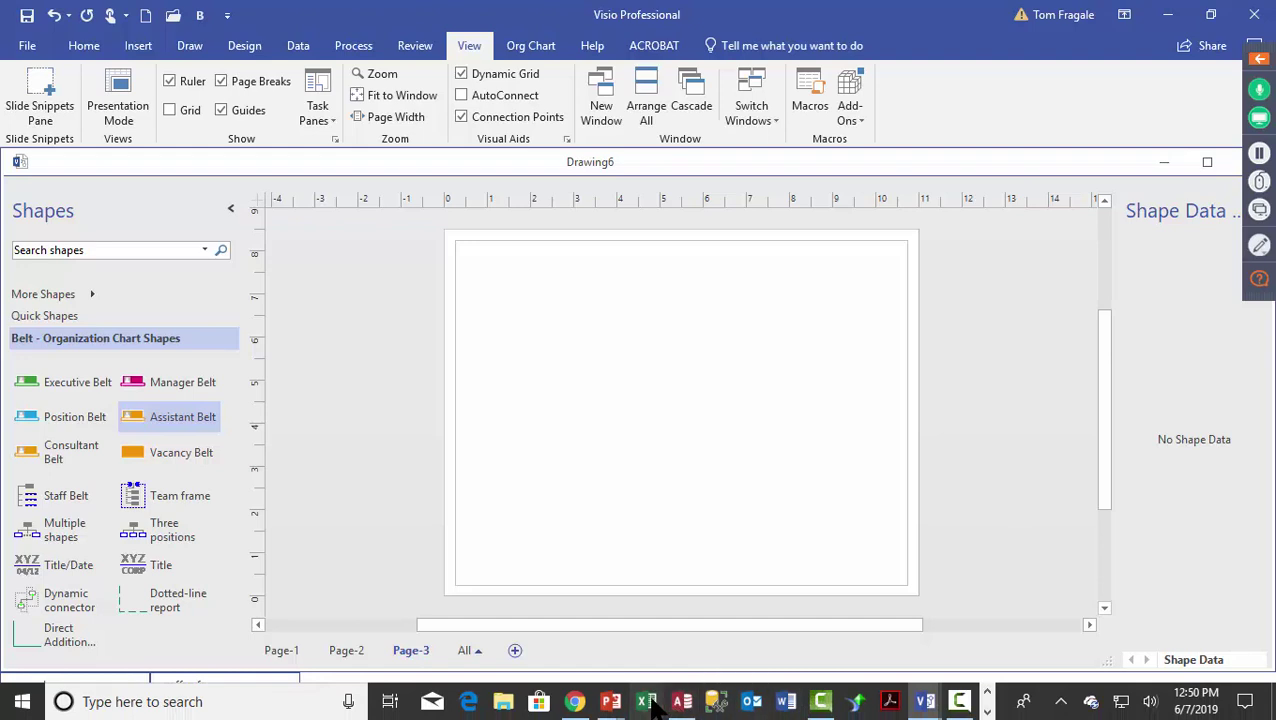
# Open orgdata.xls from the Desktop in Excel, examine its Name, Title, Reports_To, Department through Office_Number and Master_Shape columns, and close it
pyautogui.click(648, 702)
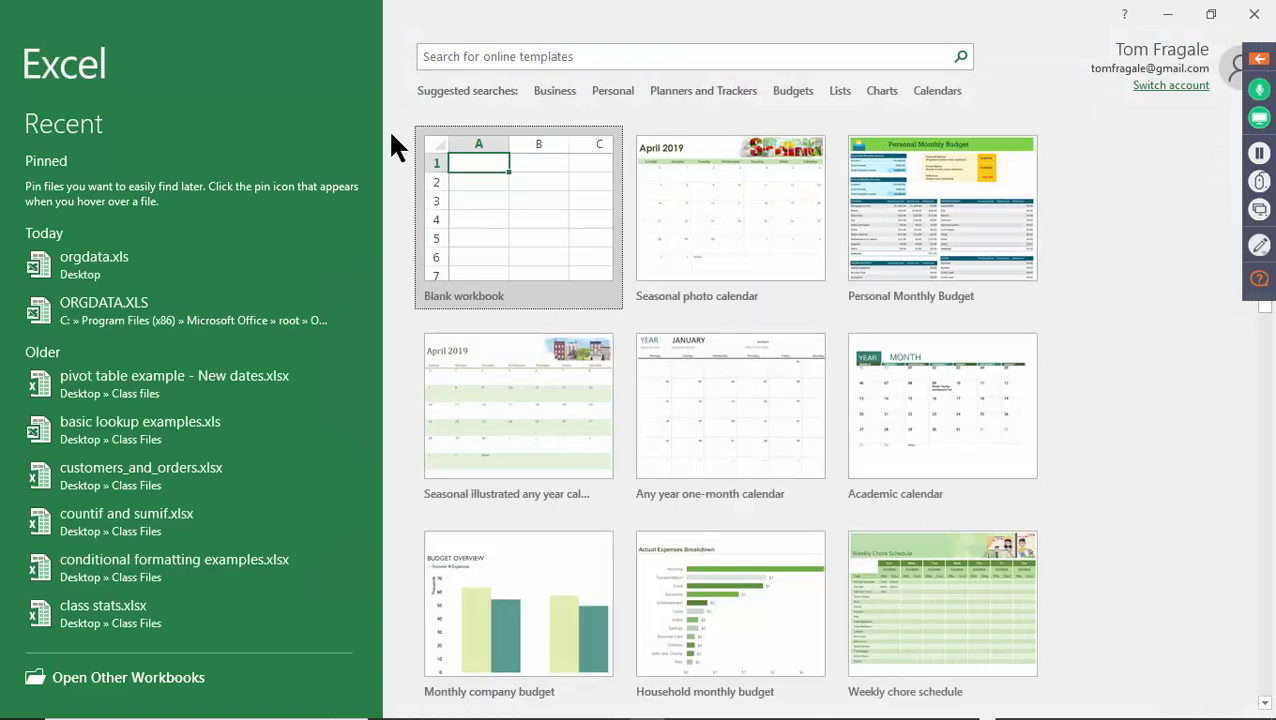
pyautogui.click(125, 283)
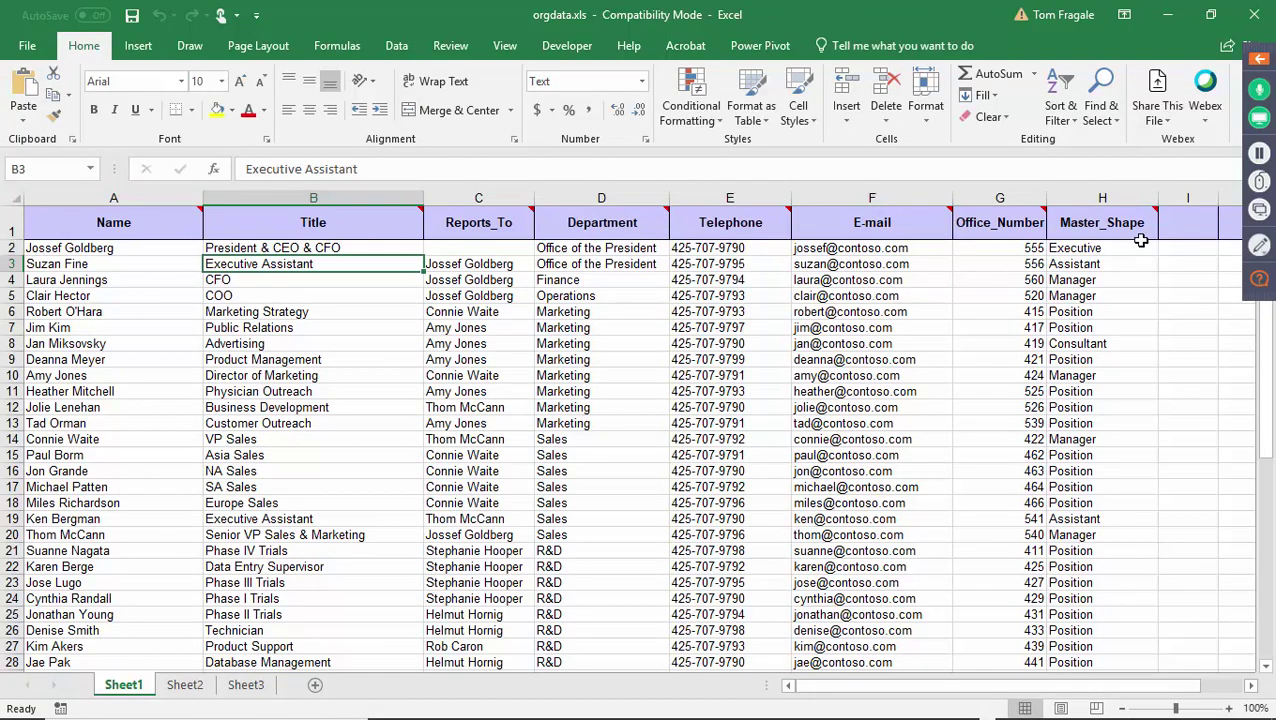
pyautogui.click(98, 264)
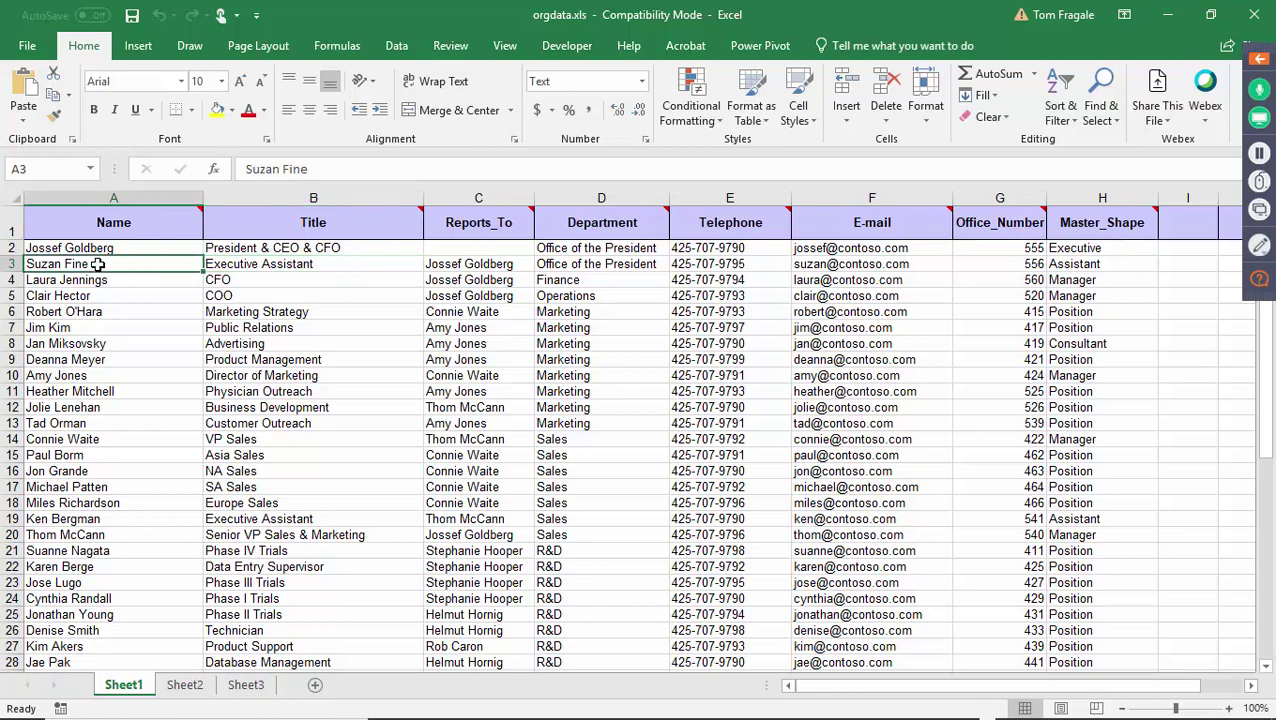
pyautogui.click(243, 259)
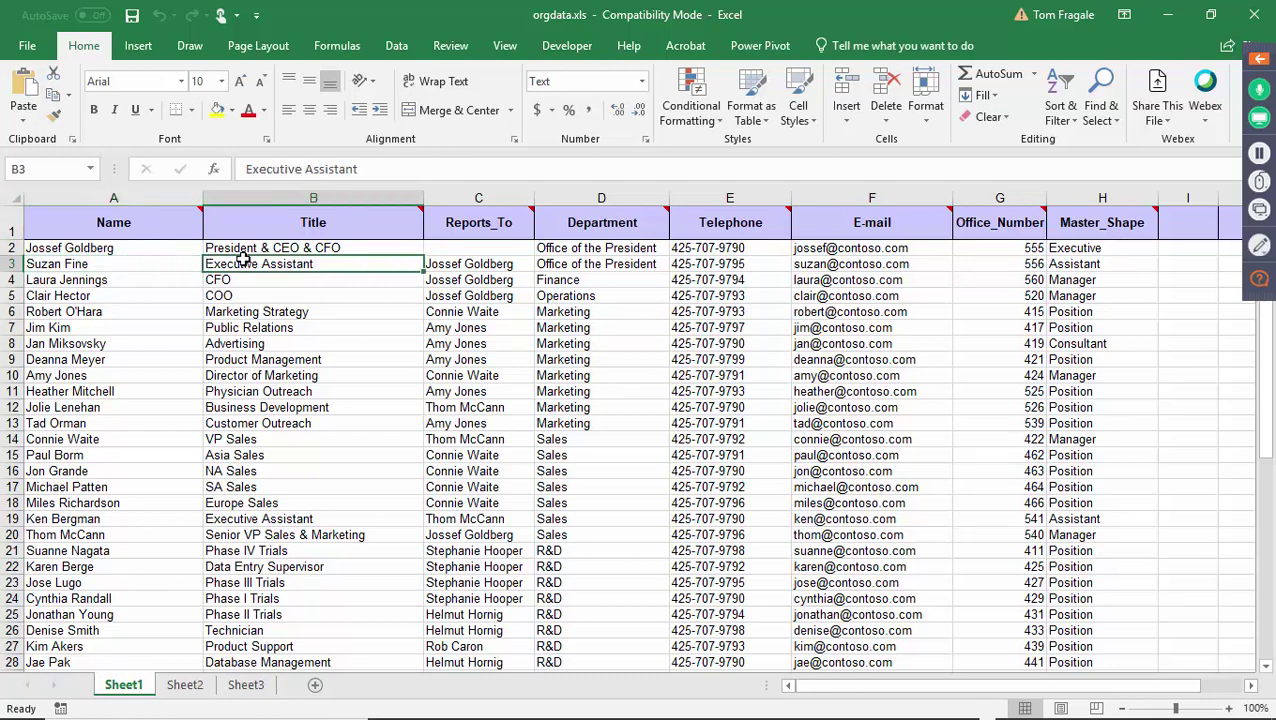
pyautogui.click(445, 297)
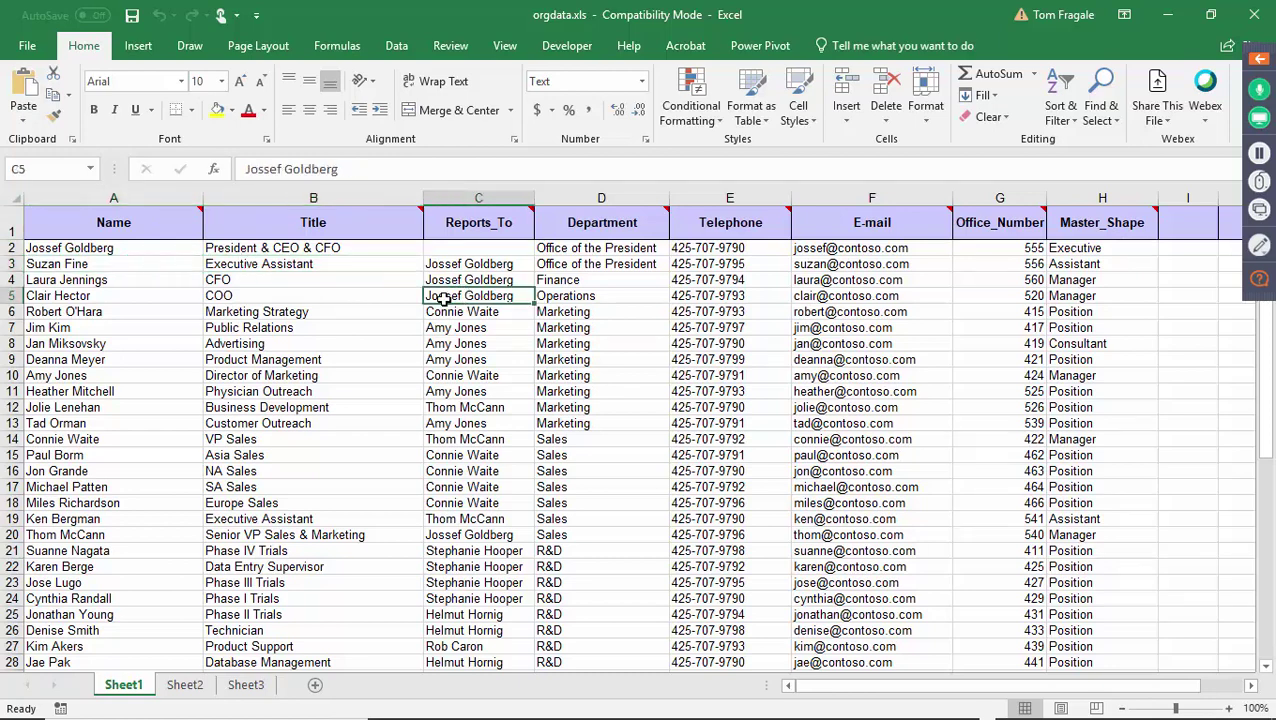
pyautogui.click(257, 313)
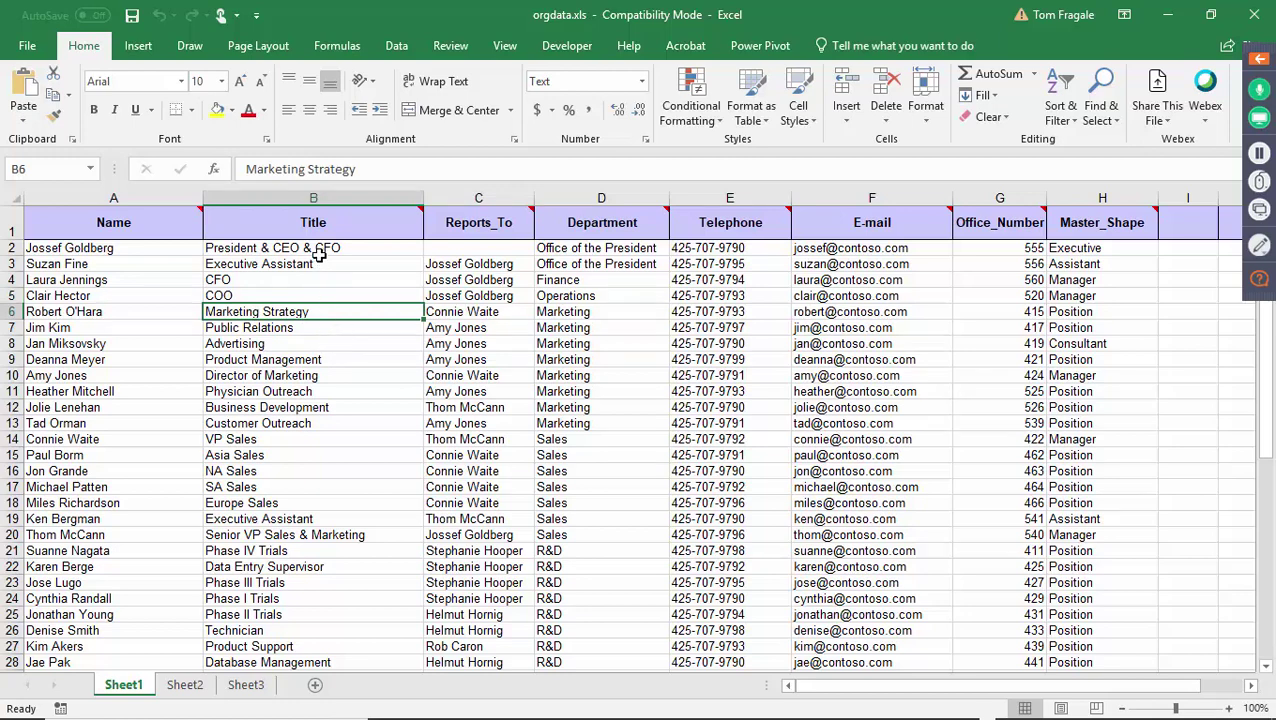
pyautogui.click(472, 248)
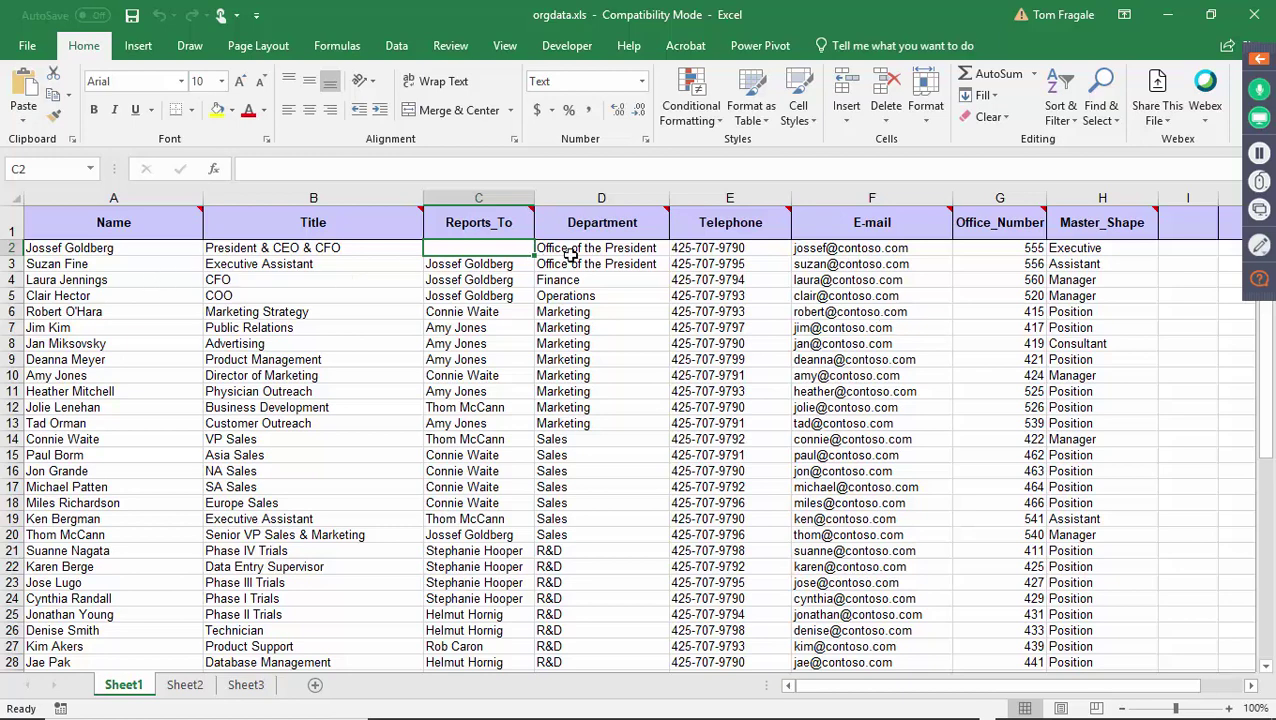
pyautogui.moveTo(608, 192); pyautogui.dragTo(980, 193)
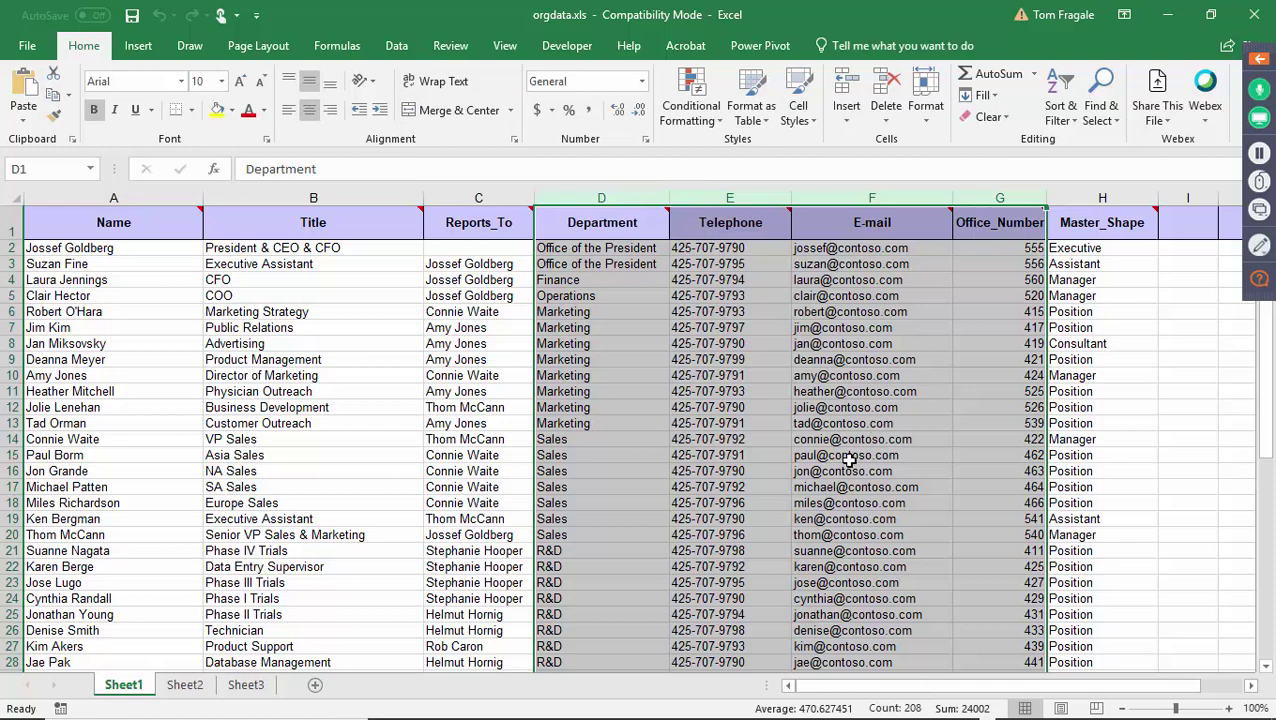
pyautogui.click(1099, 323)
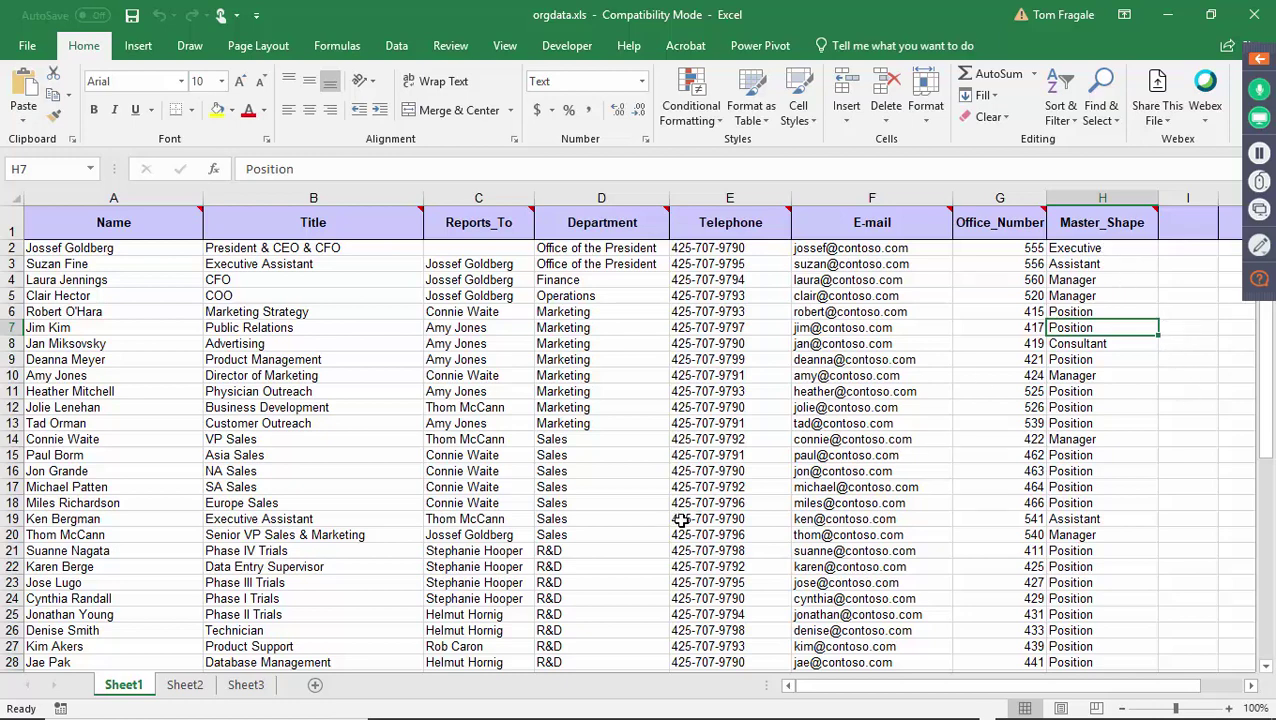
pyautogui.click(1254, 14)
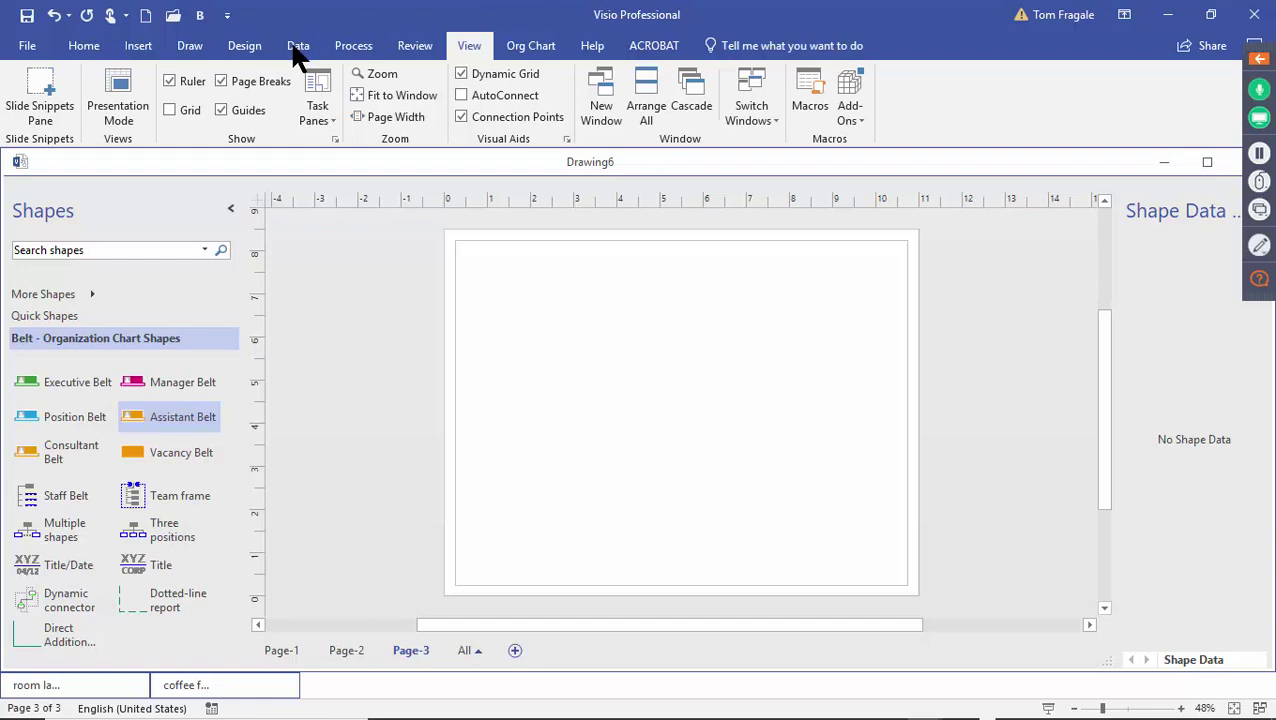
# Switch to Visio, import orgdata.xls from the Desktop with Quick Import while on Page-3, and go to Page-2
pyautogui.click(298, 47)
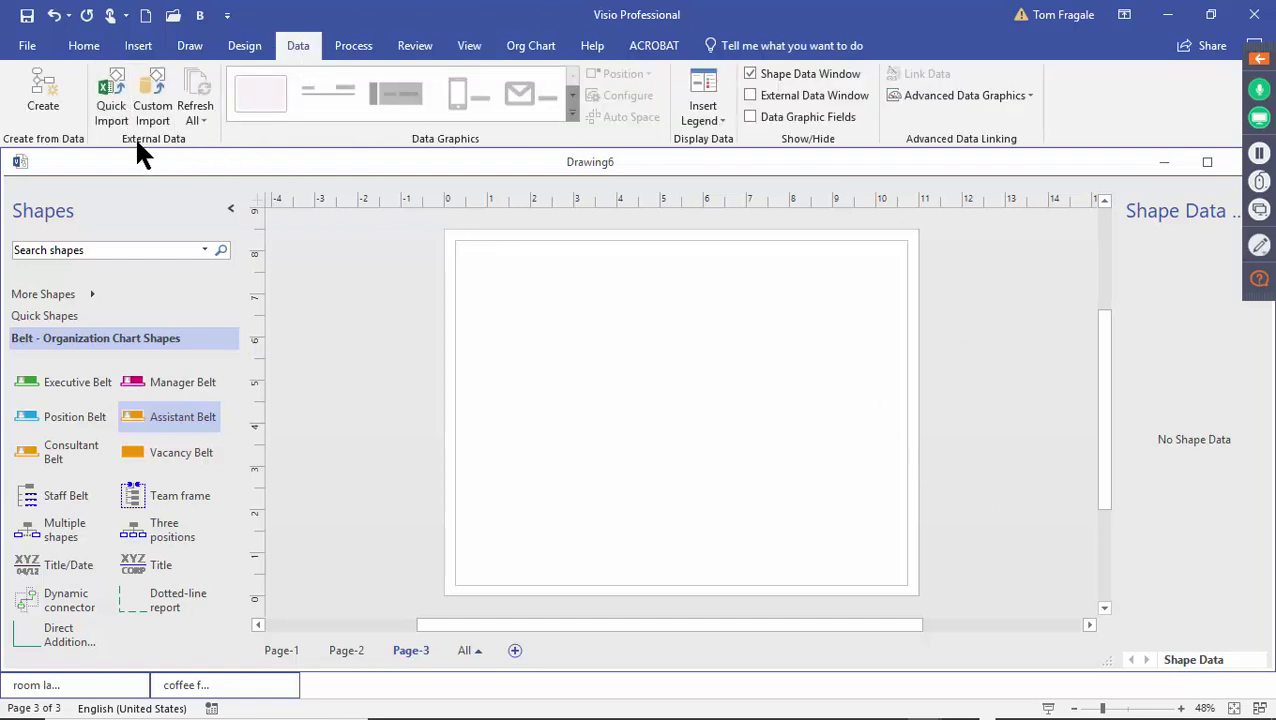
pyautogui.click(110, 97)
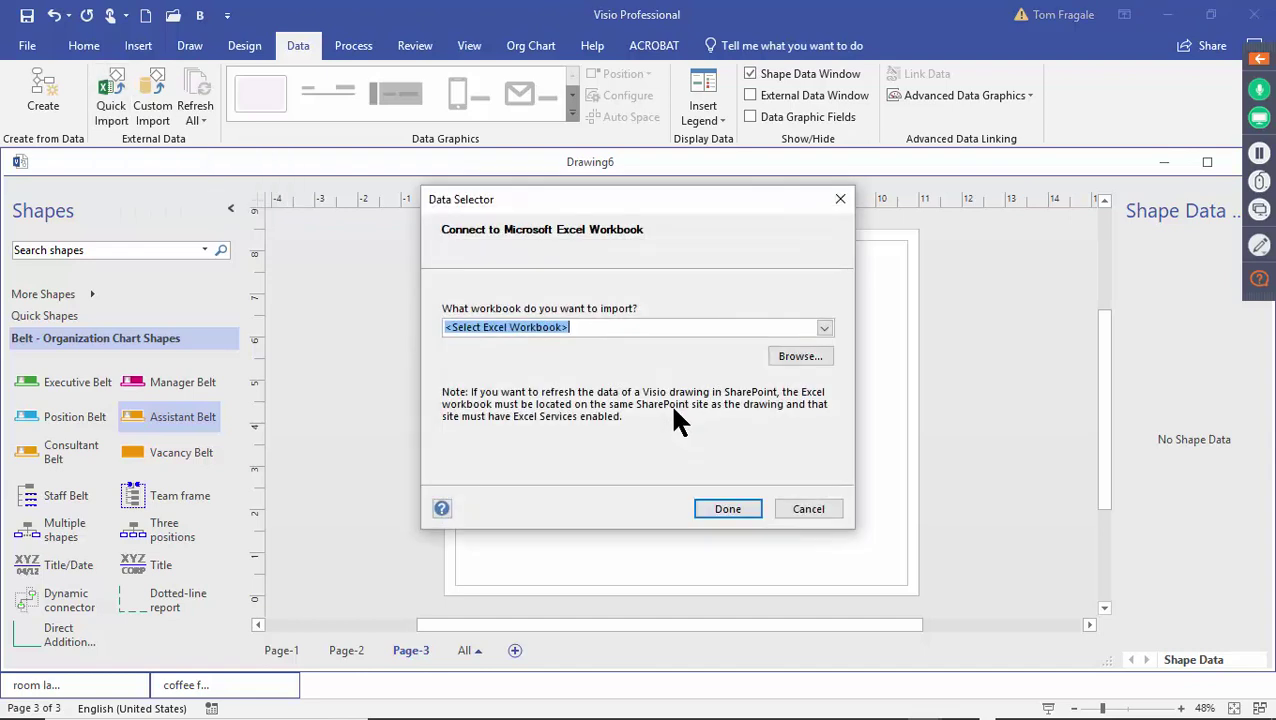
pyautogui.click(806, 360)
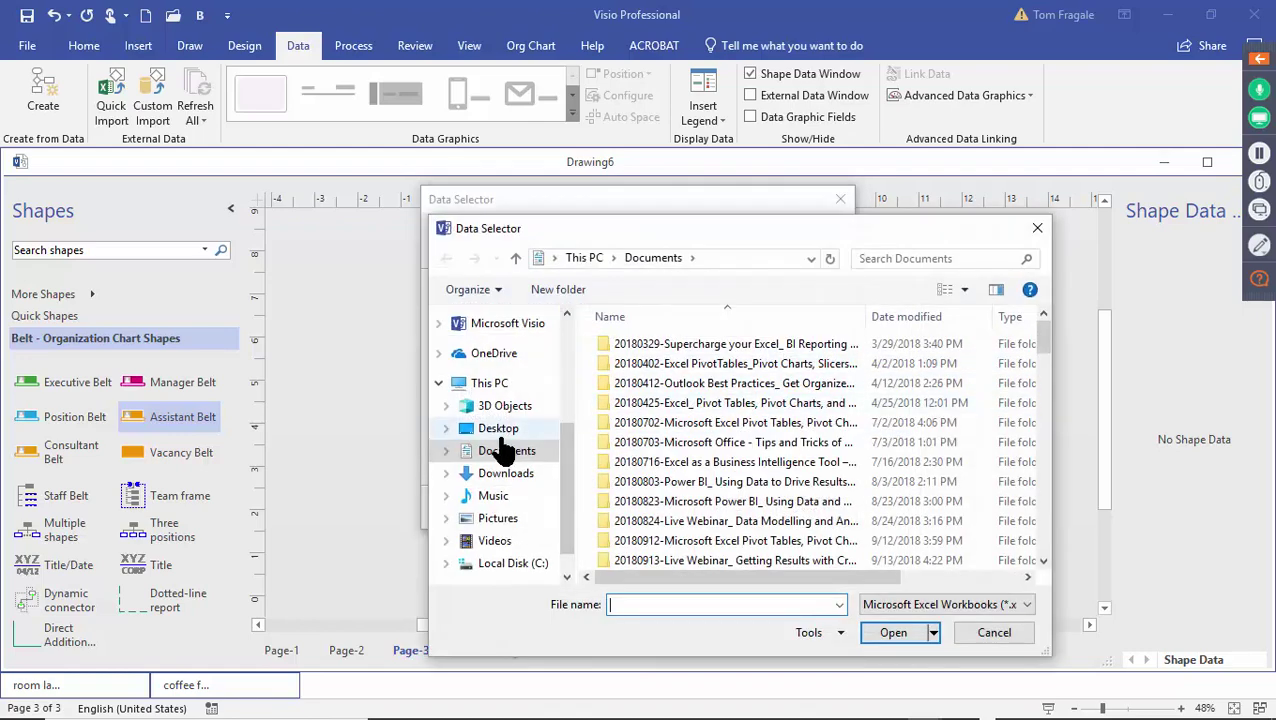
pyautogui.click(498, 428)
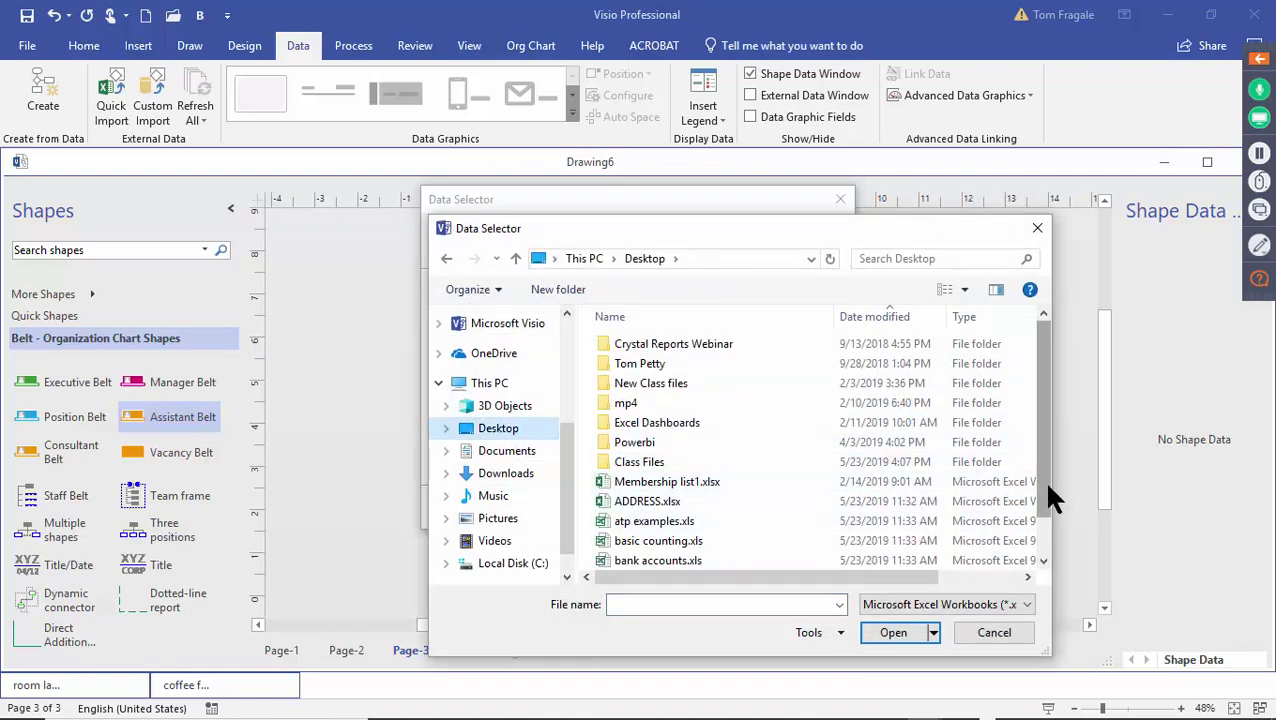
pyautogui.scroll(-1, 1043, 478)
pyautogui.click(644, 560)
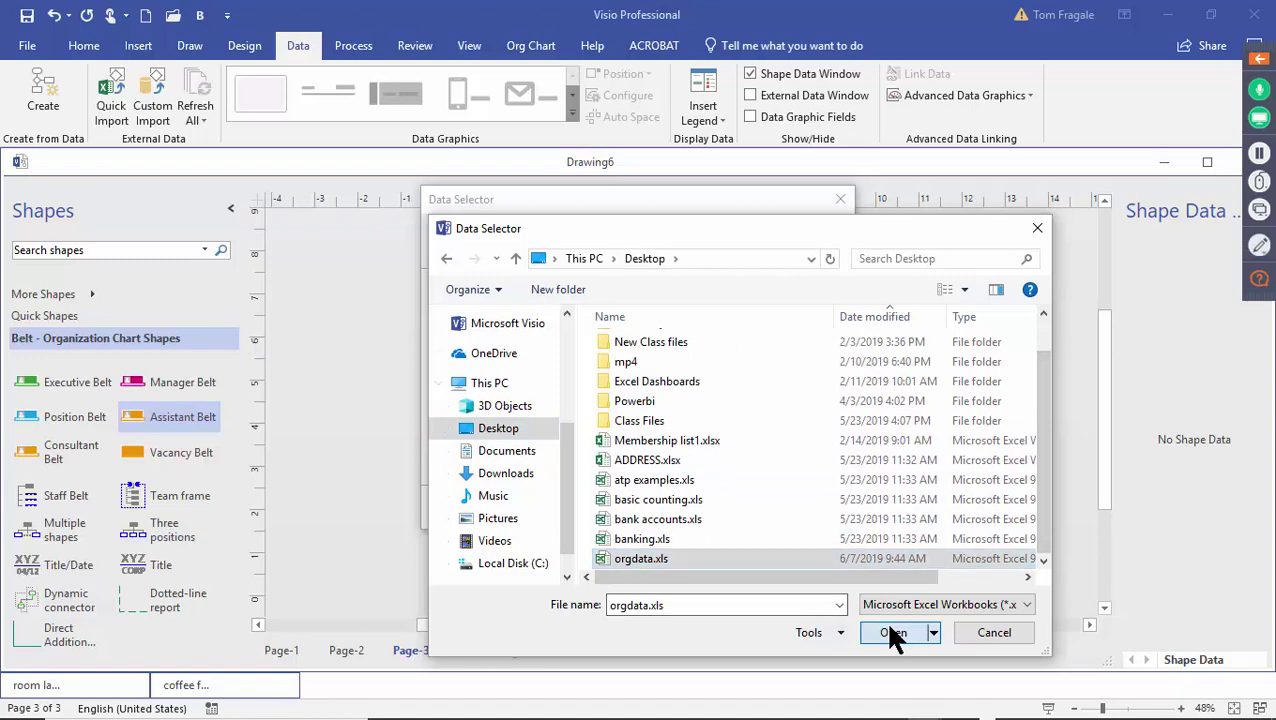
pyautogui.click(888, 624)
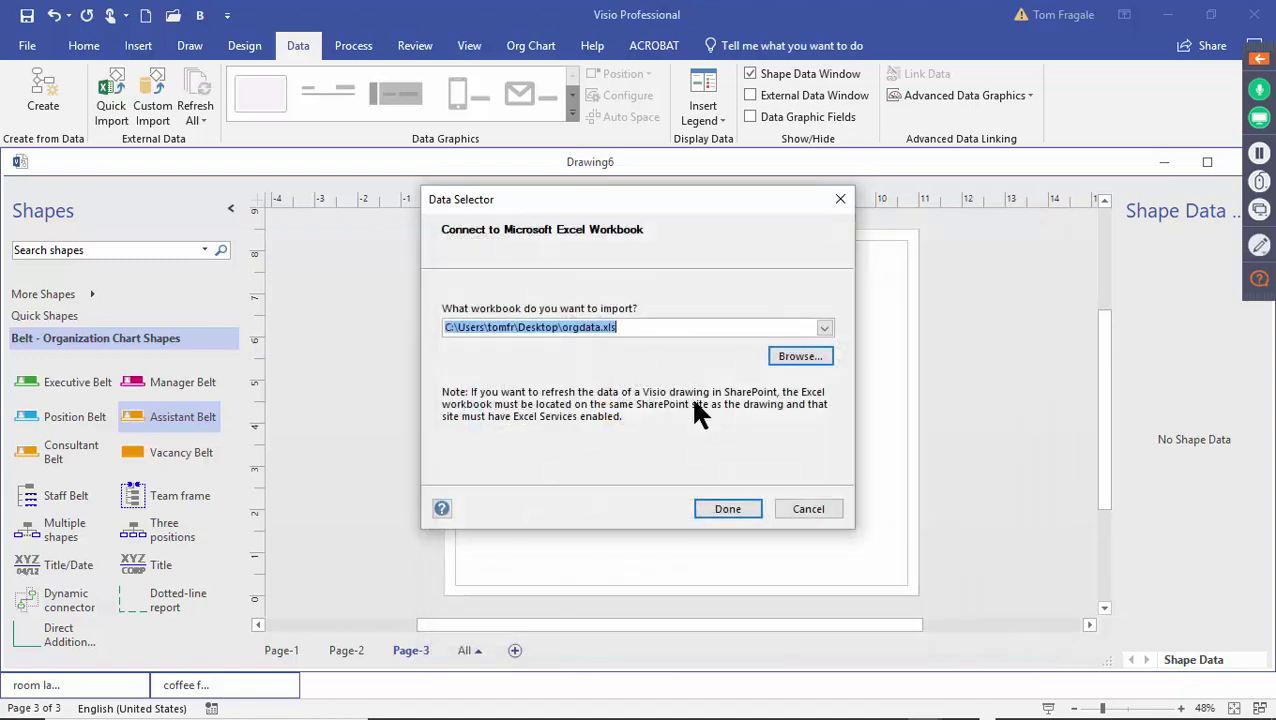
pyautogui.click(730, 507)
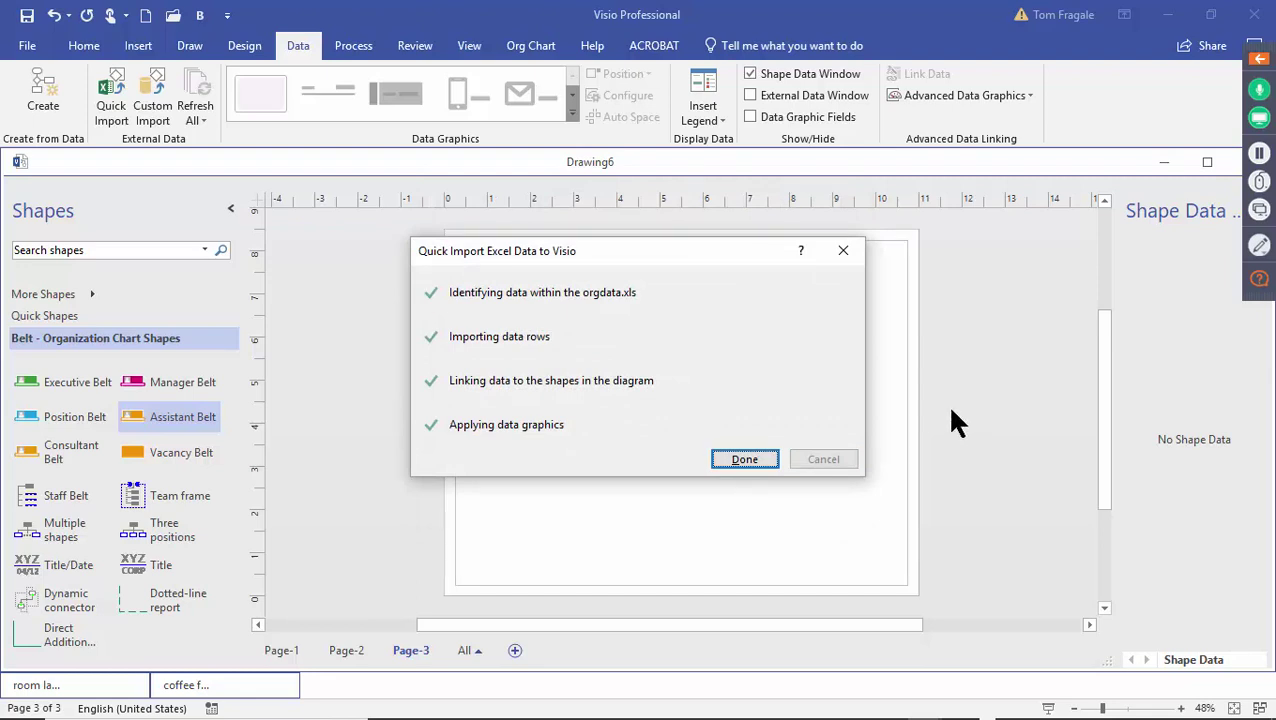
pyautogui.click(755, 458)
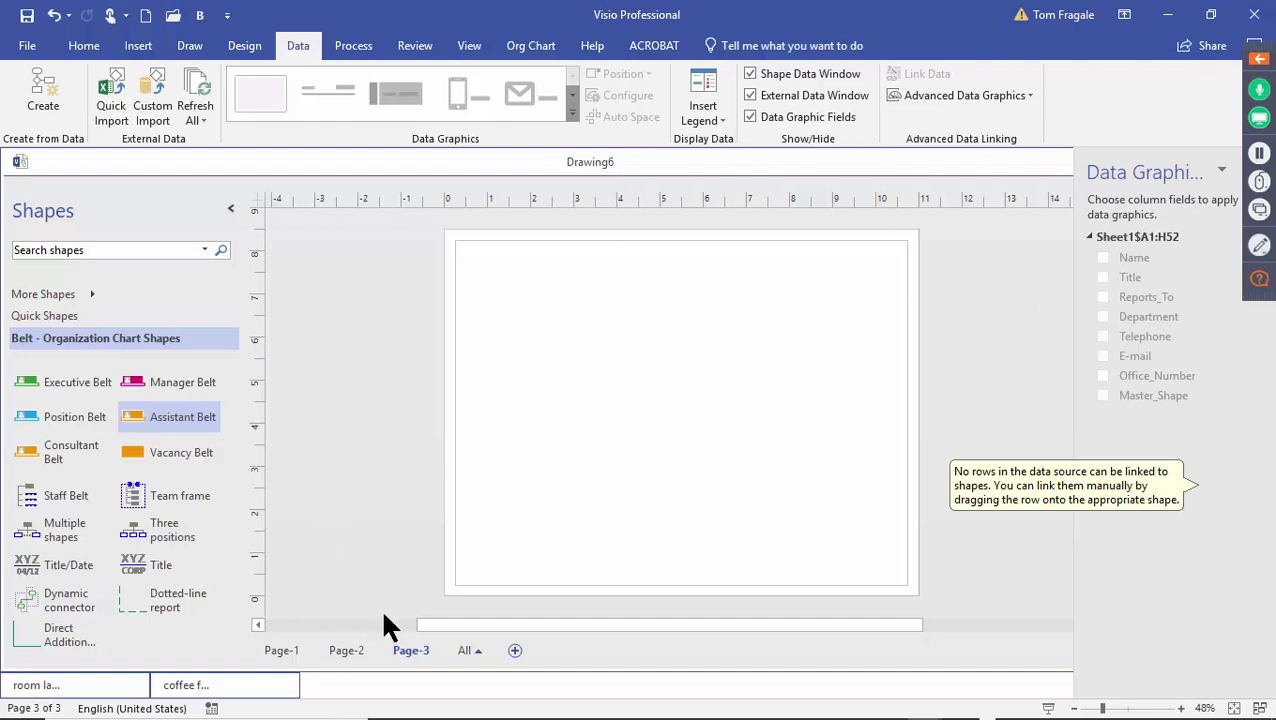
pyautogui.click(346, 650)
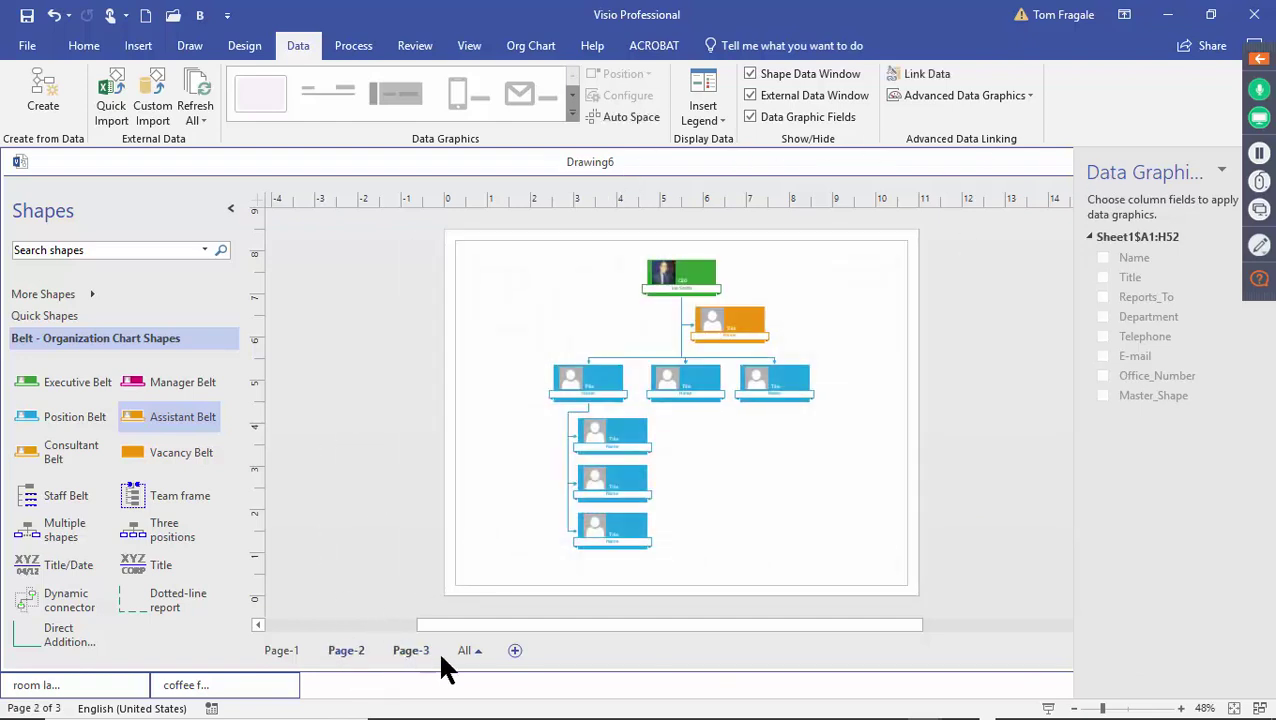
# Add a blank fourth page and start the Organization Chart Wizard using information stored in a text, Org Plus or Excel file
pyautogui.click(514, 651)
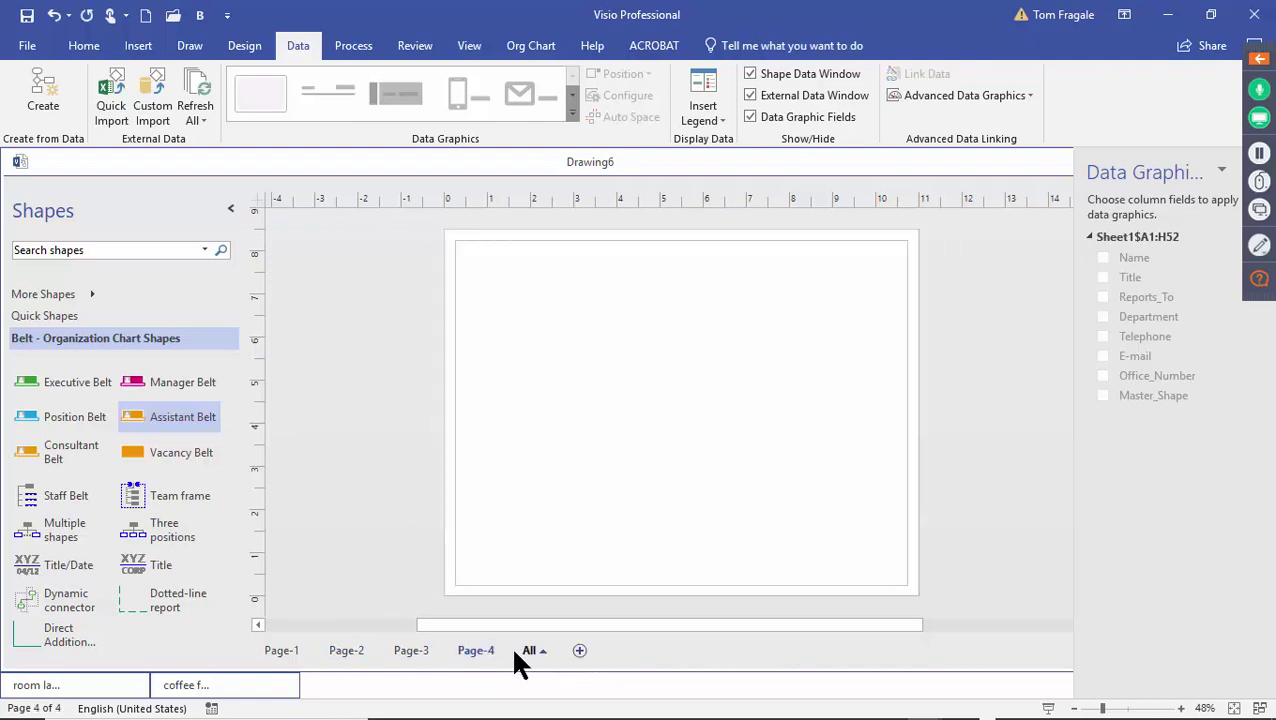
pyautogui.click(532, 46)
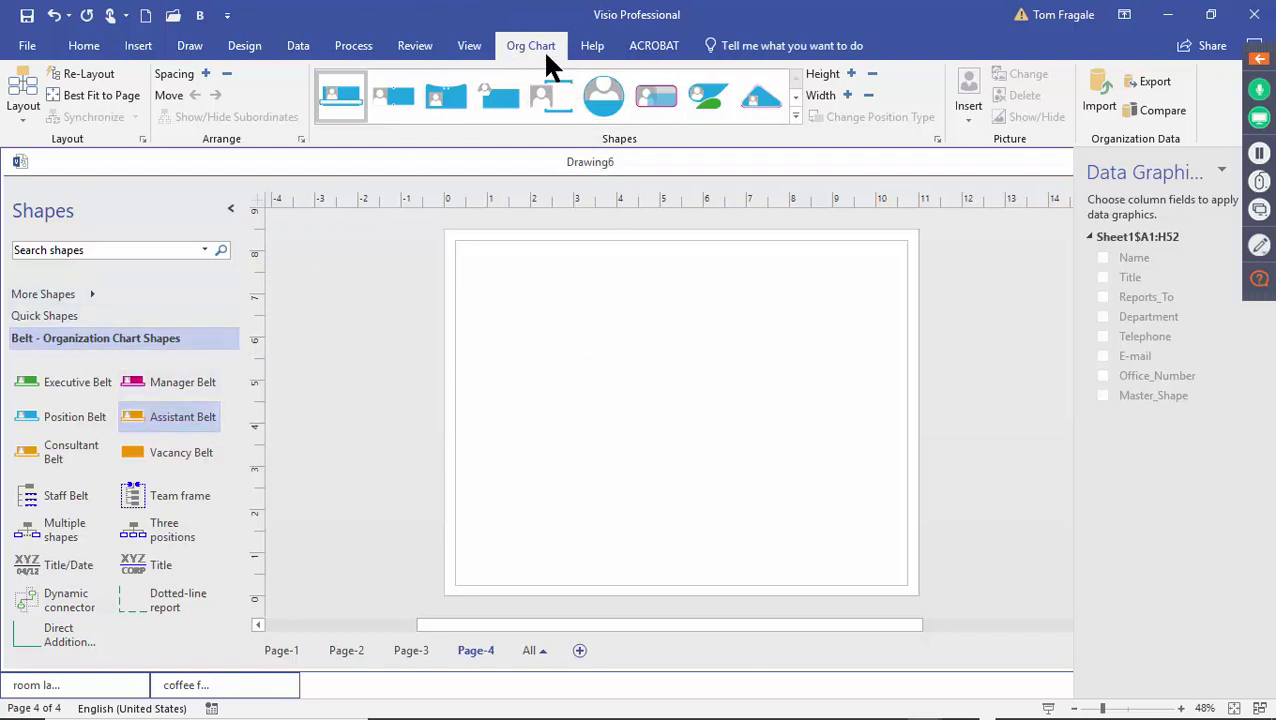
pyautogui.click(1104, 100)
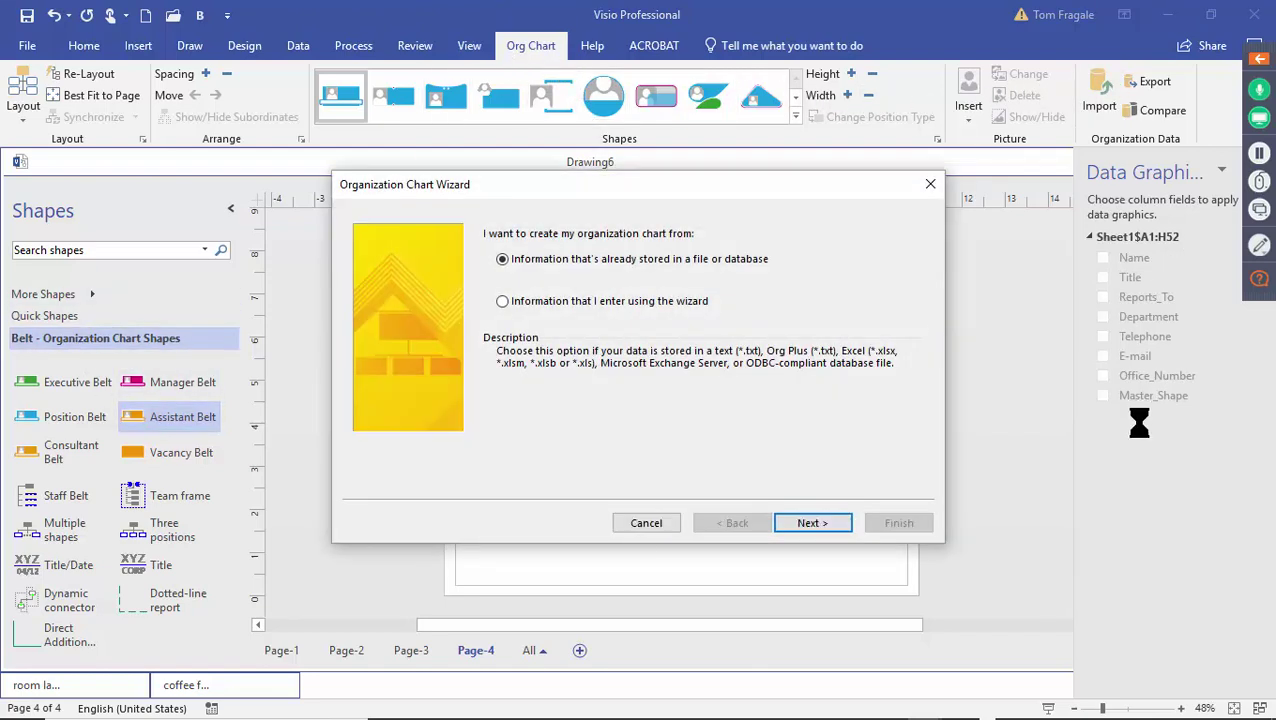
pyautogui.click(812, 523)
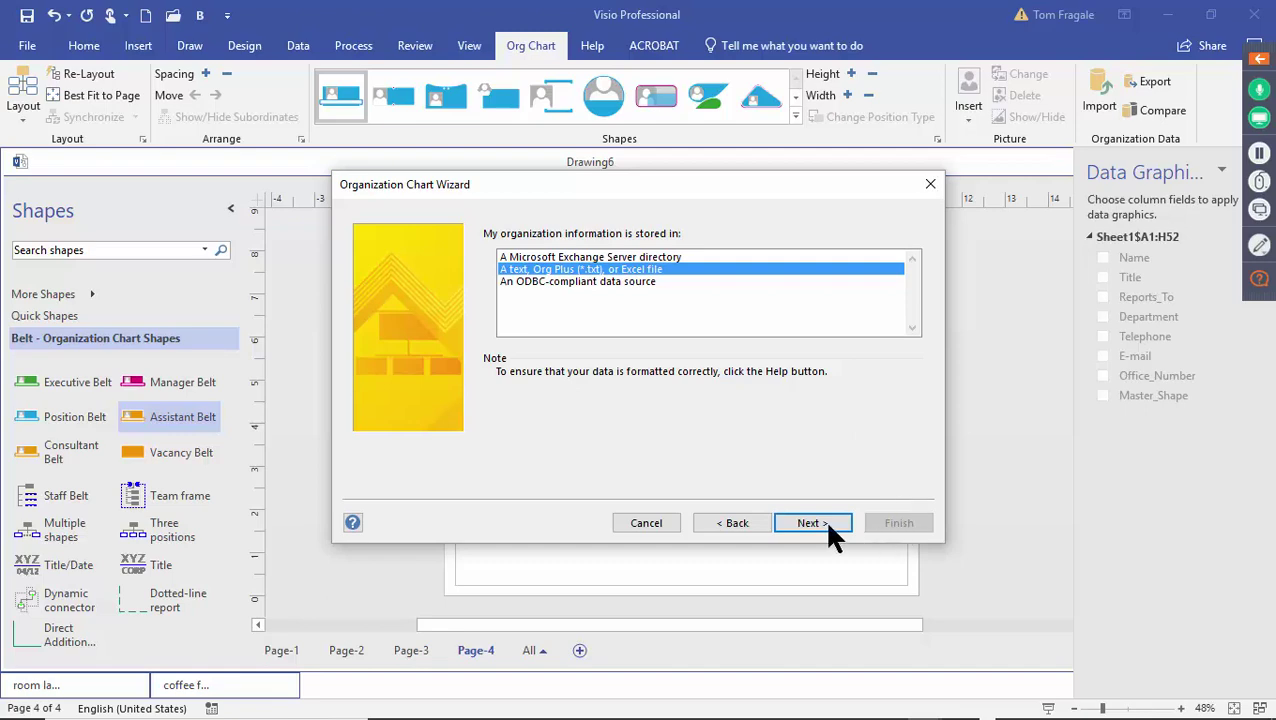
pyautogui.click(797, 525)
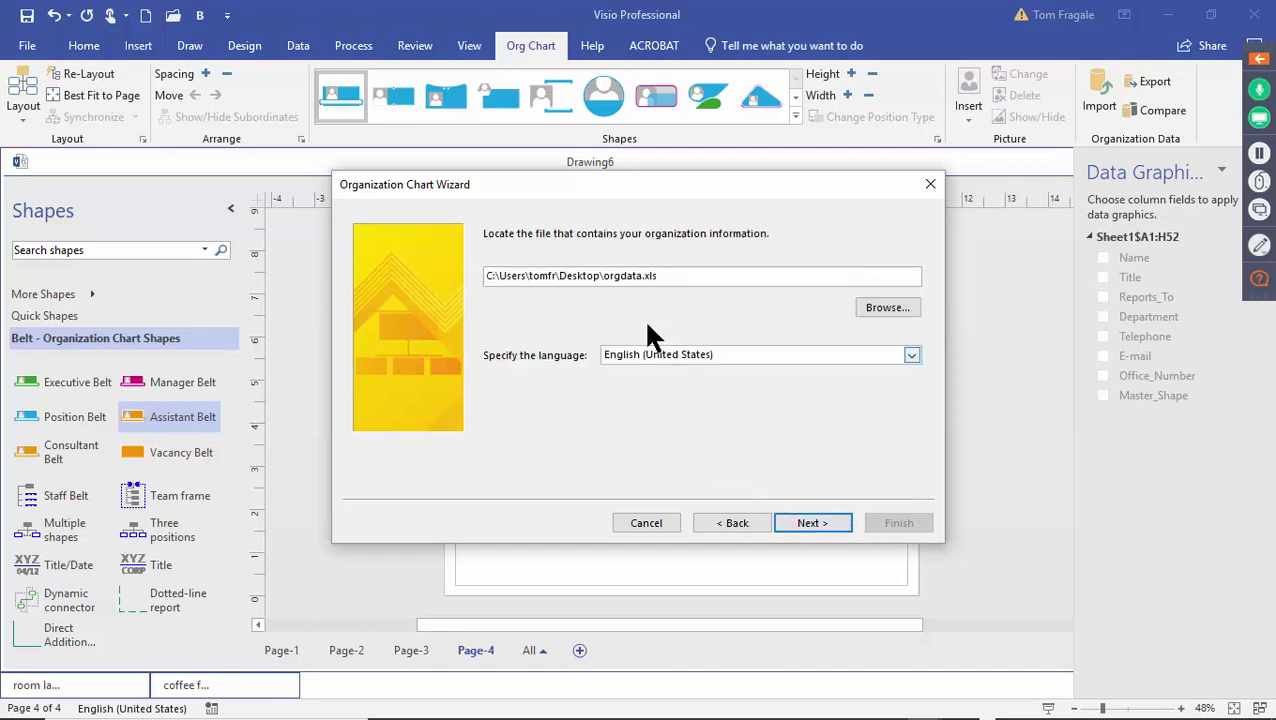
# Choose orgdata.xls from the Desktop as the organization data file, keeping English (United States) as the language
pyautogui.click(885, 305)
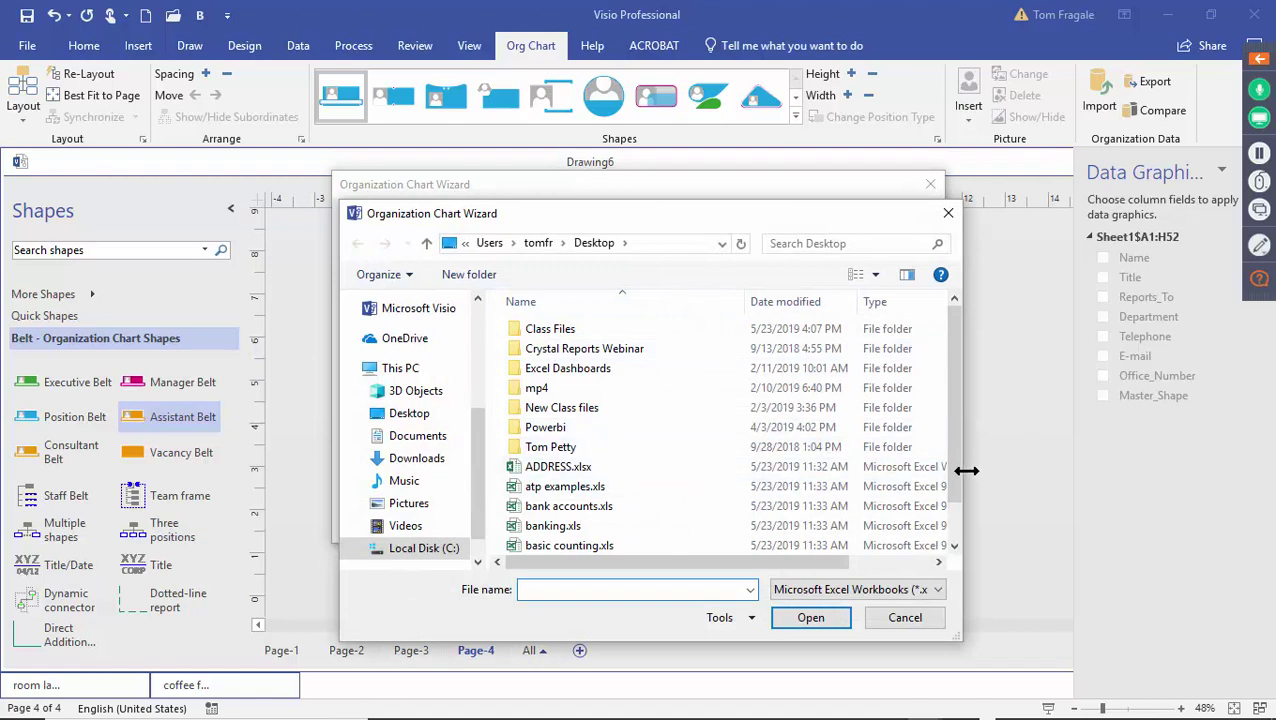
pyautogui.scroll(-1, 960, 530)
pyautogui.click(545, 543)
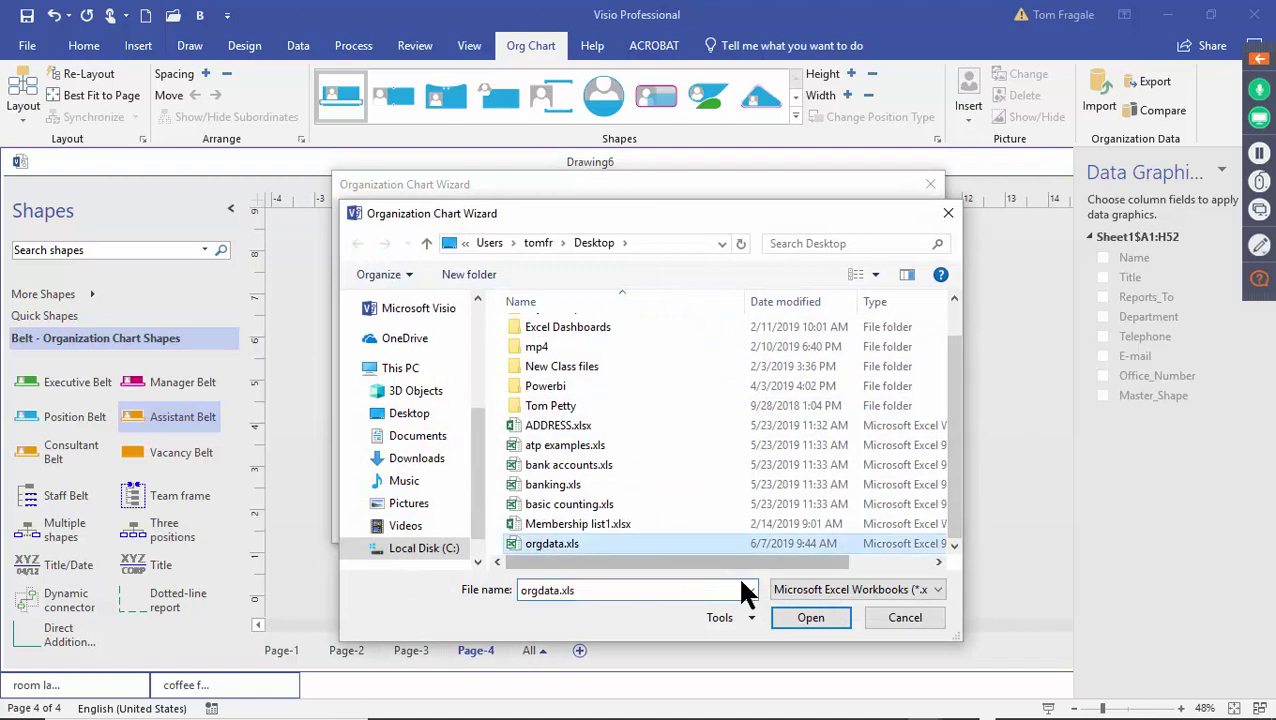
pyautogui.click(811, 617)
pyautogui.click(842, 524)
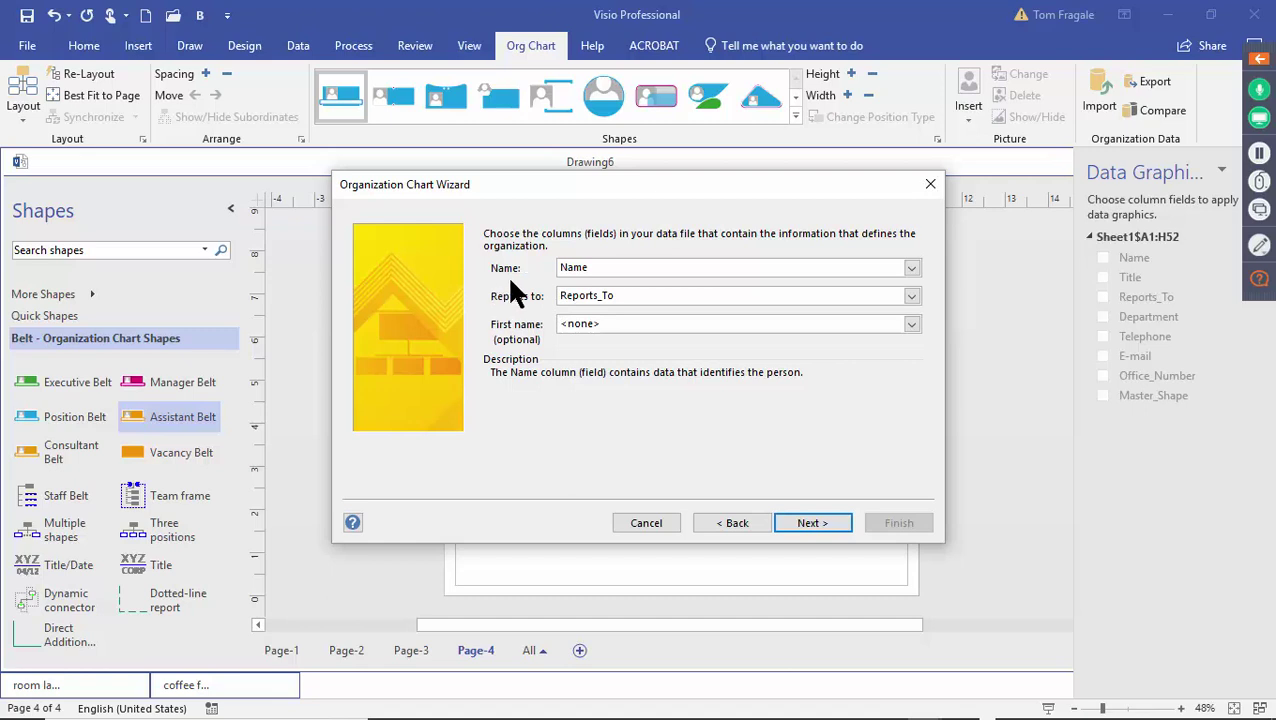
# Map the wizard's Name field to the Name column and Reports to to Reports_To, leaving First name as none
pyautogui.click(911, 268)
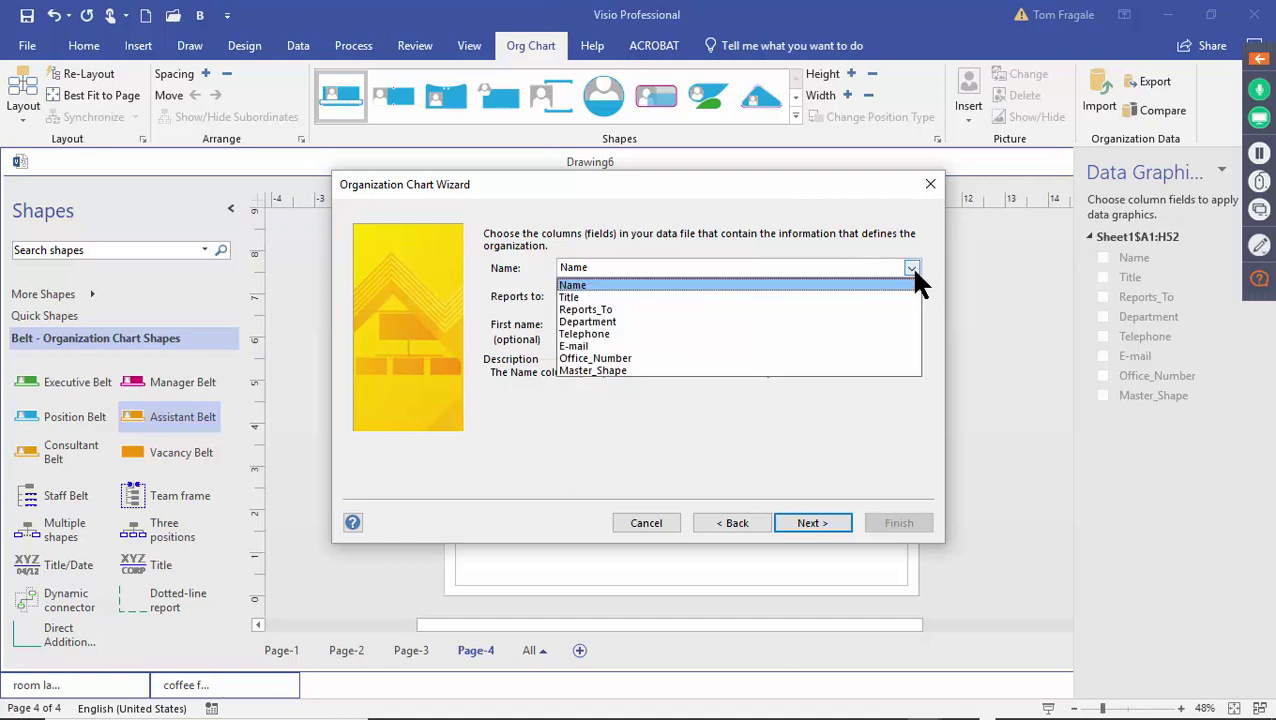
pyautogui.click(609, 285)
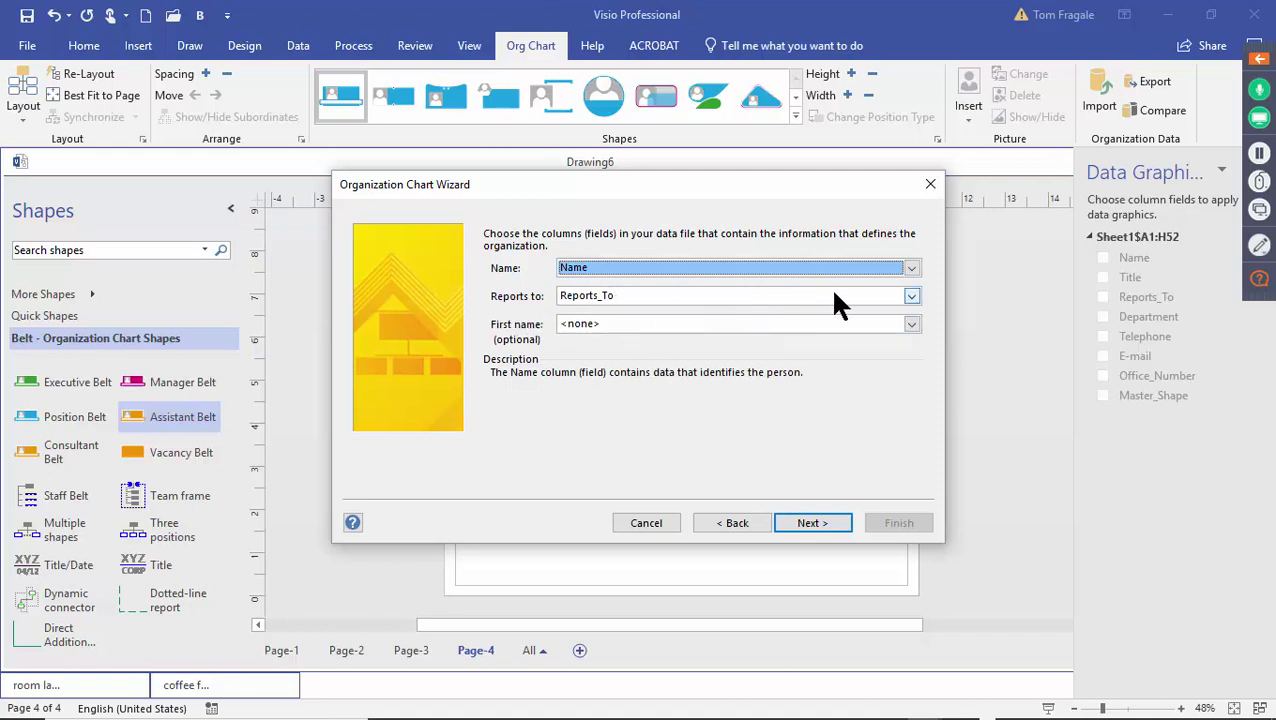
pyautogui.click(911, 296)
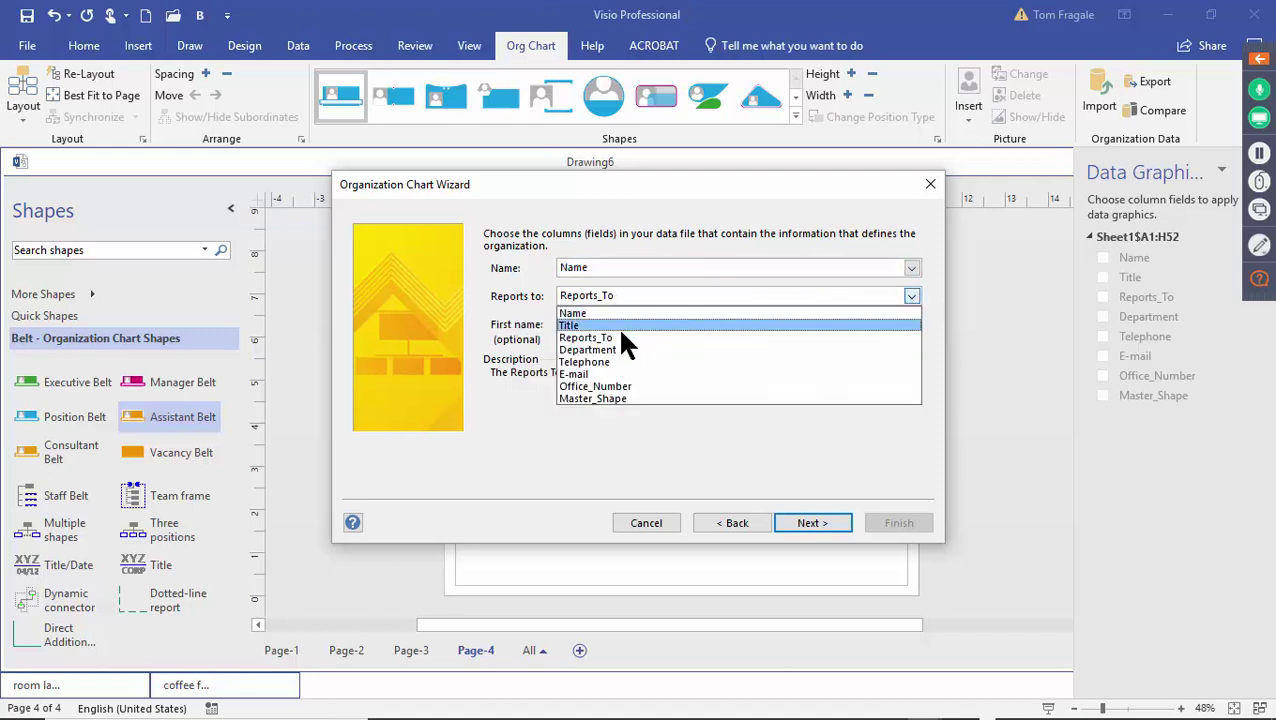
pyautogui.click(640, 337)
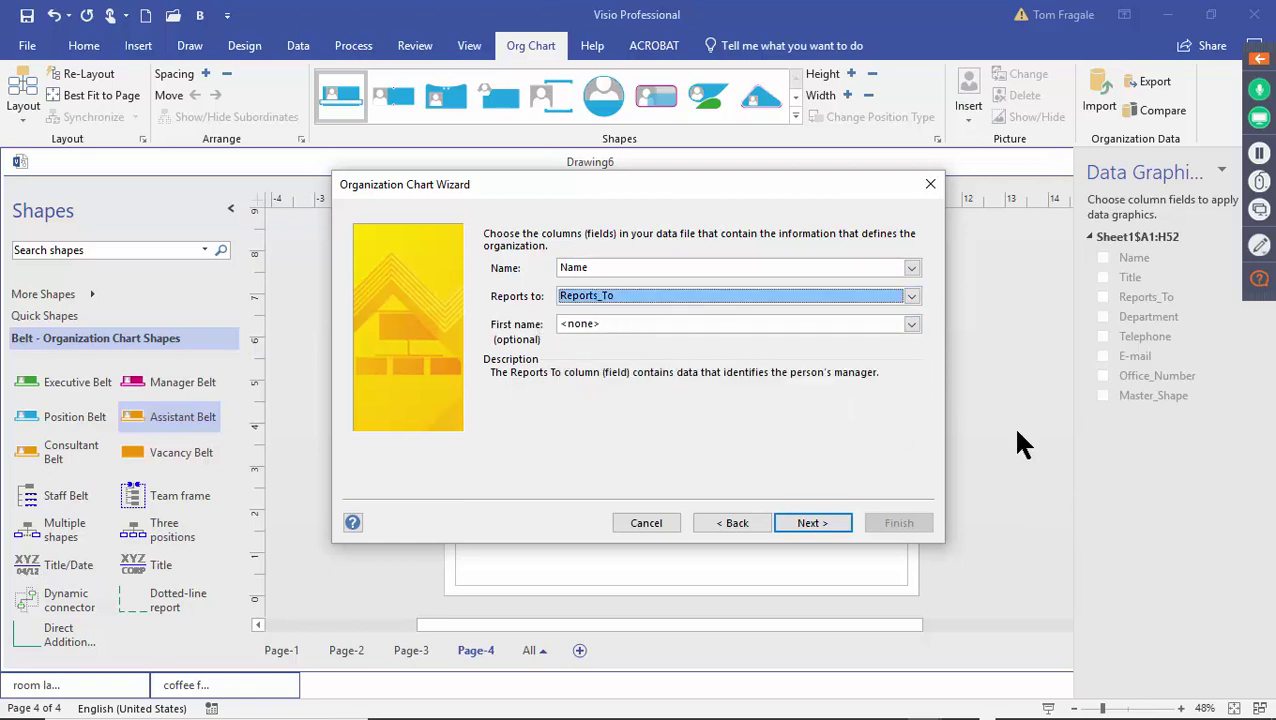
pyautogui.click(801, 520)
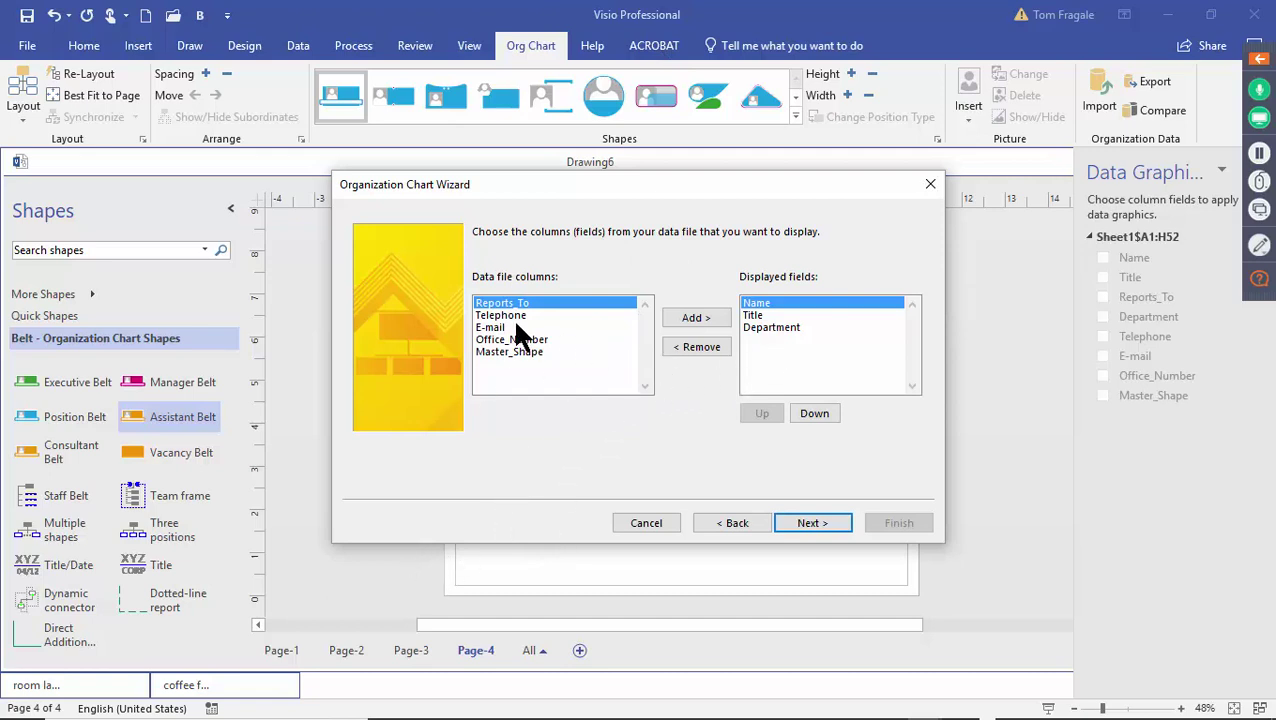
# Add Telephone to the displayed fields alongside Name, Title and Department
pyautogui.click(501, 314)
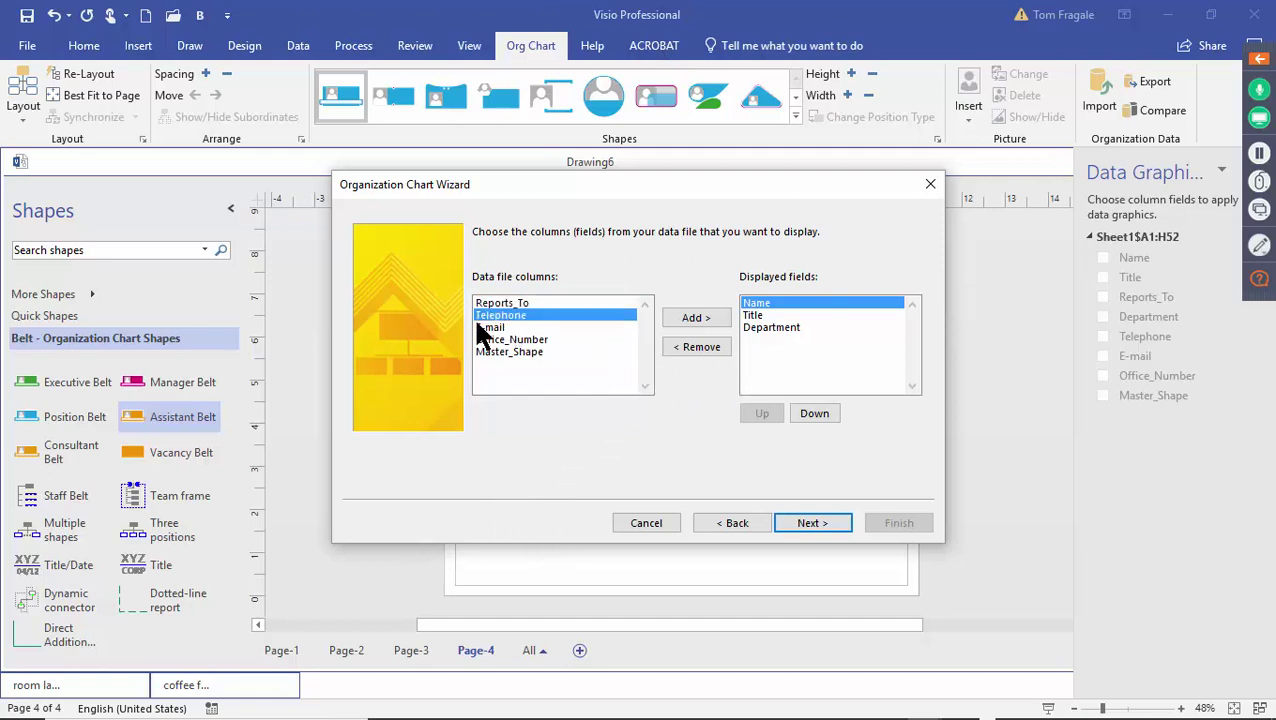
pyautogui.click(690, 318)
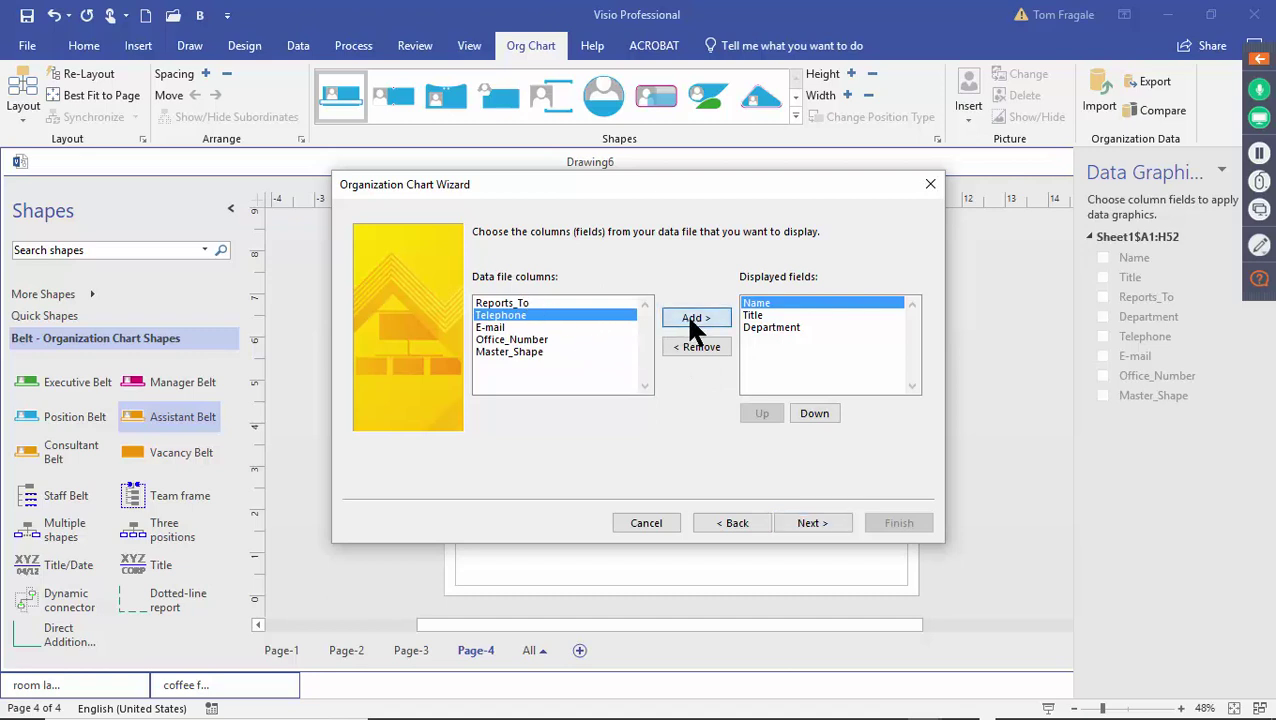
pyautogui.click(810, 524)
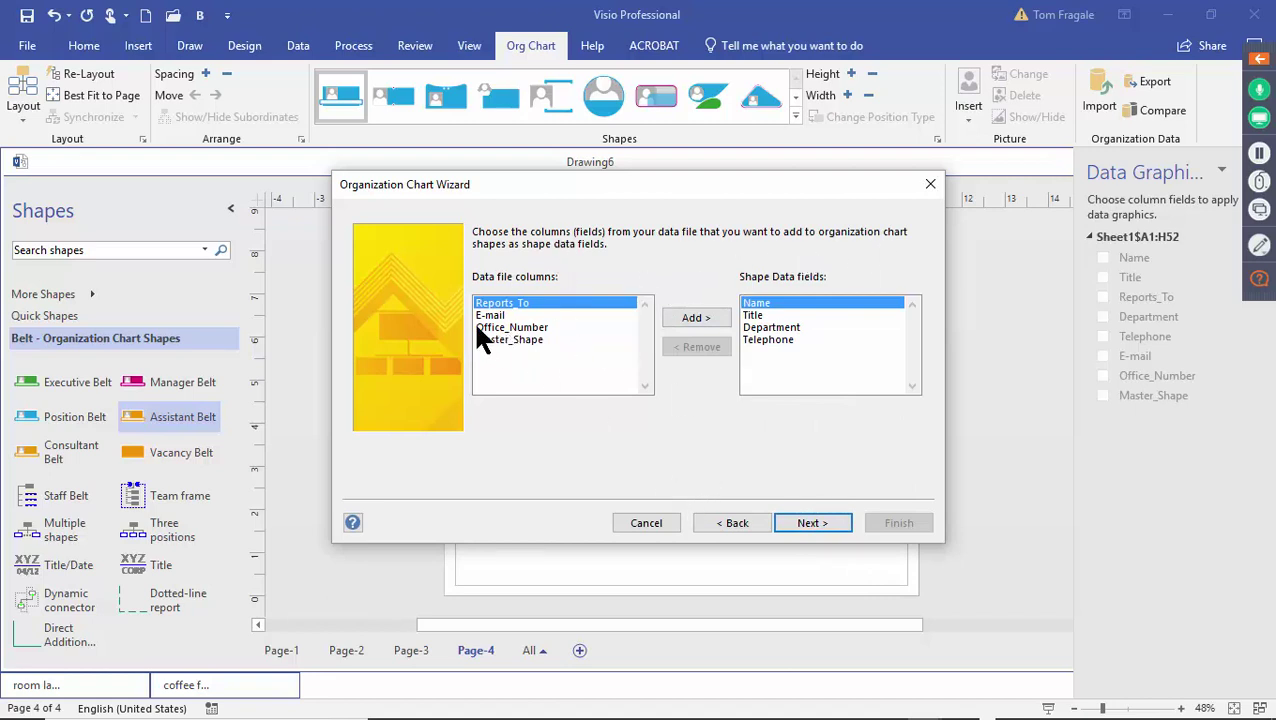
# Generate the chart with the default shape data fields, no pictures, and automatic page breaks from the Top Executive, with shapes hyperlinked and synchronized
pyautogui.click(806, 522)
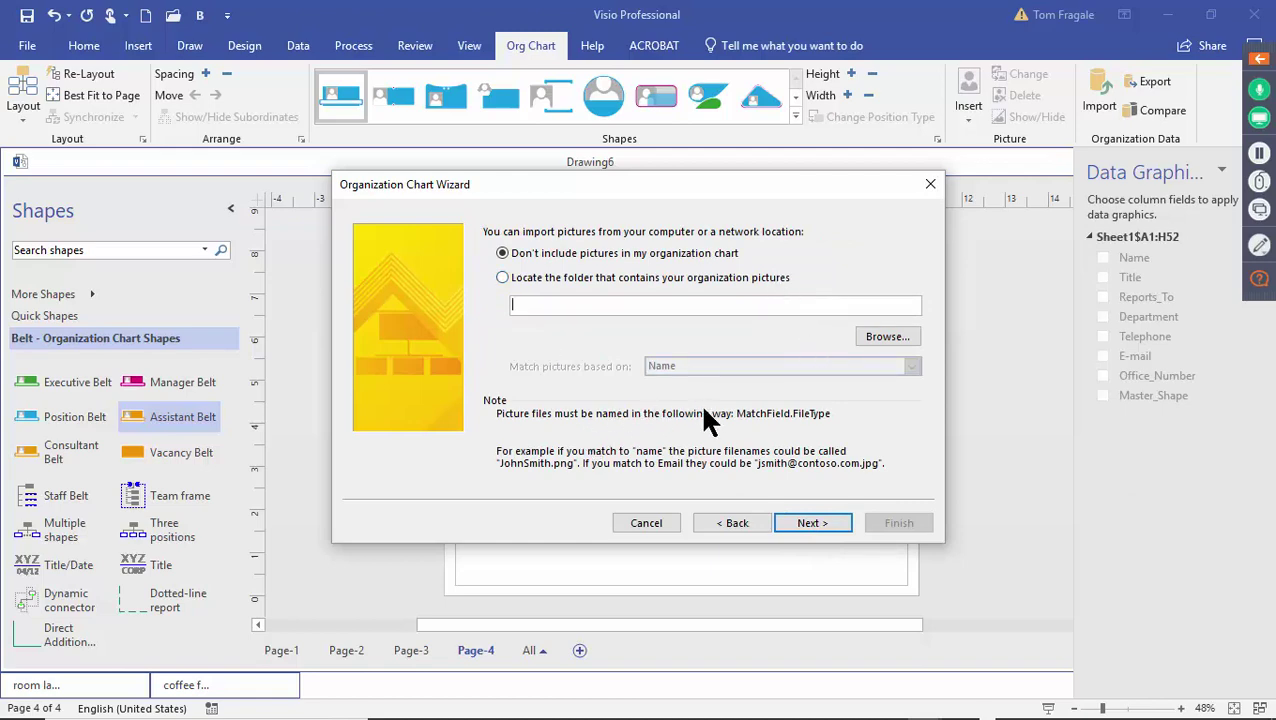
pyautogui.click(824, 527)
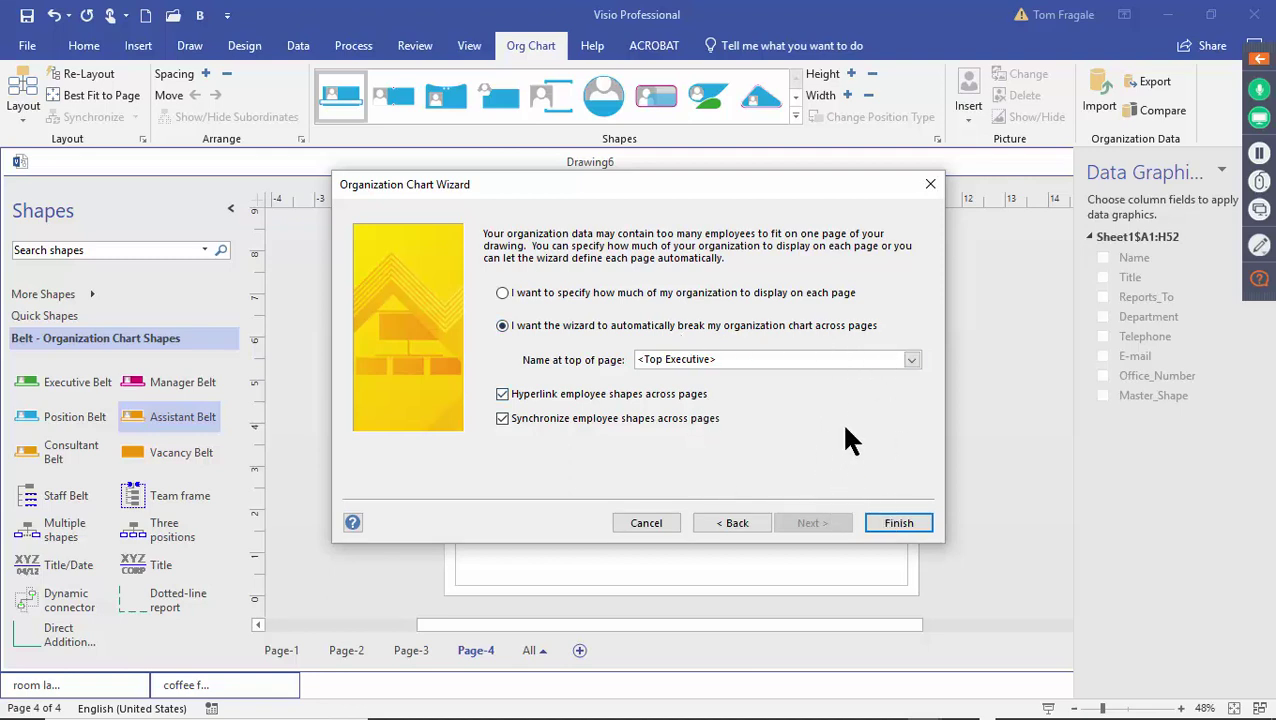
pyautogui.click(899, 522)
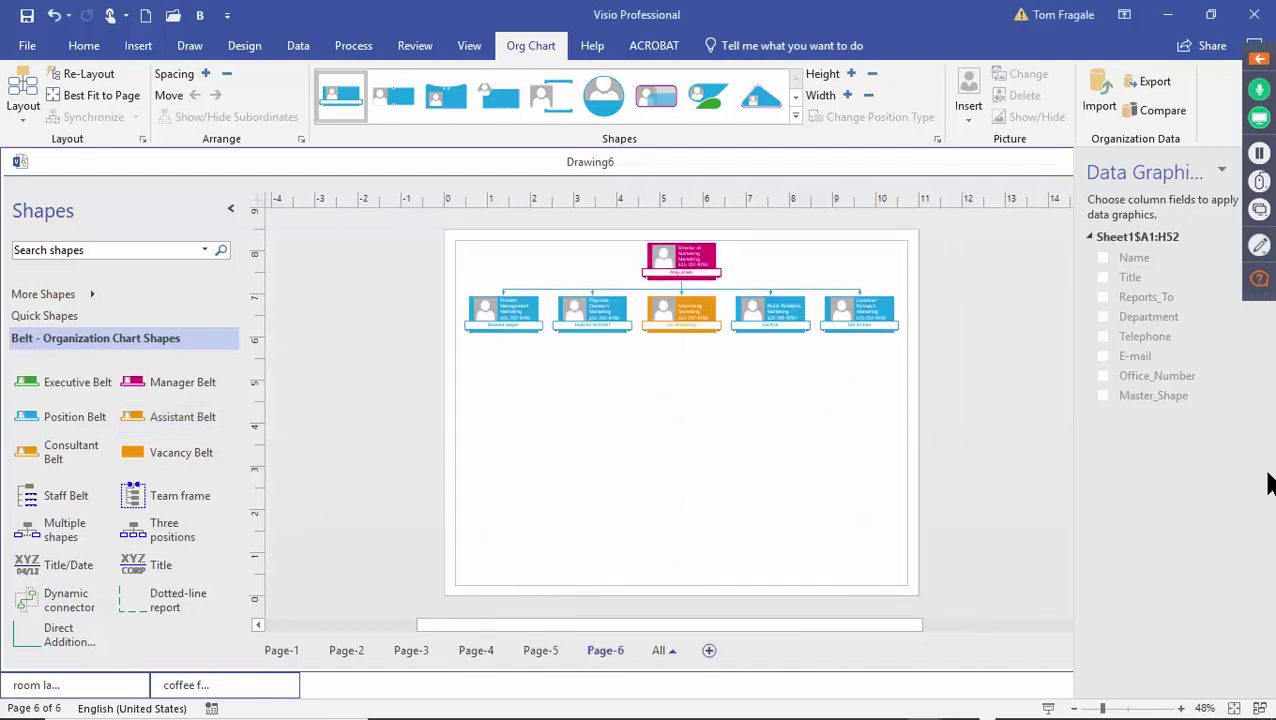
# Go to Page-4 and zoom in to about 58% to examine the employee shapes of the generated chart
pyautogui.click(476, 651)
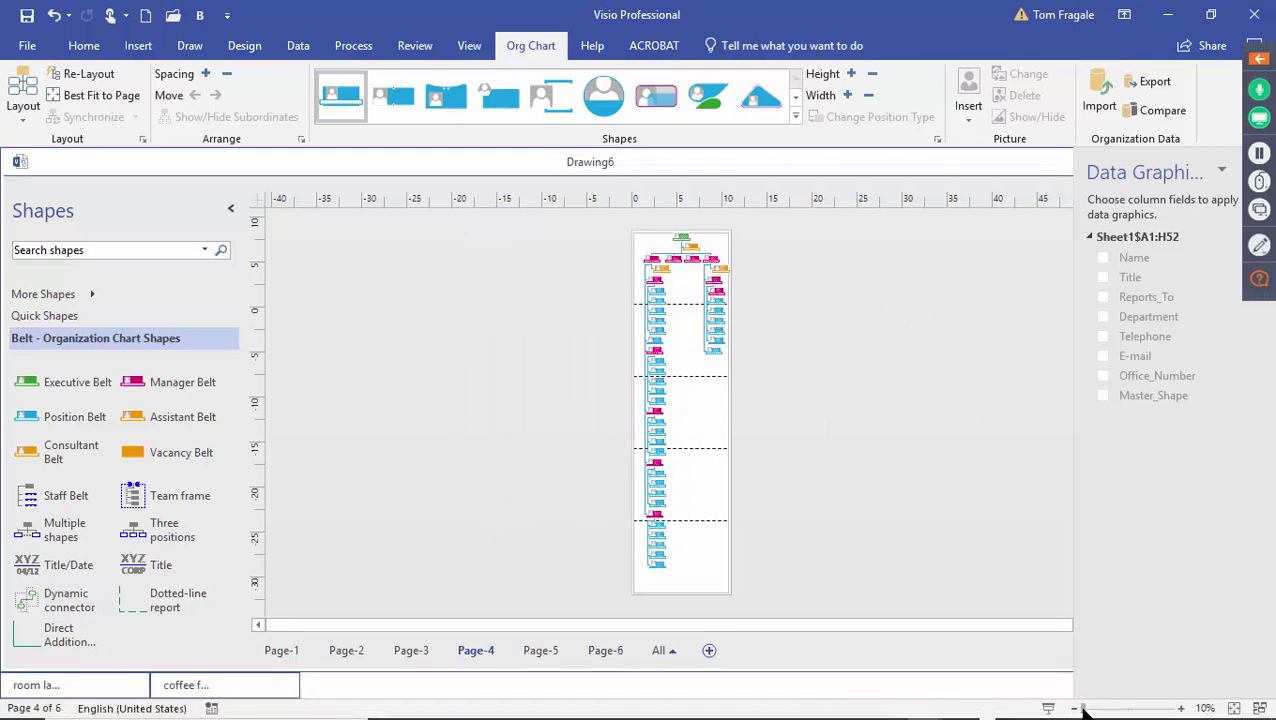
pyautogui.moveTo(1088, 707); pyautogui.dragTo(1107, 708)
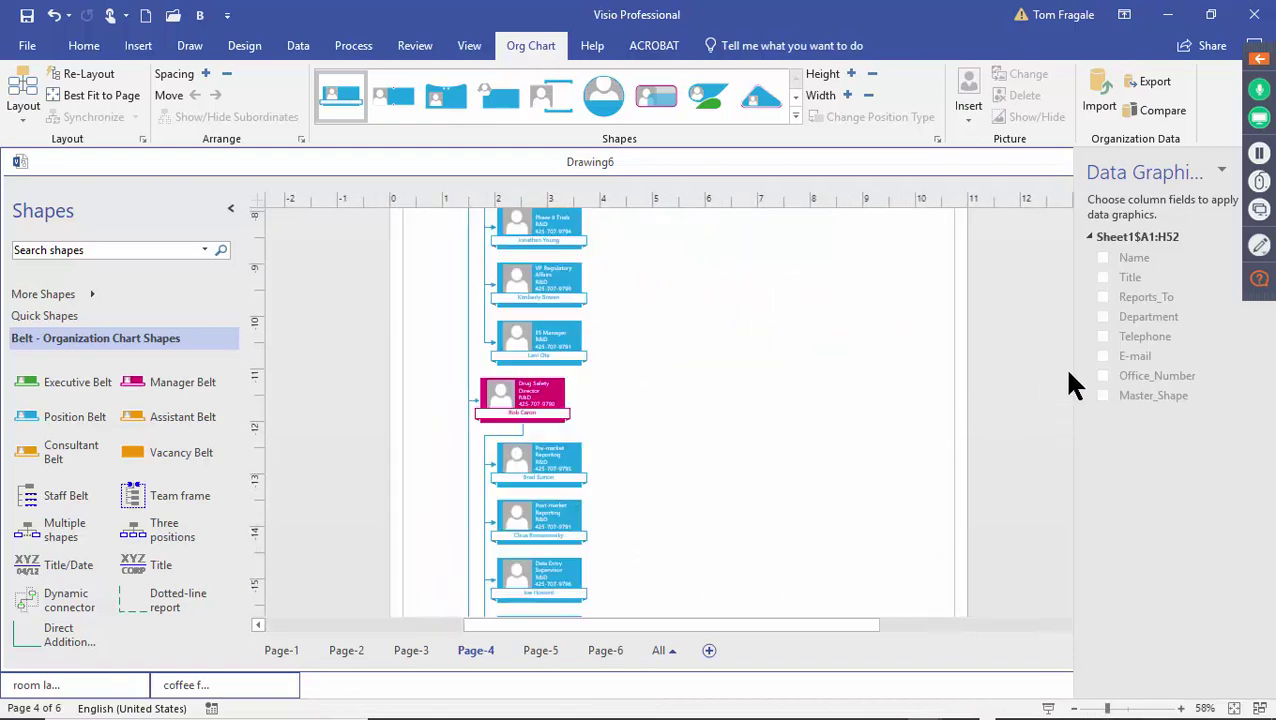
pyautogui.click(560, 468)
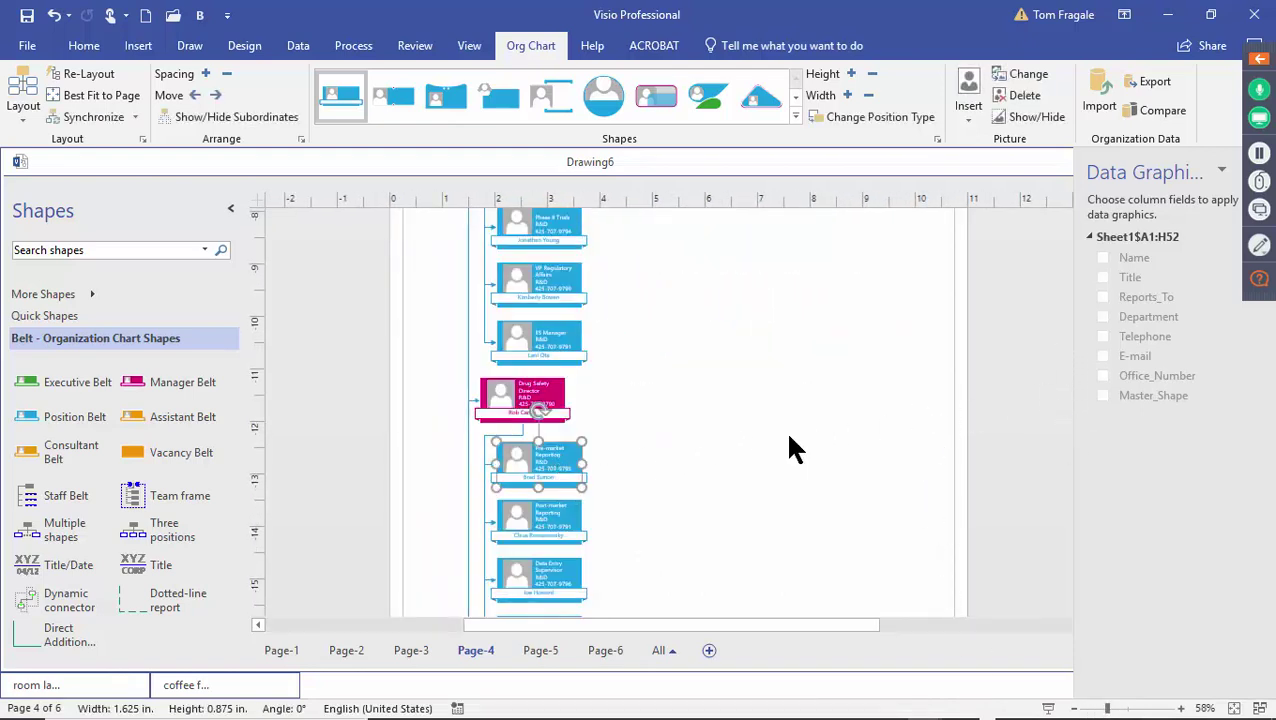
pyautogui.click(958, 540)
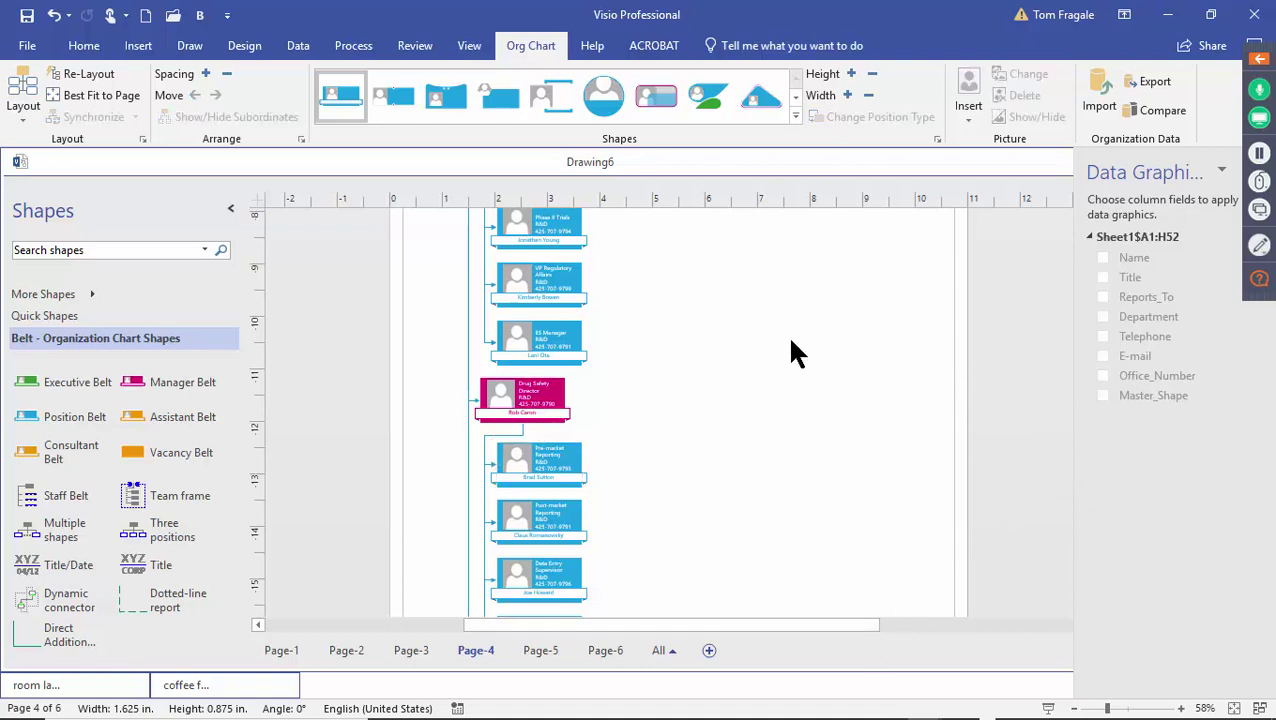
# Select the Post-market Reporting position on Page-4 and close the Data Graphic Fields pane
pyautogui.click(560, 526)
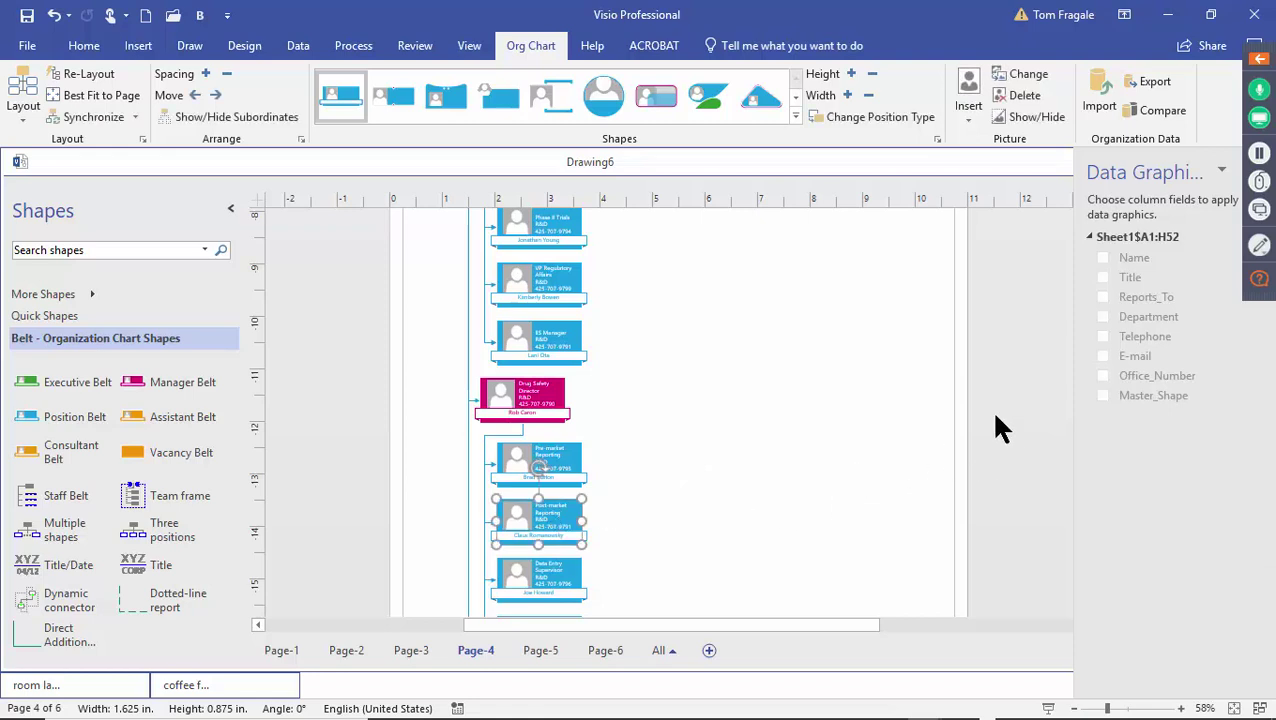
pyautogui.click(468, 47)
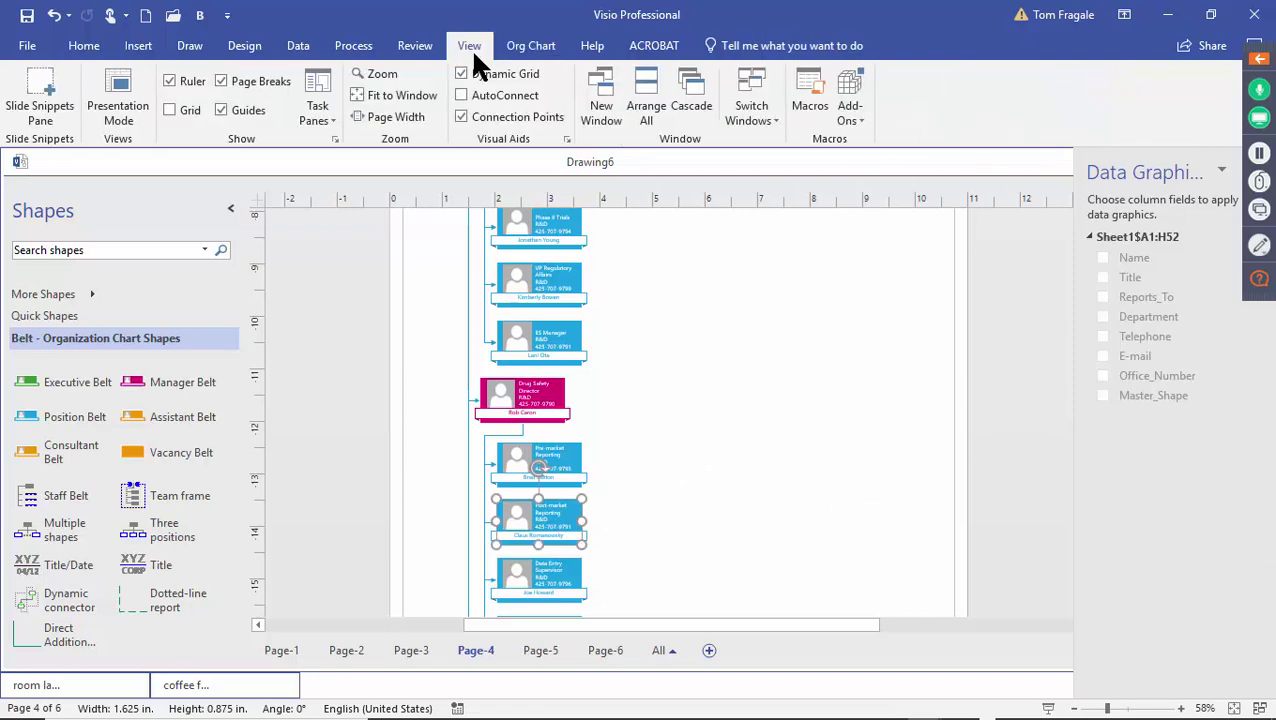
pyautogui.click(317, 113)
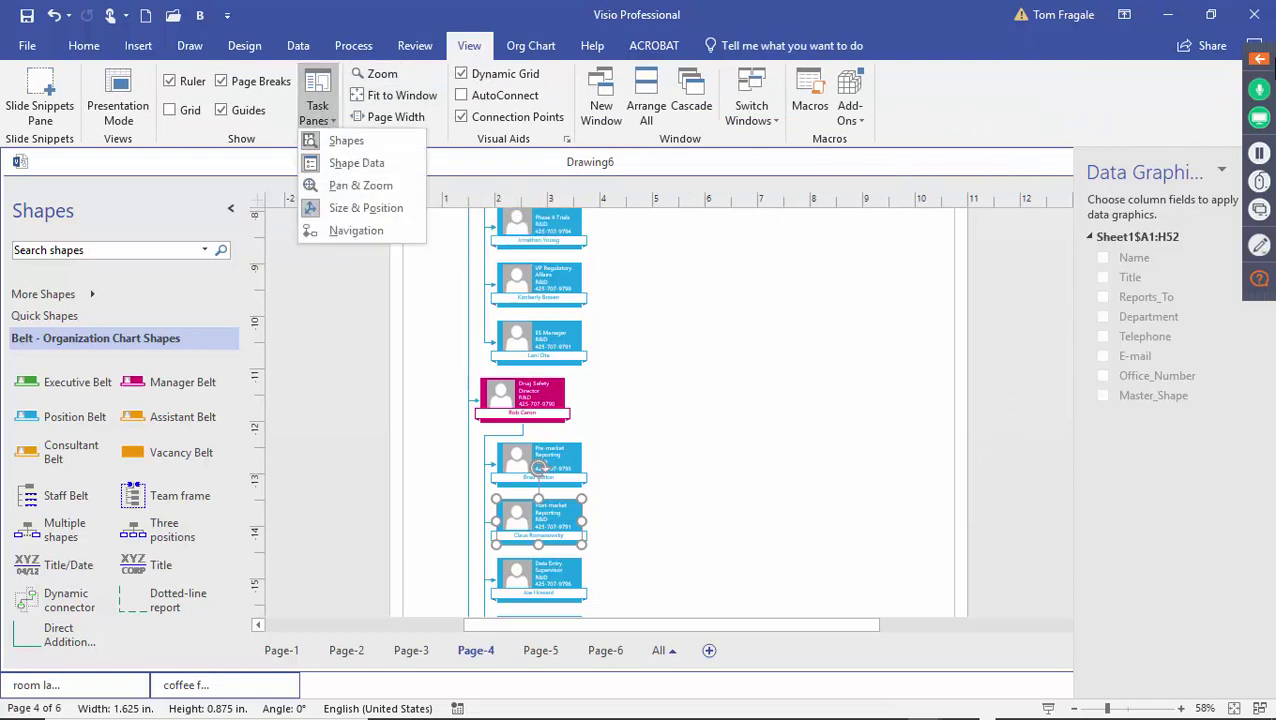
pyautogui.click(1157, 151)
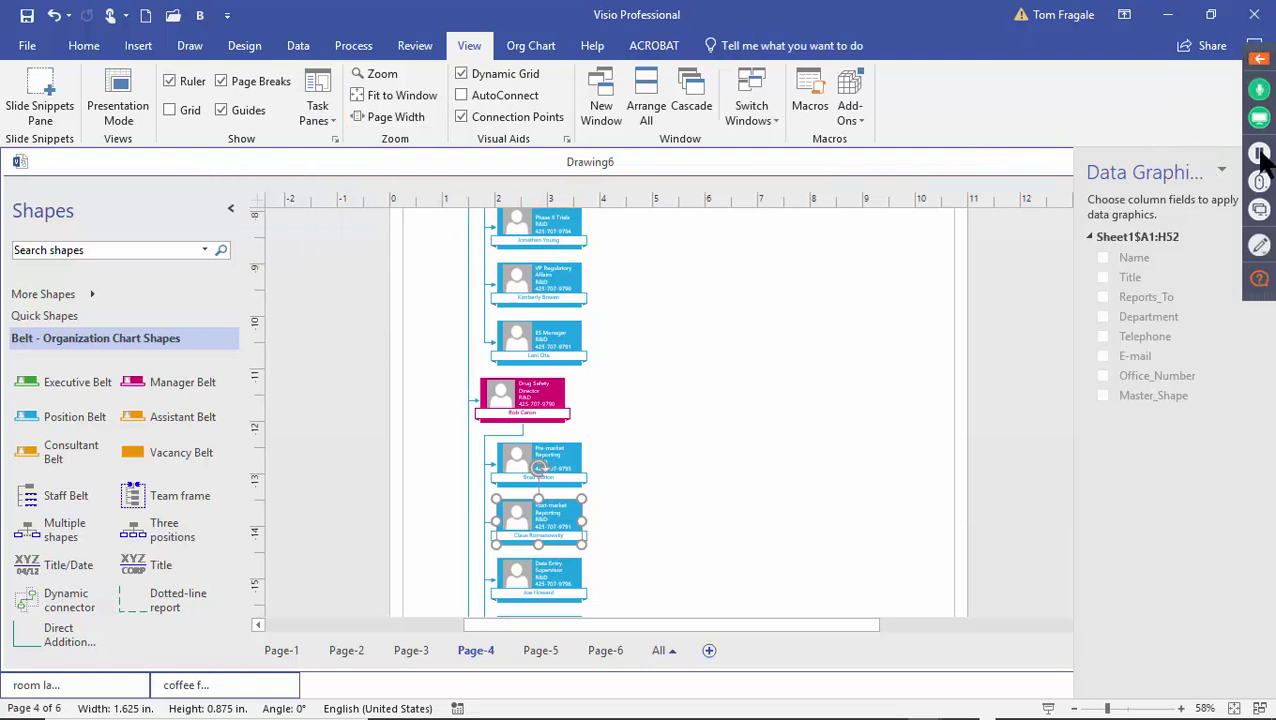
pyautogui.click(1259, 60)
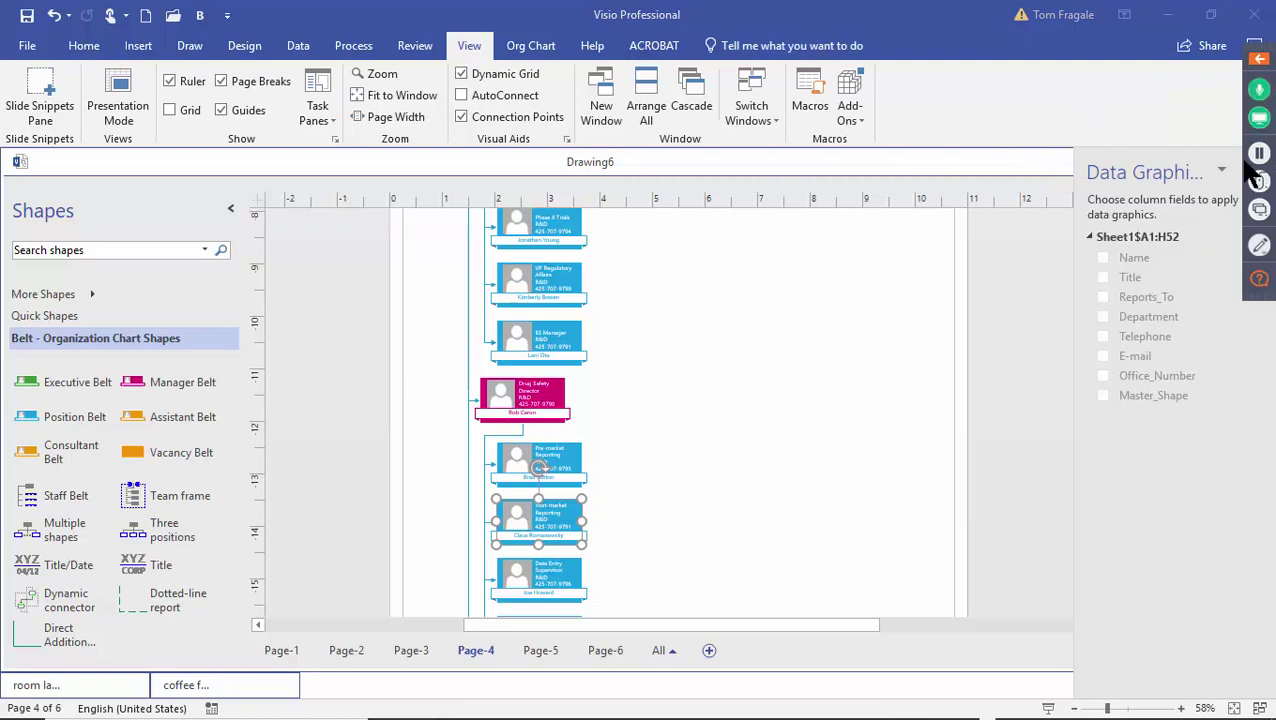
pyautogui.click(1208, 172)
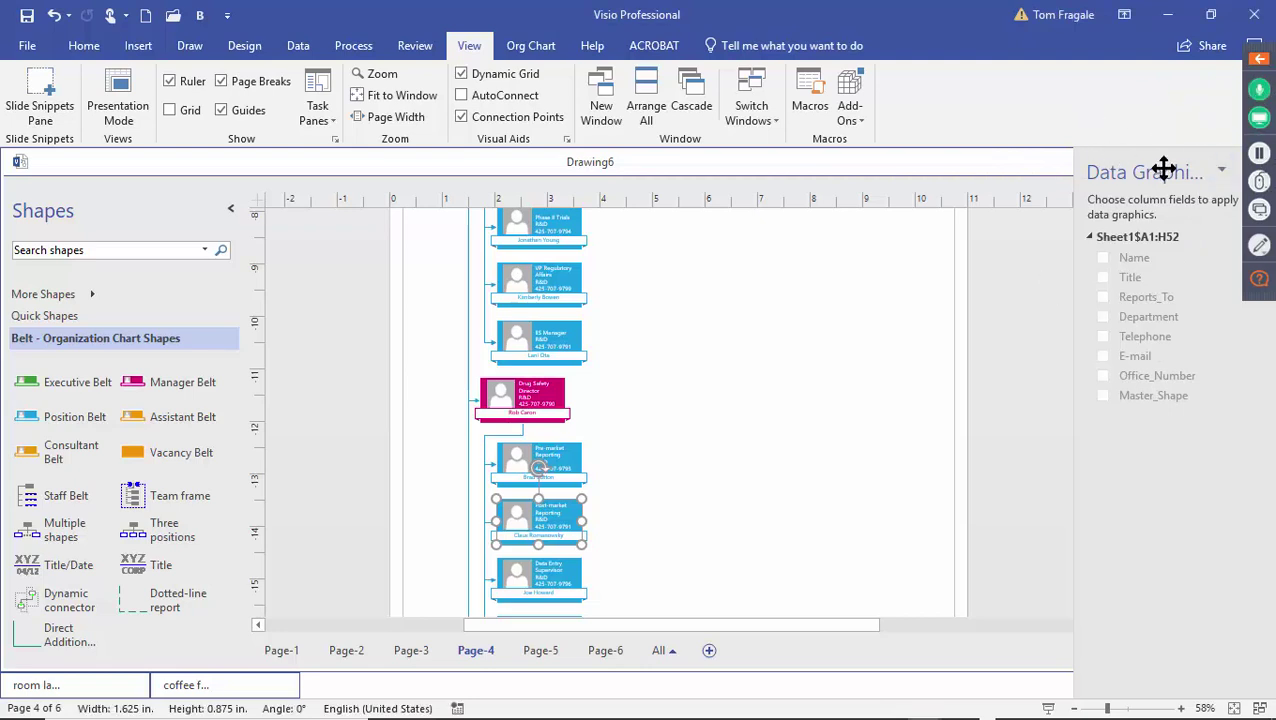
pyautogui.click(1222, 168)
pyautogui.click(1196, 234)
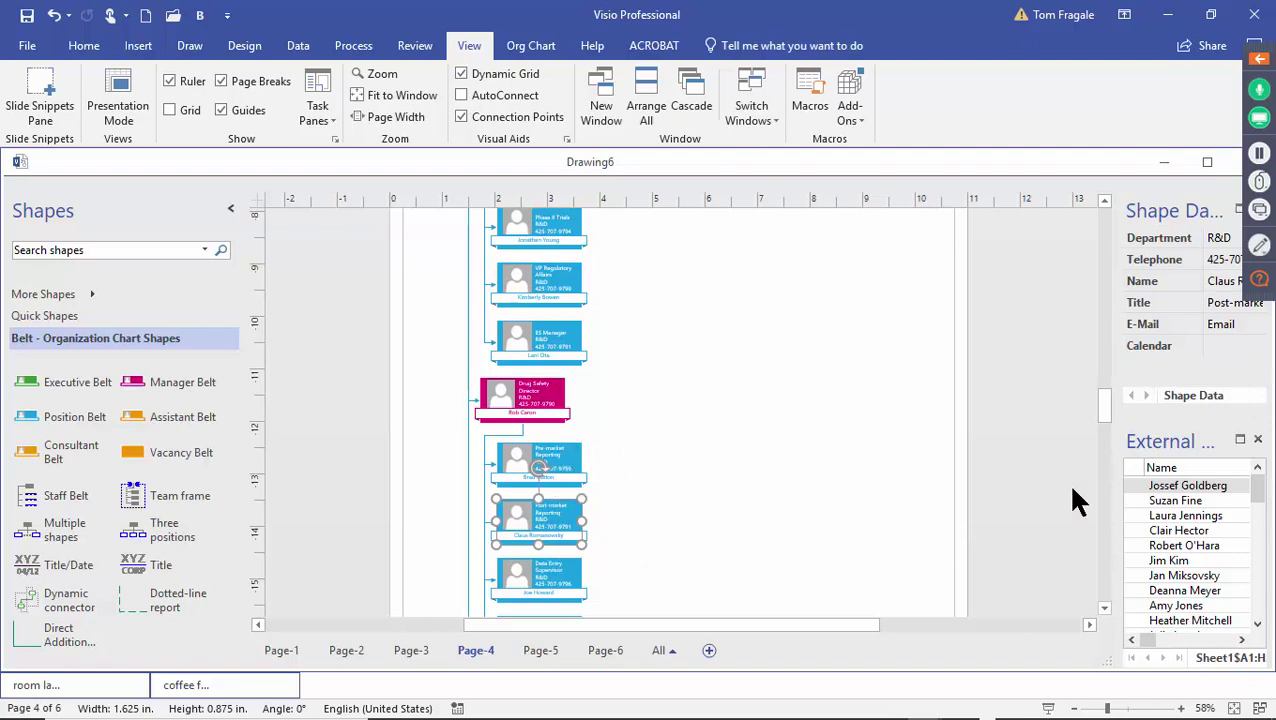
pyautogui.moveTo(1104, 406); pyautogui.dragTo(1105, 353)
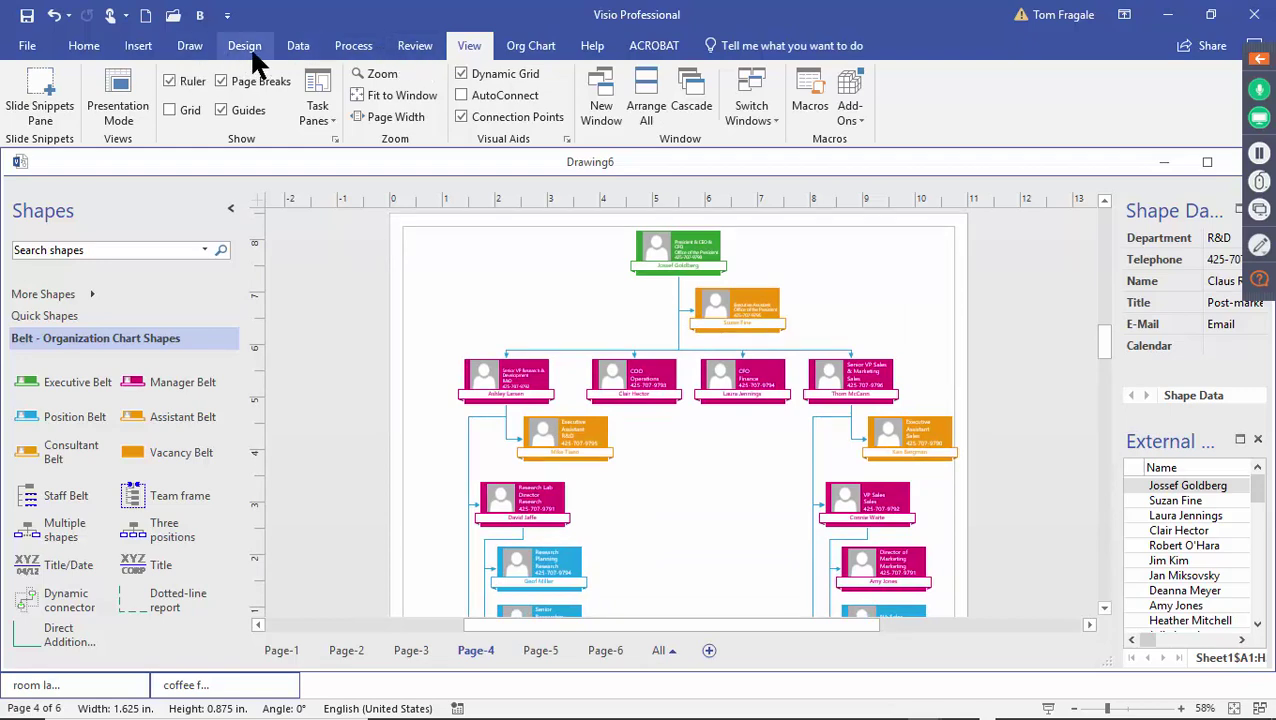
pyautogui.click(296, 47)
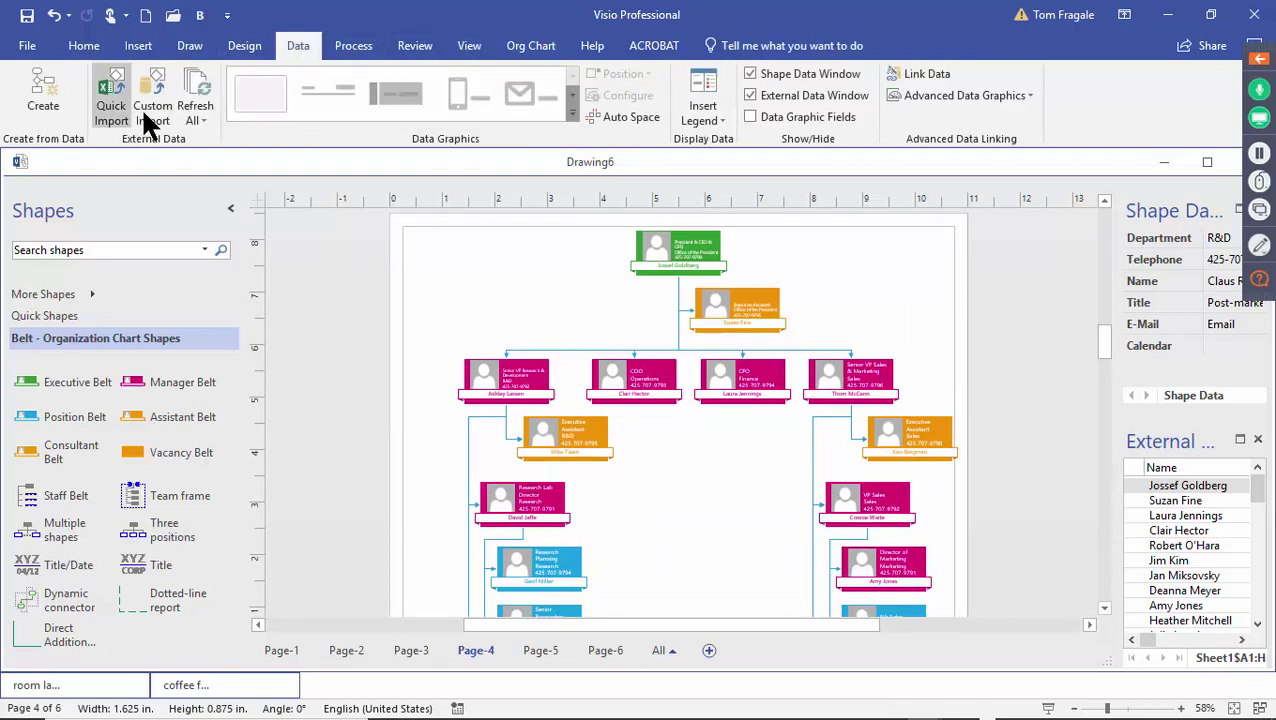
pyautogui.moveTo(800, 715)
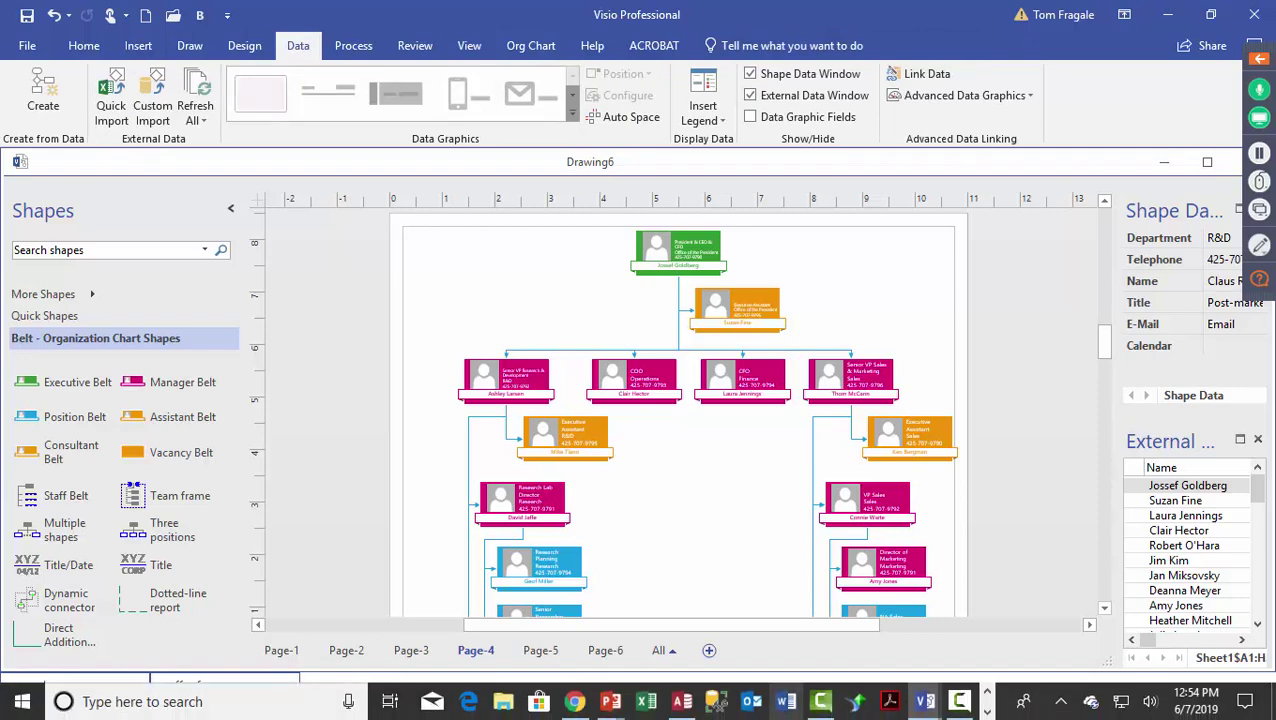
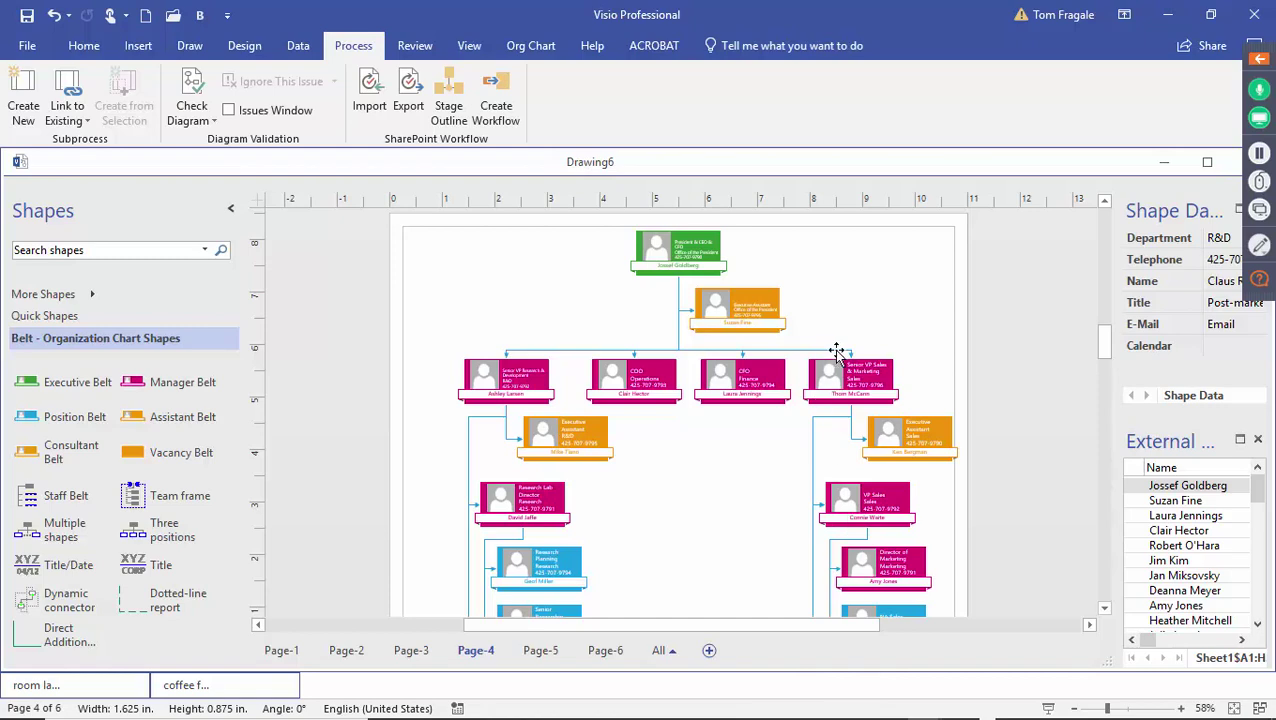
pyautogui.click(28, 45)
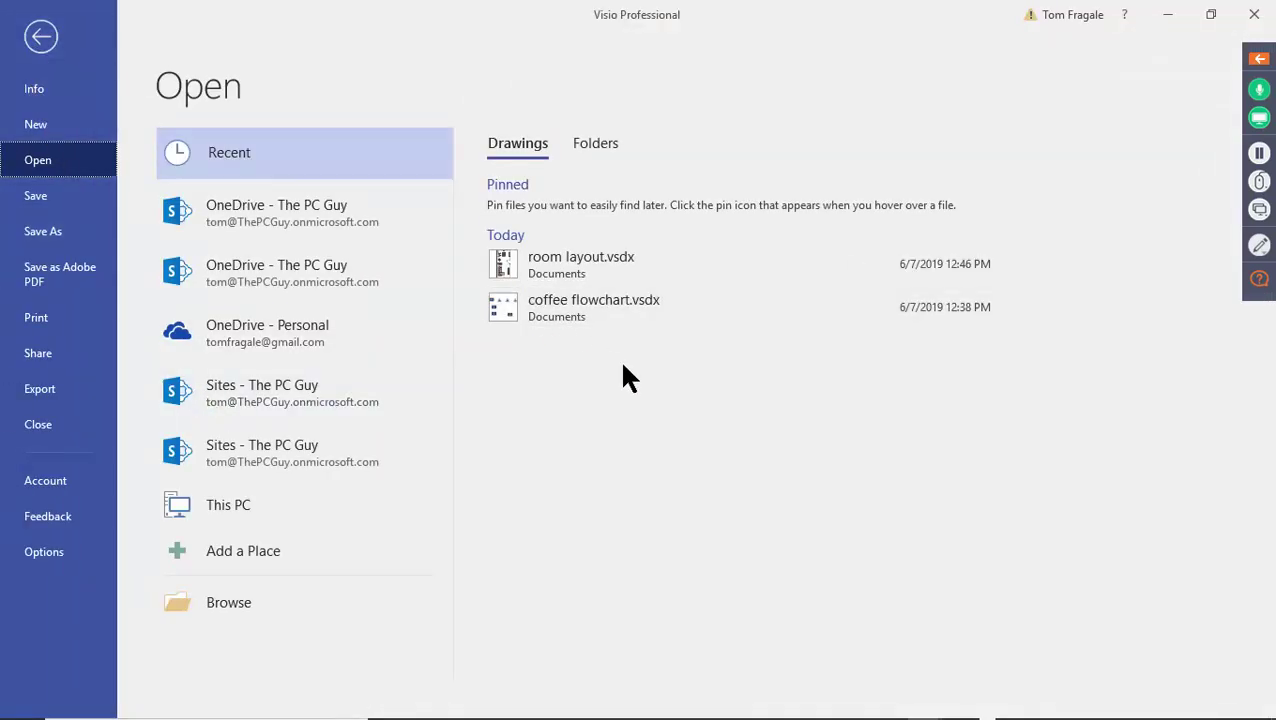
pyautogui.press('Escape')
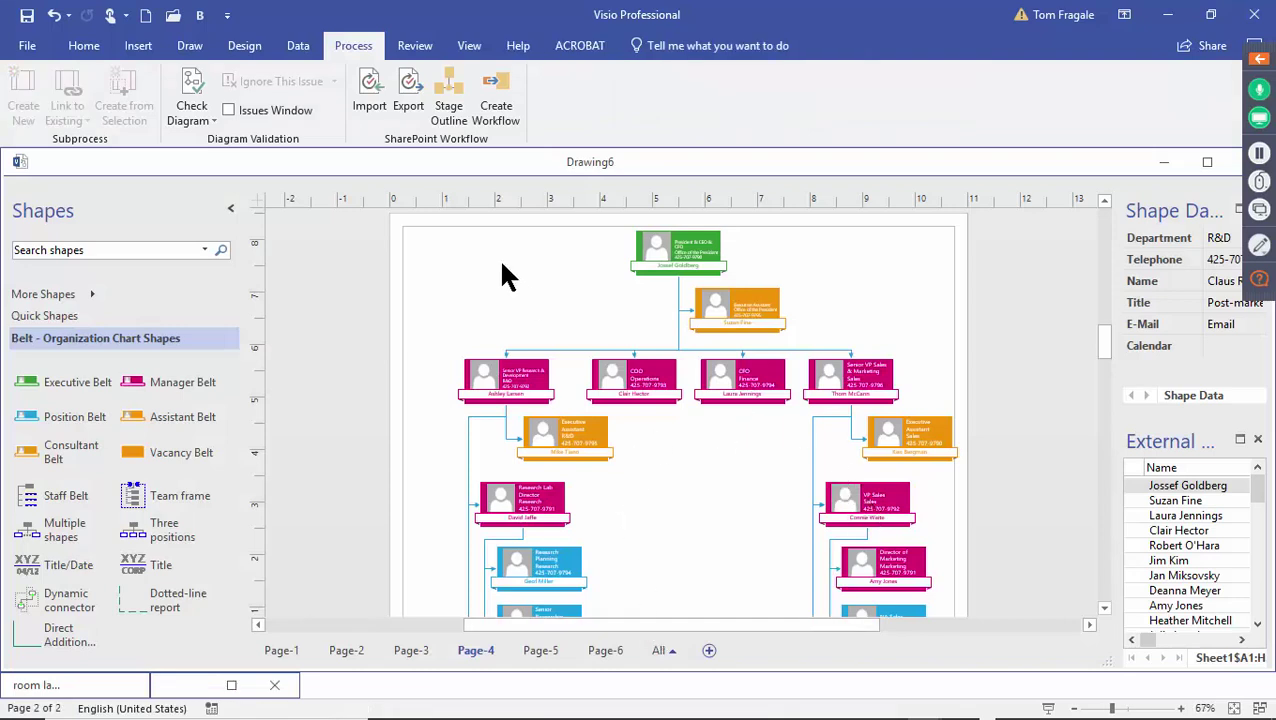
# Switch to the Drawing6 window and view its Page-1 organization chart
pyautogui.click(469, 46)
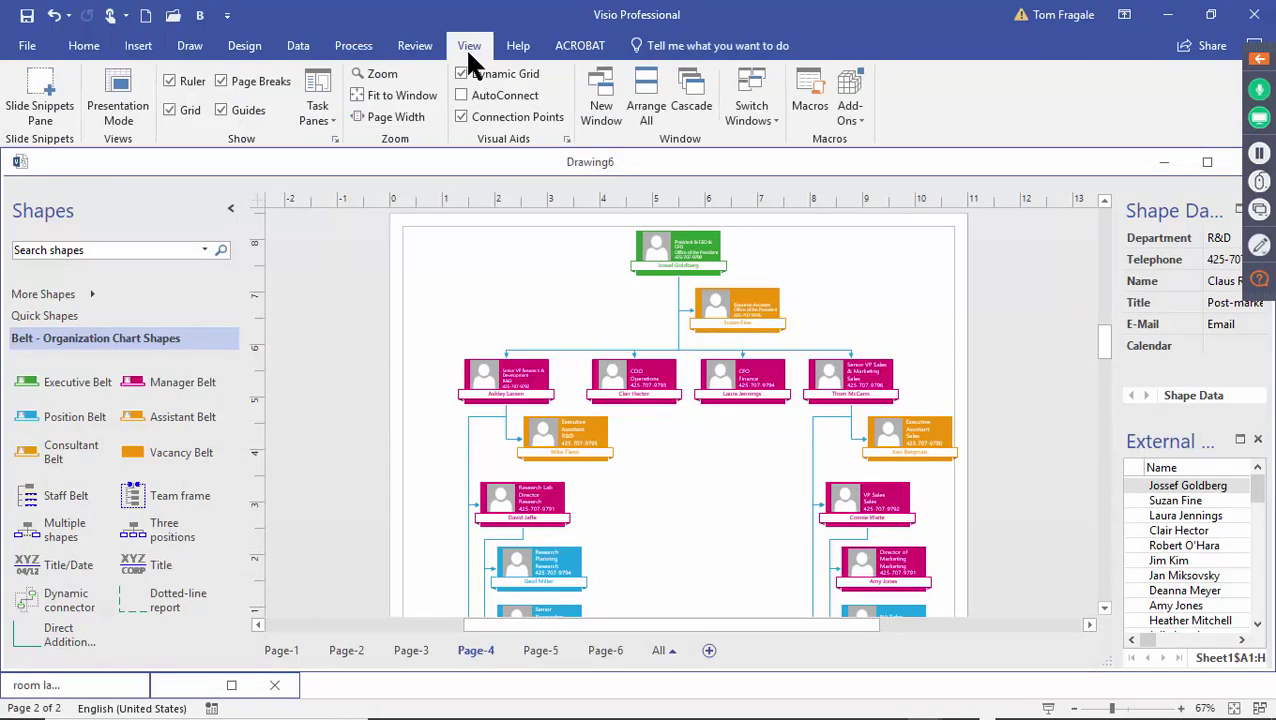
pyautogui.click(757, 115)
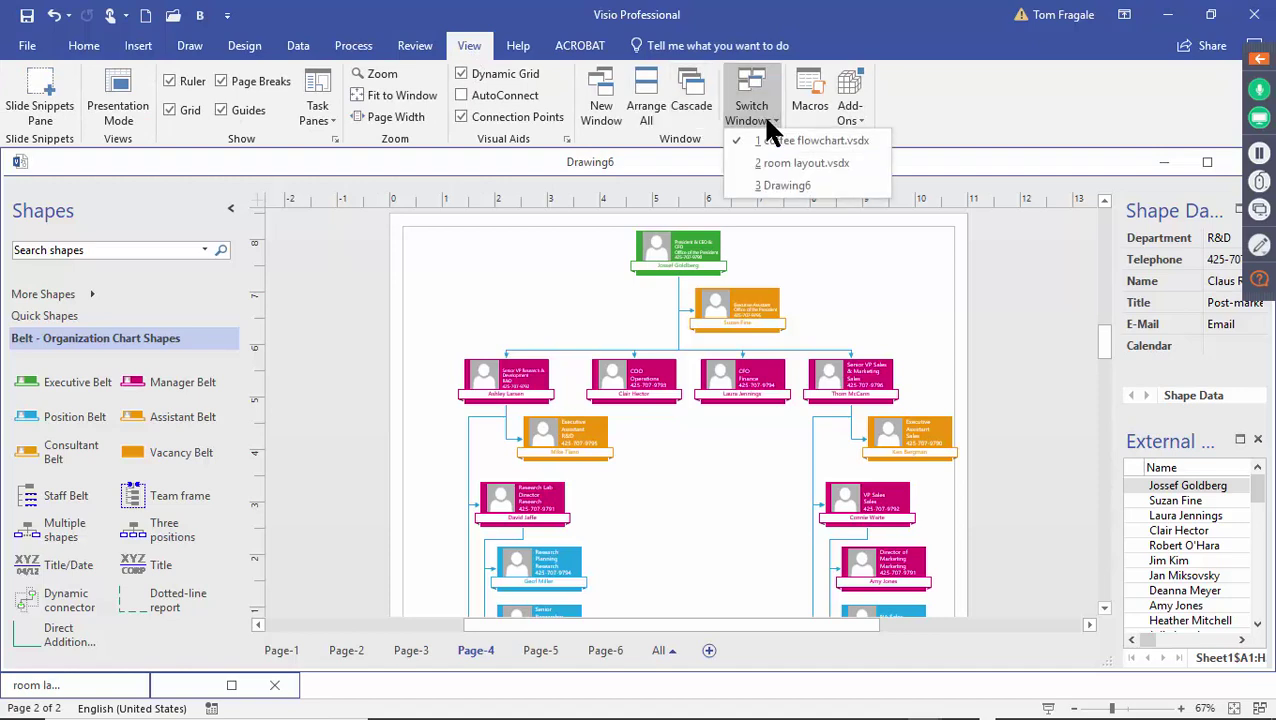
pyautogui.click(793, 185)
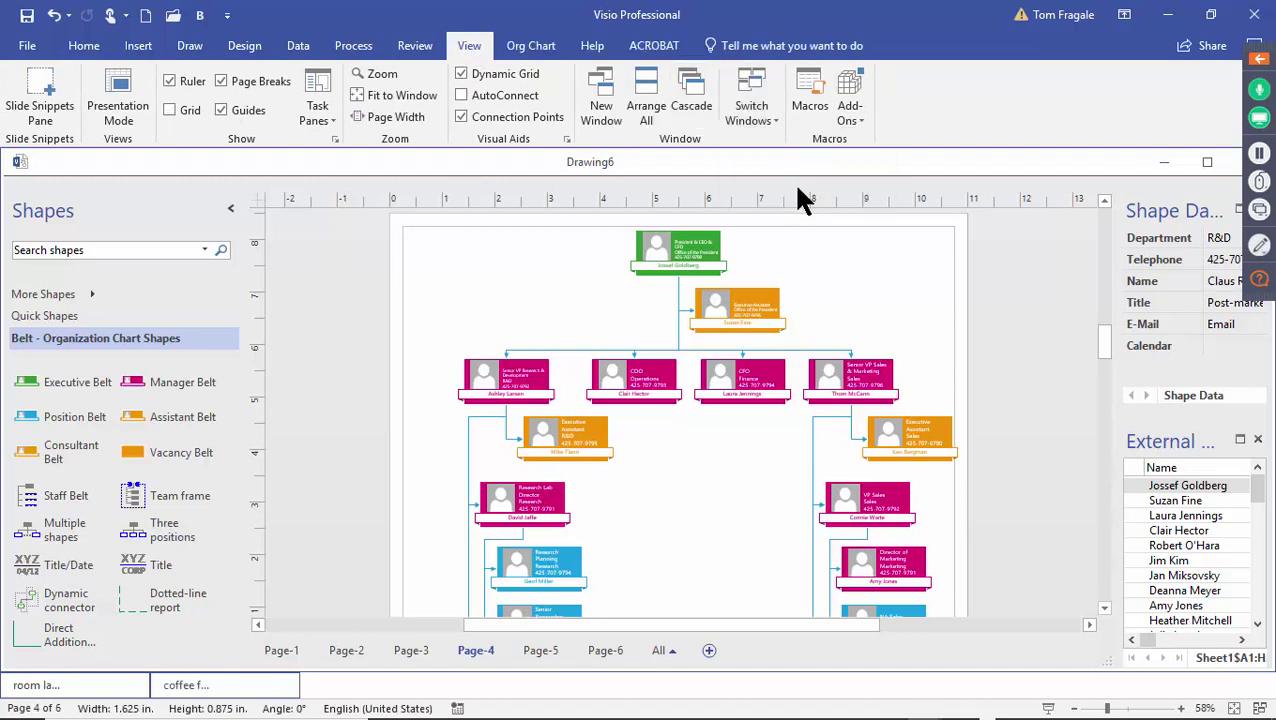
pyautogui.click(283, 650)
# Switch to coffee flowchart.vsdx, maximize its window, and add a new blank page
pyautogui.click(737, 98)
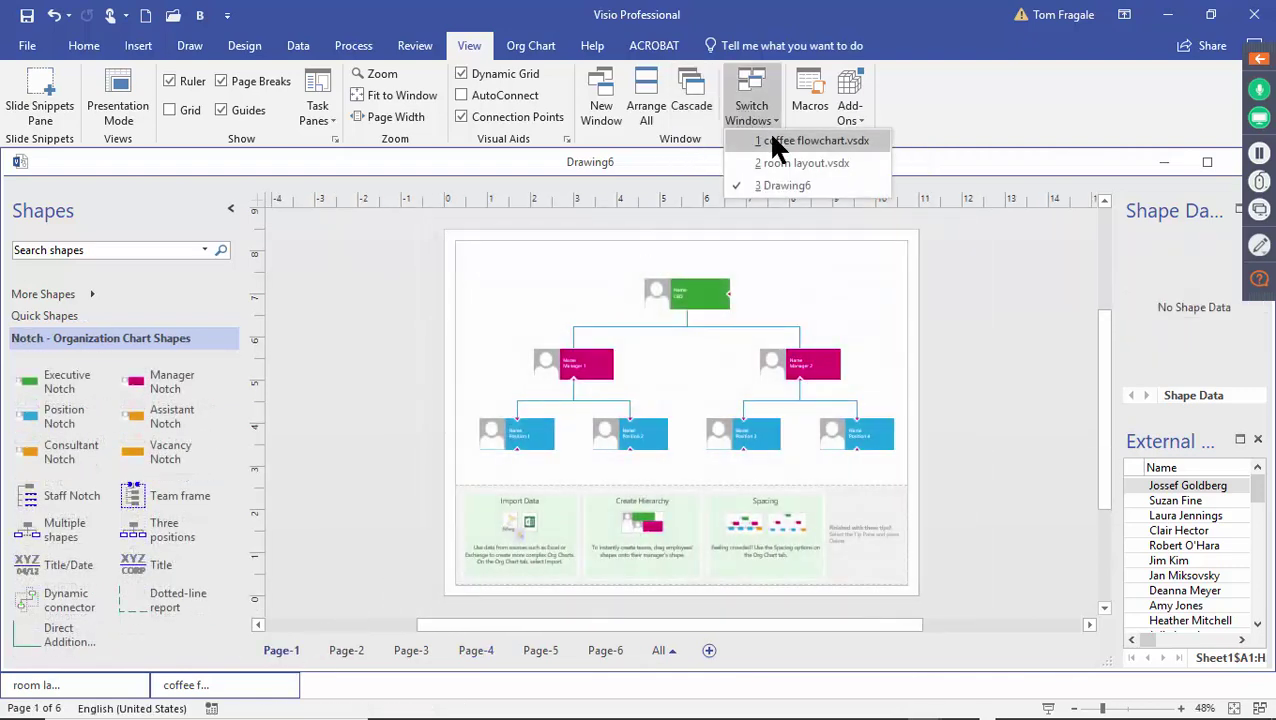
pyautogui.click(768, 131)
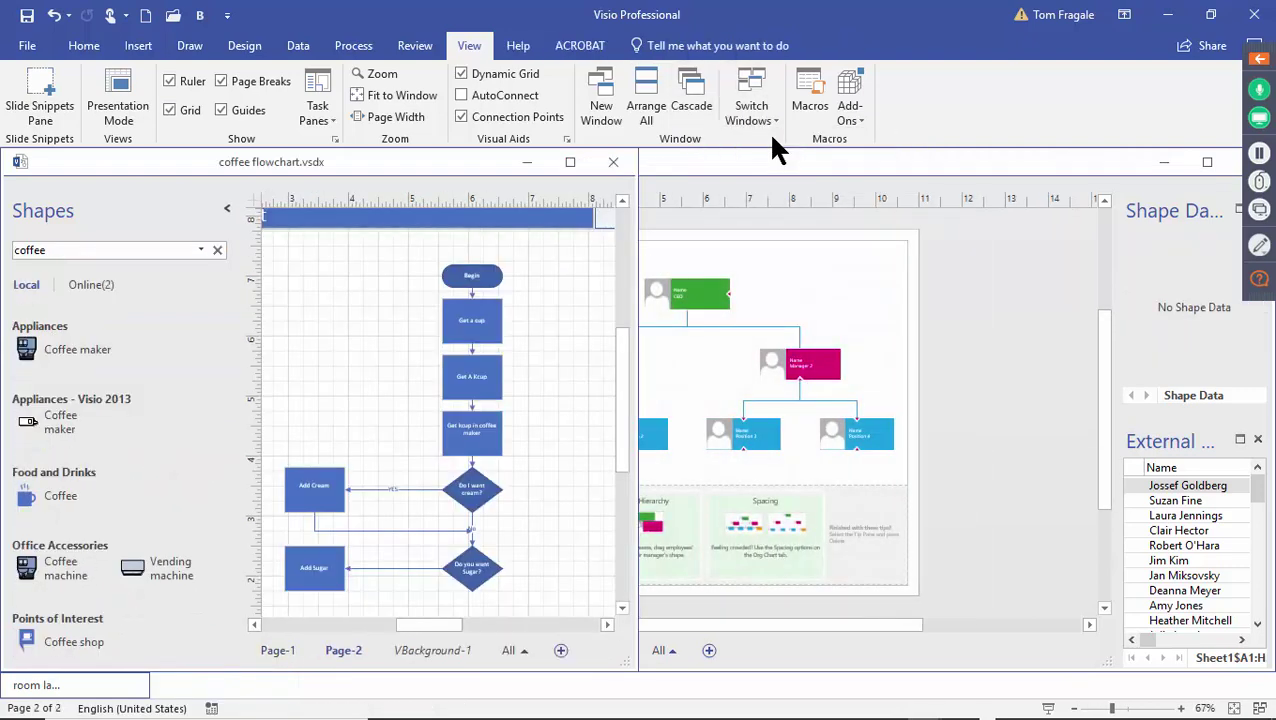
pyautogui.click(569, 162)
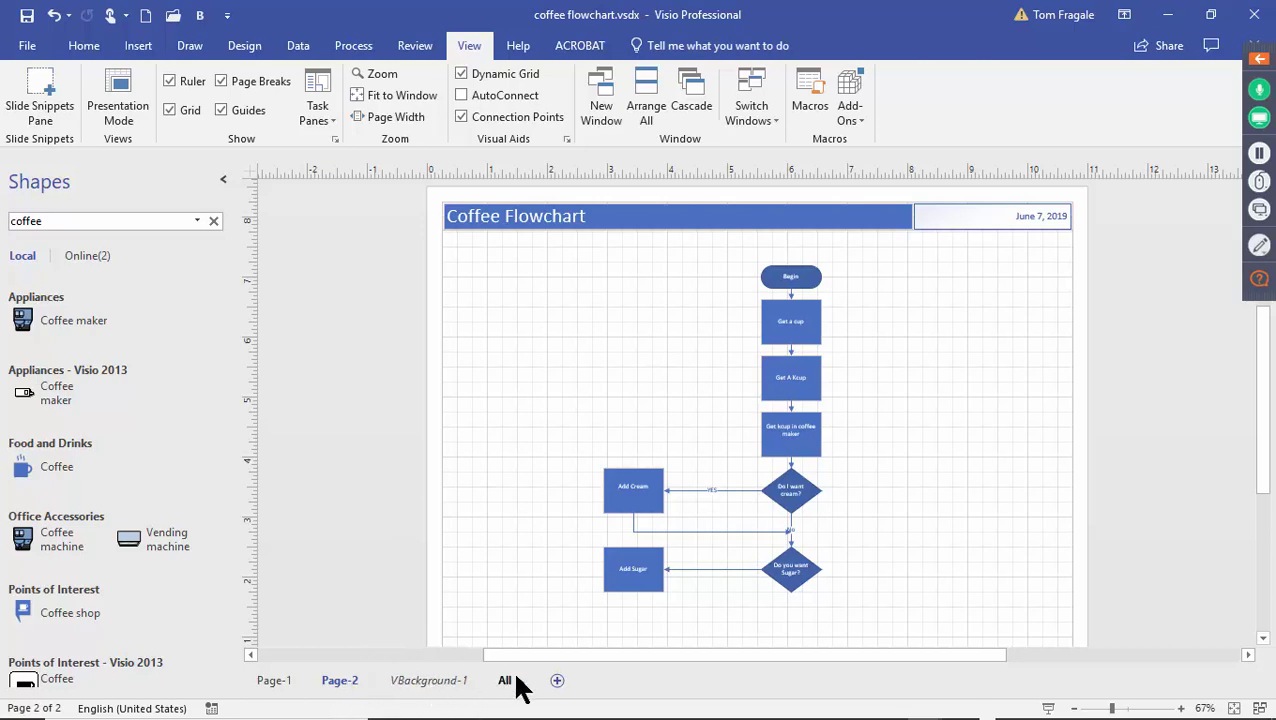
pyautogui.click(557, 681)
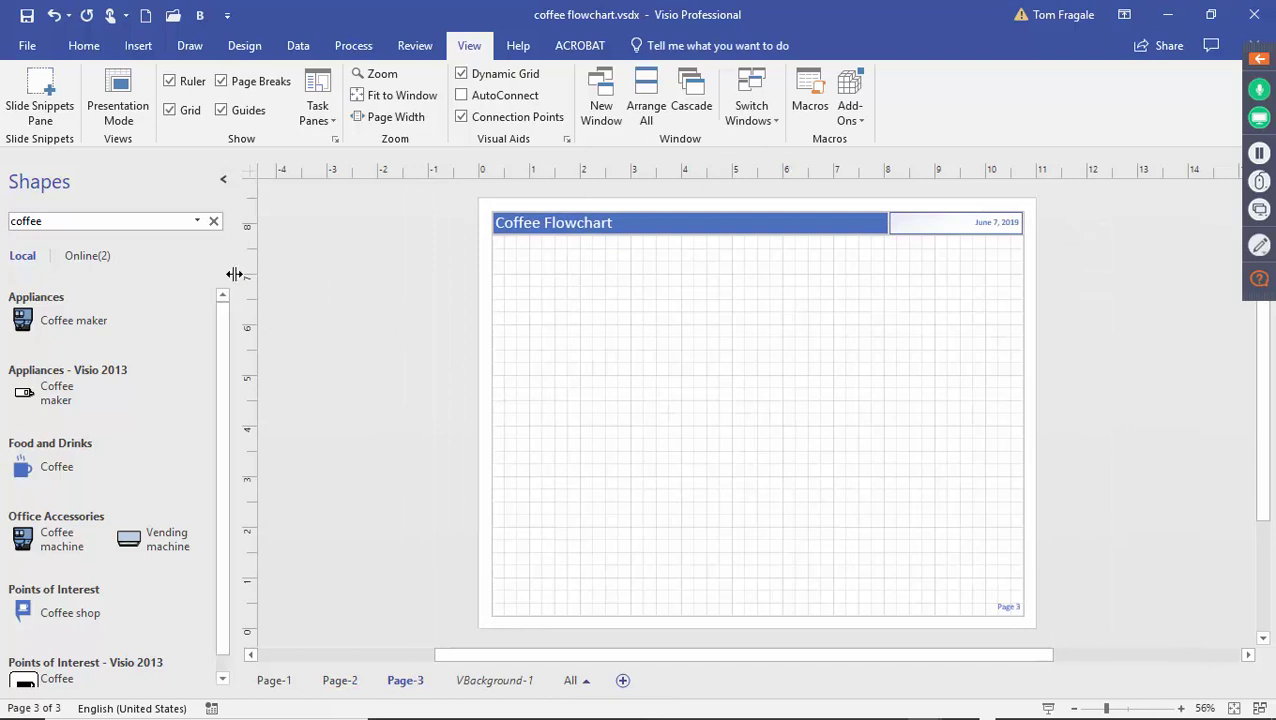
# Clear the coffee shape search and place a Square from the Basic Shapes stencil, about 1.5 in wide, in the page's upper-left area
pyautogui.click(213, 219)
pyautogui.moveTo(217, 328); pyautogui.dragTo(233, 282)
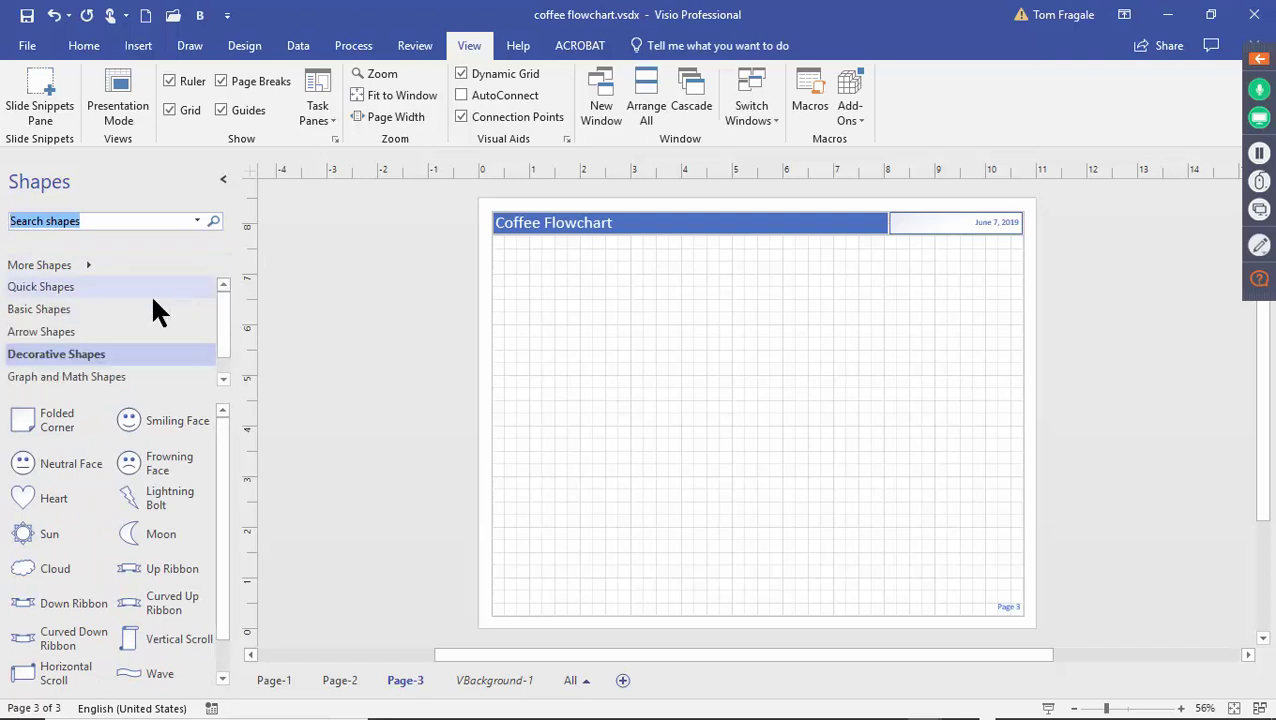
pyautogui.click(24, 311)
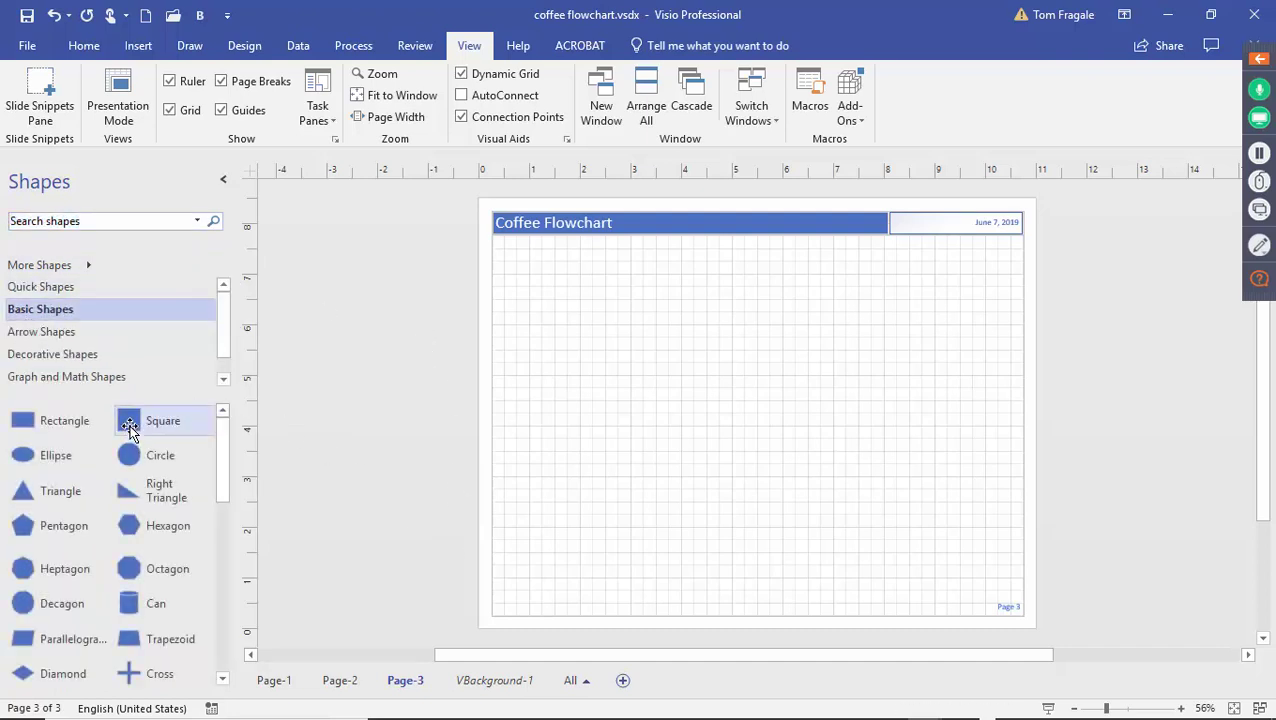
pyautogui.moveTo(127, 432); pyautogui.dragTo(644, 336)
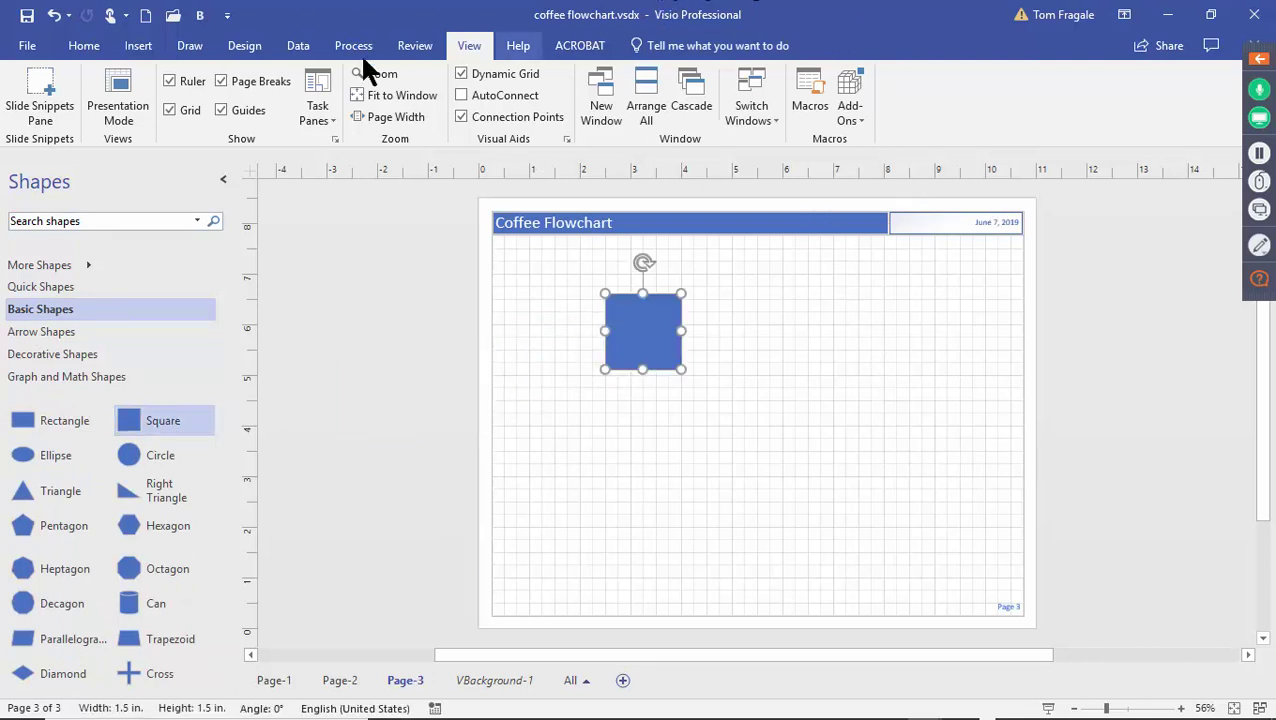
# Fill the square with the standard red color
pyautogui.click(84, 47)
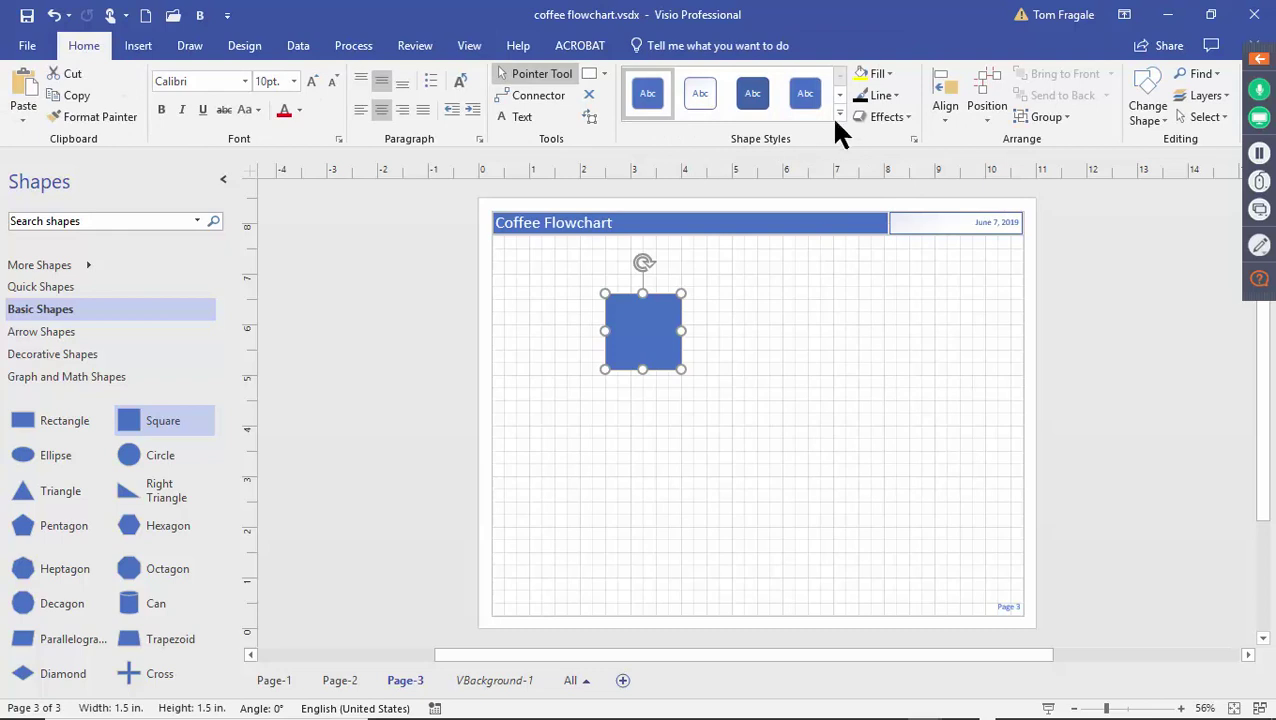
pyautogui.click(836, 114)
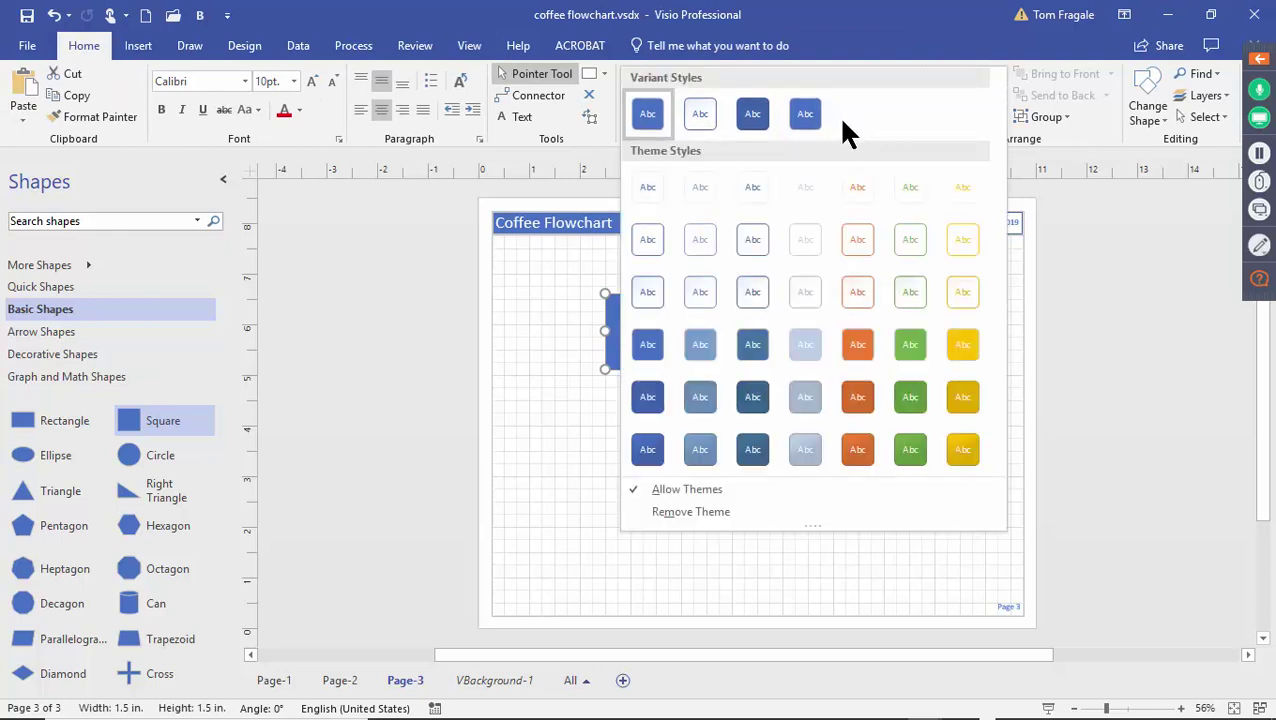
pyautogui.click(1079, 280)
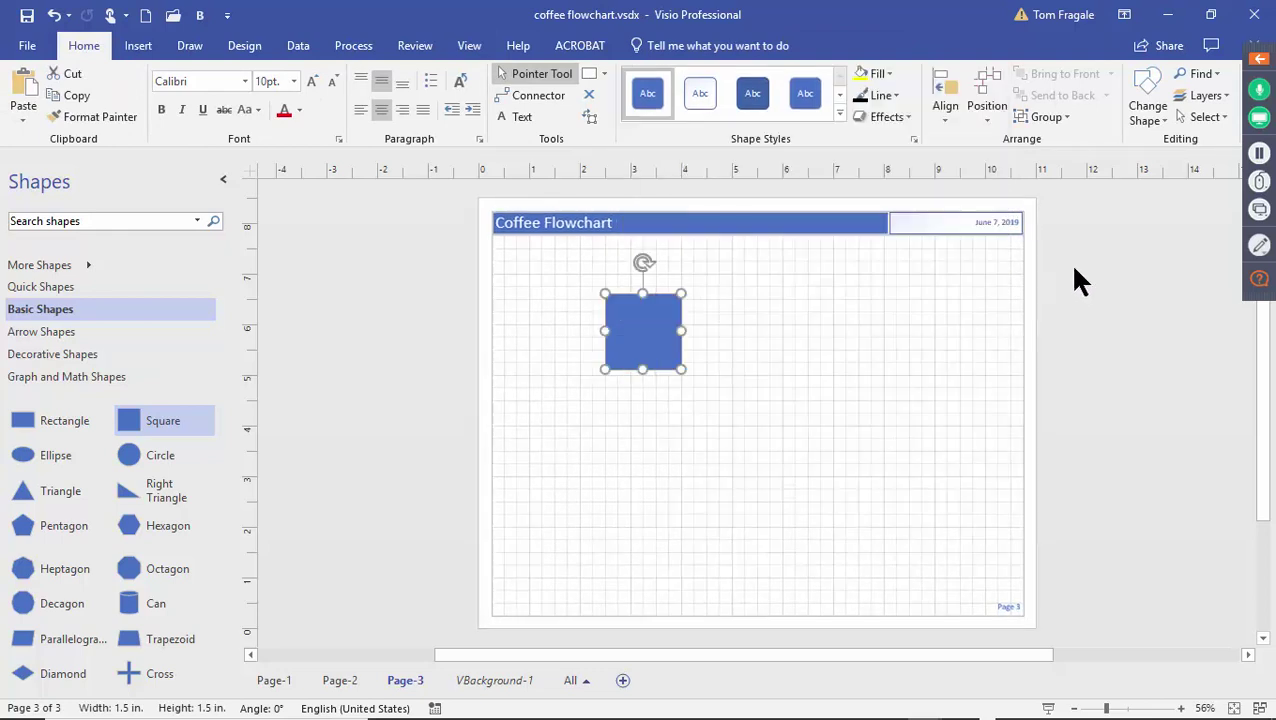
pyautogui.click(884, 74)
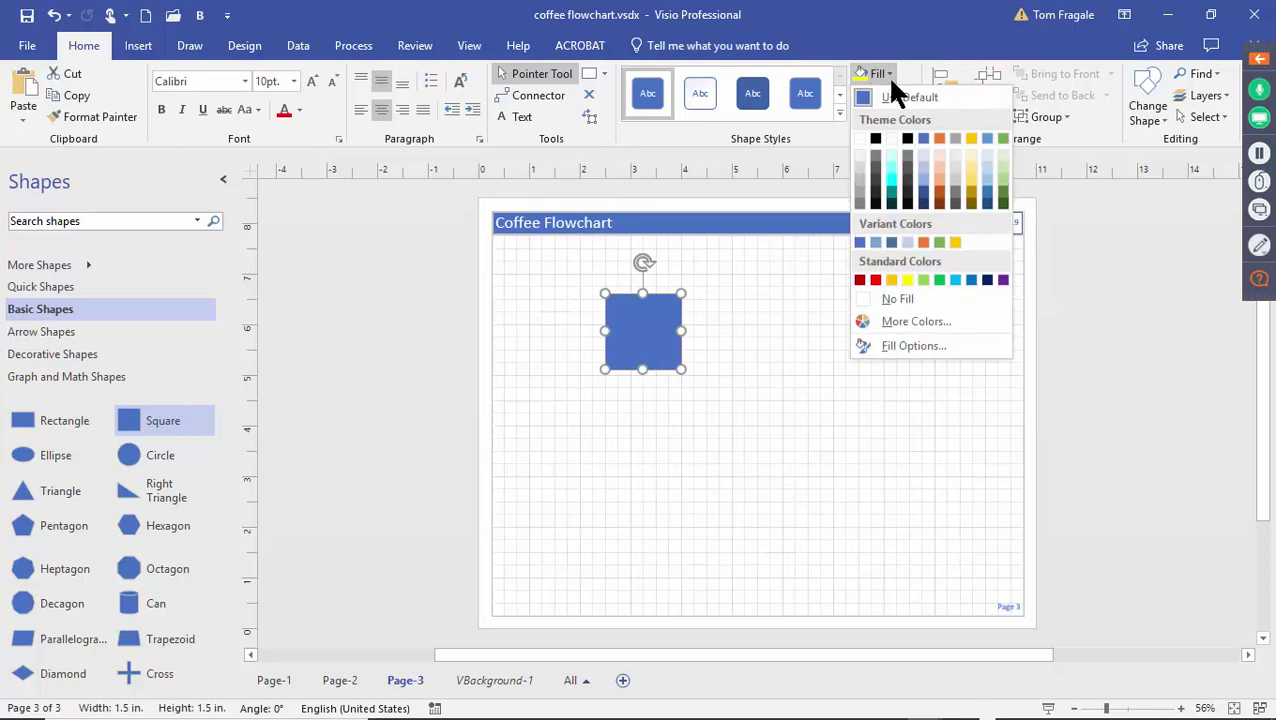
pyautogui.click(877, 277)
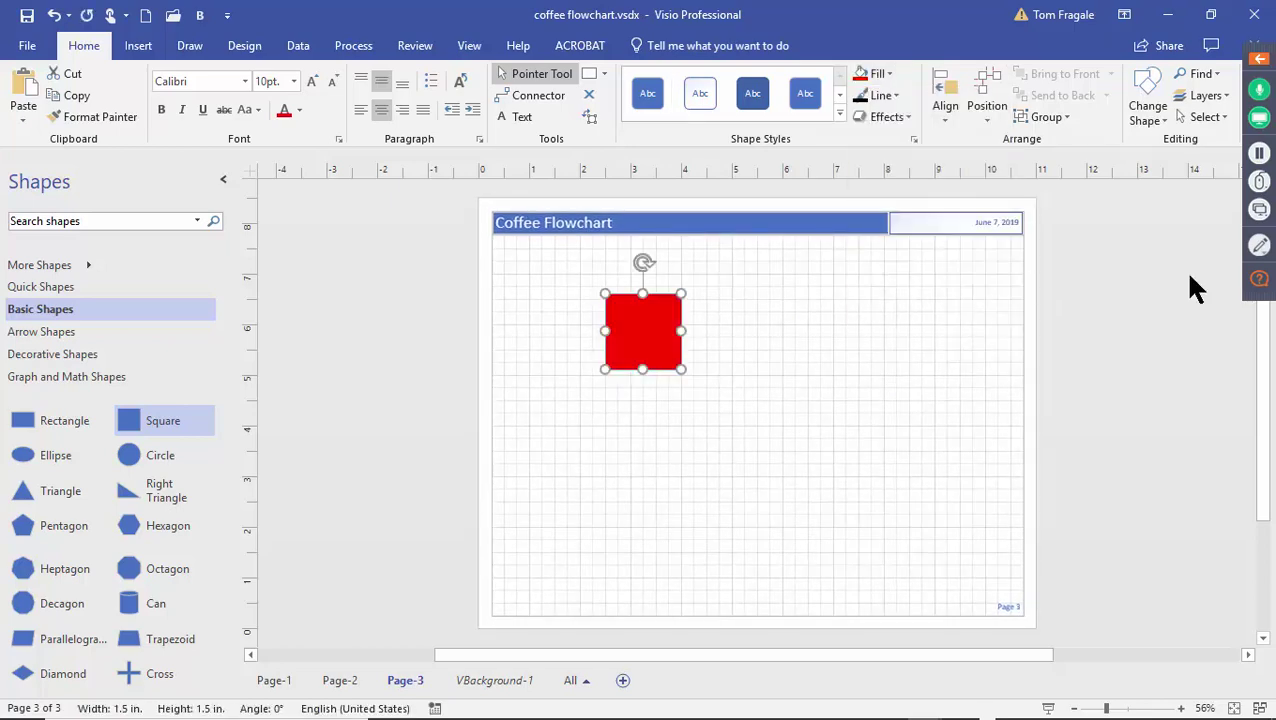
# Give the red square a black outline with a 3 pt line weight
pyautogui.click(883, 95)
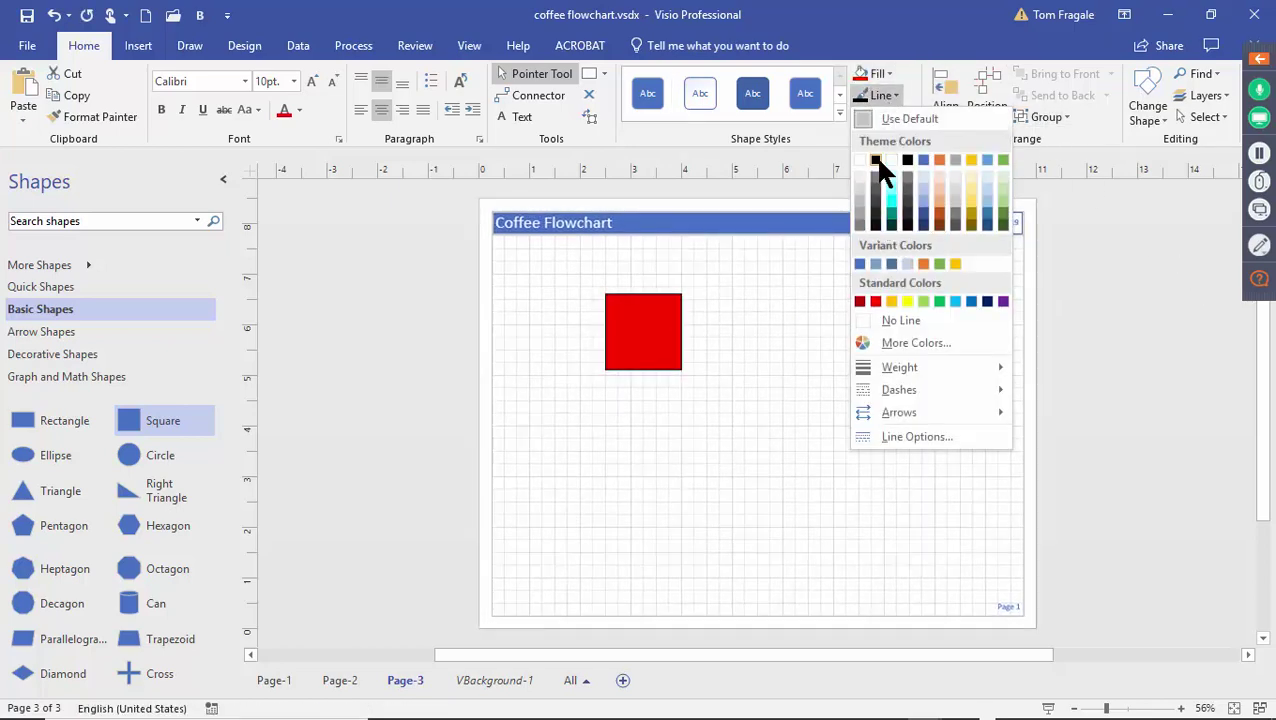
pyautogui.click(877, 163)
pyautogui.click(895, 97)
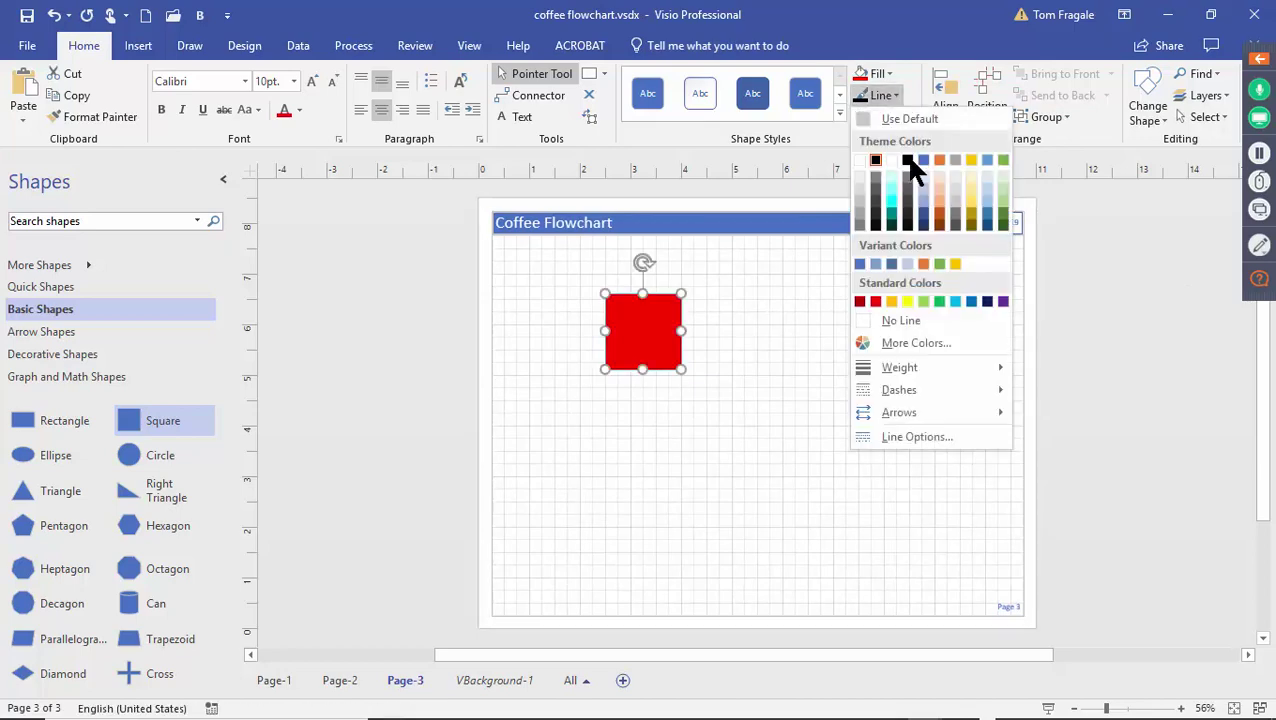
pyautogui.moveTo(926, 366)
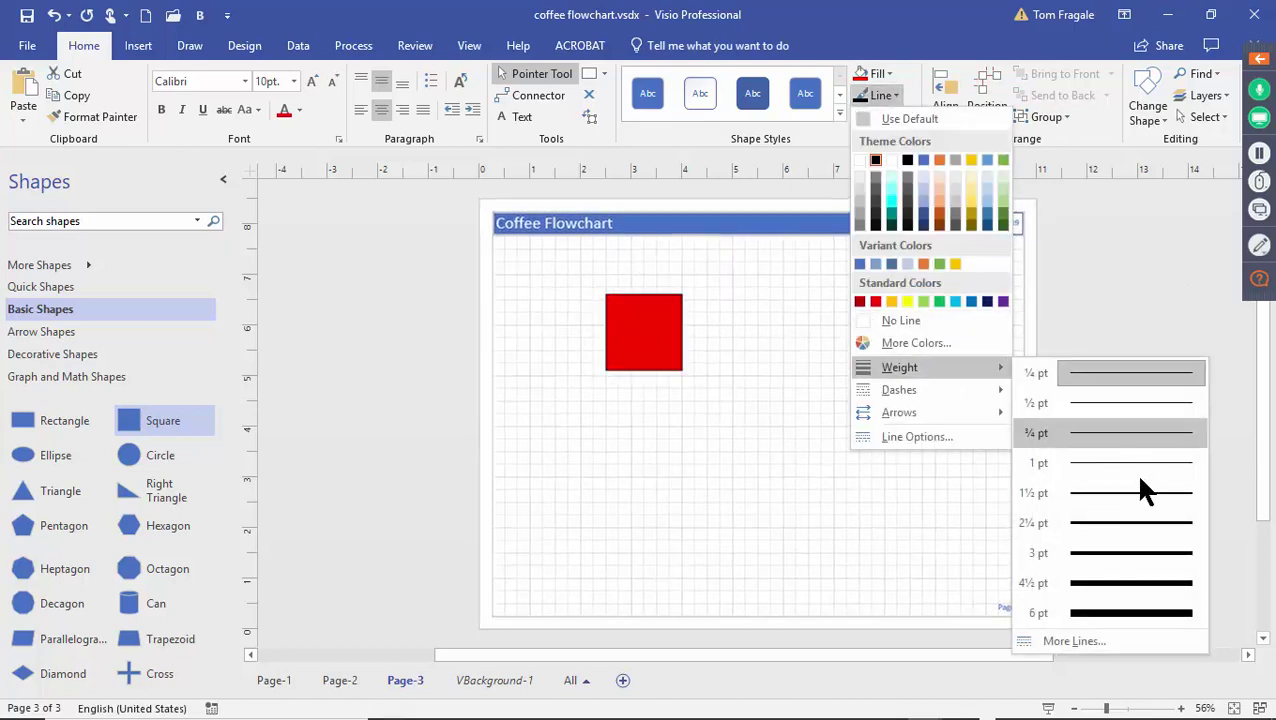
pyautogui.click(1131, 553)
pyautogui.click(812, 528)
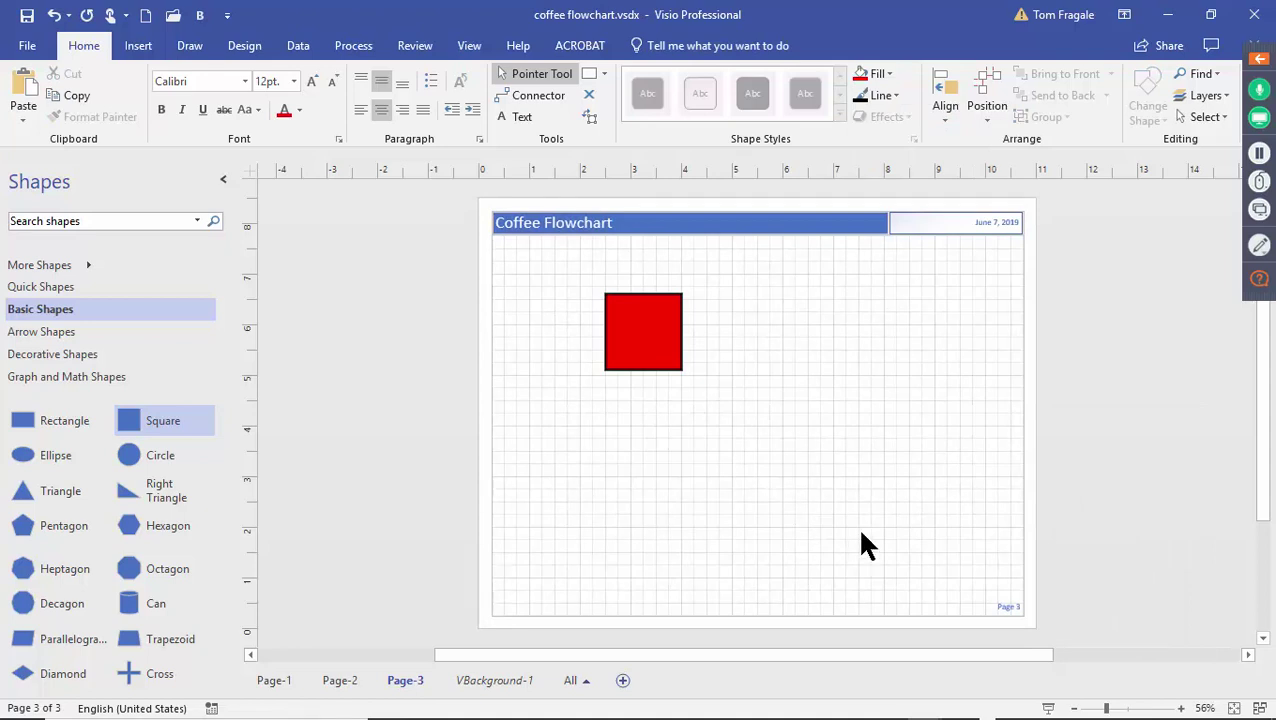
# Apply the first bevel variation as an effect to the red square
pyautogui.click(635, 348)
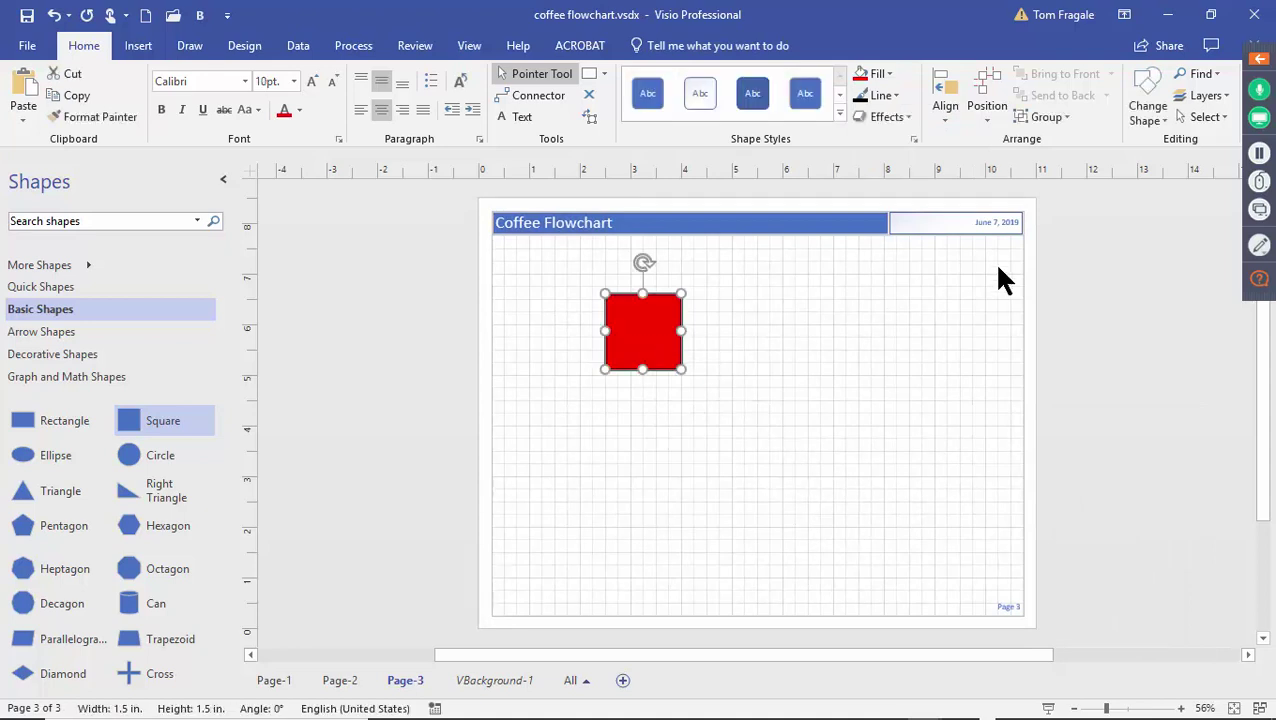
pyautogui.click(887, 116)
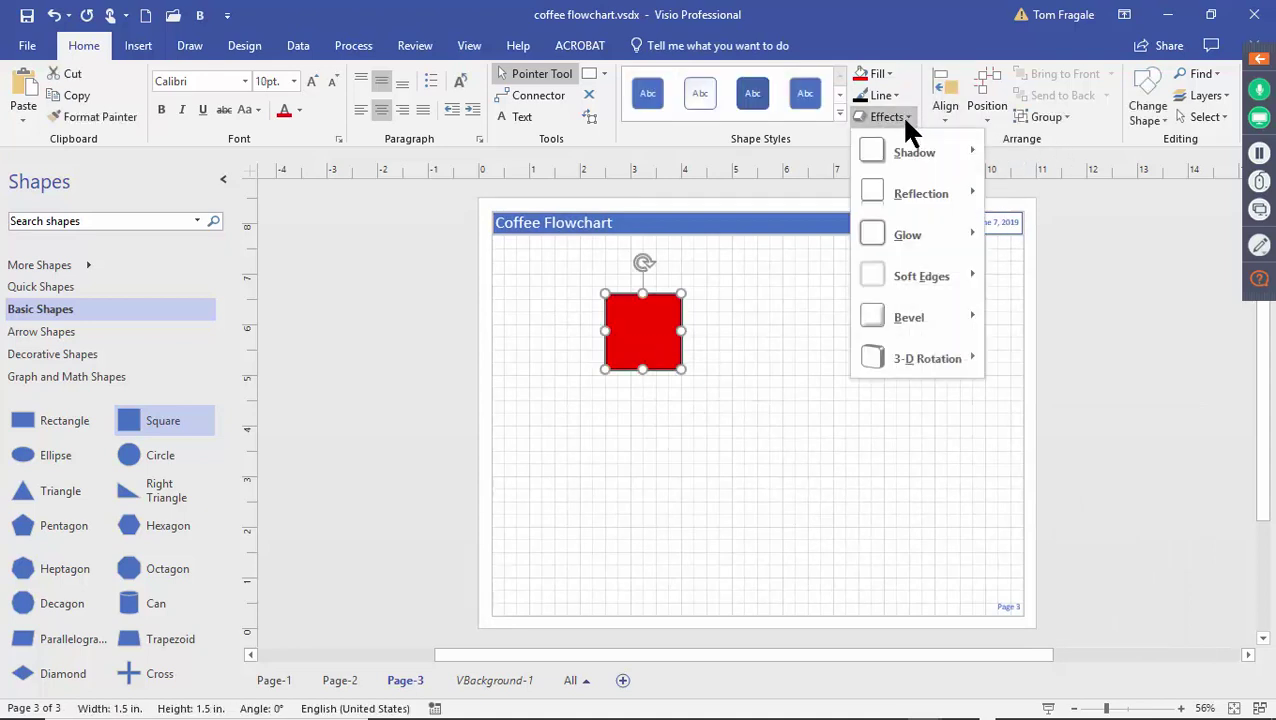
pyautogui.moveTo(900, 172)
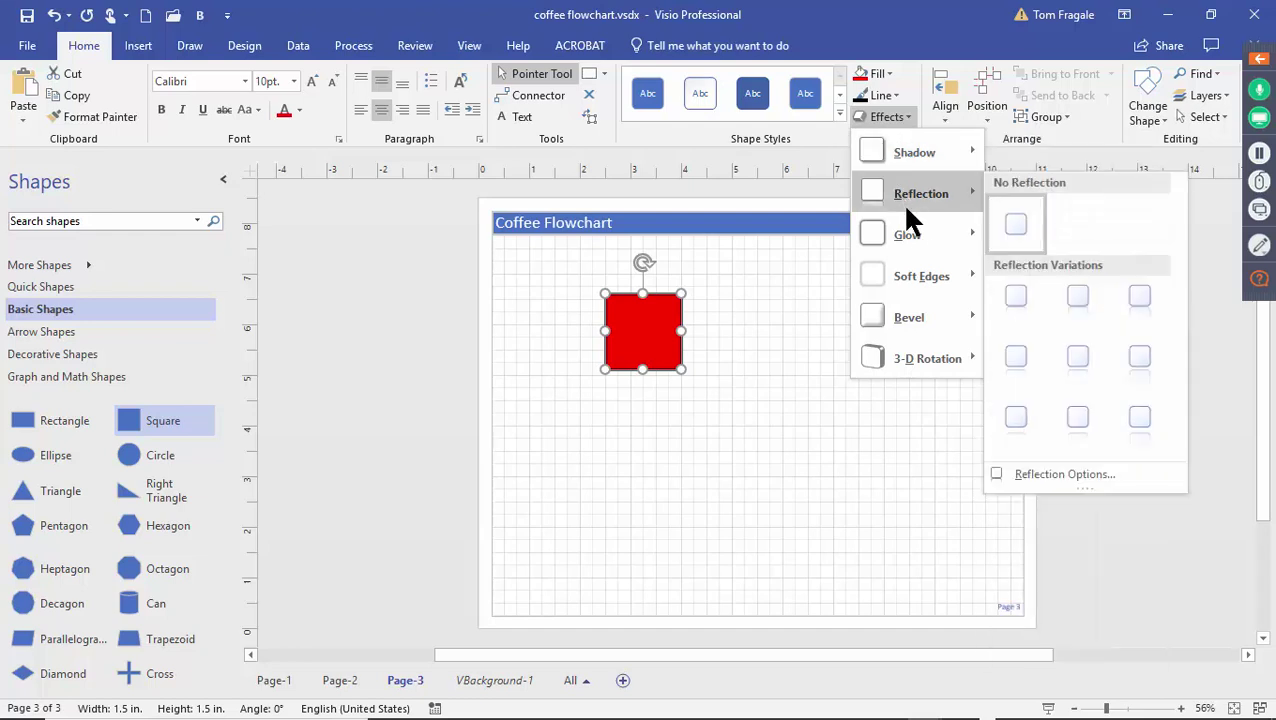
pyautogui.moveTo(955, 365)
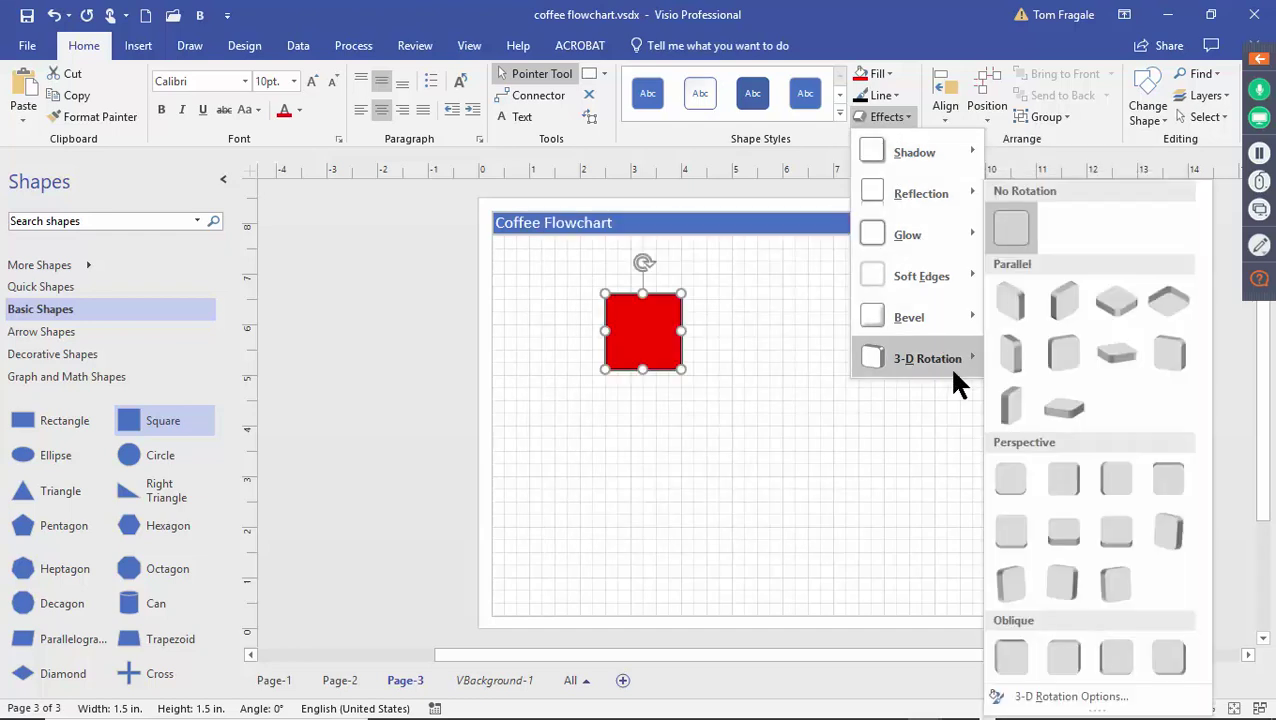
pyautogui.moveTo(952, 319)
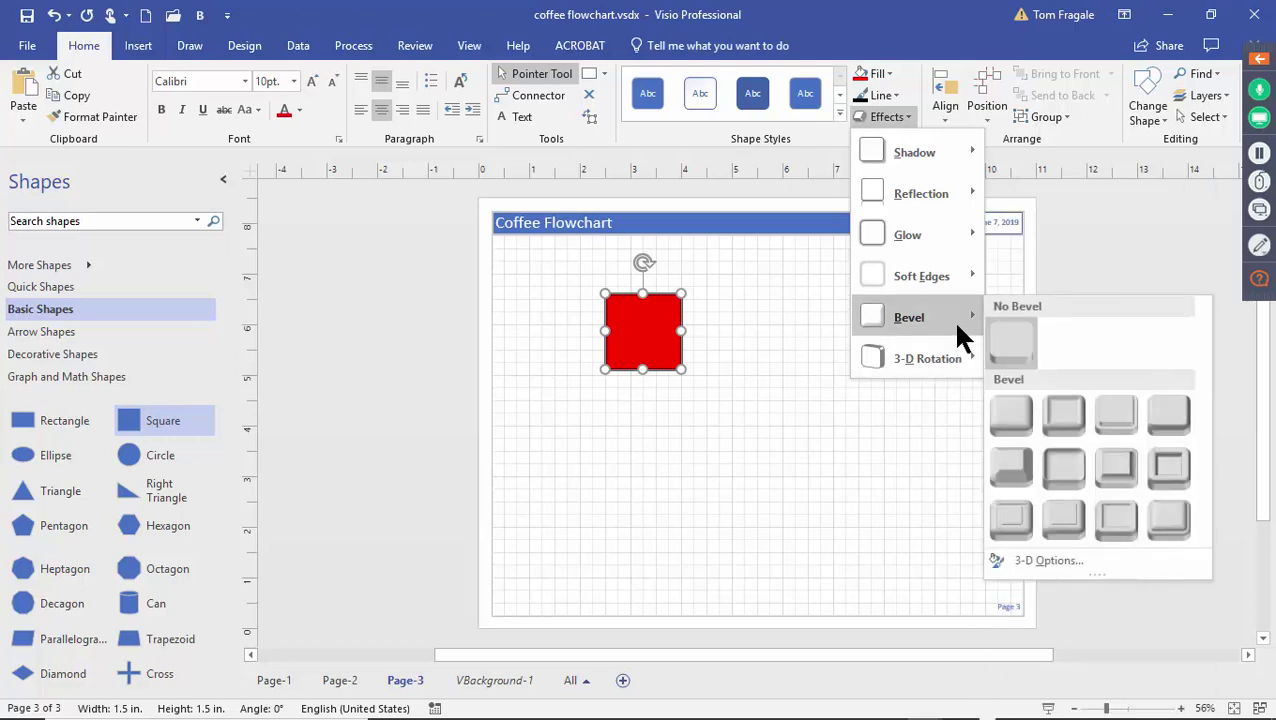
pyautogui.click(1027, 408)
pyautogui.click(828, 480)
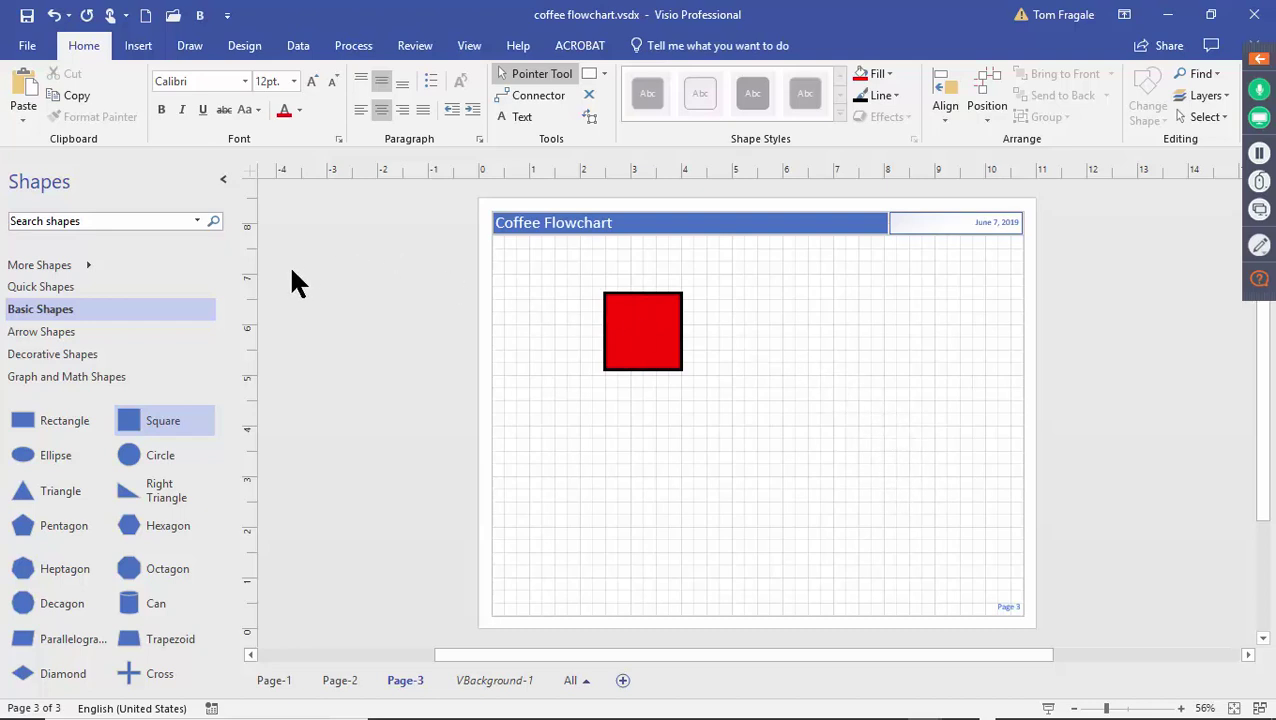
# Open the Favorites stencil from My Shapes in the coffee flowchart drawing
pyautogui.click(89, 263)
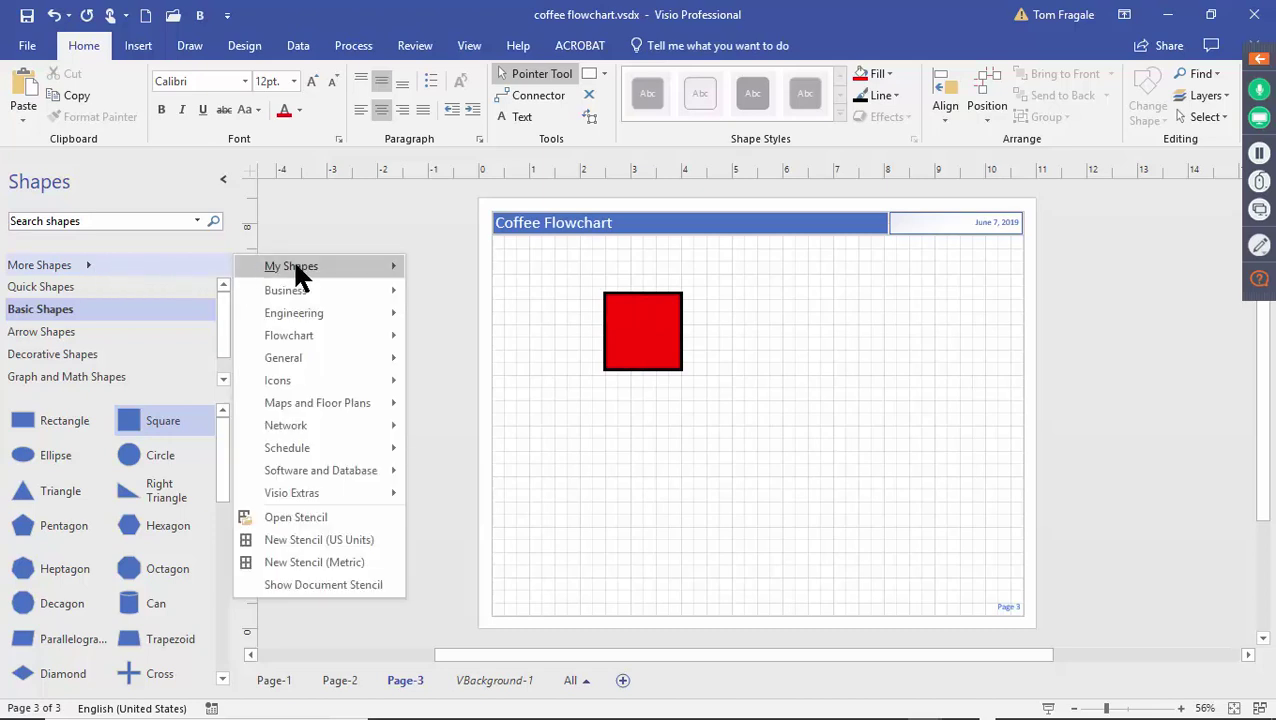
pyautogui.moveTo(296, 268)
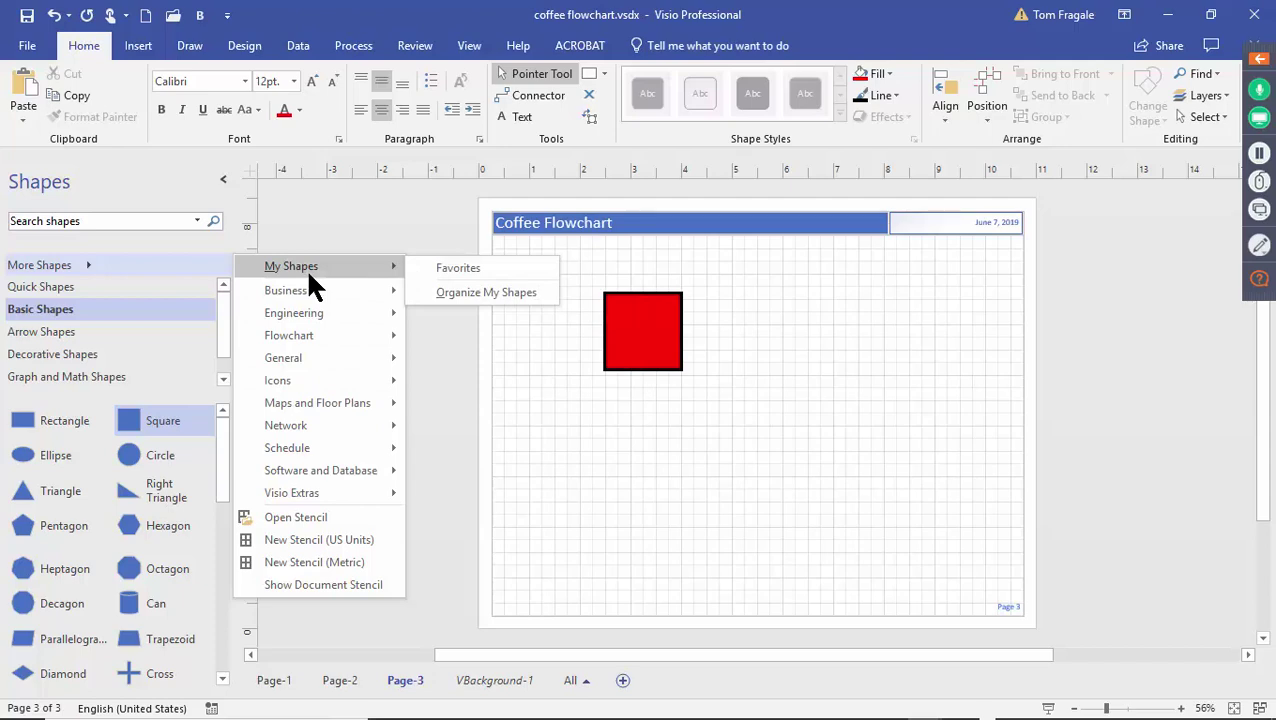
pyautogui.click(444, 267)
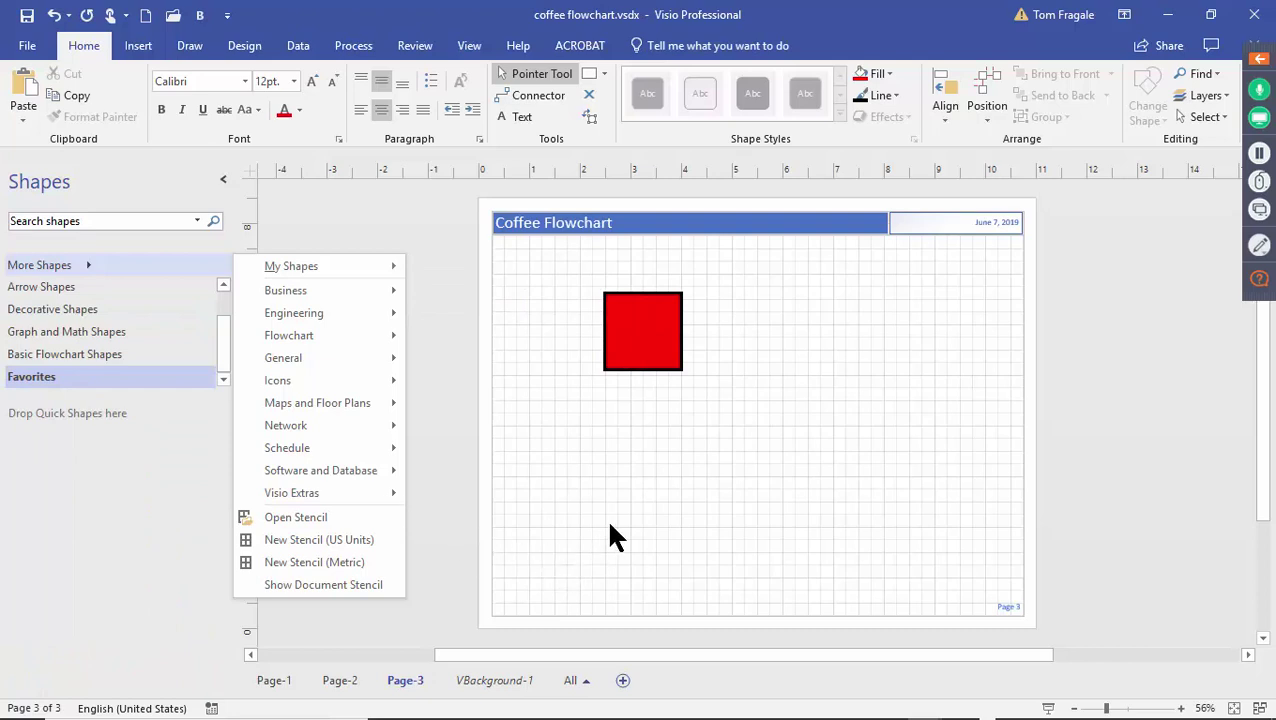
pyautogui.click(638, 312)
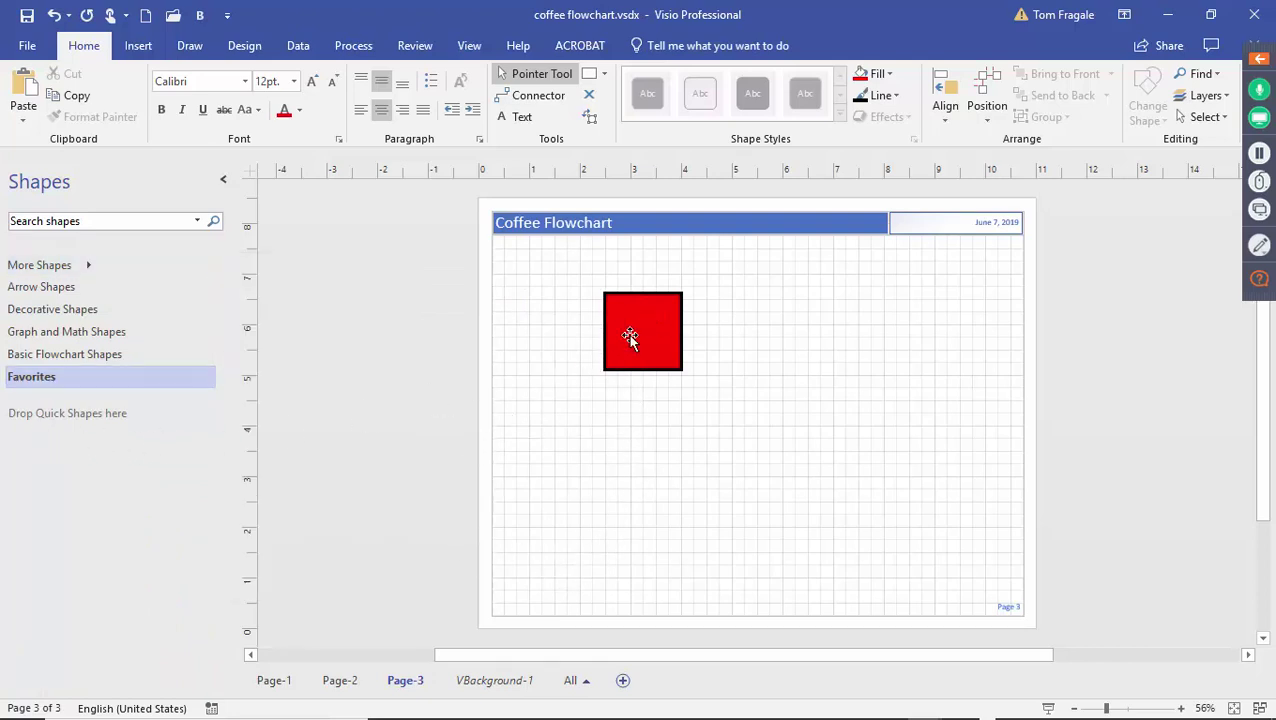
# Add the formatted red square to the Favorites stencil, allowing the stencil to be edited, and rename its master Red Square
pyautogui.moveTo(632, 336); pyautogui.dragTo(71, 421)
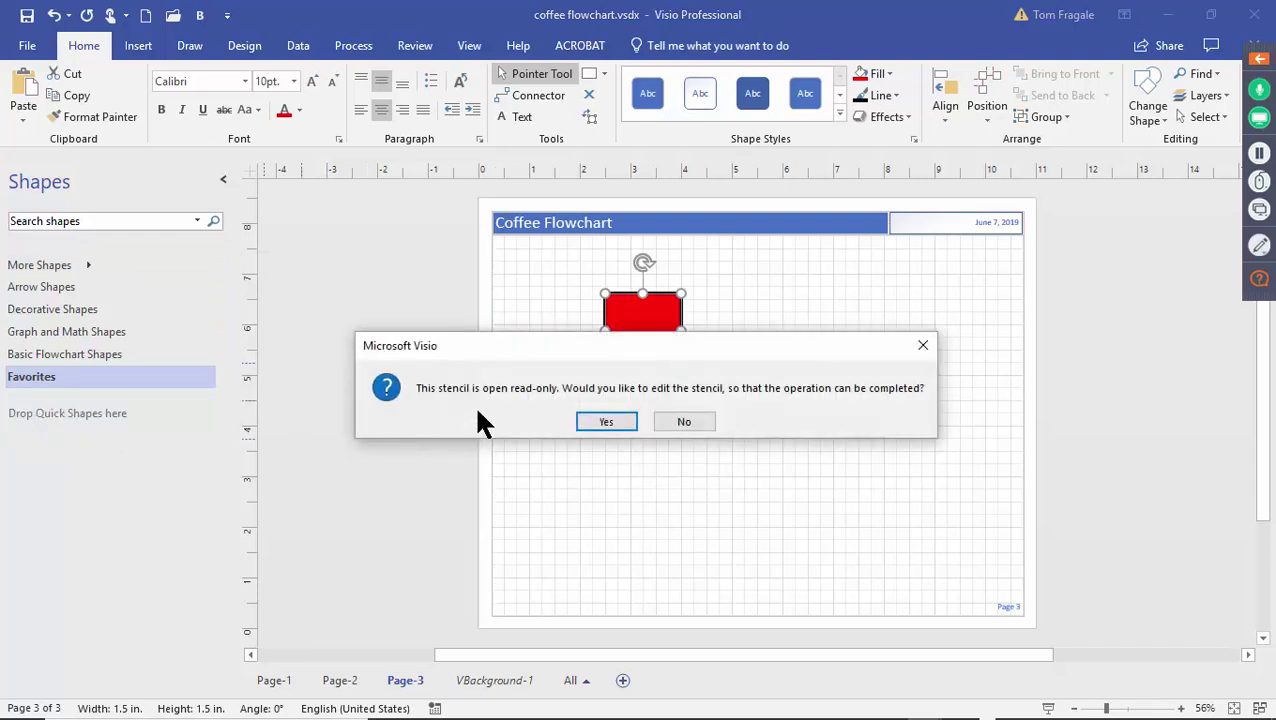
pyautogui.click(607, 422)
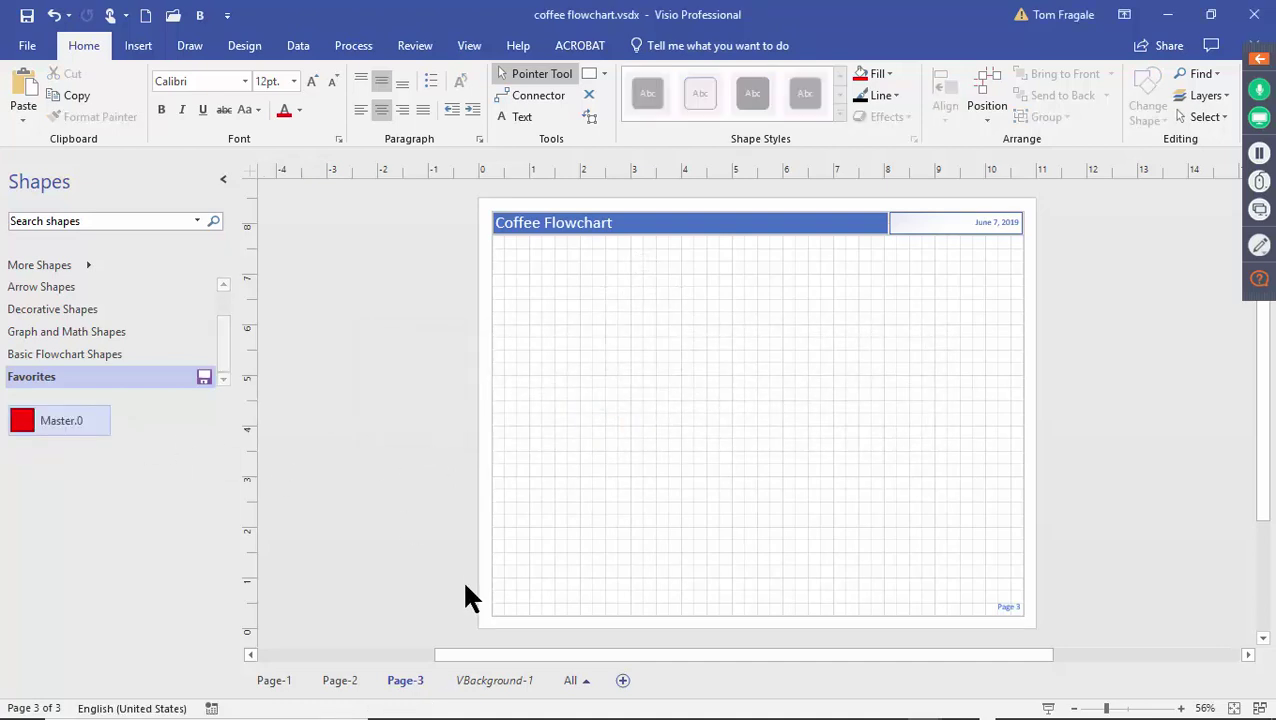
pyautogui.rightClick(86, 427)
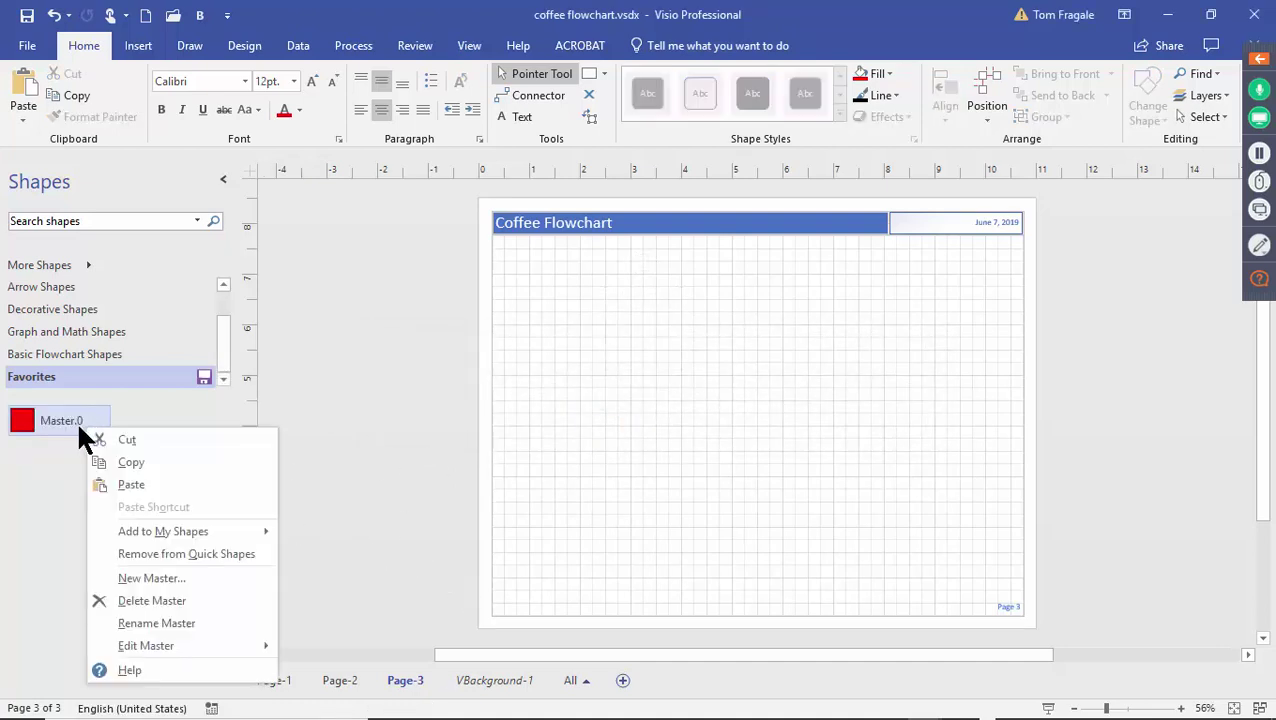
pyautogui.click(170, 623)
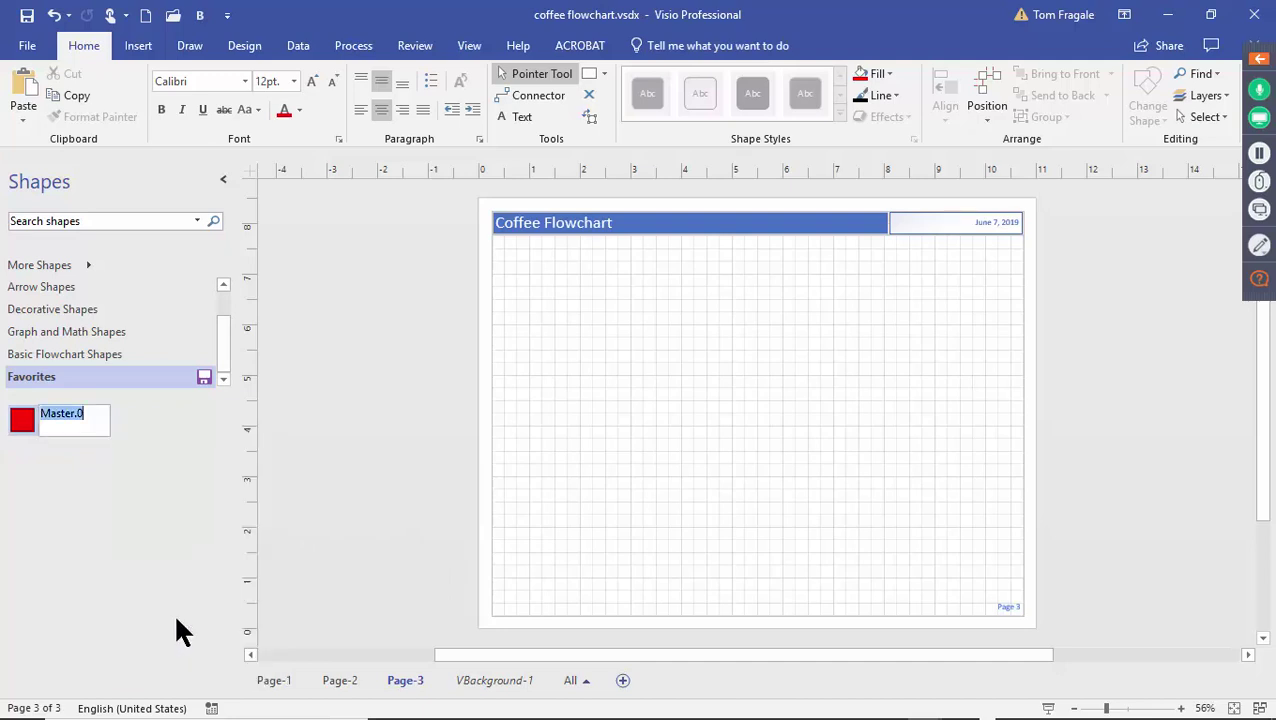
pyautogui.write('Red Sqa')
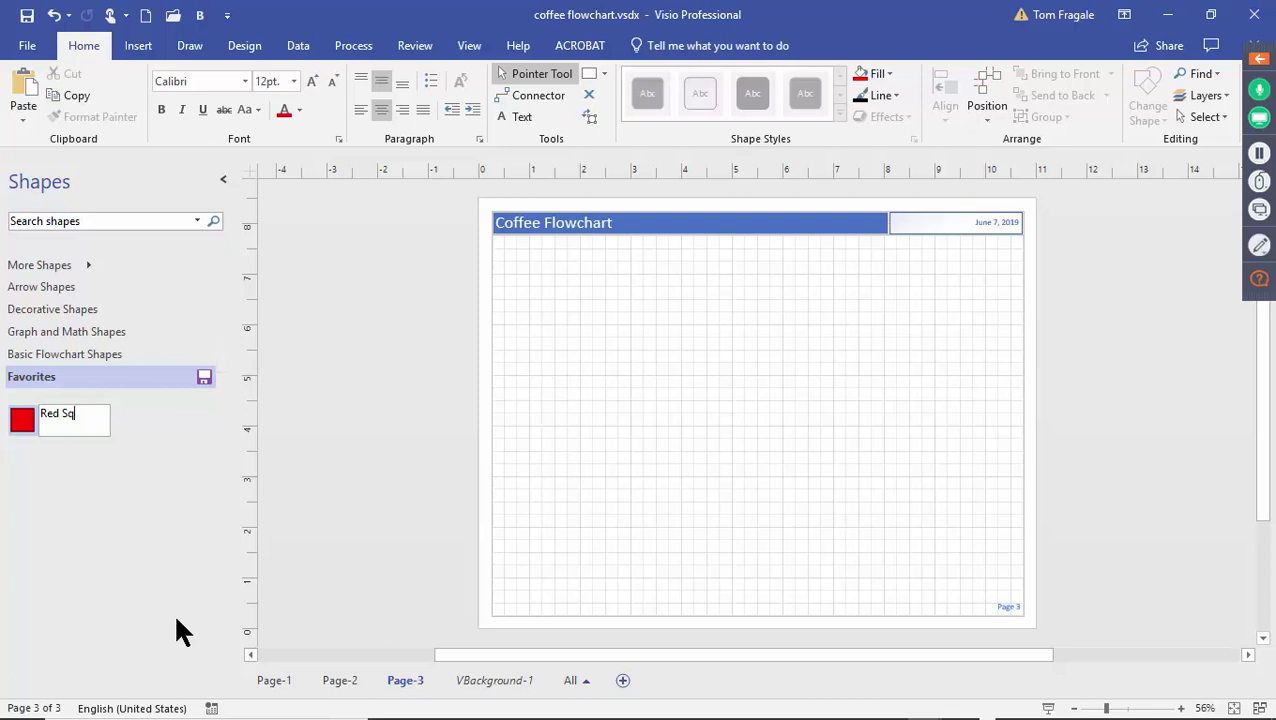
pyautogui.write('uare')
pyautogui.press('Return')
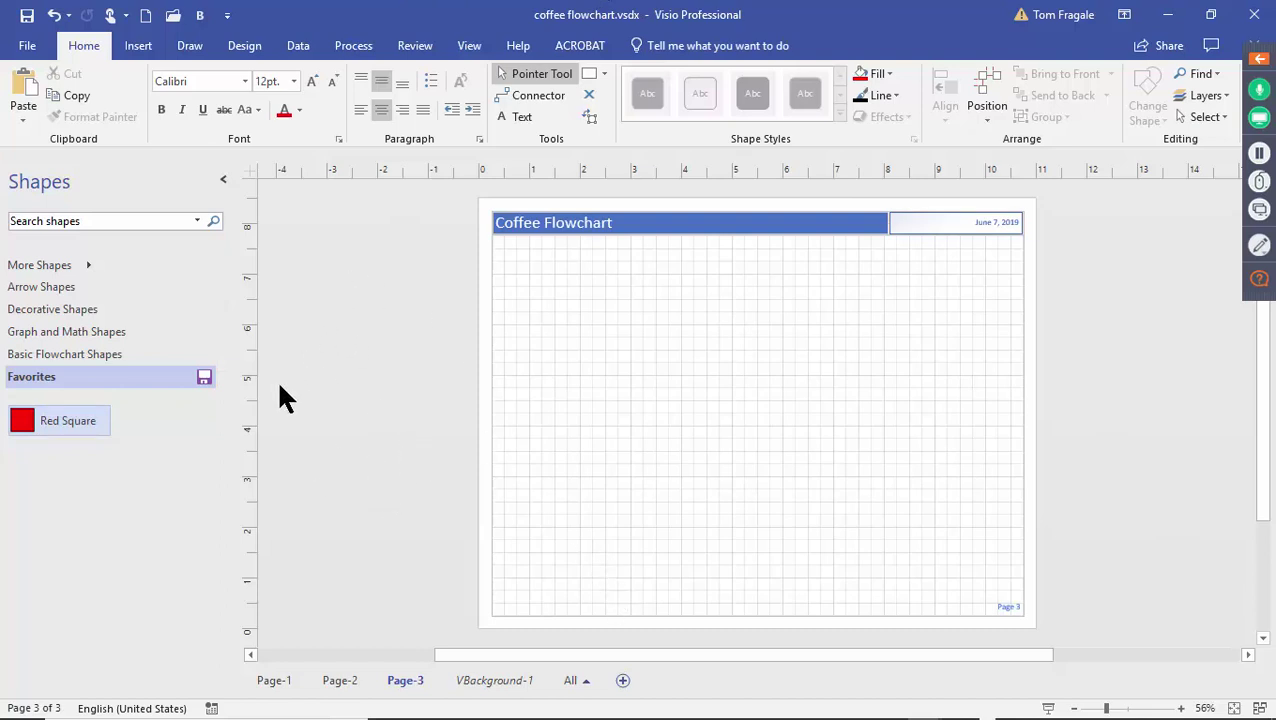
# Place the Red Square master from Favorites on Page-3 and copy it to make three squares spread across the page
pyautogui.moveTo(40, 416); pyautogui.dragTo(643, 349)
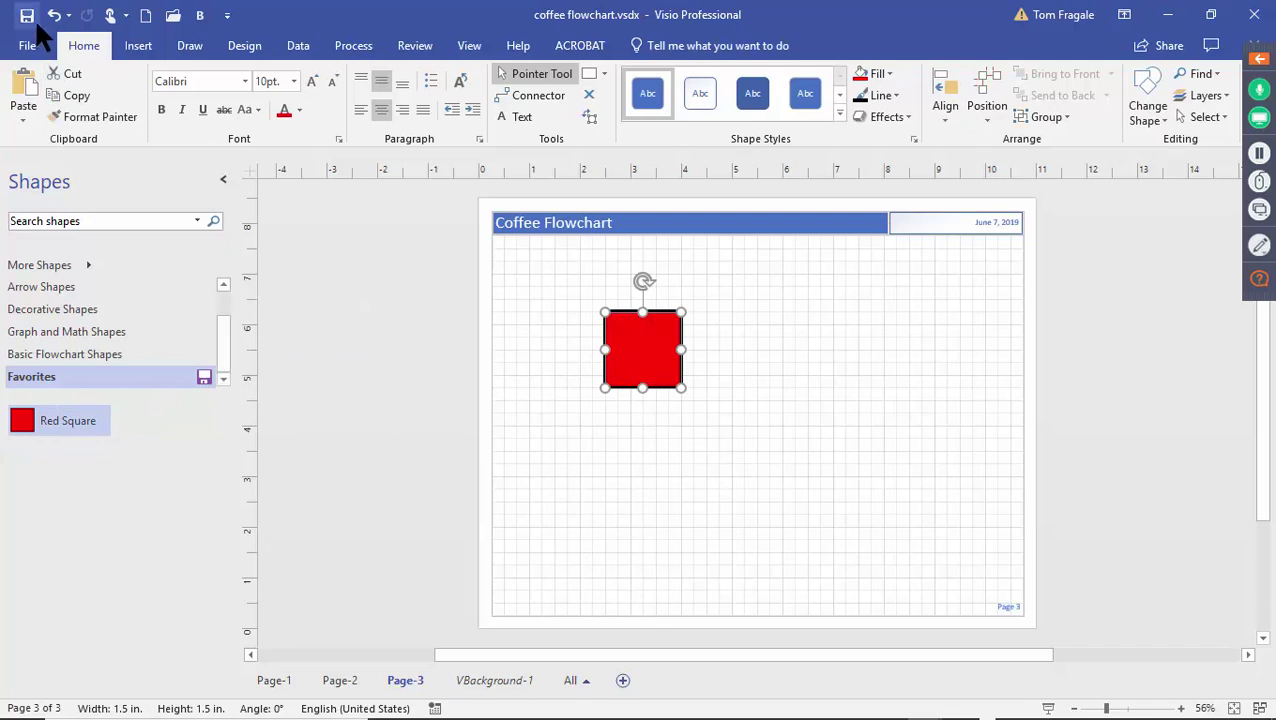
pyautogui.click(590, 487)
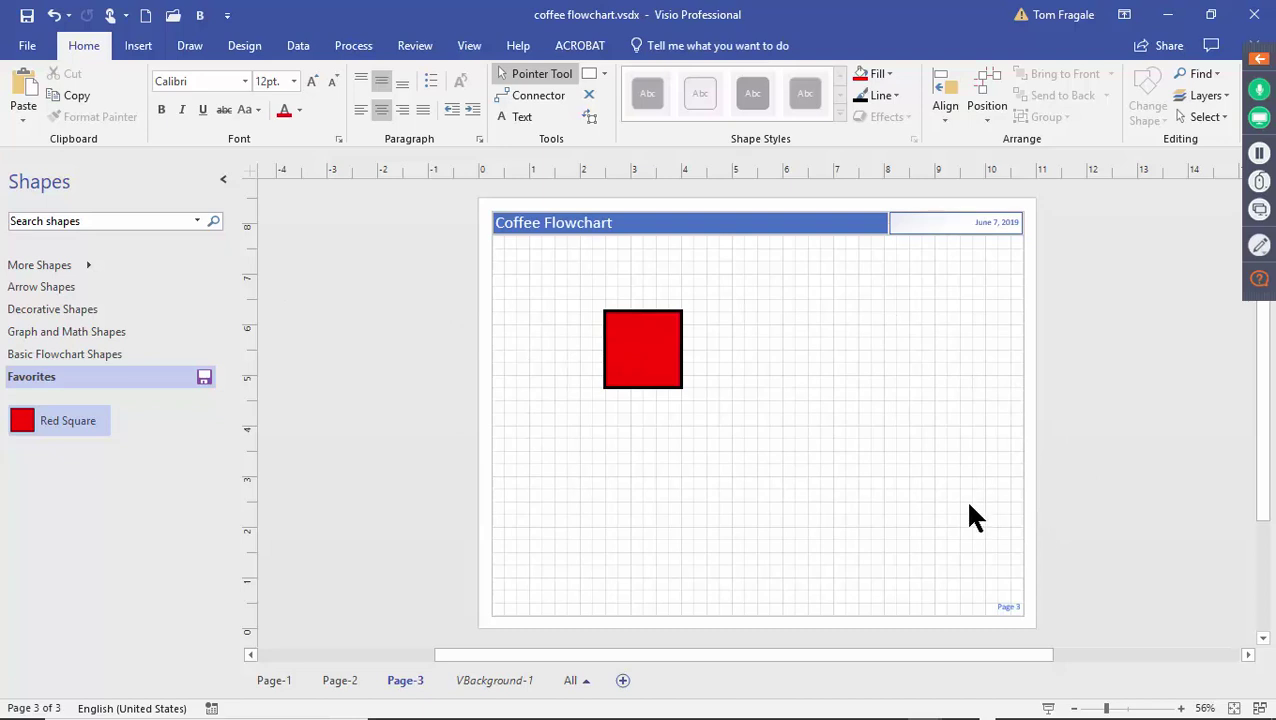
pyautogui.moveTo(655, 361); pyautogui.dragTo(931, 378)
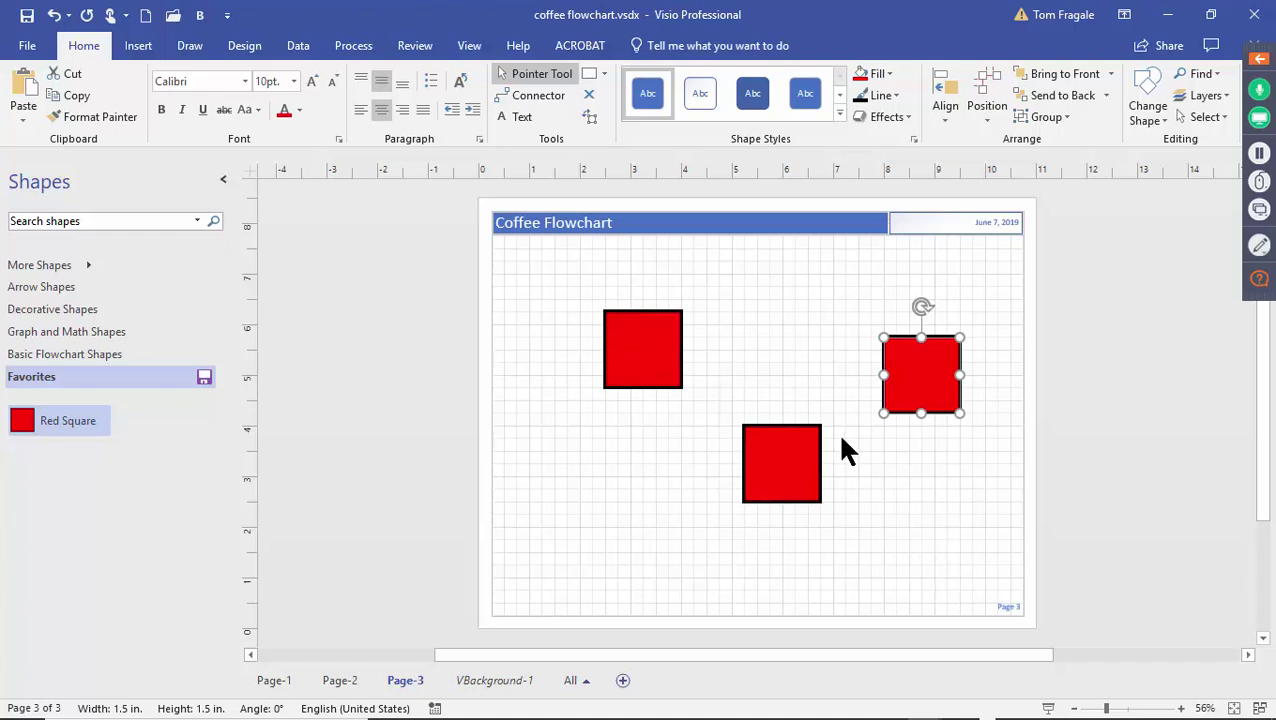
# Add a new page to the coffee flowchart drawing and another to the room layout drawing
pyautogui.click(622, 681)
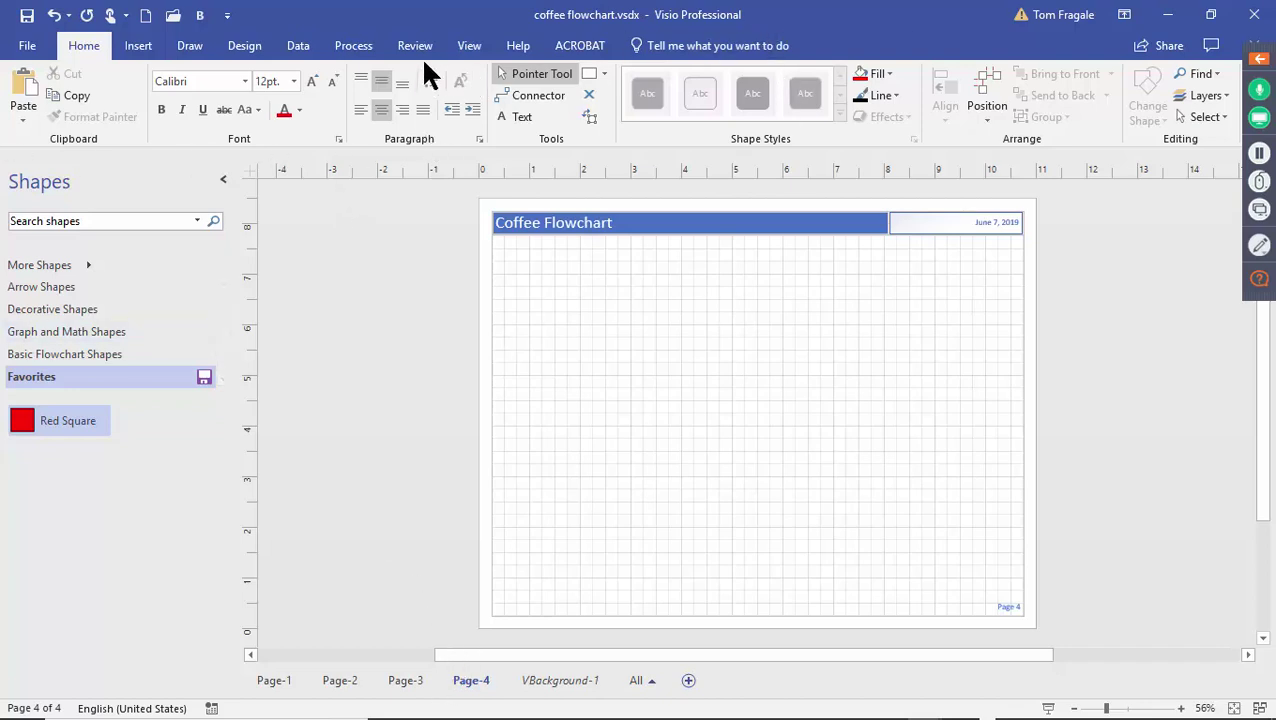
pyautogui.click(468, 48)
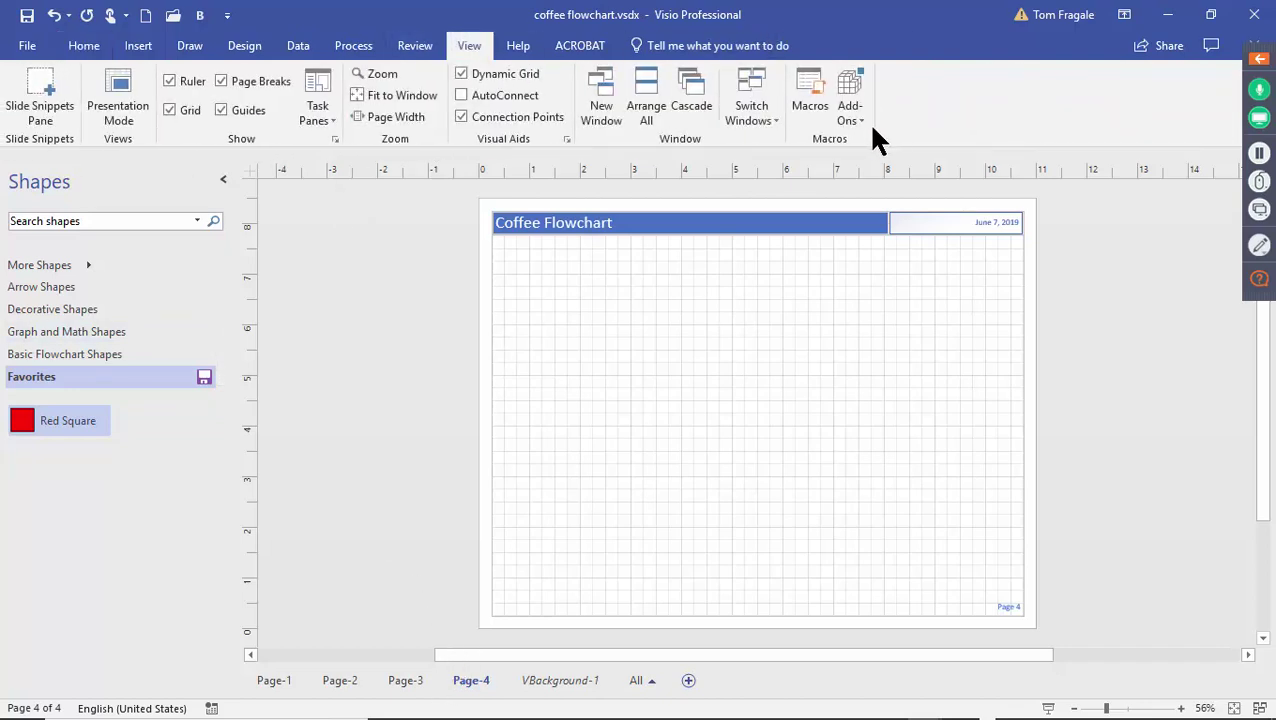
pyautogui.click(745, 115)
pyautogui.click(784, 166)
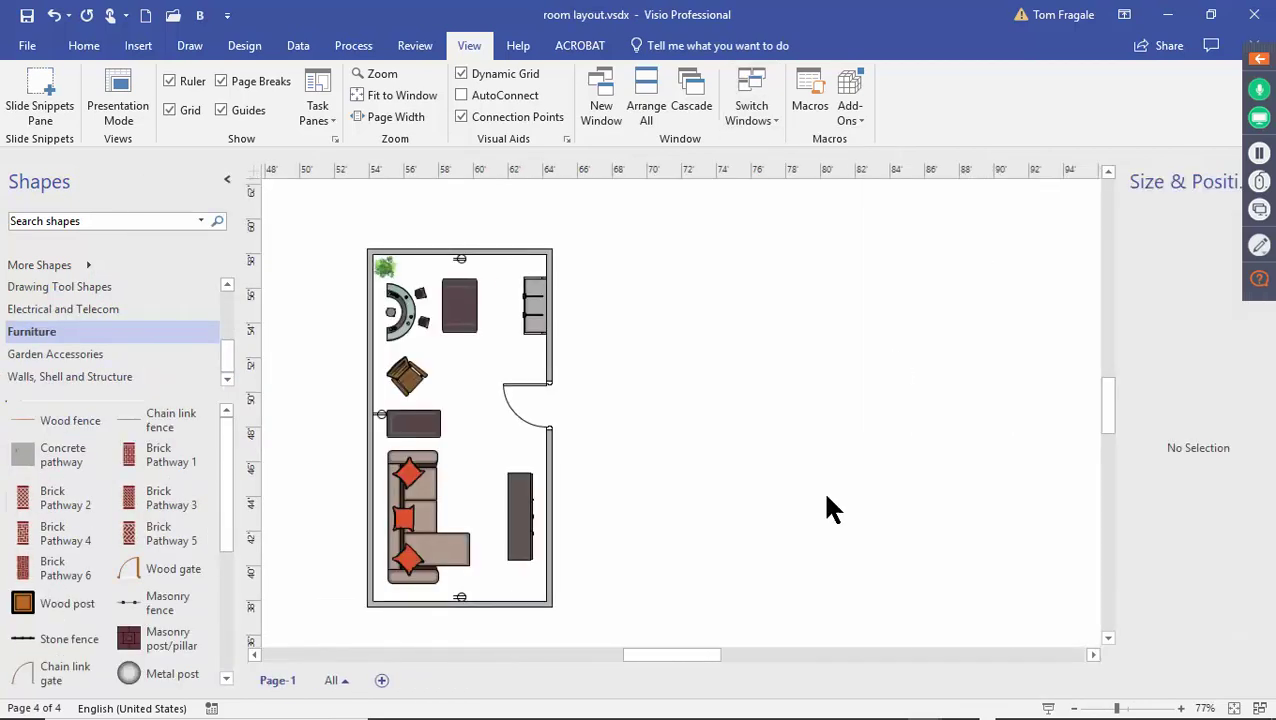
pyautogui.click(381, 680)
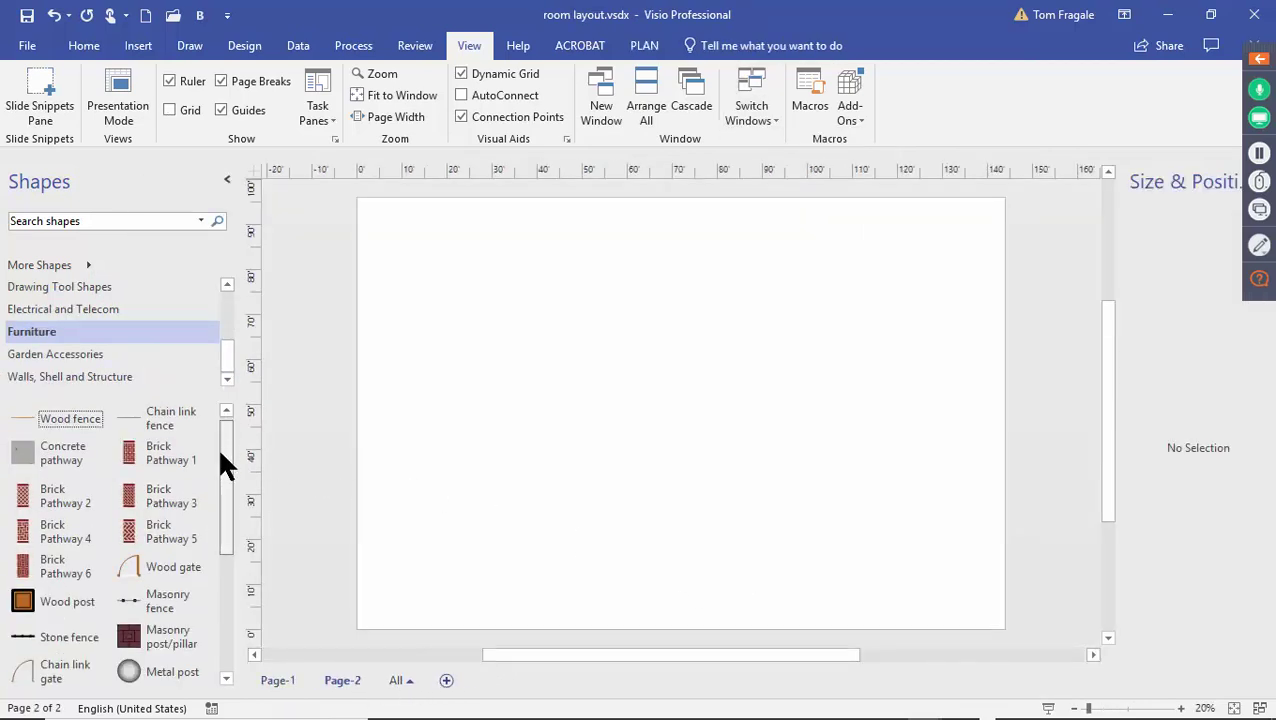
# Place a Round stone on the new page, enlarge it to 11 ft. 6 in., and copy it into rows of three and four stones
pyautogui.moveTo(221, 425); pyautogui.dragTo(224, 575)
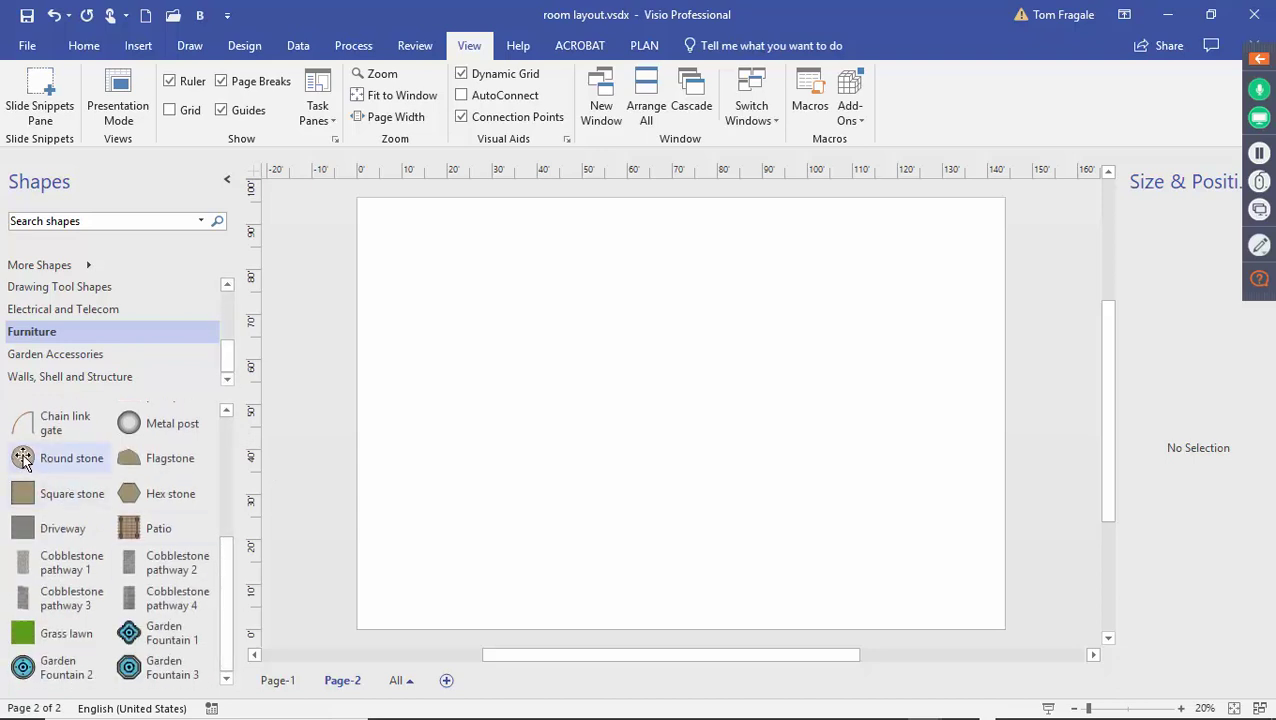
pyautogui.moveTo(22, 460); pyautogui.dragTo(458, 272)
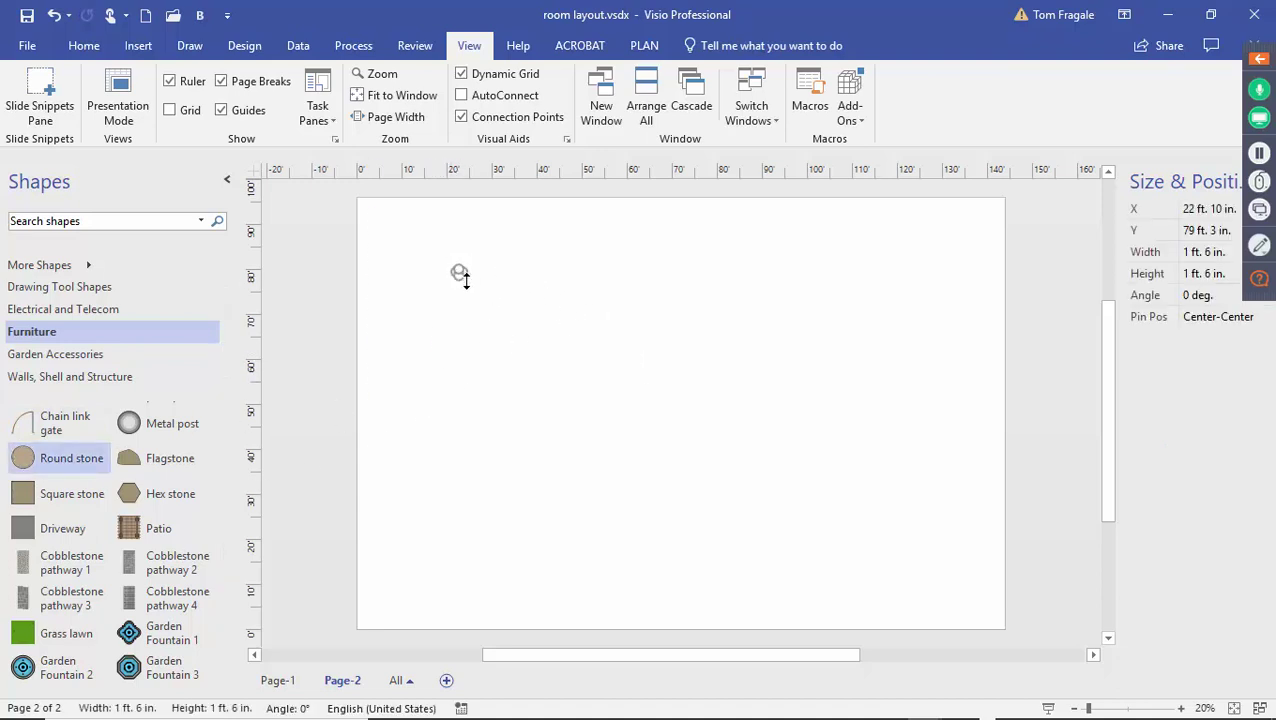
pyautogui.moveTo(464, 279); pyautogui.dragTo(460, 322)
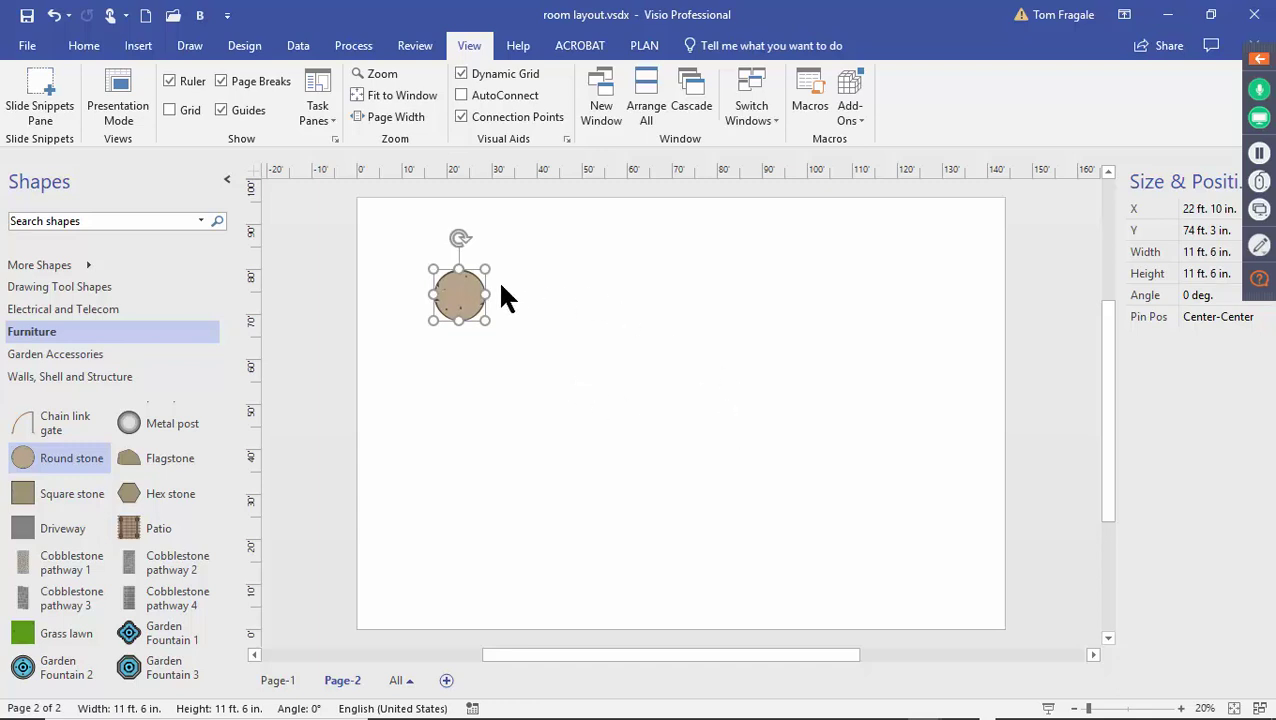
pyautogui.moveTo(465, 296); pyautogui.dragTo(692, 491)
pyautogui.moveTo(692, 491); pyautogui.dragTo(444, 478)
pyautogui.click(769, 361)
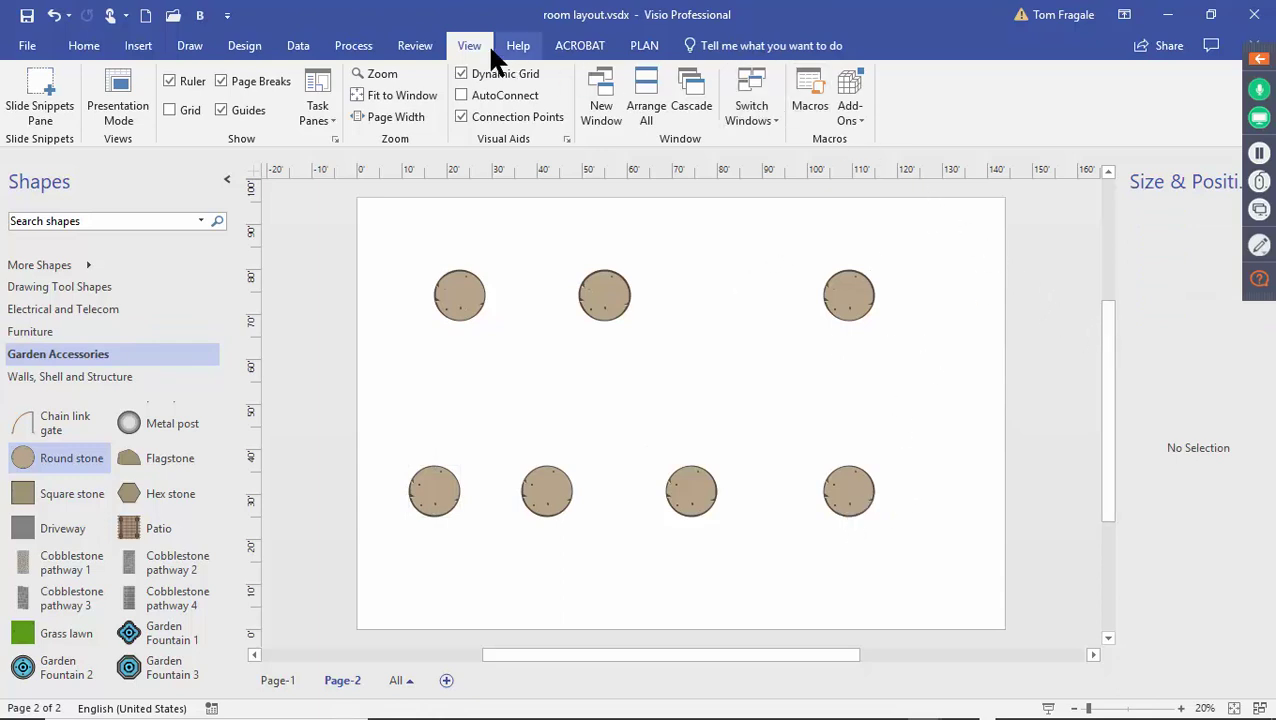
# Run the Number Shapes add-on with manual numbering by clicking, starting with 1 at an interval of 1
pyautogui.click(849, 115)
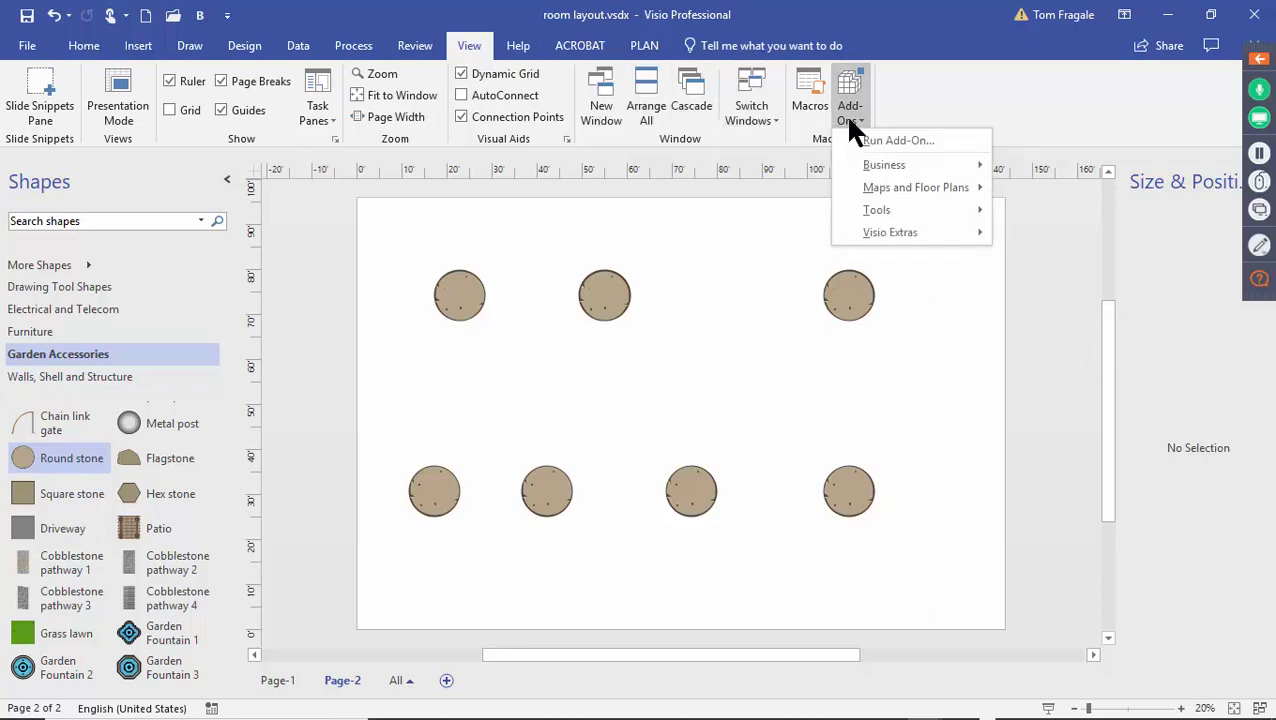
pyautogui.moveTo(920, 238)
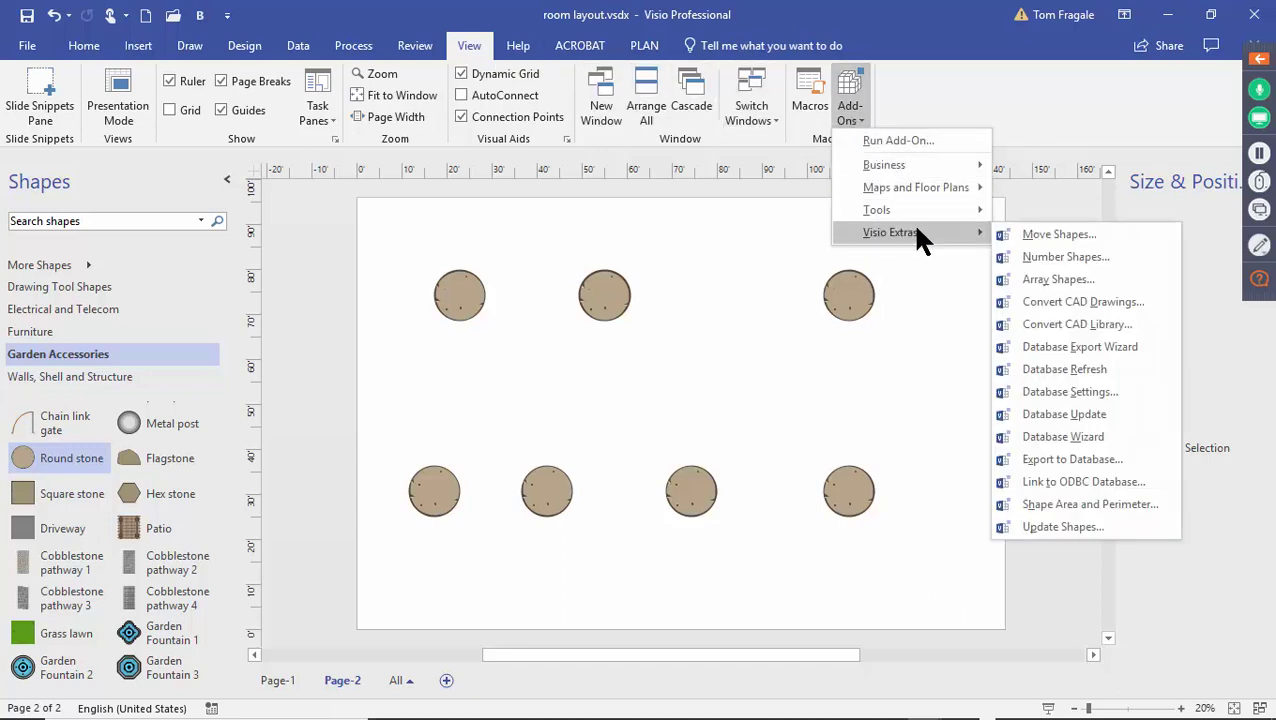
pyautogui.click(1087, 262)
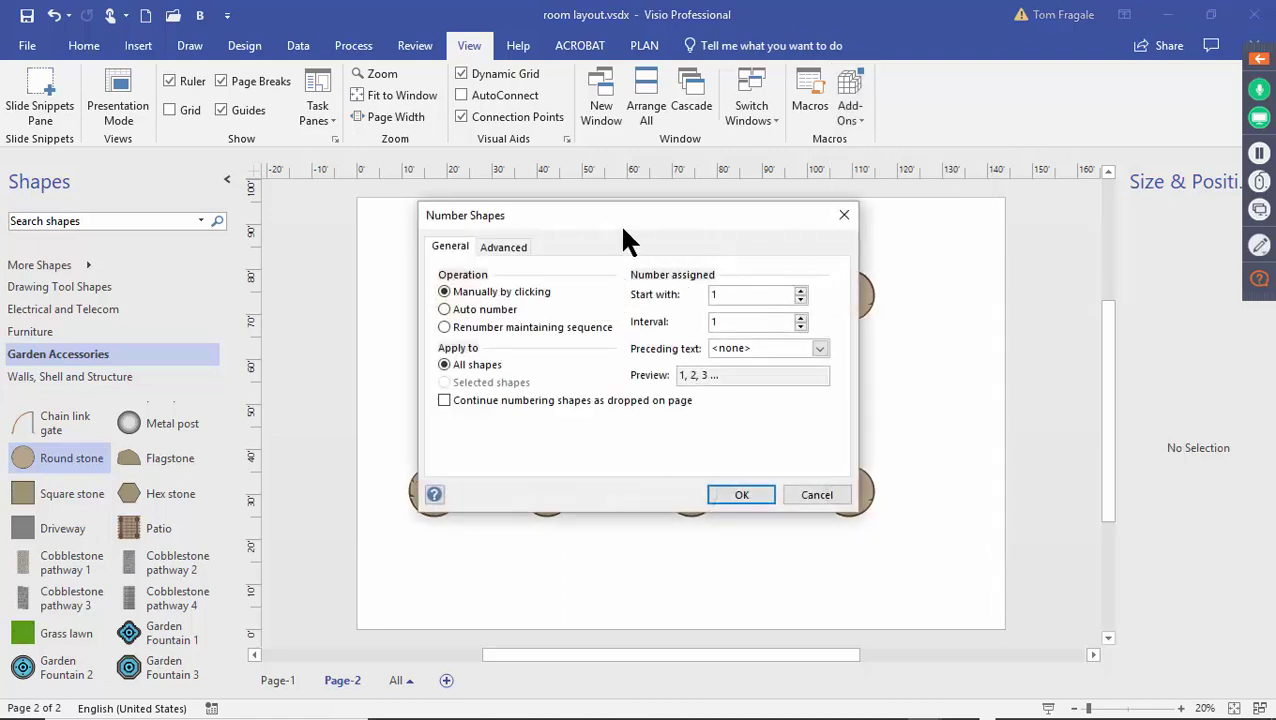
pyautogui.moveTo(623, 228)
pyautogui.mouseDown()
pyautogui.moveTo(1014, 114)
pyautogui.moveTo(1042, 57)
pyautogui.moveTo(948, 40)
pyautogui.moveTo(38, 54)
pyautogui.moveTo(156, 177)
pyautogui.moveTo(197, 183)
pyautogui.mouseUp()
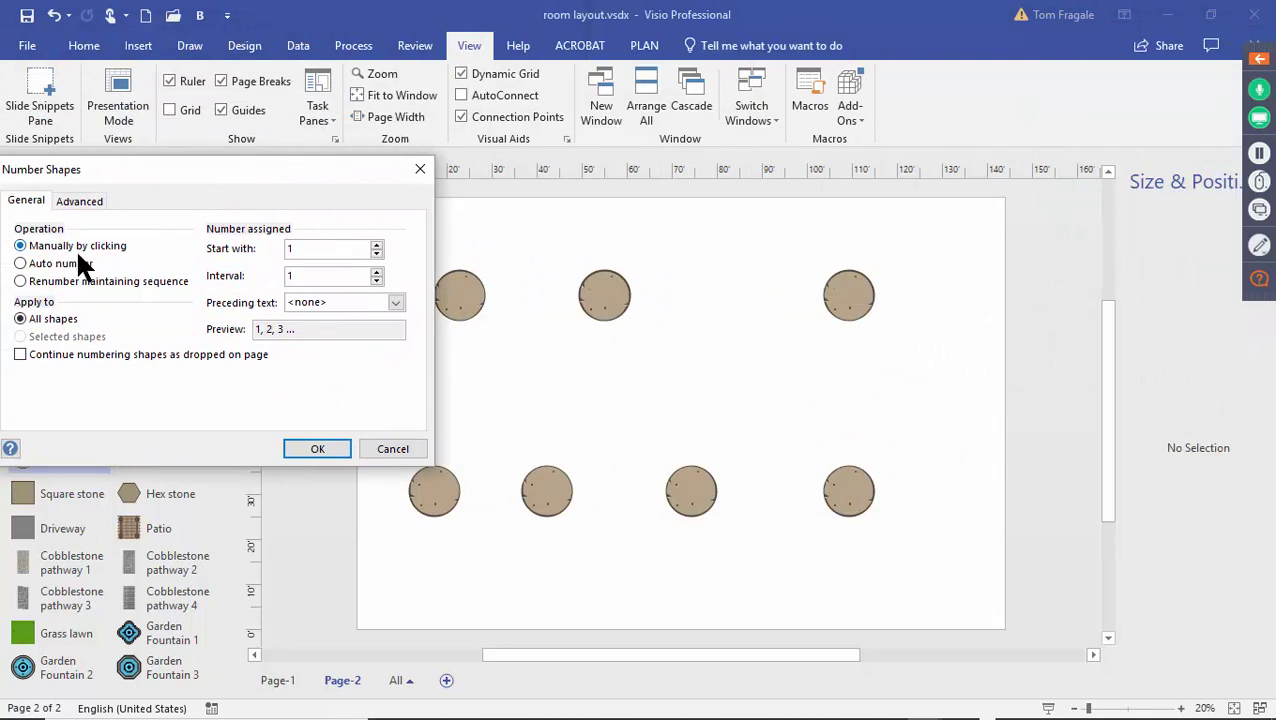
pyautogui.click(318, 449)
# Number the seven stones clockwise from the upper-left stone, ending at the lower-left one, and finish manual numbering
pyautogui.moveTo(640, 280); pyautogui.dragTo(1102, 199)
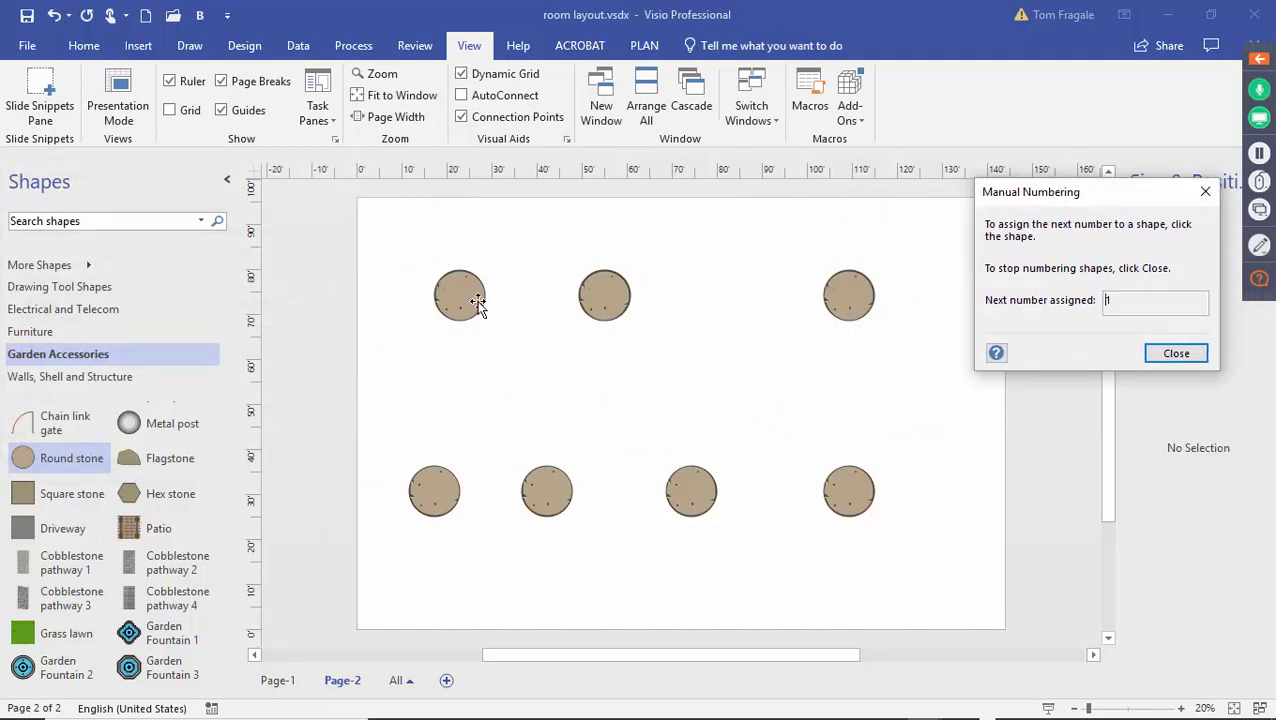
pyautogui.click(467, 301)
pyautogui.click(612, 297)
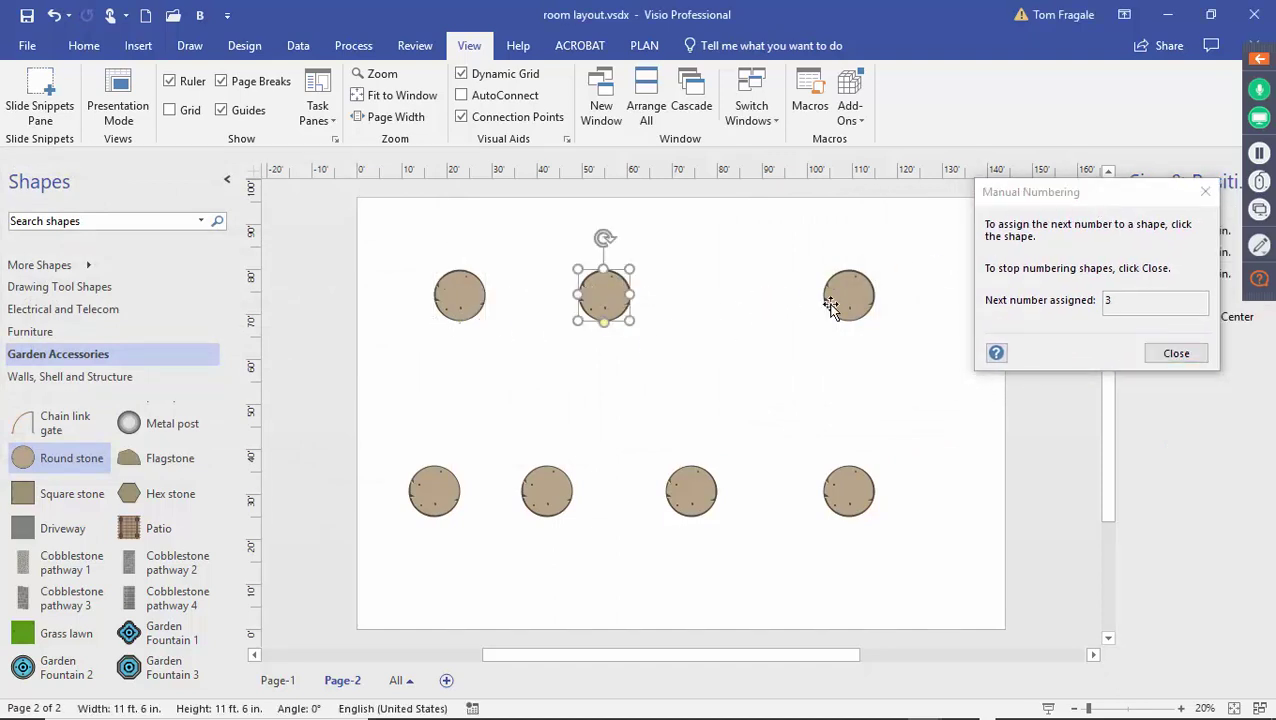
pyautogui.click(850, 302)
pyautogui.click(846, 493)
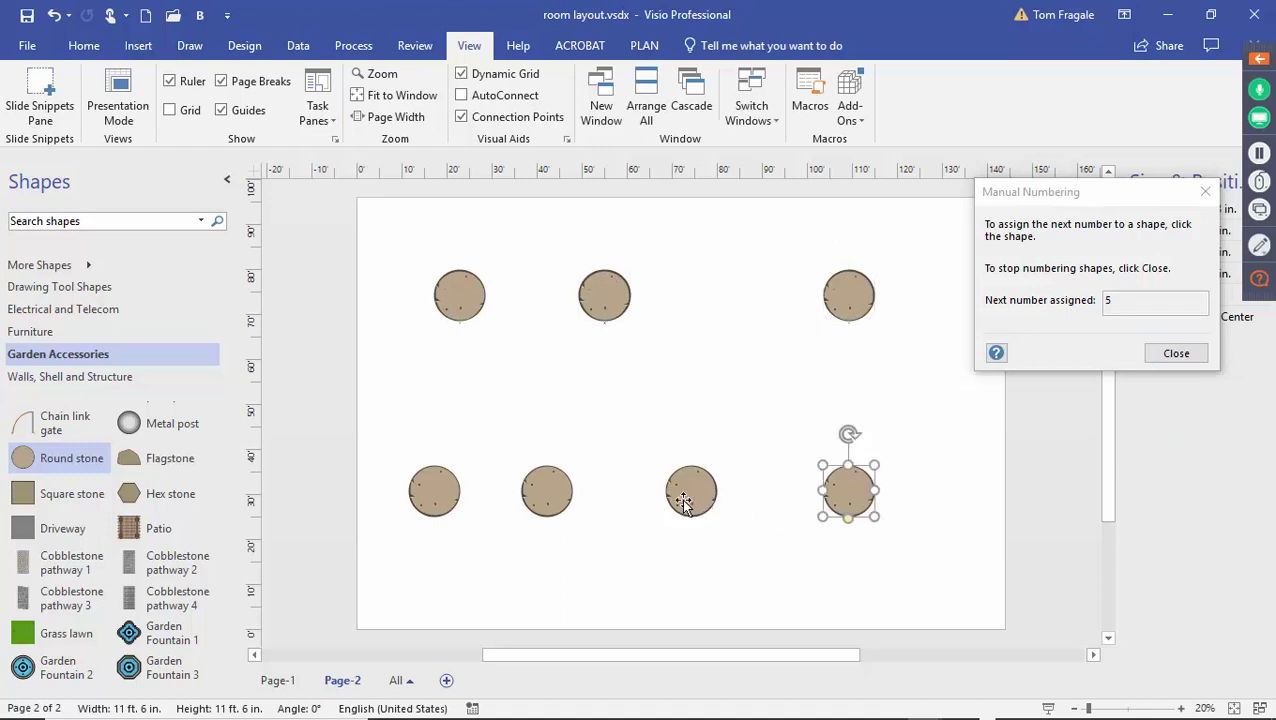
pyautogui.click(688, 497)
pyautogui.click(548, 495)
pyautogui.click(455, 494)
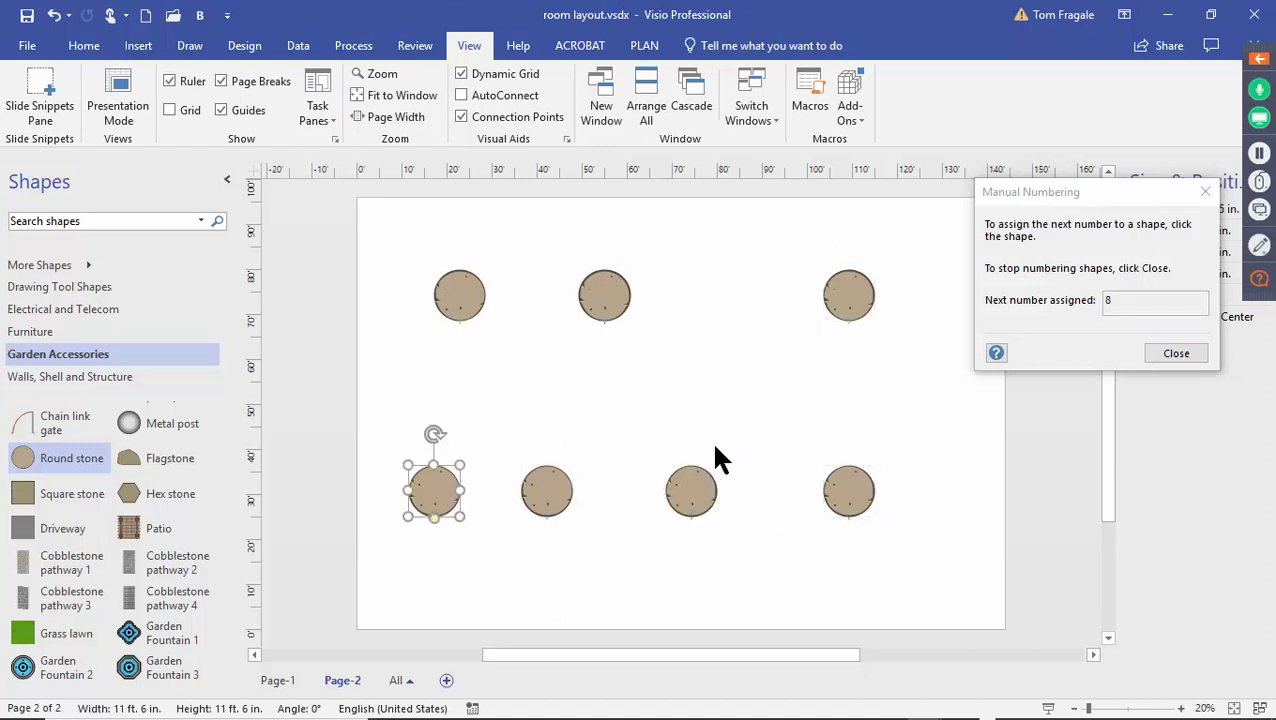
pyautogui.click(1176, 355)
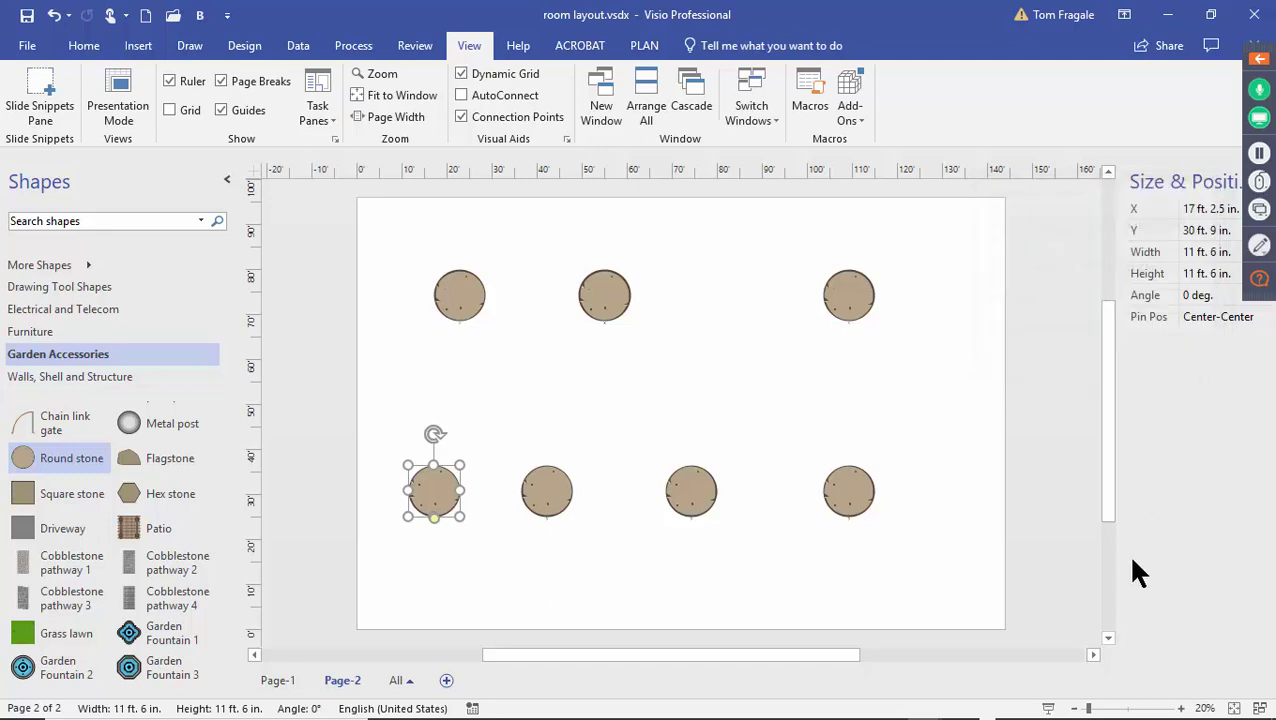
# Examine the numbers assigned beneath the round stones up close
pyautogui.moveTo(1089, 709); pyautogui.dragTo(1110, 709)
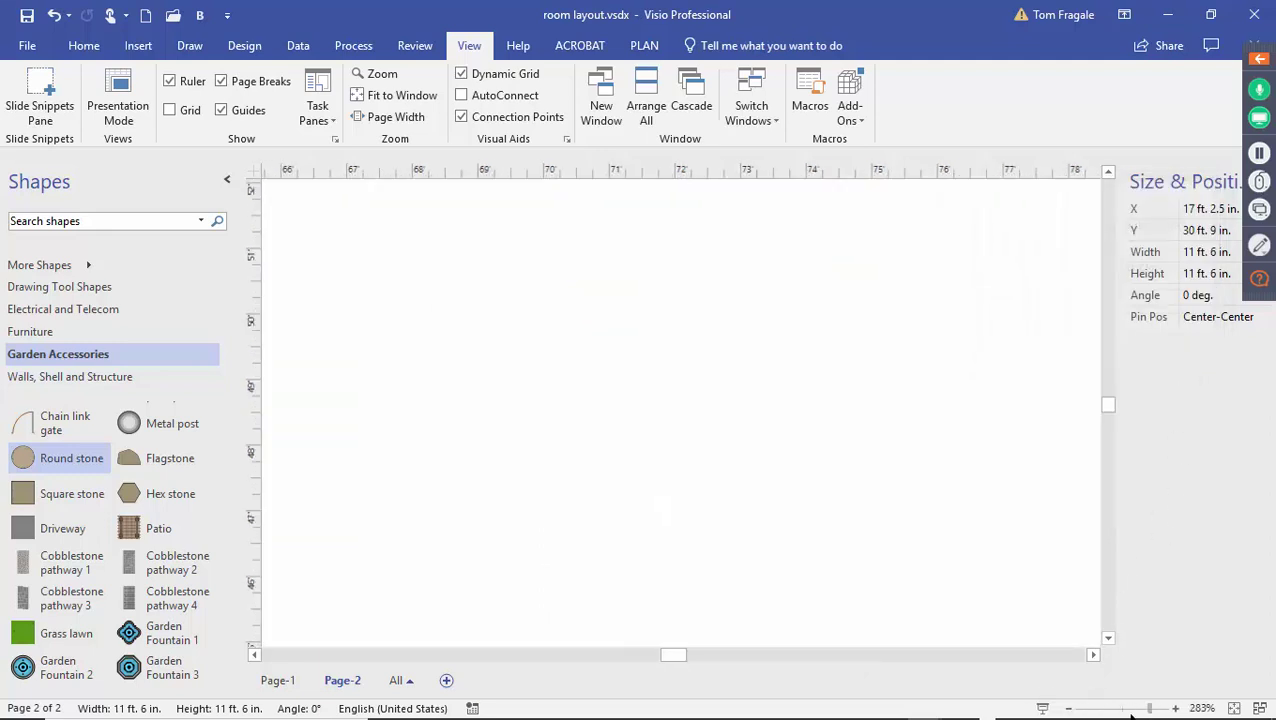
pyautogui.moveTo(1110, 418)
pyautogui.mouseDown()
pyautogui.moveTo(1111, 484)
pyautogui.moveTo(1113, 464)
pyautogui.mouseUp()
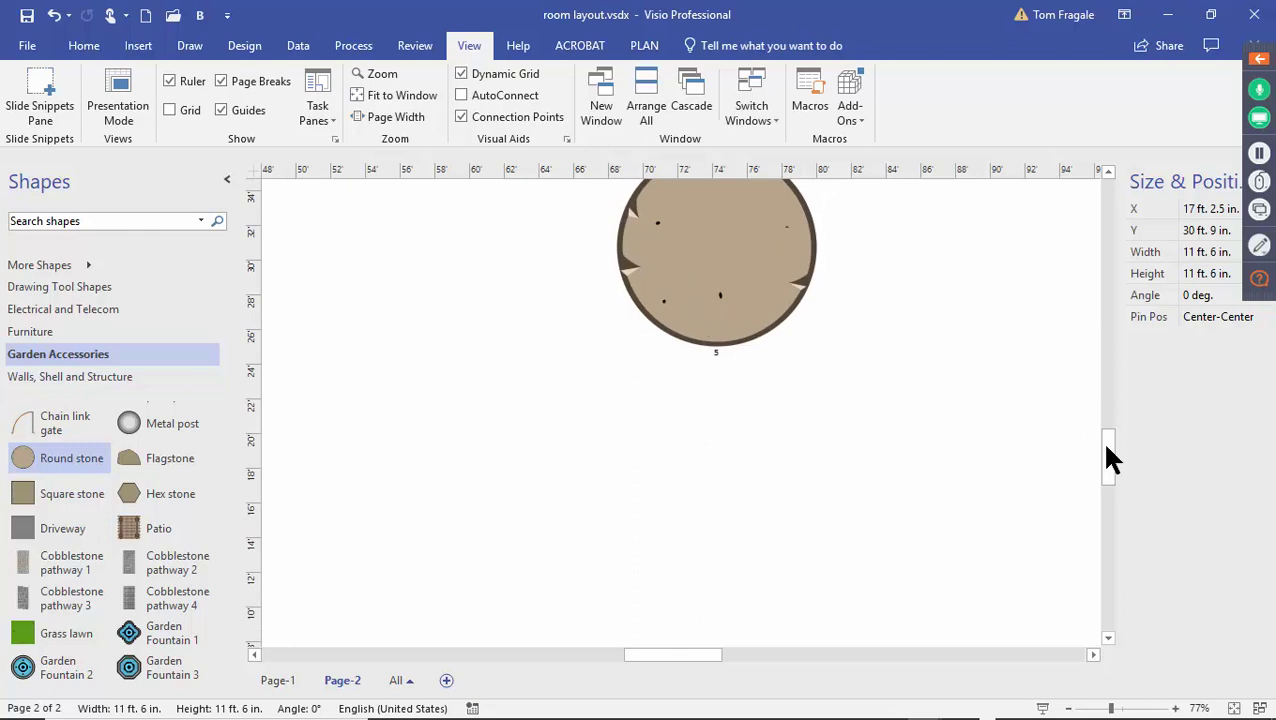
pyautogui.moveTo(1110, 452)
pyautogui.mouseDown()
pyautogui.moveTo(1102, 504)
pyautogui.moveTo(1096, 427)
pyautogui.moveTo(1100, 458)
pyautogui.mouseUp()
pyautogui.moveTo(689, 658); pyautogui.dragTo(740, 656)
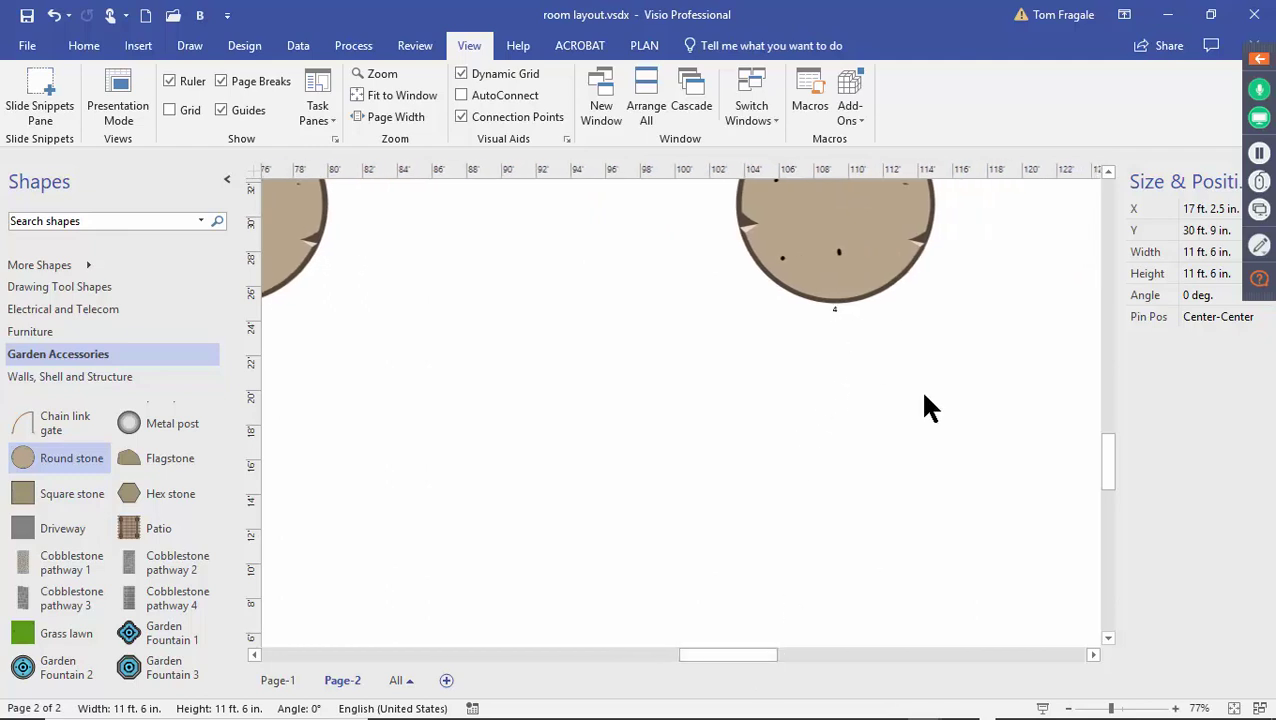
pyautogui.moveTo(1108, 455); pyautogui.dragTo(1085, 180)
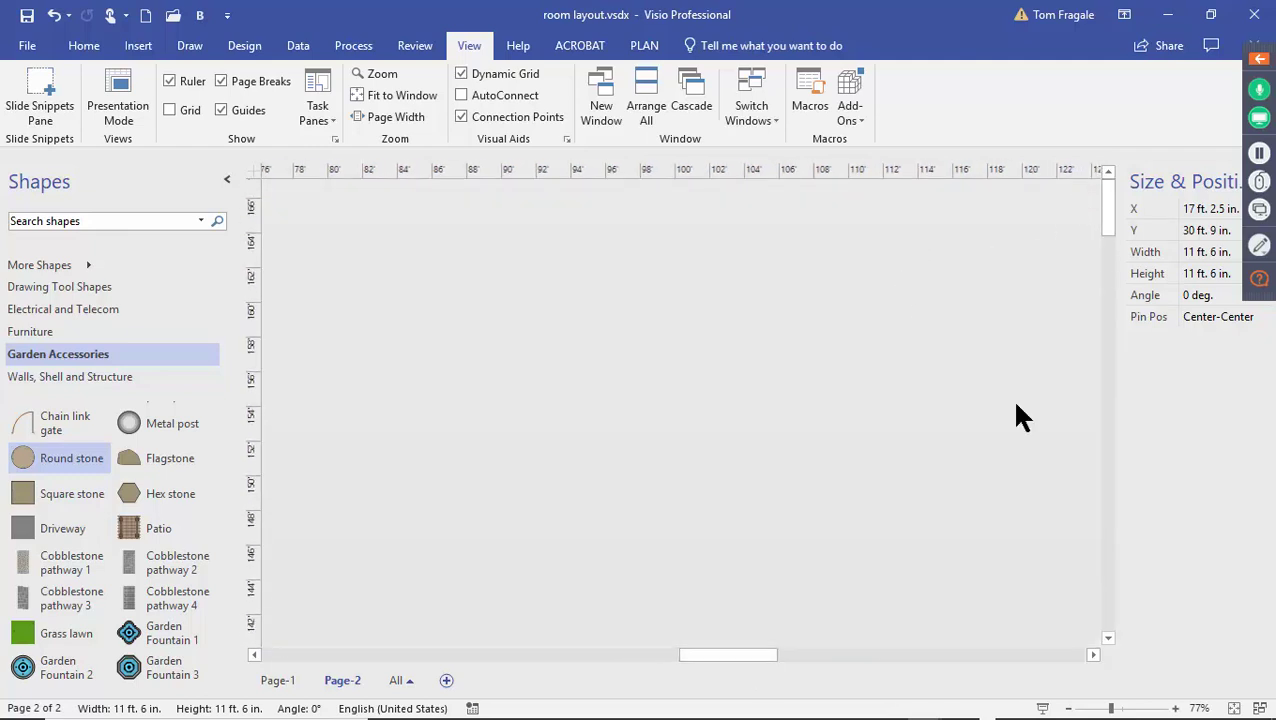
pyautogui.moveTo(1110, 708); pyautogui.dragTo(1077, 708)
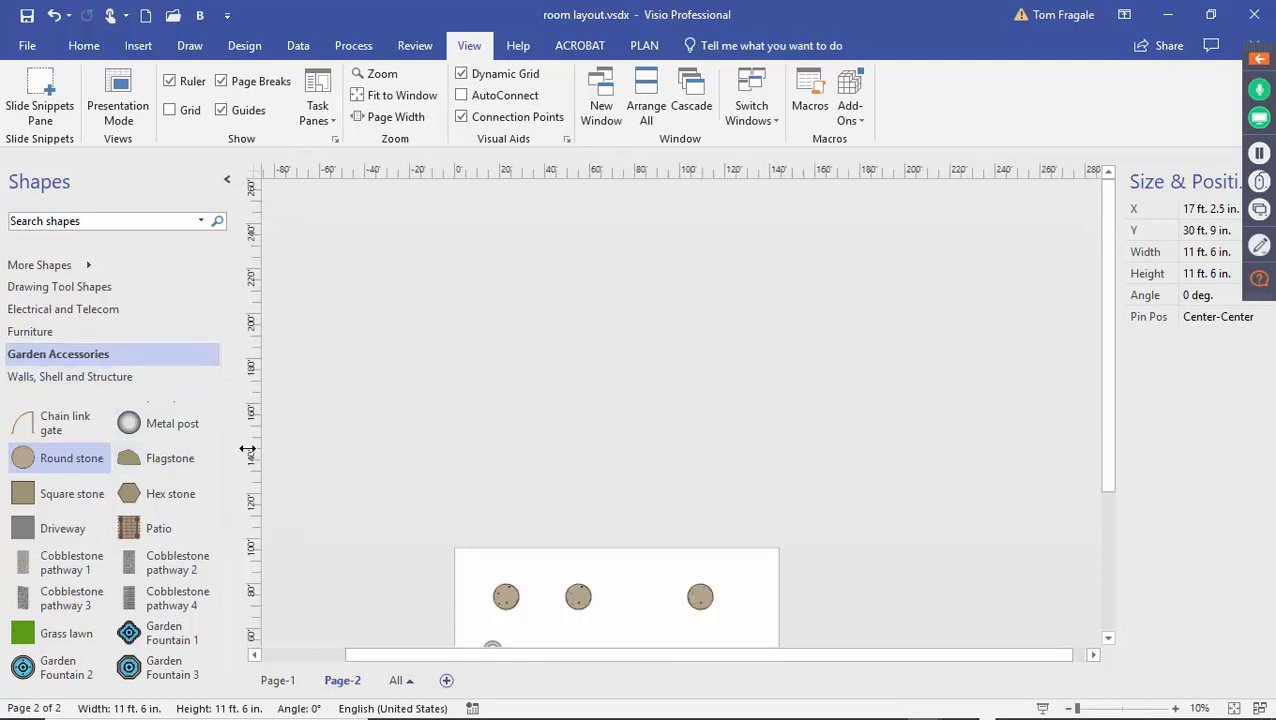
# Add a third page to the drawing and open the Basic Shapes stencil from the General category
pyautogui.click(446, 680)
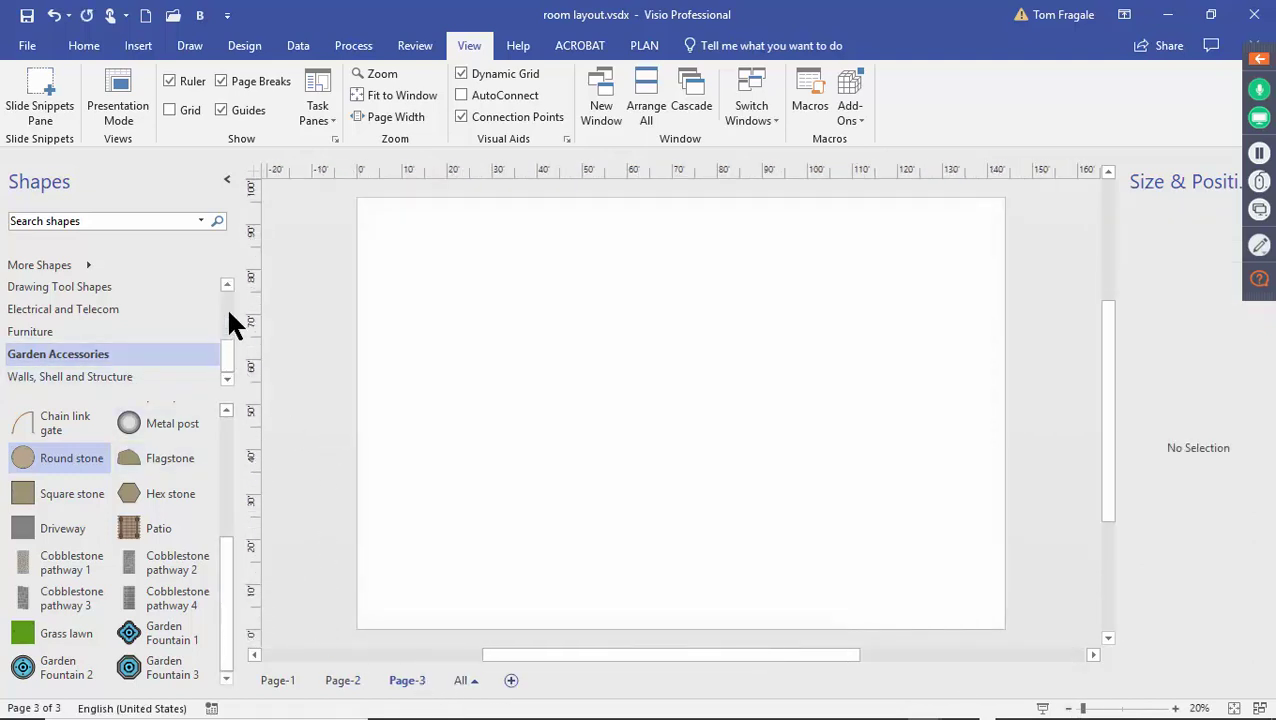
pyautogui.click(32, 287)
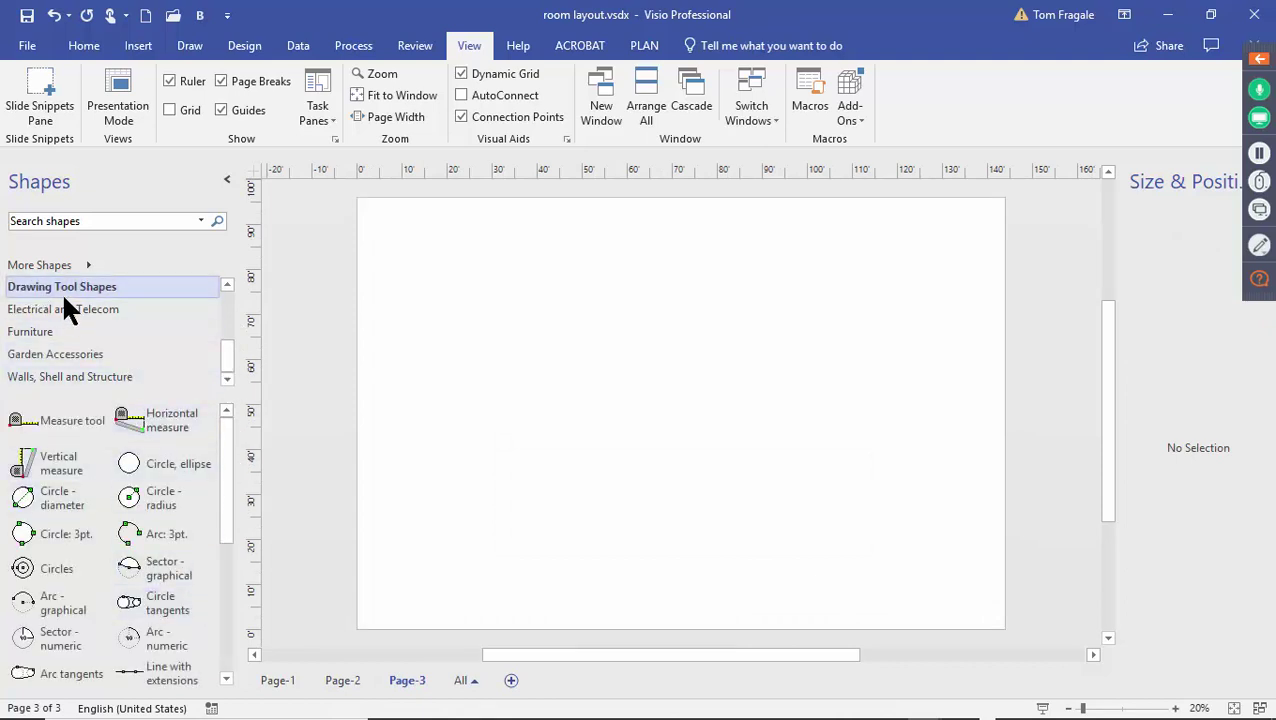
pyautogui.click(97, 262)
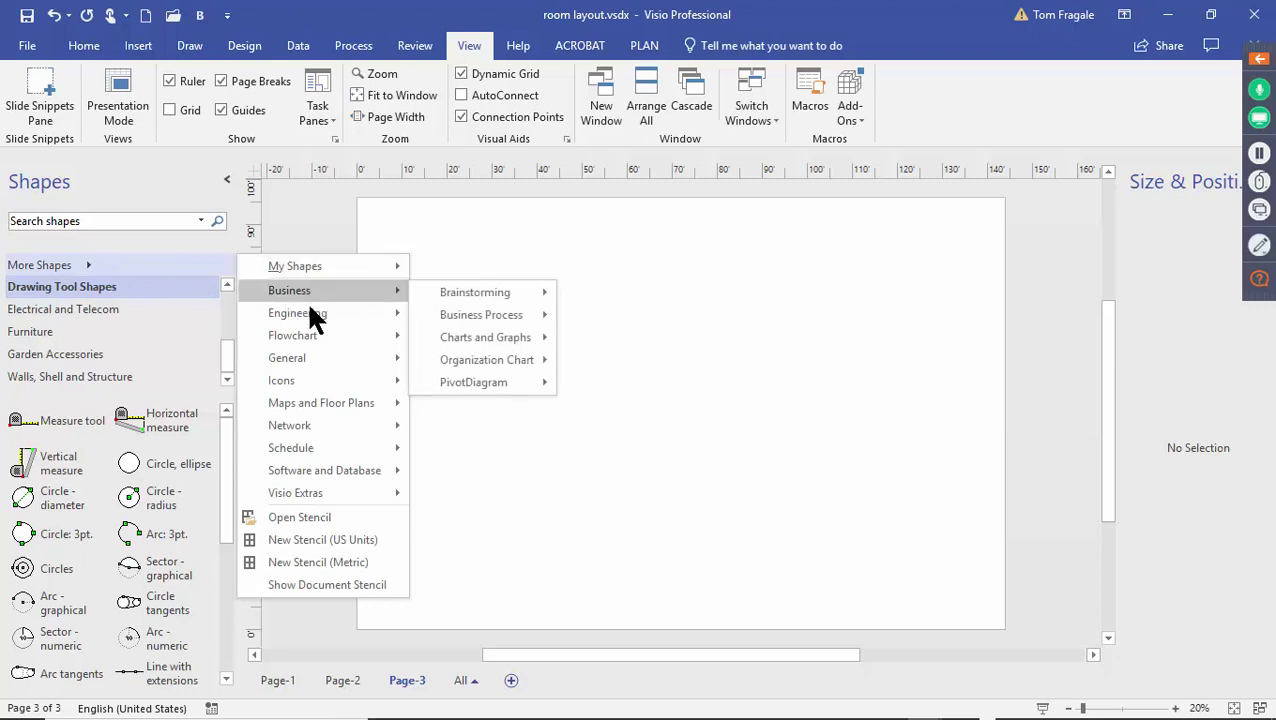
pyautogui.moveTo(293, 357)
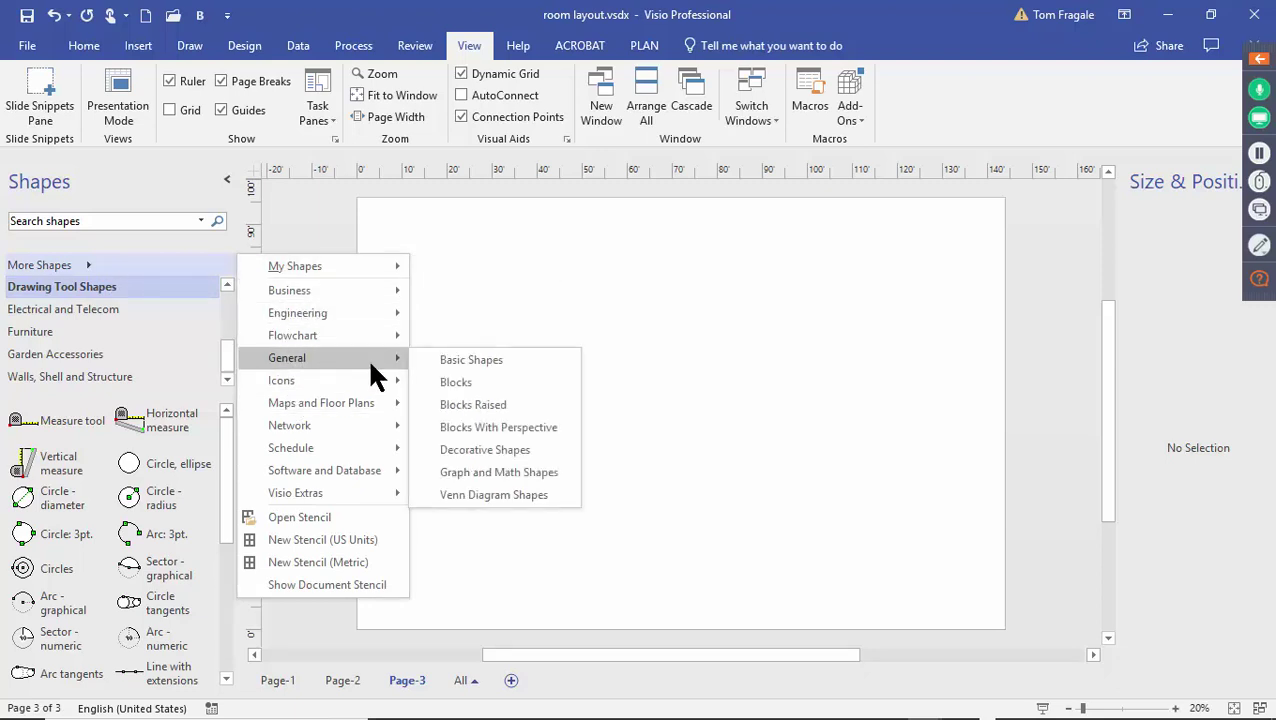
pyautogui.click(462, 359)
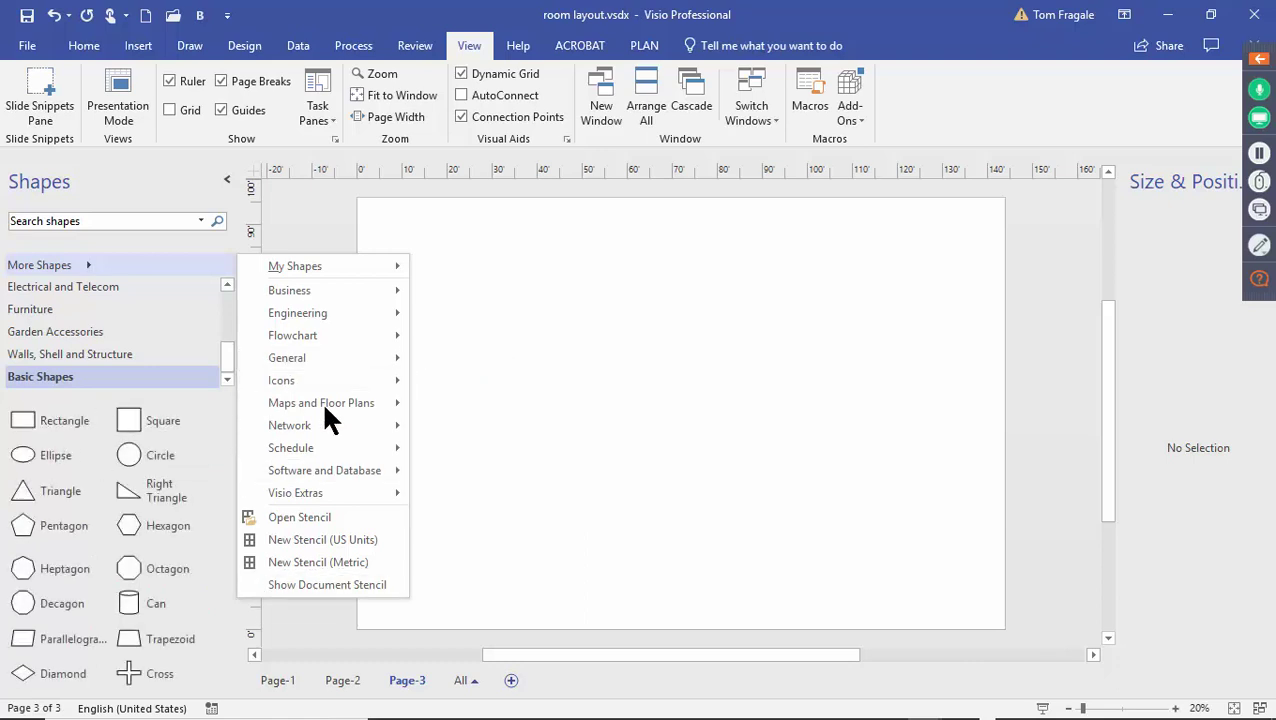
pyautogui.click(566, 300)
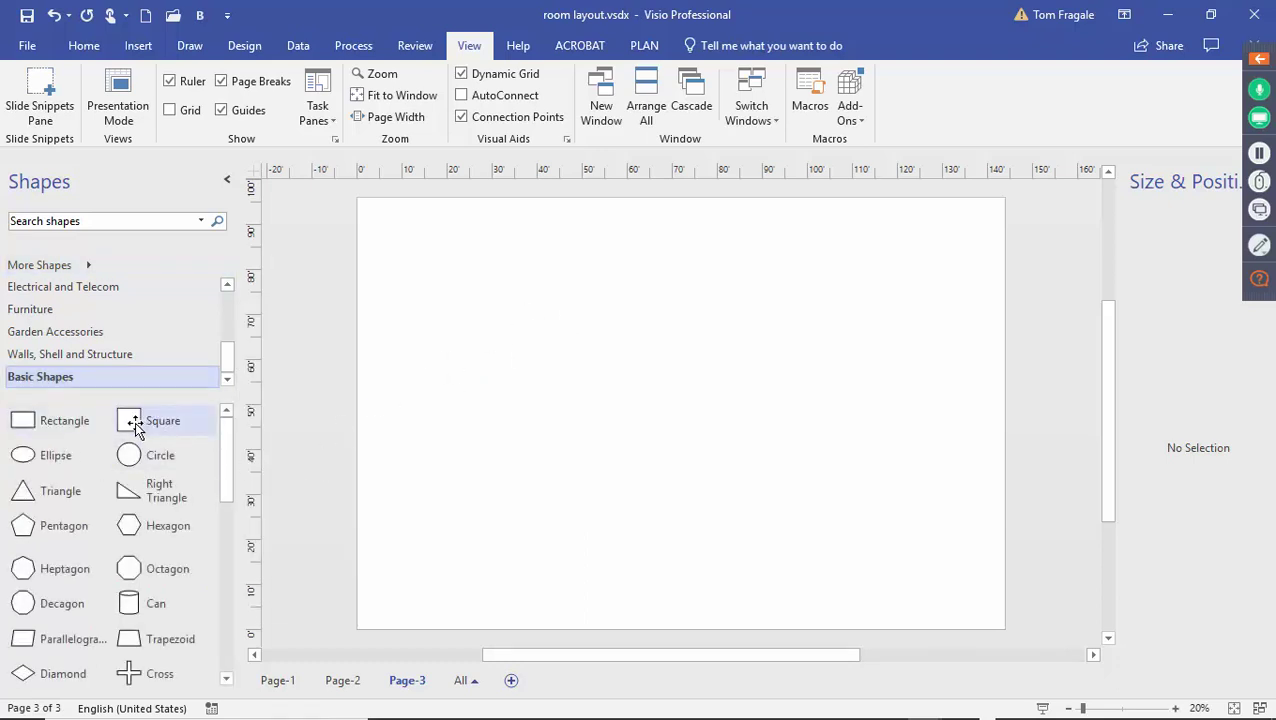
# Place two 6 ft. circles near the page's upper edge and five 36 ft. circles across the rest of the page
pyautogui.moveTo(136, 440); pyautogui.dragTo(458, 230)
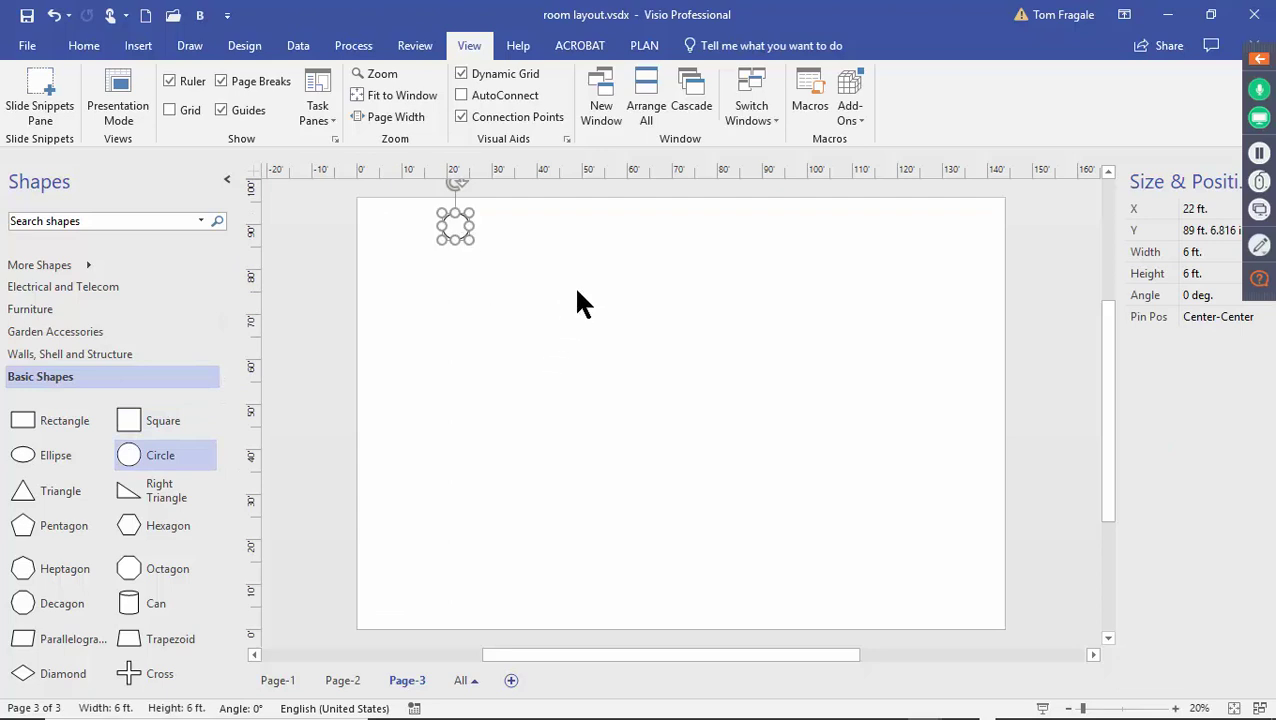
pyautogui.moveTo(458, 233); pyautogui.dragTo(617, 462)
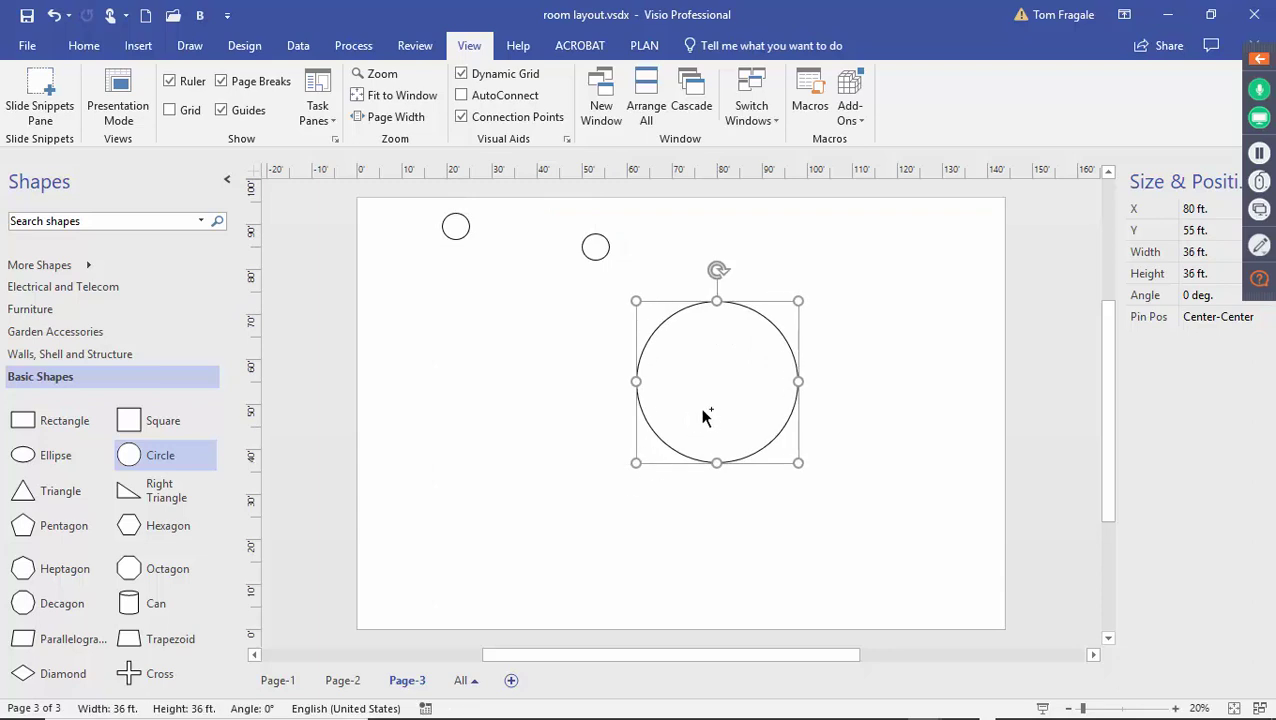
pyautogui.moveTo(717, 410); pyautogui.dragTo(710, 569)
pyautogui.moveTo(710, 569); pyautogui.dragTo(923, 365)
pyautogui.click(860, 305)
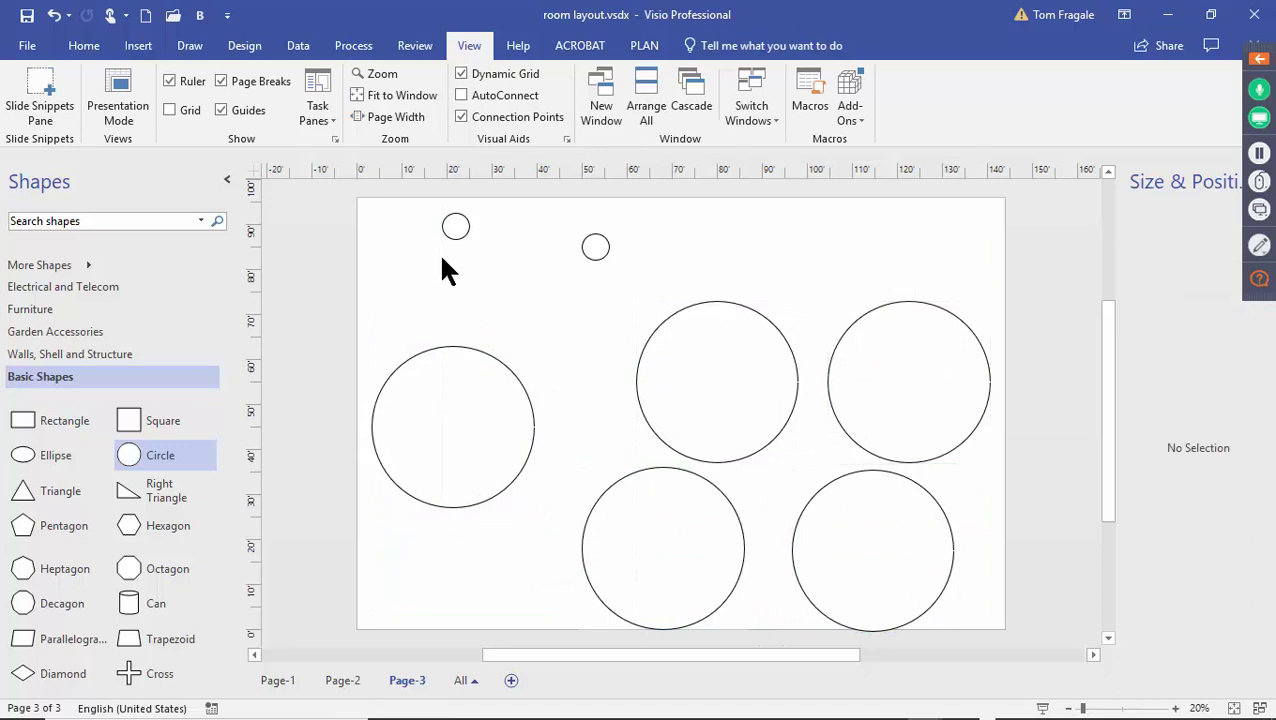
# Select all seven circles and auto-number them with the Number Shapes add-on, starting with 1 at an interval of 1, and inspect the numbering
pyautogui.moveTo(357, 198); pyautogui.dragTo(1047, 648)
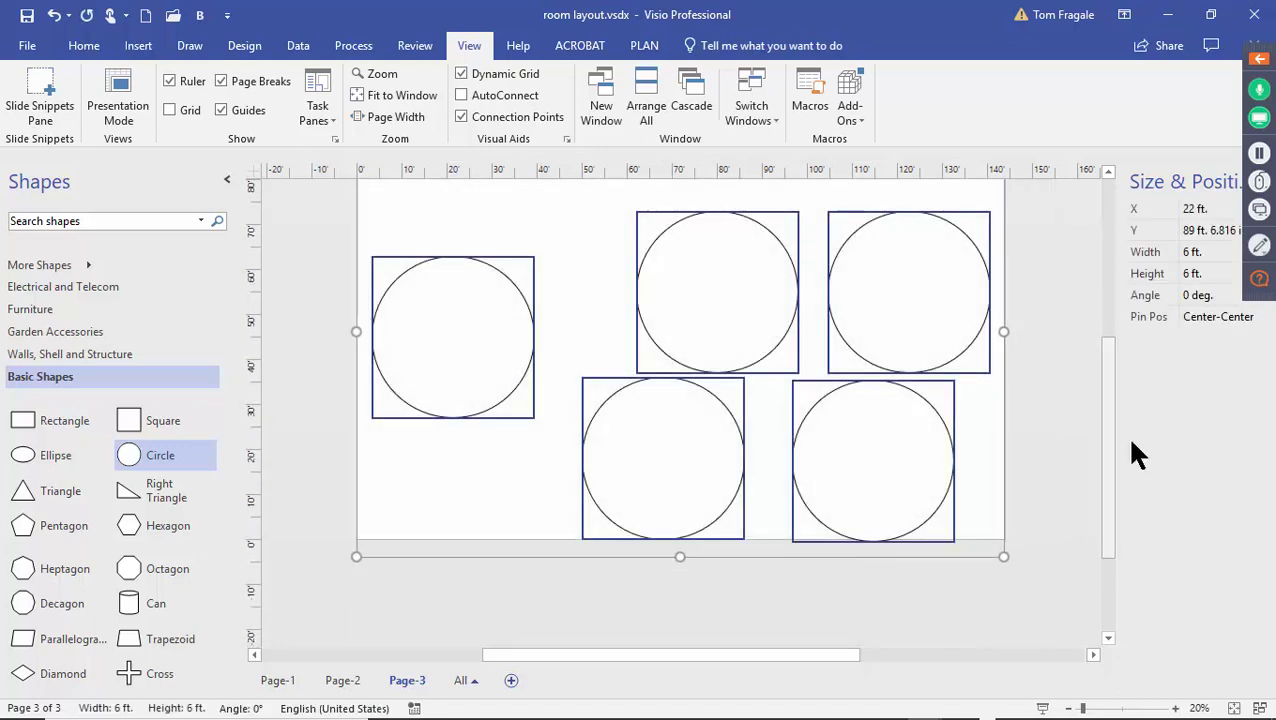
pyautogui.scroll(3, 1105, 405)
pyautogui.scroll(-1, 1110, 420)
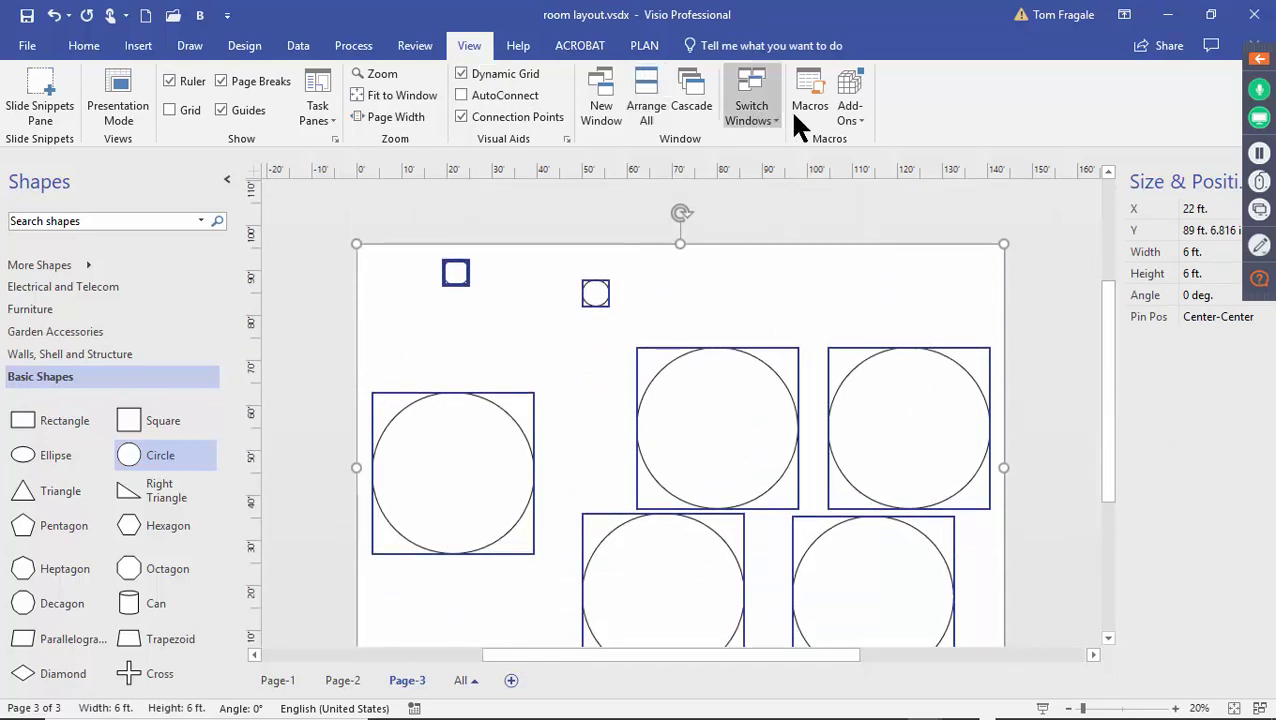
pyautogui.click(848, 115)
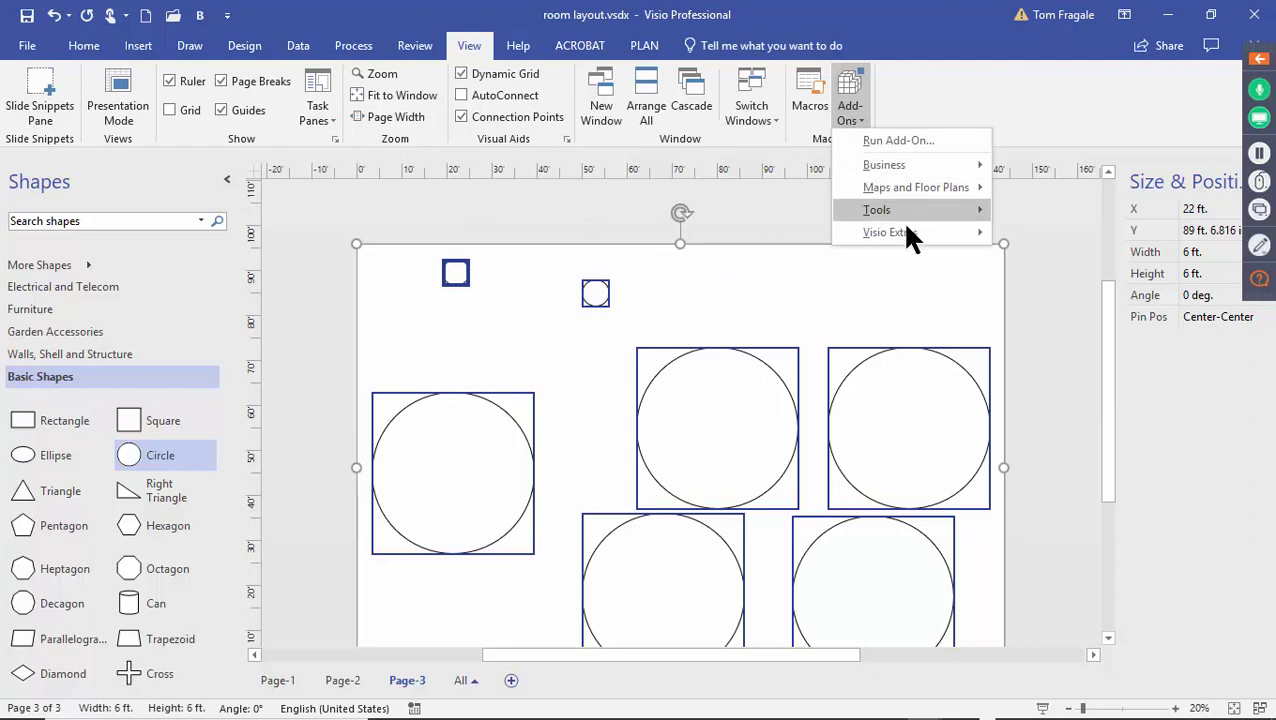
pyautogui.moveTo(905, 232)
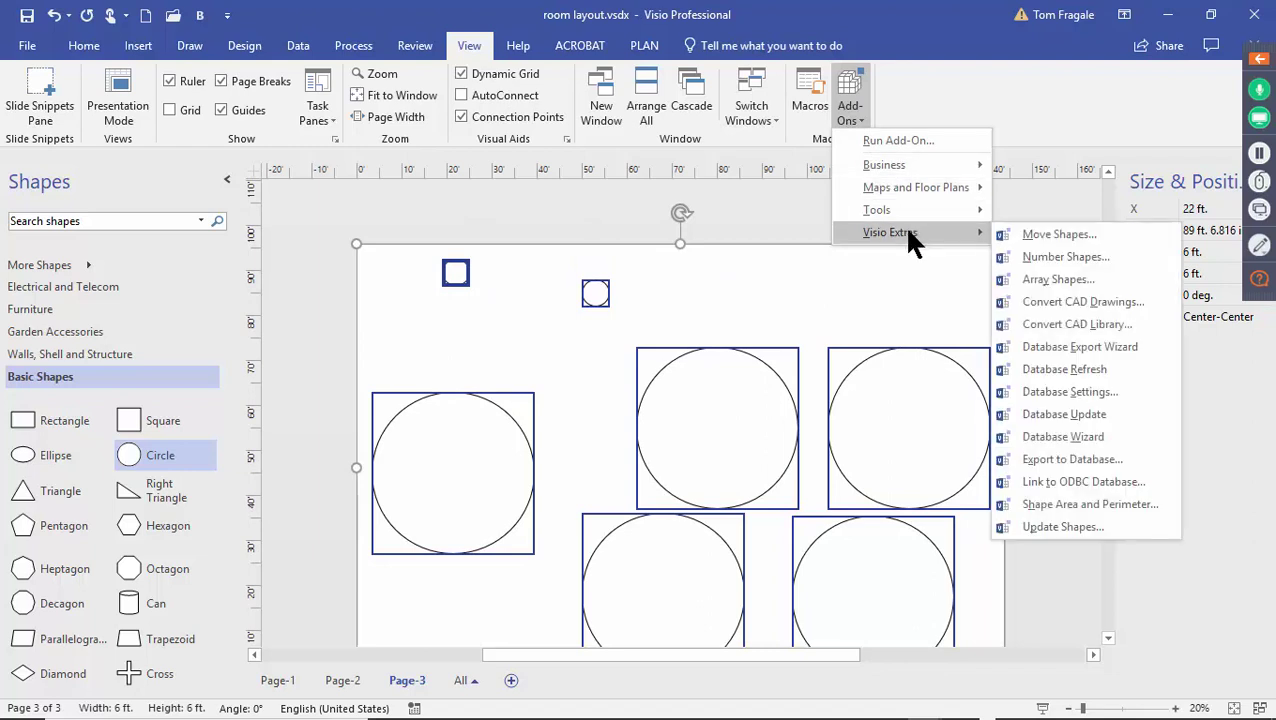
pyautogui.click(1030, 257)
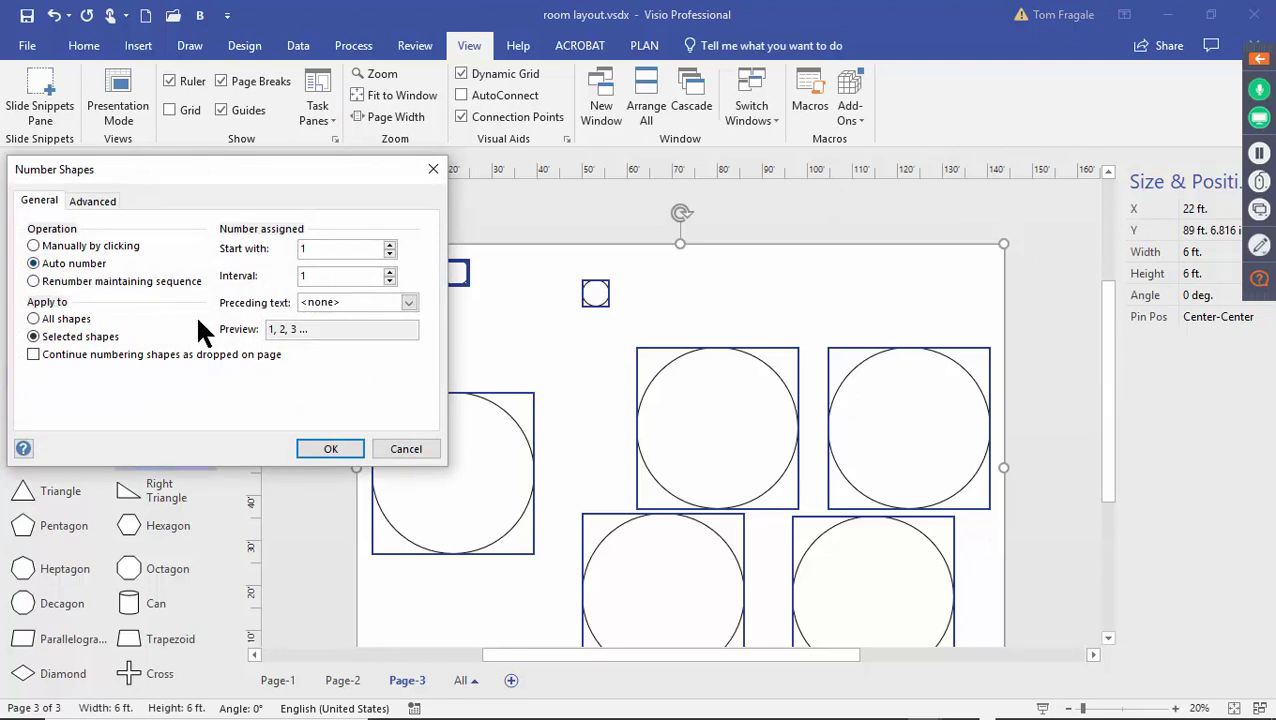
pyautogui.click(326, 451)
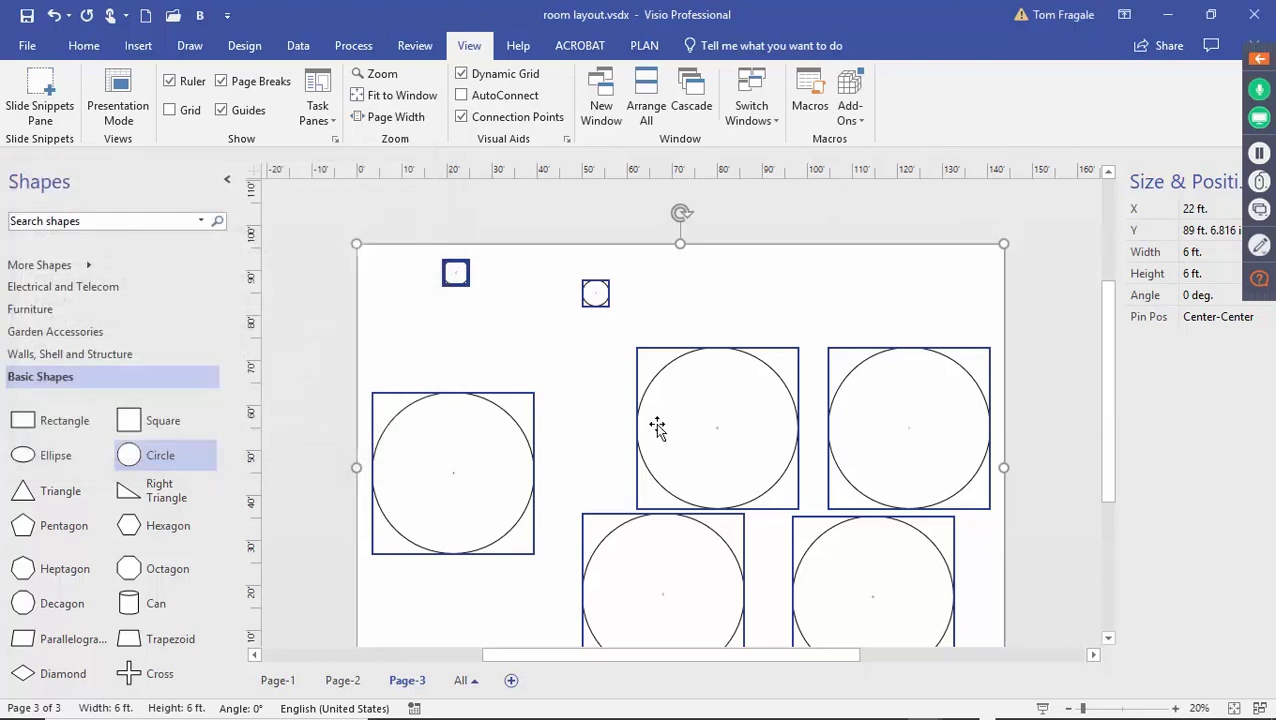
pyautogui.click(1100, 712)
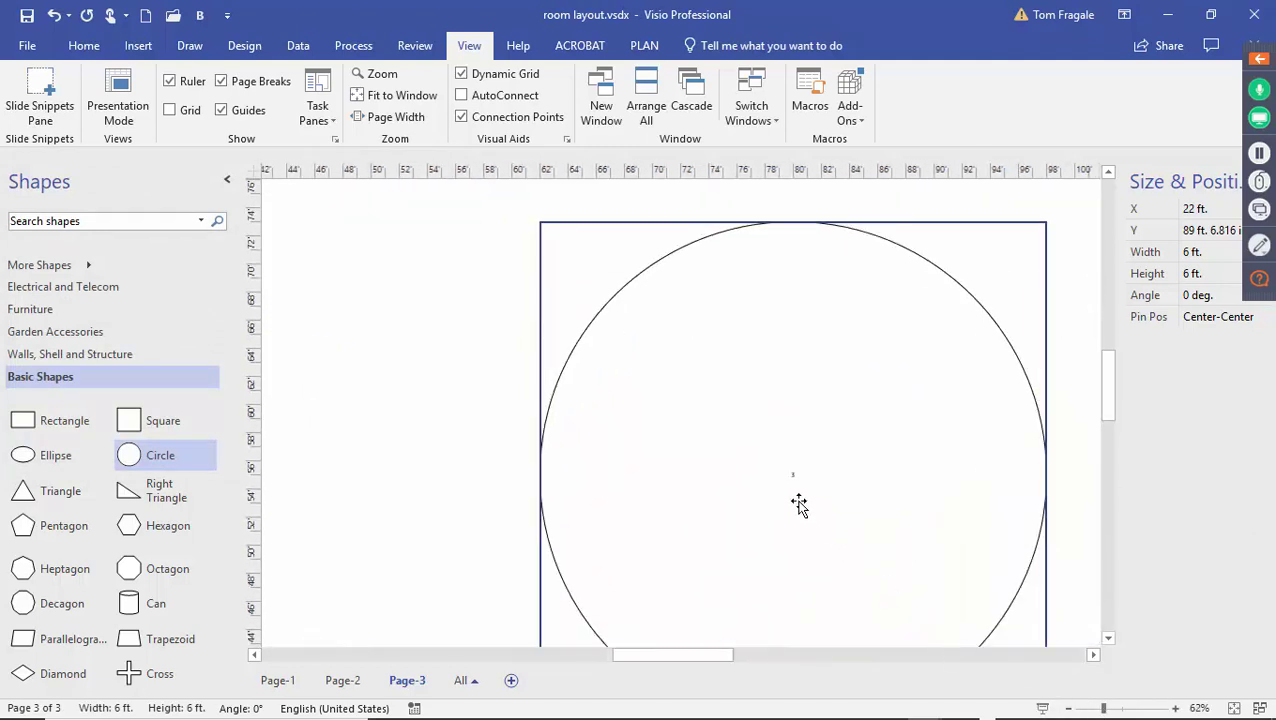
pyautogui.moveTo(1104, 710)
pyautogui.mouseDown()
pyautogui.moveTo(1125, 710)
pyautogui.moveTo(1077, 710)
pyautogui.mouseUp()
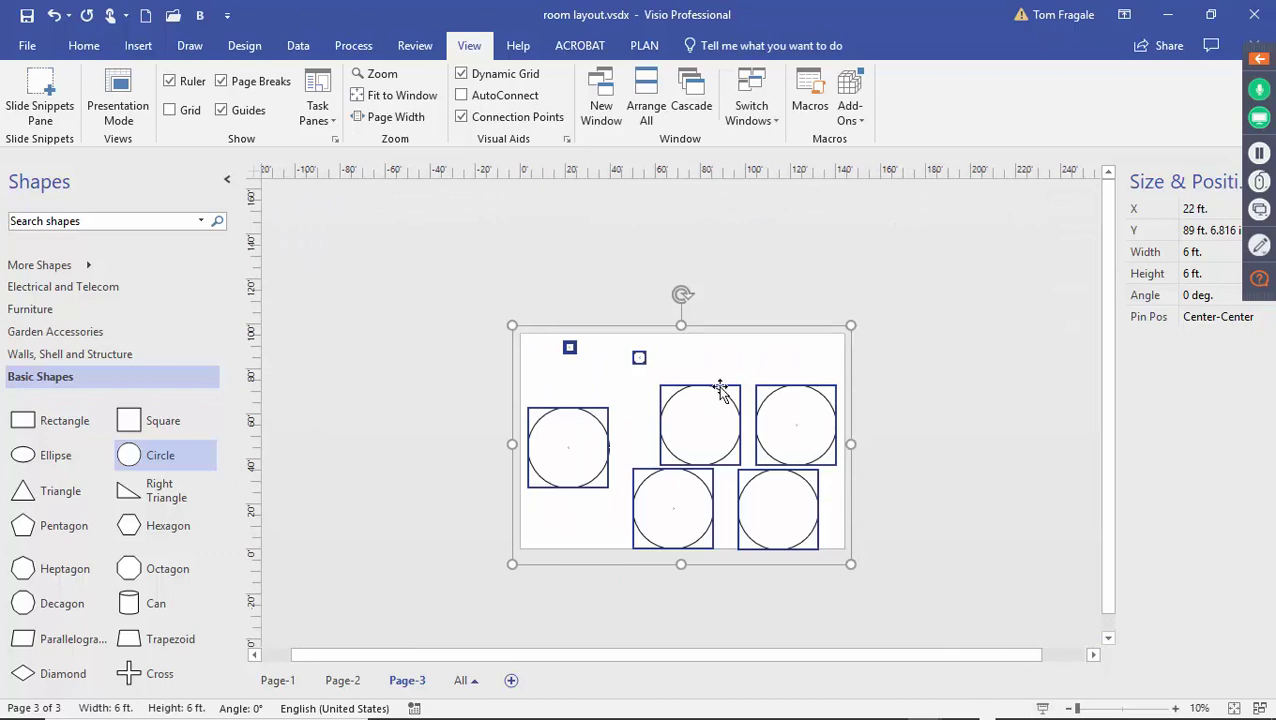
pyautogui.click(752, 372)
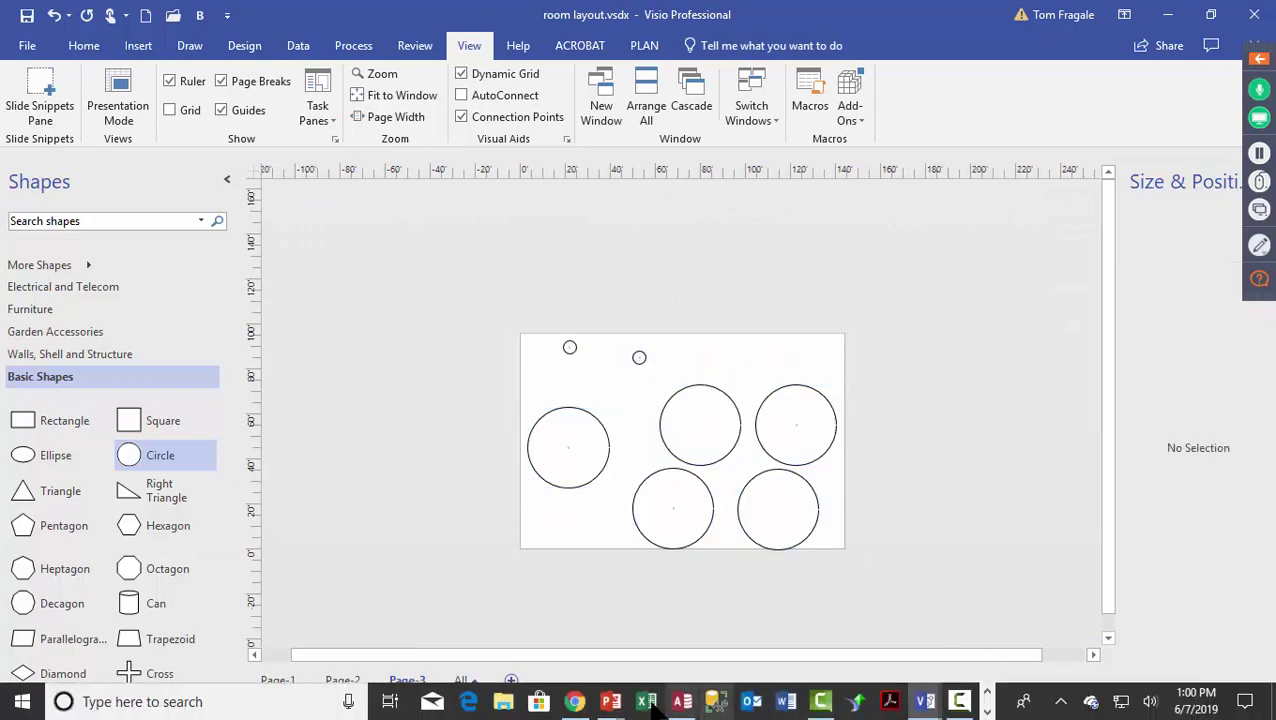
# Switch to visiowebinar.pptx in PowerPoint, show slides 15 and 16, and expand the GoToWebinar control panel
pyautogui.moveTo(609, 711)
pyautogui.click(756, 614)
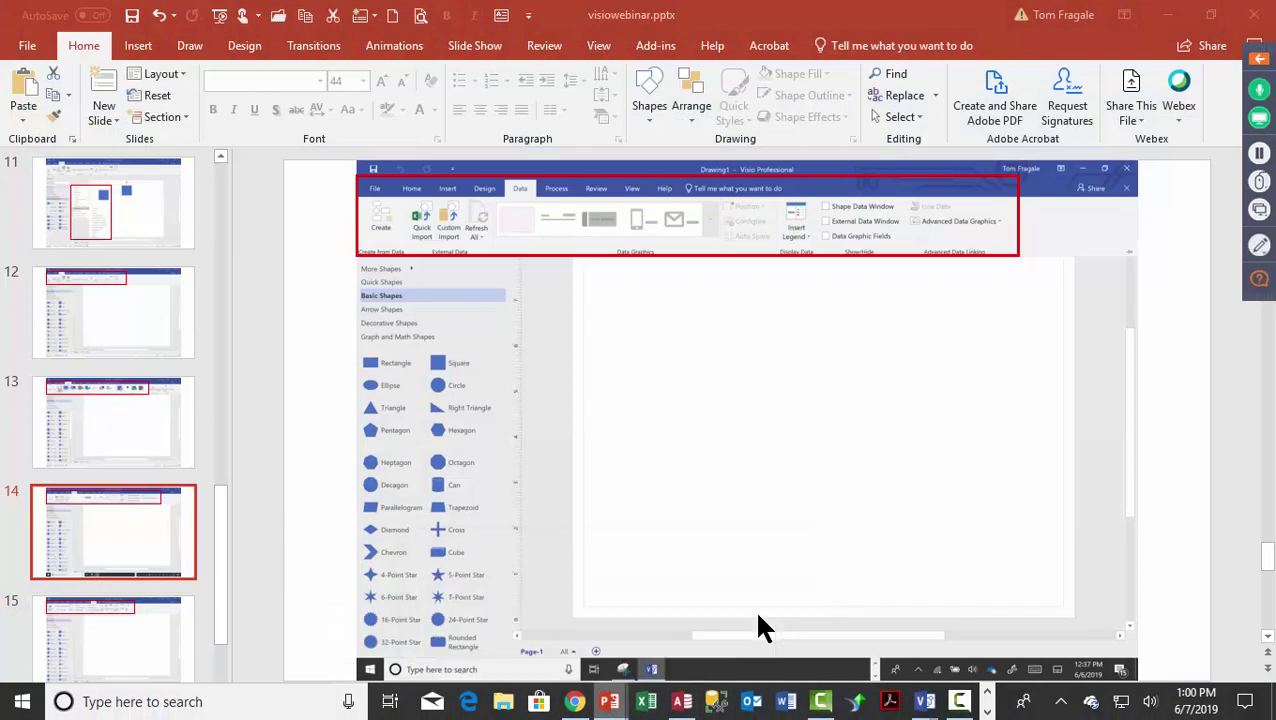
pyautogui.click(160, 626)
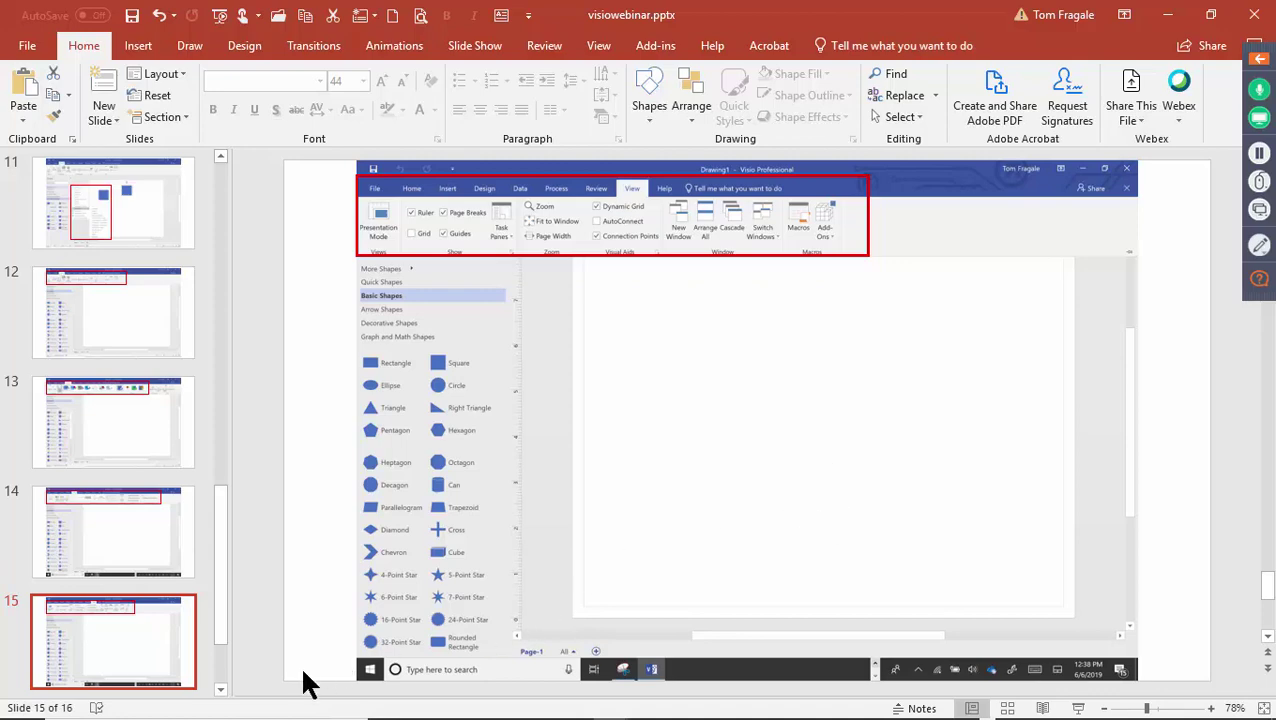
pyautogui.click(220, 690)
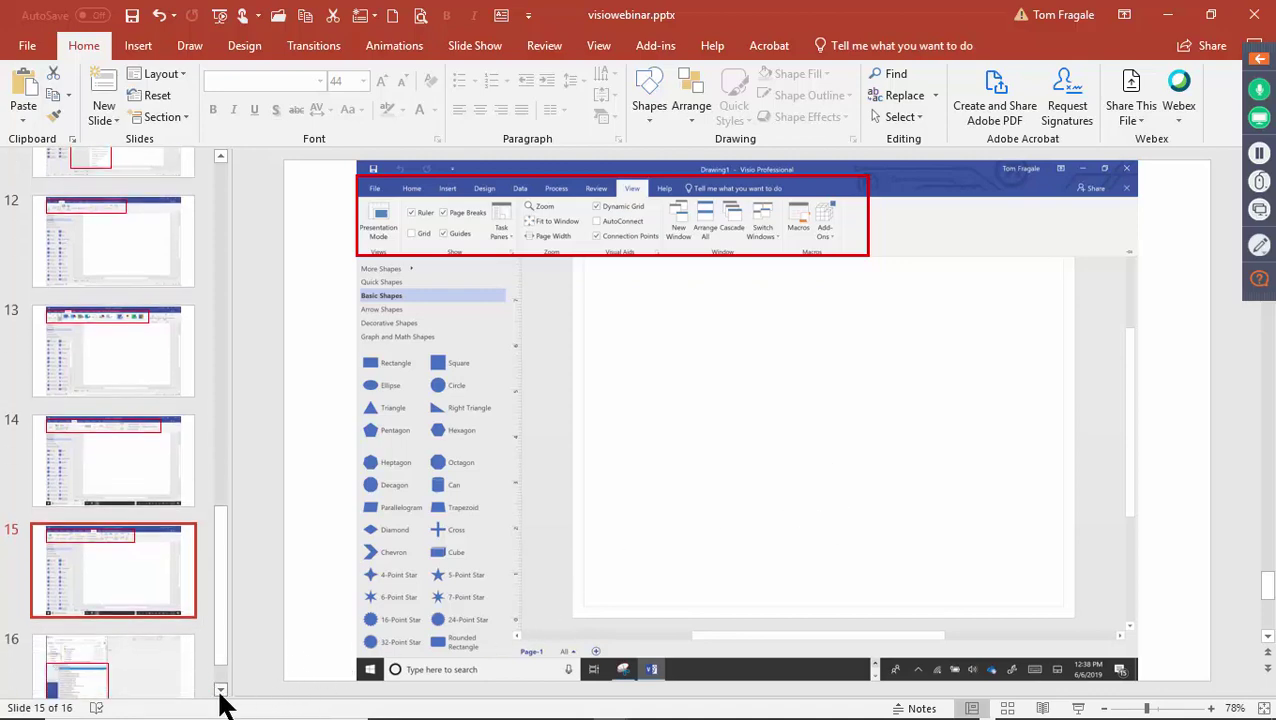
pyautogui.click(145, 627)
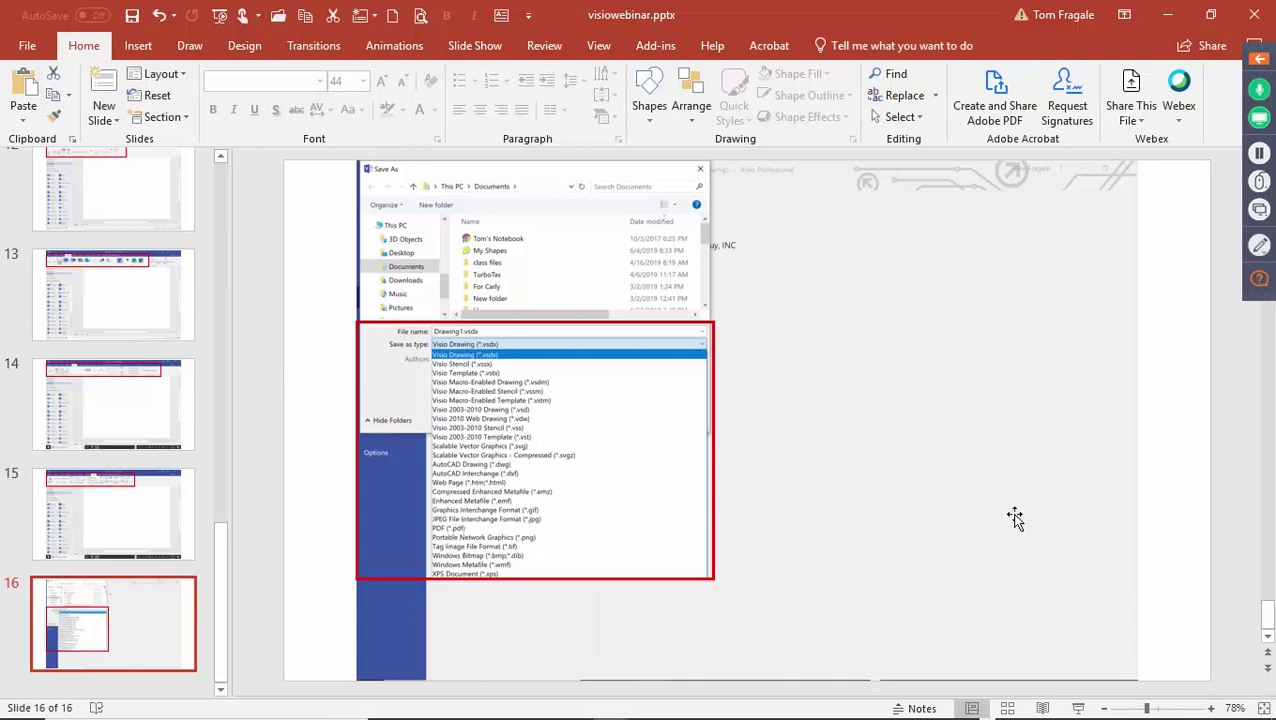
pyautogui.moveTo(910, 712)
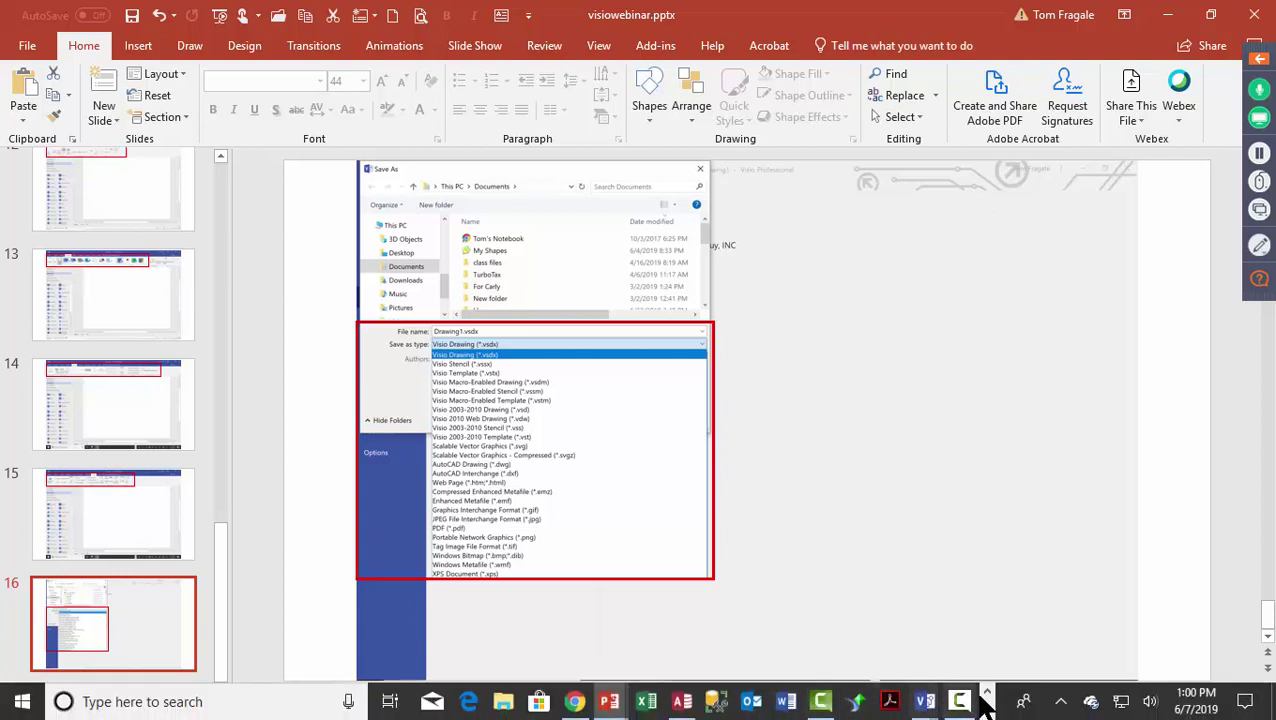
pyautogui.click(1259, 58)
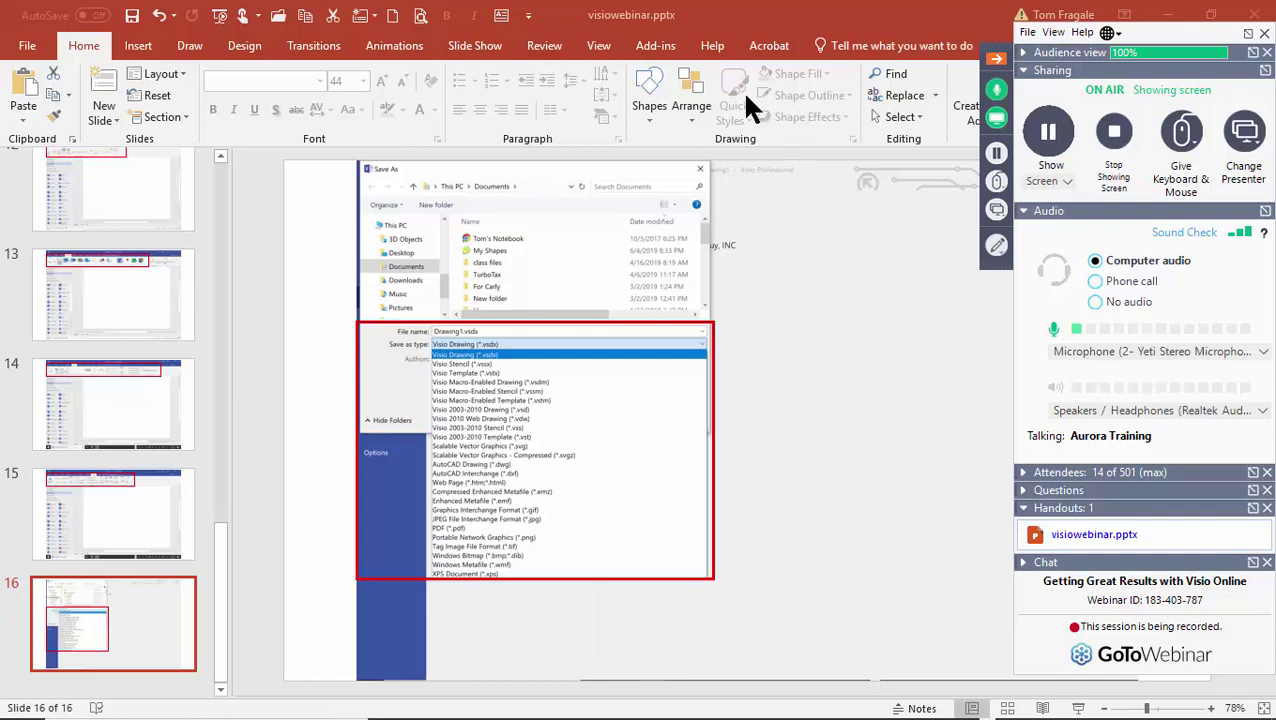
# Return to room layout.vsdx in Visio, show Page-1 and open the Furniture stencil
pyautogui.moveTo(760, 712)
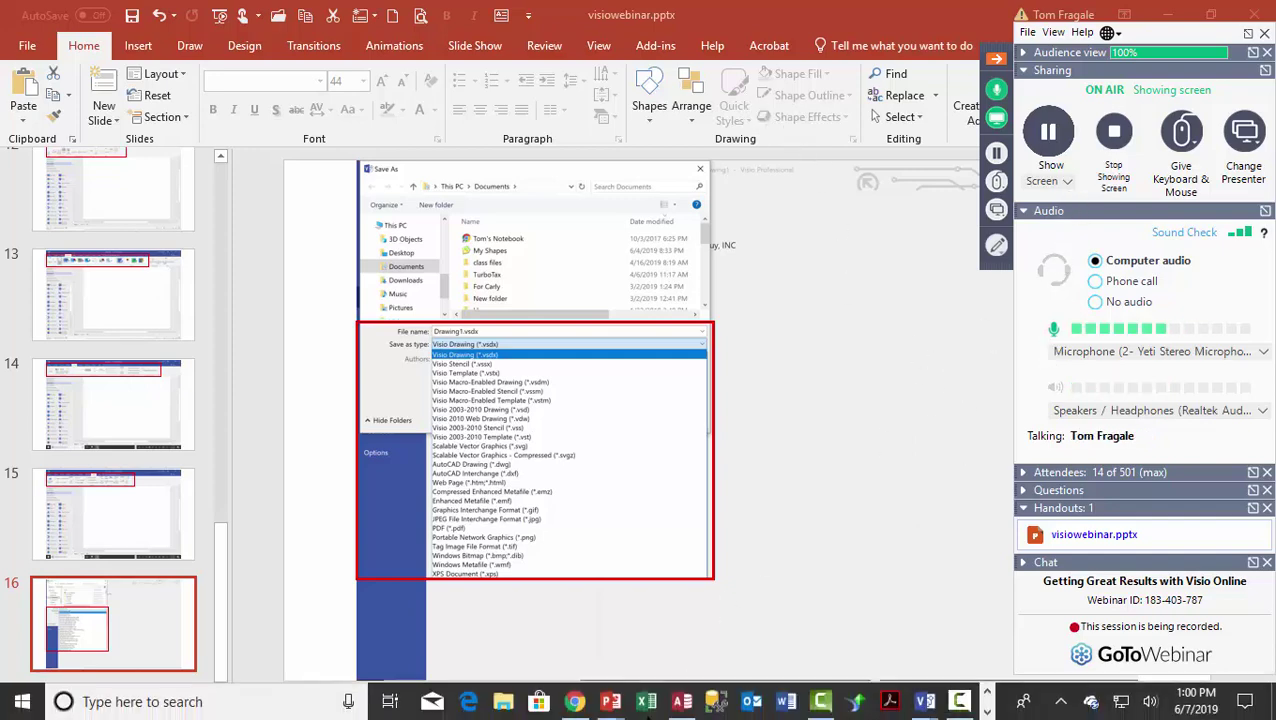
pyautogui.moveTo(925, 701)
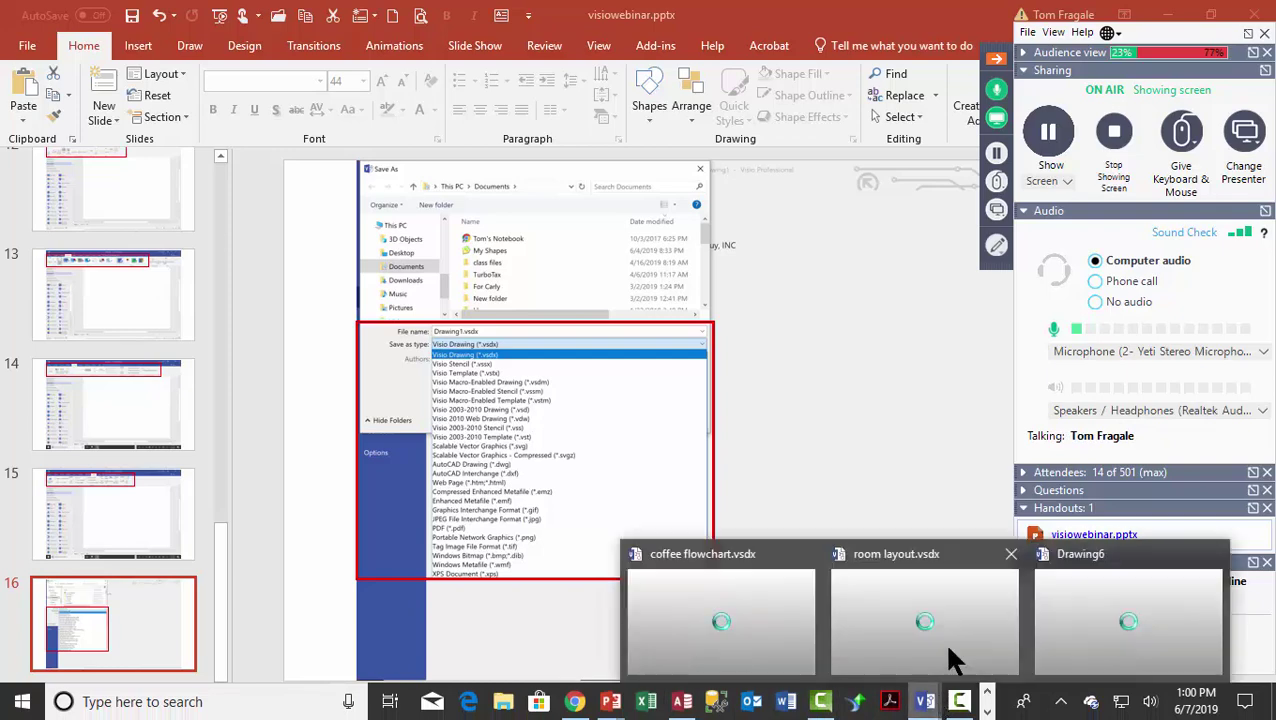
pyautogui.moveTo(1075, 605)
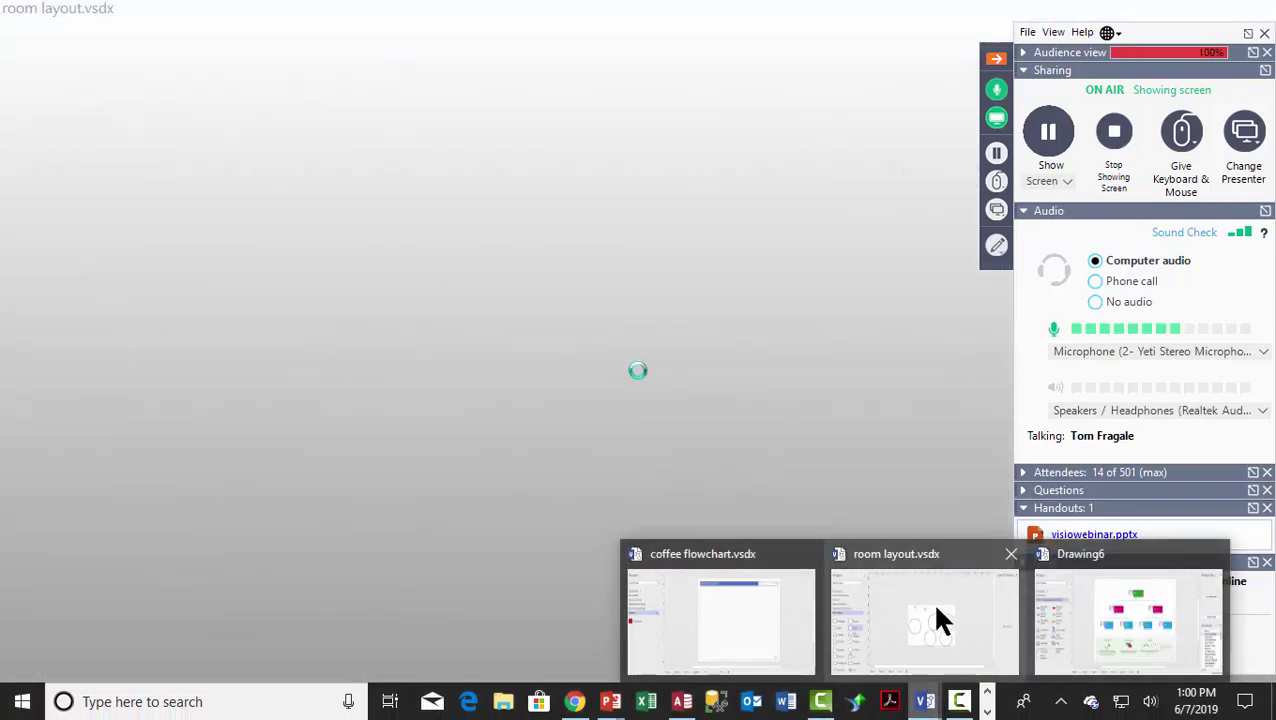
pyautogui.click(927, 603)
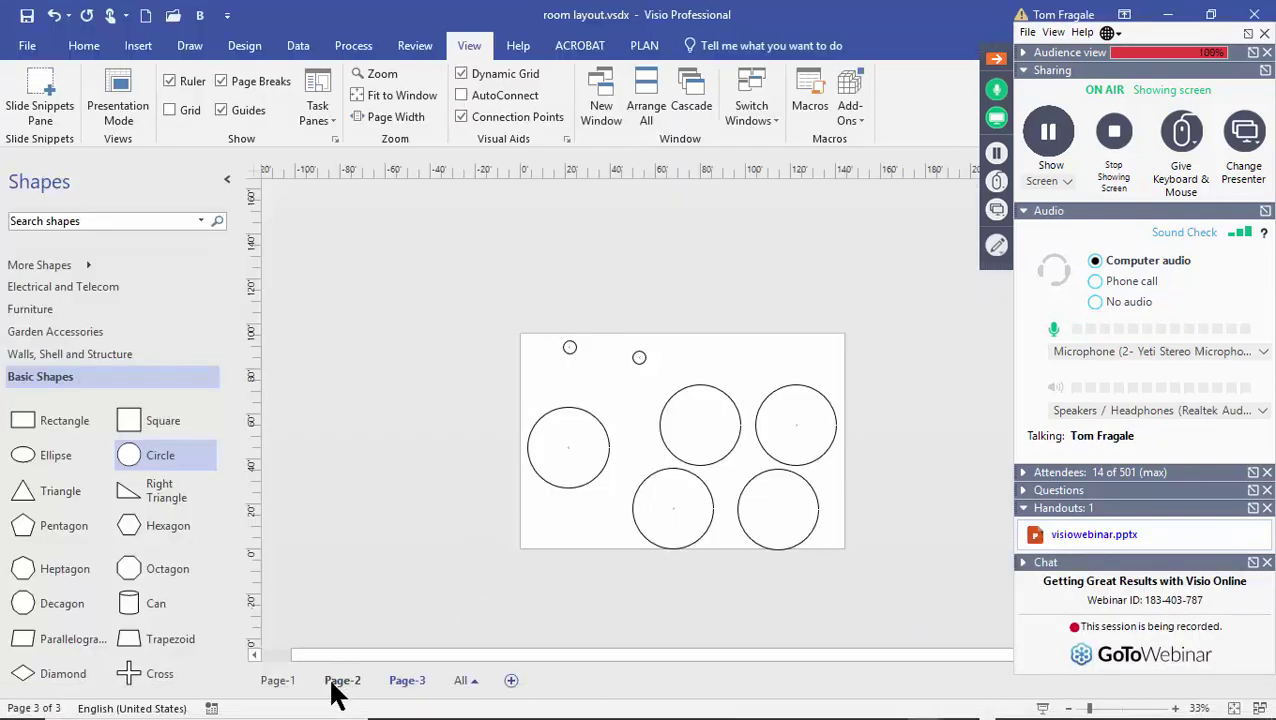
pyautogui.click(338, 683)
pyautogui.click(281, 682)
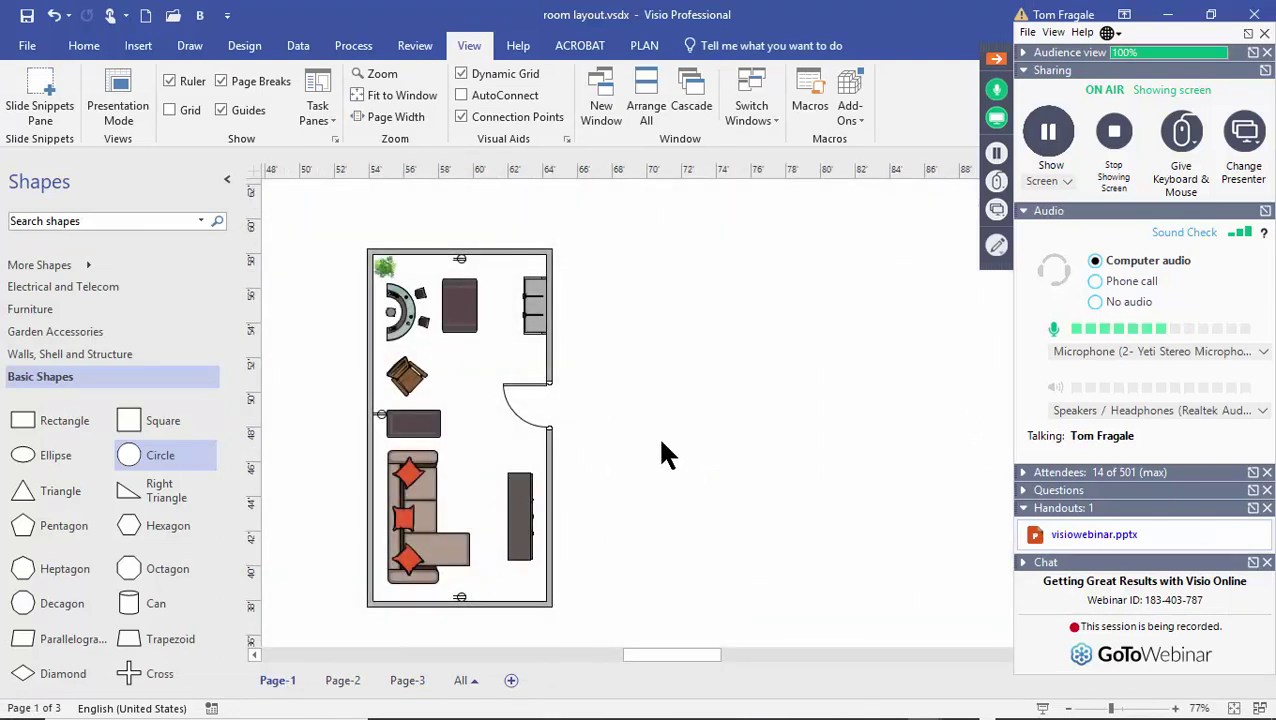
pyautogui.click(68, 372)
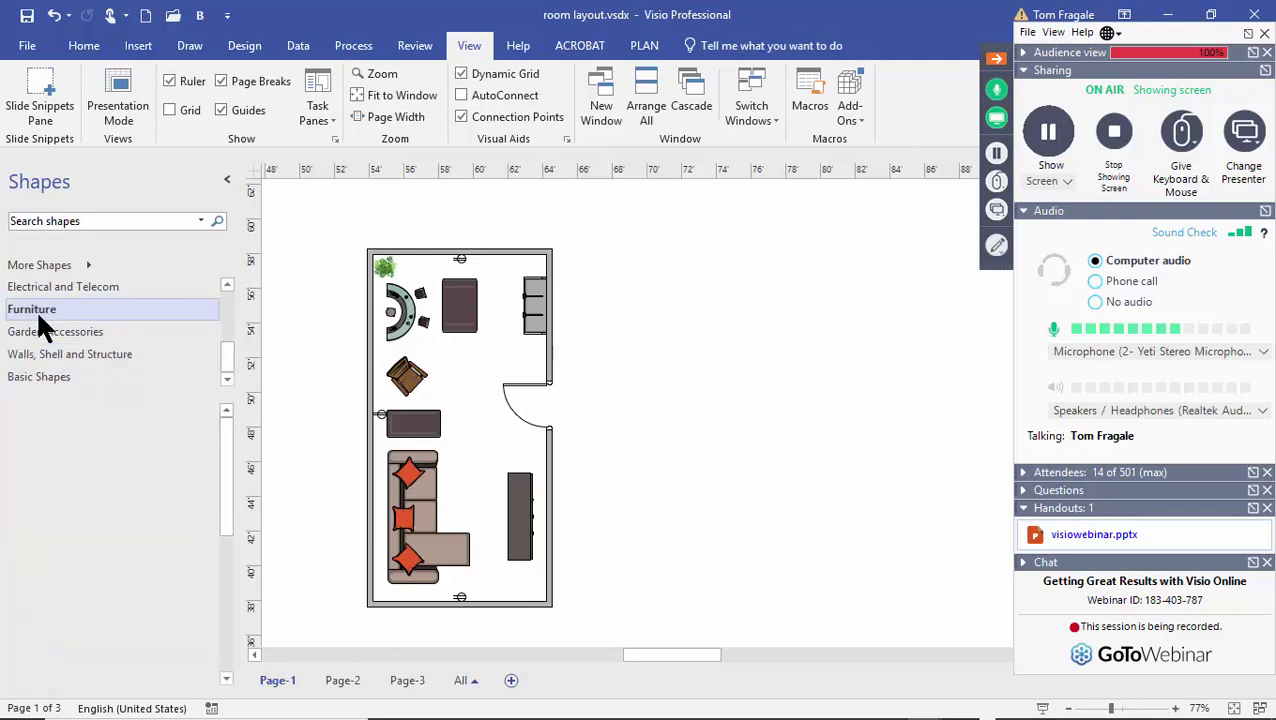
pyautogui.click(36, 309)
pyautogui.moveTo(228, 441)
pyautogui.mouseDown()
pyautogui.moveTo(232, 575)
pyautogui.moveTo(228, 440)
pyautogui.mouseUp()
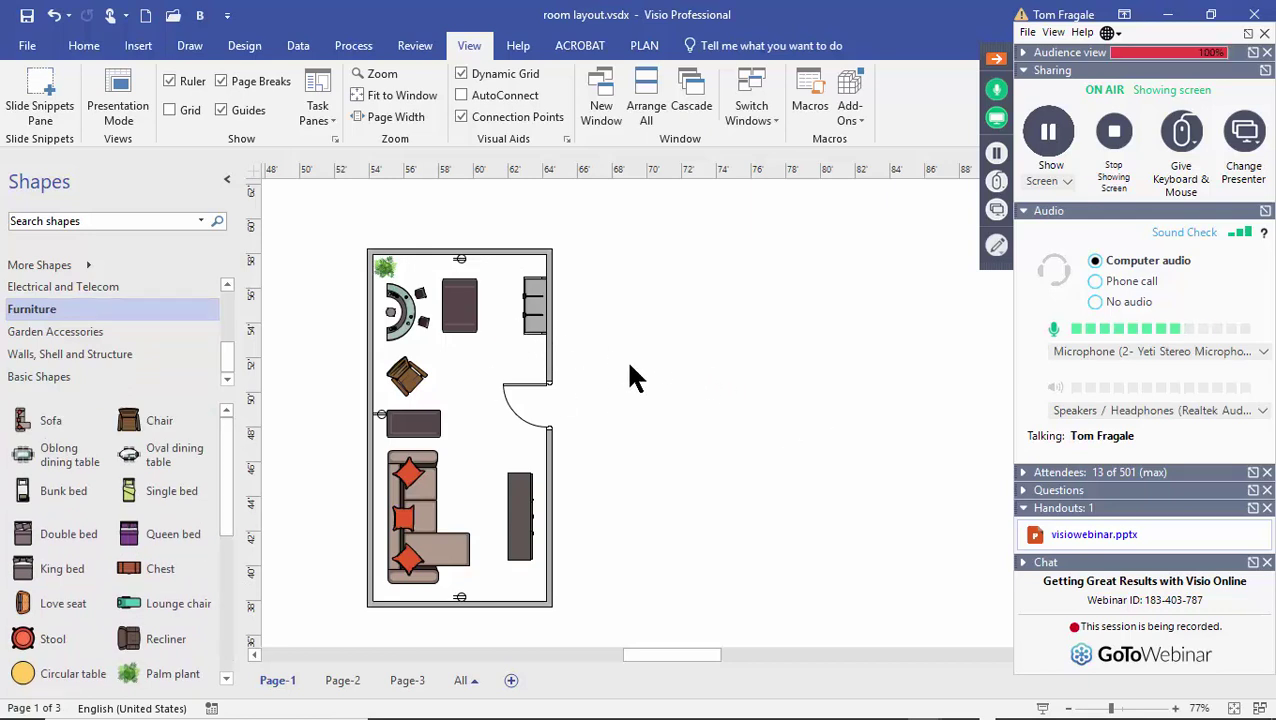
# Look at the fill colour options for the rotated brown chair and leave them without choosing a colour
pyautogui.click(410, 380)
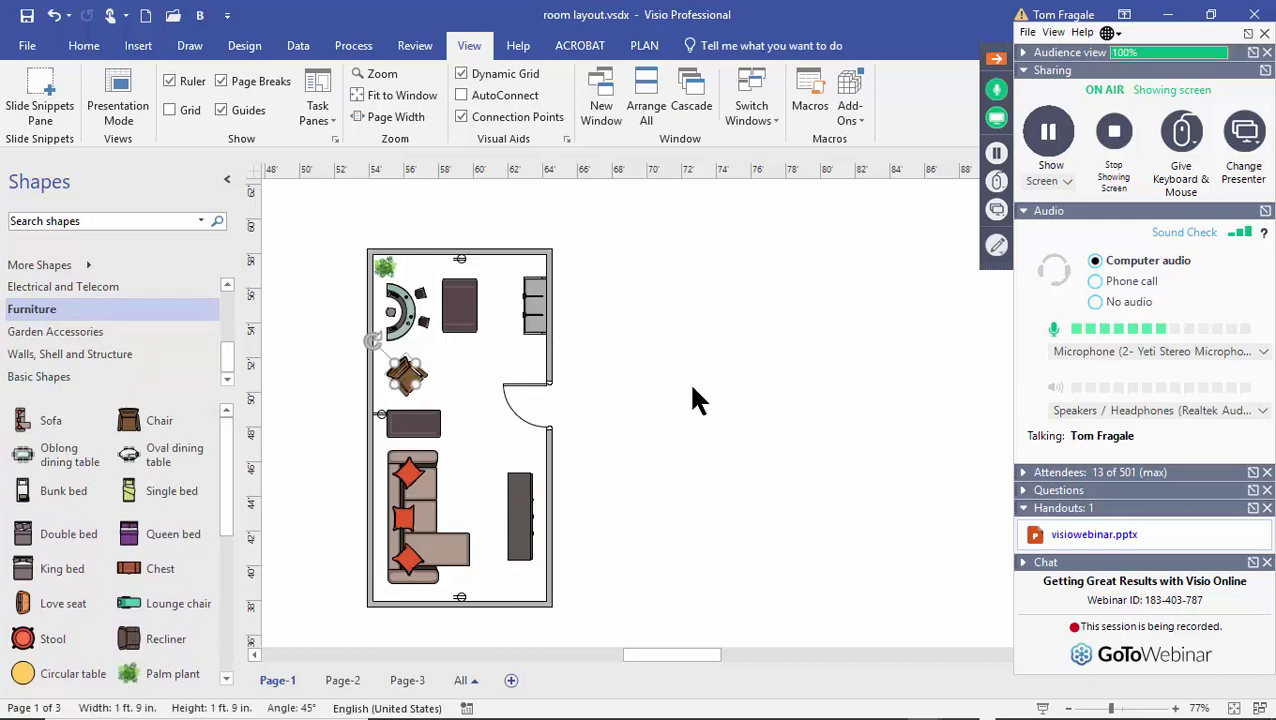
pyautogui.click(86, 47)
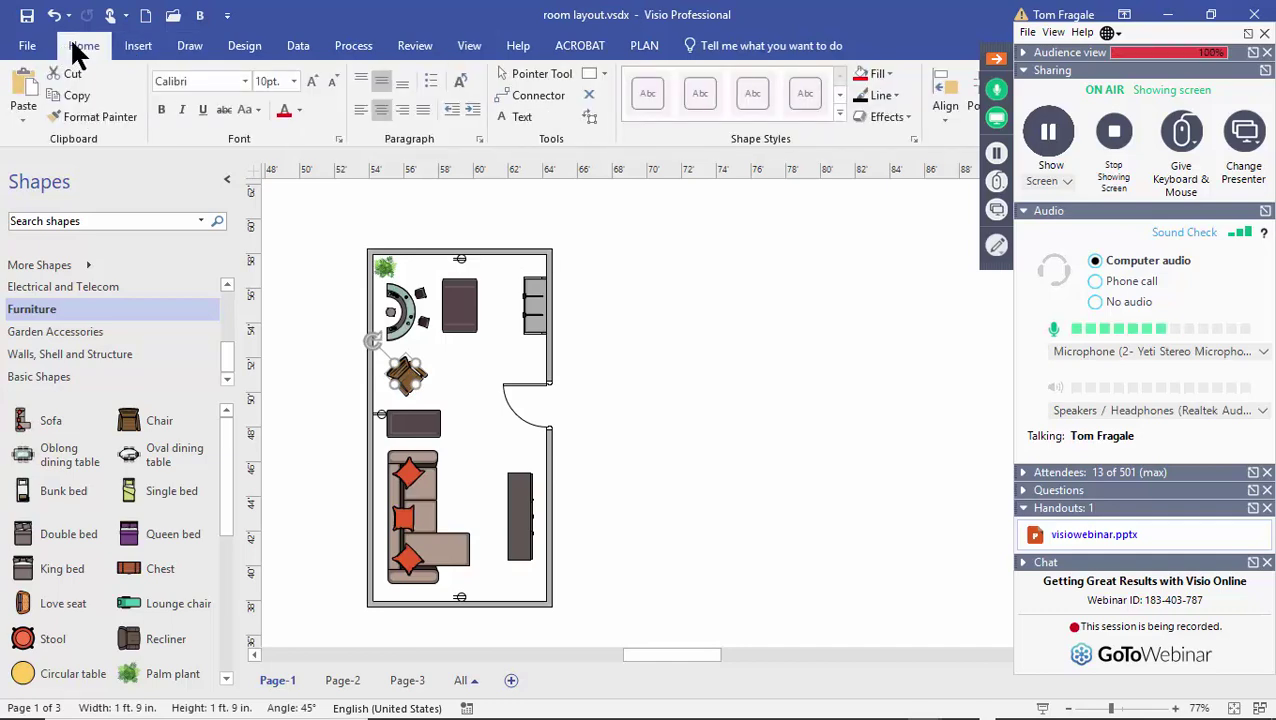
pyautogui.click(886, 76)
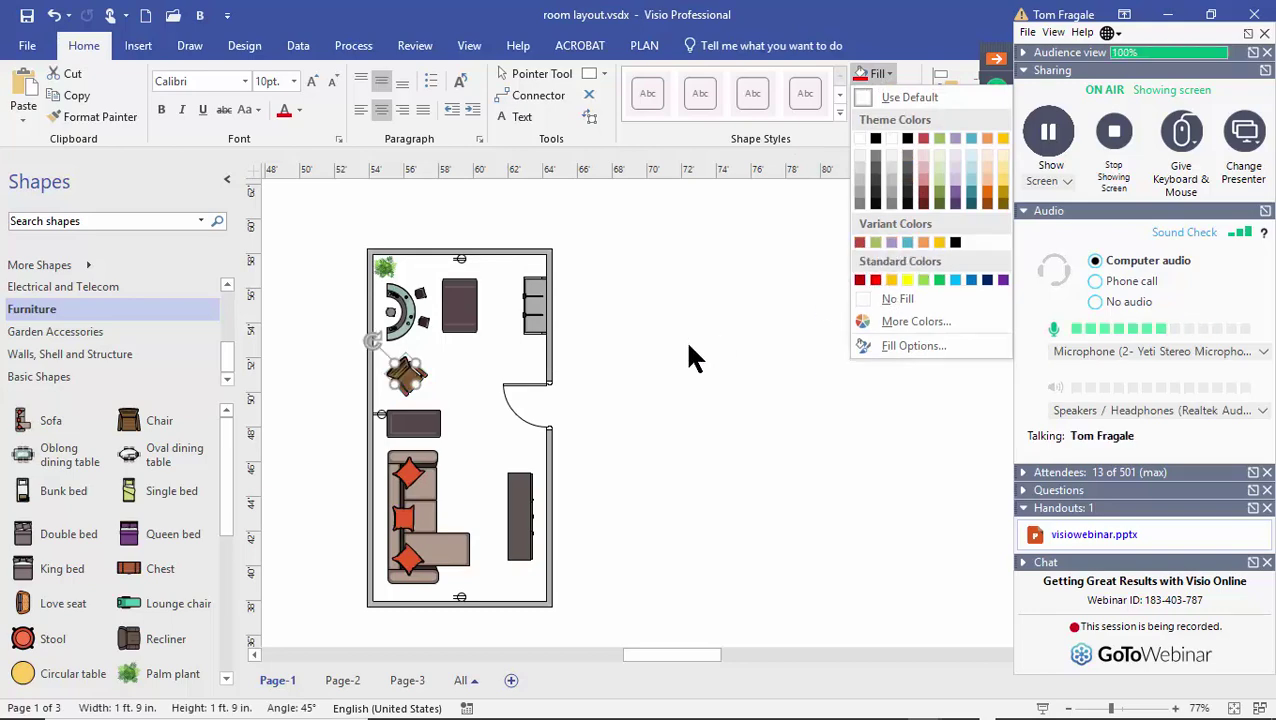
pyautogui.click(504, 379)
pyautogui.click(348, 325)
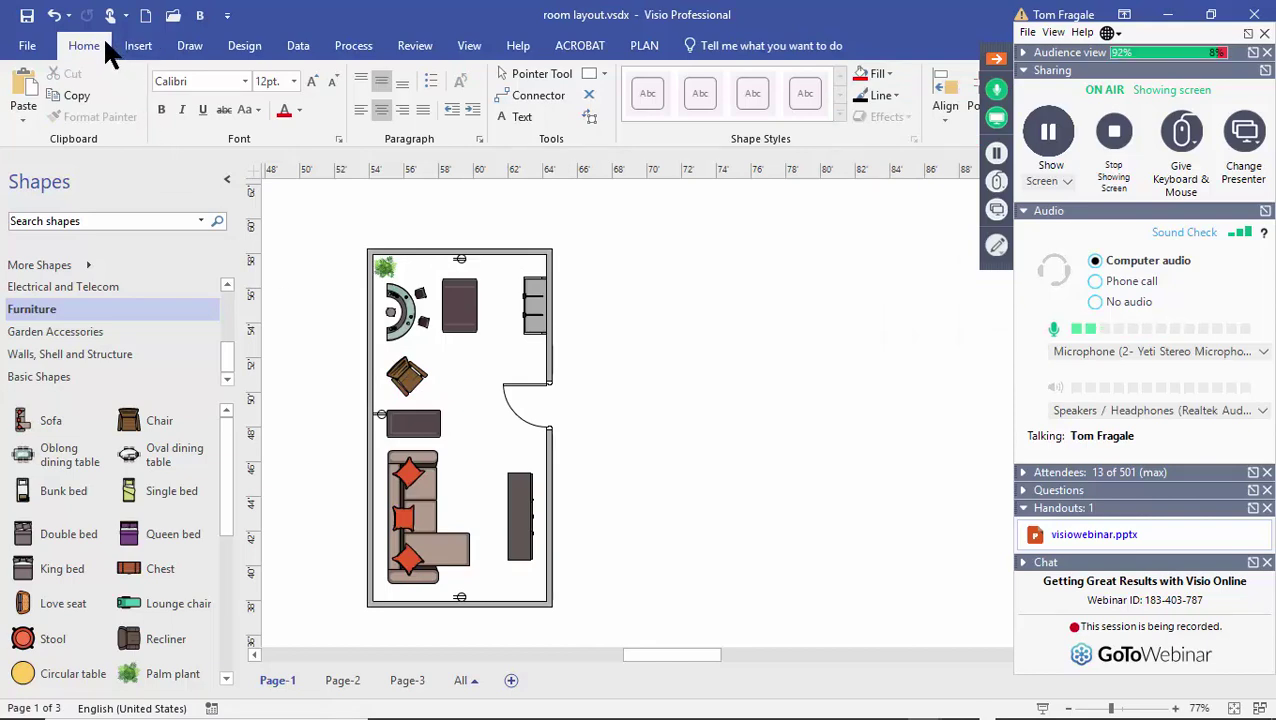
# Select the rotated brown chair and preview fill colours on it, including yellow, without applying one
pyautogui.press('Tab')
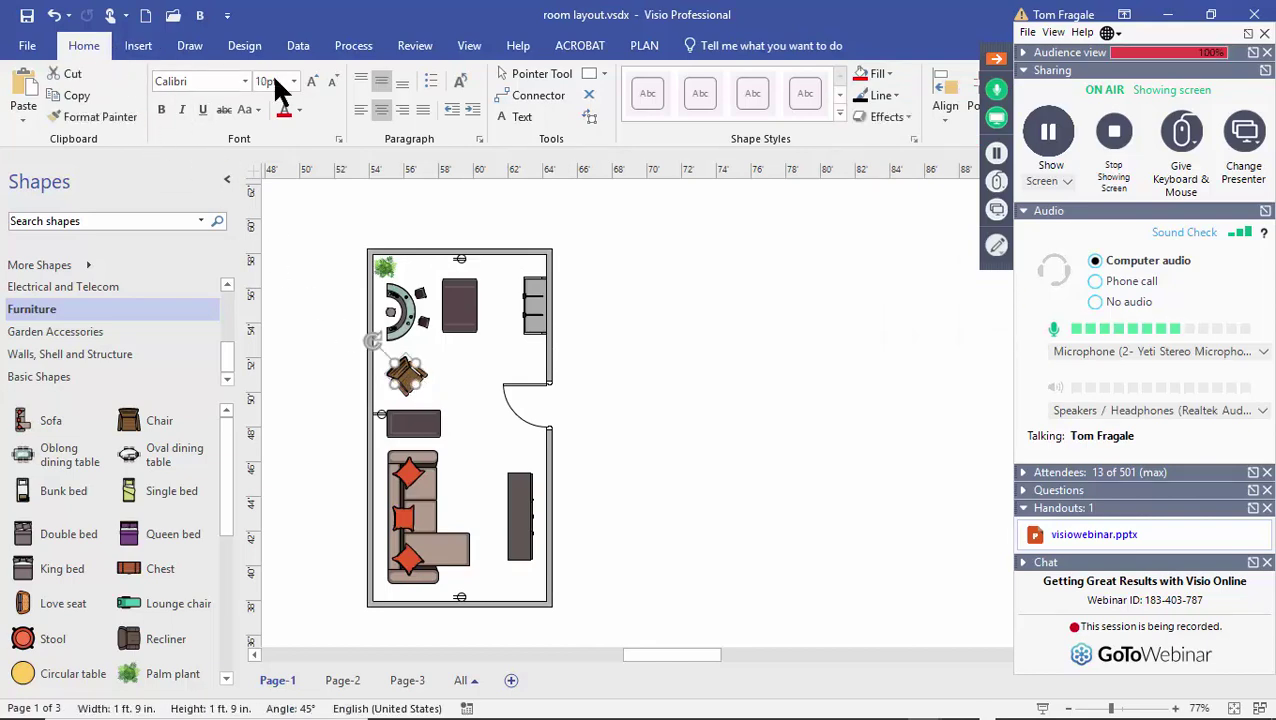
pyautogui.click(885, 73)
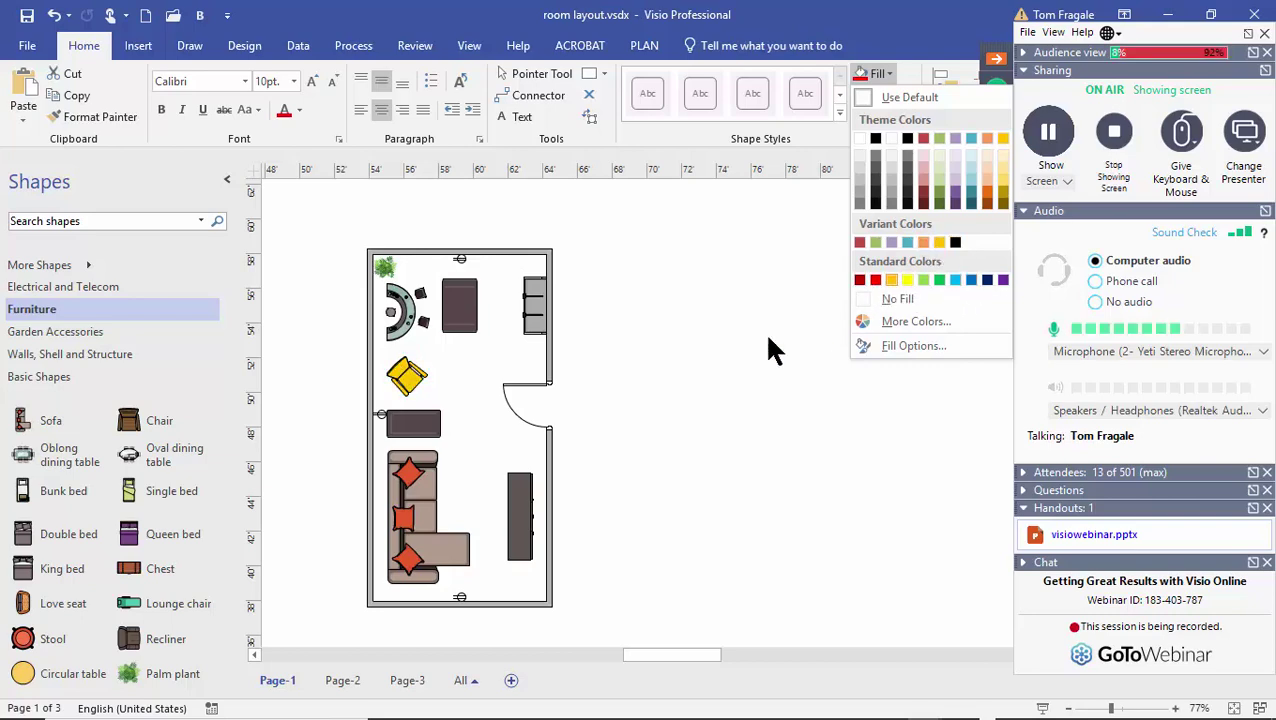
pyautogui.press('Escape')
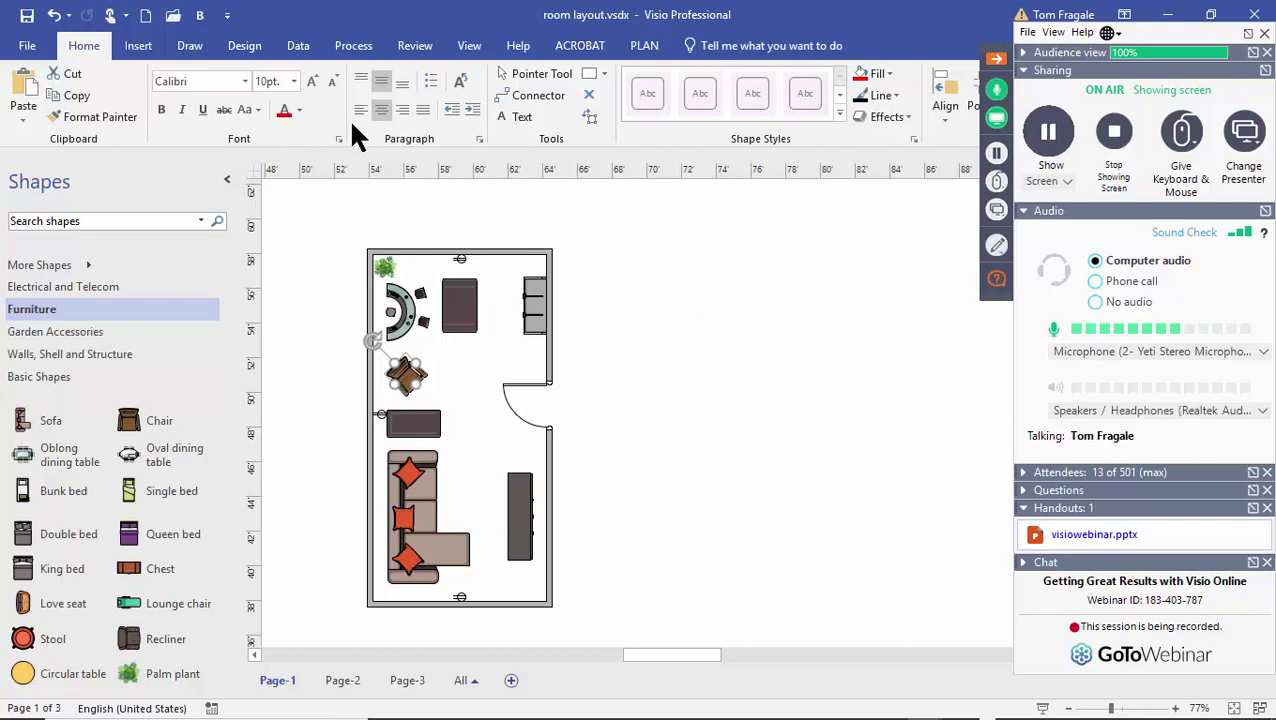
# Insert the yellow sofa from an online picture search for "sofa", shrink it to about 9 ft. 11 in. wide and place it right of the room
pyautogui.click(137, 47)
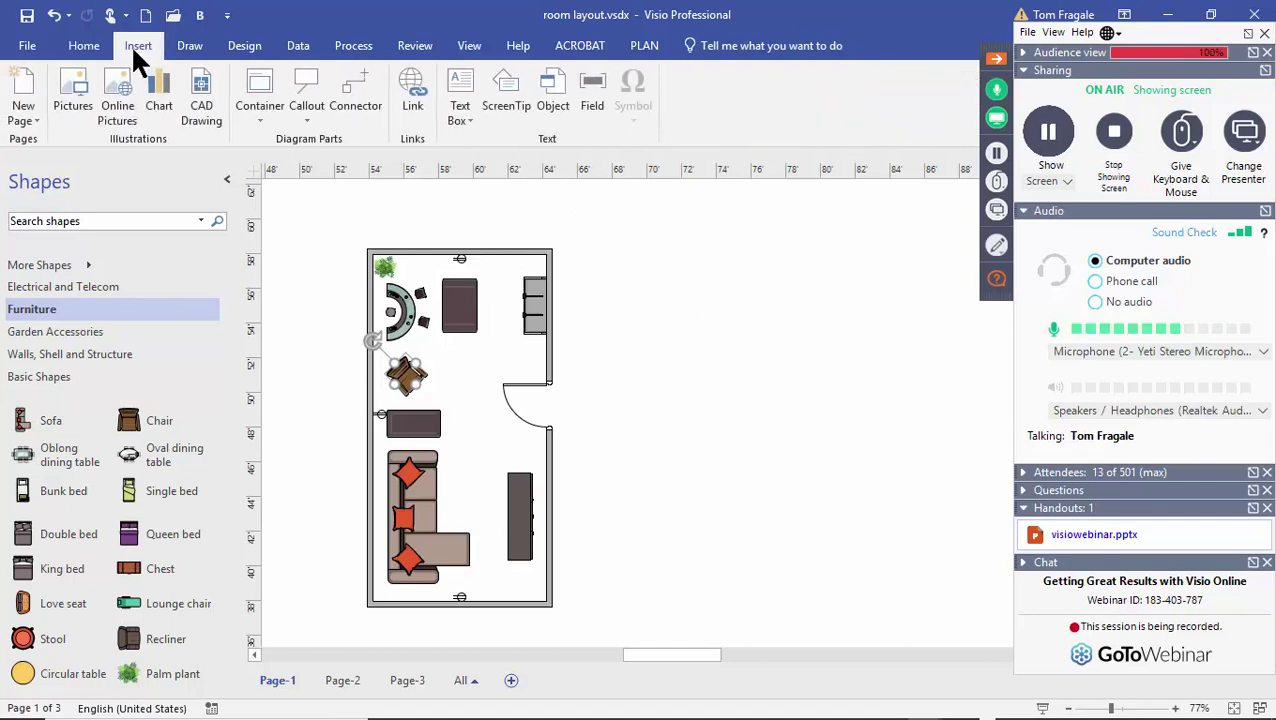
pyautogui.click(118, 112)
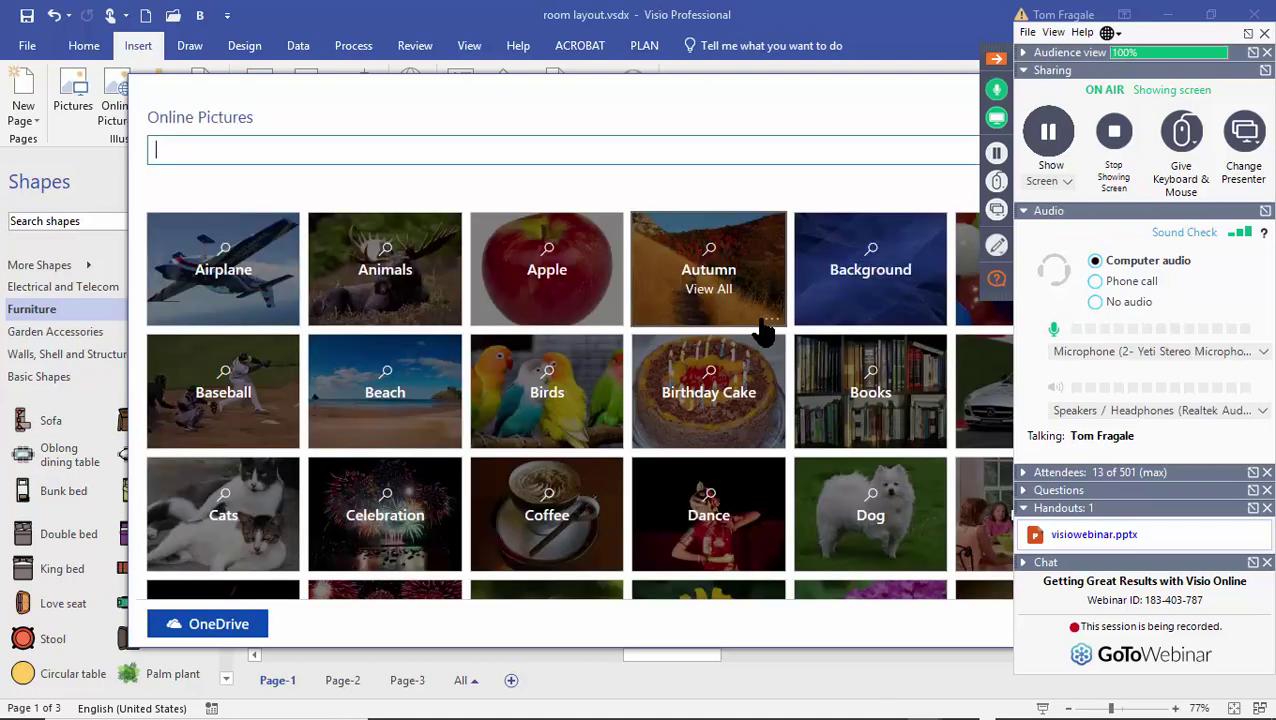
pyautogui.write('sofa')
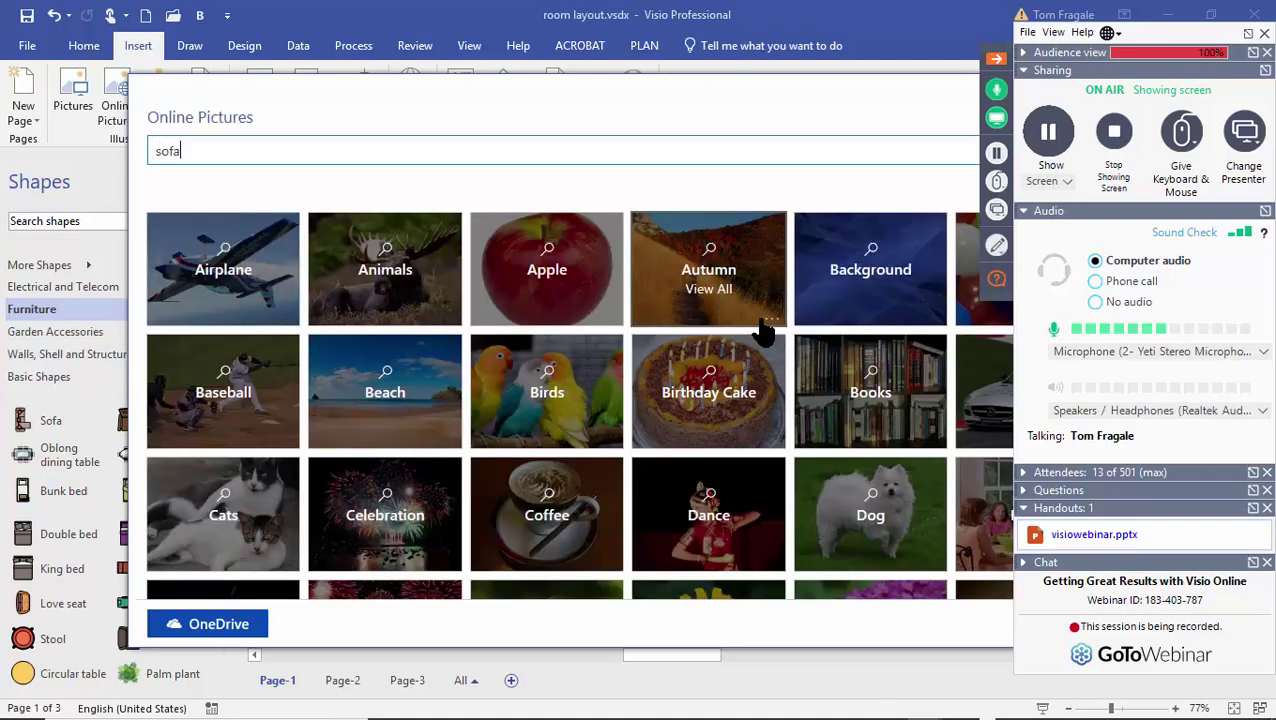
pyautogui.press('Return')
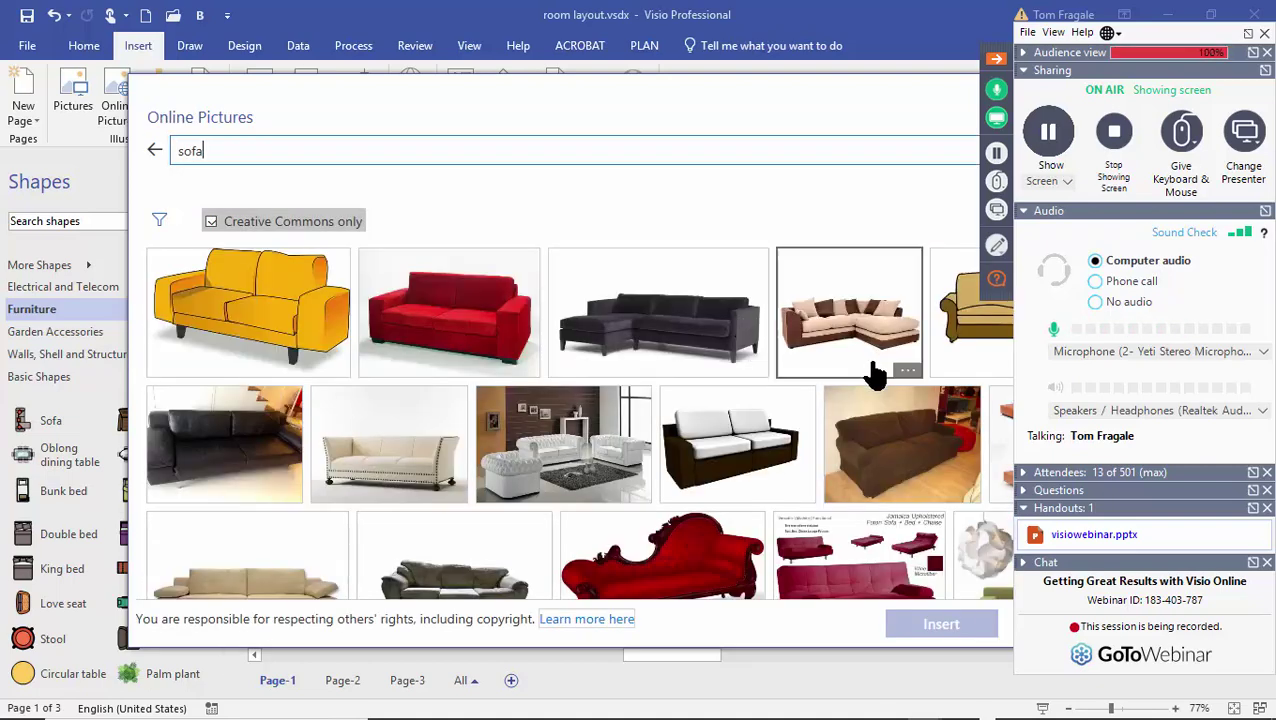
pyautogui.click(230, 316)
pyautogui.click(916, 628)
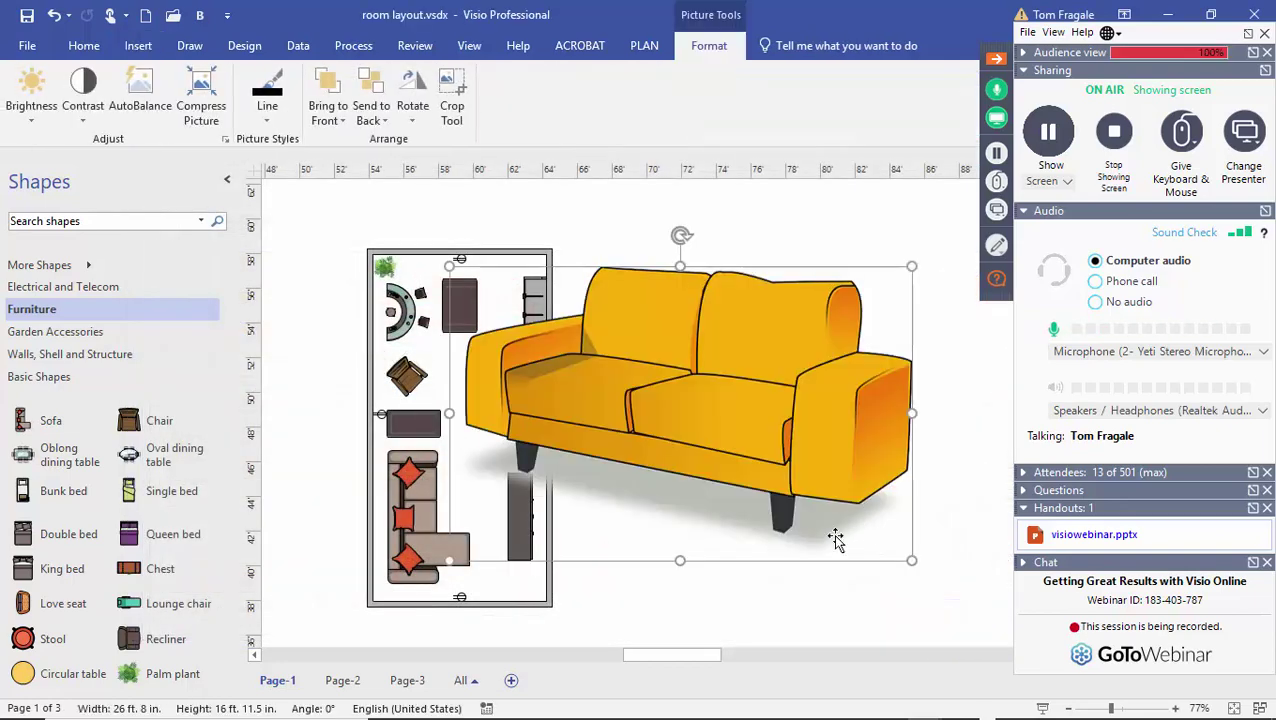
pyautogui.moveTo(909, 559); pyautogui.dragTo(632, 376)
pyautogui.moveTo(547, 321); pyautogui.dragTo(716, 305)
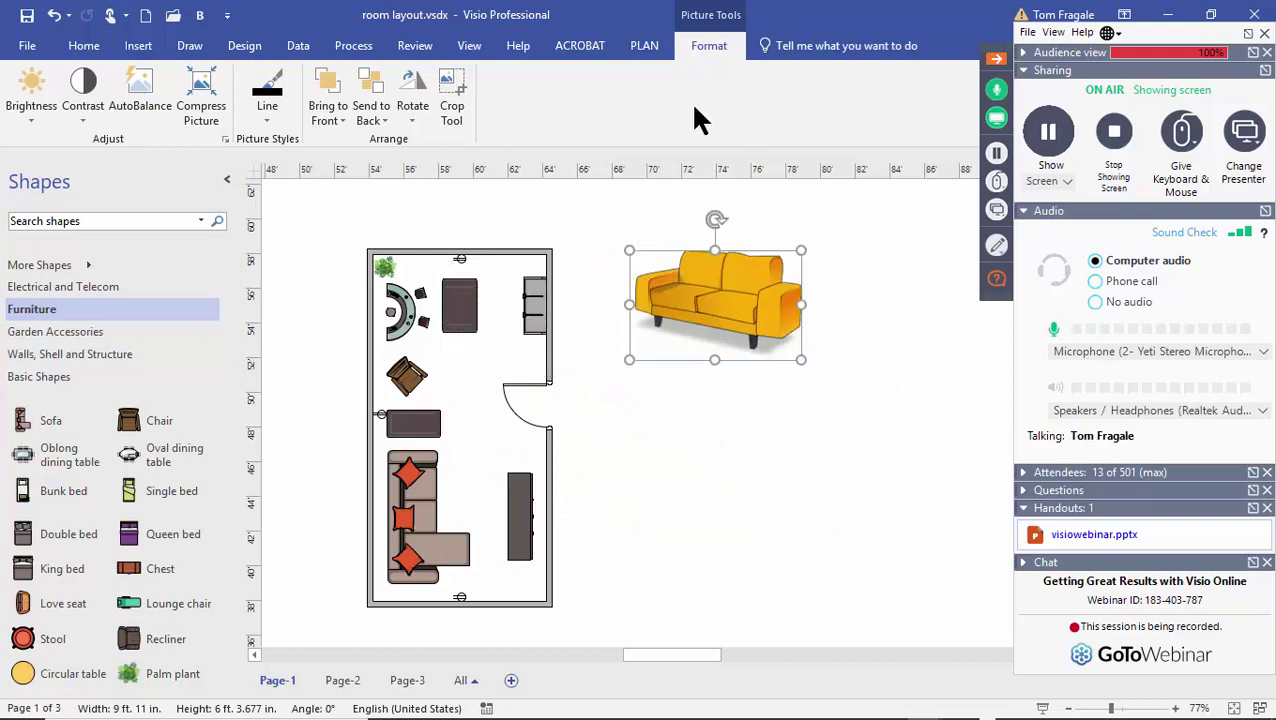
# Look at the fill colour options for the inserted sofa picture and leave them without choosing a colour
pyautogui.click(84, 45)
pyautogui.click(874, 74)
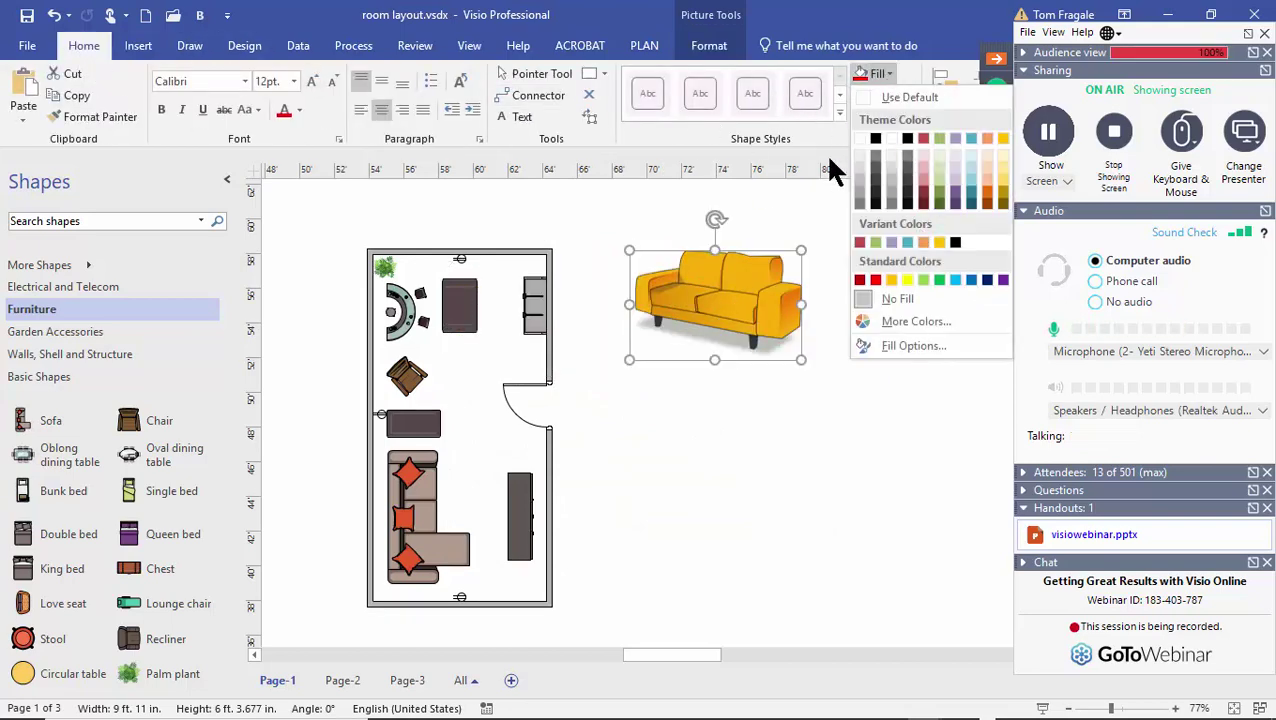
pyautogui.press('Escape')
pyautogui.press('Escape')
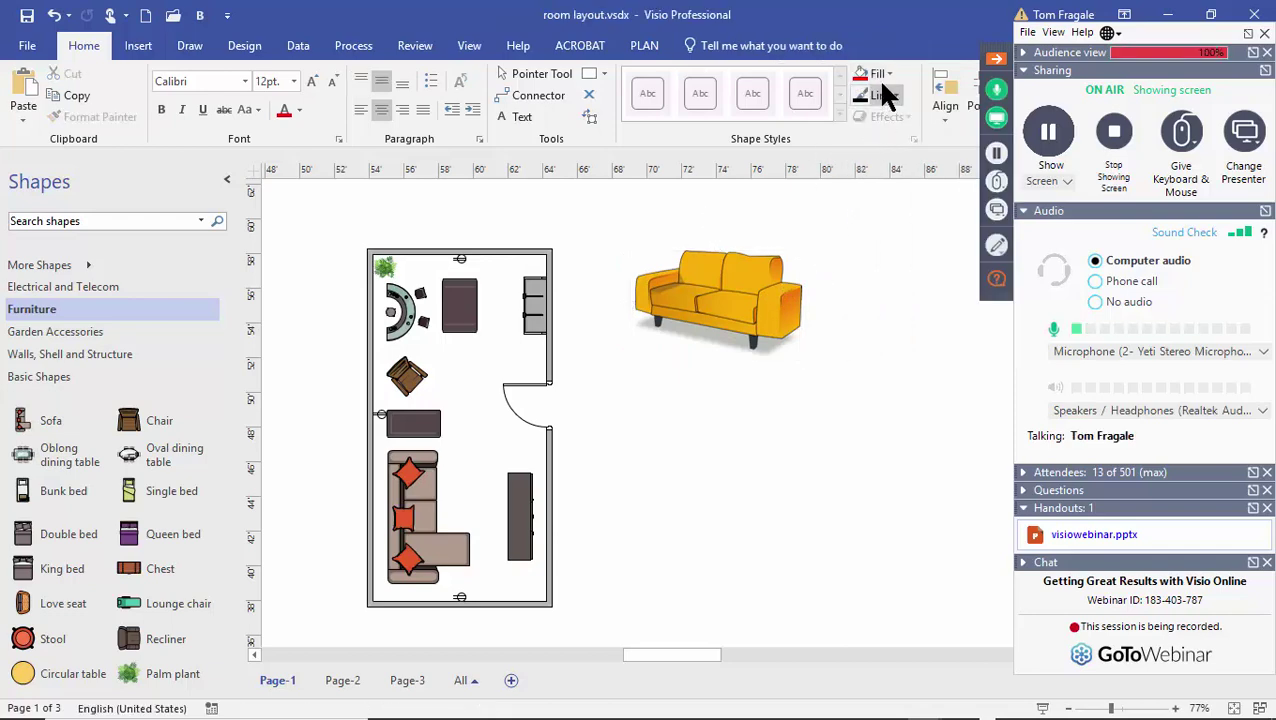
# Compare the sofa picture with the sectional sofa shape by previewing fill colours on the shape without applying any
pyautogui.click(725, 280)
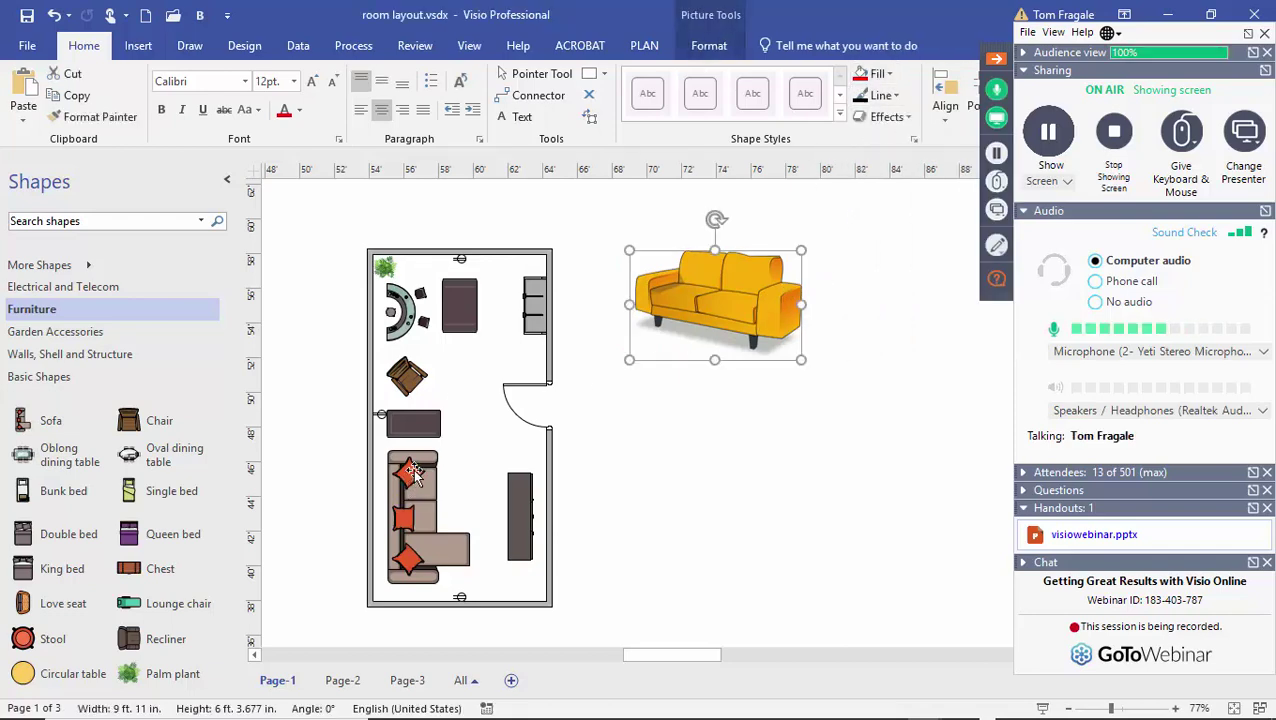
pyautogui.click(425, 500)
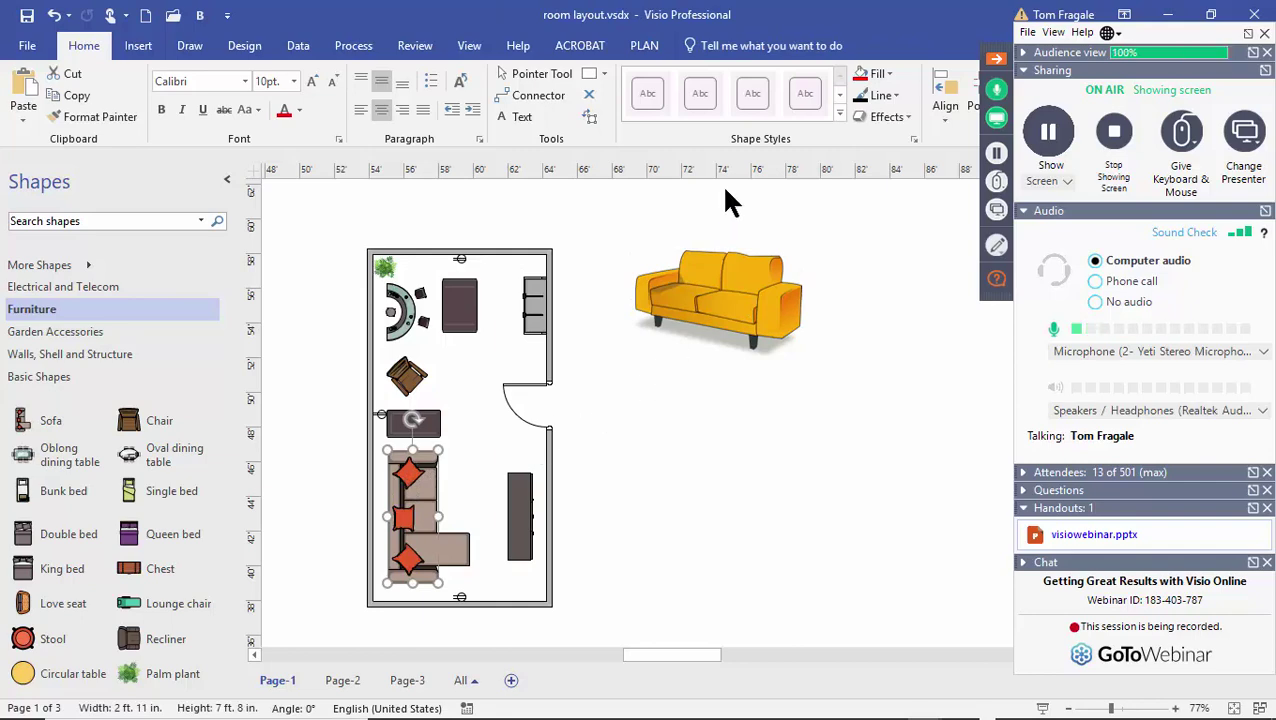
pyautogui.click(877, 74)
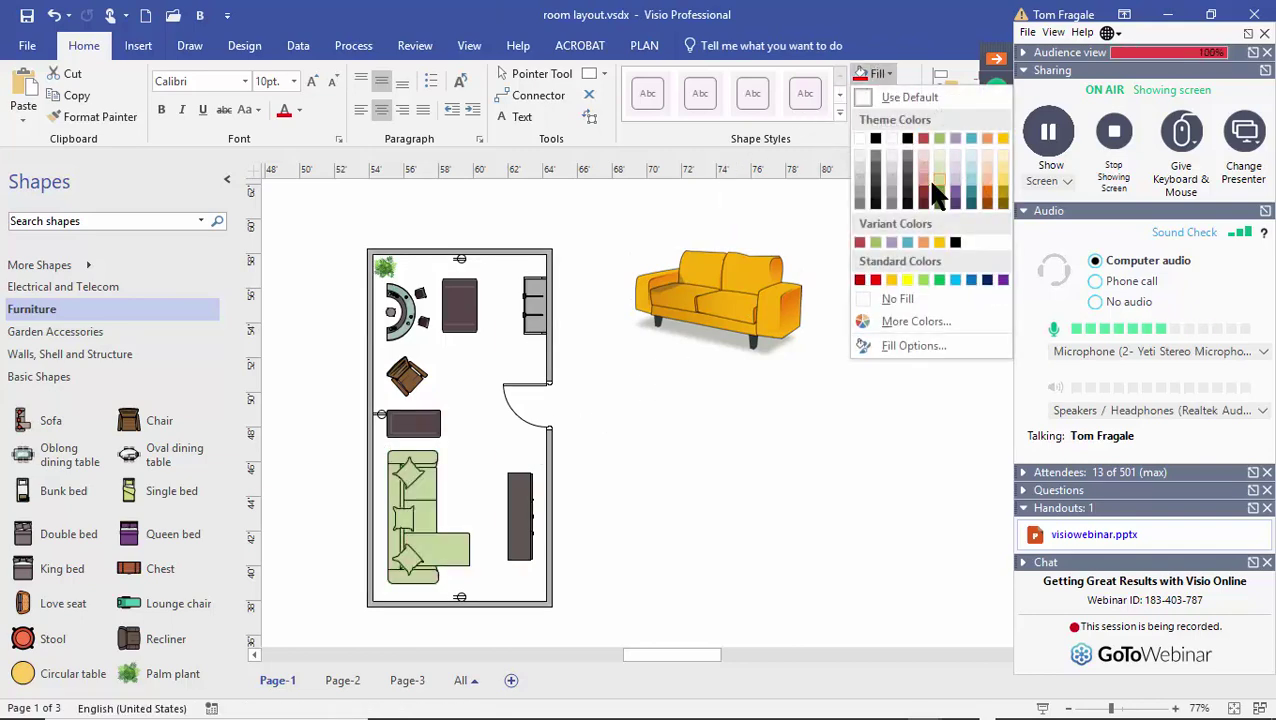
pyautogui.click(763, 313)
pyautogui.click(712, 322)
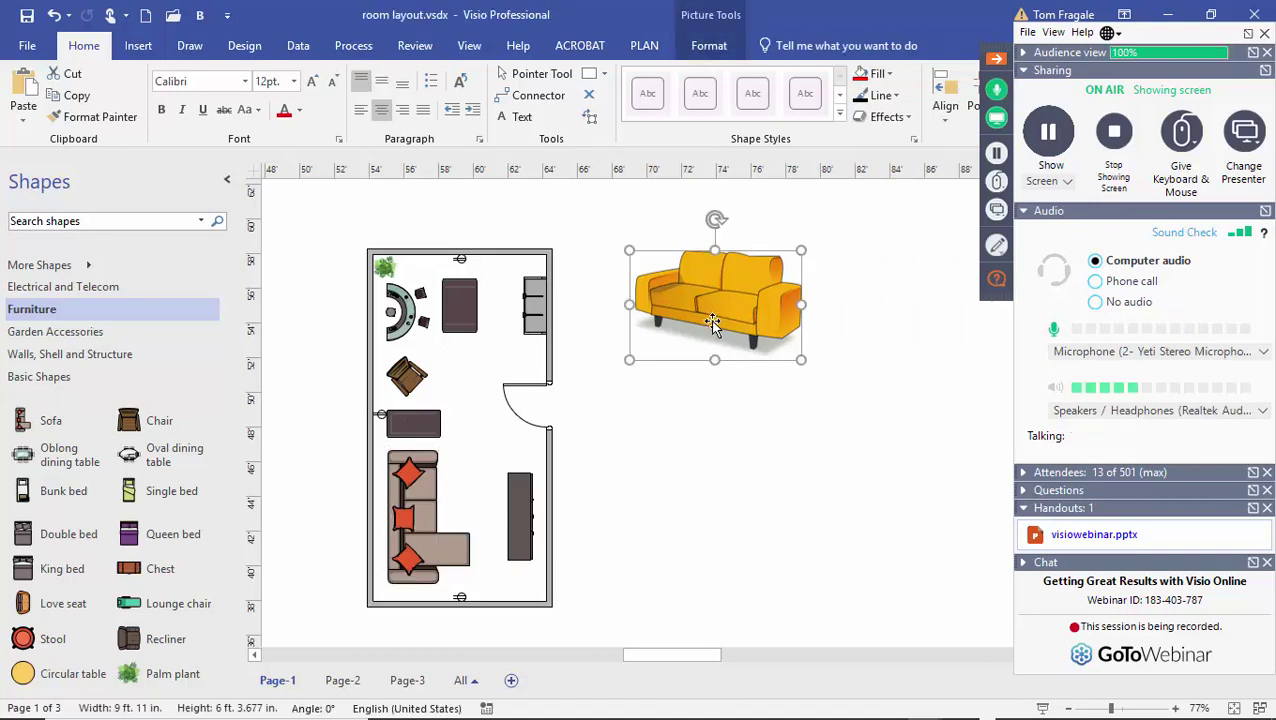
pyautogui.click(870, 530)
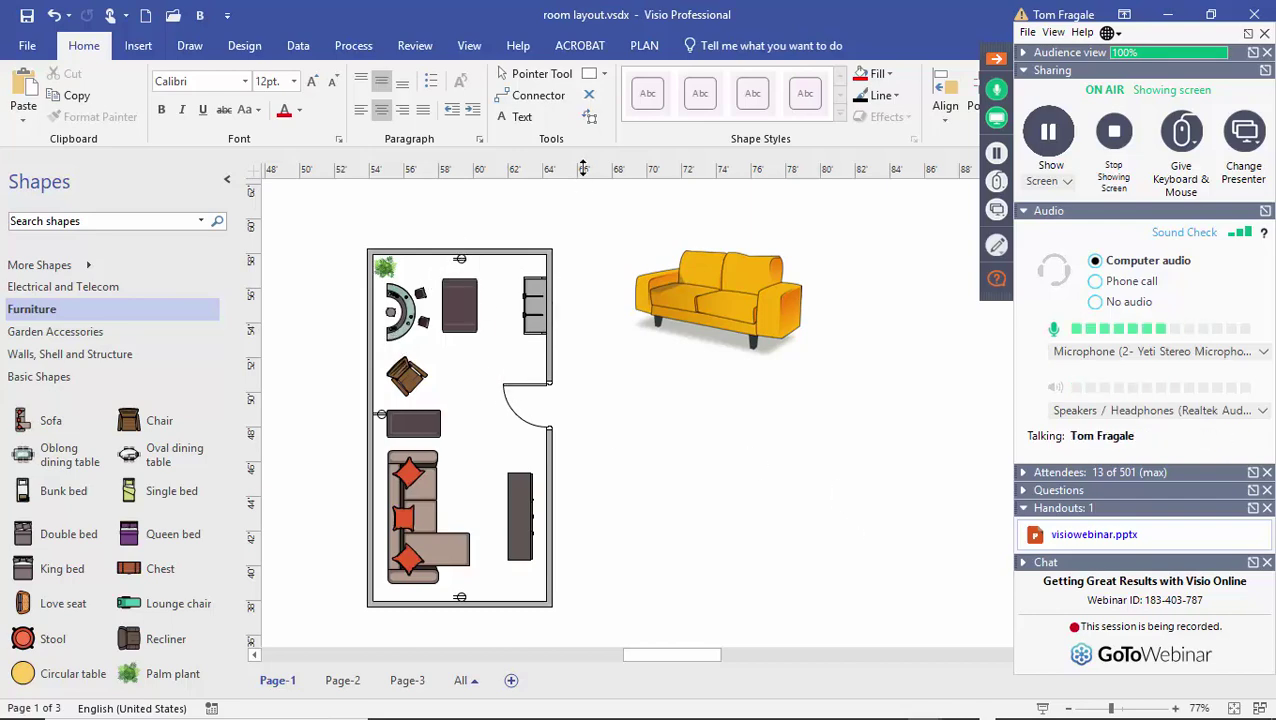
# Switch to the Drawing6 window and show the organization chart on Page-2
pyautogui.click(455, 47)
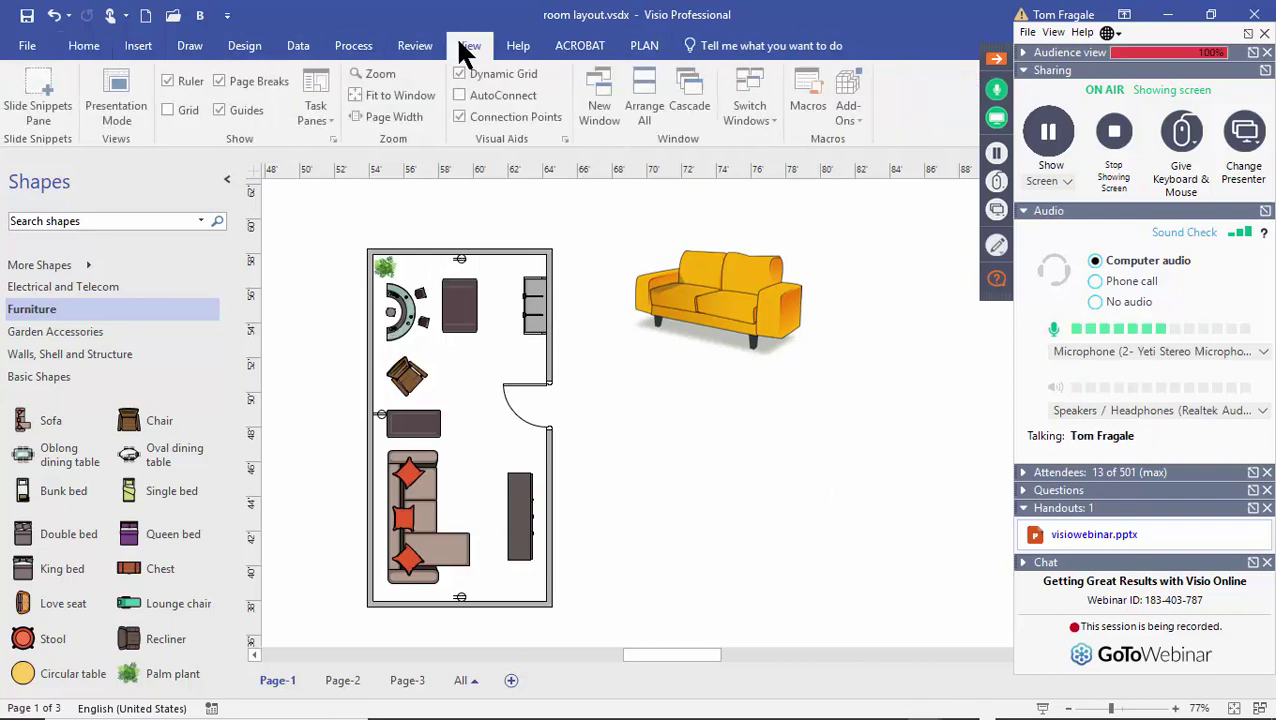
pyautogui.click(765, 117)
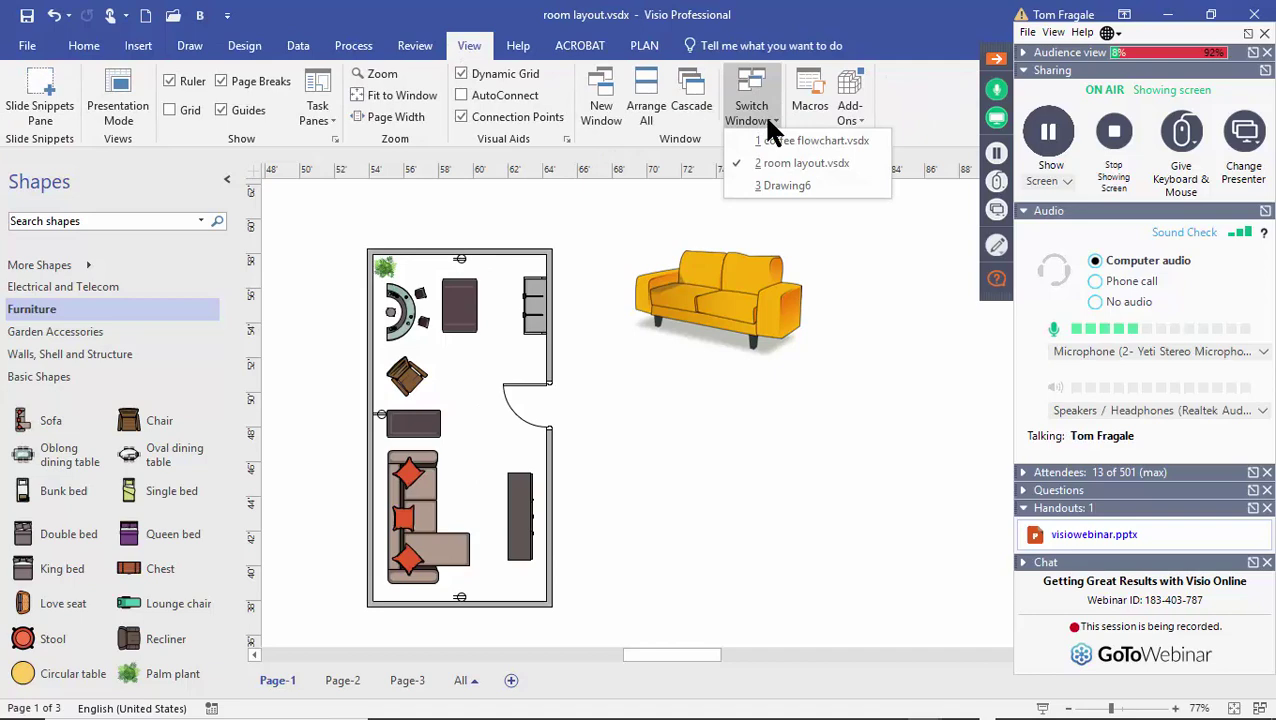
pyautogui.click(776, 186)
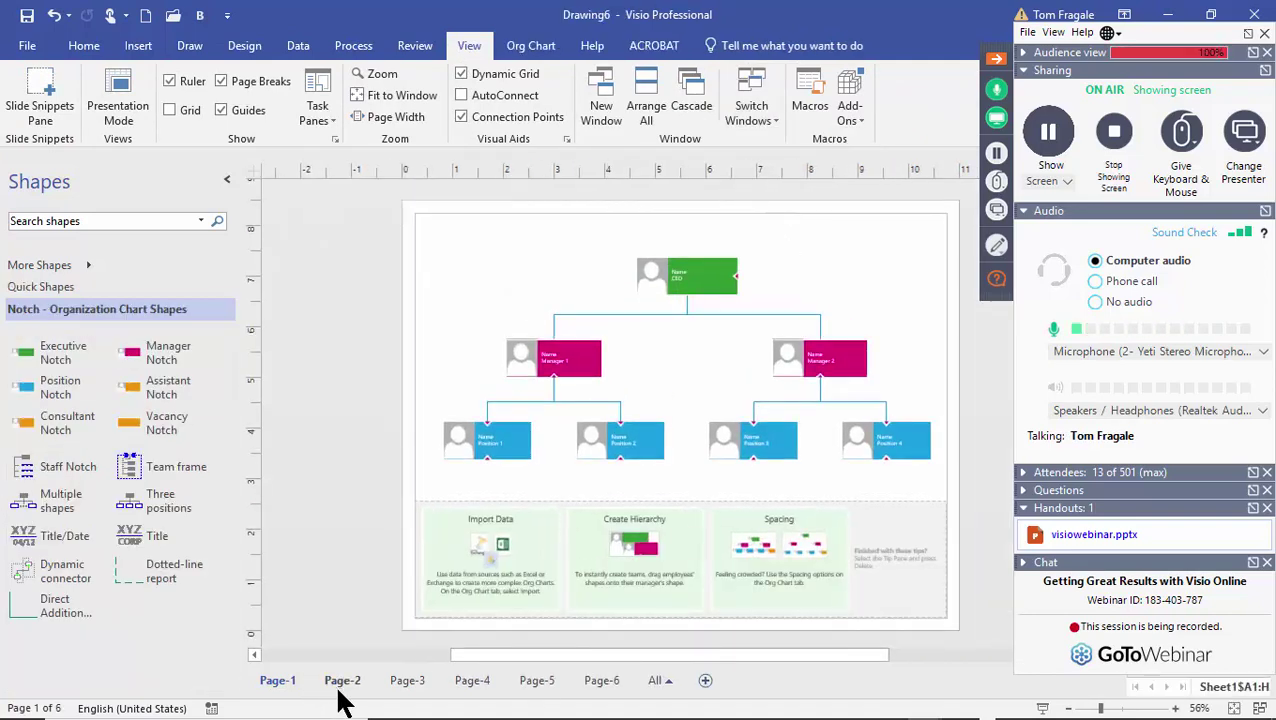
pyautogui.click(342, 681)
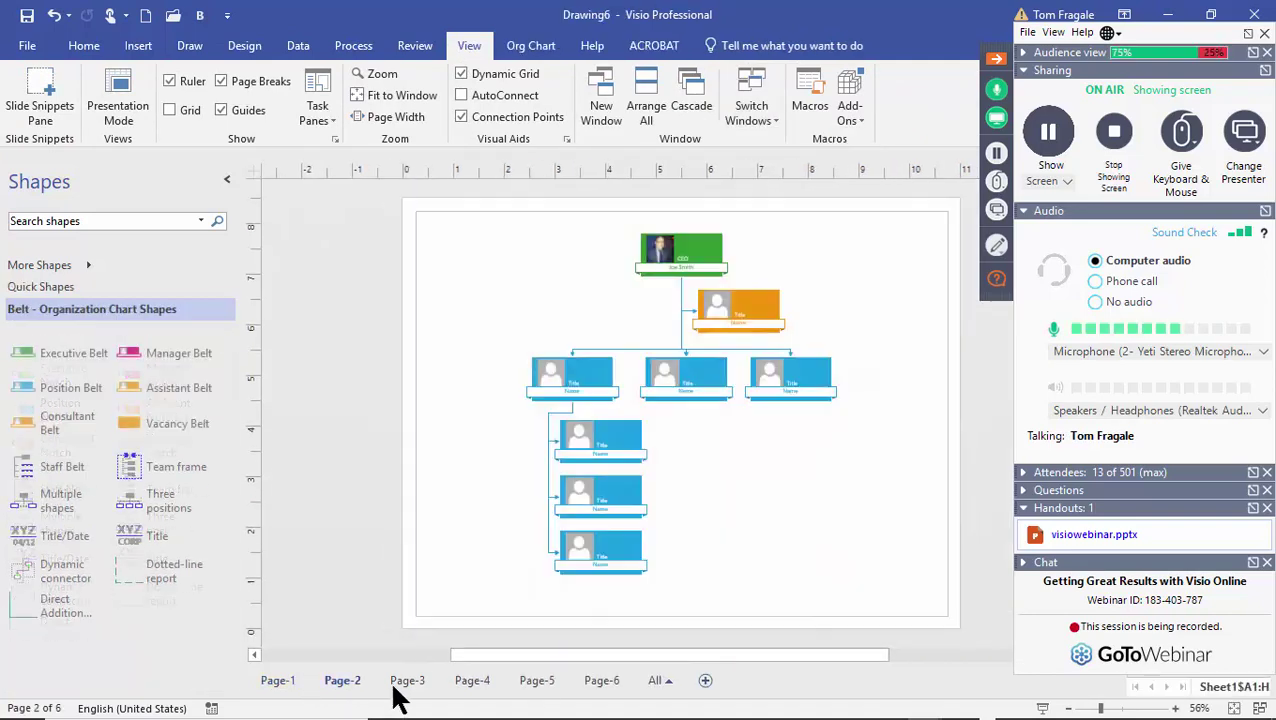
# Delete the picture from the CEO shape at the head of the organization chart
pyautogui.click(697, 253)
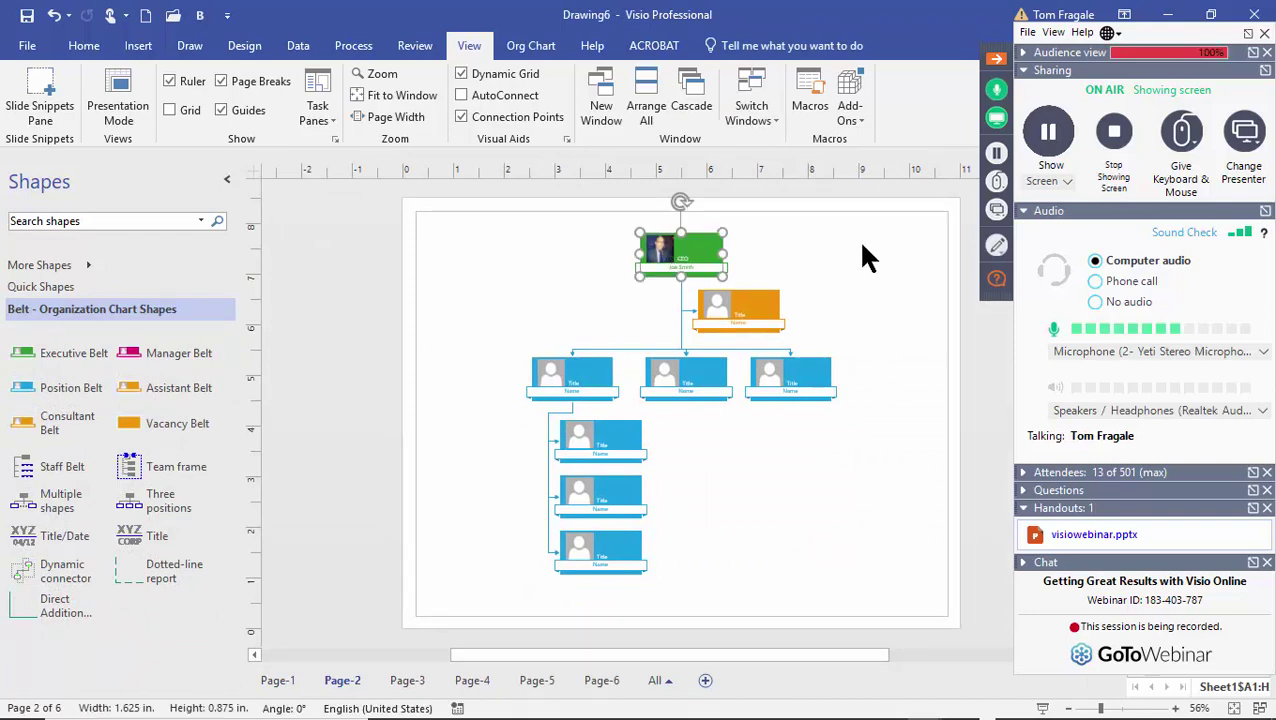
pyautogui.rightClick(670, 258)
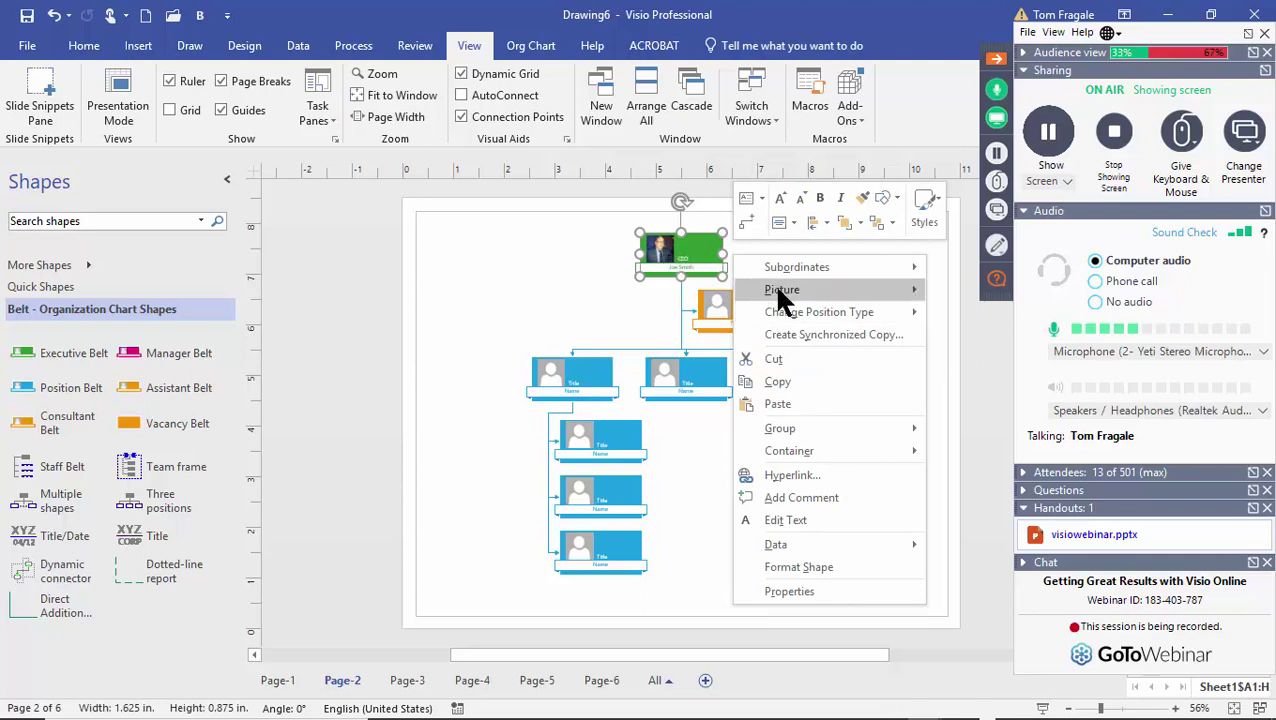
pyautogui.moveTo(776, 290)
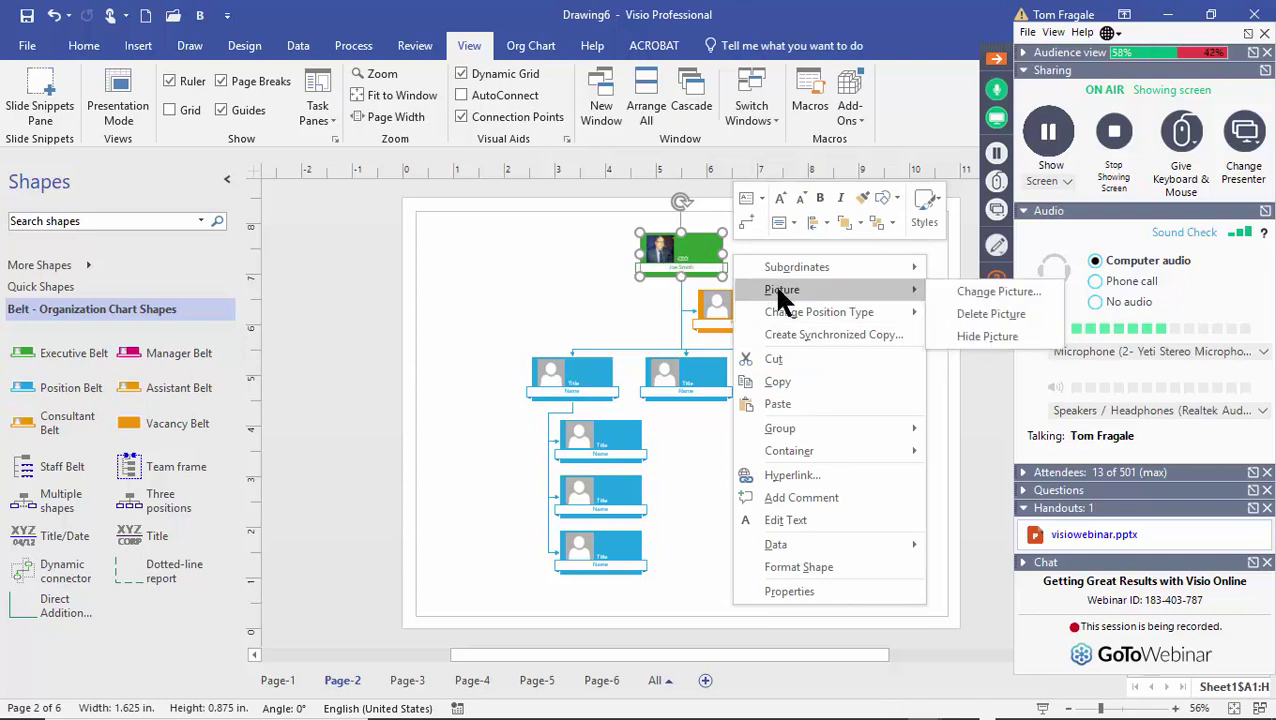
pyautogui.click(1016, 313)
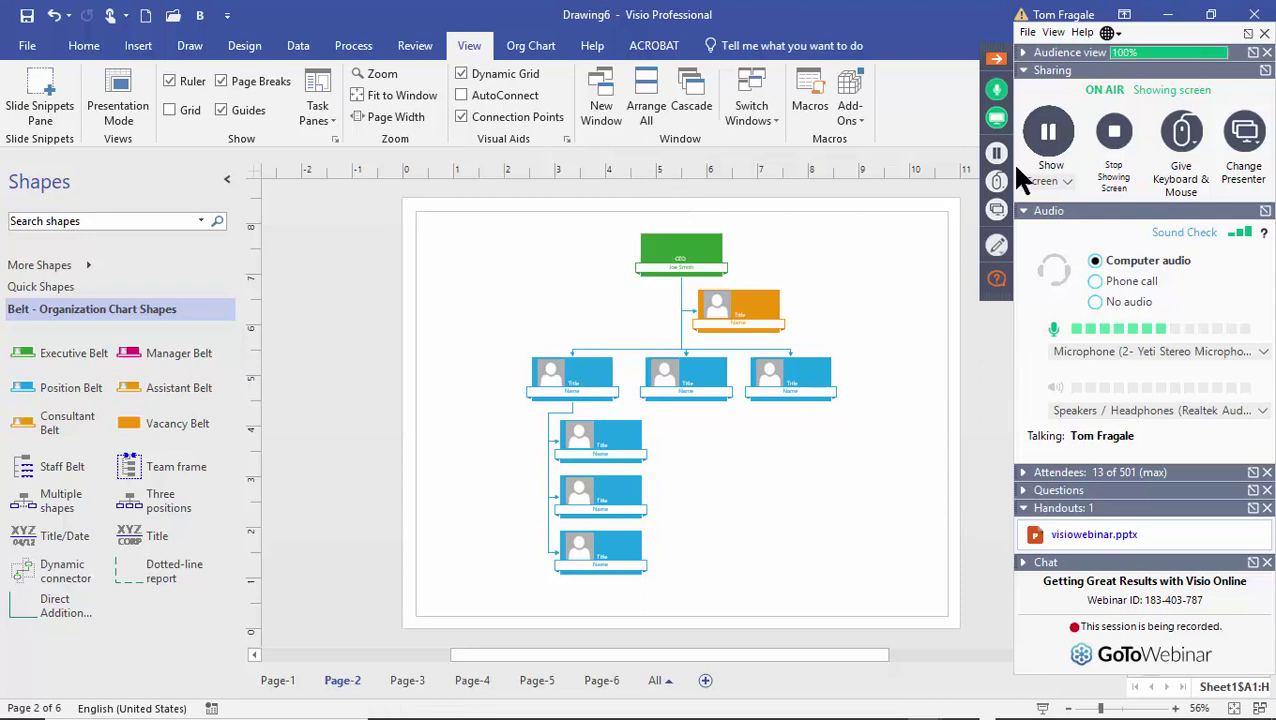
# Collapse the GoToWebinar control panel and look at the Re-Layout Page options for the organization chart without choosing one
pyautogui.click(990, 58)
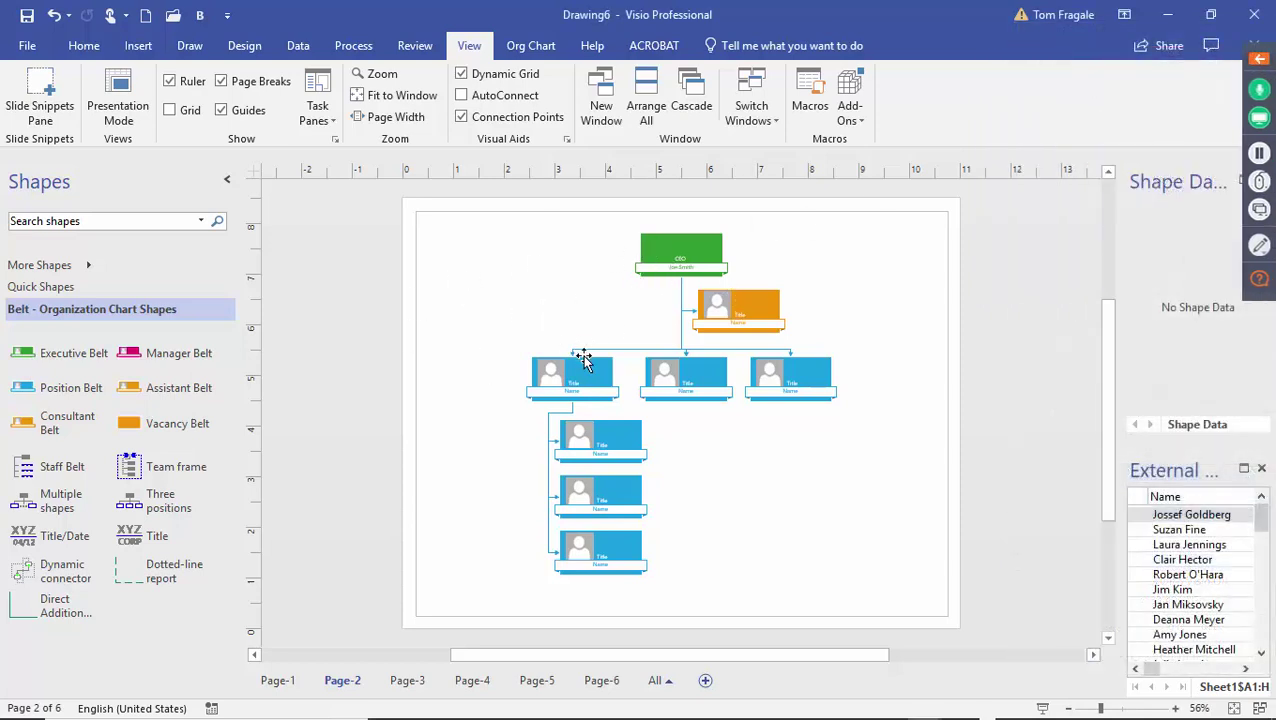
pyautogui.click(231, 48)
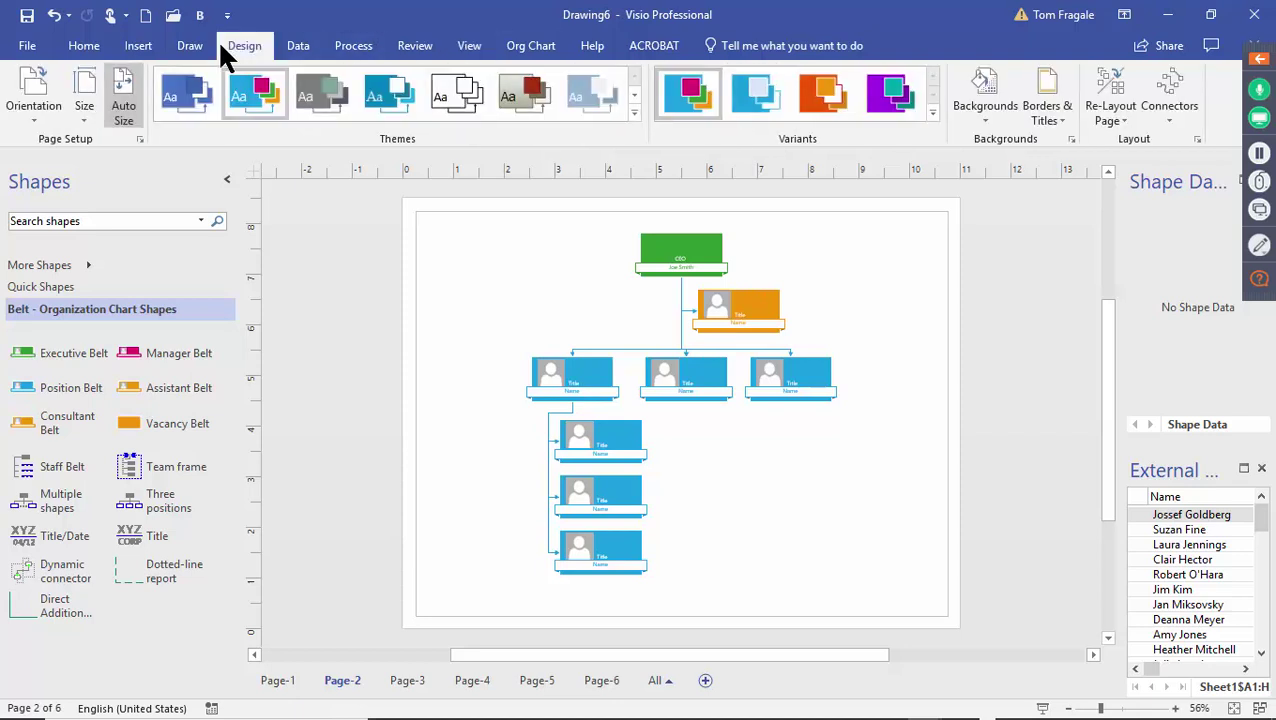
pyautogui.click(1121, 115)
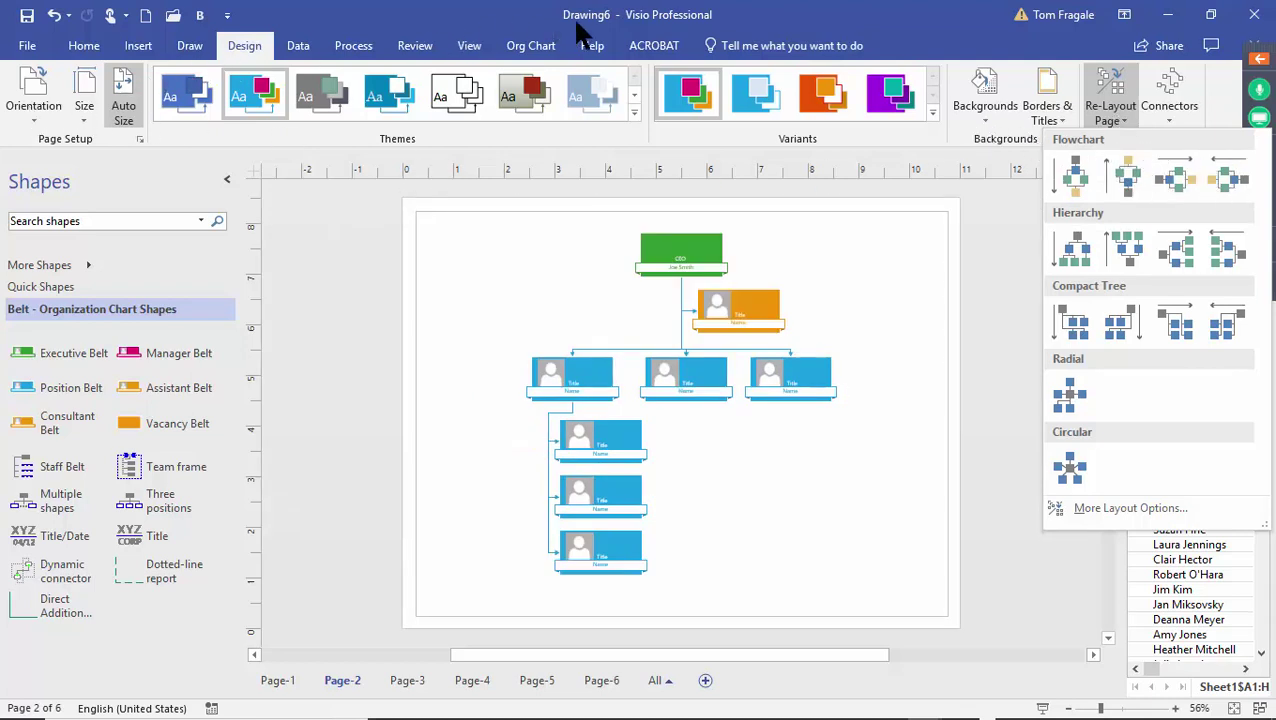
pyautogui.click(84, 50)
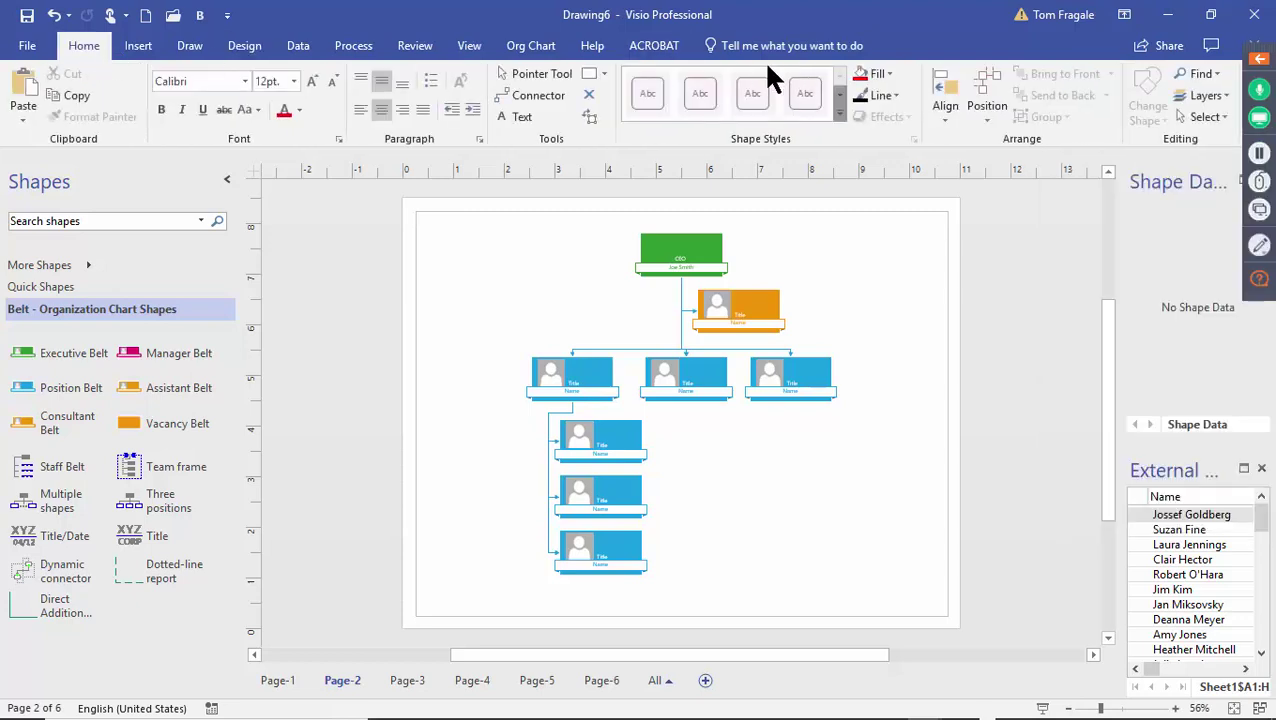
# Apply the dark green Professional theme with the red accent to the organization chart
pyautogui.click(138, 47)
pyautogui.click(190, 47)
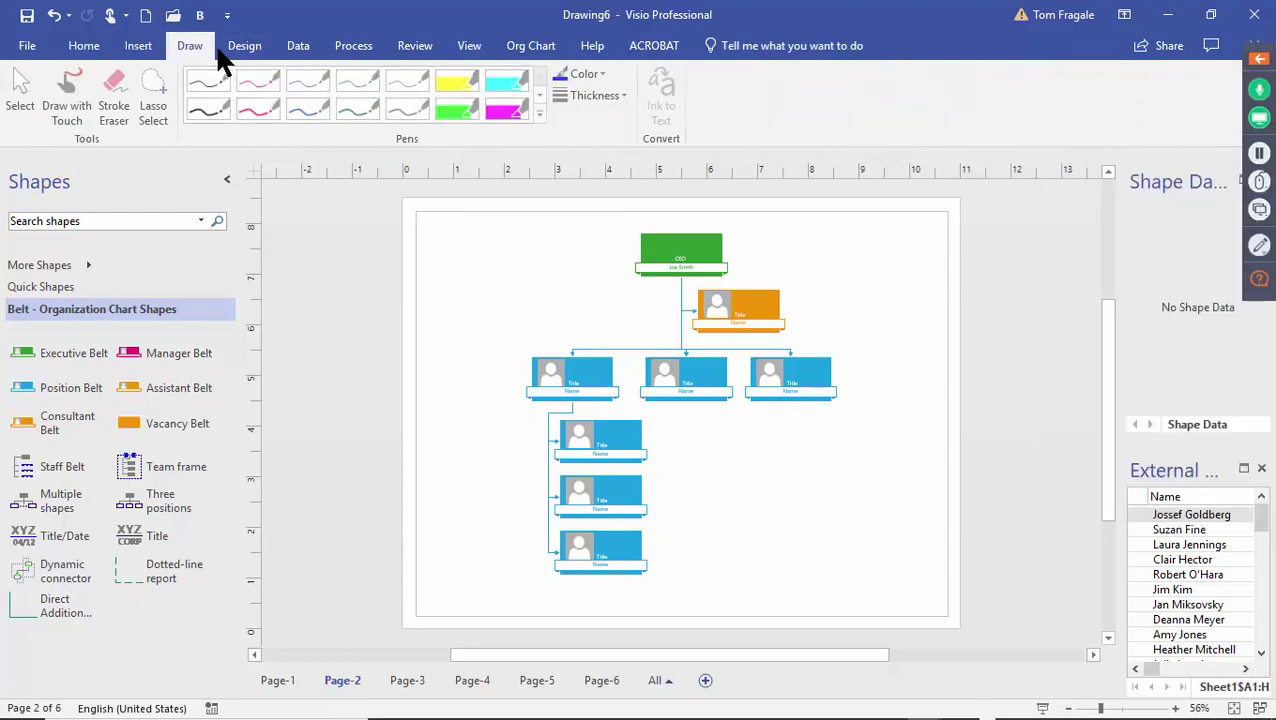
pyautogui.click(243, 48)
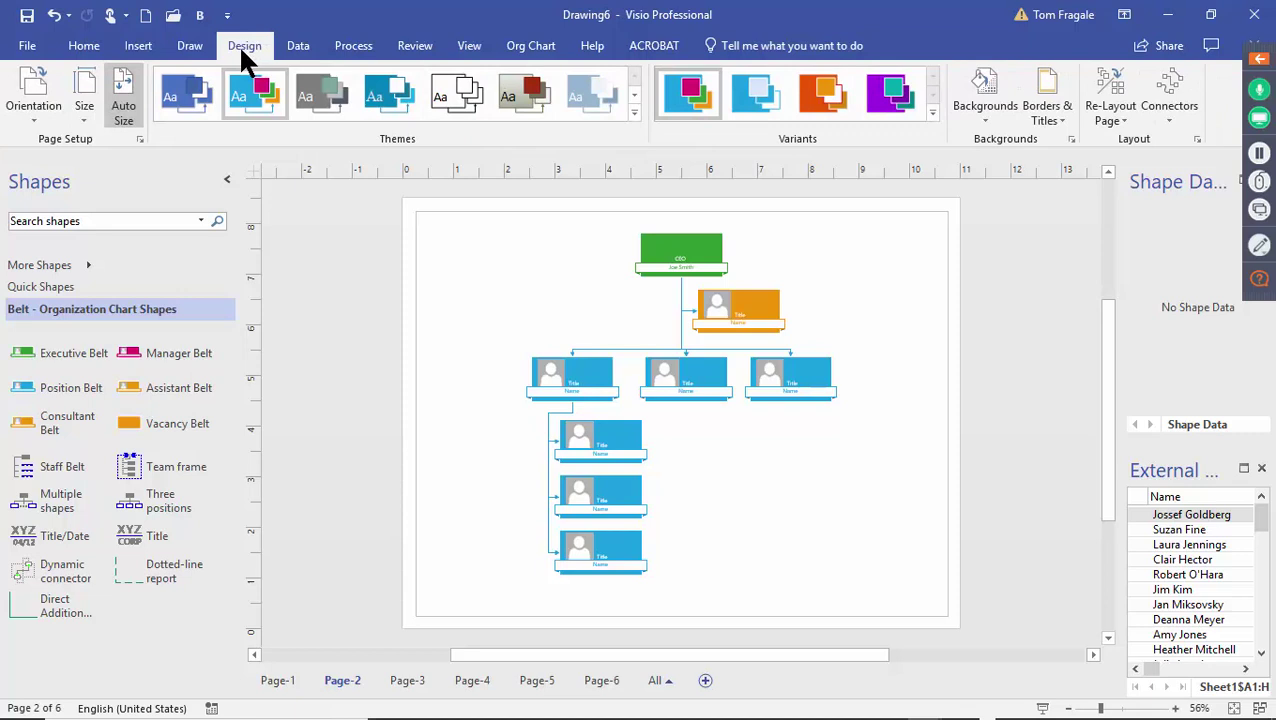
pyautogui.click(634, 112)
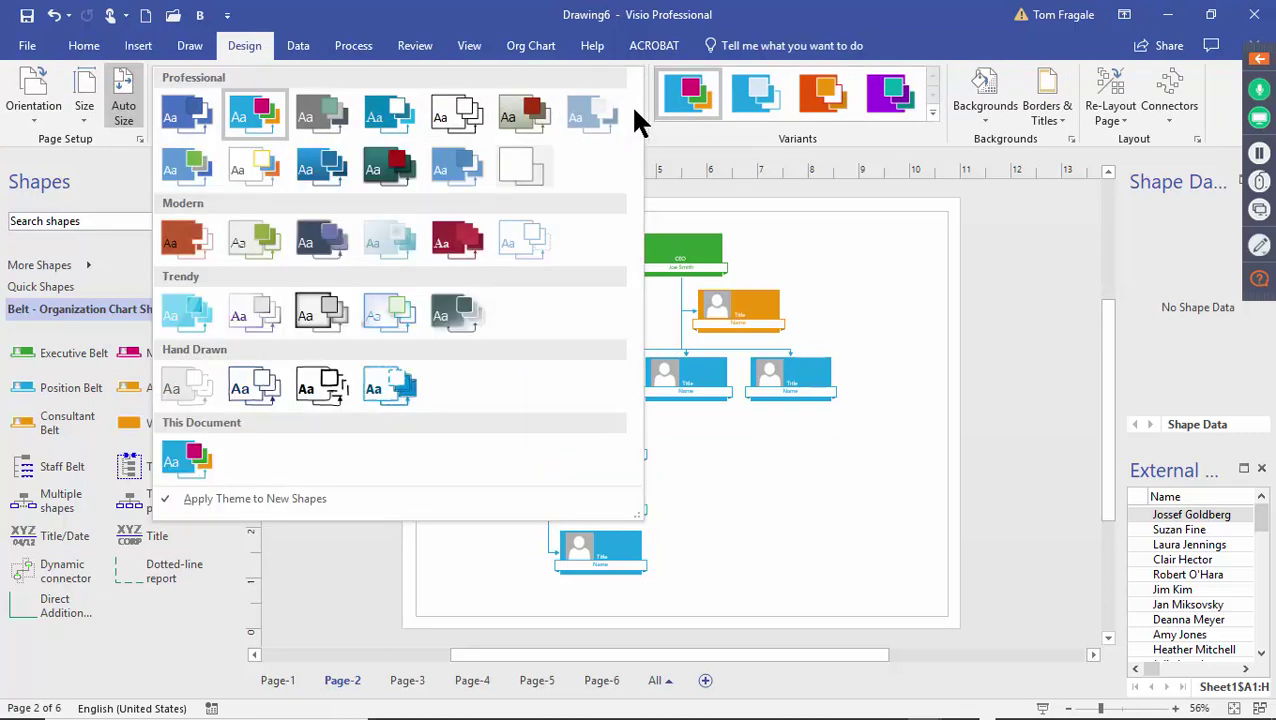
pyautogui.click(363, 163)
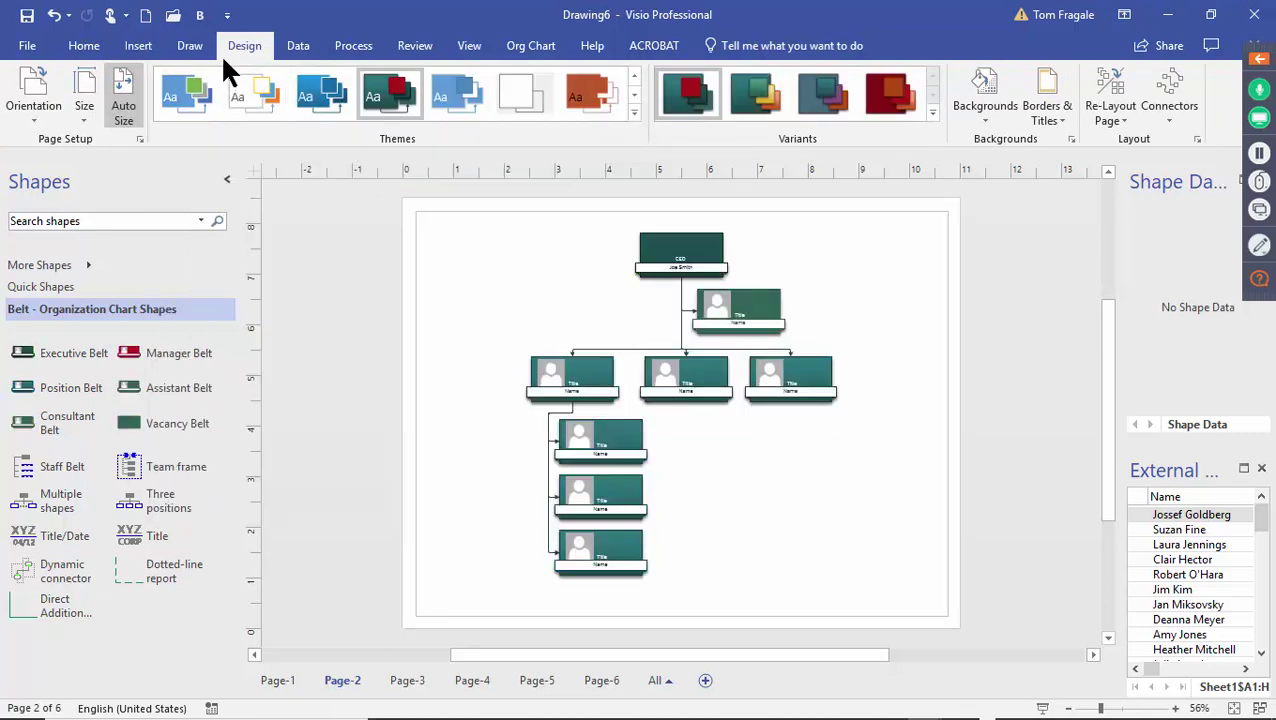
# Apply the seventh Vertical layout to the shapes reporting to the CEO in the organization chart
pyautogui.click(300, 47)
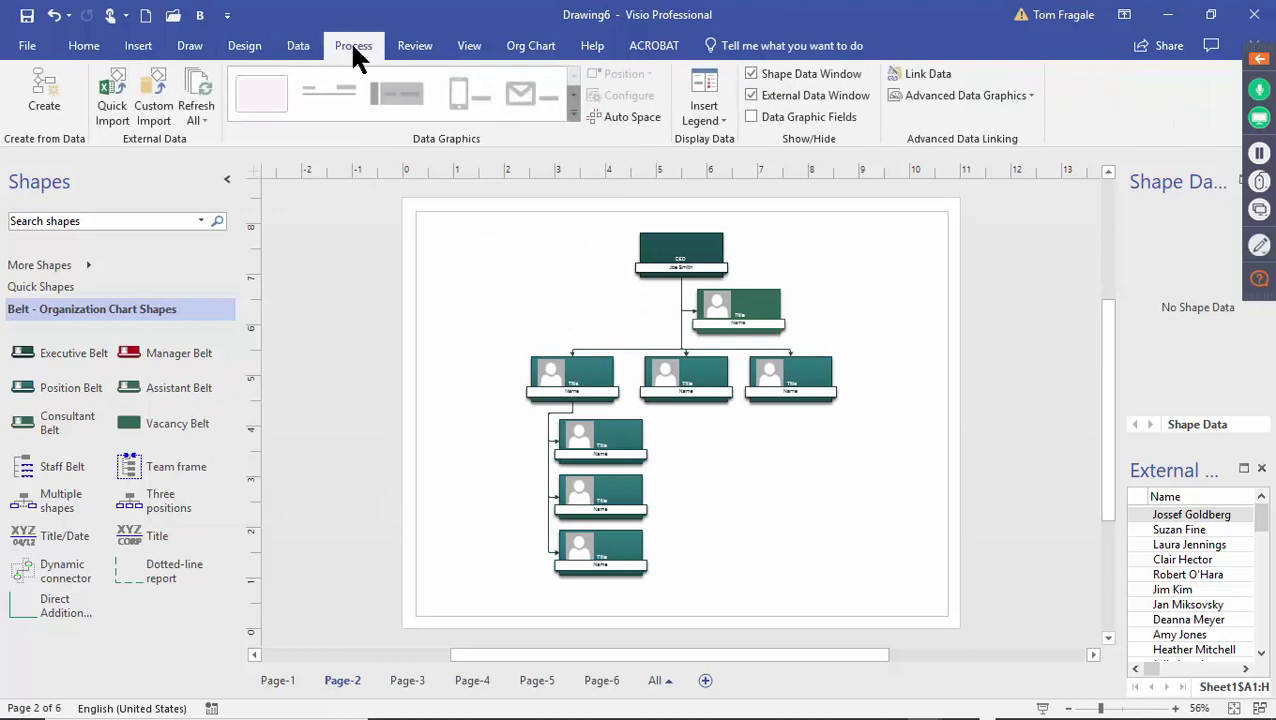
pyautogui.click(352, 45)
pyautogui.click(540, 43)
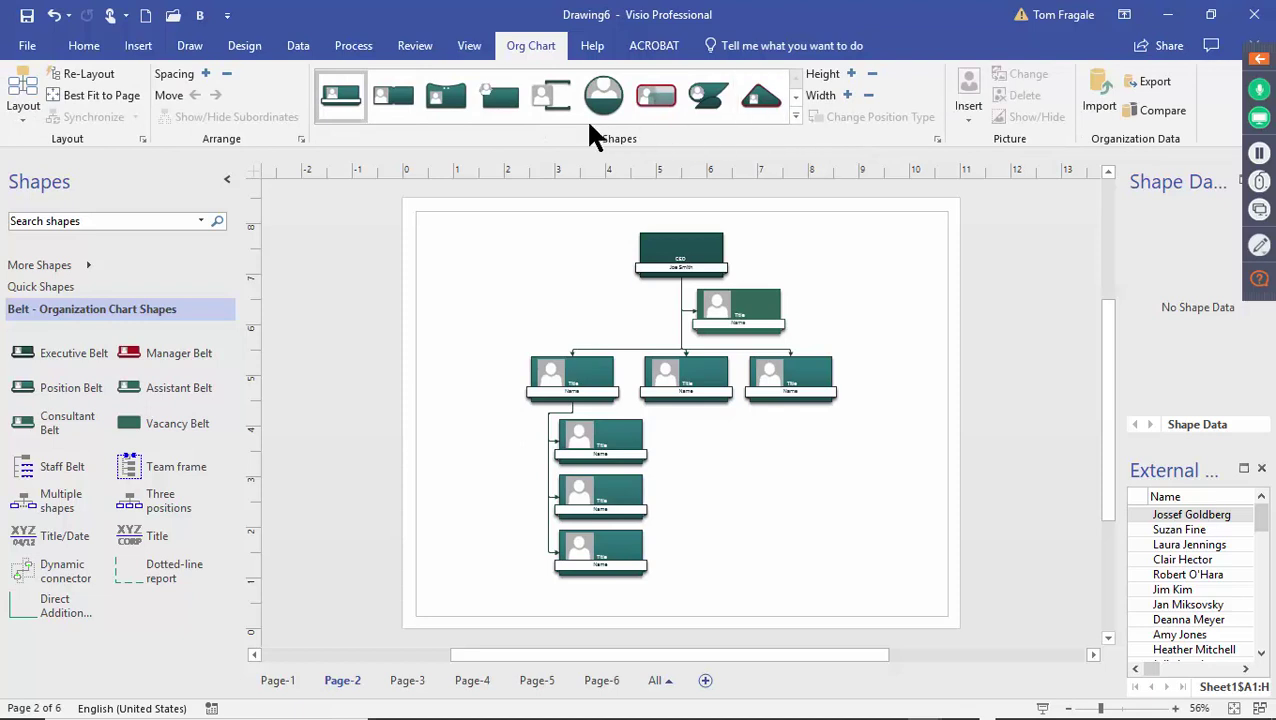
pyautogui.click(19, 124)
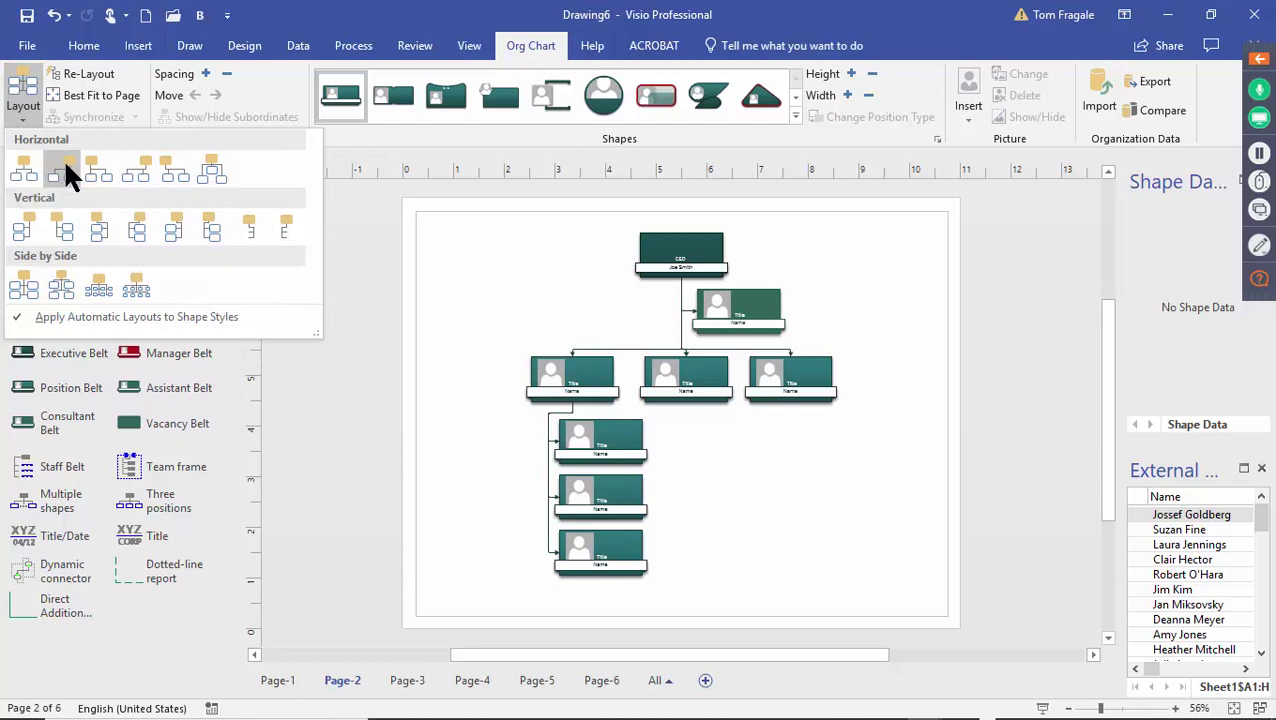
pyautogui.click(248, 226)
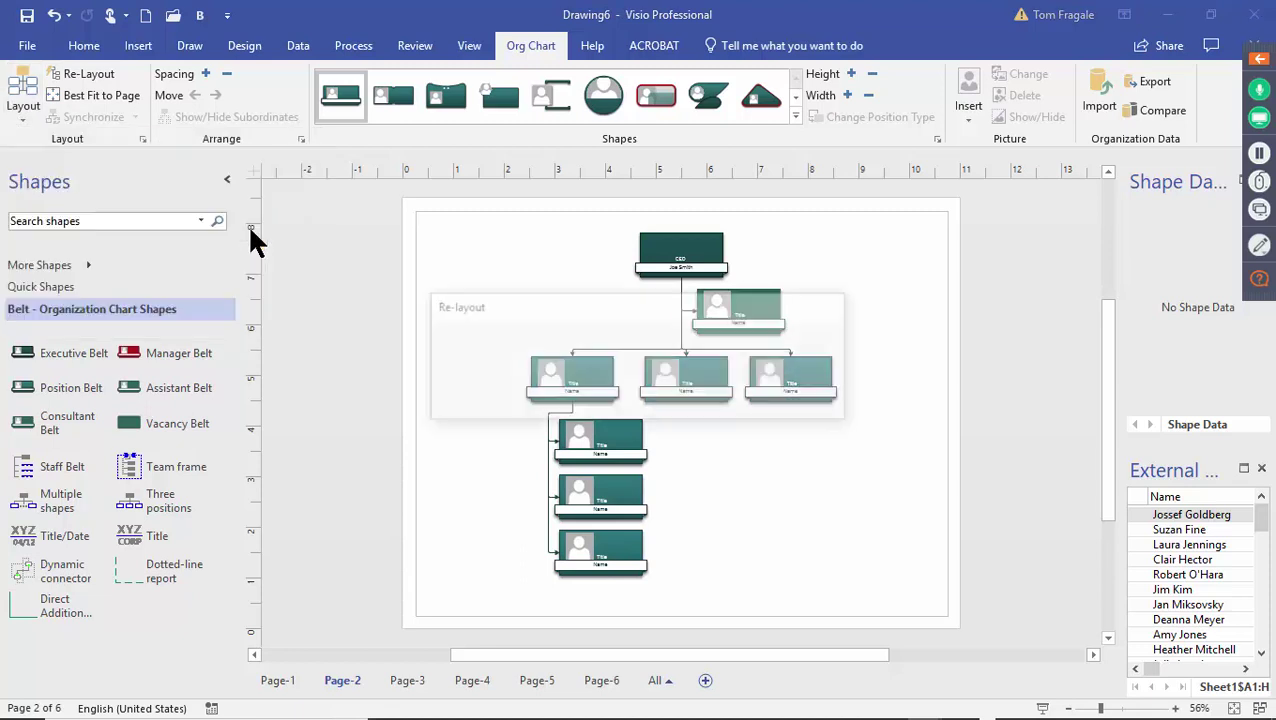
# Delete the picture from the assistant shape directly below the CEO
pyautogui.click(712, 314)
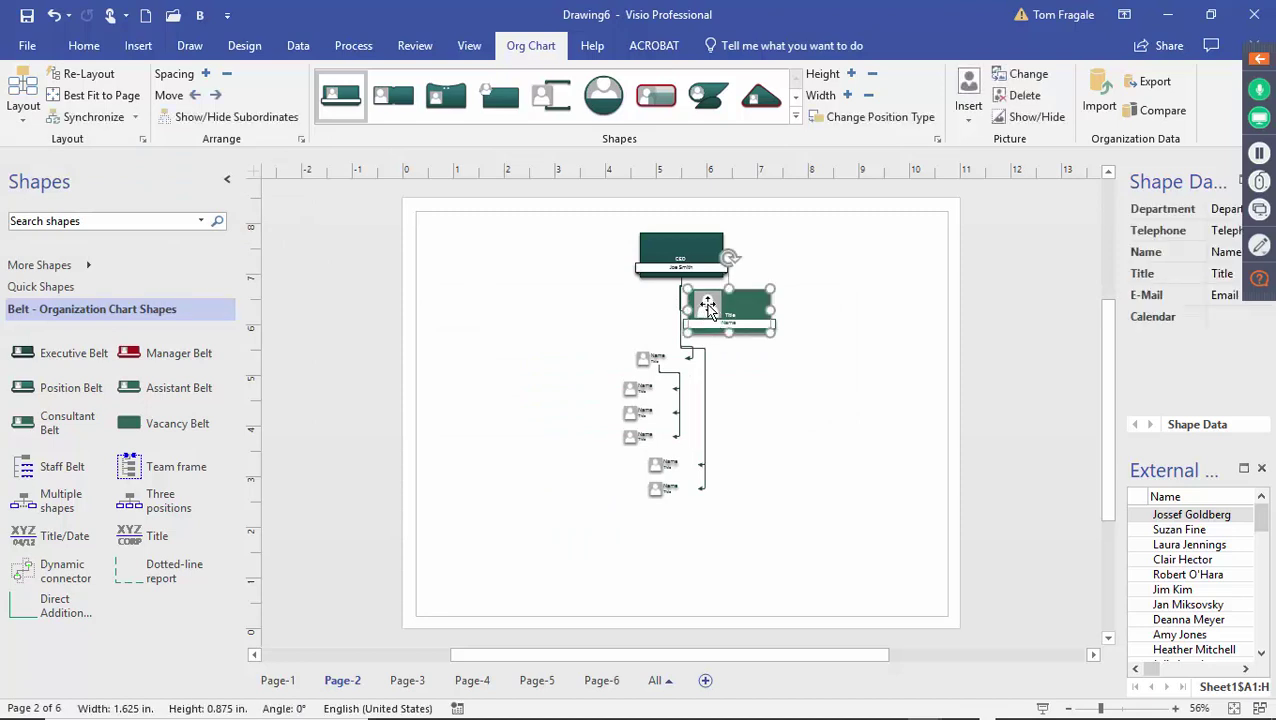
pyautogui.rightClick(708, 309)
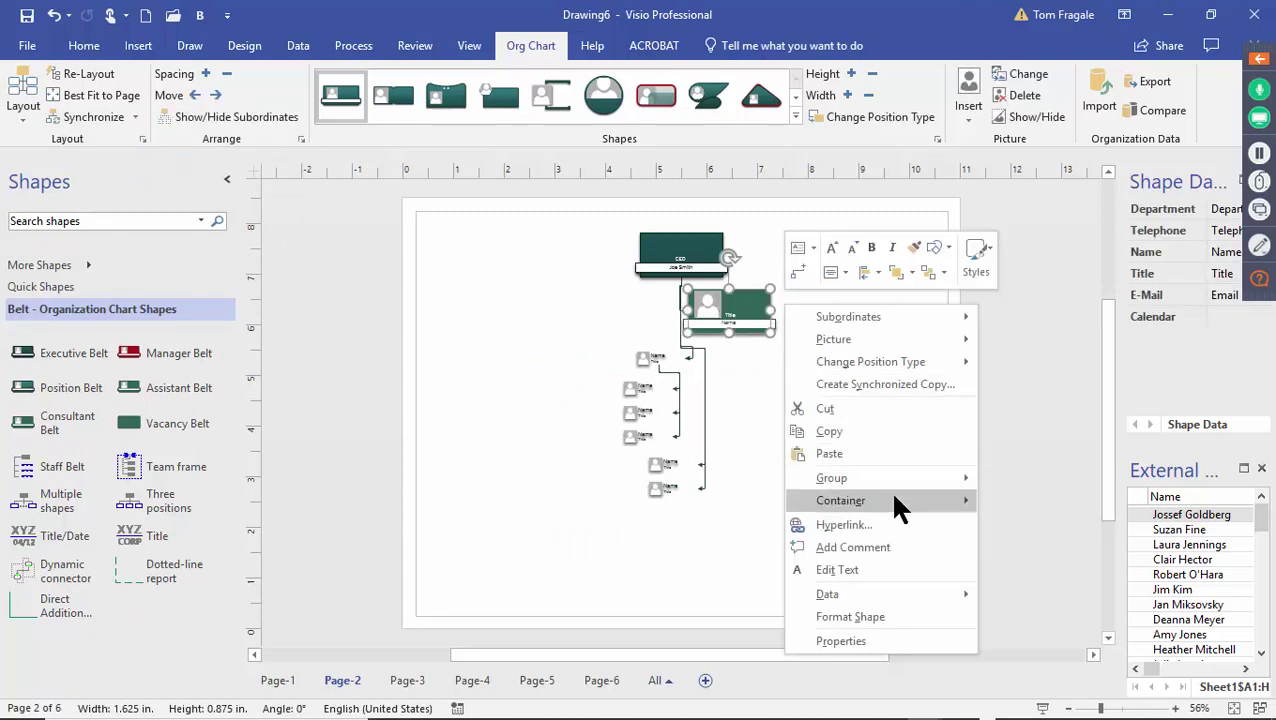
pyautogui.moveTo(869, 340)
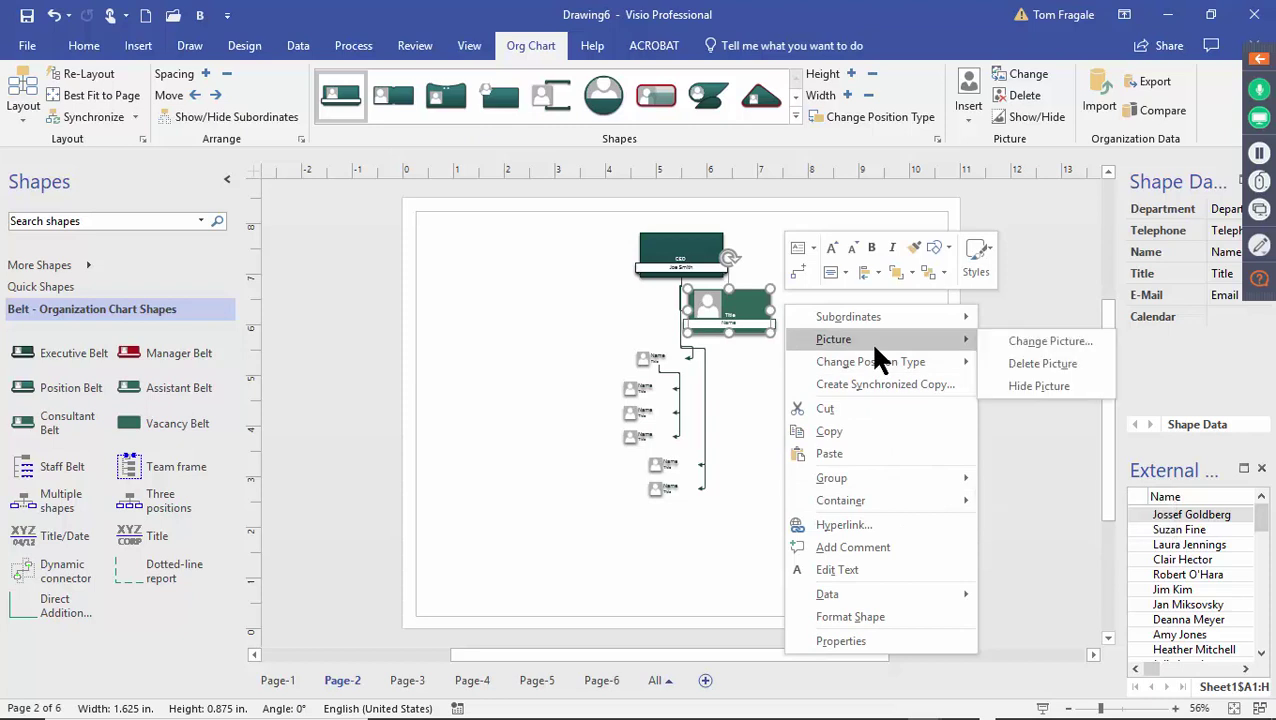
pyautogui.click(1024, 362)
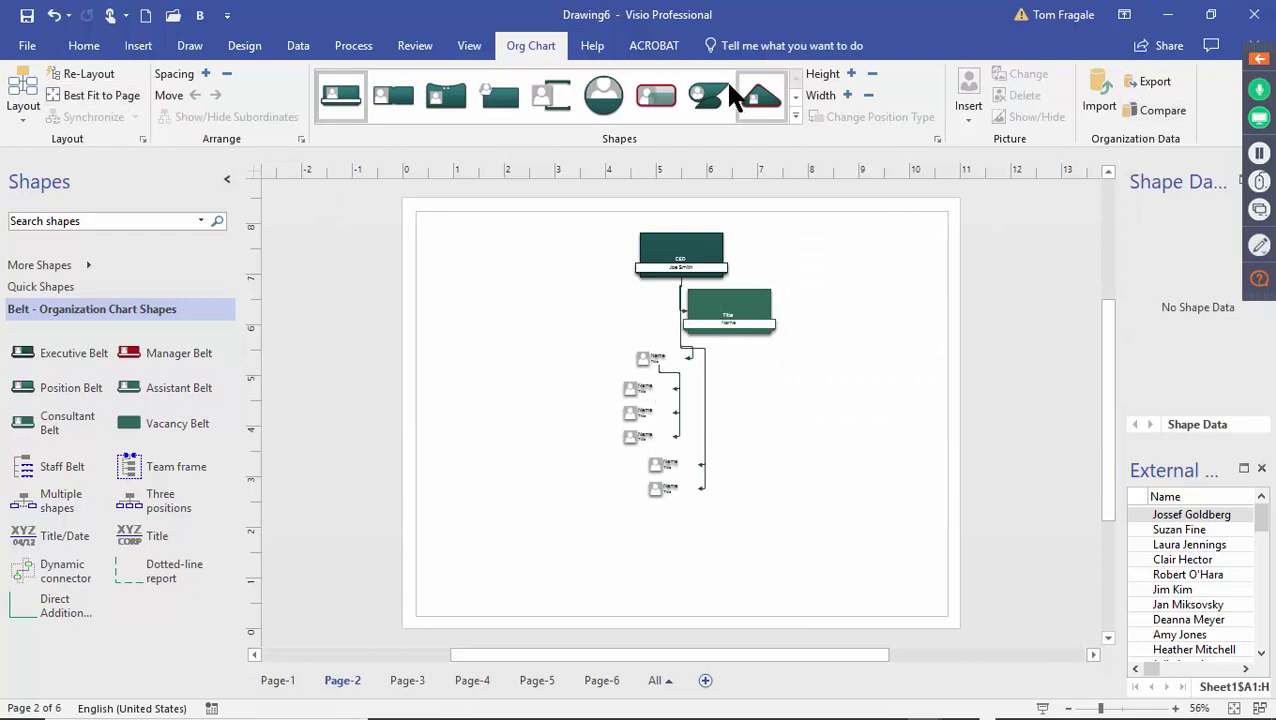
pyautogui.click(598, 46)
pyautogui.click(523, 52)
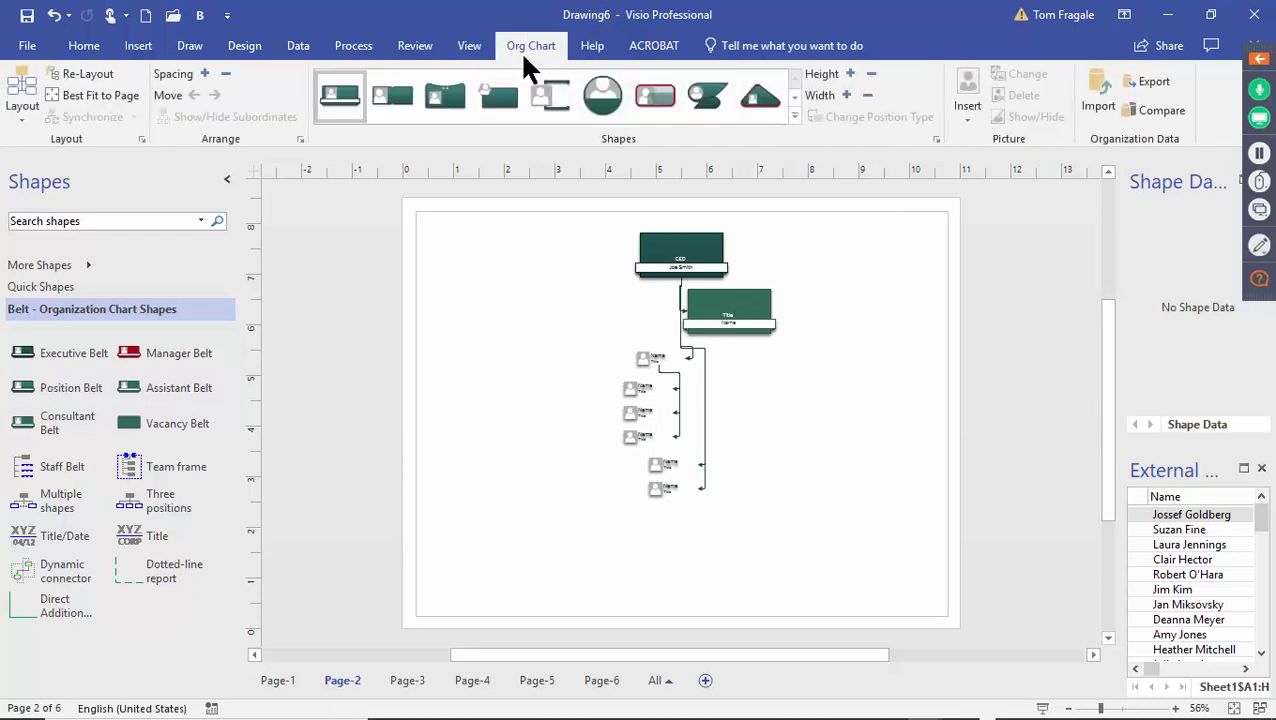
pyautogui.click(466, 47)
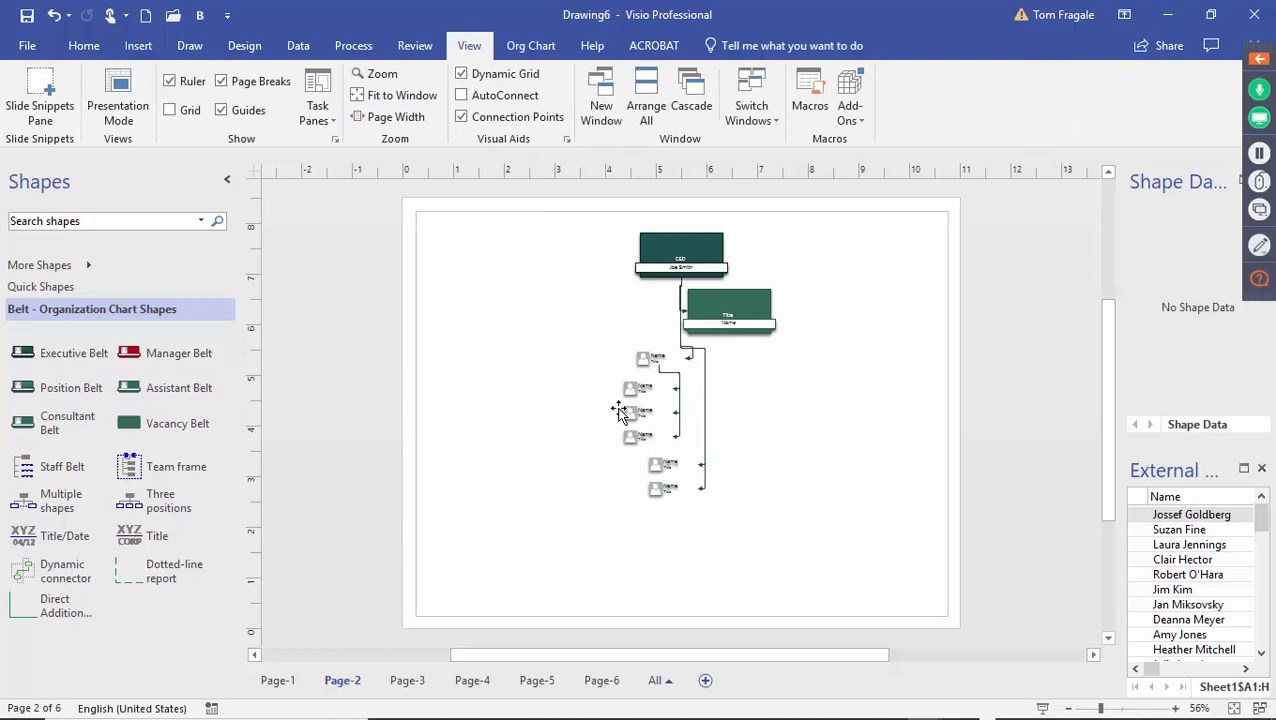
# Delete the pictures from the six small position shapes below the assistant all at once
pyautogui.moveTo(573, 330); pyautogui.dragTo(865, 549)
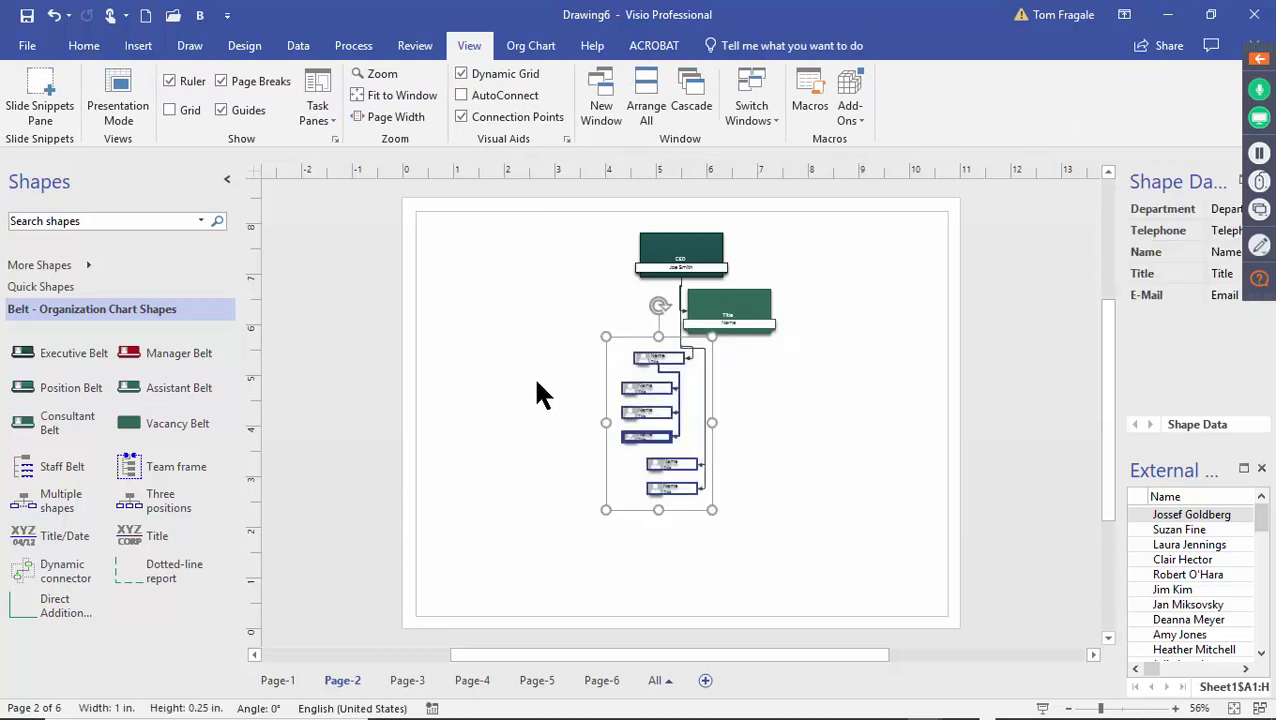
pyautogui.rightClick(660, 360)
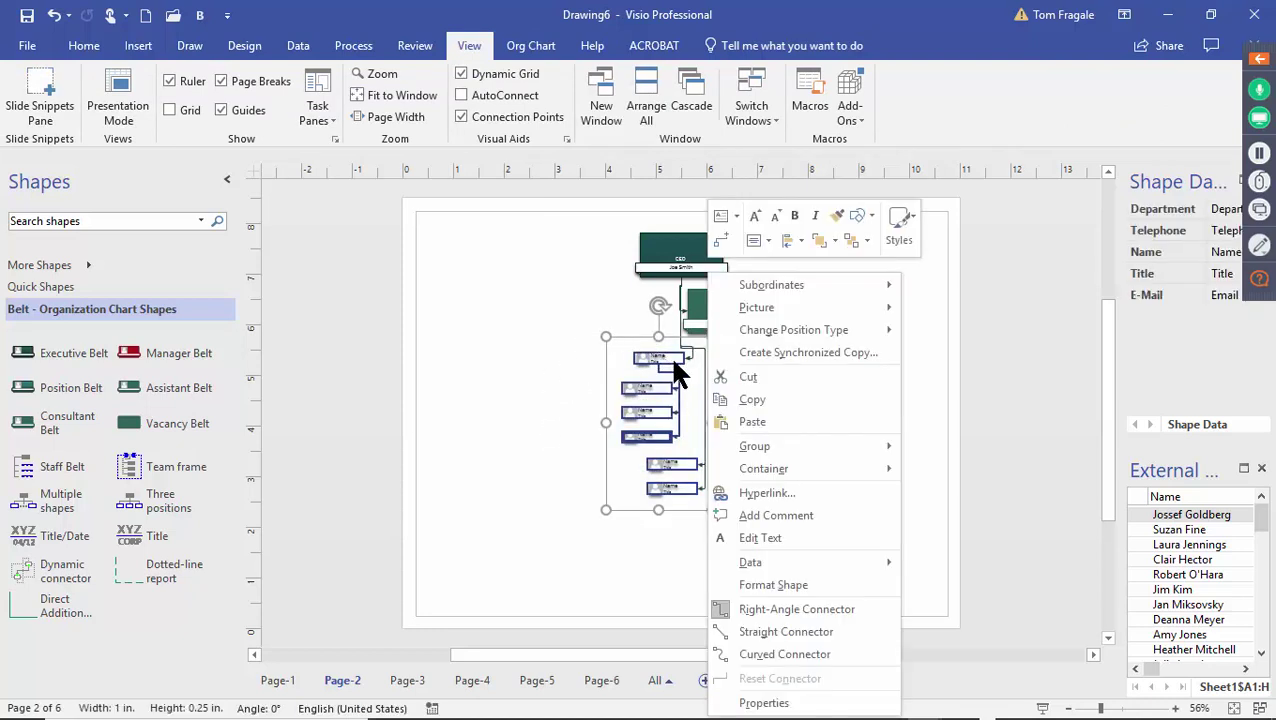
pyautogui.moveTo(731, 310)
pyautogui.click(958, 335)
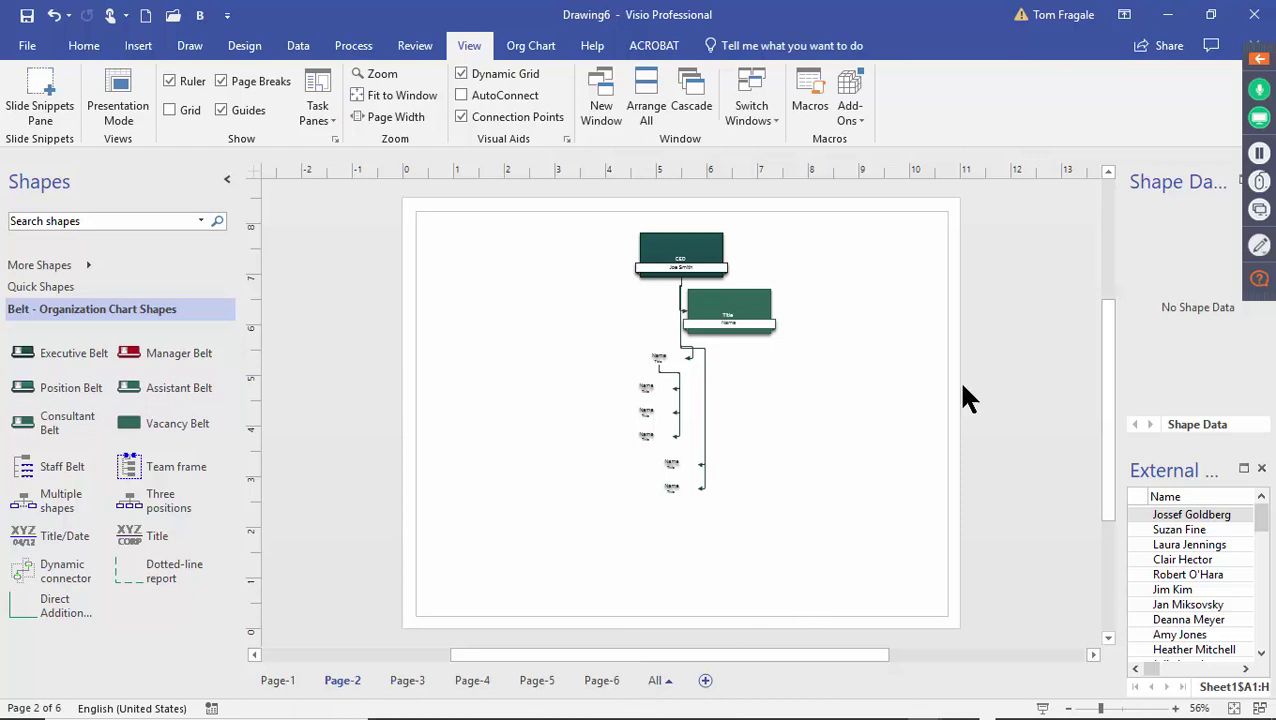
# Add a new blank page and open the Bound and Shapetacular organization chart stencils
pyautogui.click(705, 680)
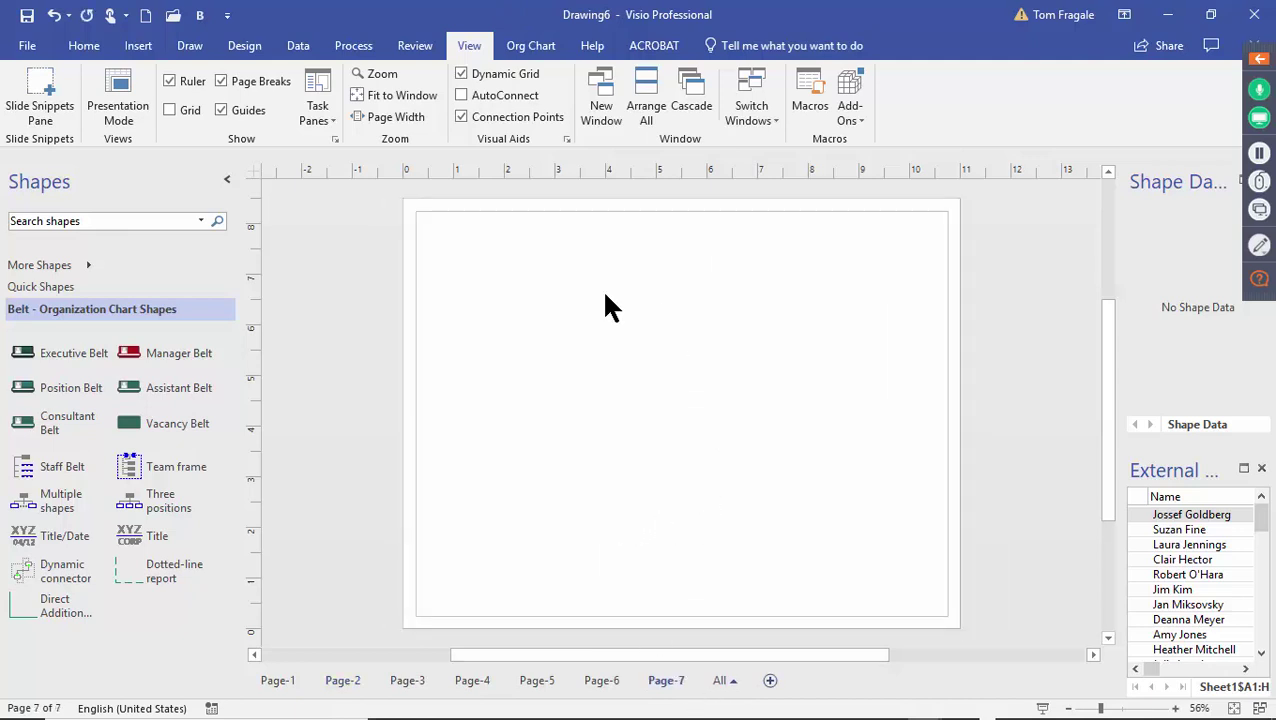
pyautogui.click(91, 263)
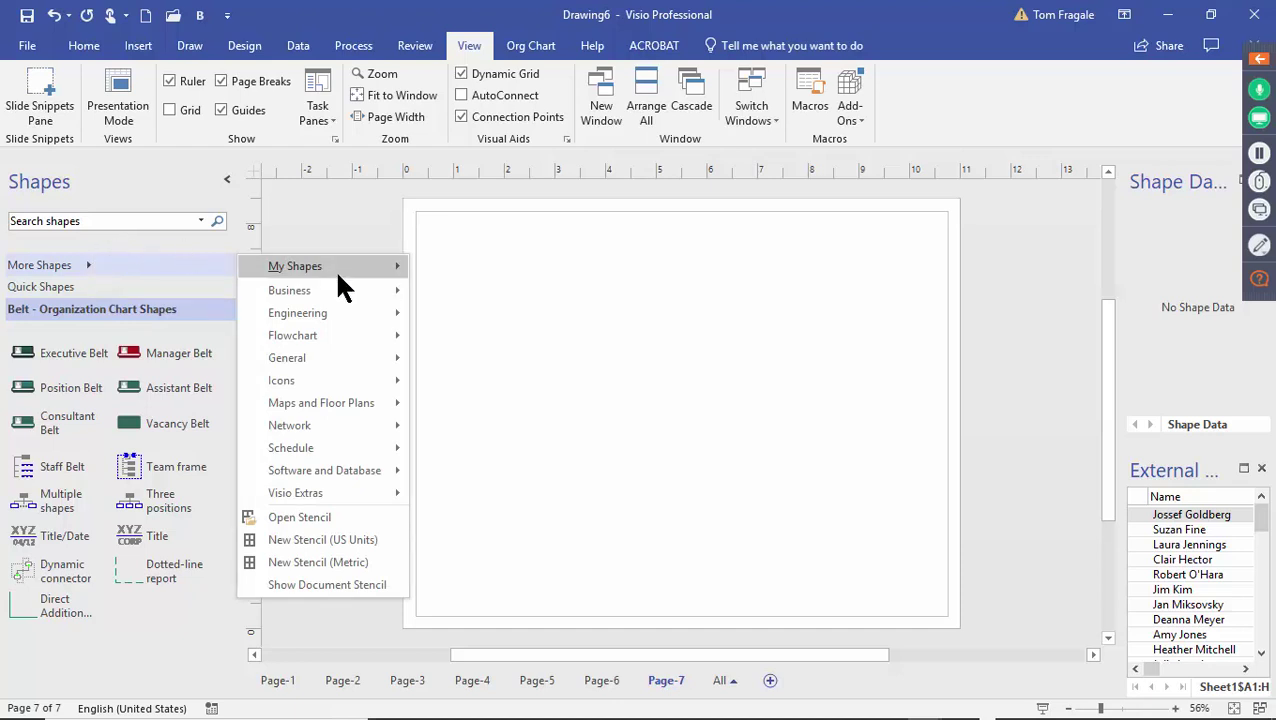
pyautogui.moveTo(330, 285)
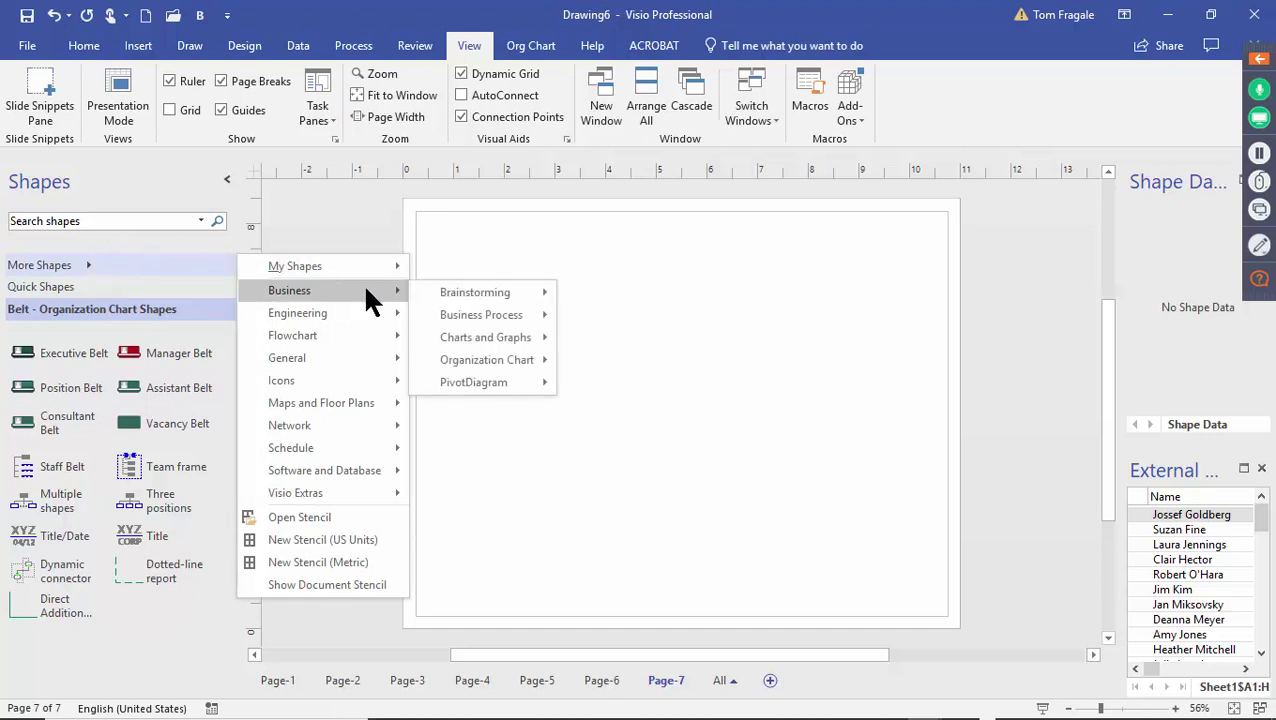
pyautogui.moveTo(482, 365)
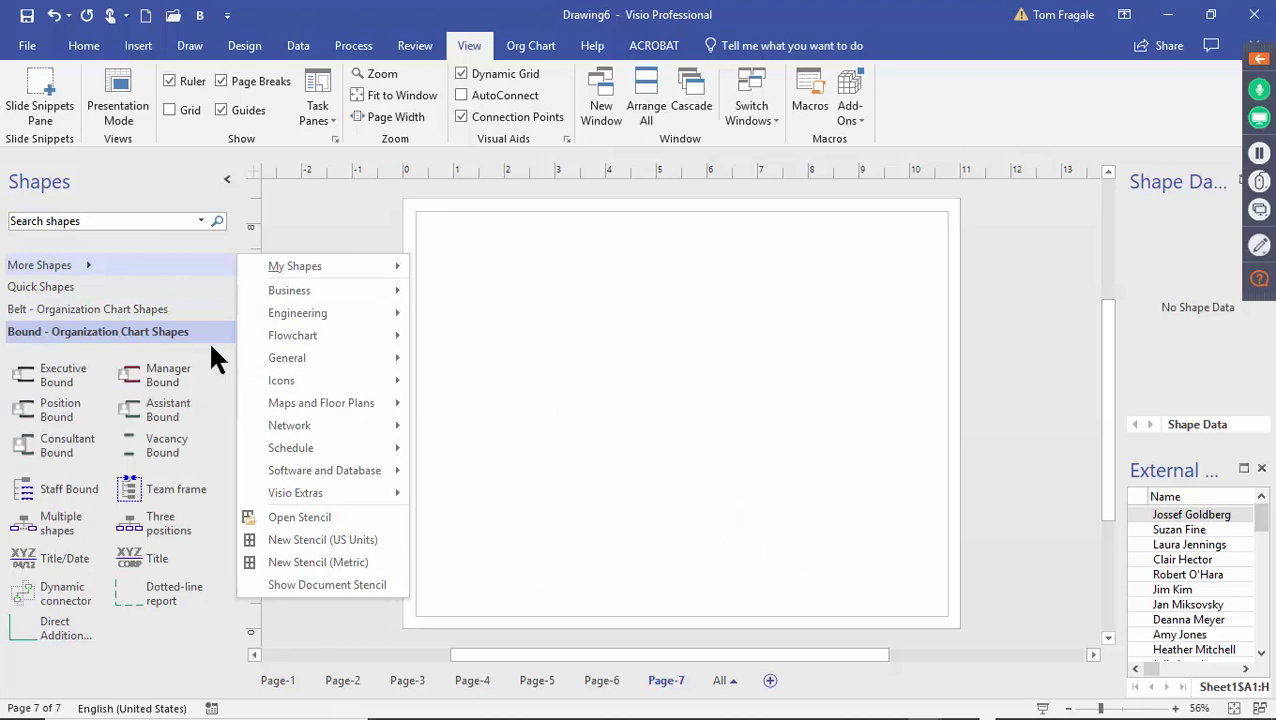
pyautogui.moveTo(348, 340)
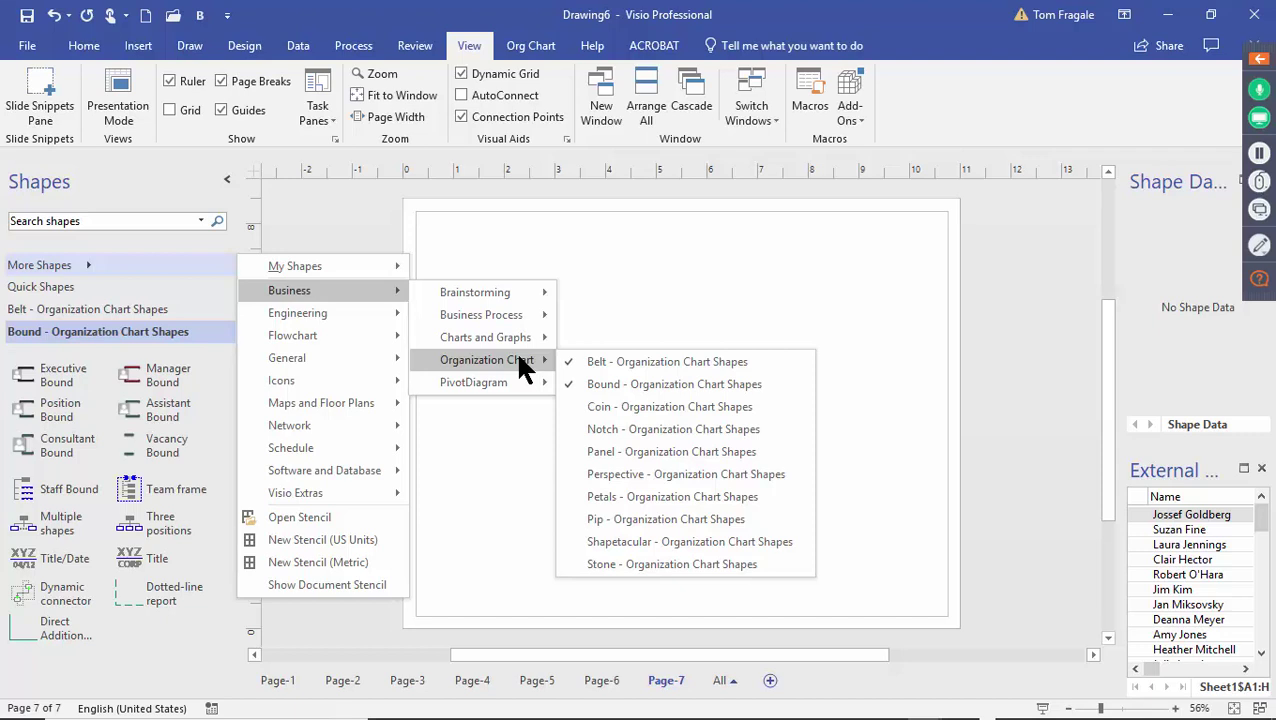
pyautogui.click(658, 544)
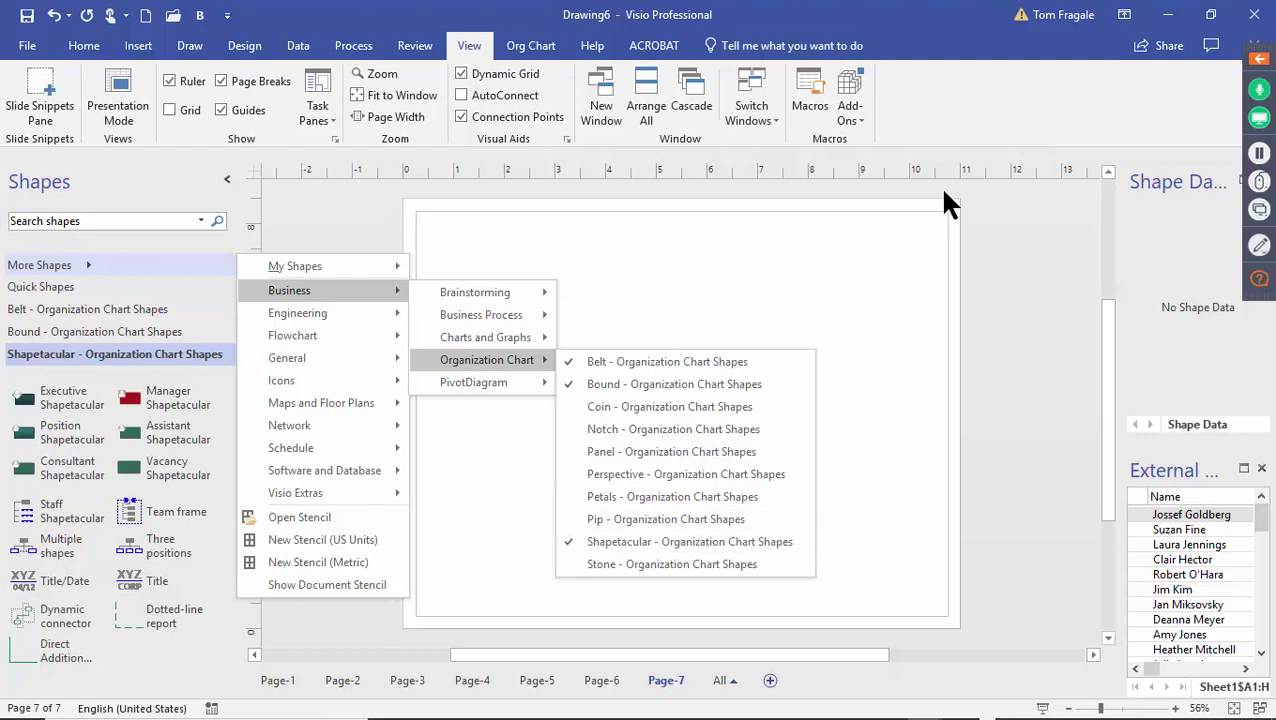
pyautogui.click(949, 203)
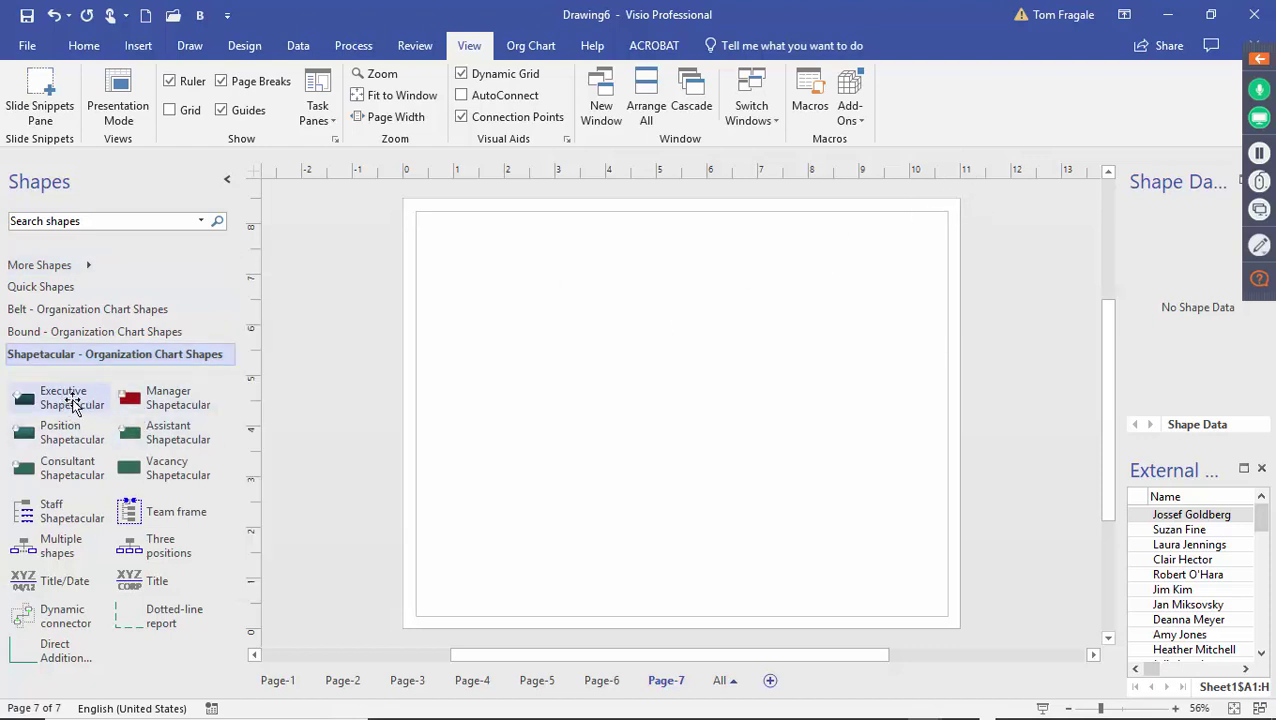
# Build a chart from an Executive shape, a Manager reporting to it, and five Consultant shapes reporting to the Manager
pyautogui.moveTo(72, 404); pyautogui.dragTo(645, 271)
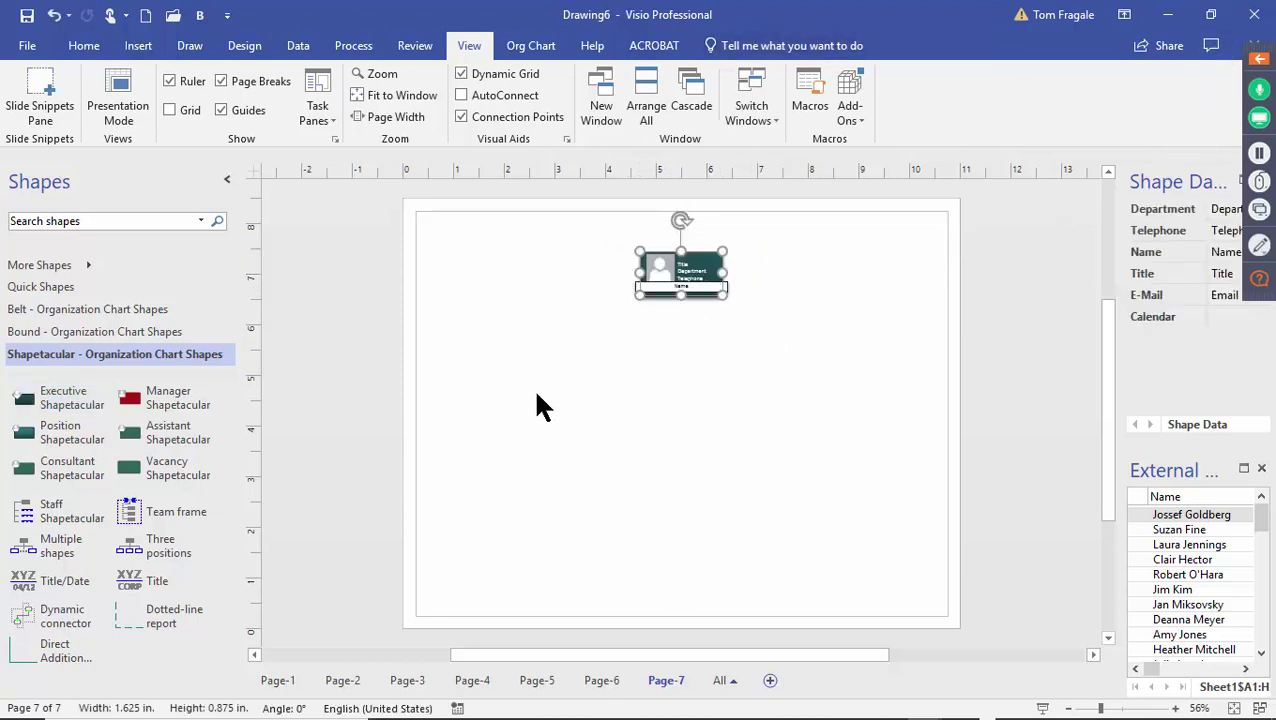
pyautogui.moveTo(140, 400); pyautogui.dragTo(676, 272)
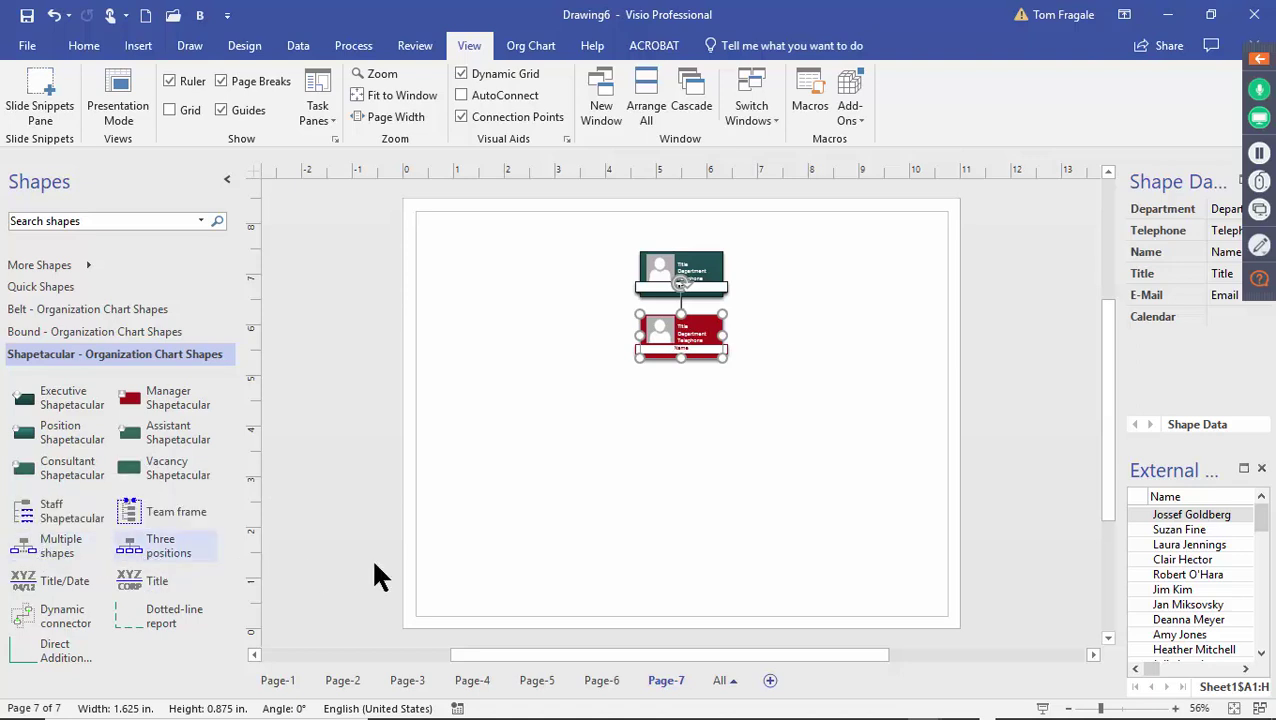
pyautogui.moveTo(48, 552); pyautogui.dragTo(681, 337)
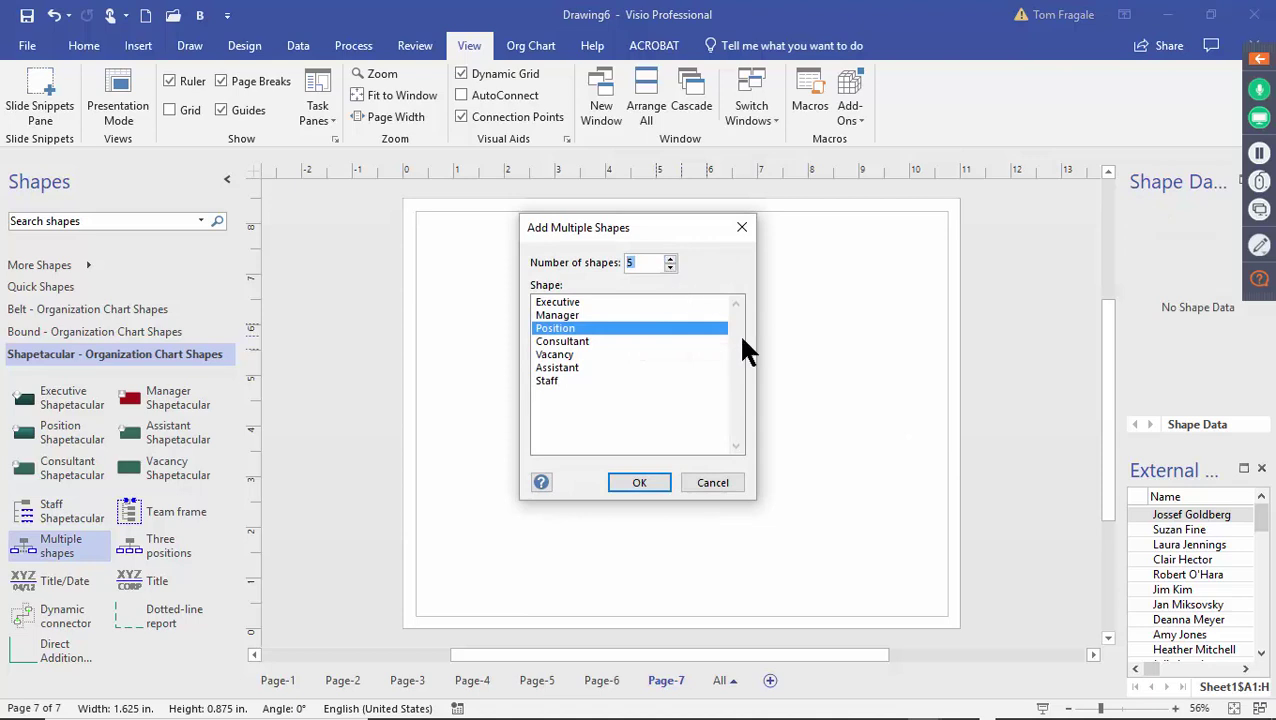
pyautogui.click(562, 341)
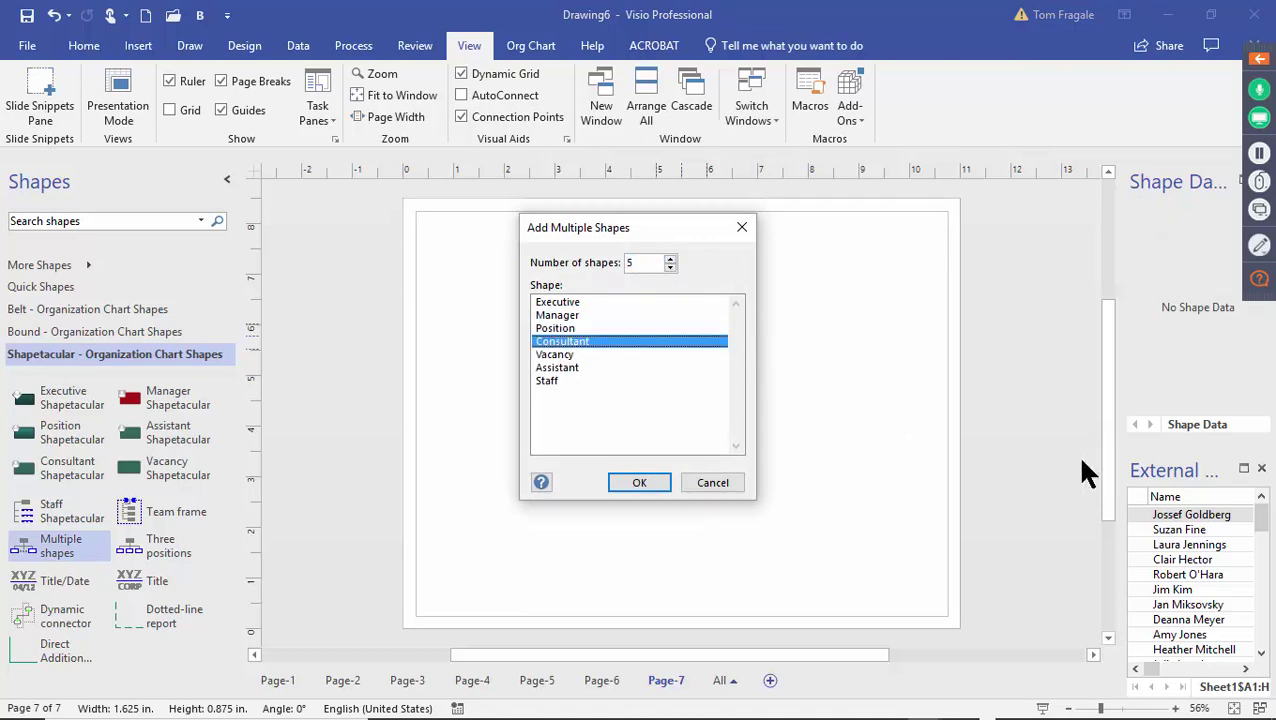
pyautogui.click(626, 481)
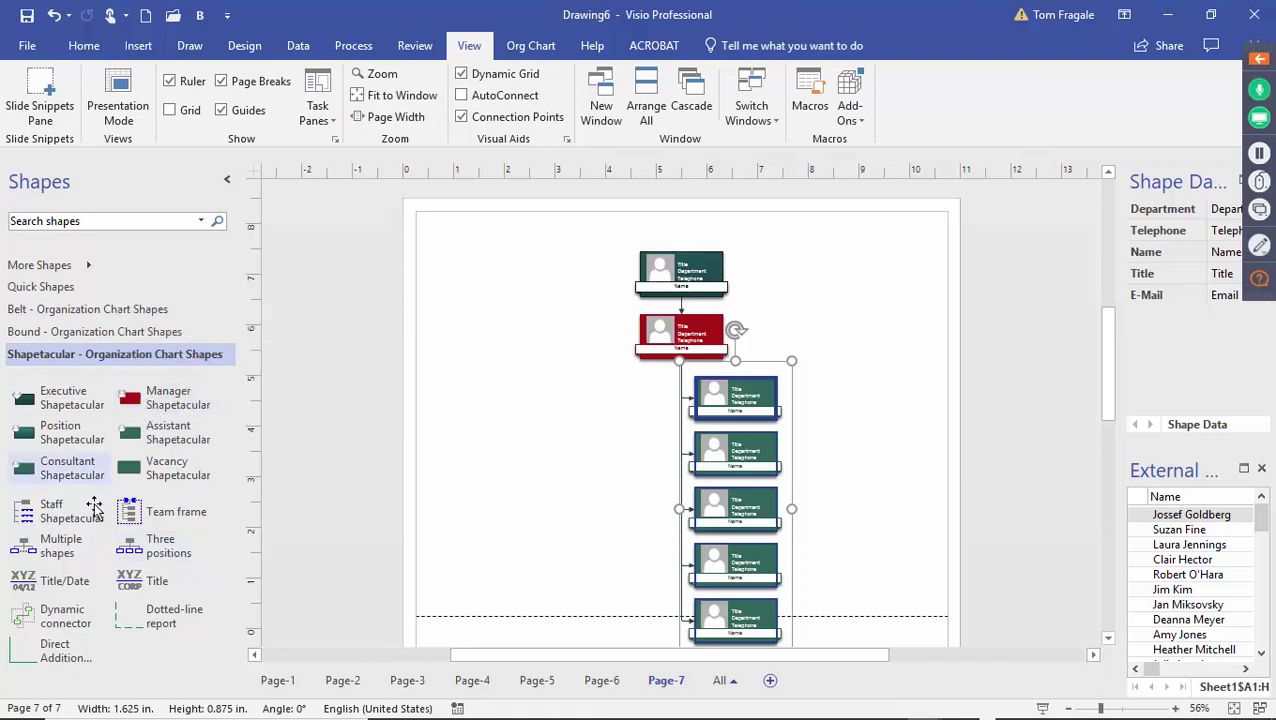
# Add two more Manager shapes under the Executive with the Multiple shapes master
pyautogui.moveTo(37, 560); pyautogui.dragTo(697, 274)
pyautogui.click(575, 316)
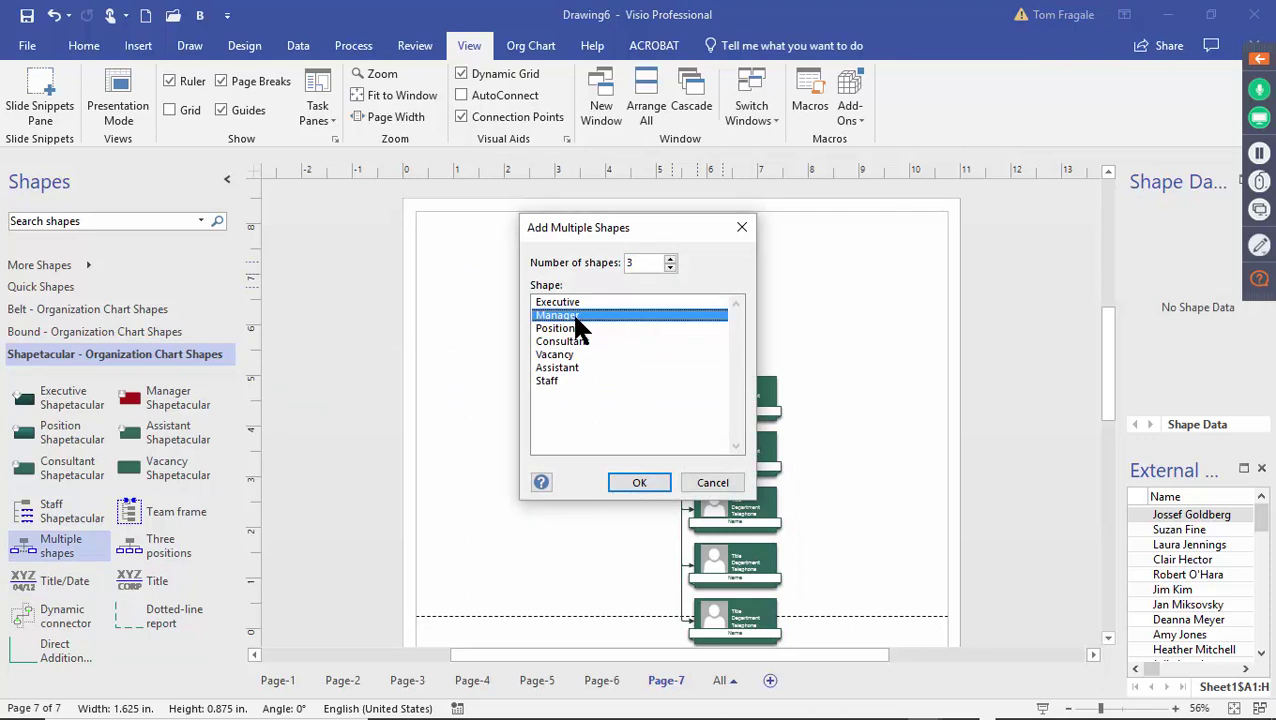
pyautogui.click(671, 259)
pyautogui.click(636, 483)
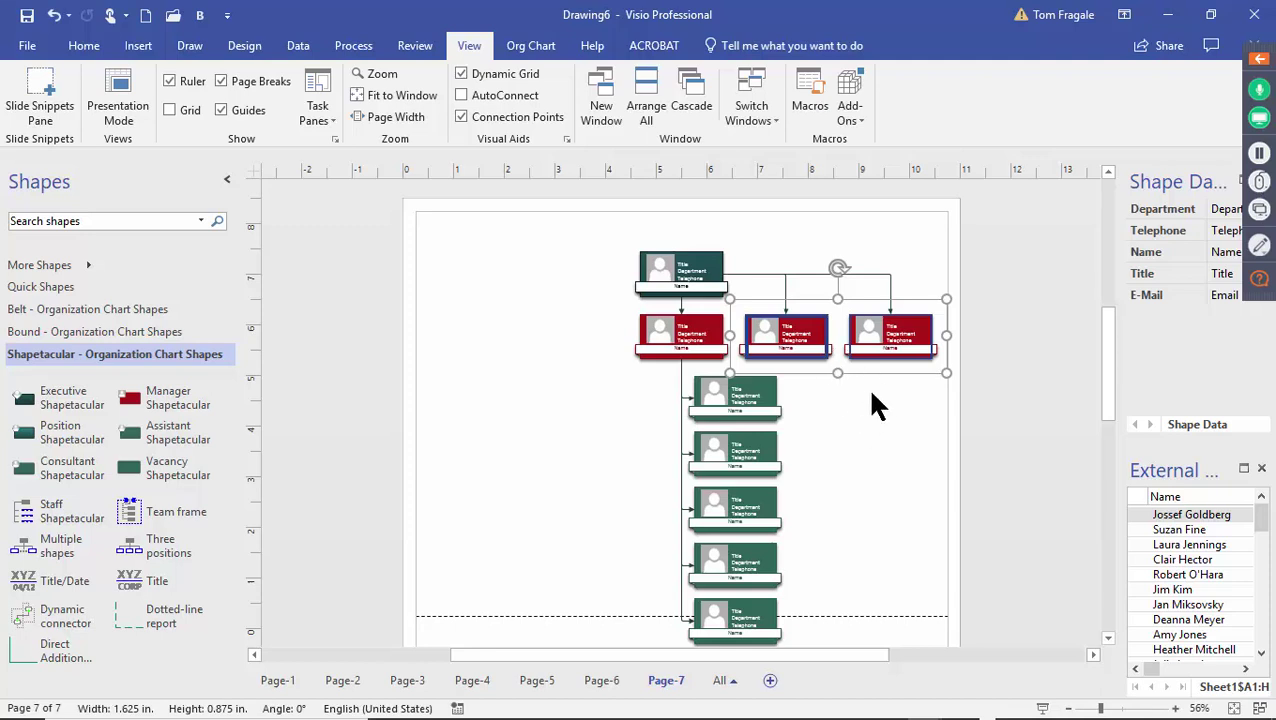
pyautogui.click(983, 441)
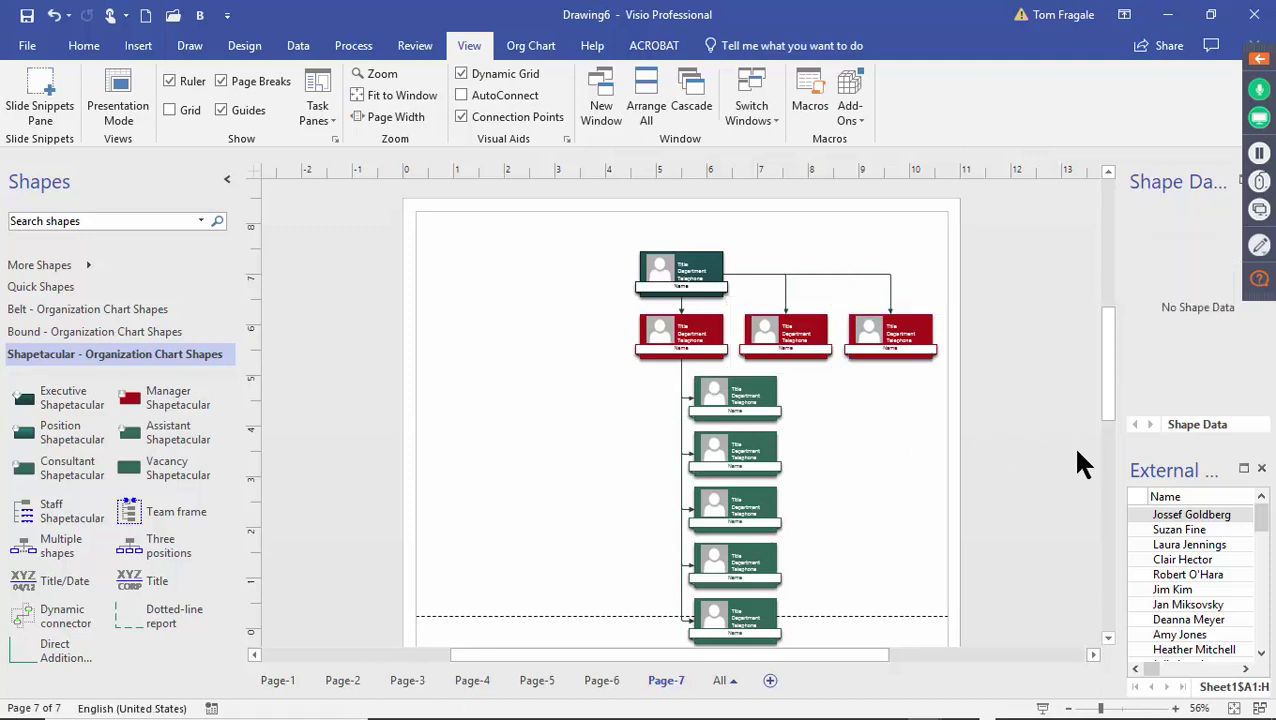
# Look at the picture insertion options for the first Manager shape without choosing one
pyautogui.click(659, 342)
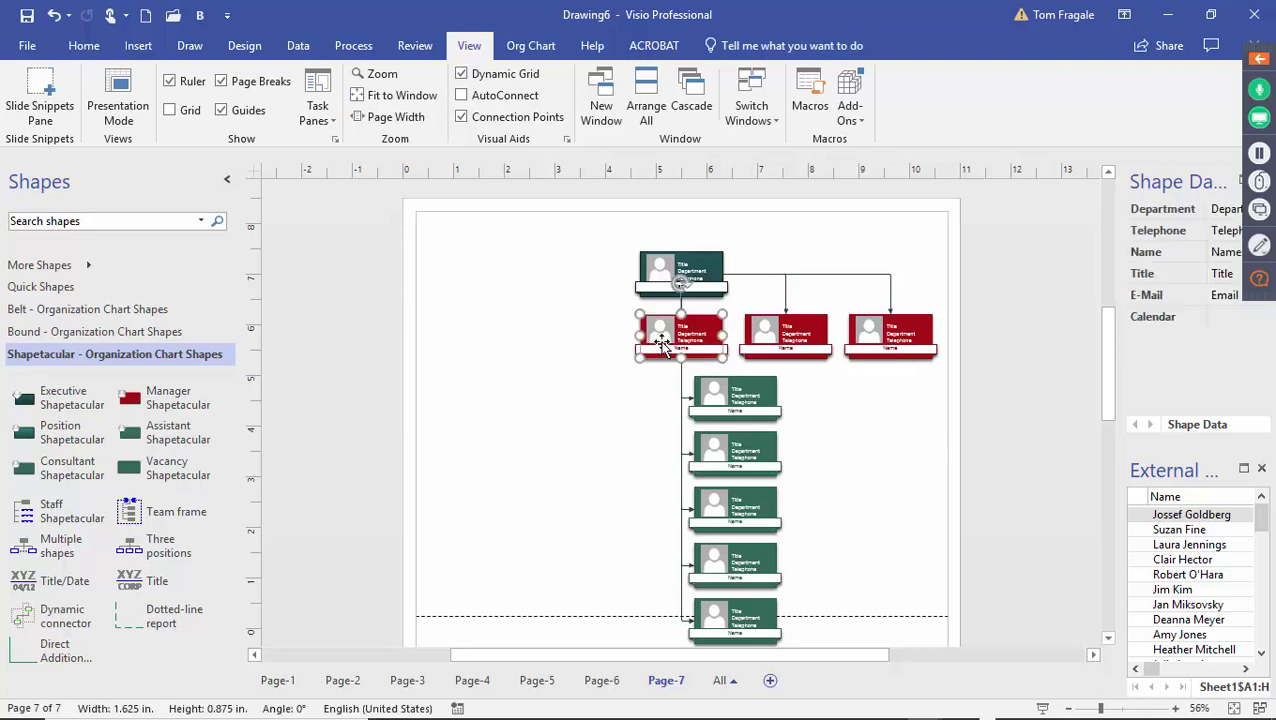
pyautogui.click(552, 47)
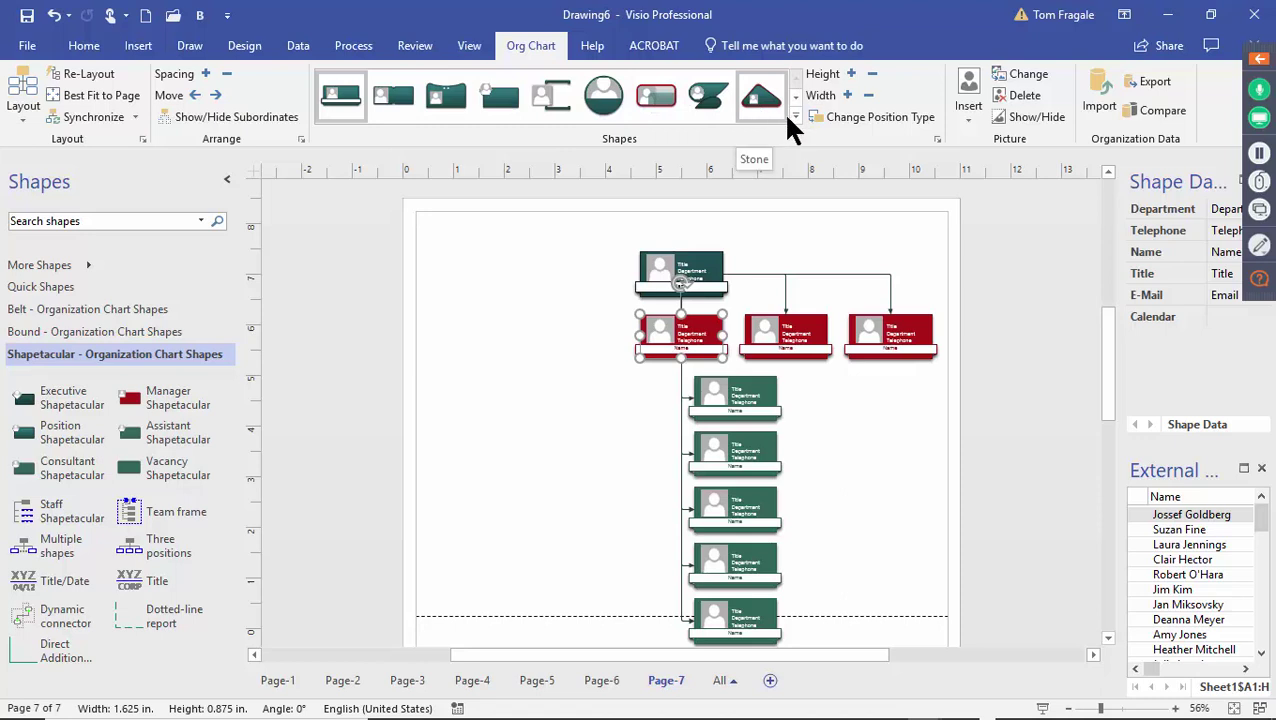
pyautogui.click(967, 120)
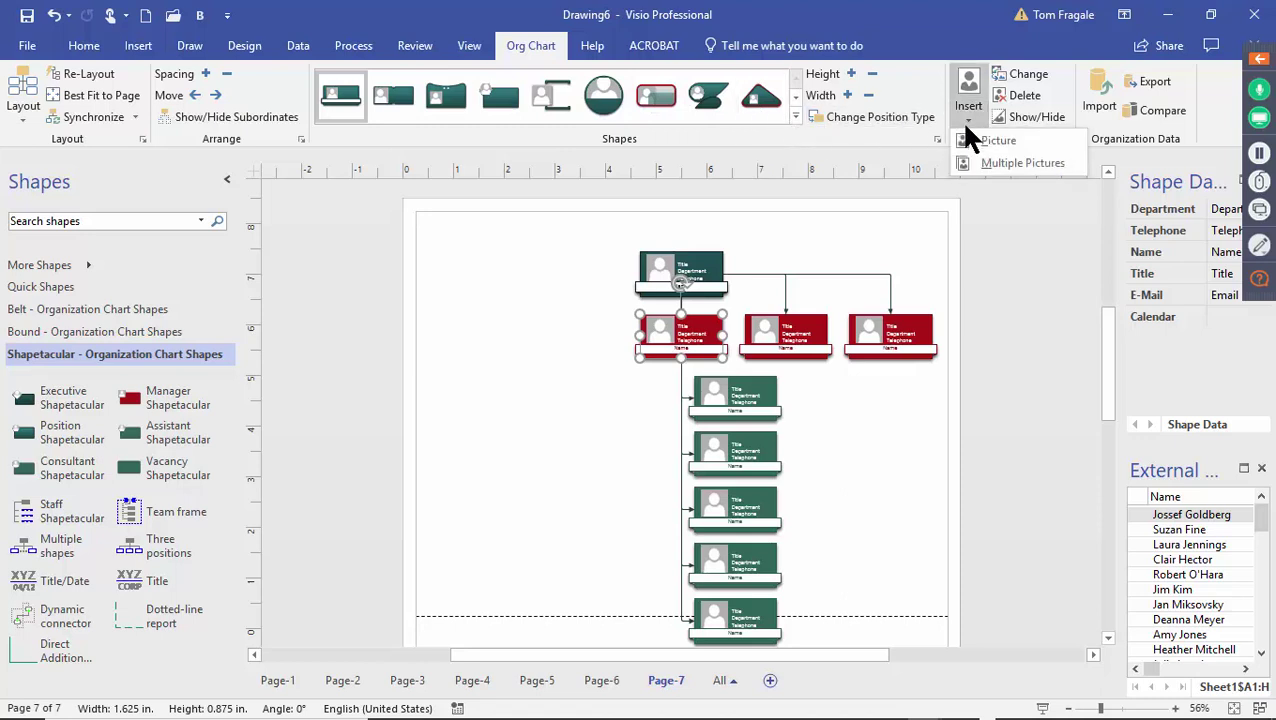
pyautogui.click(1019, 204)
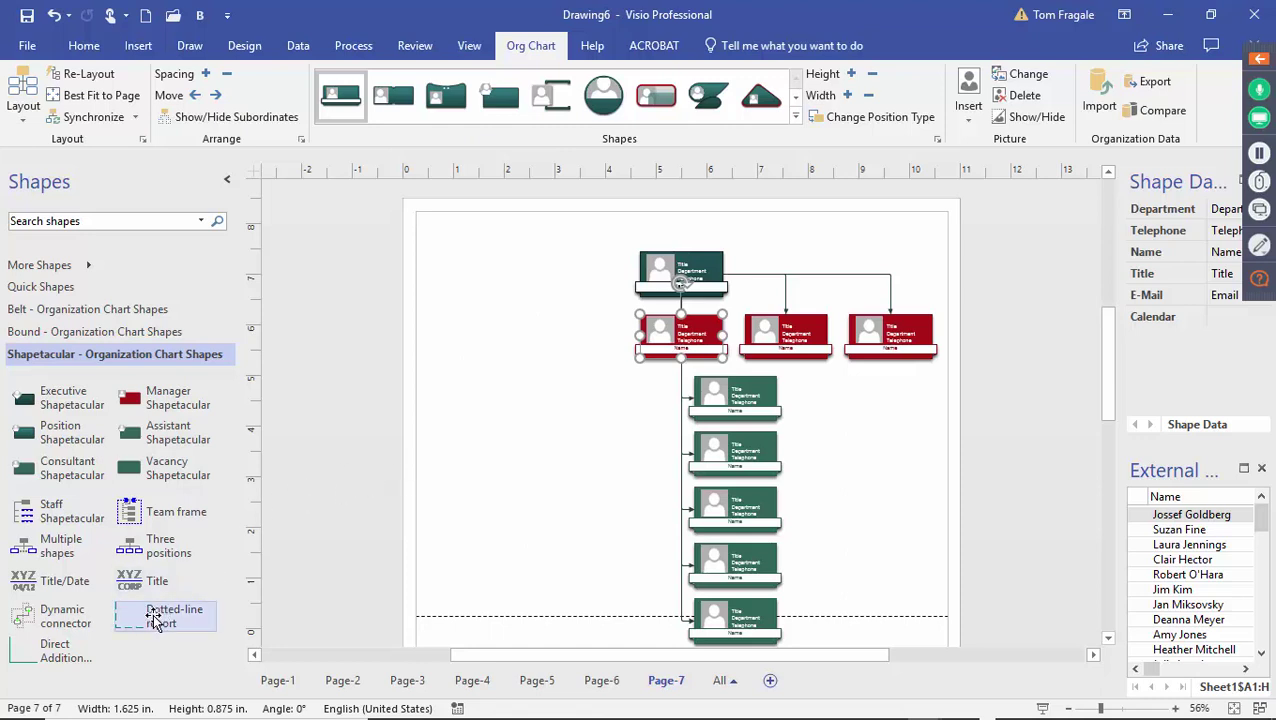
# Add a Dotted-line report connector between the Executive shape and the third Consultant shape
pyautogui.moveTo(153, 613); pyautogui.dragTo(545, 476)
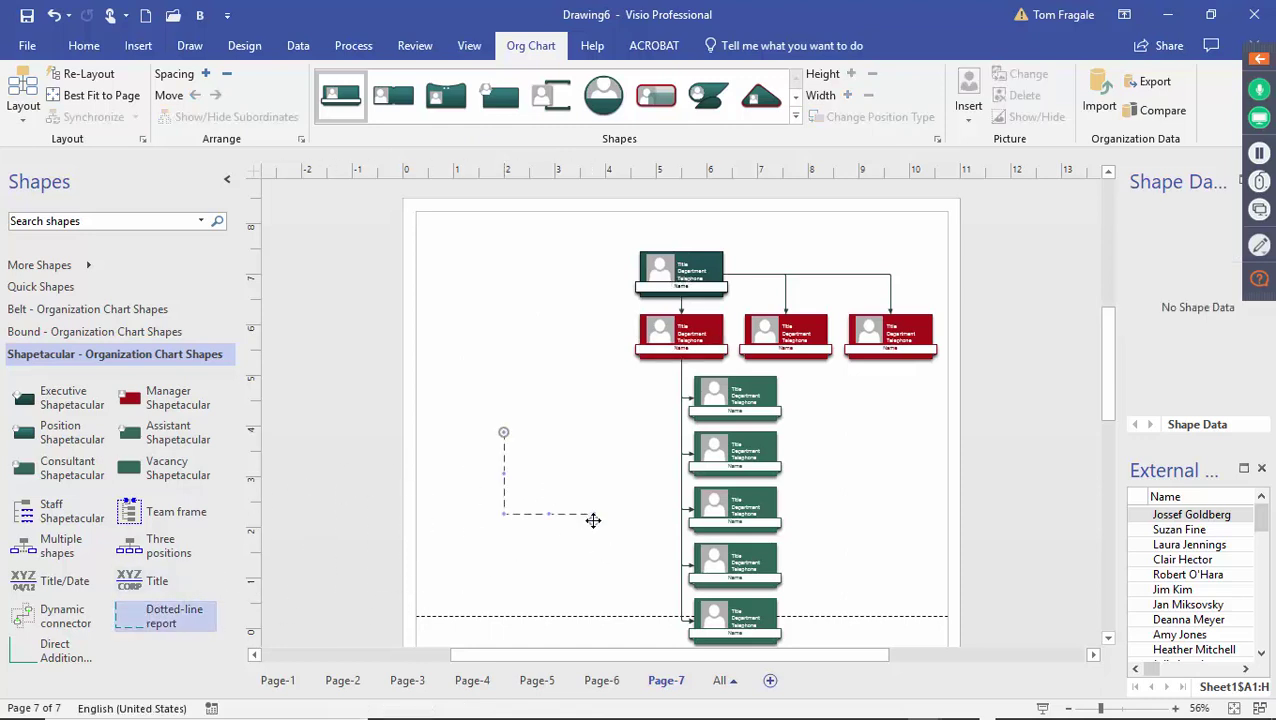
pyautogui.moveTo(593, 520); pyautogui.dragTo(692, 510)
pyautogui.moveTo(504, 432); pyautogui.dragTo(640, 272)
pyautogui.click(908, 507)
# Minimize the open Visio windows and switch to the Chrome window with the GoToWebinar page
pyautogui.click(1167, 14)
pyautogui.click(1167, 14)
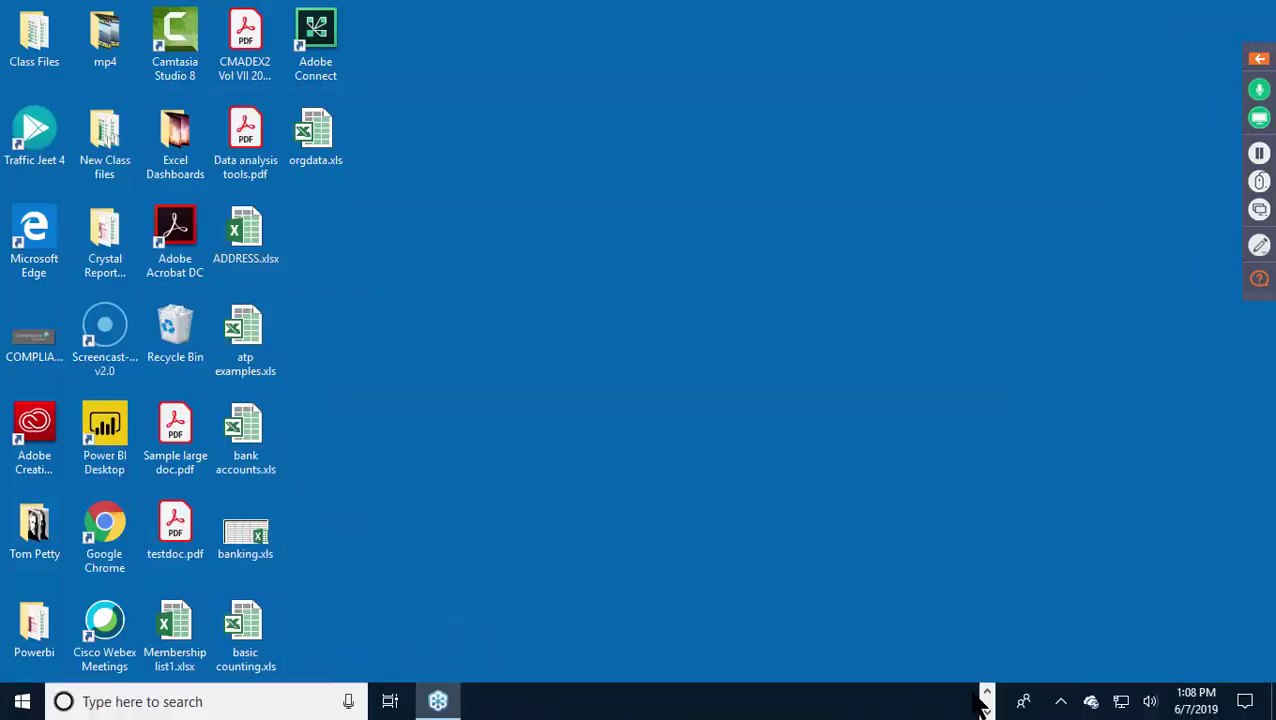
pyautogui.click(572, 701)
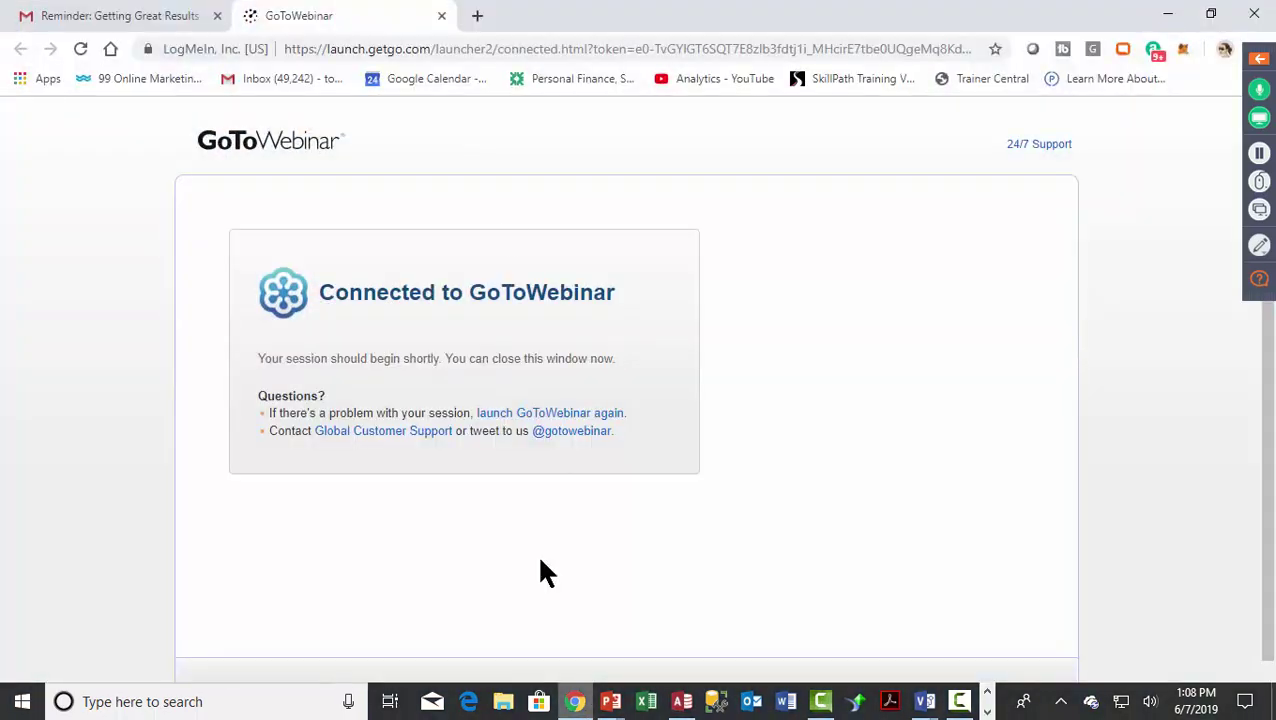
# Search Google for "microsoft visio" in a new browser tab and open the official Microsoft Office Visio site result
pyautogui.click(477, 15)
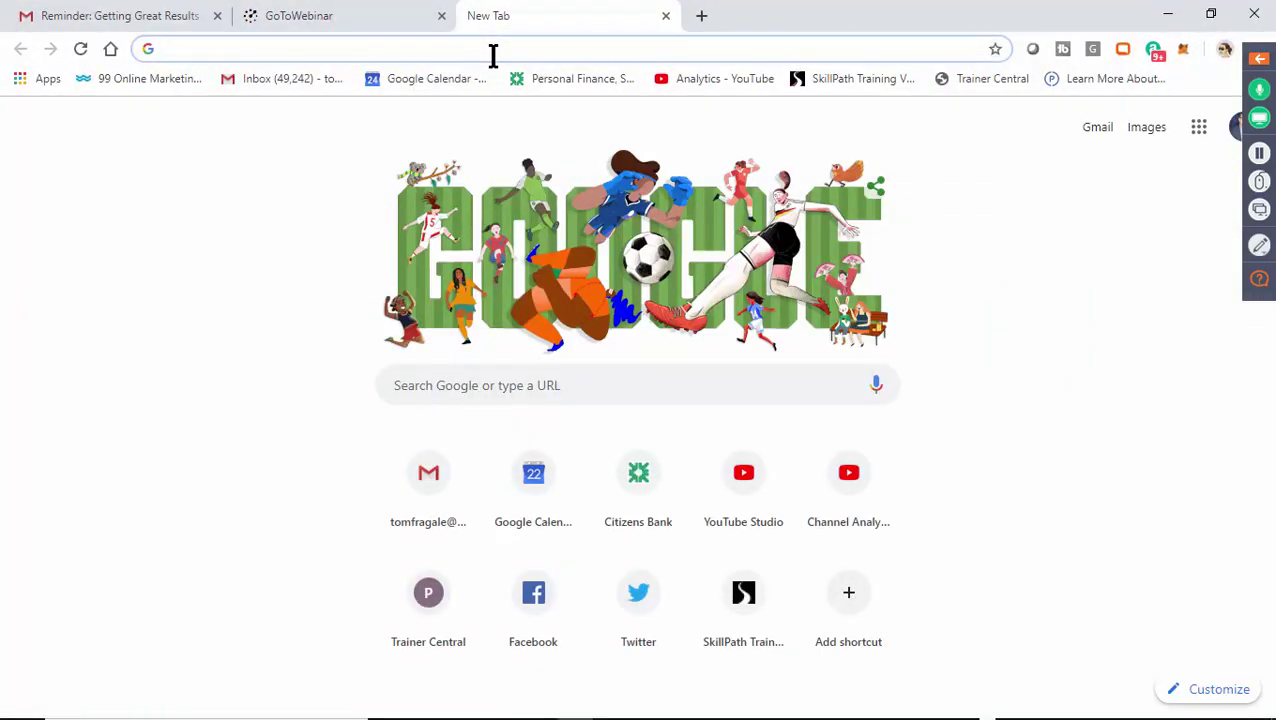
pyautogui.write('microsoft ')
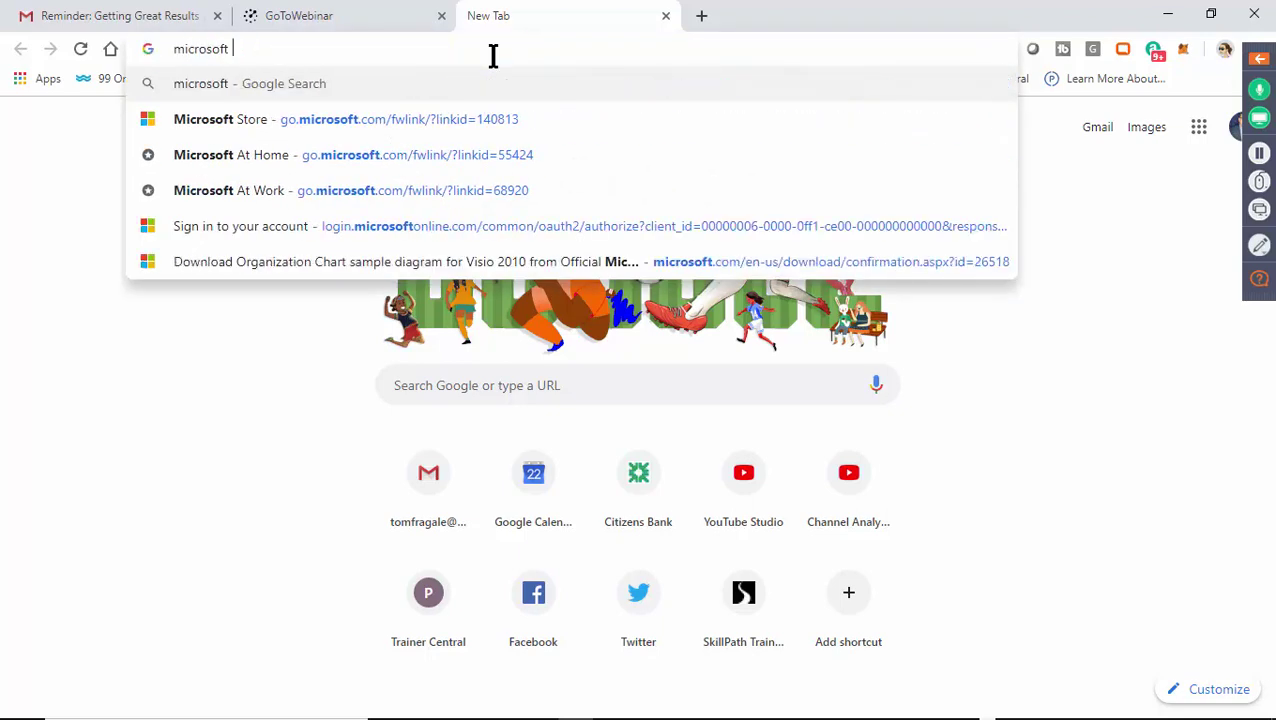
pyautogui.write('visio')
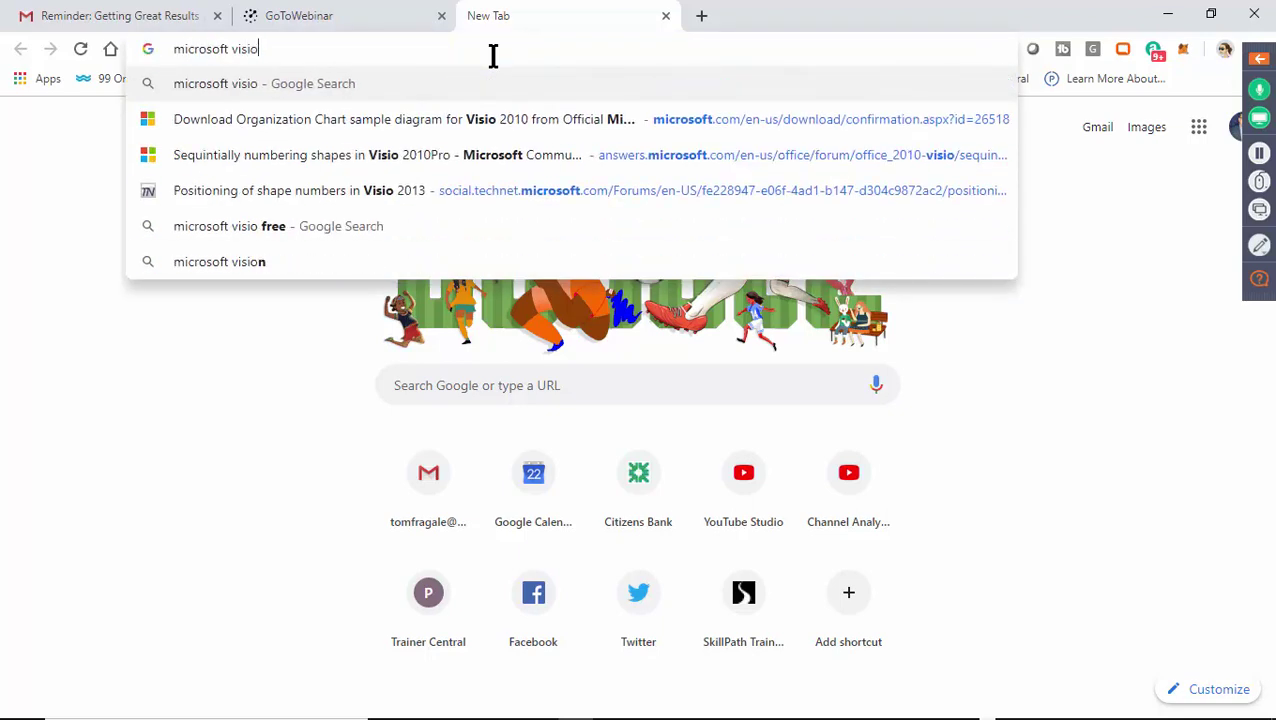
pyautogui.press('Return')
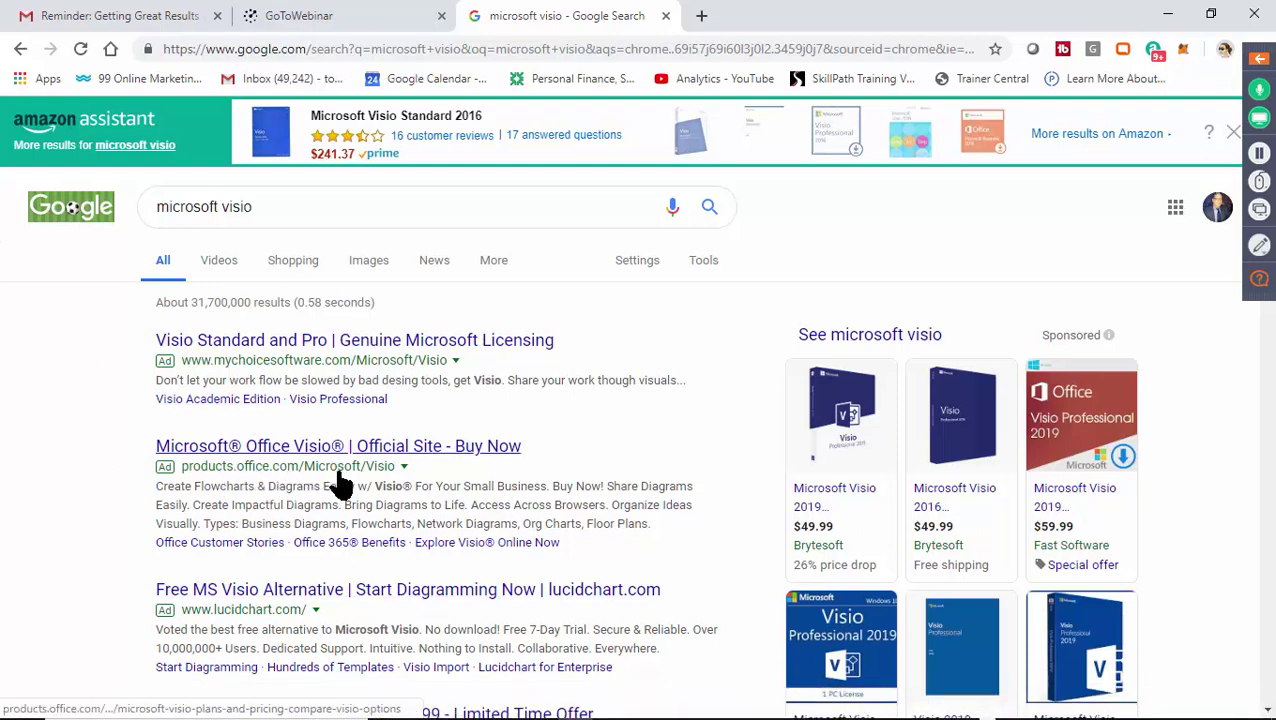
pyautogui.click(300, 450)
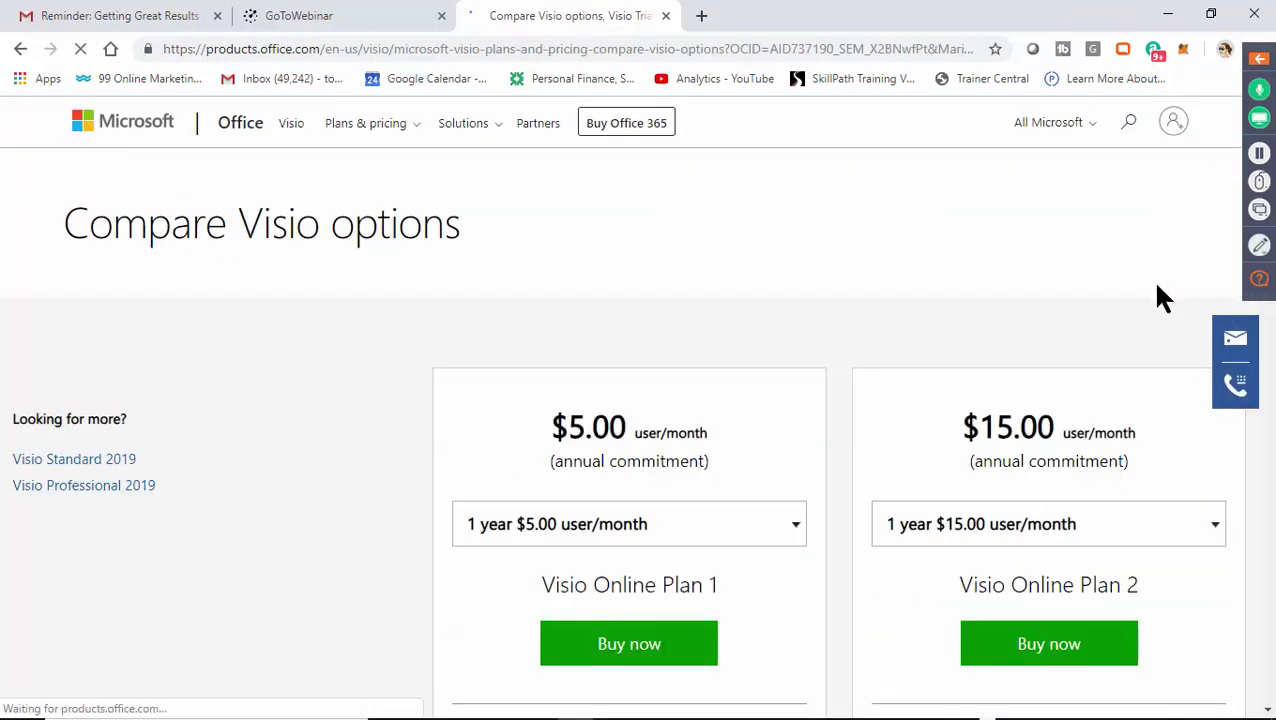
# Examine the Compare Visio options page for the pricing, included applications, features and trial offers of Visio Online Plan 1 and Plan 2
pyautogui.scroll(-2, 1160, 296)
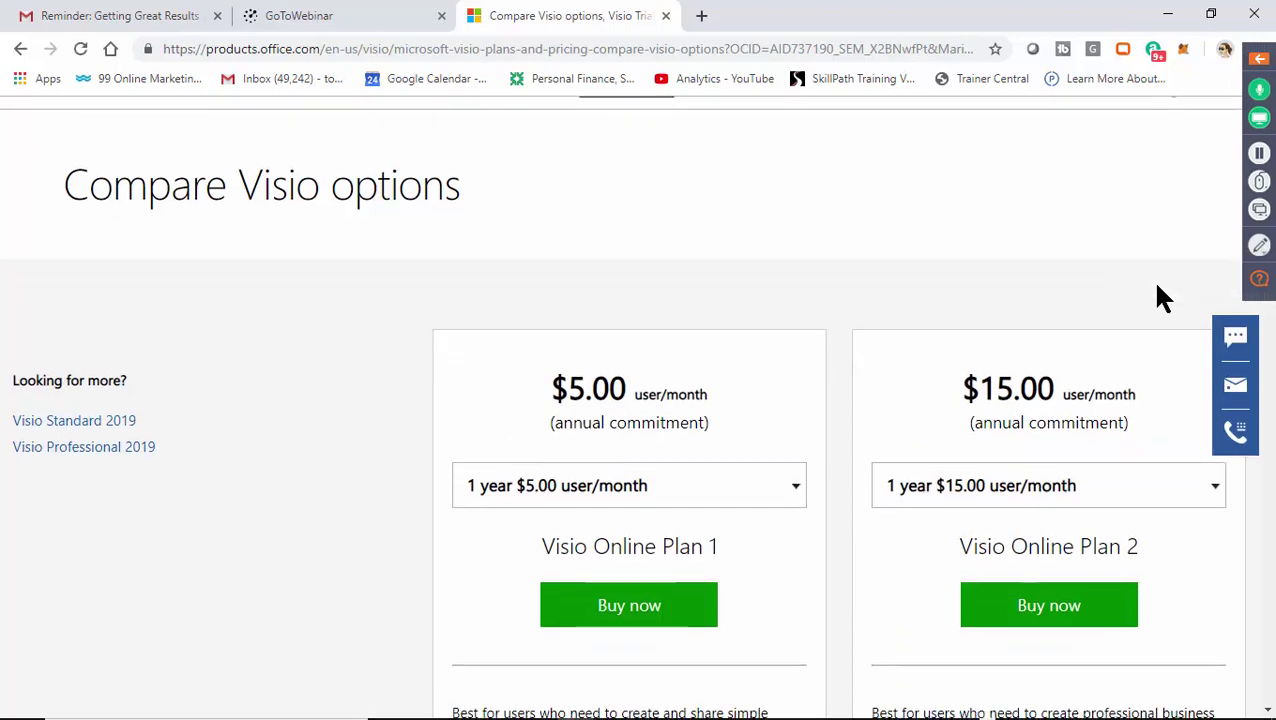
pyautogui.scroll(-3, 1160, 296)
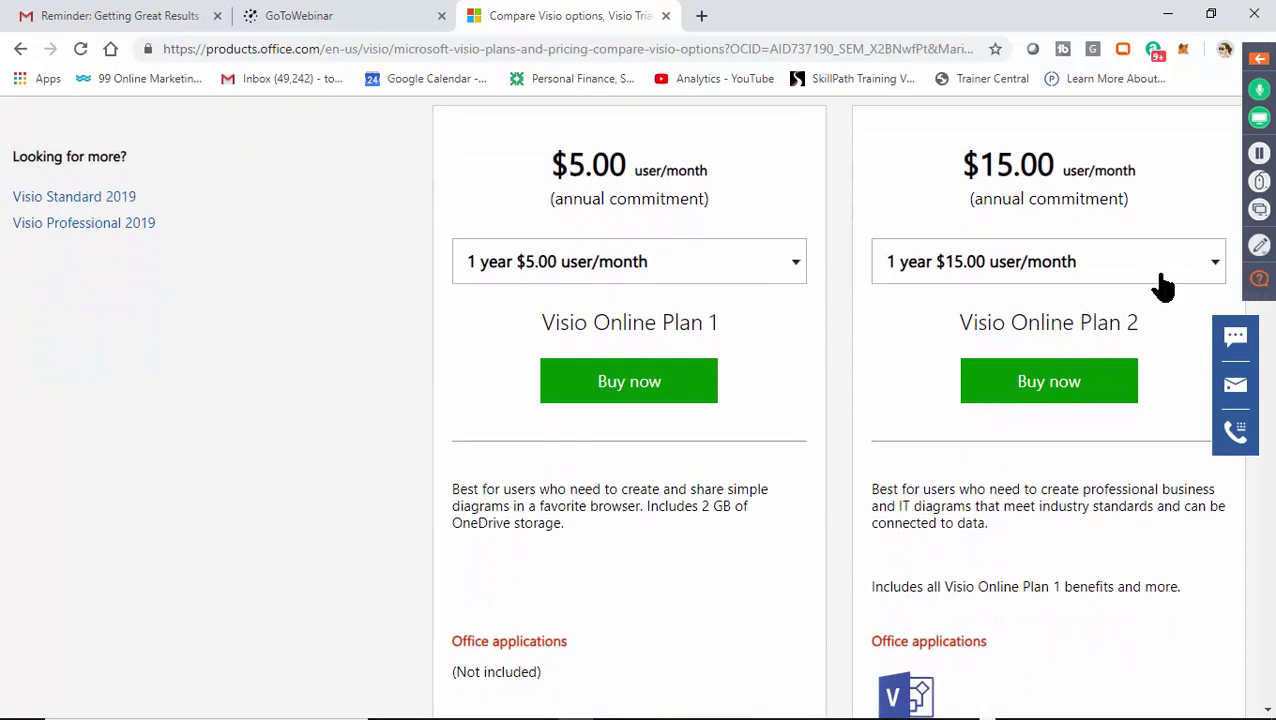
pyautogui.scroll(-3, 1010, 587)
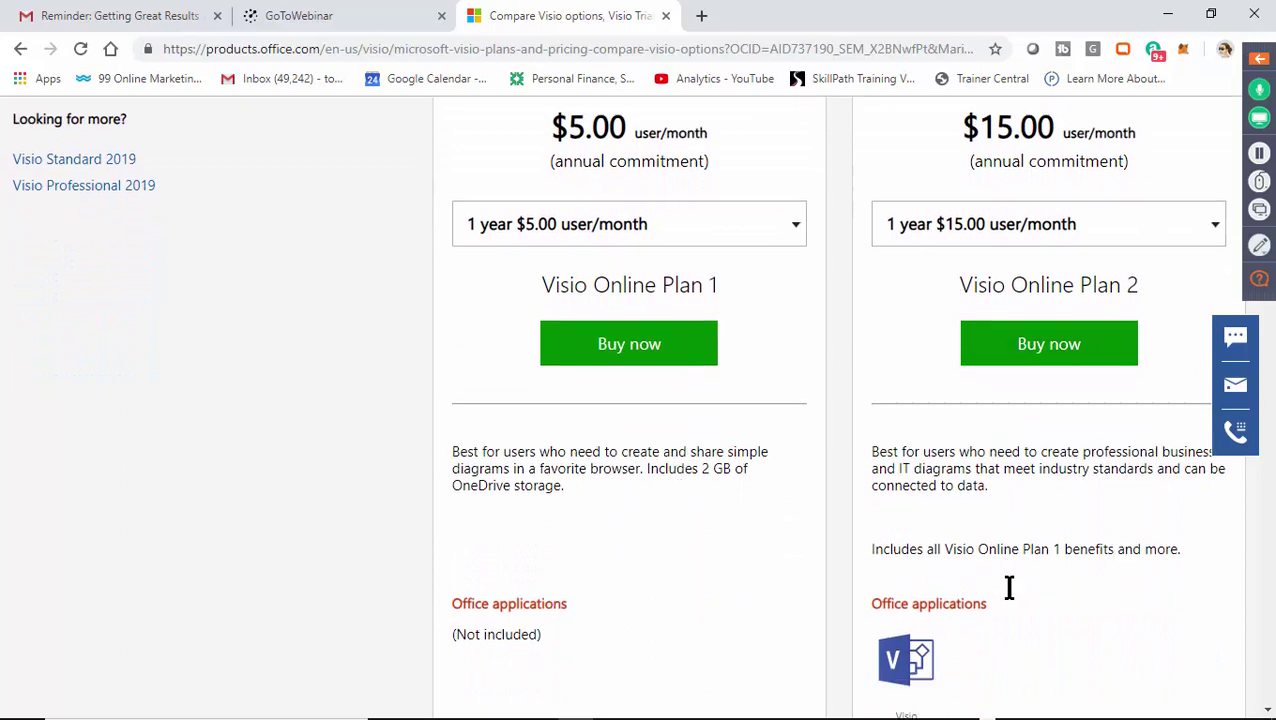
pyautogui.scroll(-1, 1010, 587)
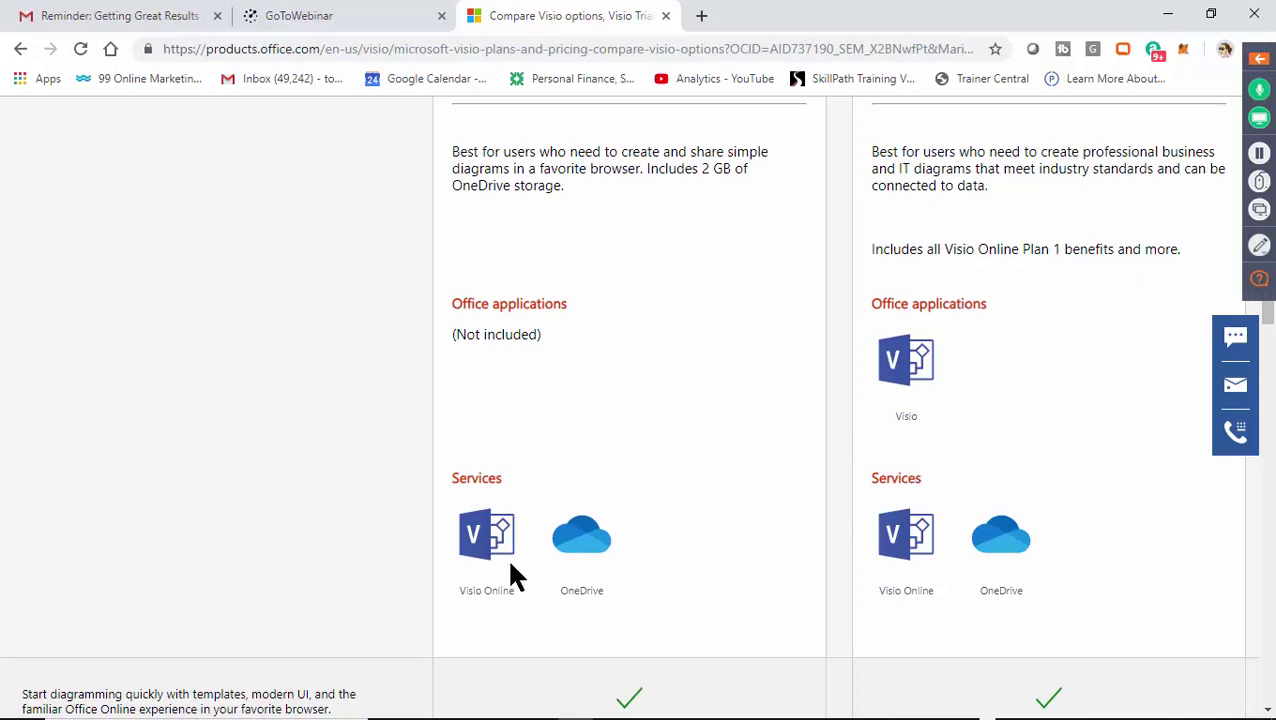
pyautogui.scroll(1, 517, 558)
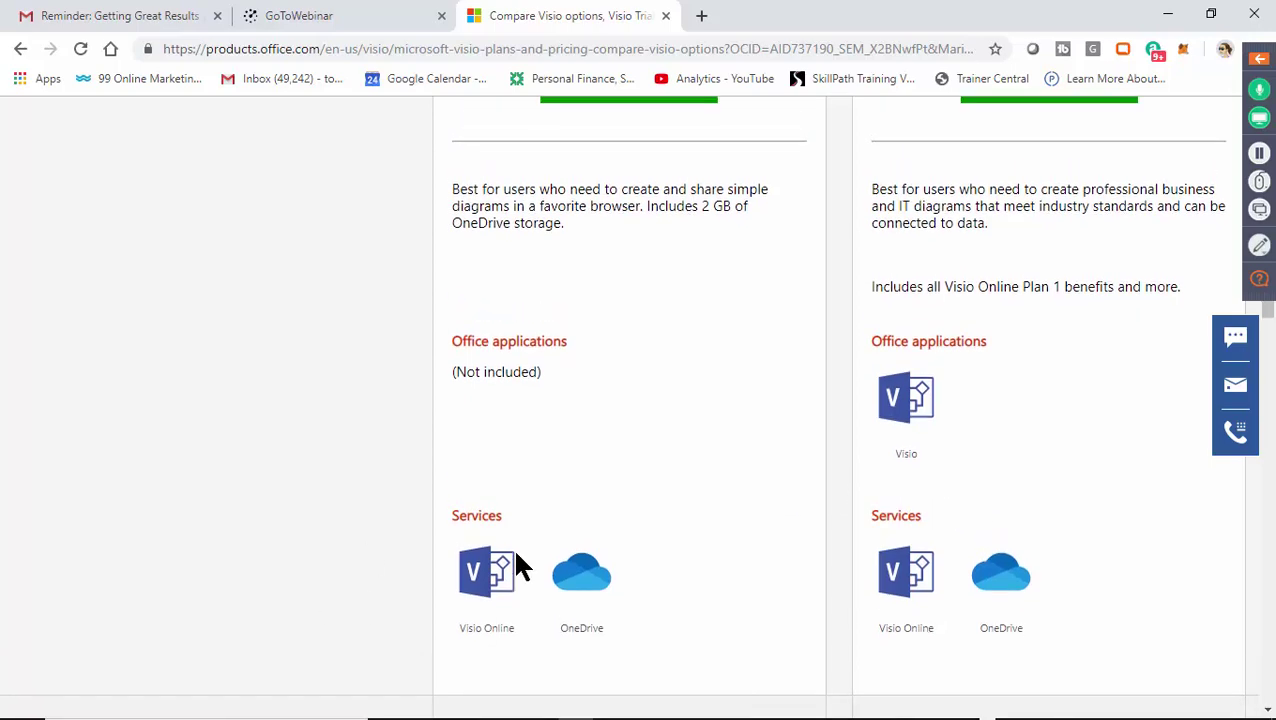
pyautogui.scroll(5, 517, 566)
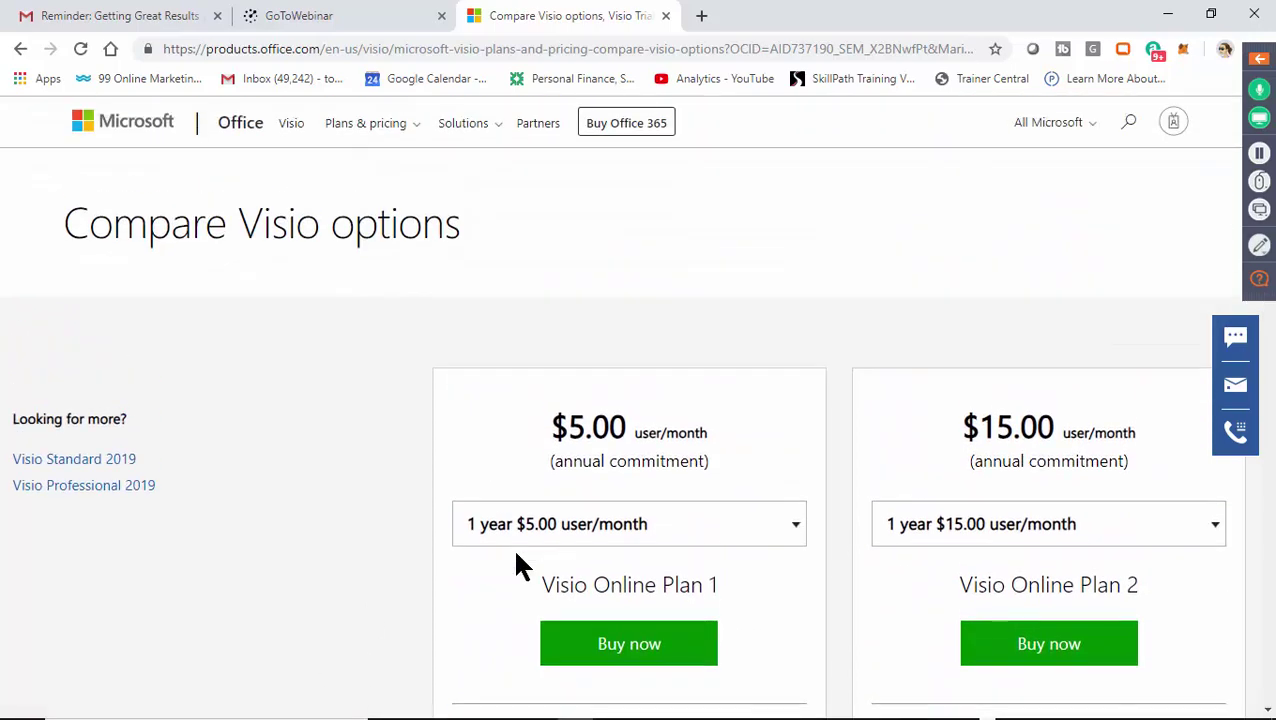
pyautogui.scroll(-5, 516, 558)
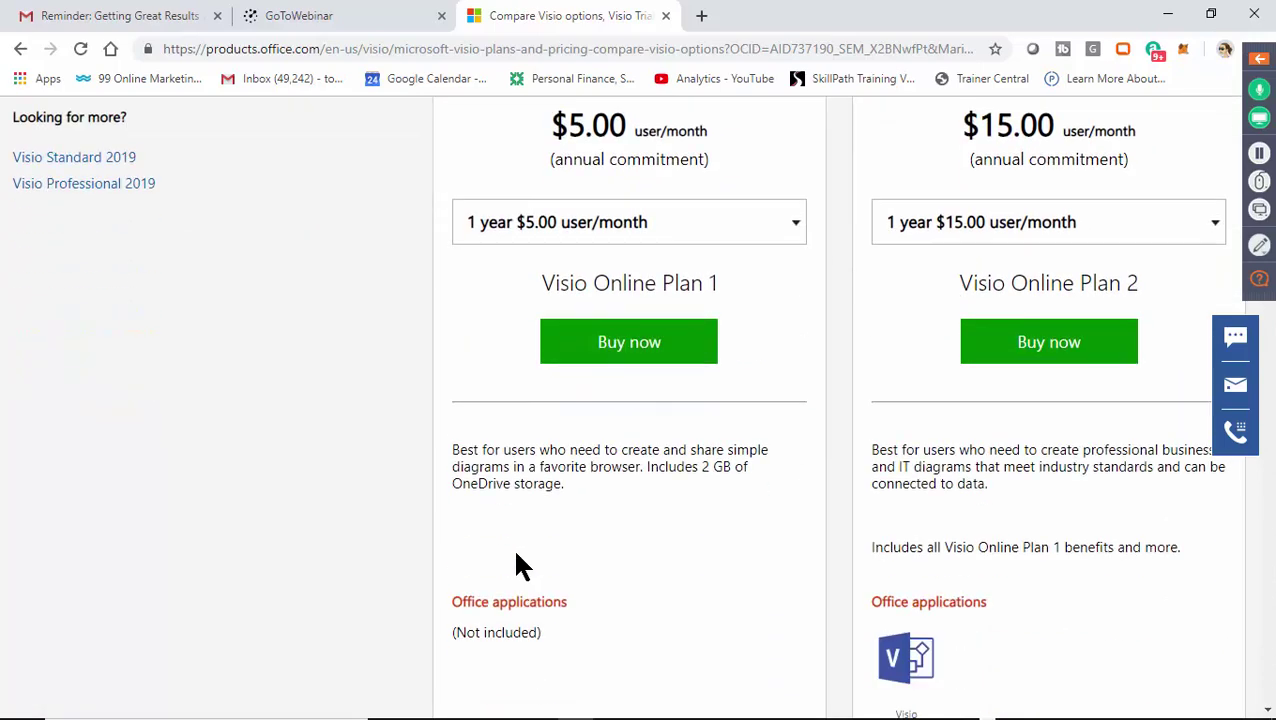
pyautogui.scroll(-2, 517, 566)
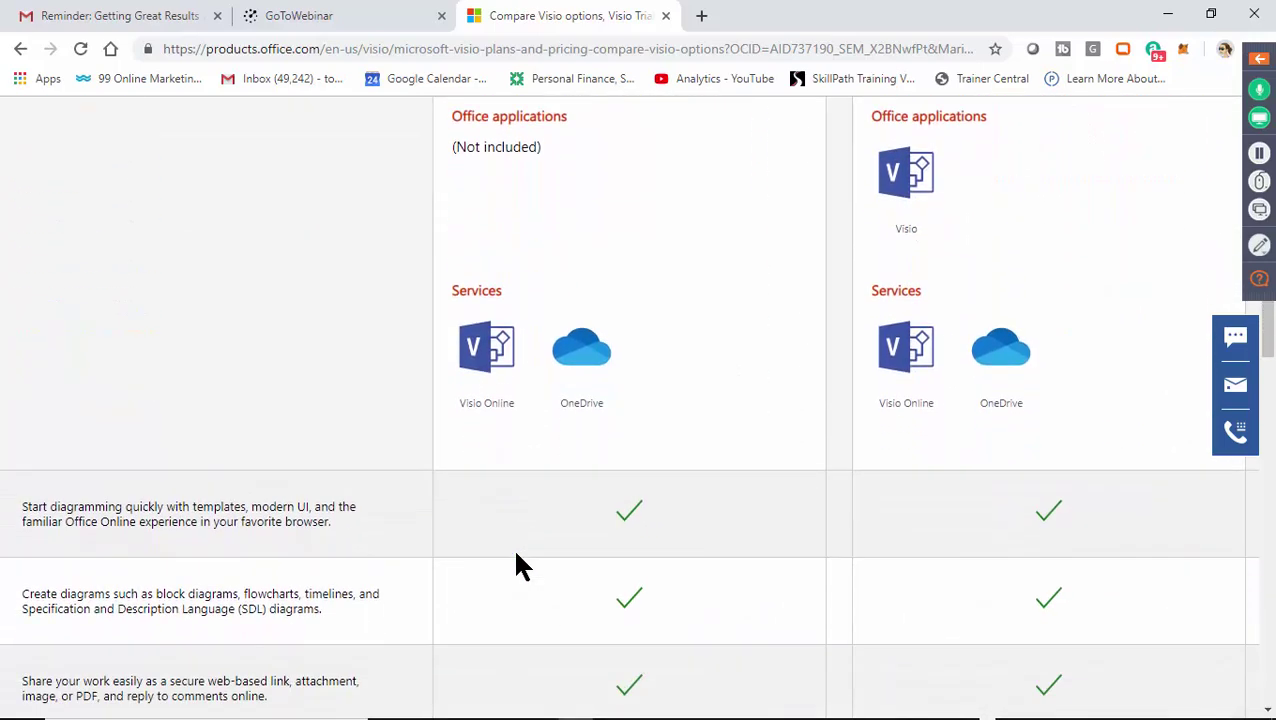
pyautogui.scroll(8, 517, 566)
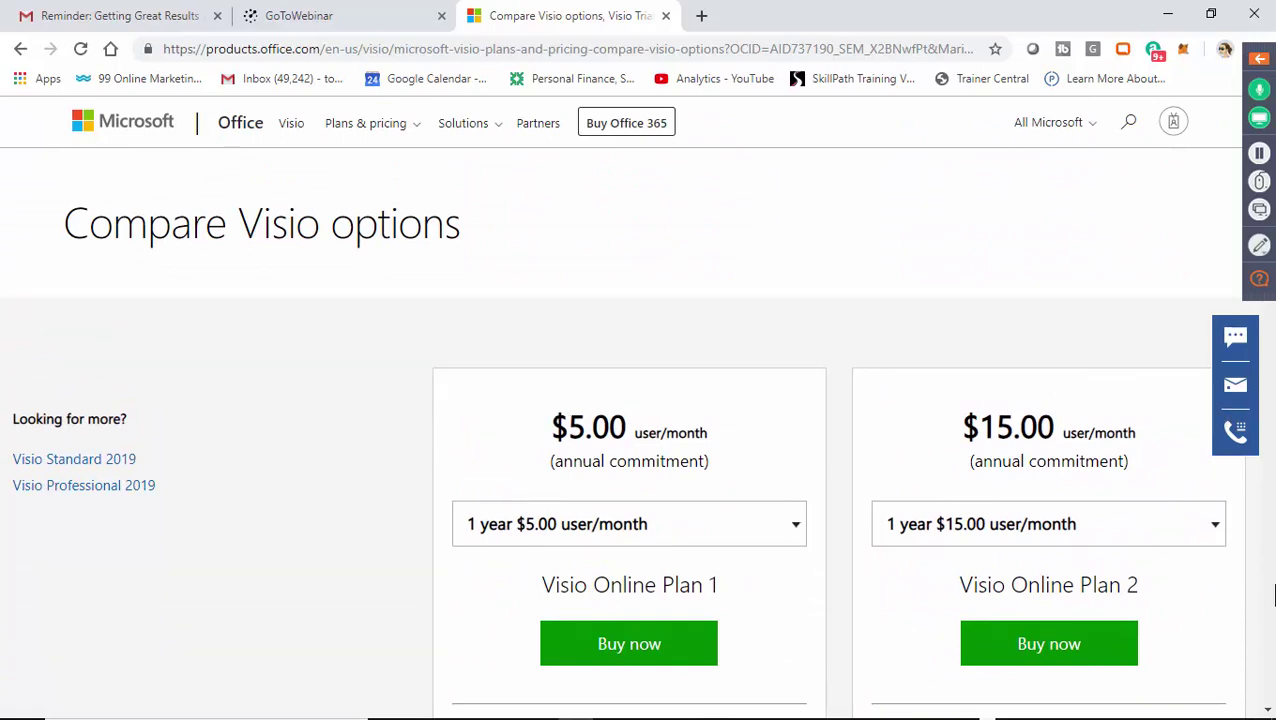
pyautogui.click(1268, 600)
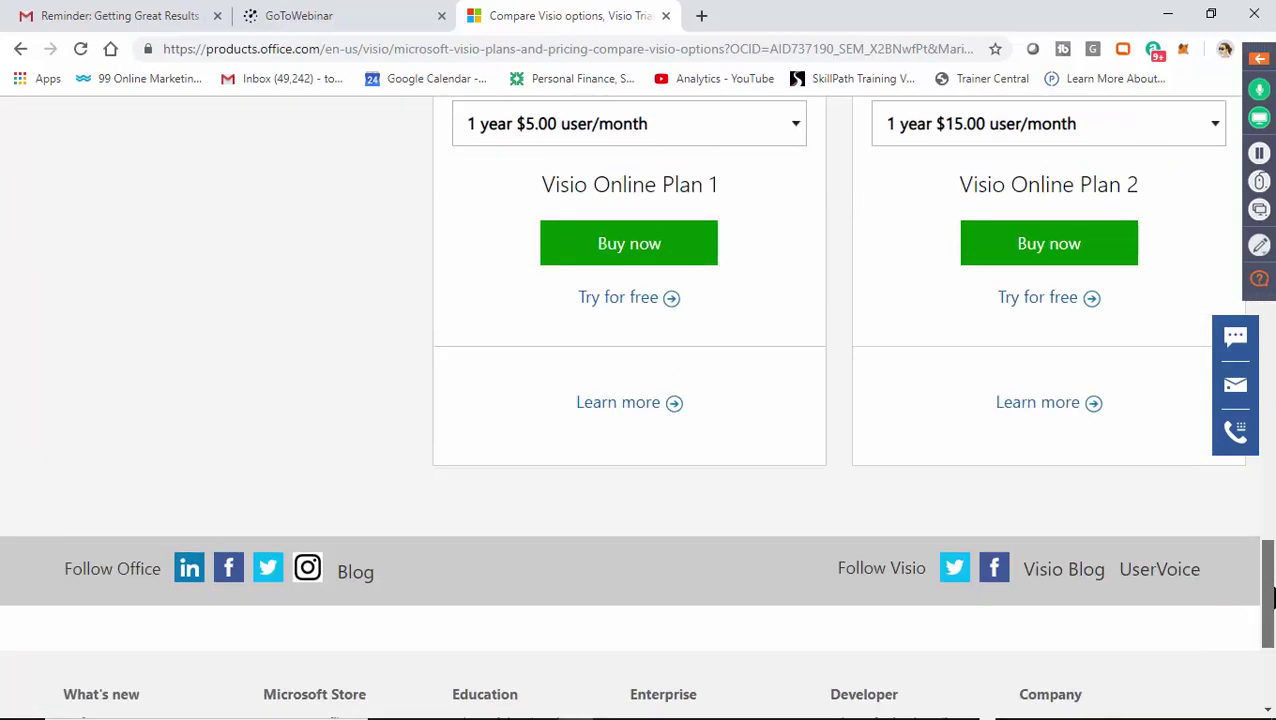
pyautogui.moveTo(1270, 597); pyautogui.dragTo(1268, 545)
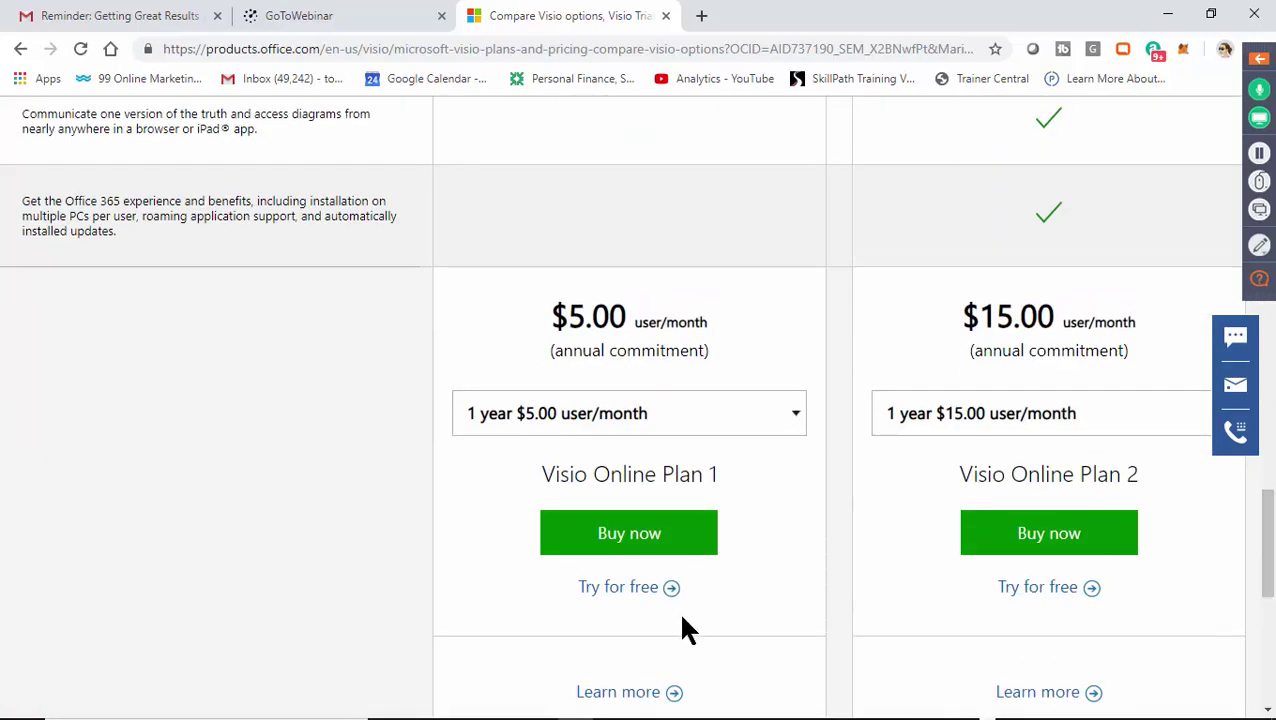